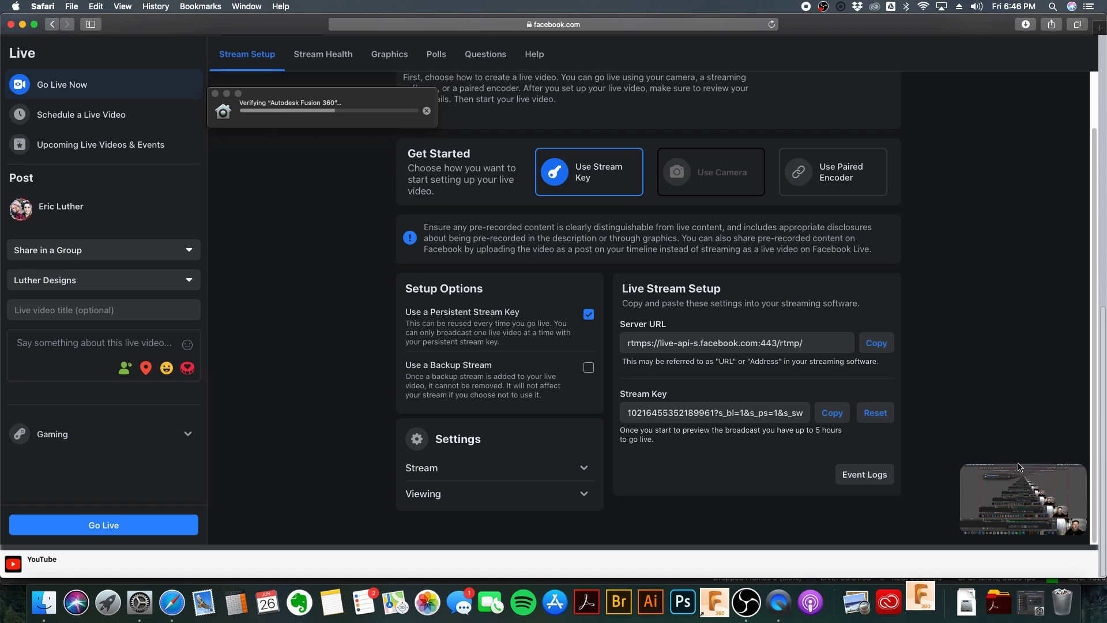
Step: Review the Questions and Stream Health tabs, then return to Stream Setup
left_click(491, 55)
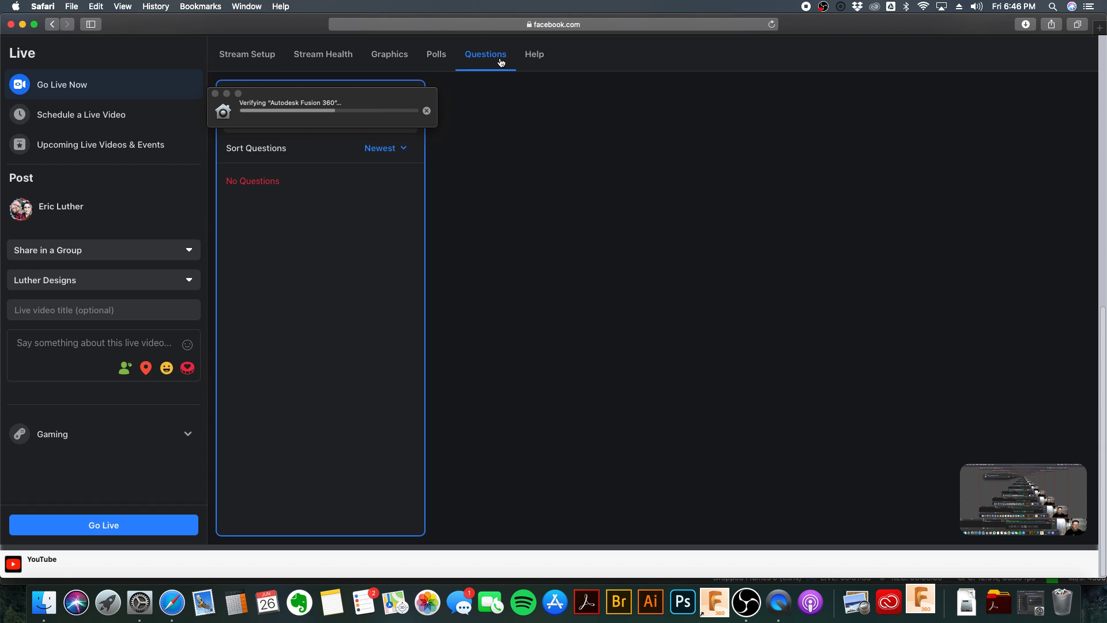
left_click(397, 58)
left_click(322, 53)
left_click(260, 55)
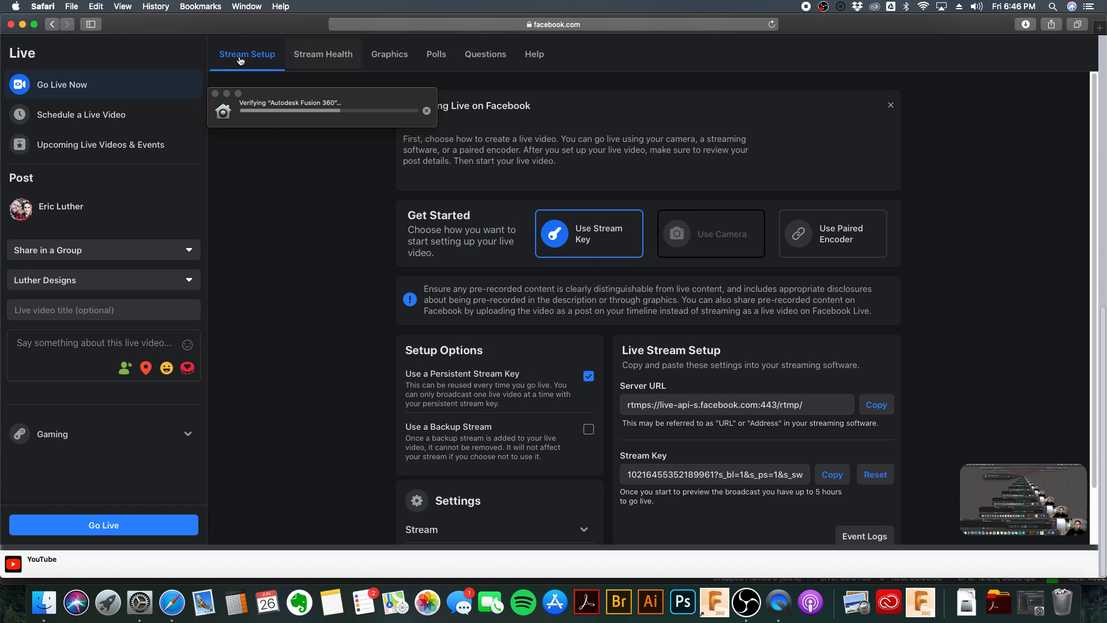
Step: Load Facebook in a new tab, return to Live Producer, and start going live
left_click(1101, 33)
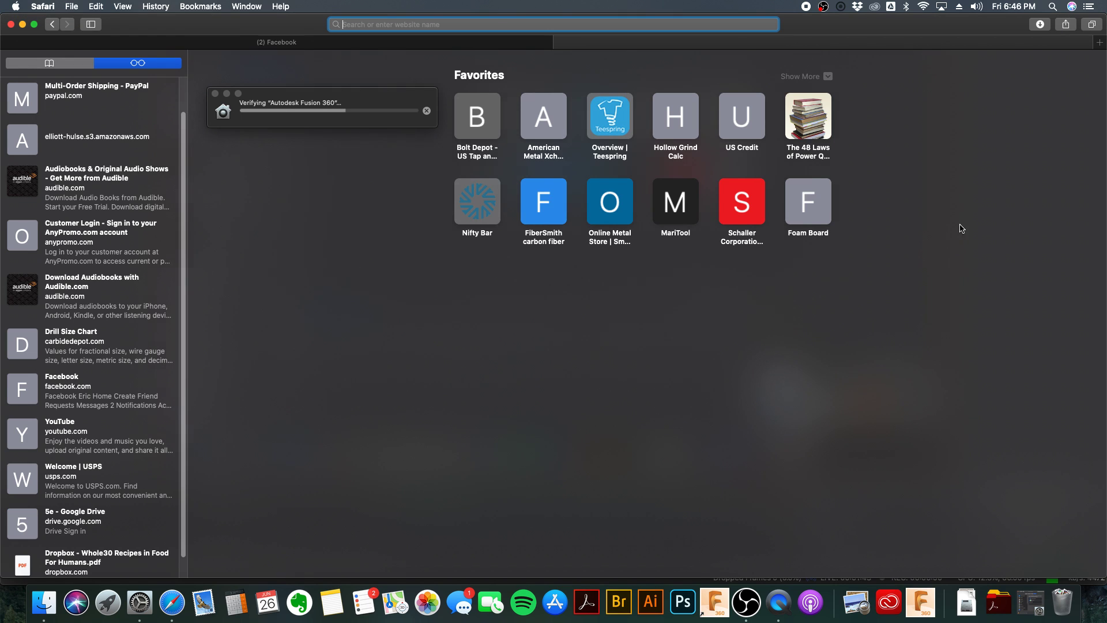
left_click(69, 395)
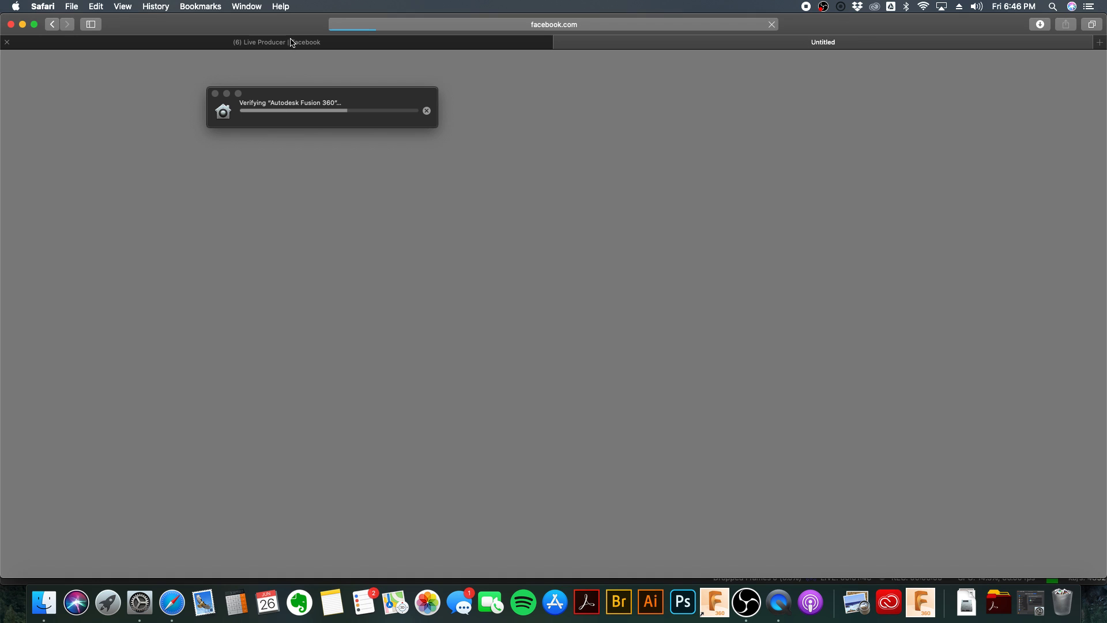
left_click(291, 42)
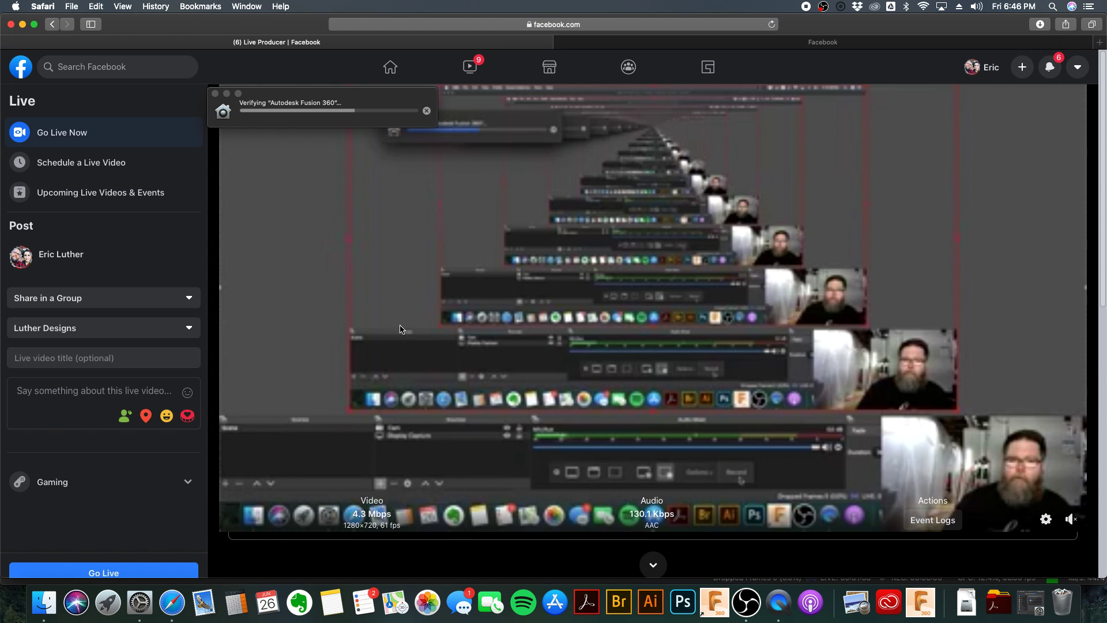
scroll(402, 329, "down", 5)
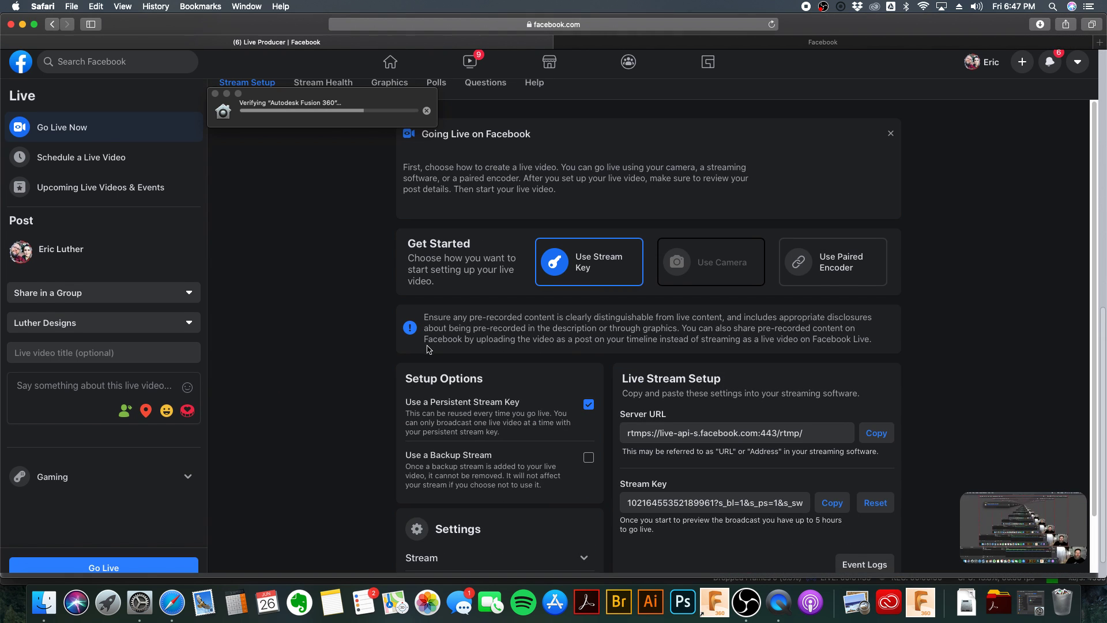
scroll(427, 347, "down", 2)
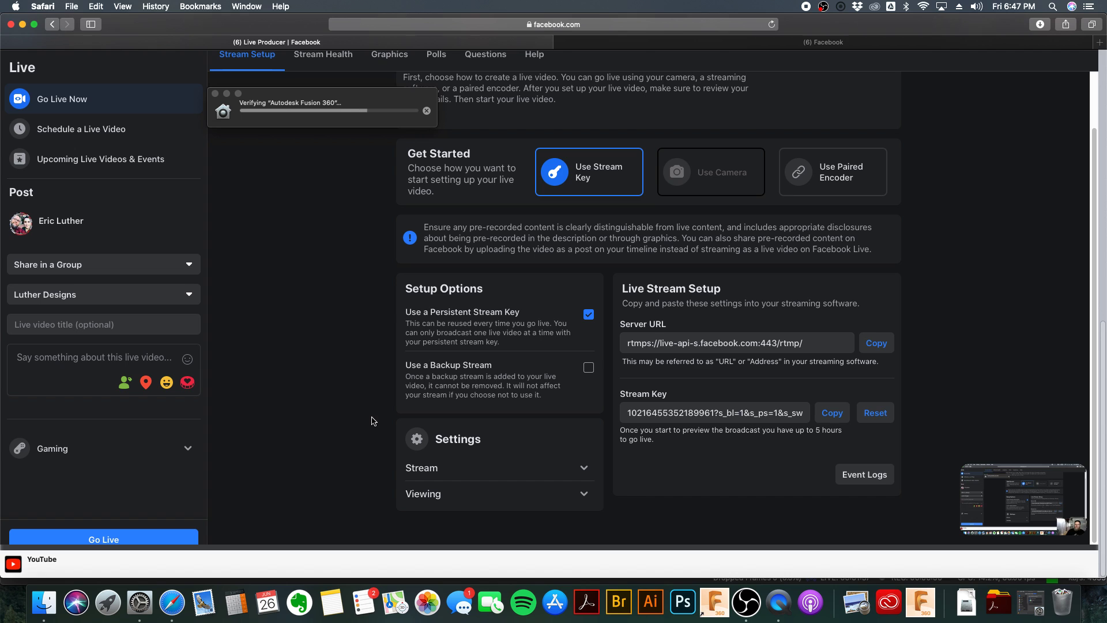
scroll(616, 387, "up", 4)
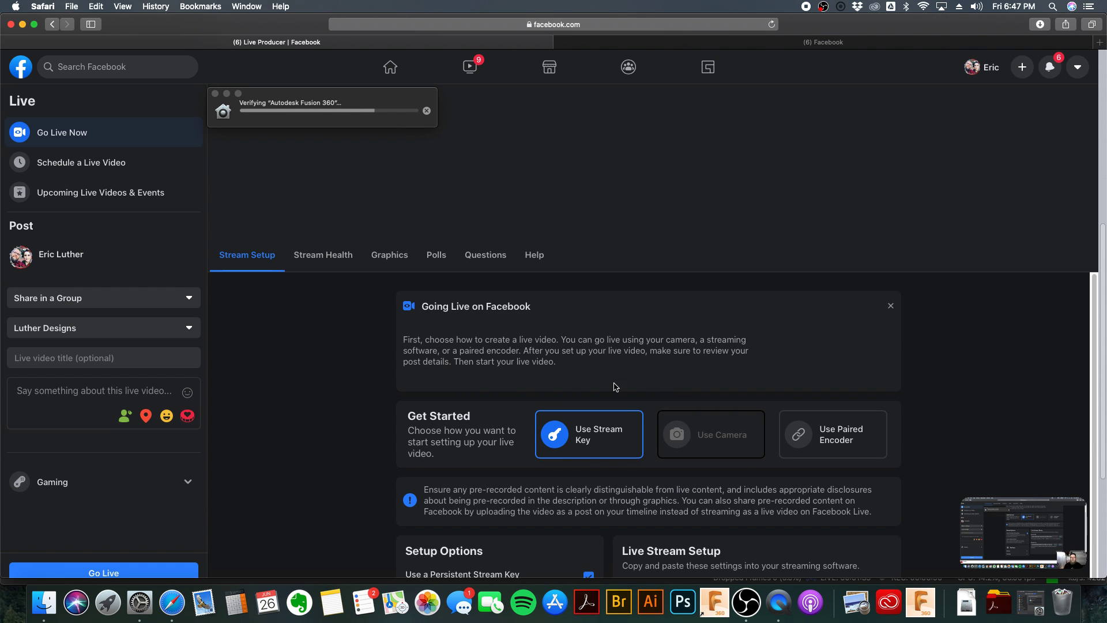
scroll(161, 507, "down", 4)
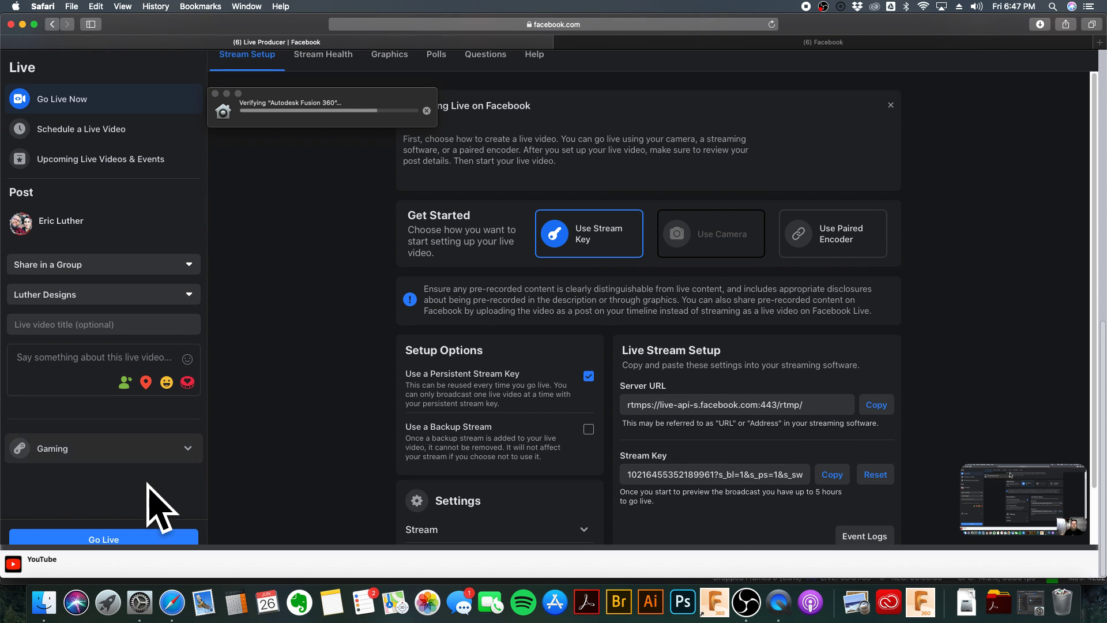
left_click(107, 541)
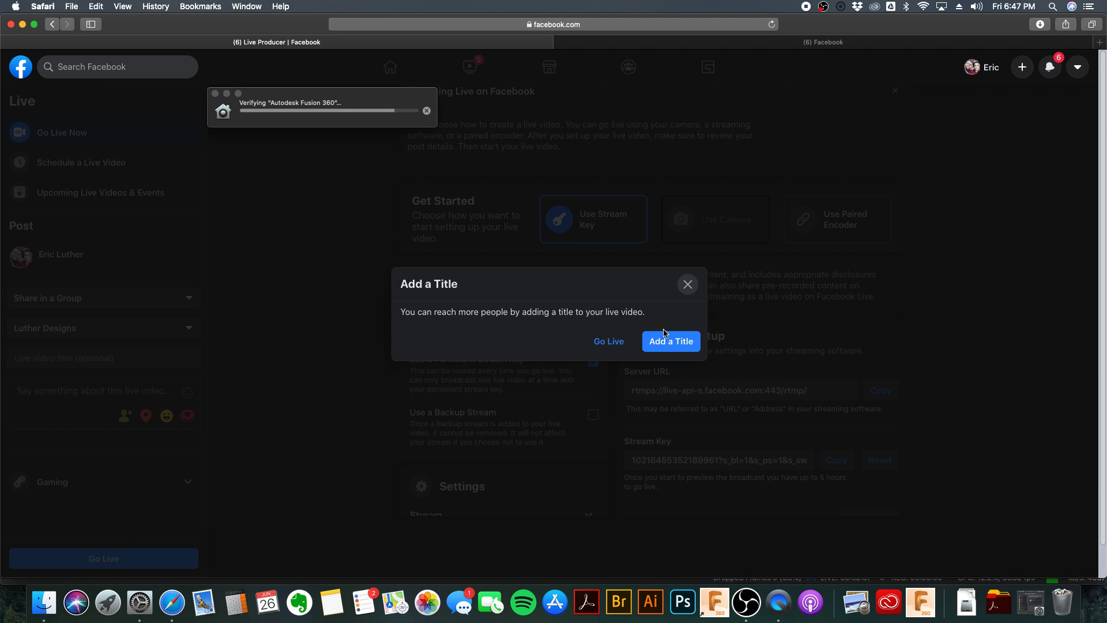
Step: Title the live video 'Fusion 001', correcting the mistyped entry
left_click(677, 344)
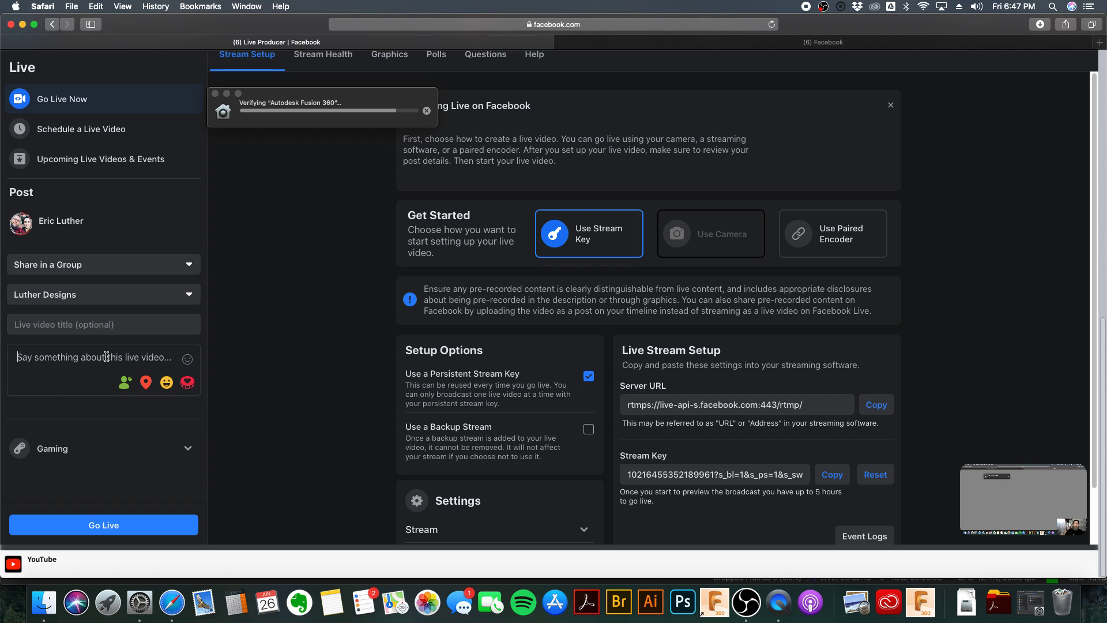
type("Fusion 001")
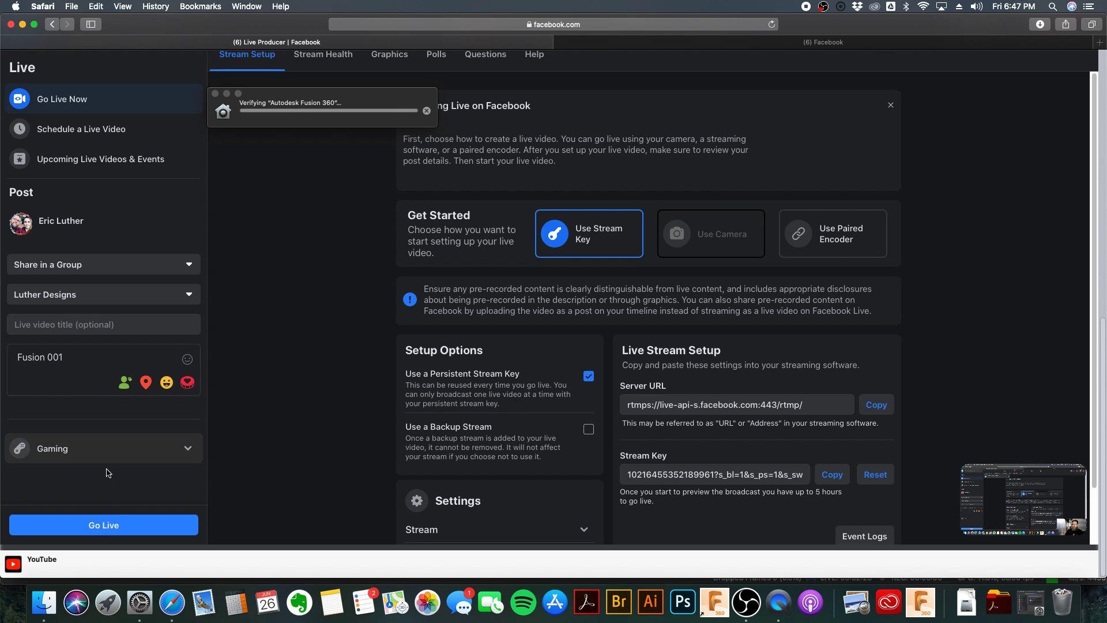
left_click(110, 531)
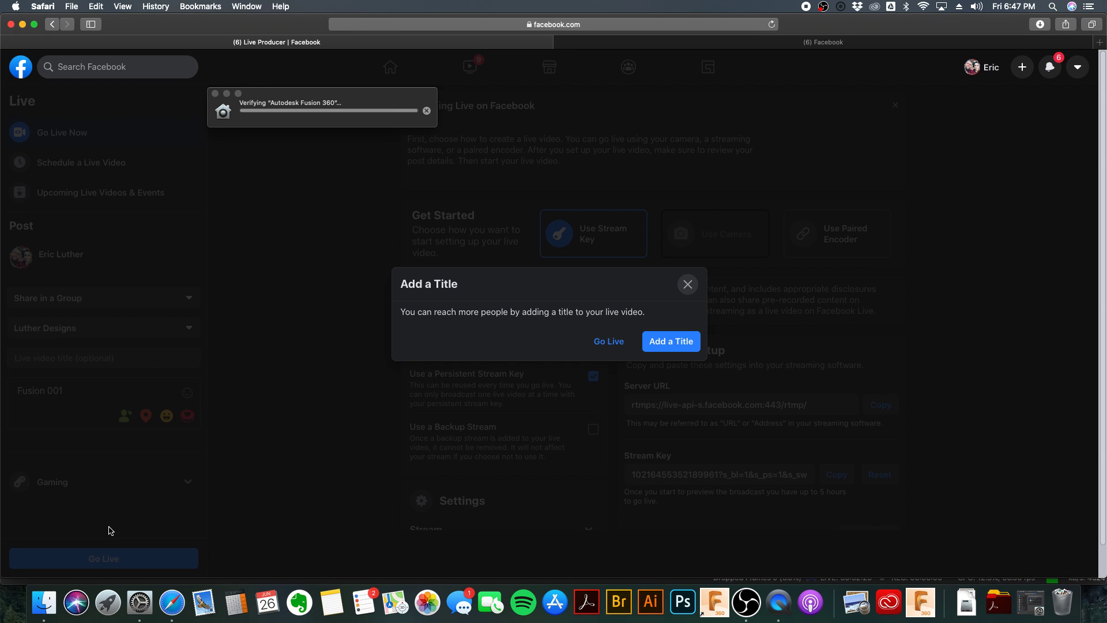
left_click(675, 342)
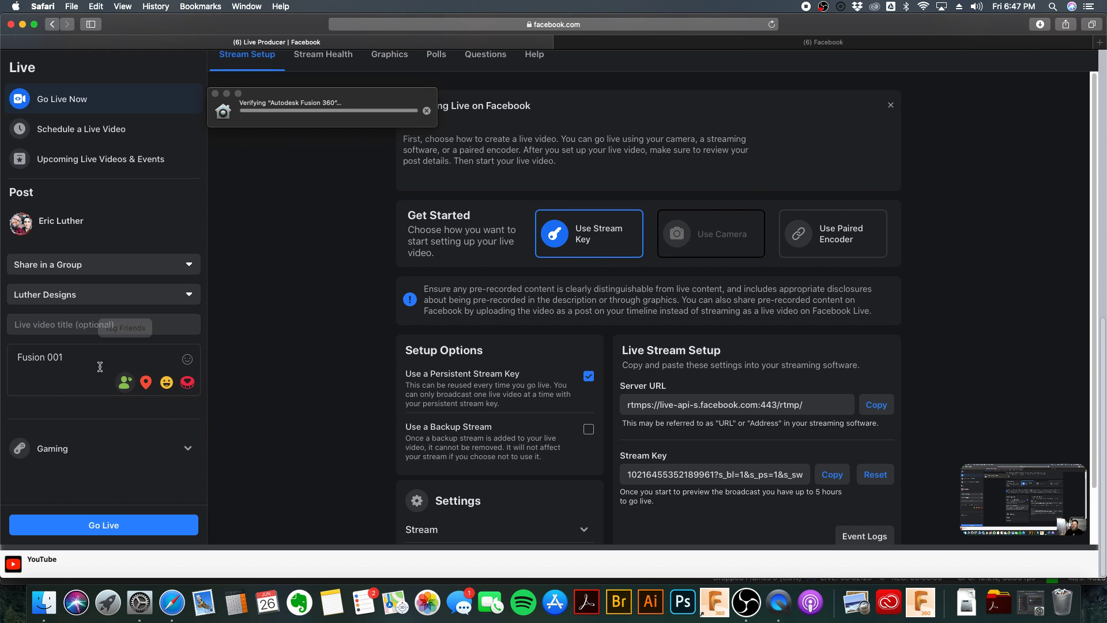
left_click(97, 326)
left_click(97, 326)
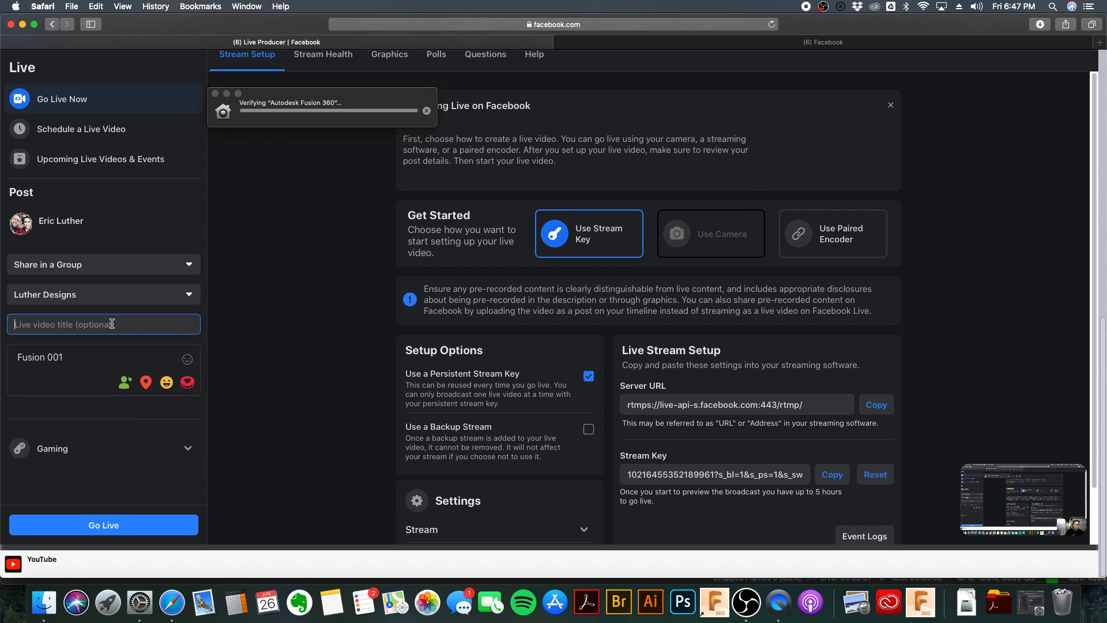
type("f")
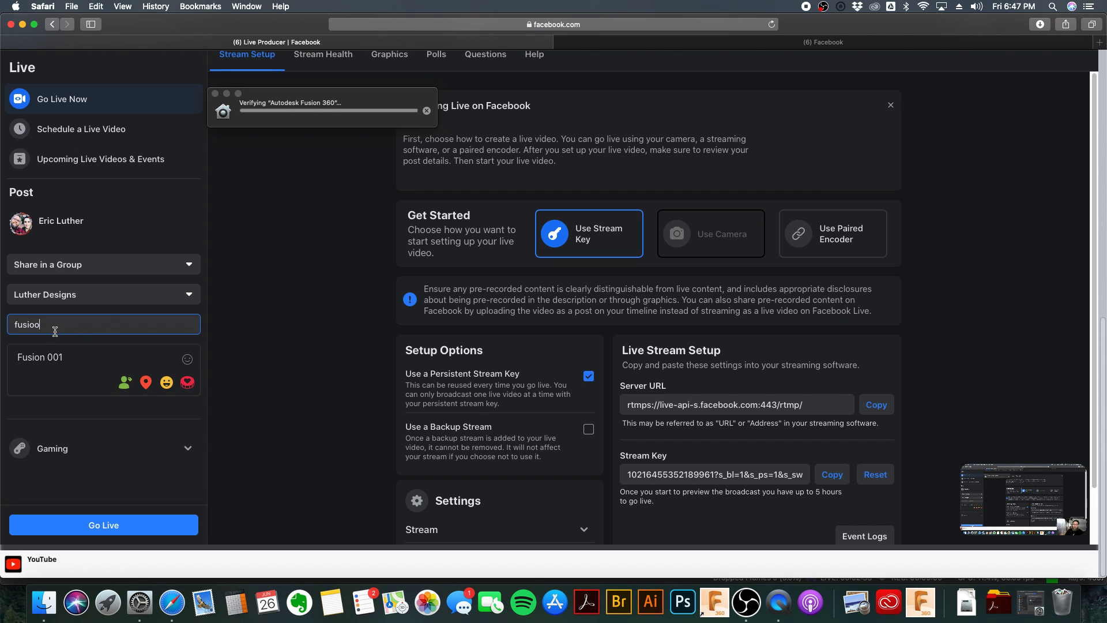
type("usioo")
key("super+a")
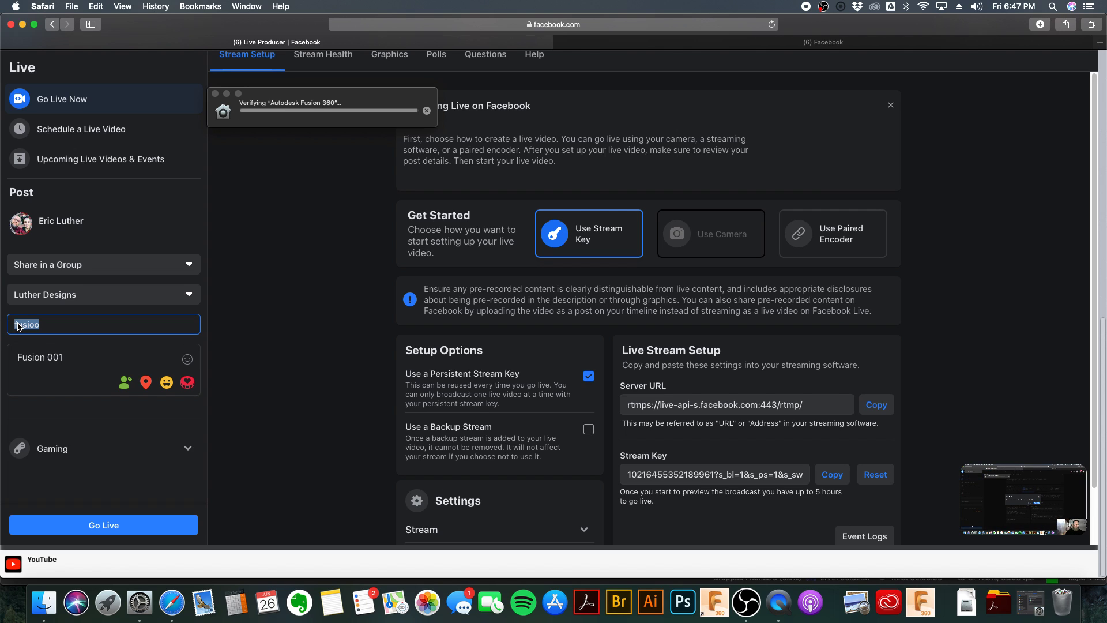
type("F")
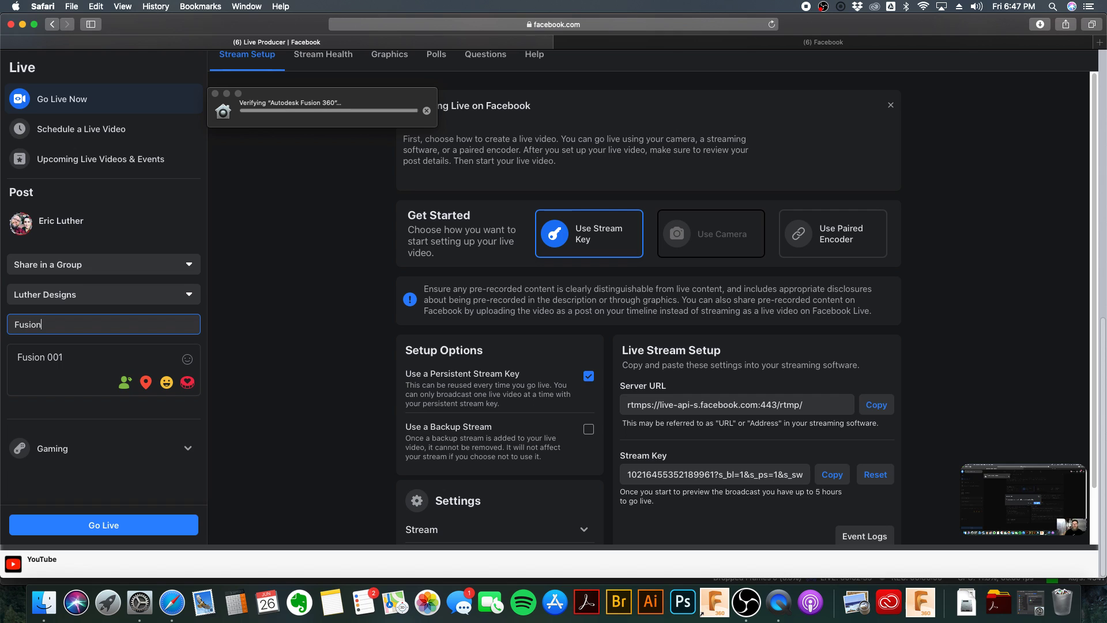
type("usion 001")
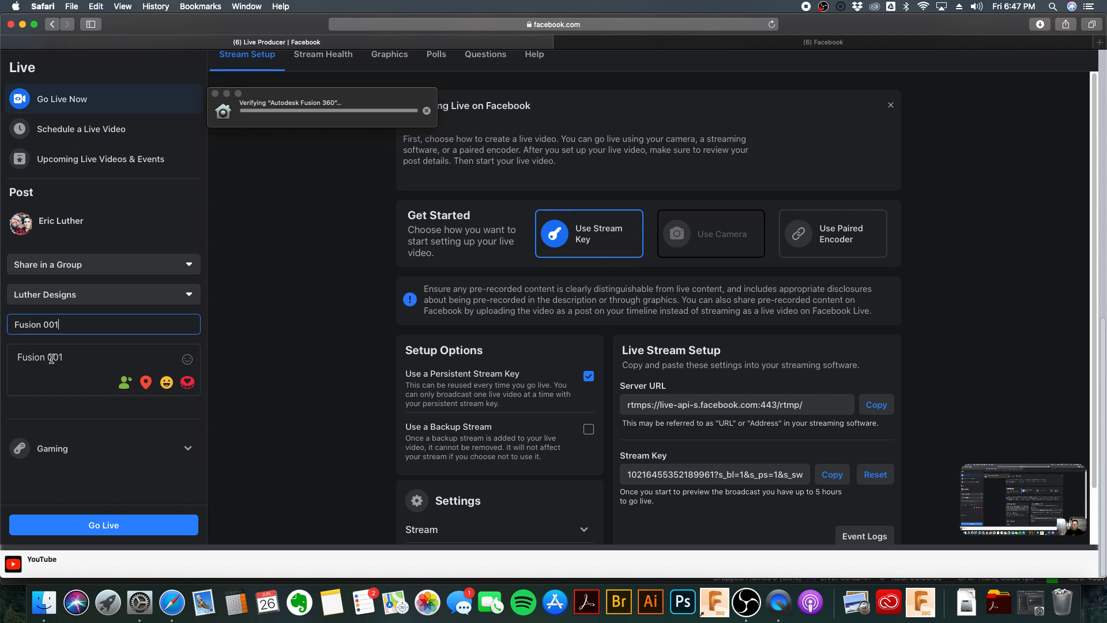
Step: Clear the description text and start the live broadcast
triple_click(2, 354)
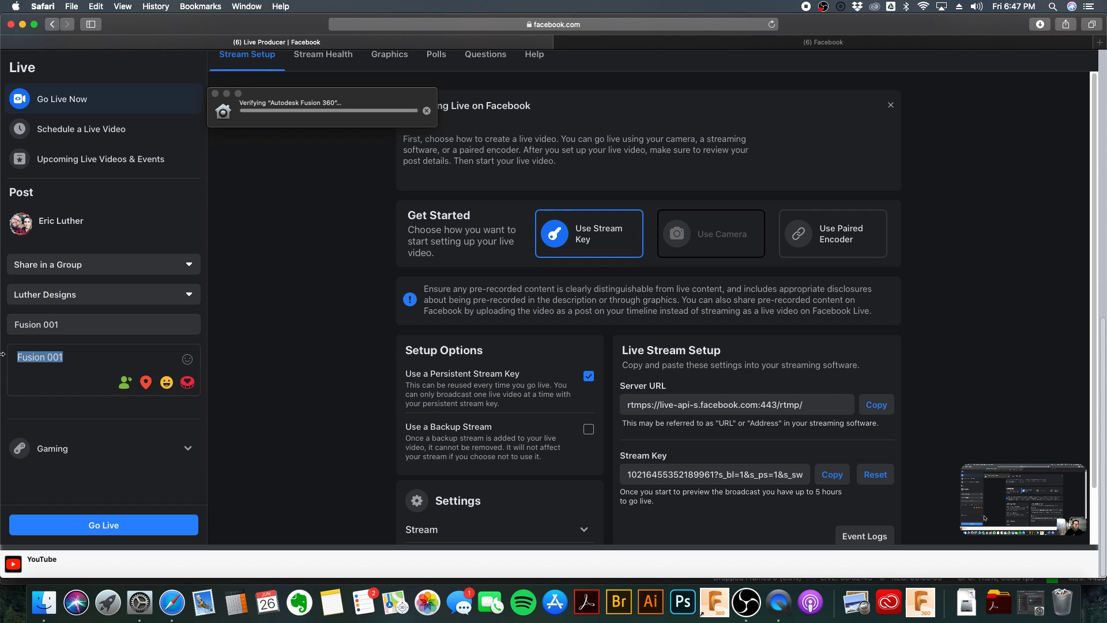
key("BackSpace")
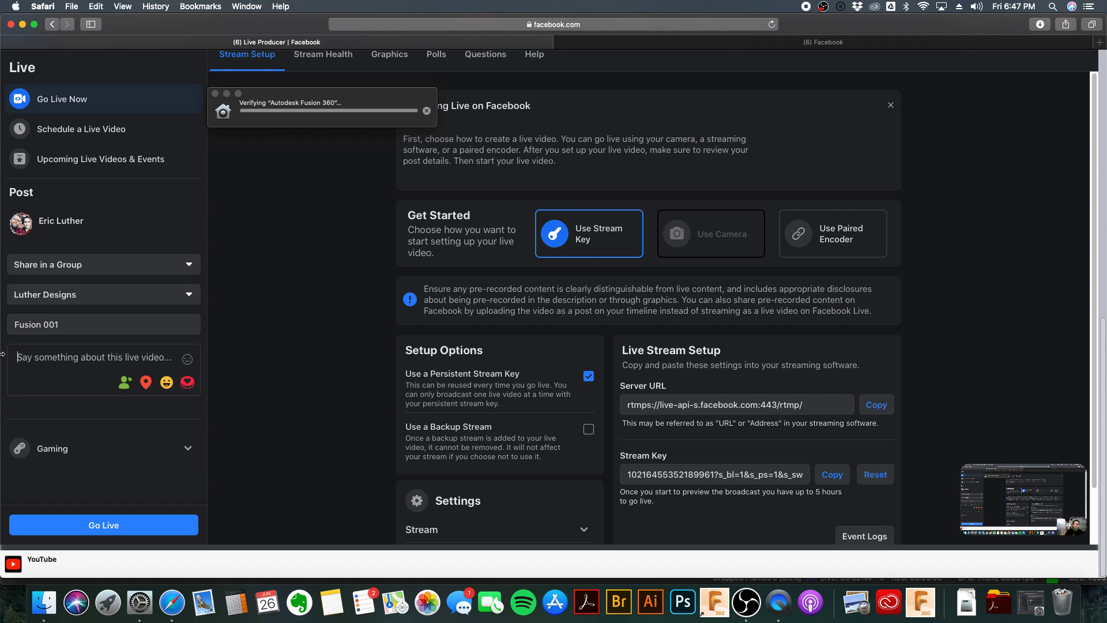
left_click(108, 526)
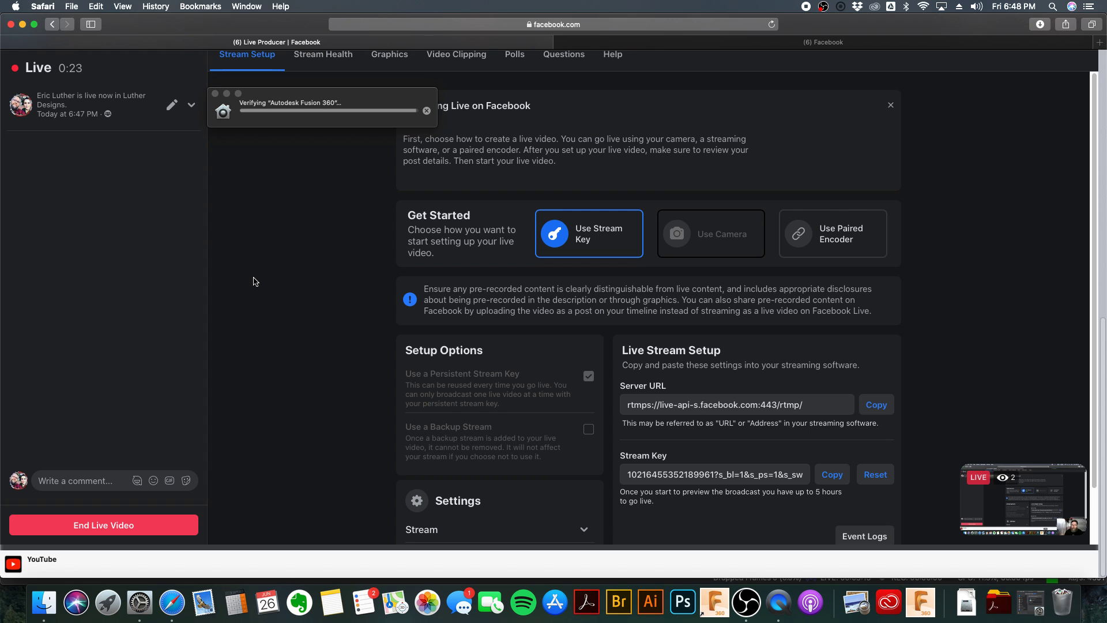
Step: Once the broadcast is live, minimize the browser to reveal OBS
left_click(23, 24)
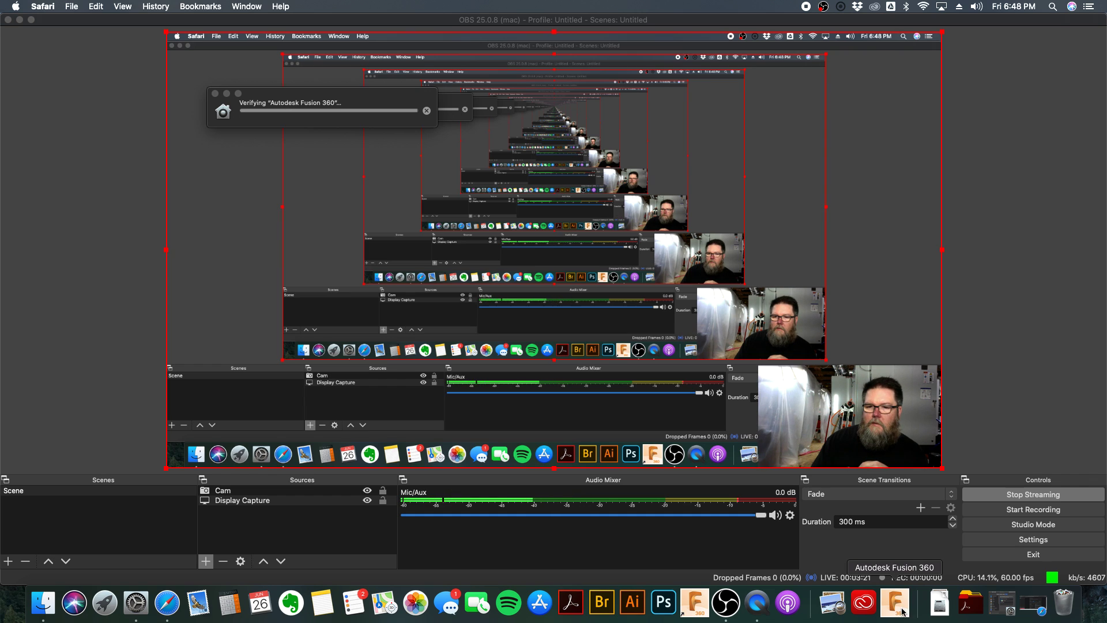
left_click(165, 604)
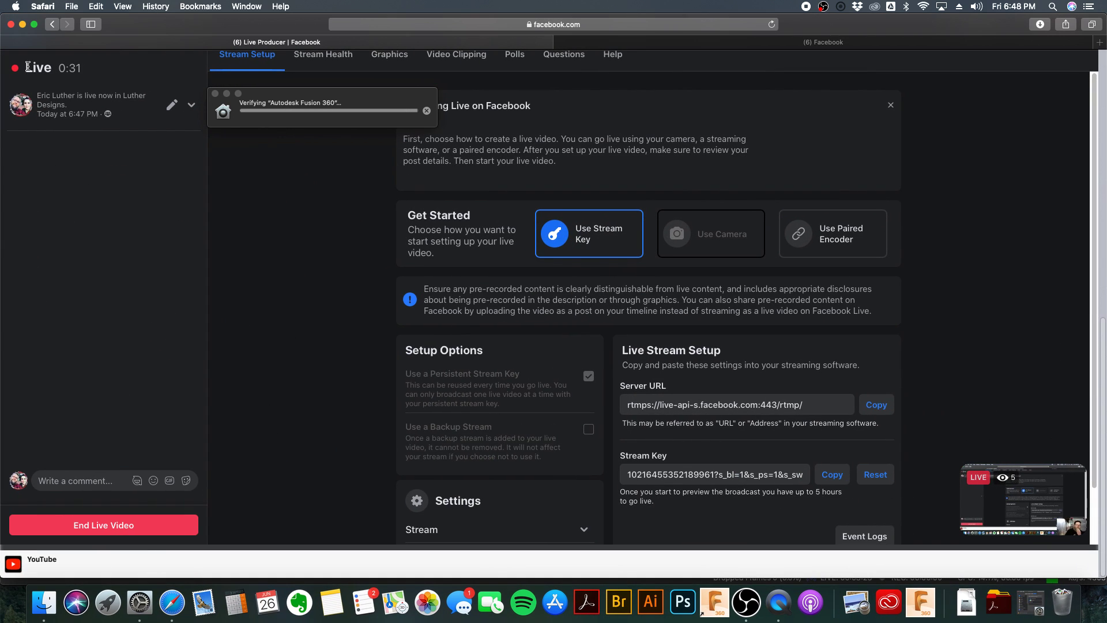
left_click_drag(3, 60, 1070, 93)
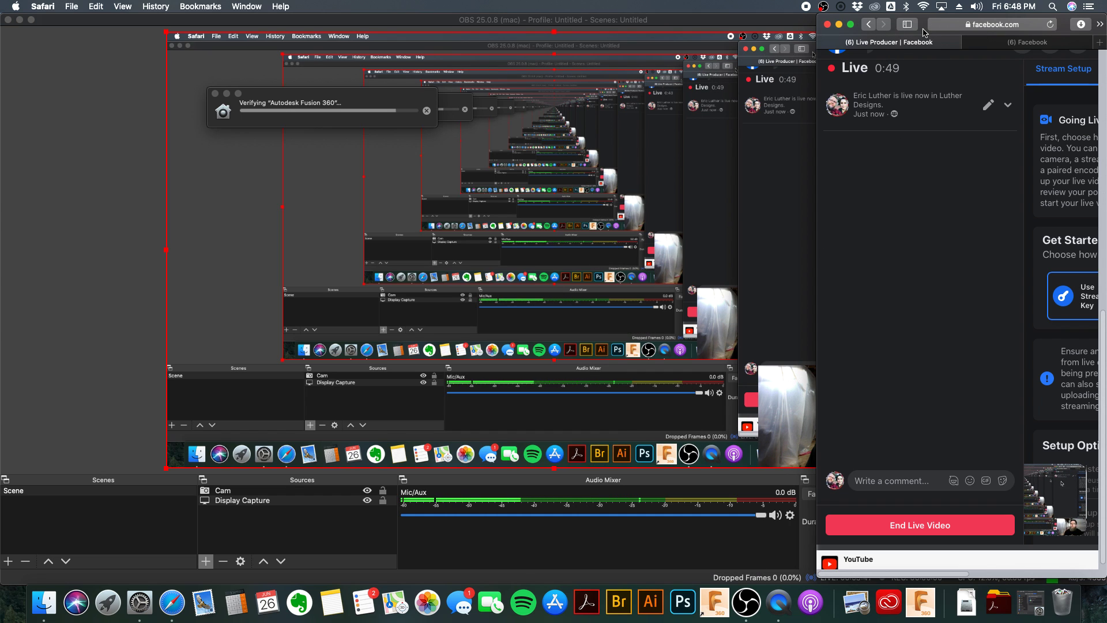
left_click(850, 25)
double_click(925, 32)
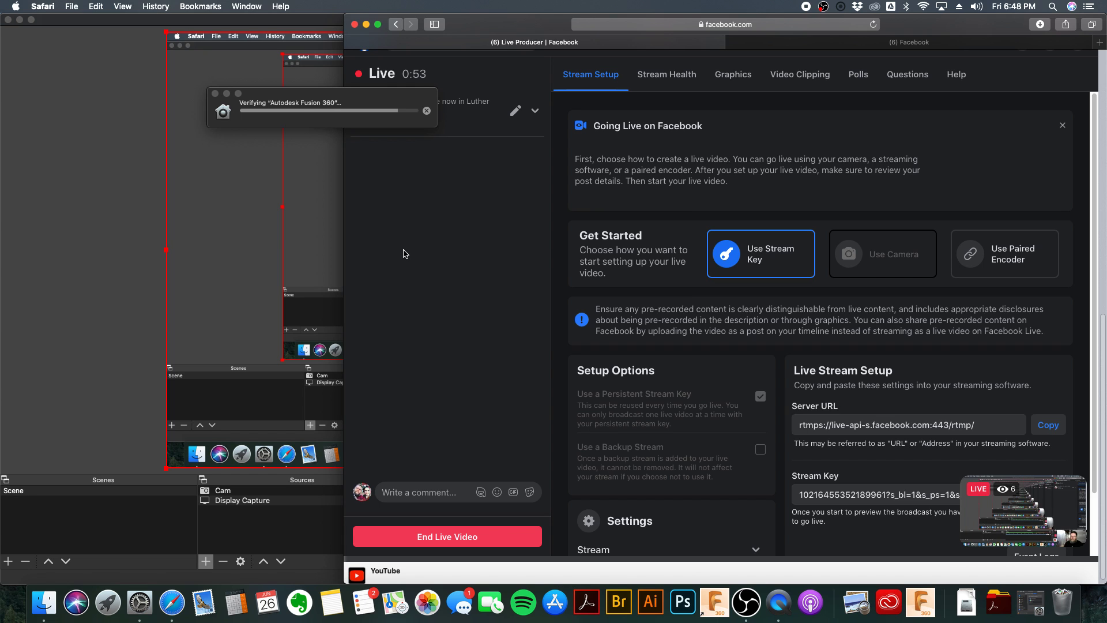
double_click(504, 26)
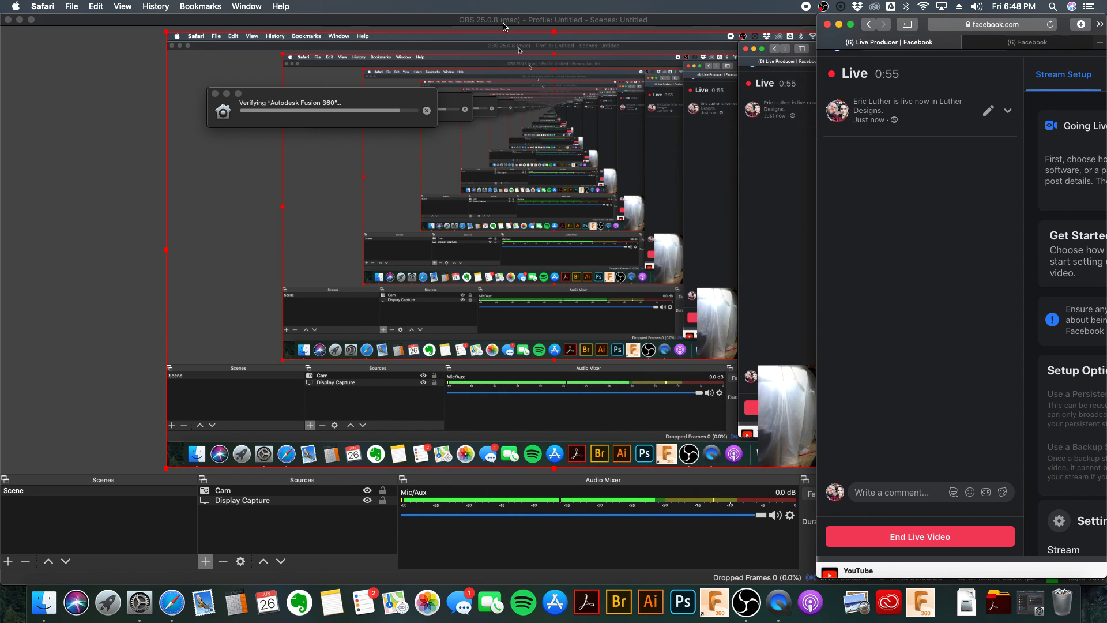
left_click(851, 25)
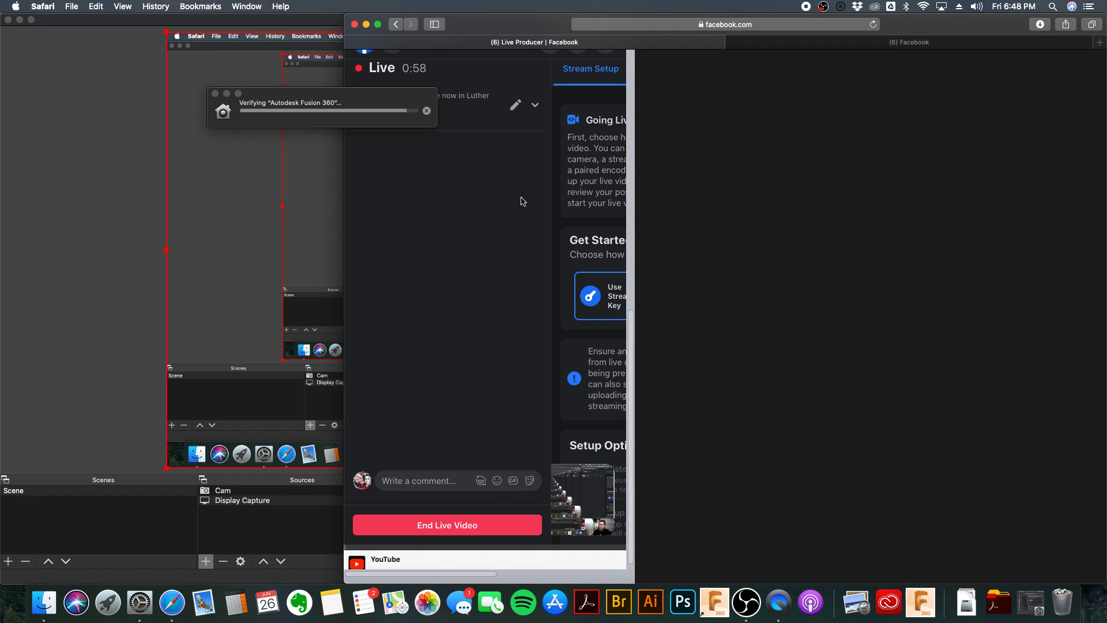
left_click_drag(344, 247, 3, 260)
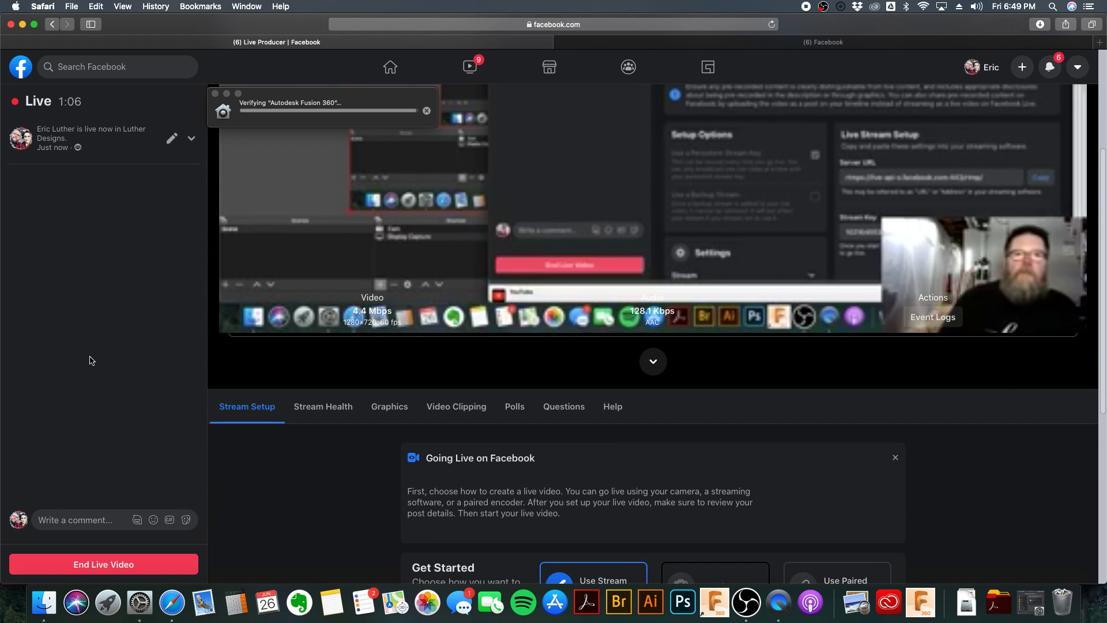
Step: Expand and collapse the live post, check Questions, then return to Stream Setup
left_click(190, 139)
left_click(190, 139)
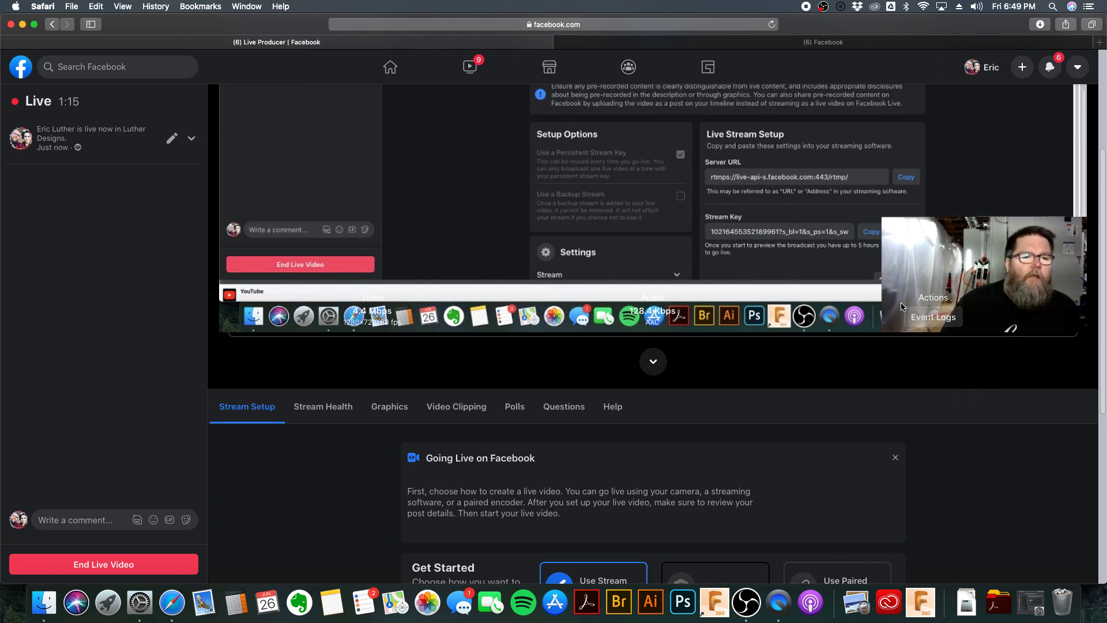
scroll(914, 293, "up", 3)
scroll(780, 314, "down", 10)
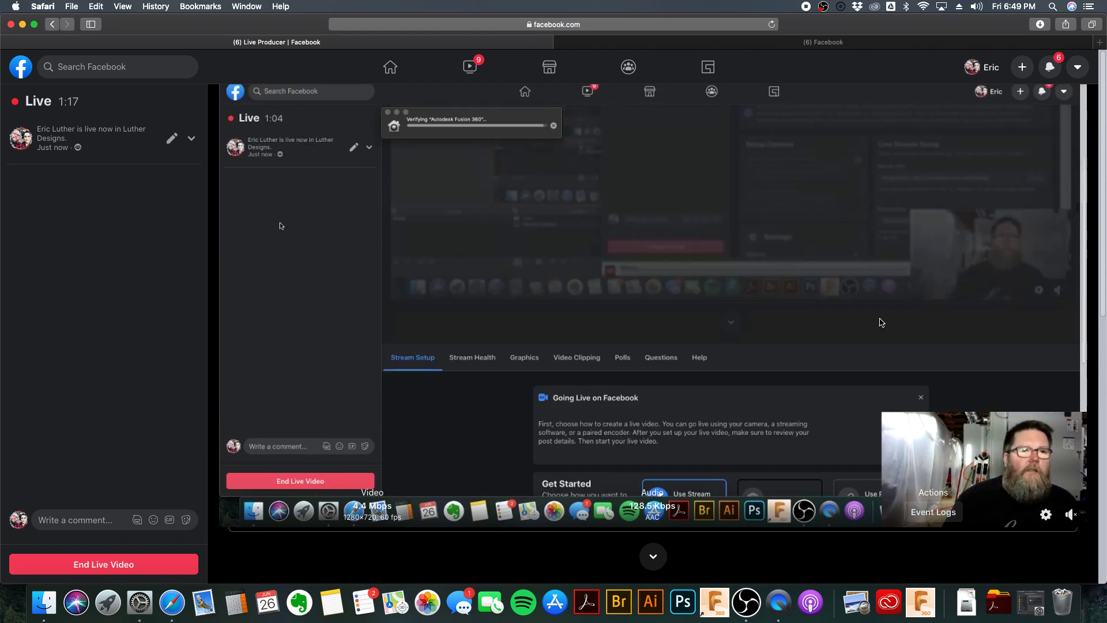
scroll(779, 314, "down", 2)
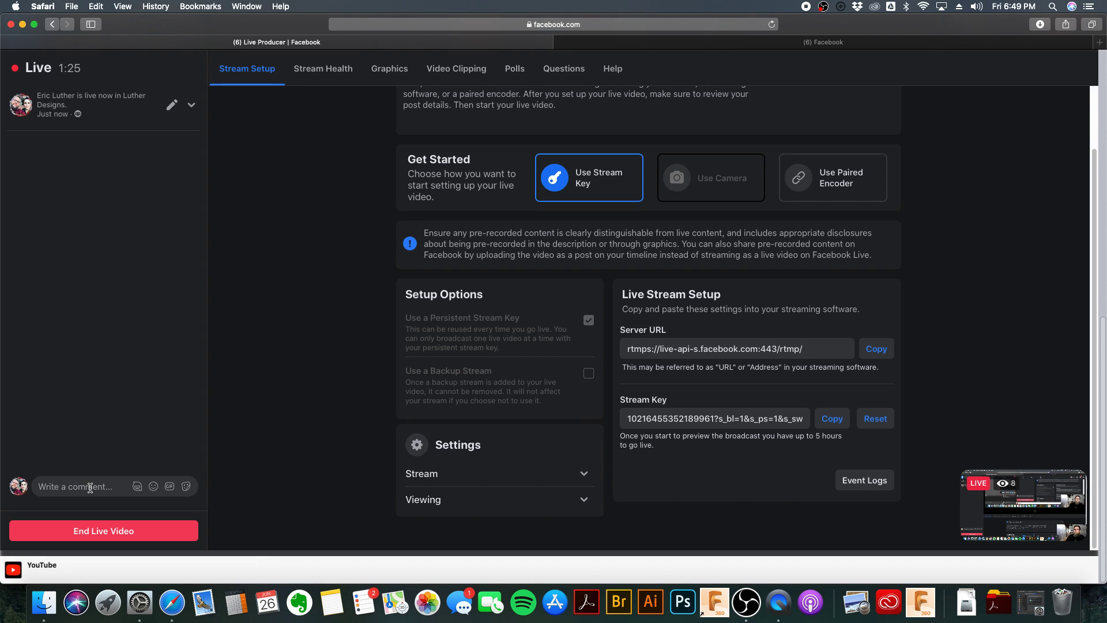
mouse_move(38, 116)
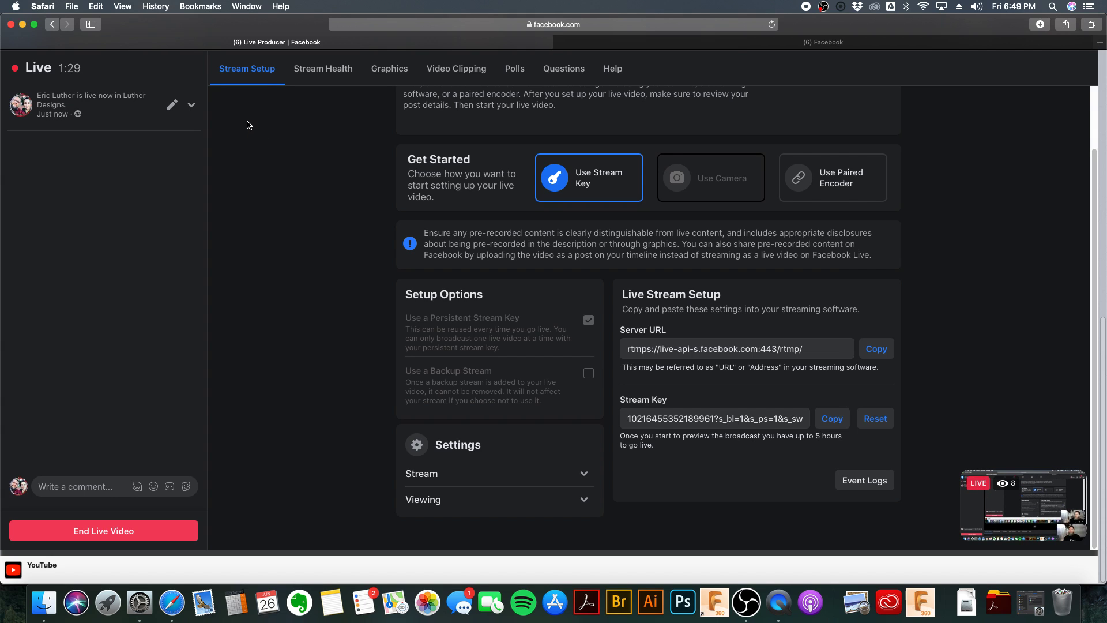
left_click(547, 68)
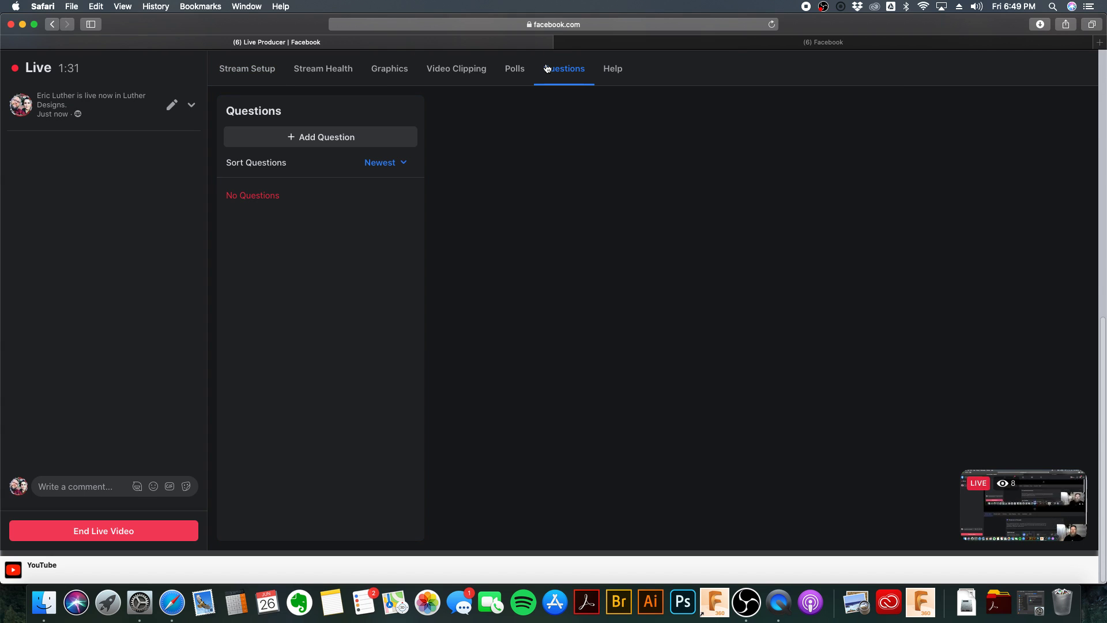
left_click(229, 70)
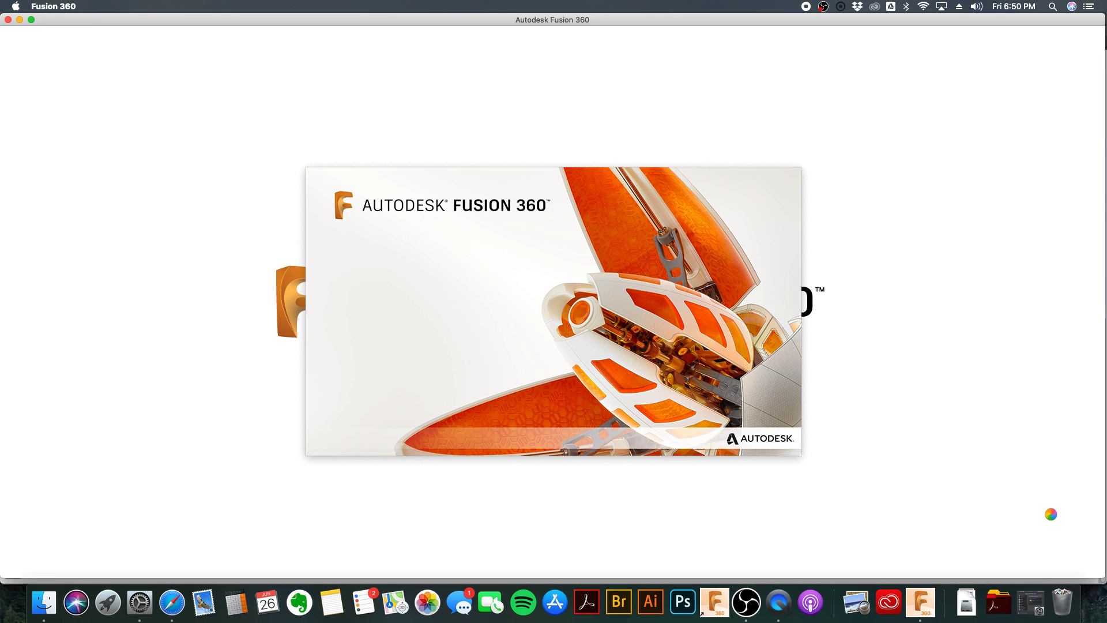
Step: Empty the Trash from the Dock, raise the volume, and bring the live page forward
right_click(1064, 602)
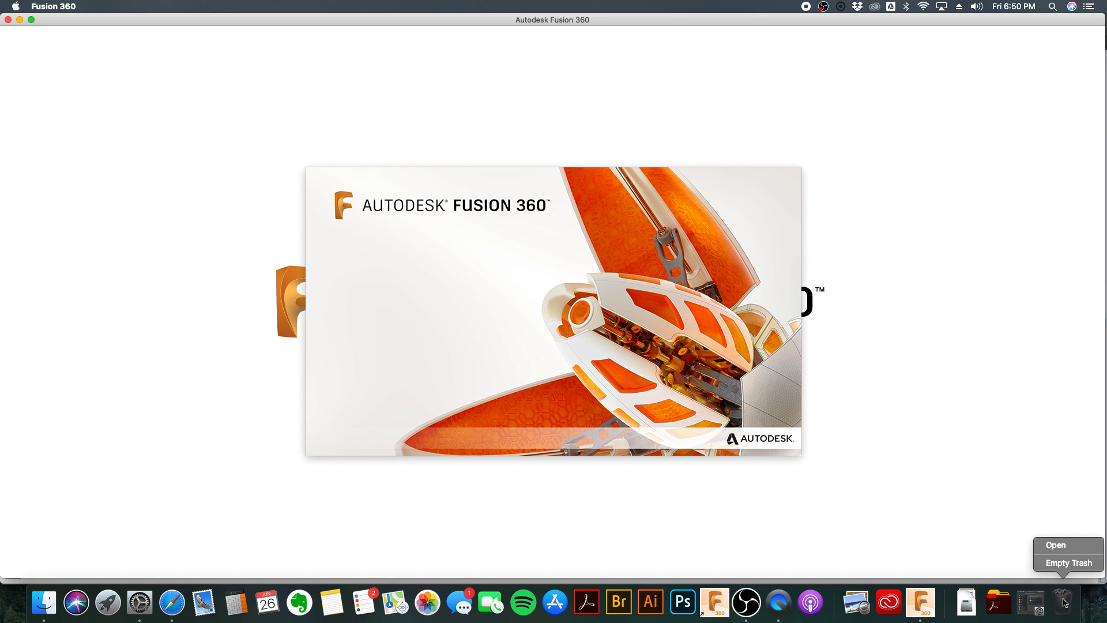
left_click(1069, 562)
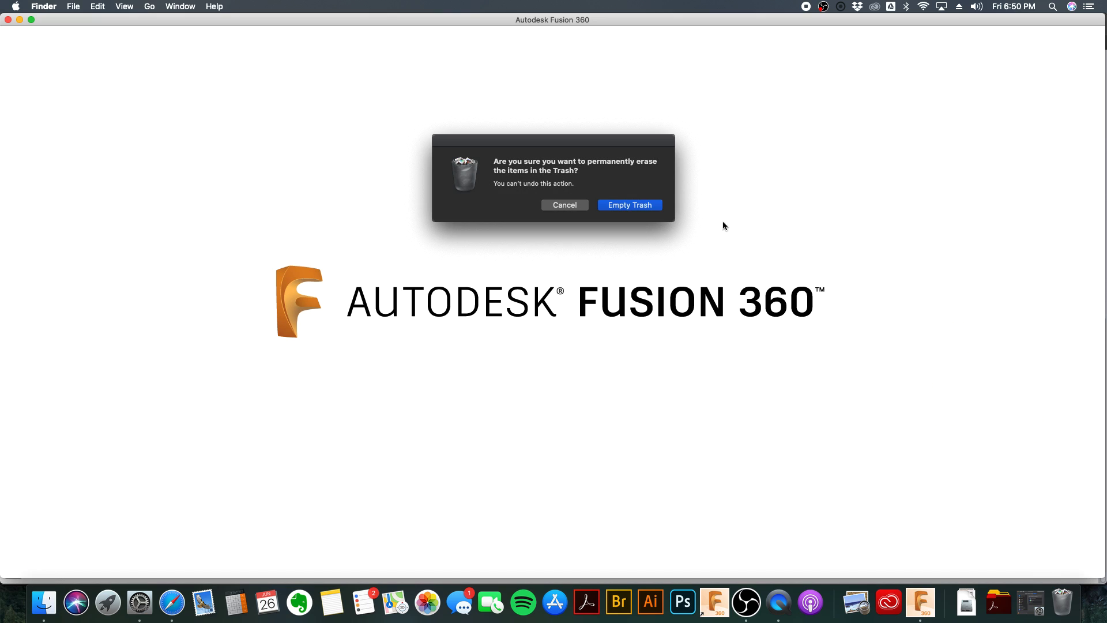
left_click(628, 208)
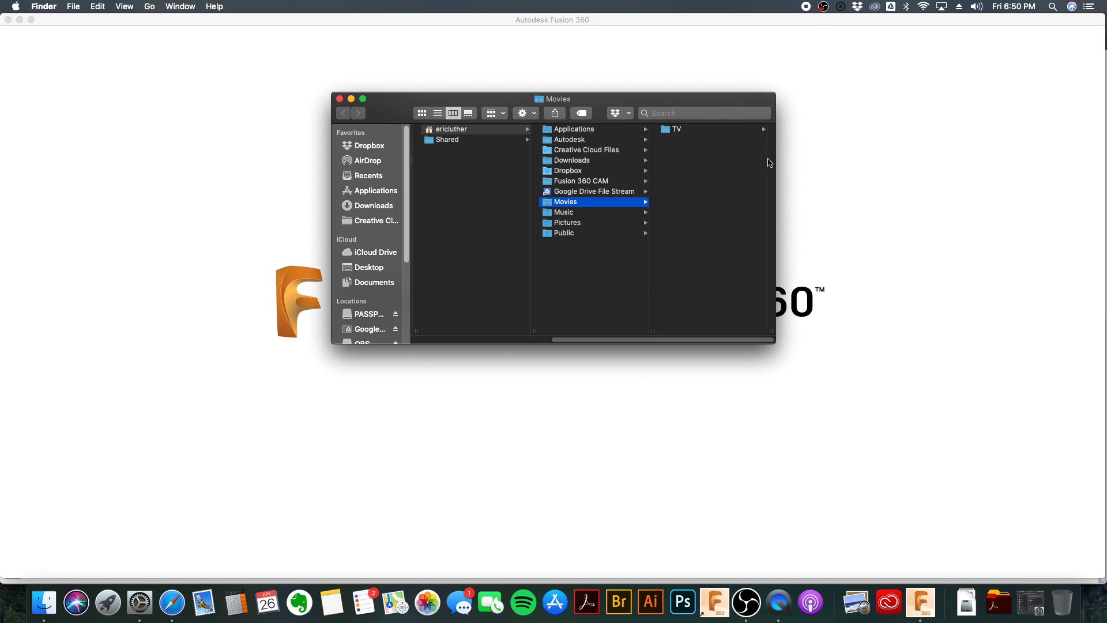
key("XF86AudioRaiseVolume")
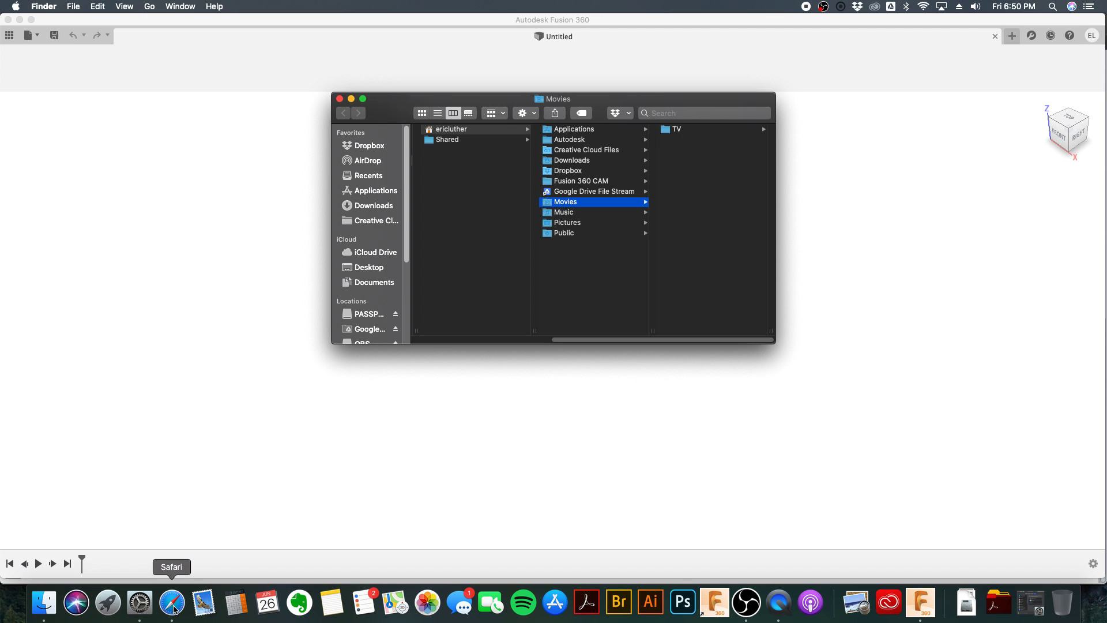
left_click(172, 603)
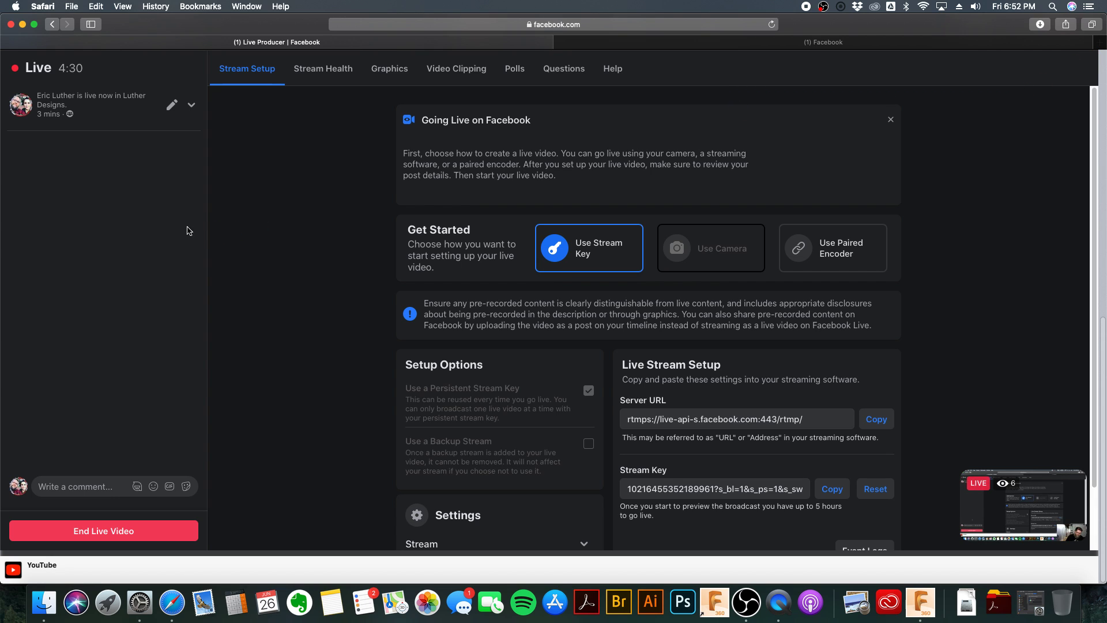
Step: Load Facebook in a new Safari tab, then check the live post in Live Producer
key("super+t")
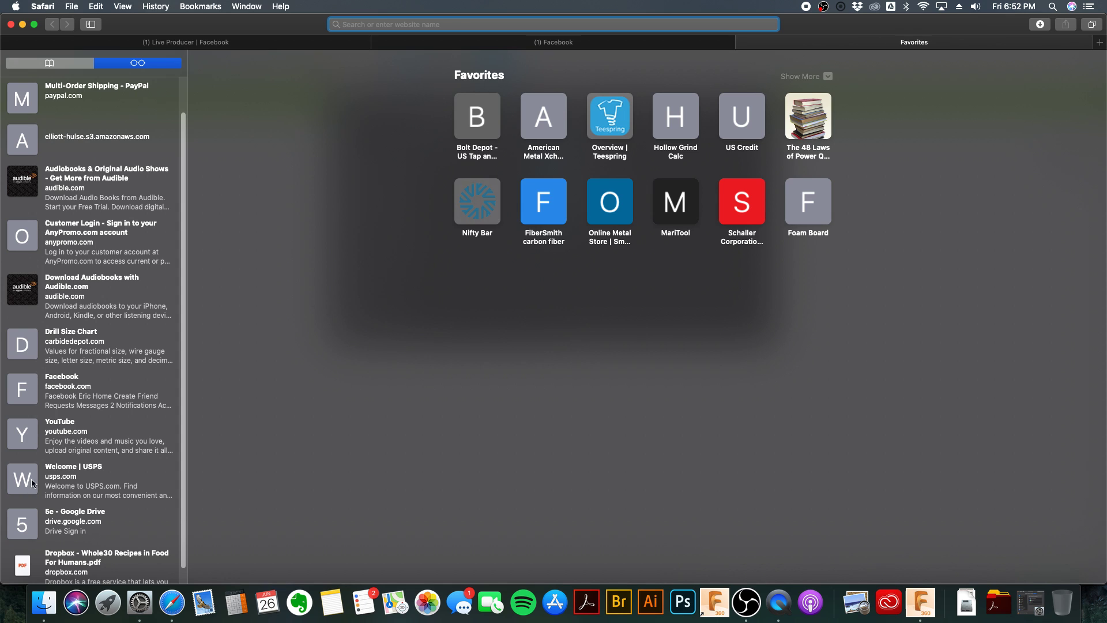
left_click(64, 401)
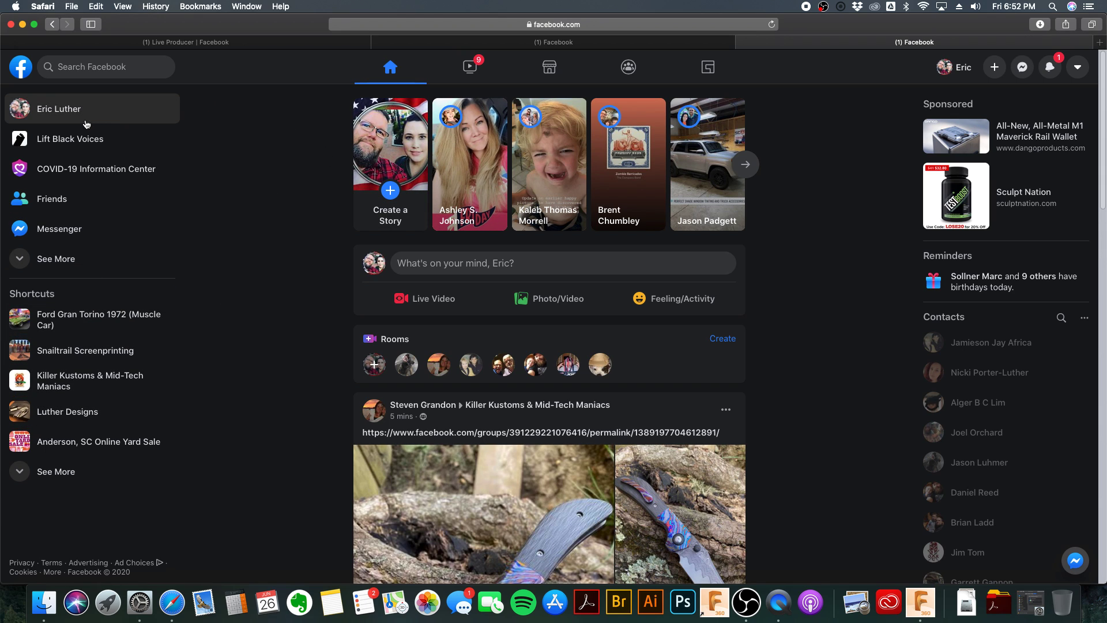
left_click(207, 43)
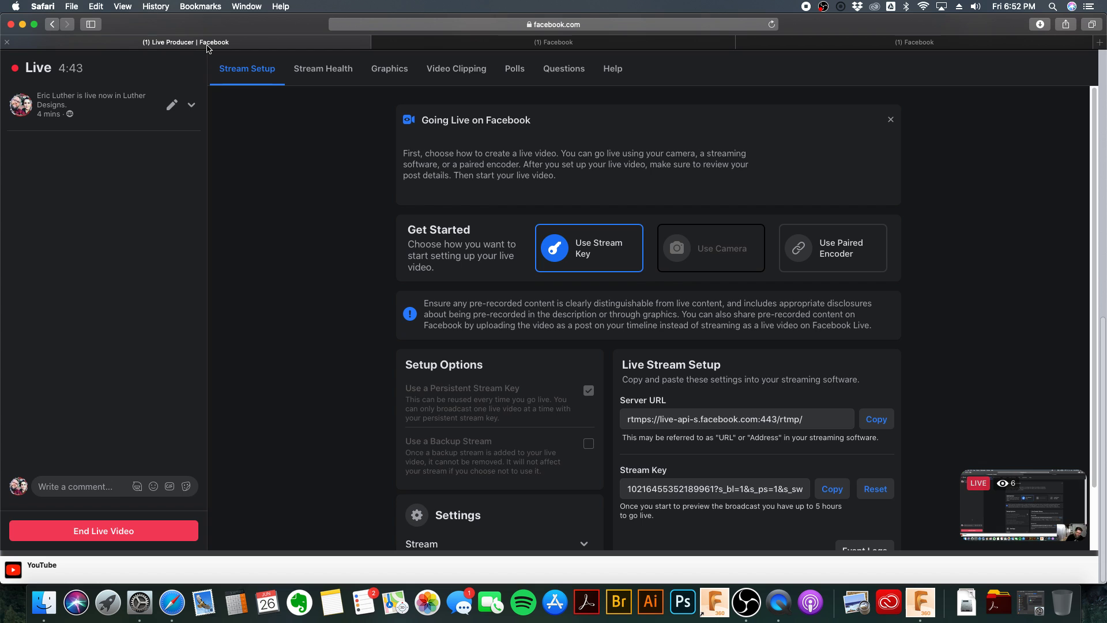
scroll(183, 209, "up", 5)
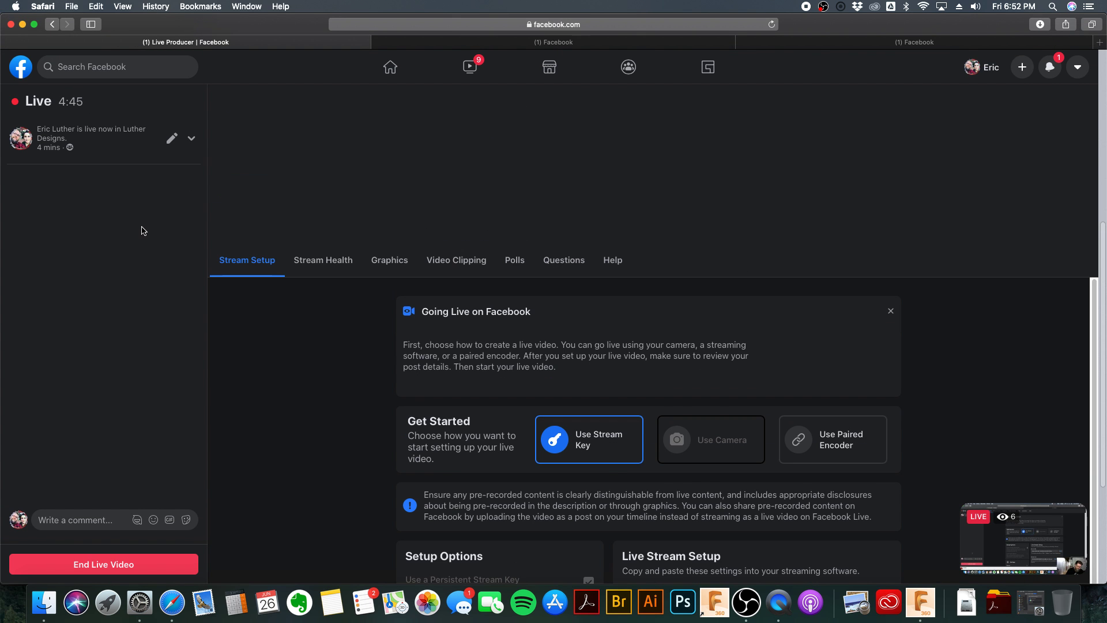
left_click(190, 139)
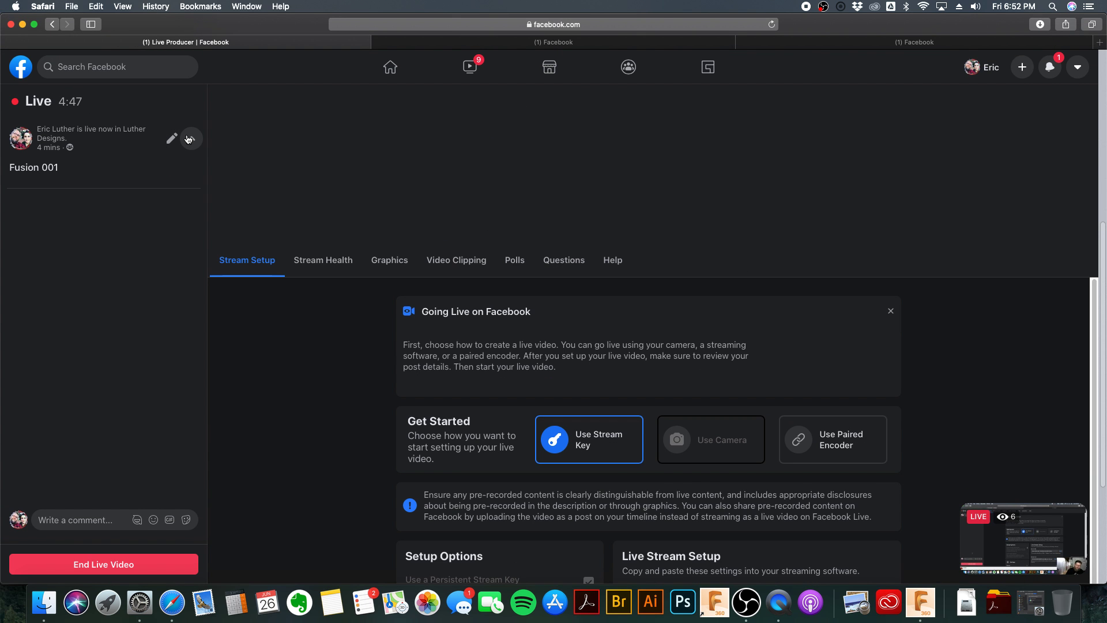
left_click(188, 138)
Step: Dismiss Fusion 360's update notice and minimize its window
left_click(916, 610)
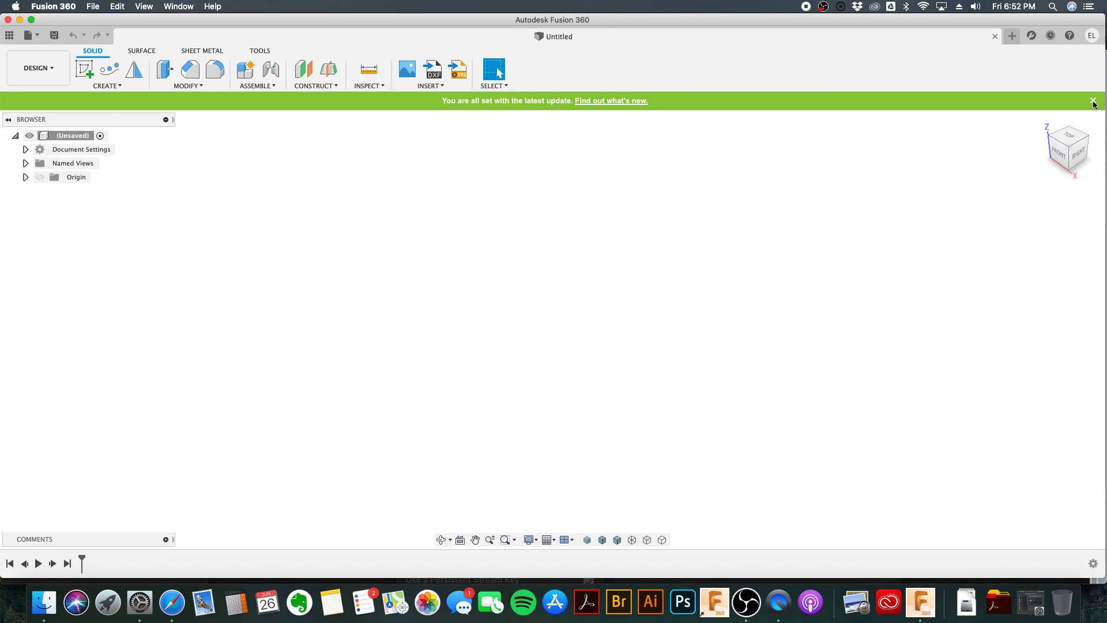
left_click(1093, 101)
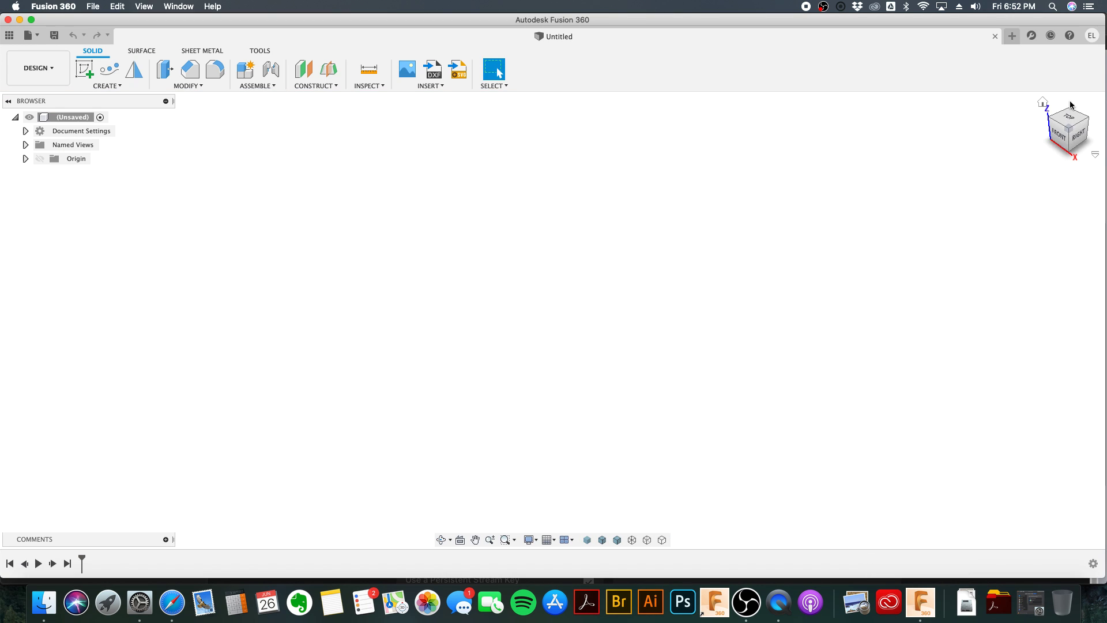
left_click(19, 19)
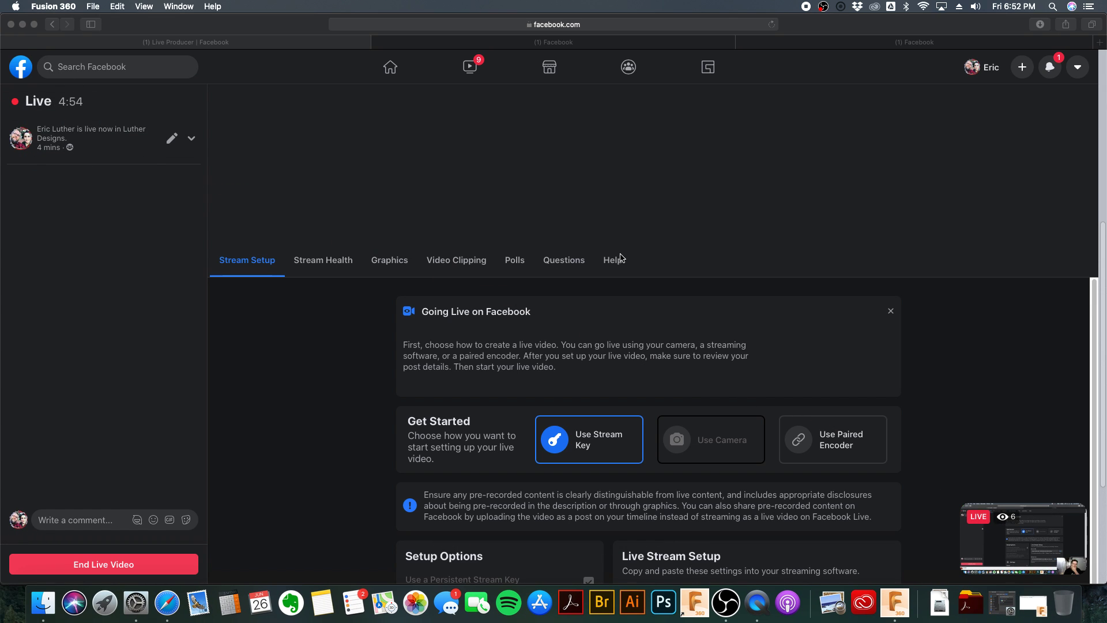
Step: Check the viewer questions, then go to Facebook Watch and the home feed
left_click(564, 260)
scroll(330, 443, "down", 3)
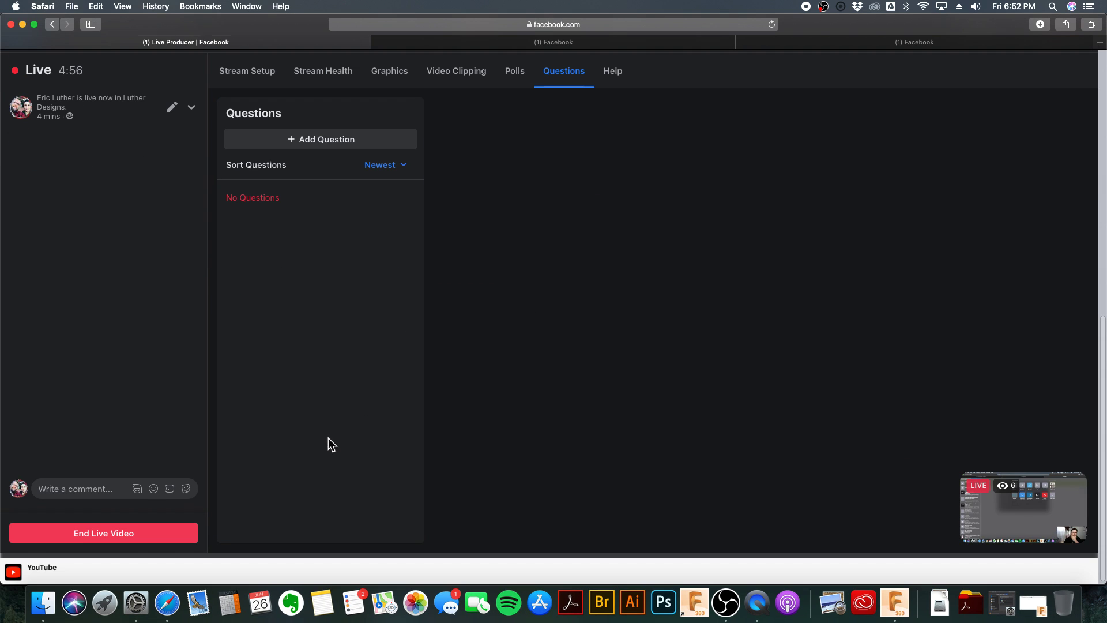
scroll(327, 441, "down", 1)
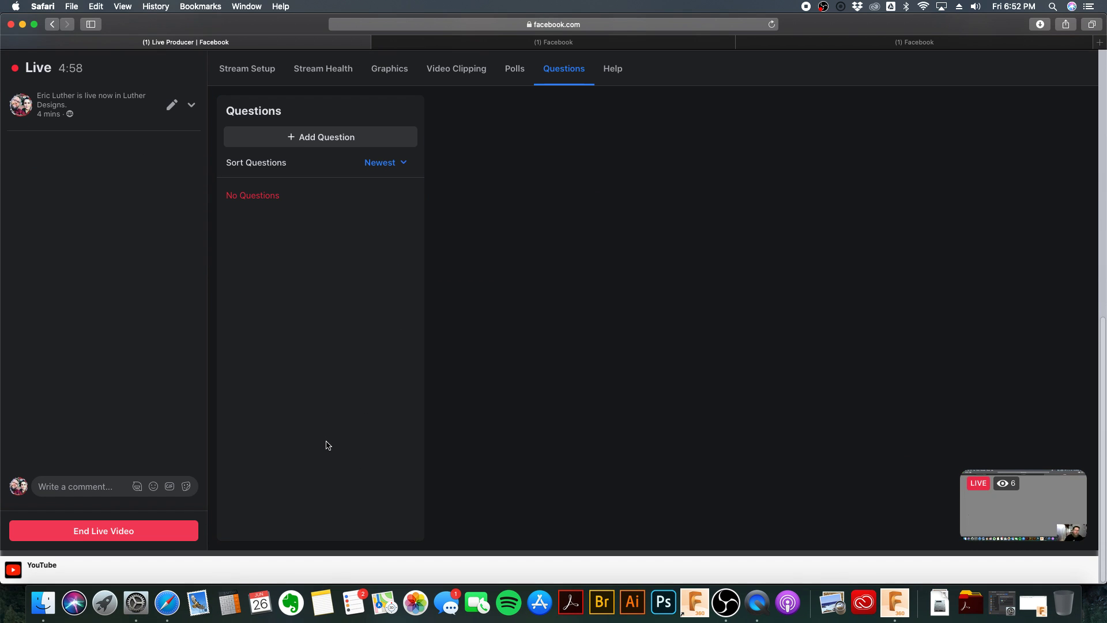
scroll(327, 444, "up", 10)
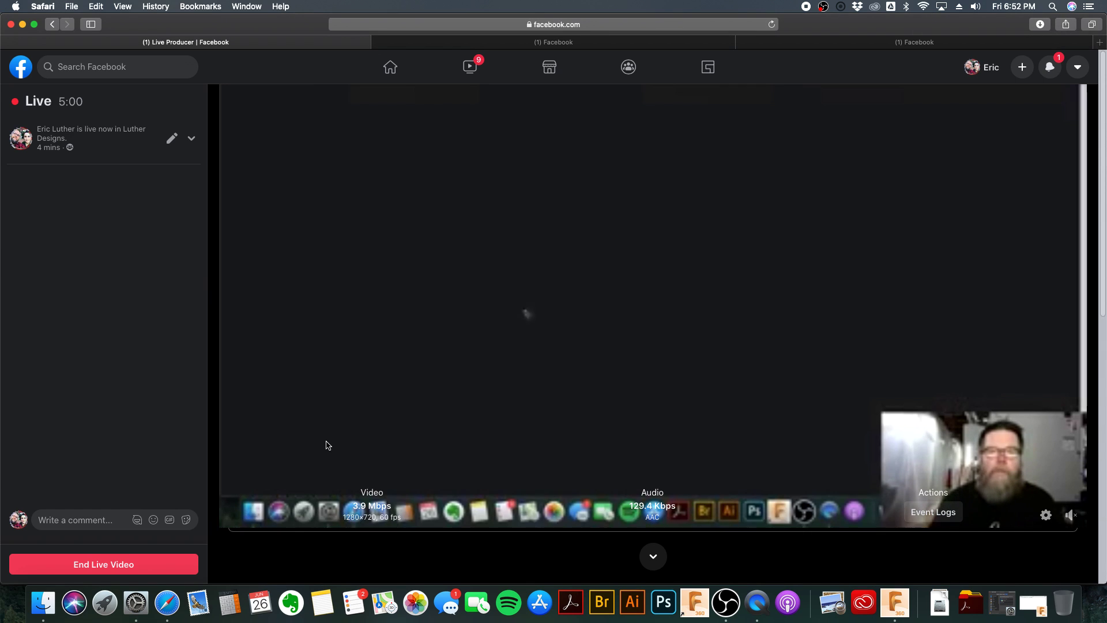
left_click(463, 72)
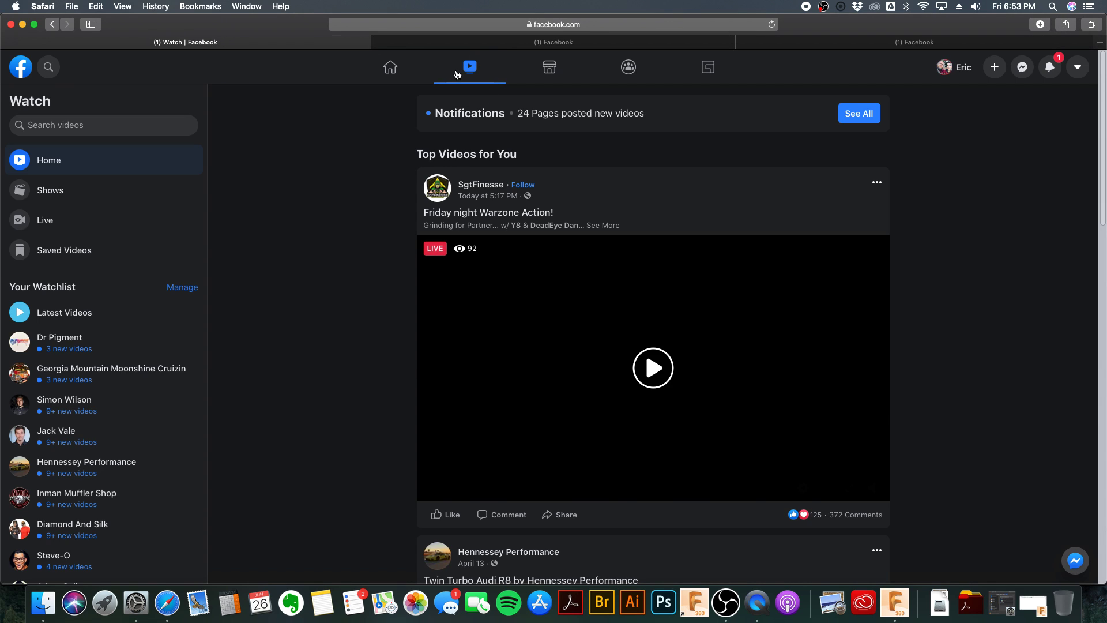
left_click(397, 69)
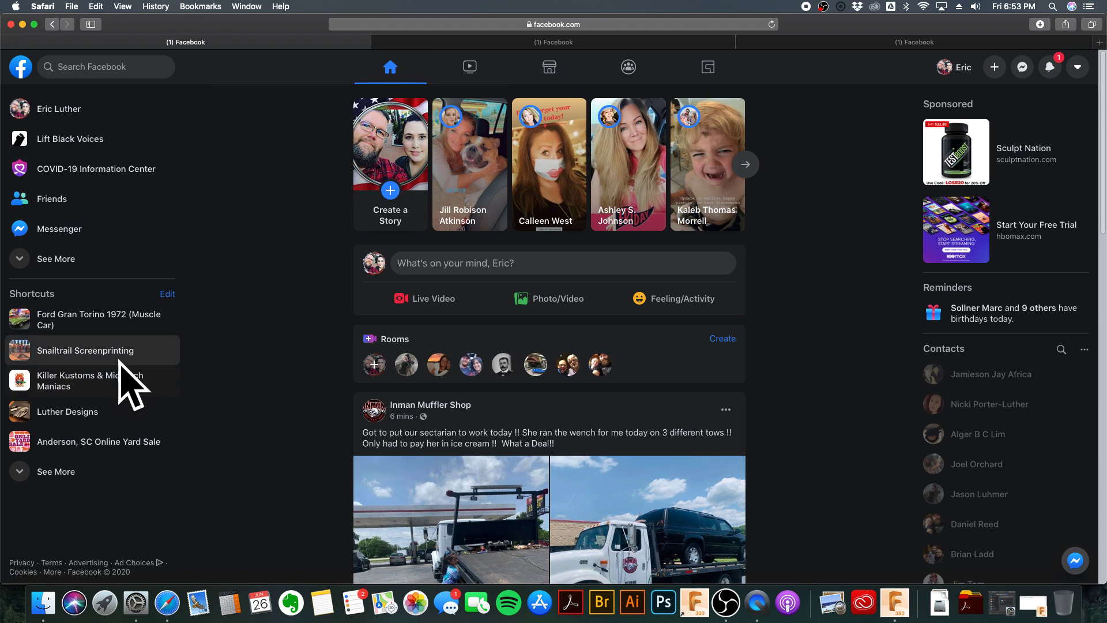
Step: Open the Luther Designs group page, browse its feed, and reload it
left_click(76, 412)
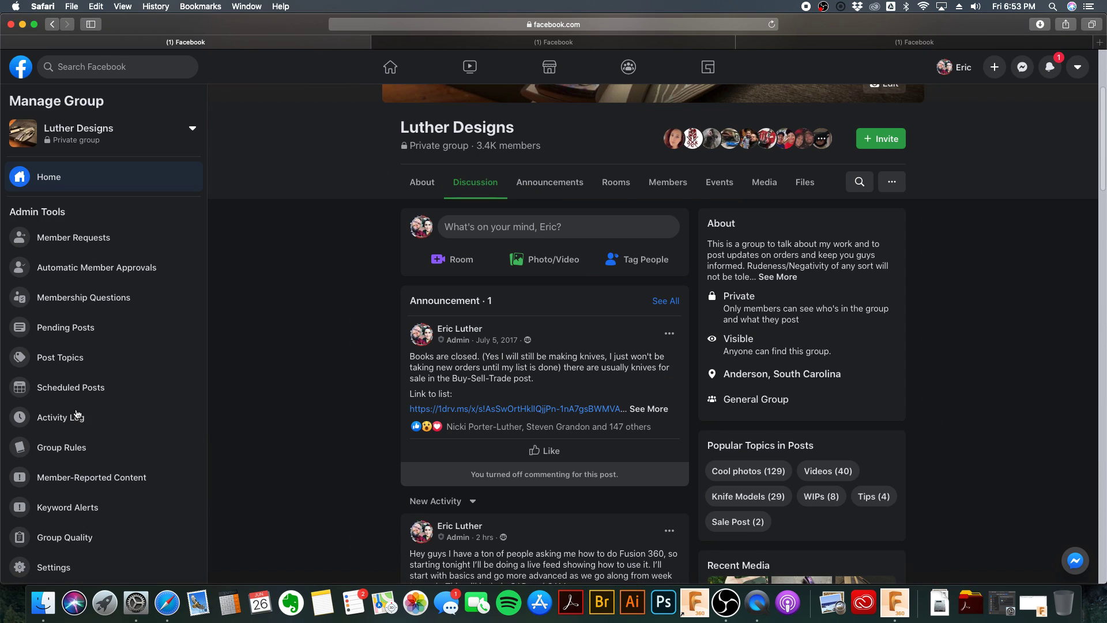
scroll(348, 392, "down", 10)
scroll(352, 378, "down", 9)
scroll(357, 379, "up", 10)
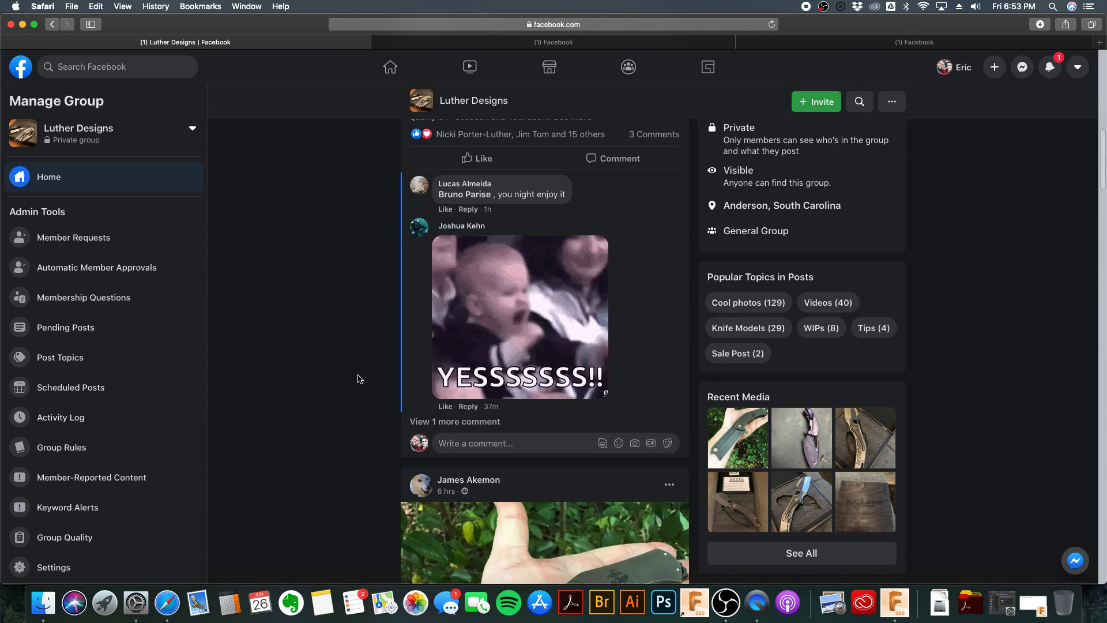
scroll(358, 378, "up", 15)
scroll(358, 378, "down", 4)
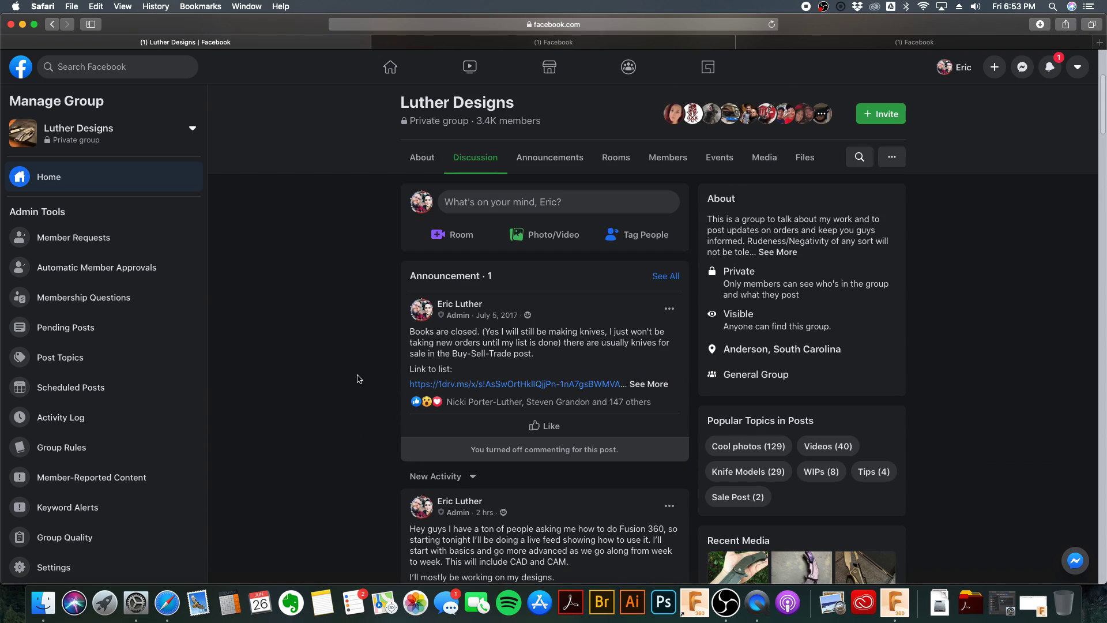
scroll(357, 379, "down", 10)
scroll(358, 378, "down", 10)
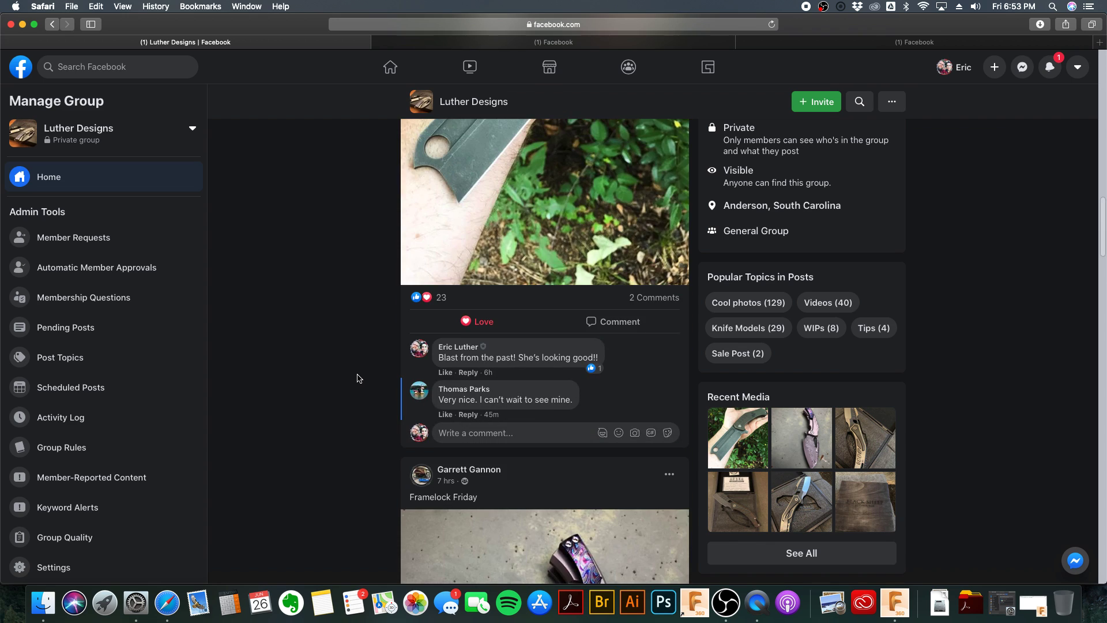
scroll(359, 379, "down", 15)
scroll(362, 379, "down", 10)
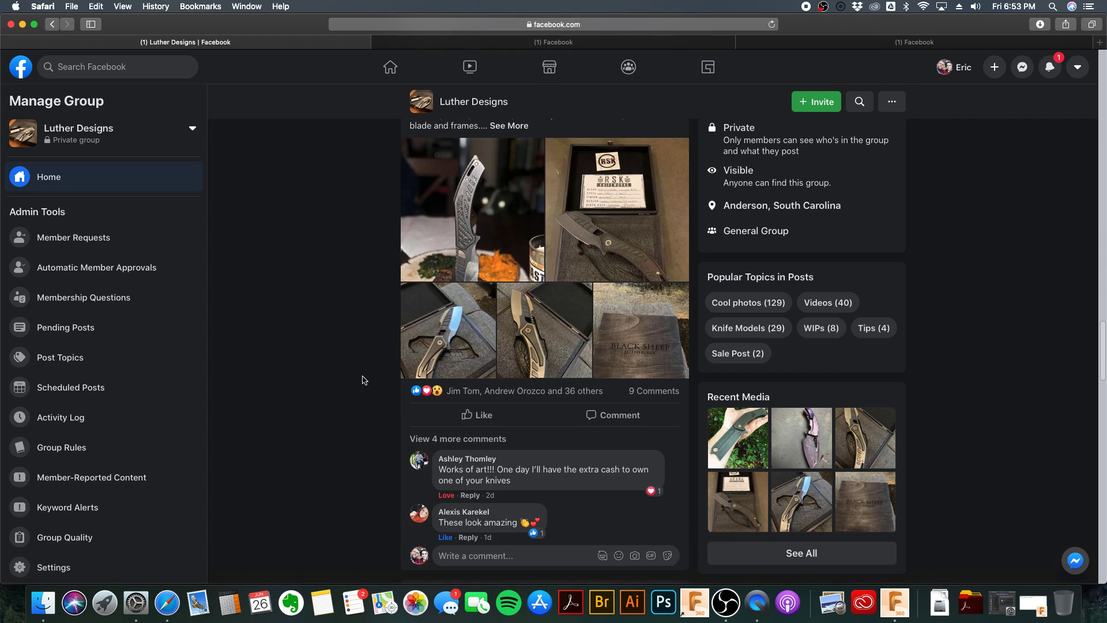
scroll(364, 380, "up", 7)
scroll(362, 379, "up", 7)
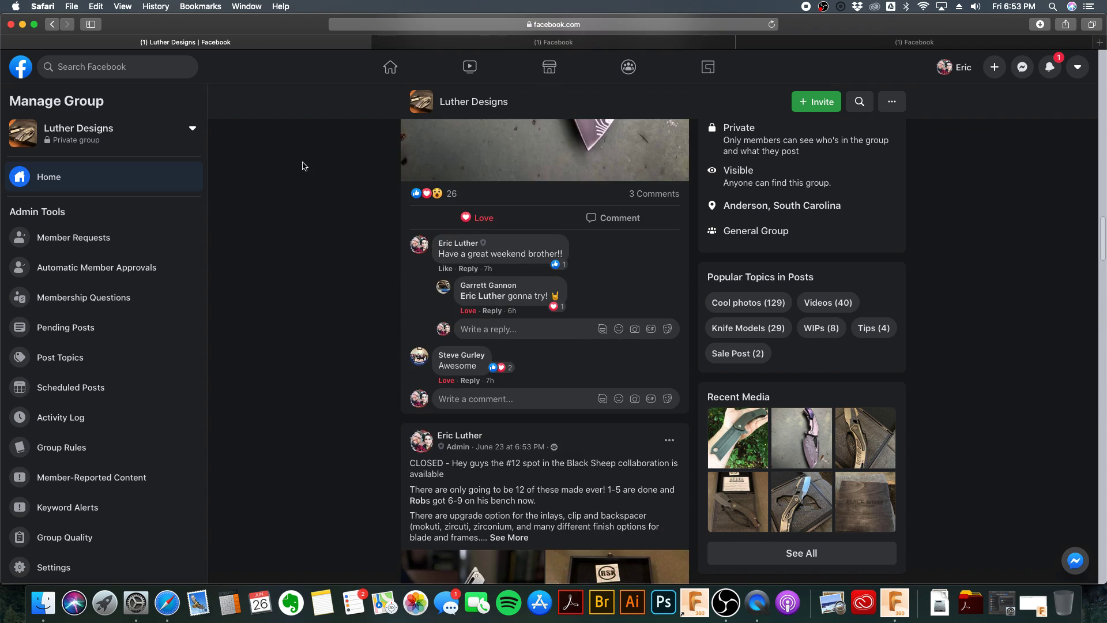
left_click(772, 24)
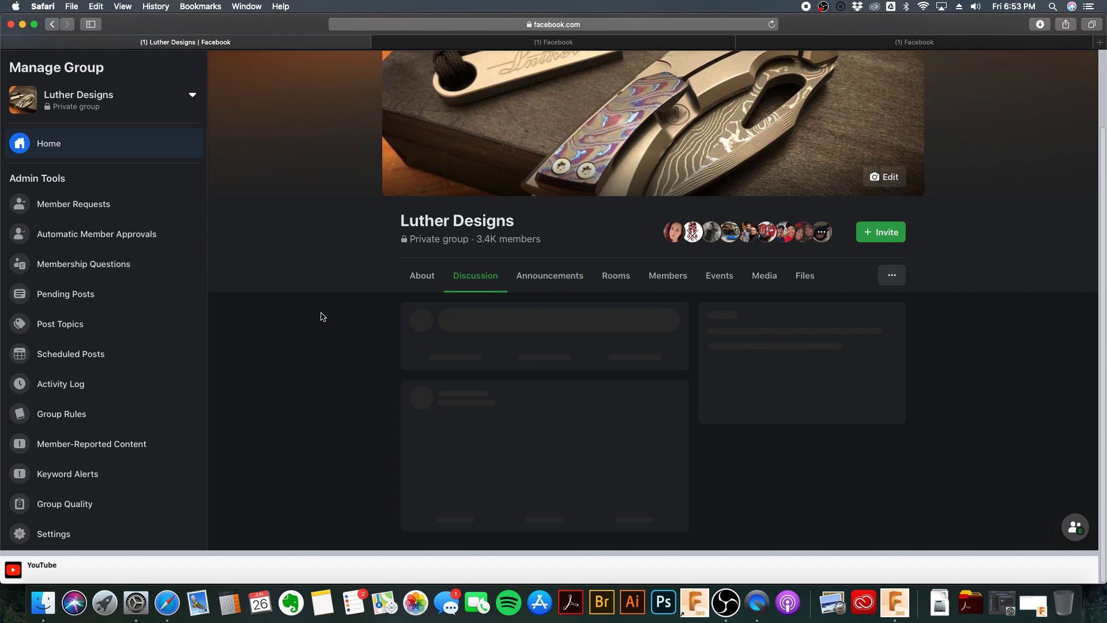
Step: Open the live Fusion 001 video from the group feed in the full viewer
scroll(323, 316, "down", 10)
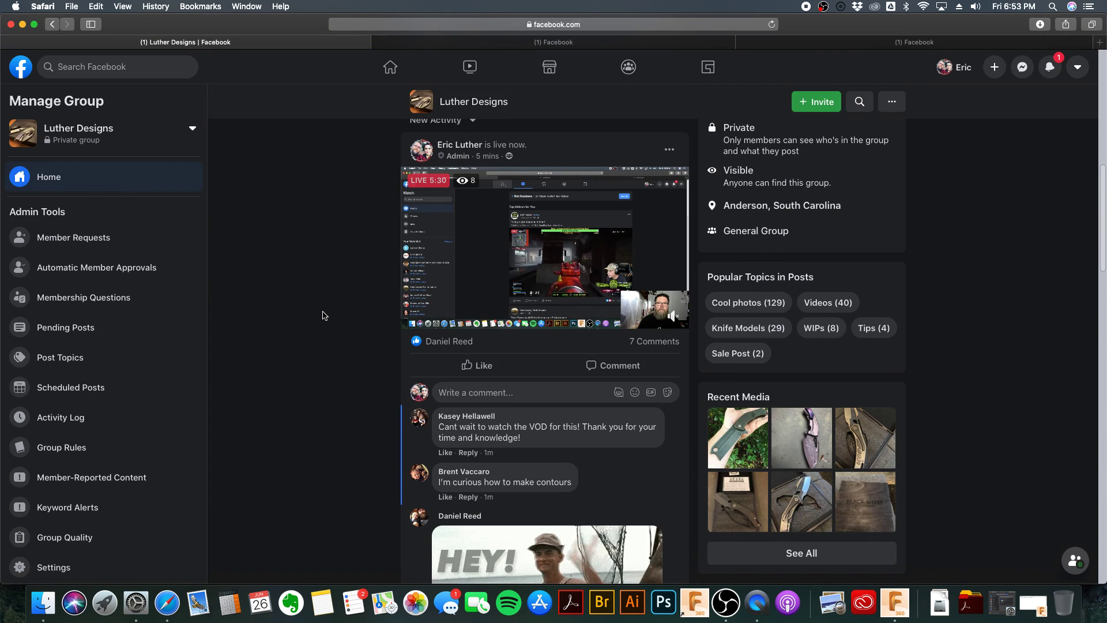
mouse_move(630, 266)
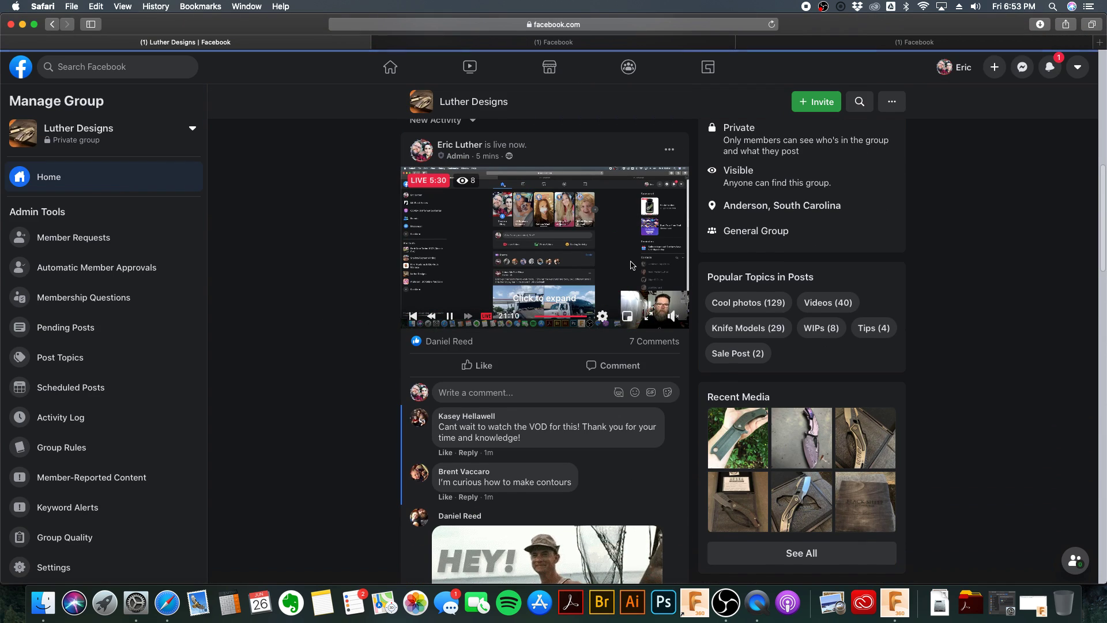
left_click(630, 265)
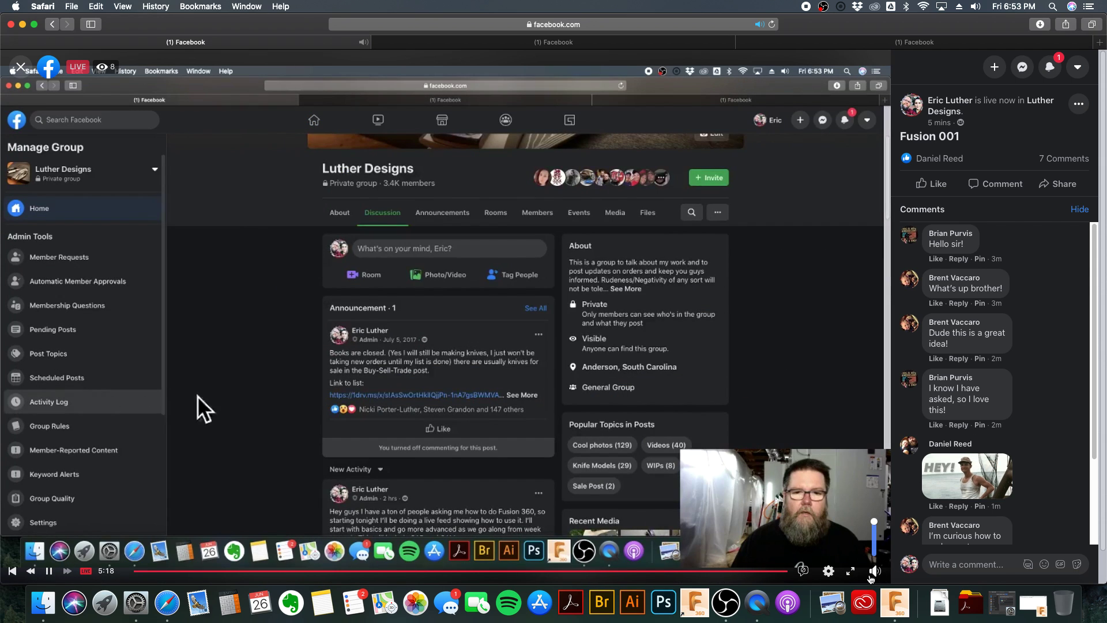
Step: Mute the live video, browse its comments, and narrow Safari to a right-side strip
left_click(874, 571)
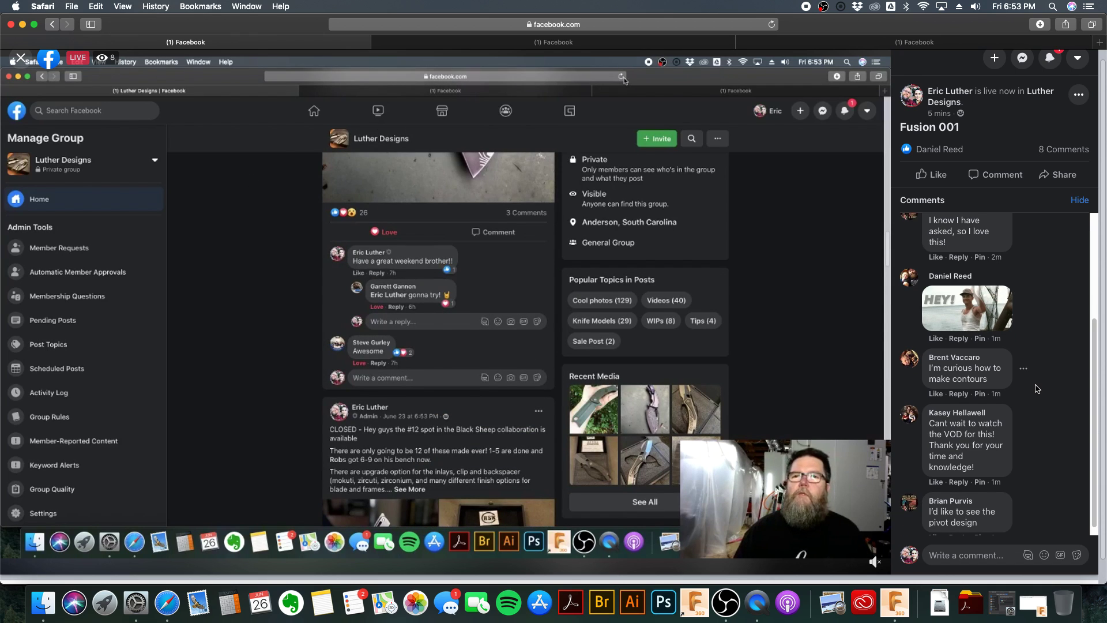
scroll(1038, 389, "down", 1)
scroll(1038, 391, "up", 1)
scroll(1037, 391, "down", 1)
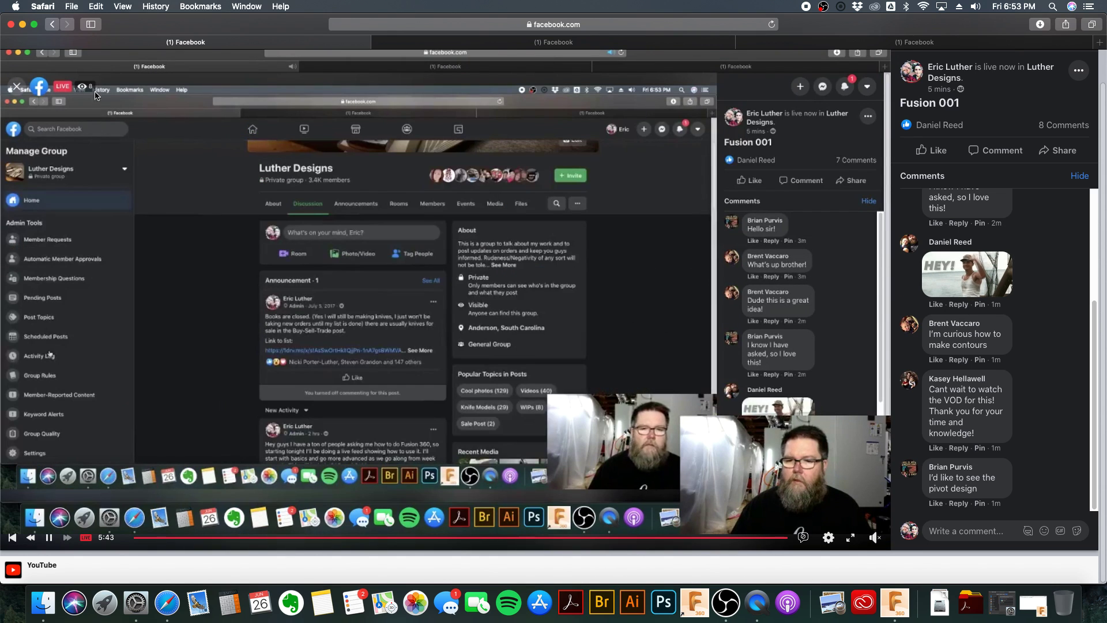
left_click_drag(1, 56, 863, 132)
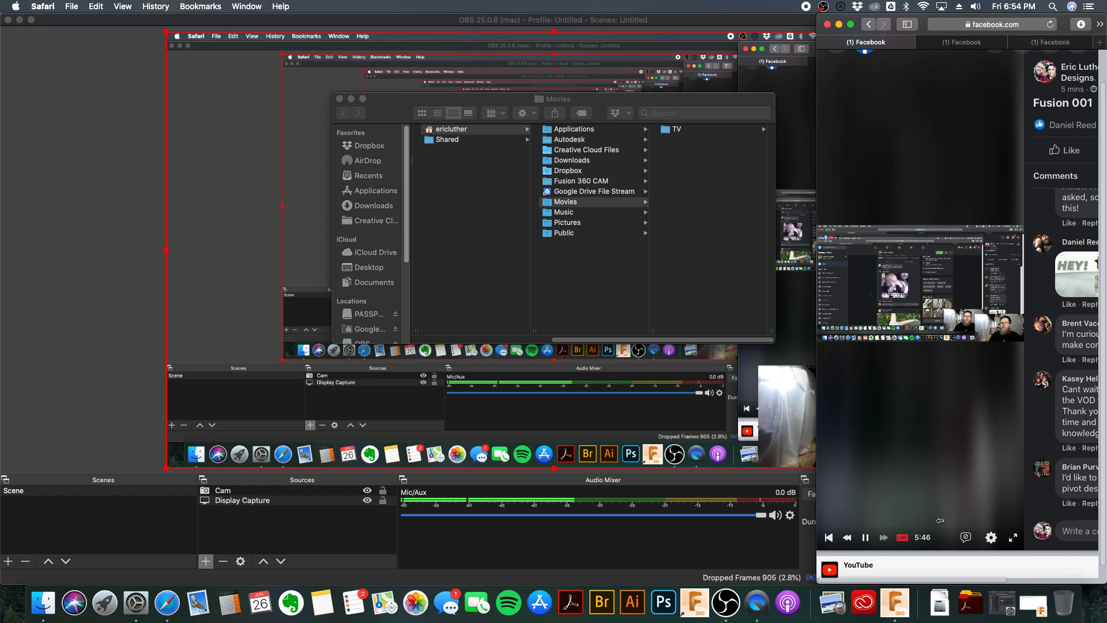
scroll(955, 585, "right", 5)
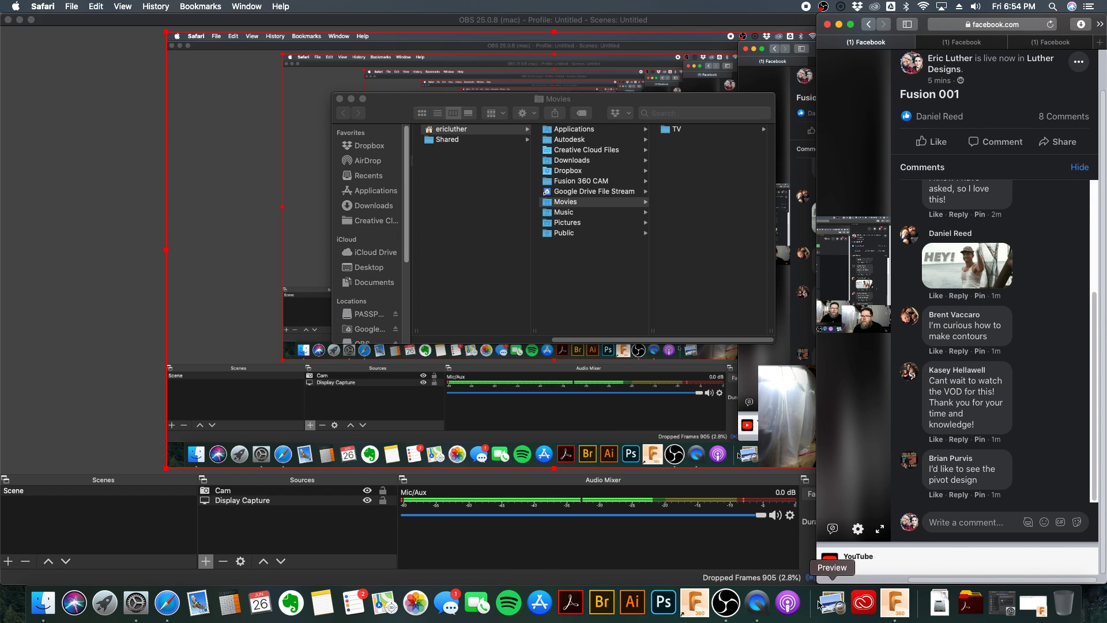
Step: Bring Fusion 360's empty Untitled design forward and open the DESIGN workspace dropdown
left_click(895, 602)
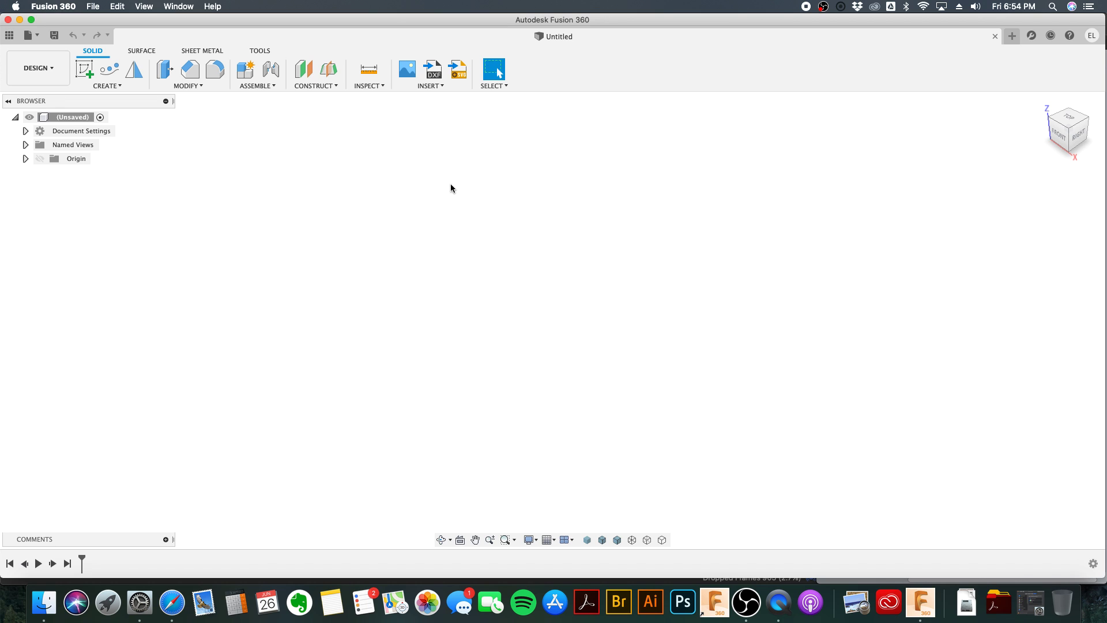
left_click(54, 72)
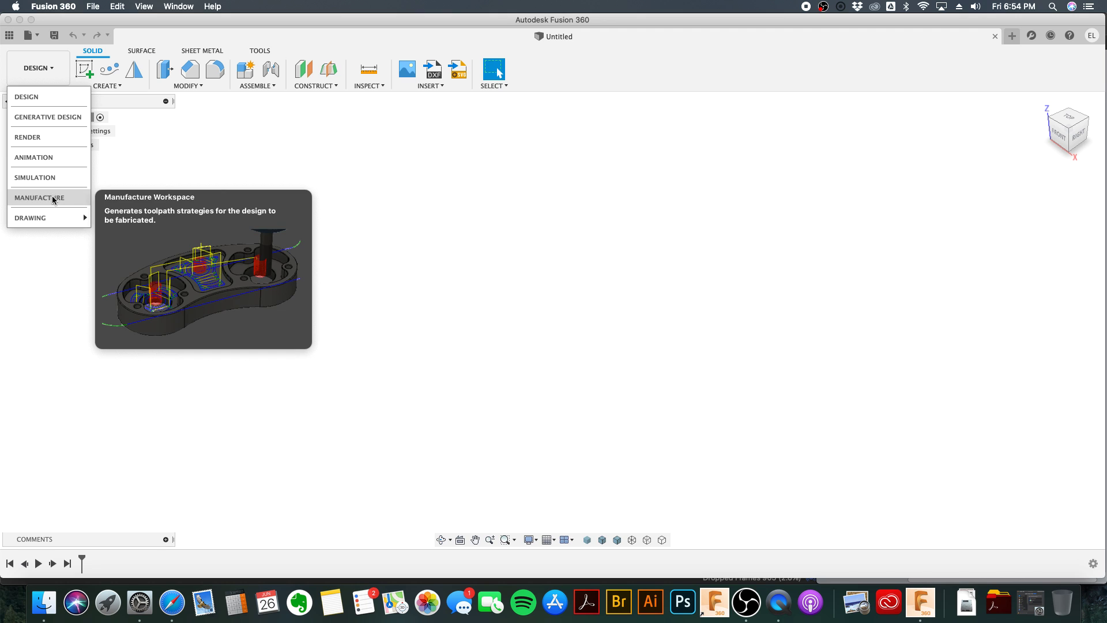
Step: Stay in the Design workspace and make the origin planes and axes visible
mouse_move(53, 222)
left_click(35, 99)
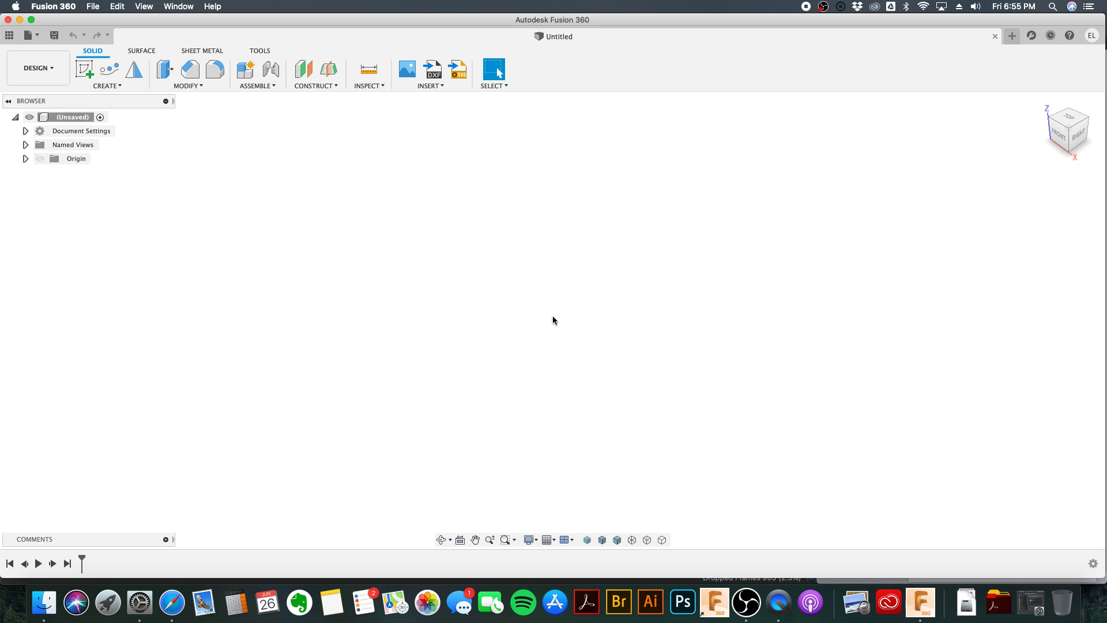
left_click(40, 158)
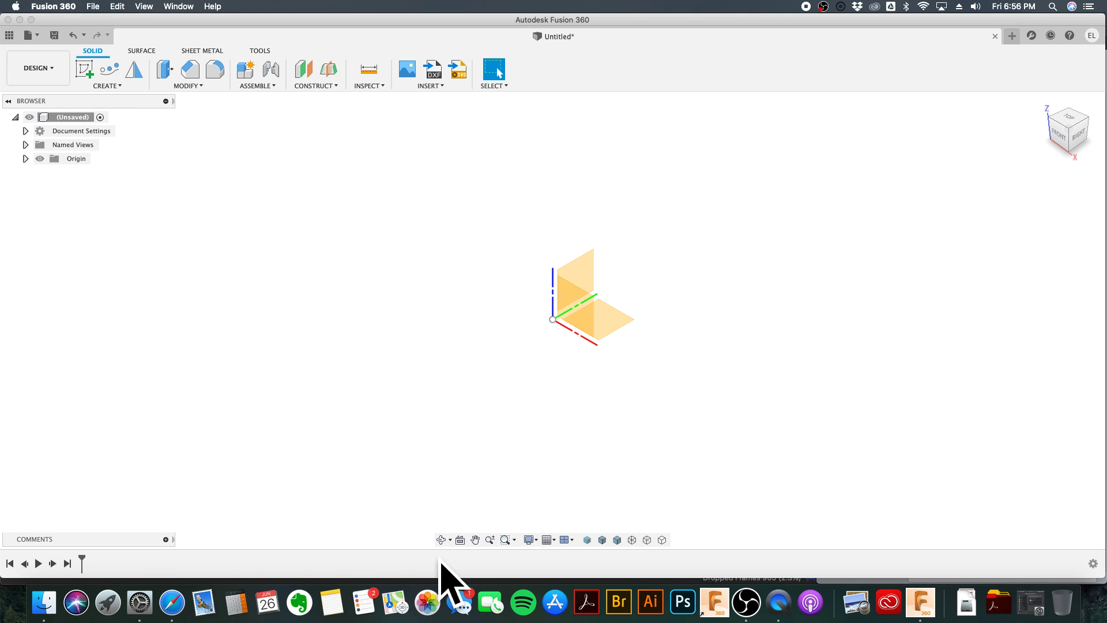
Step: Check the timeline settings and expand Document Settings to show the units are inches
left_click(1093, 565)
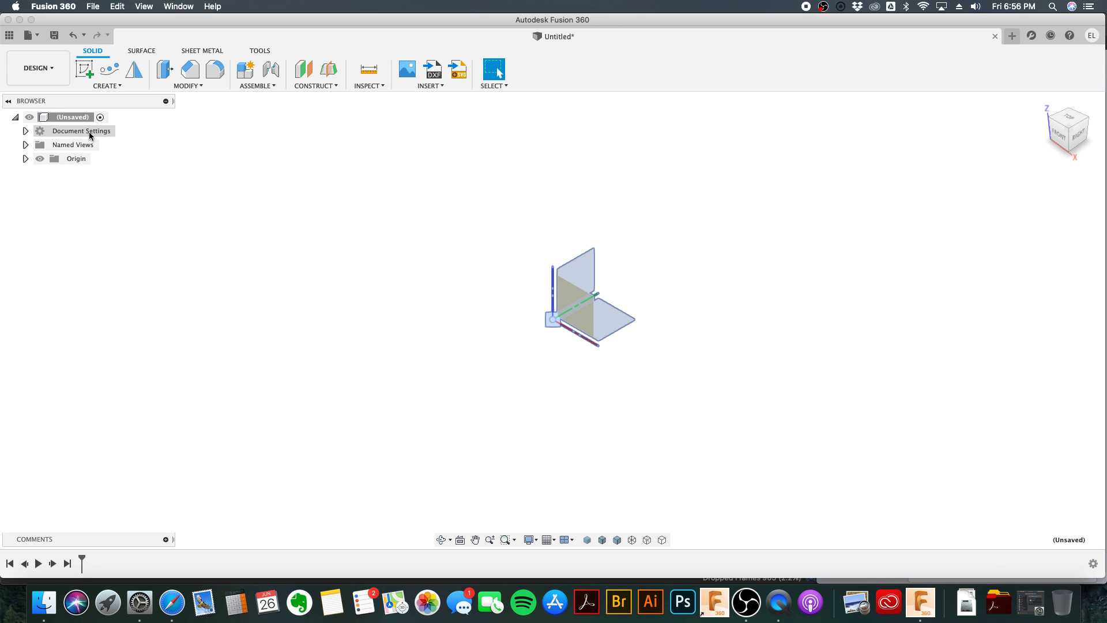
left_click(26, 131)
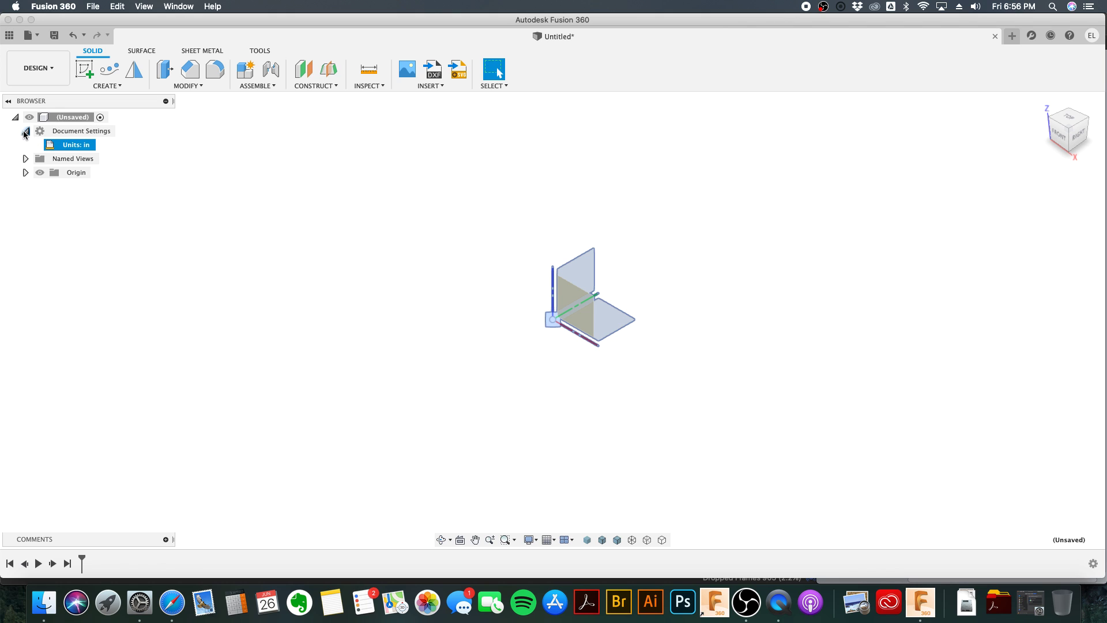
Step: Open the Units settings, review the unit types, and cancel to keep inches
mouse_move(74, 146)
left_click(102, 144)
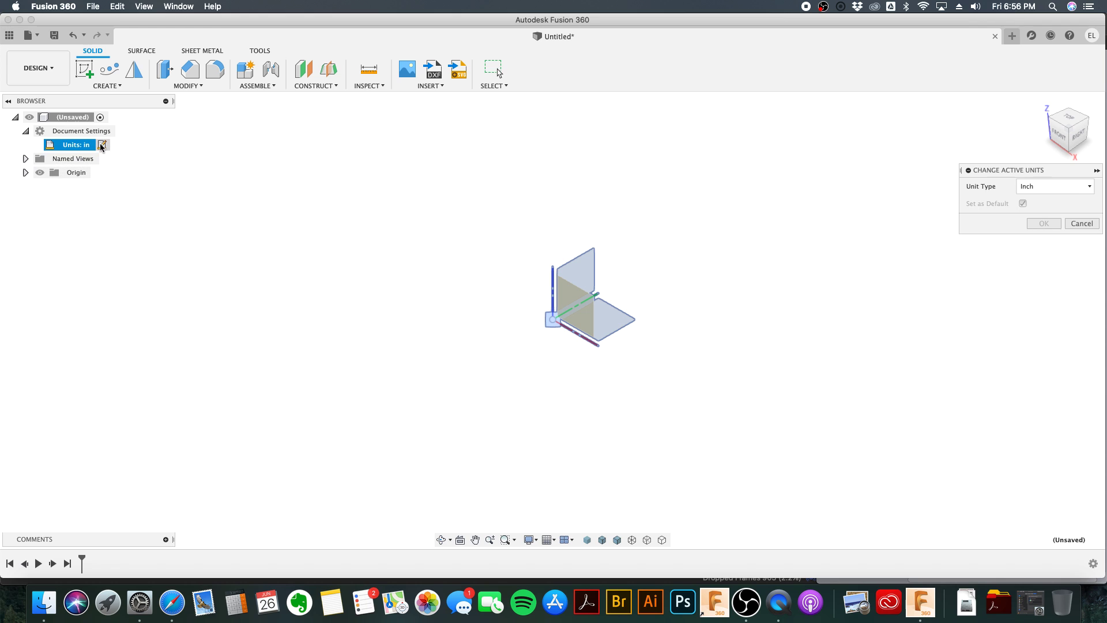
left_click(1060, 187)
left_click(1079, 224)
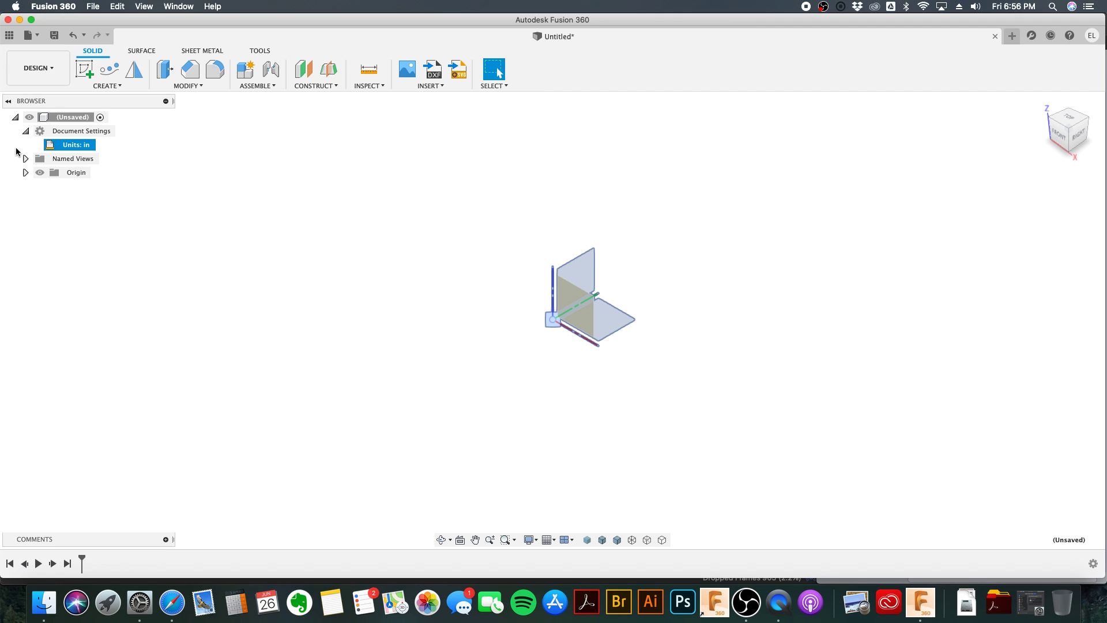
Step: Collapse Document Settings and hide the origin planes again
left_click(25, 130)
left_click(344, 222)
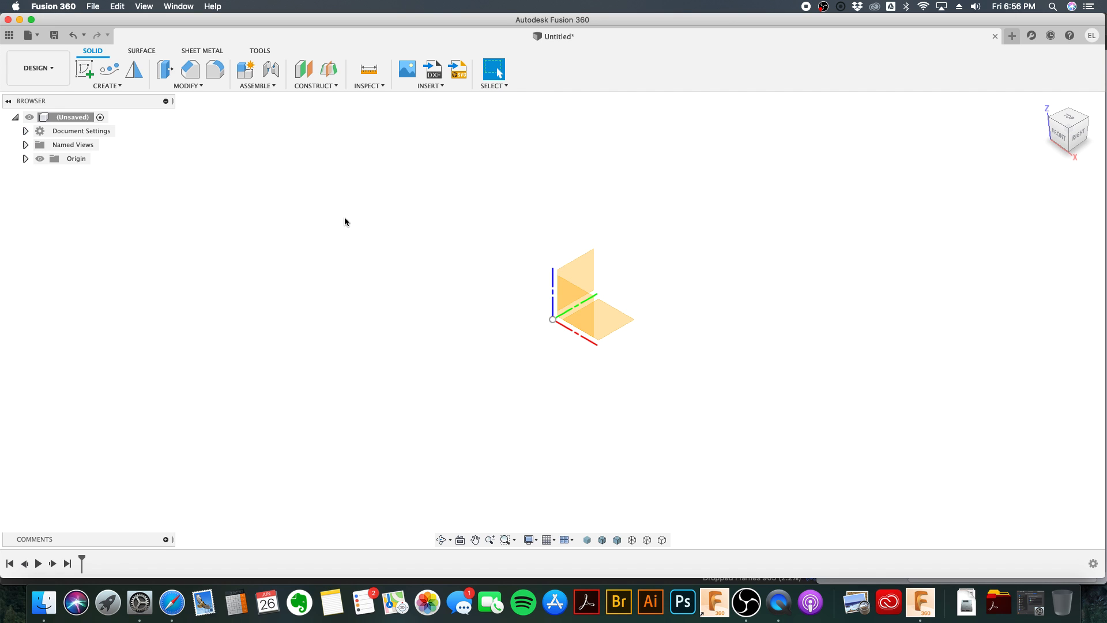
left_click(38, 159)
left_click(39, 159)
Step: Start a canvas insert from this computer and browse to the Dropbox folder
left_click(405, 71)
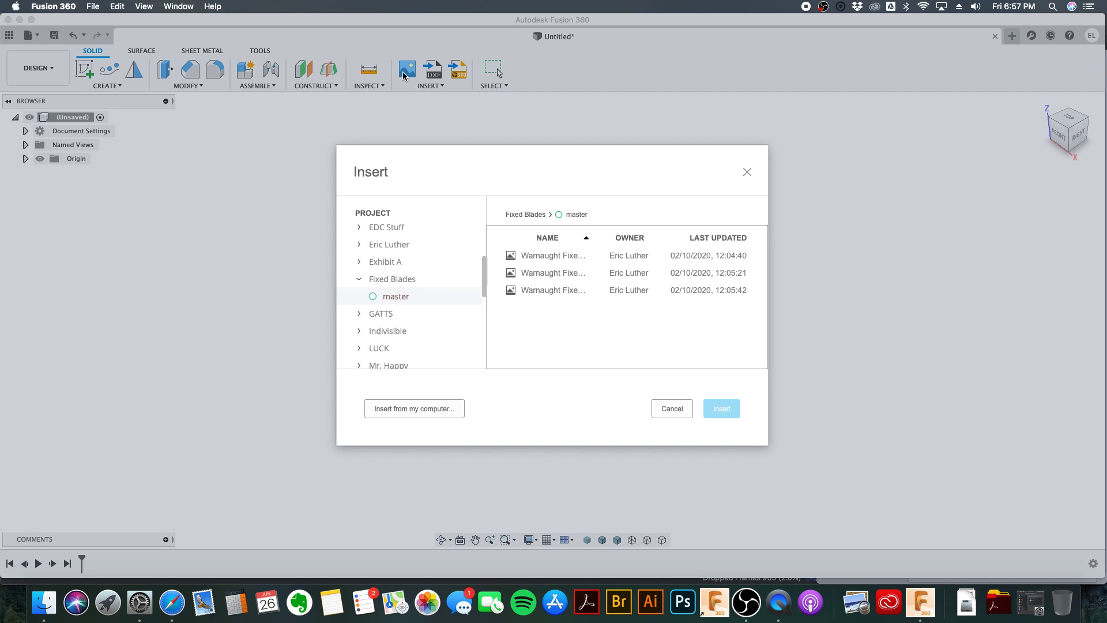
scroll(445, 307, "down", 5)
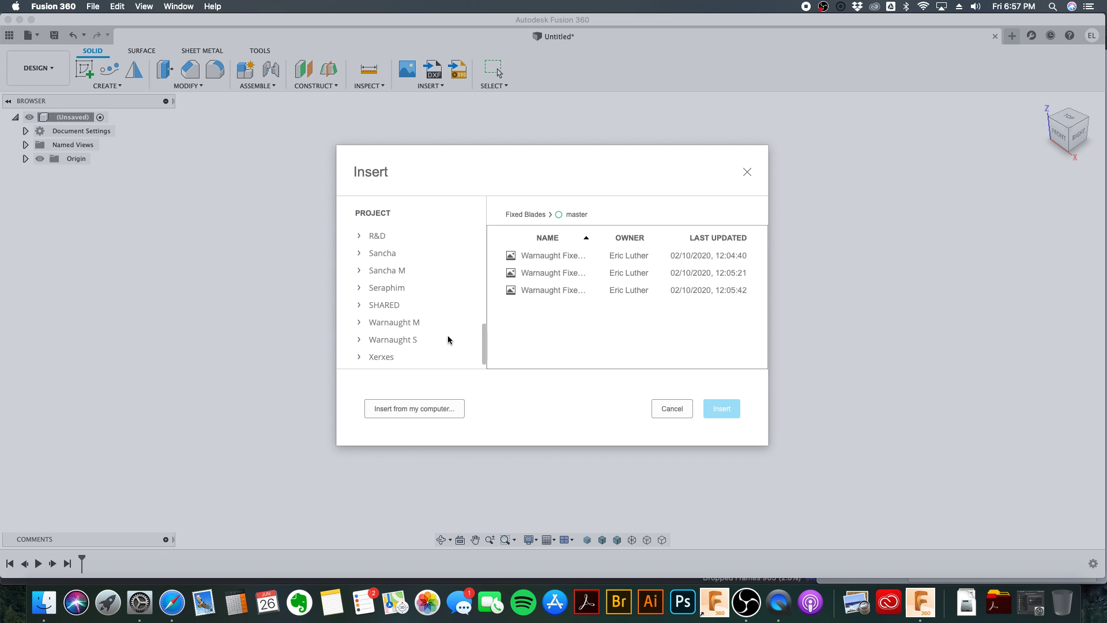
left_click(407, 409)
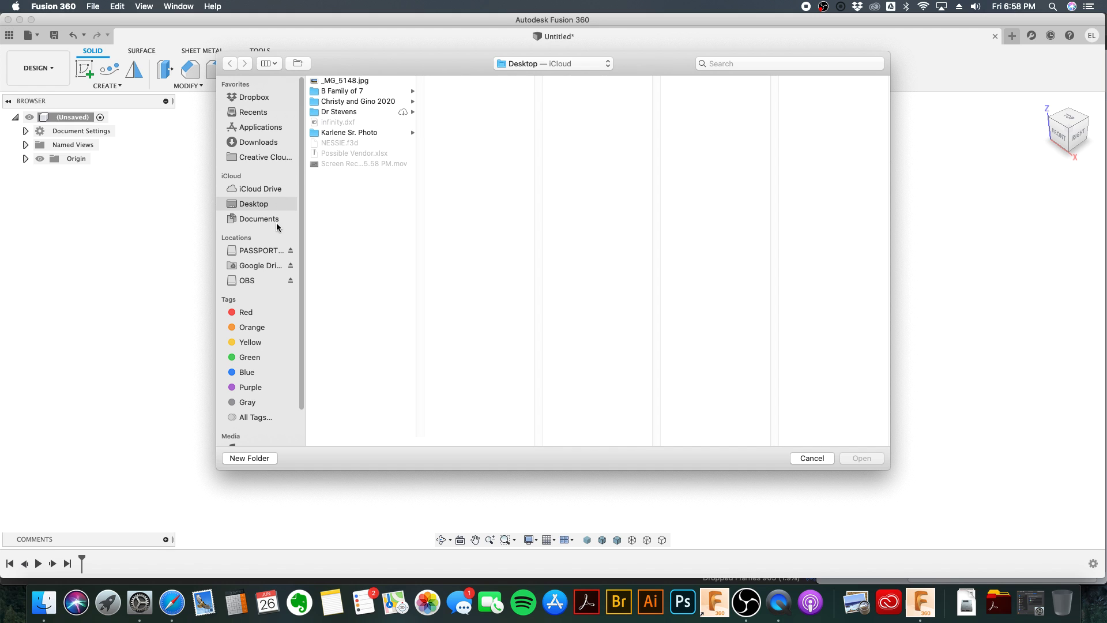
left_click(257, 99)
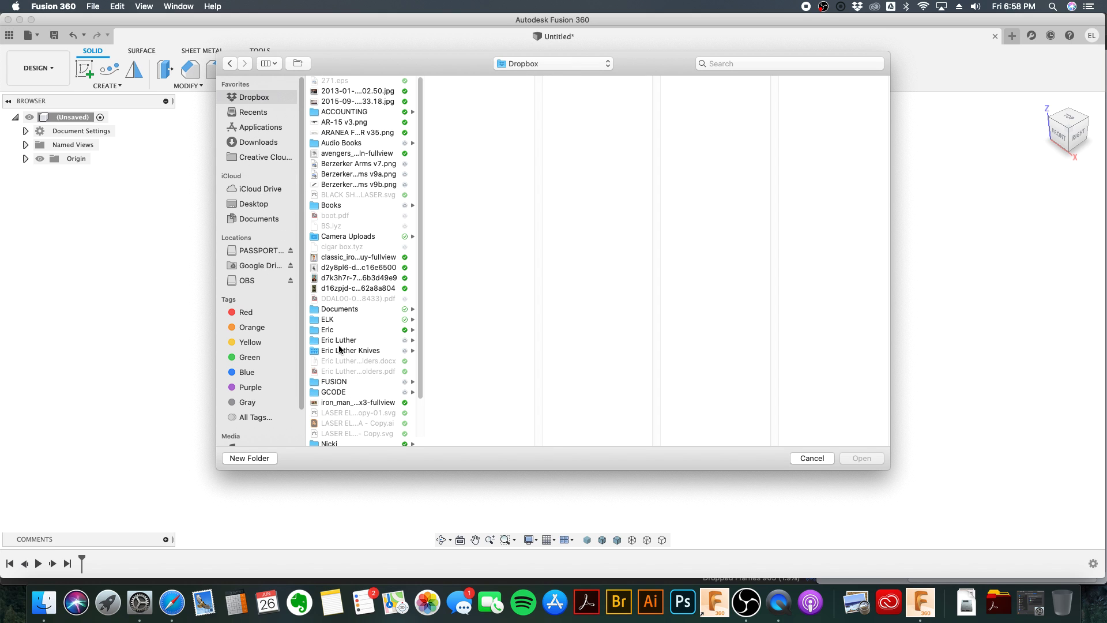
Step: In Dropbox > ELK, preview hlk22.png and the BLADE Show badge, then open NessieOutline.png
left_click(330, 321)
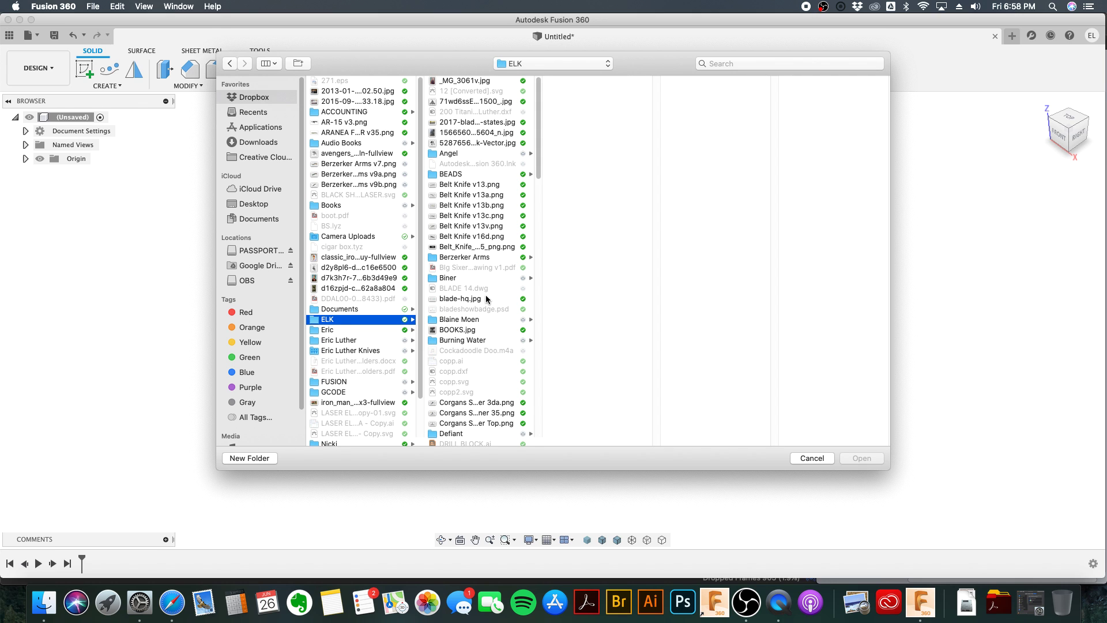
scroll(487, 279, "down", 5)
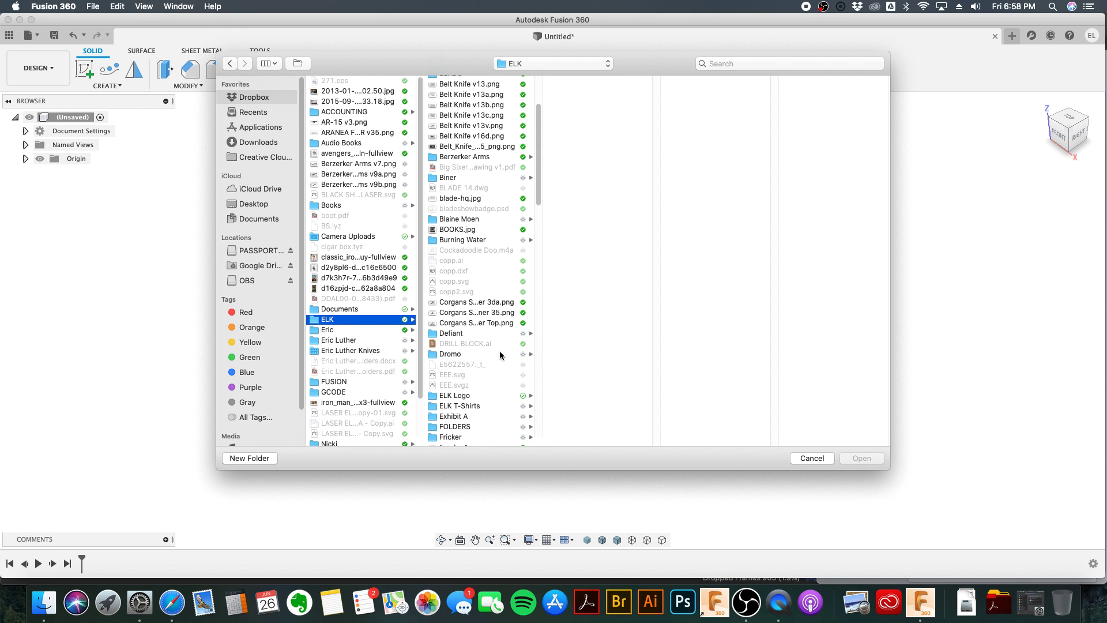
scroll(499, 356, "down", 5)
scroll(499, 356, "down", 2)
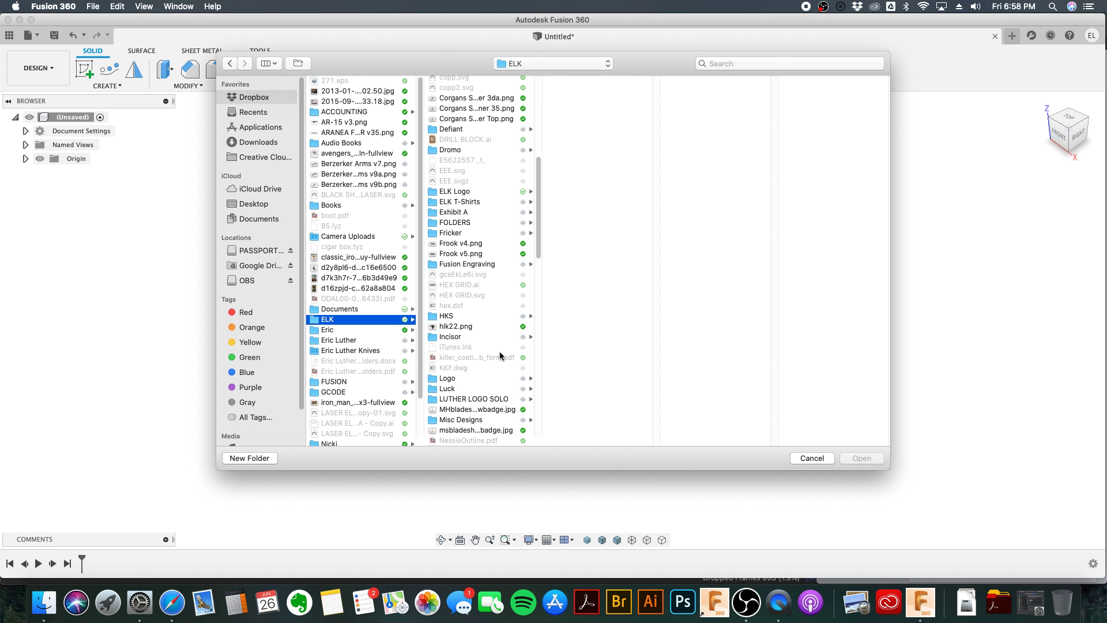
left_click(462, 326)
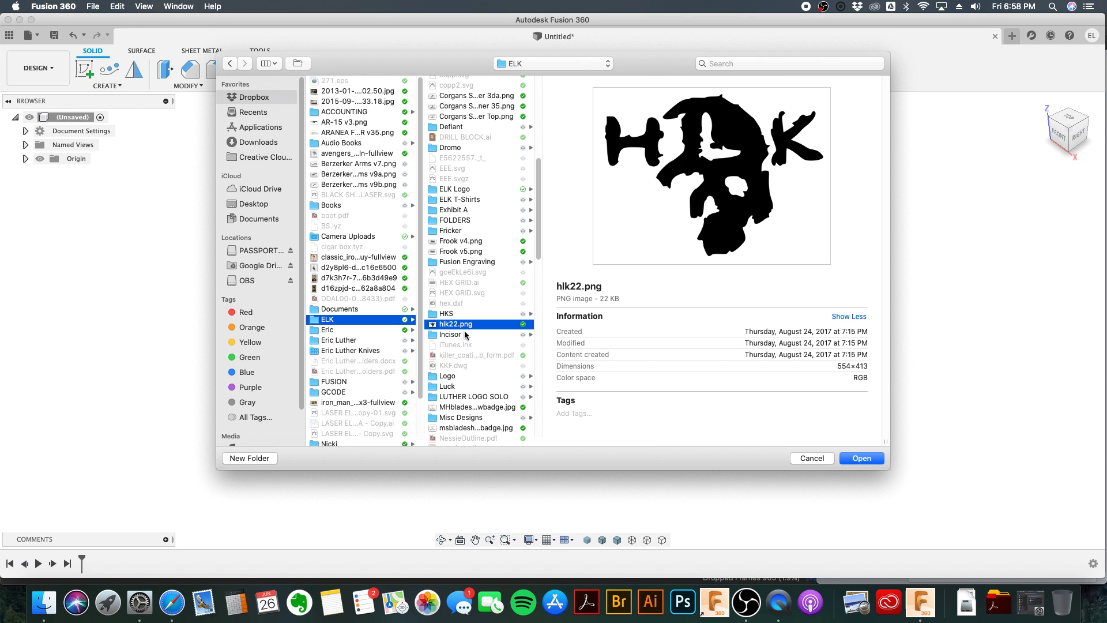
scroll(466, 338, "down", 2)
scroll(466, 338, "down", 3)
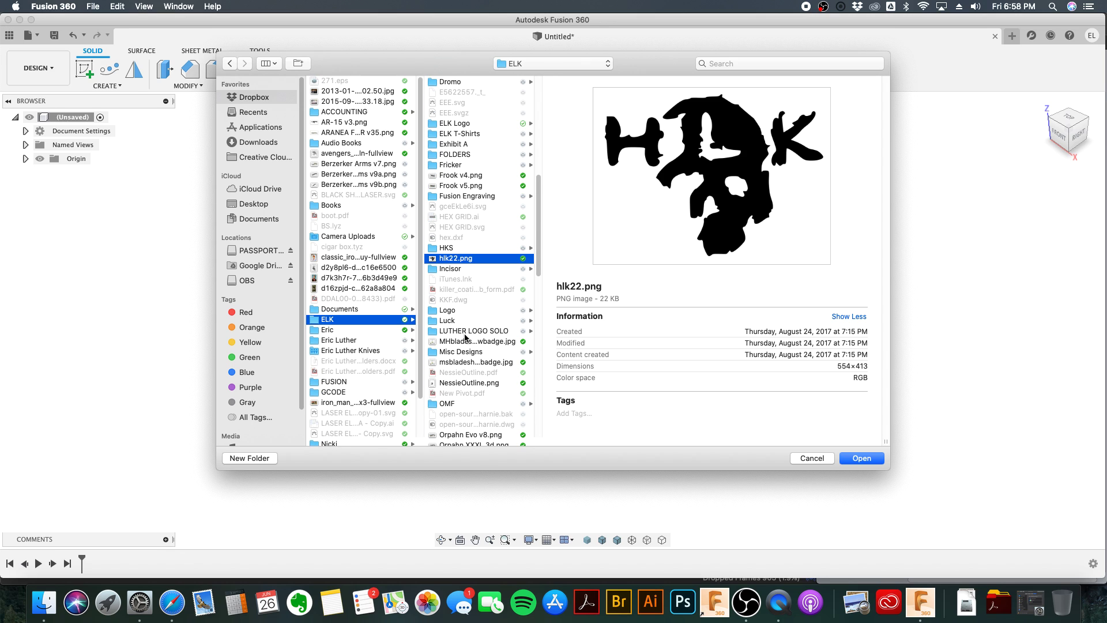
scroll(464, 337, "down", 1)
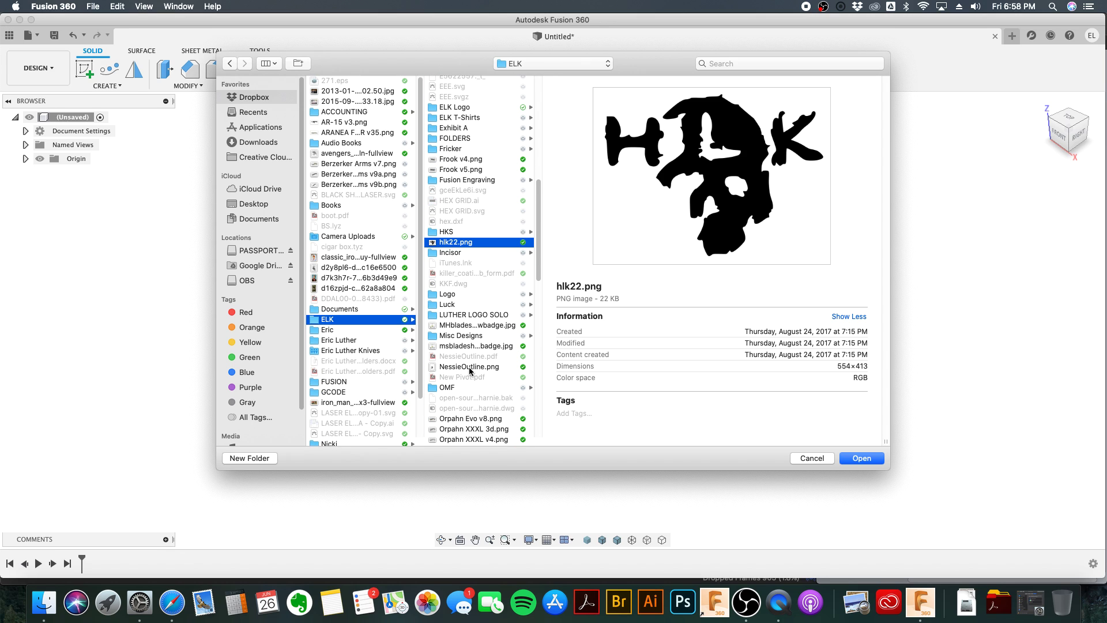
left_click(473, 346)
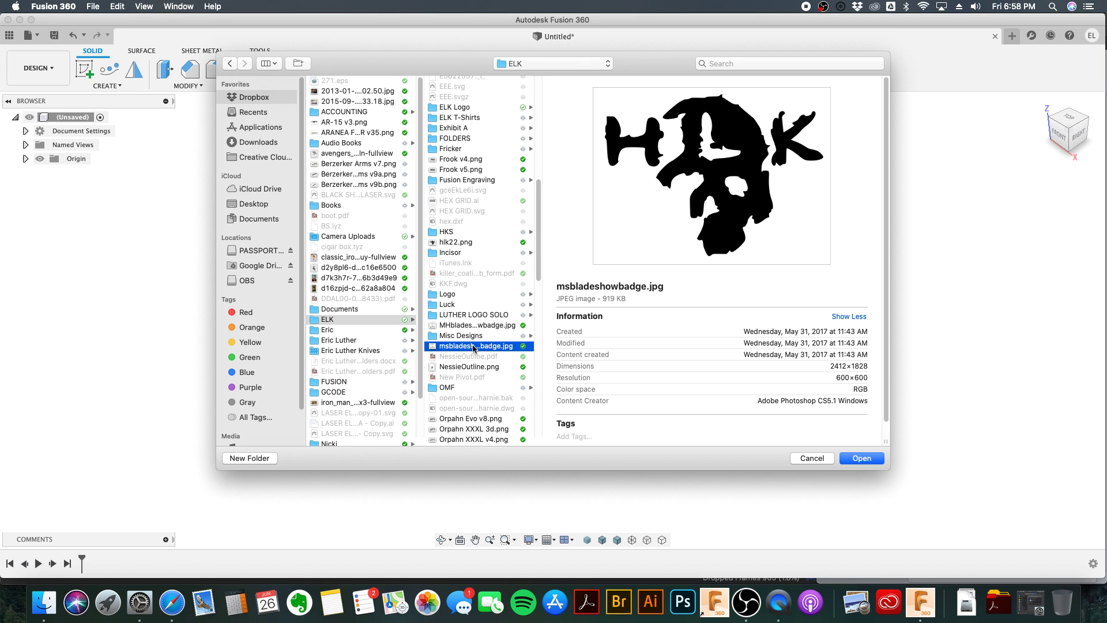
scroll(473, 348, "down", 5)
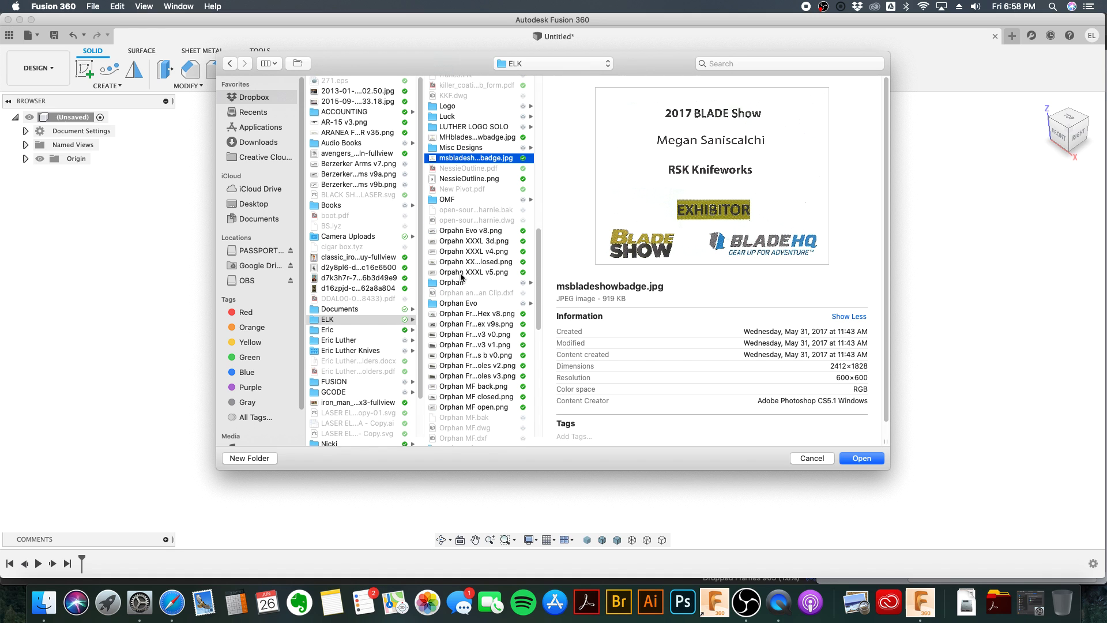
left_click(468, 179)
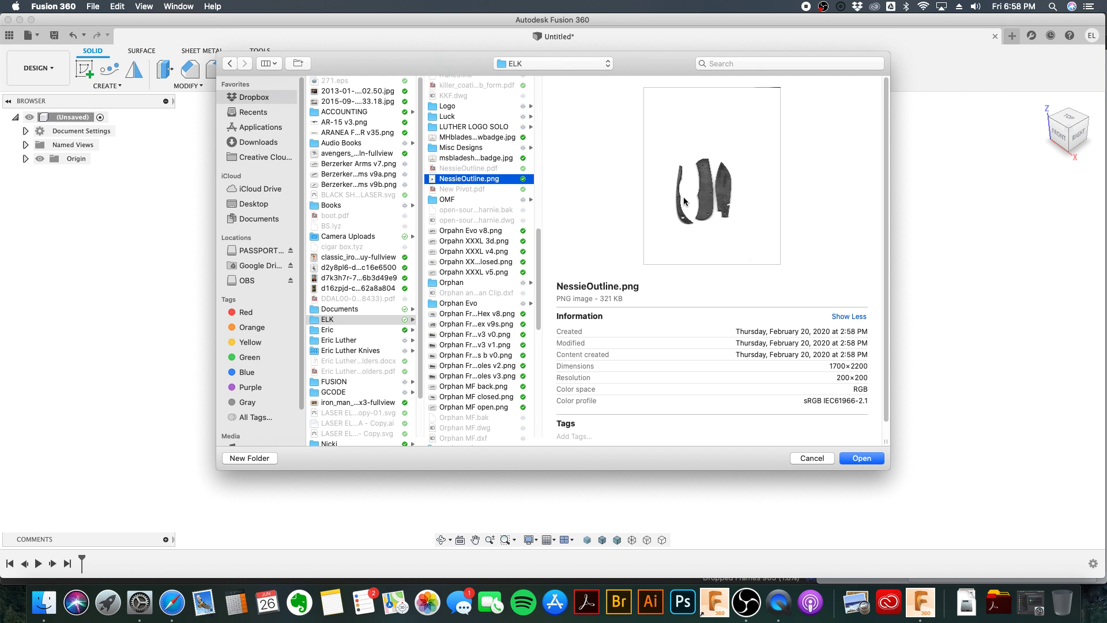
left_click(854, 460)
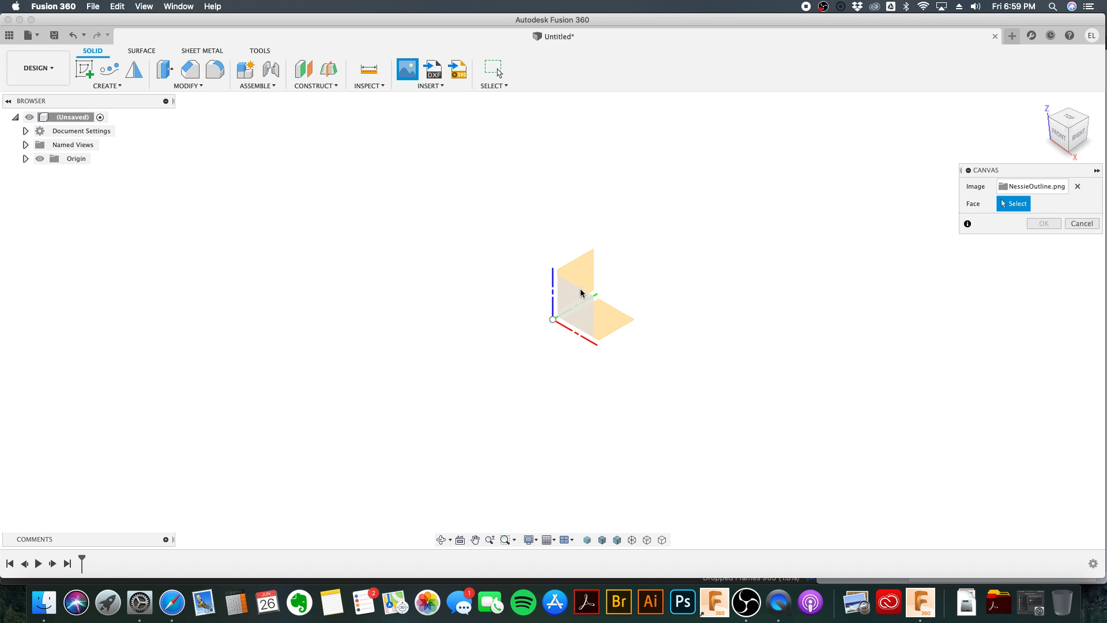
Step: Place NessieOutline.png on the XY plane in top view, scaled up, rotated 90° and shifted
left_click(613, 325)
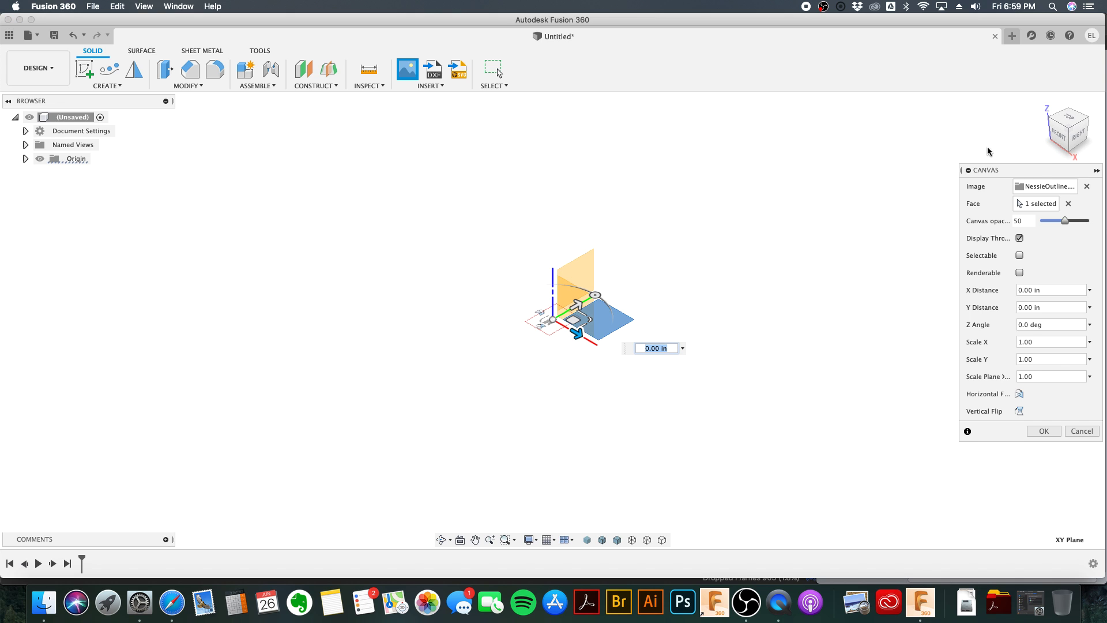
left_click(1075, 119)
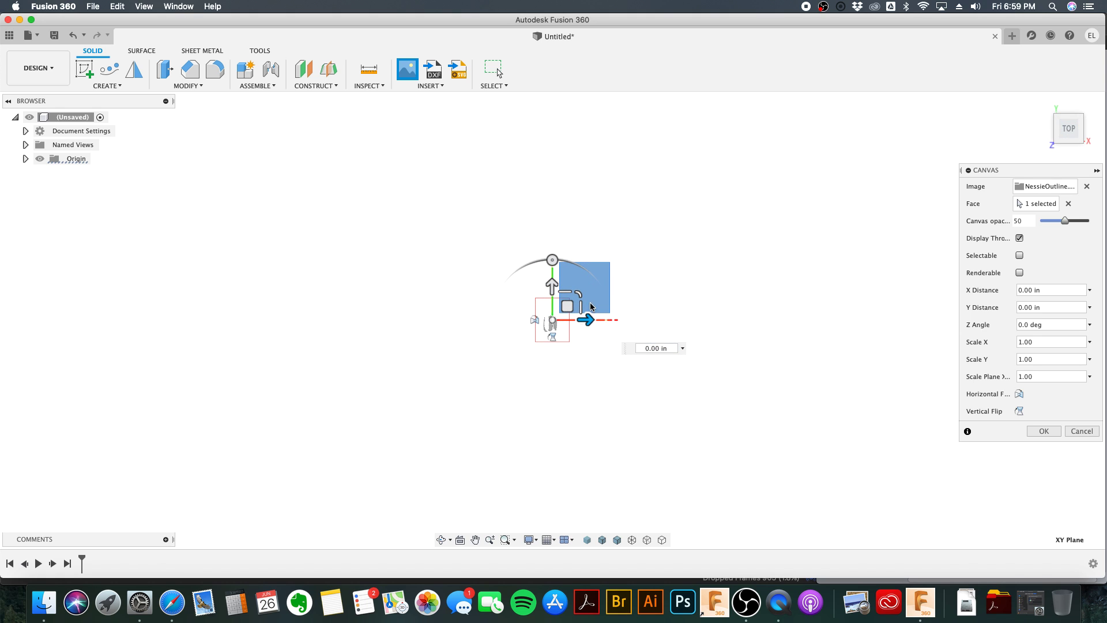
scroll(573, 305, "up", 5)
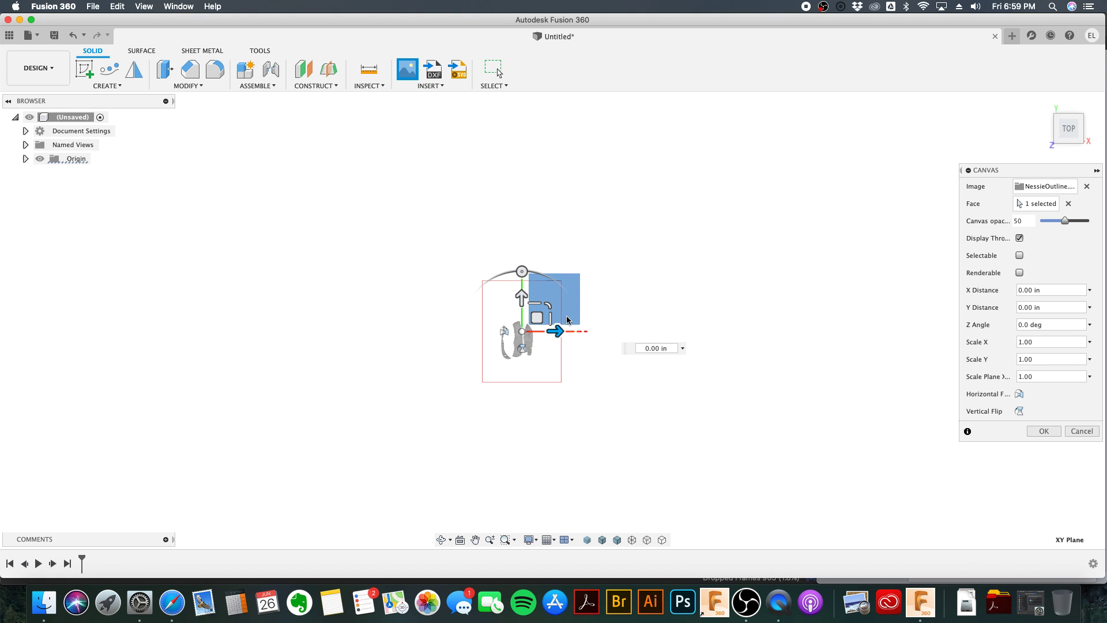
mouse_move(545, 309)
left_mouse_down()
mouse_move(621, 252)
mouse_move(568, 287)
mouse_move(577, 254)
mouse_move(564, 321)
left_mouse_up()
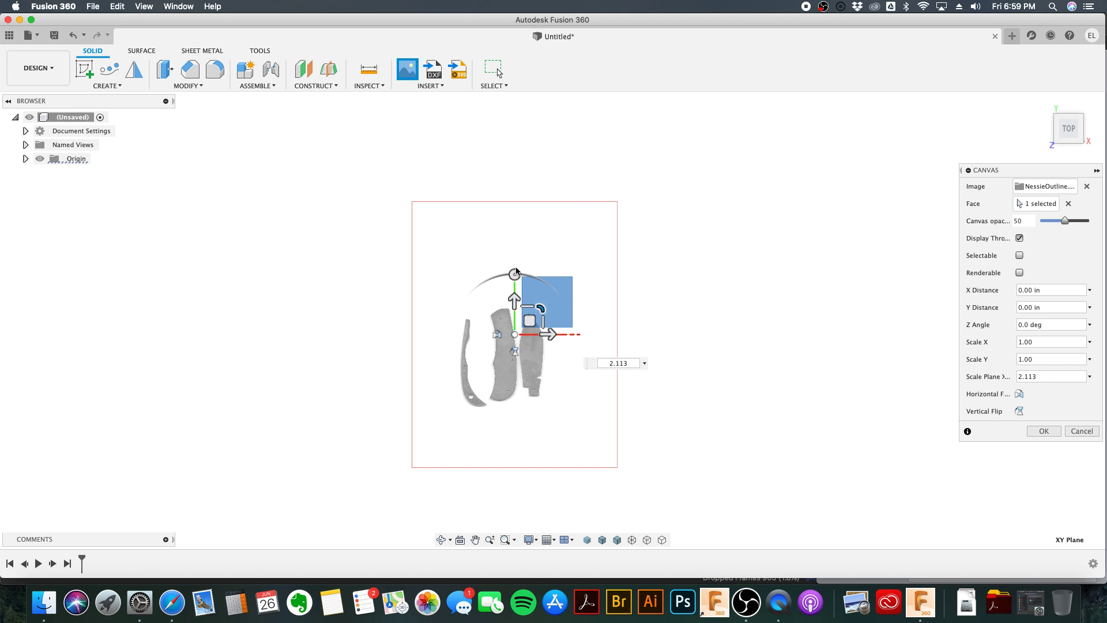
left_click_drag(514, 274, 466, 335)
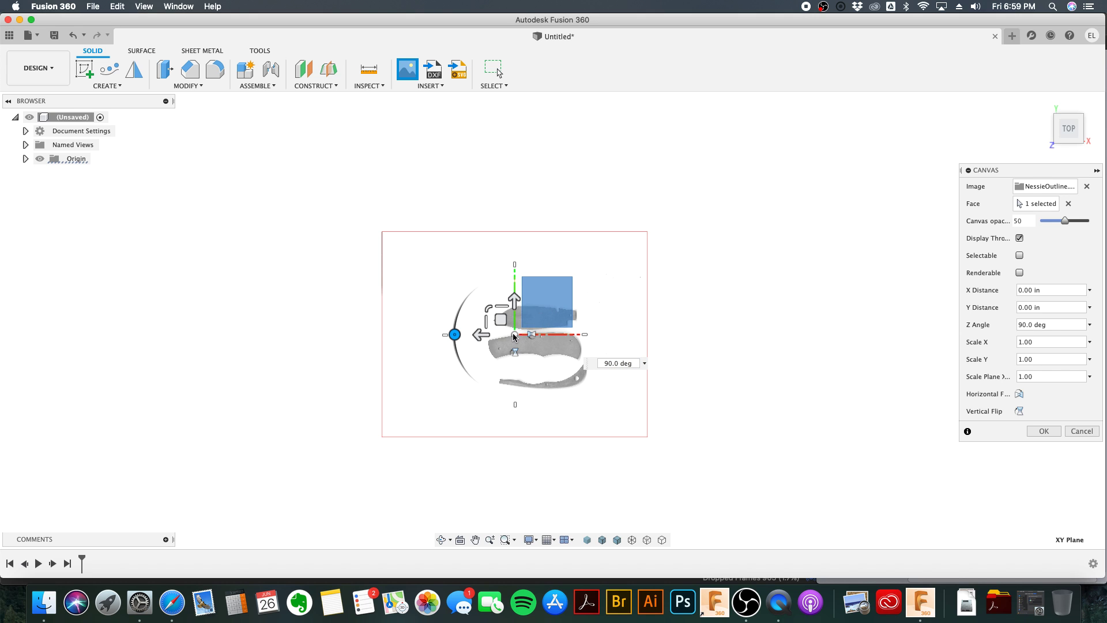
left_click_drag(500, 319, 547, 286)
left_click(1038, 432)
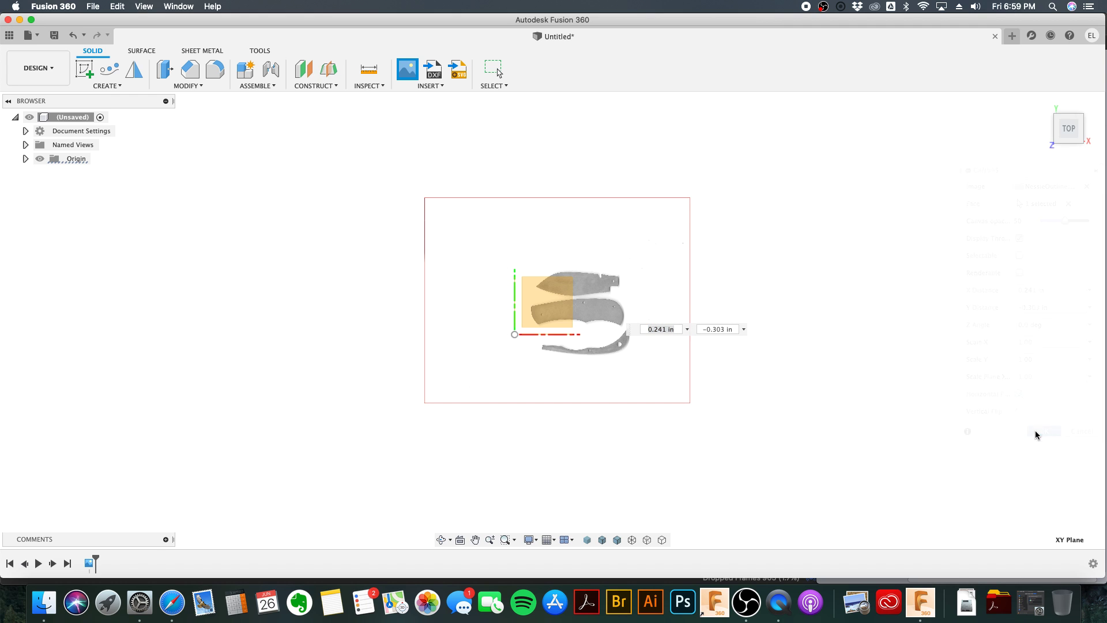
scroll(564, 262, "up", 5)
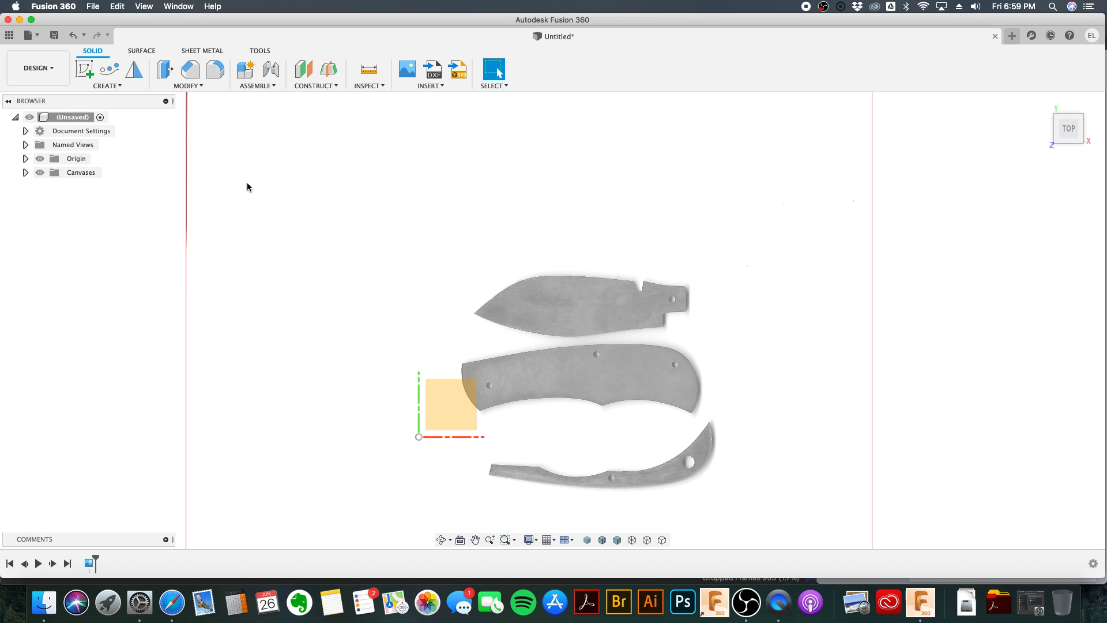
Step: Check the Create Sketch pin options without changes, then start a new sketch
left_click(111, 87)
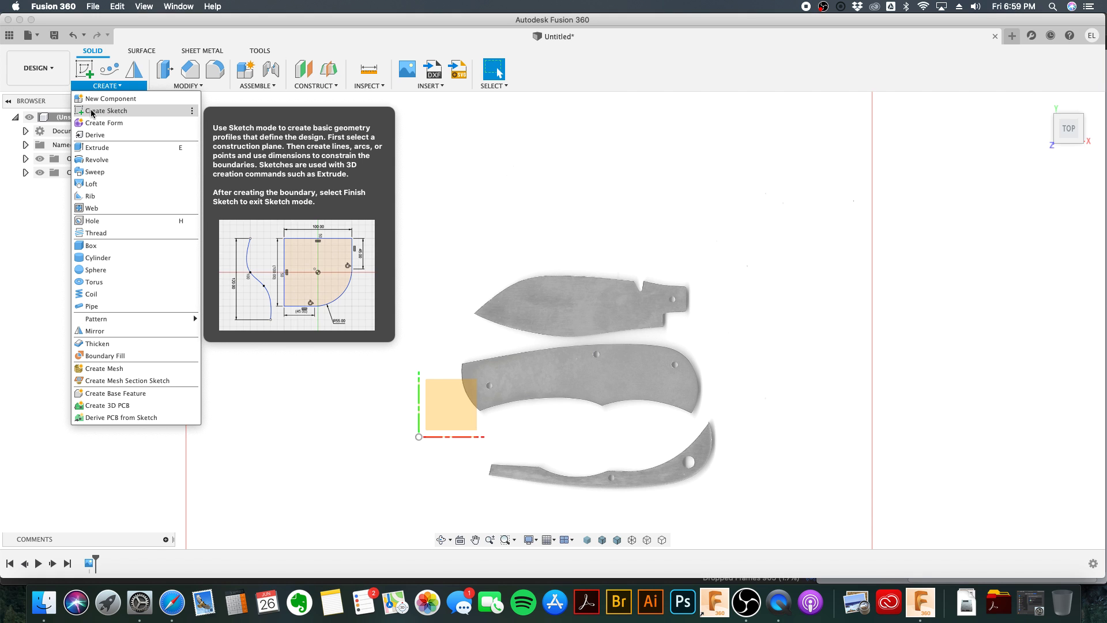
left_click(193, 112)
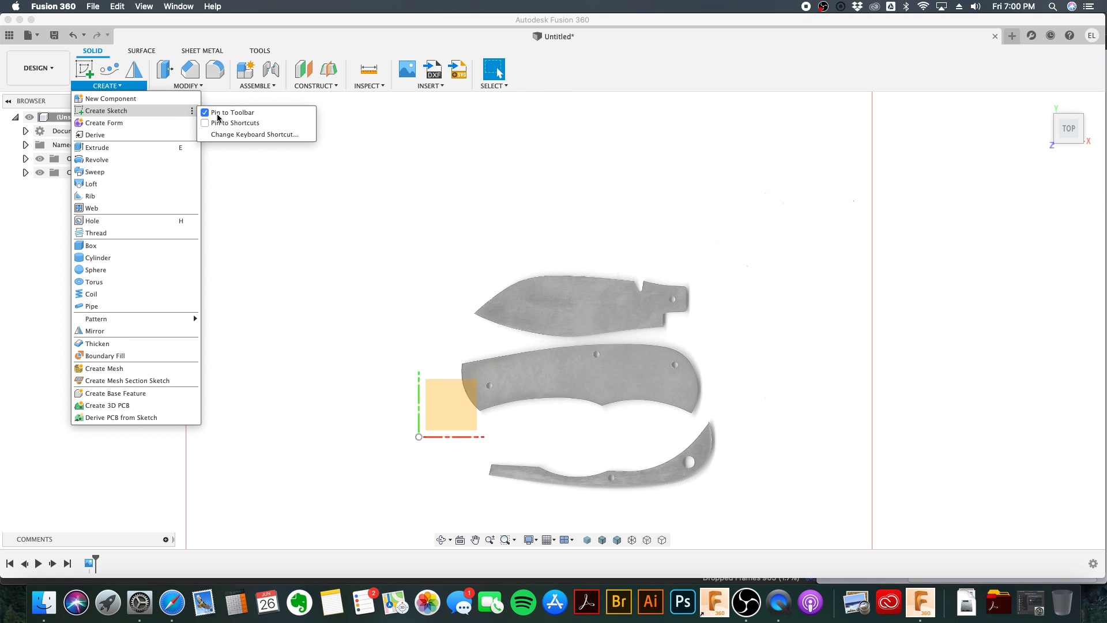
left_click(21, 295)
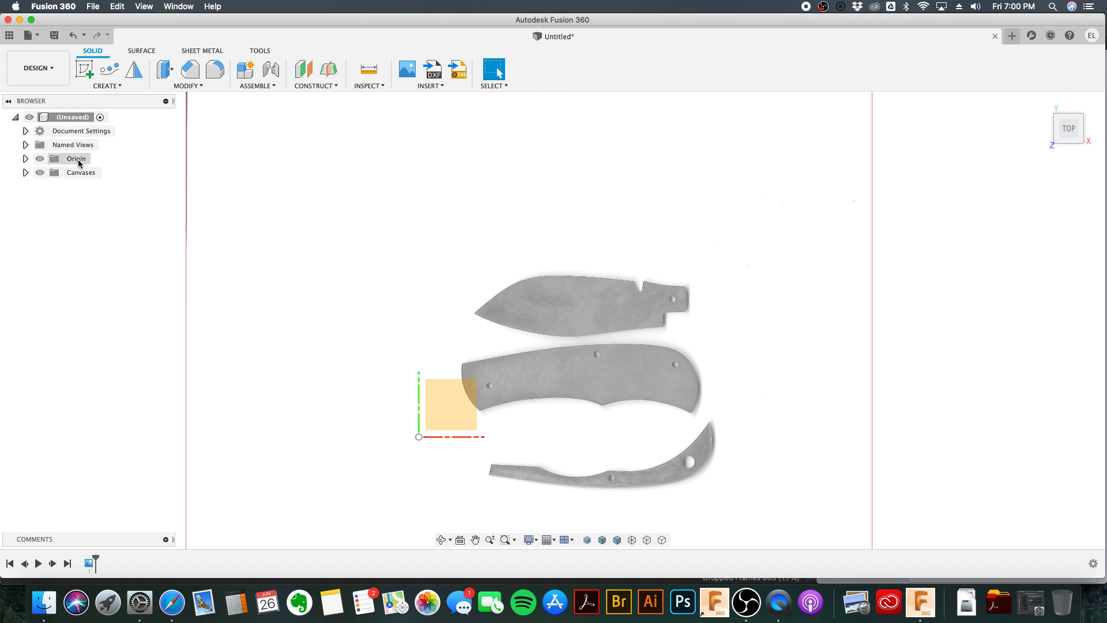
left_click(82, 74)
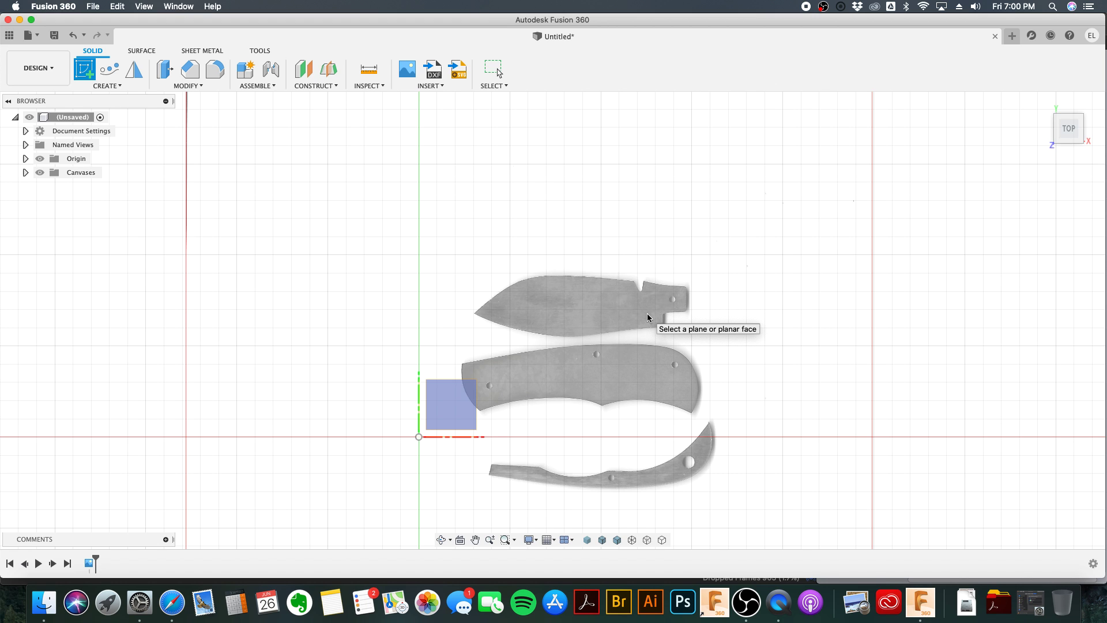
scroll(459, 376, "down", 3)
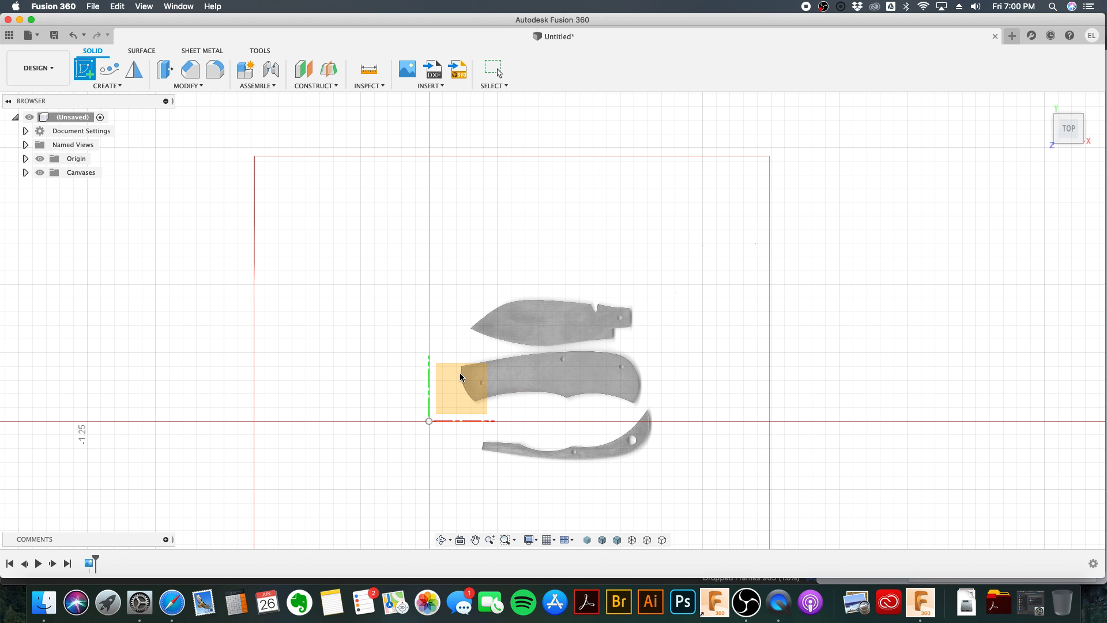
scroll(459, 376, "up", 2)
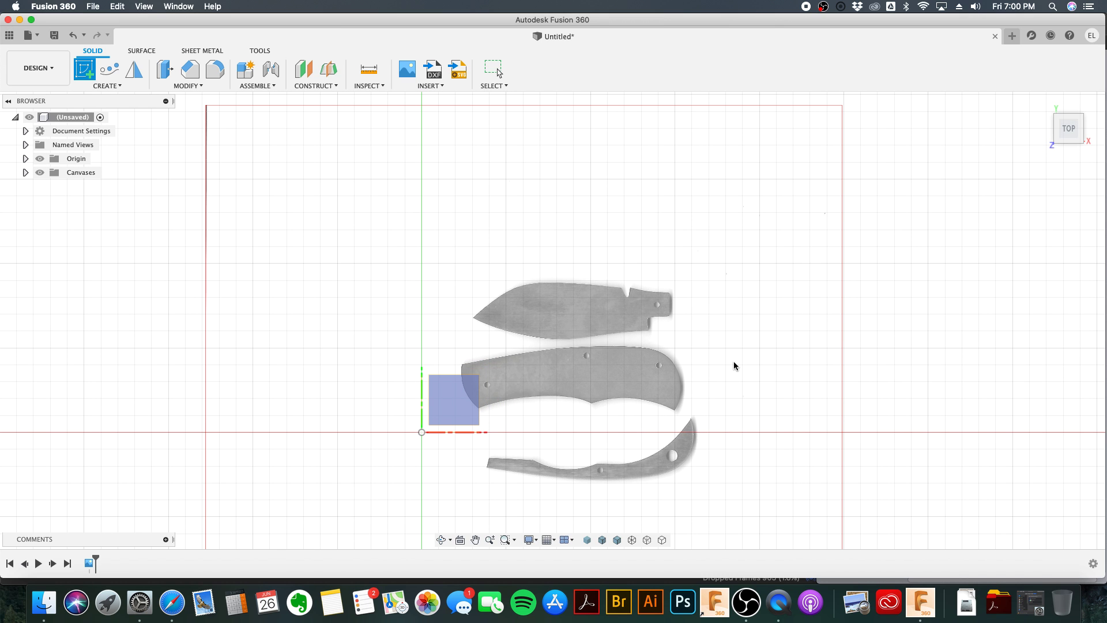
middle_click_drag(734, 366, 702, 326)
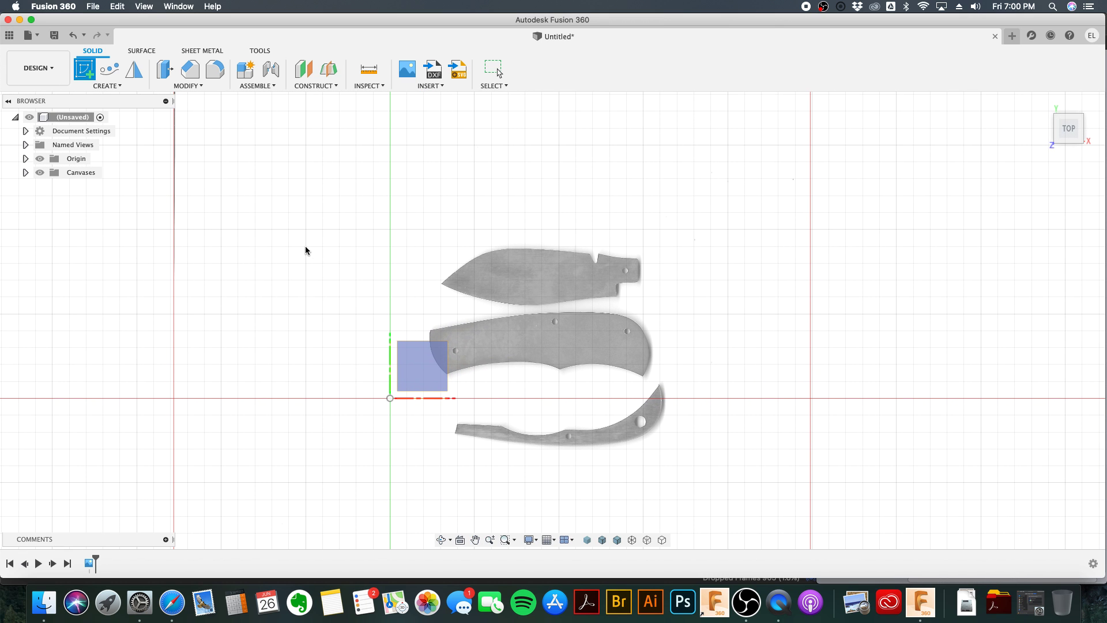
scroll(505, 309, "down", 2)
scroll(505, 306, "up", 2)
scroll(506, 306, "down", 2)
scroll(506, 305, "up", 1)
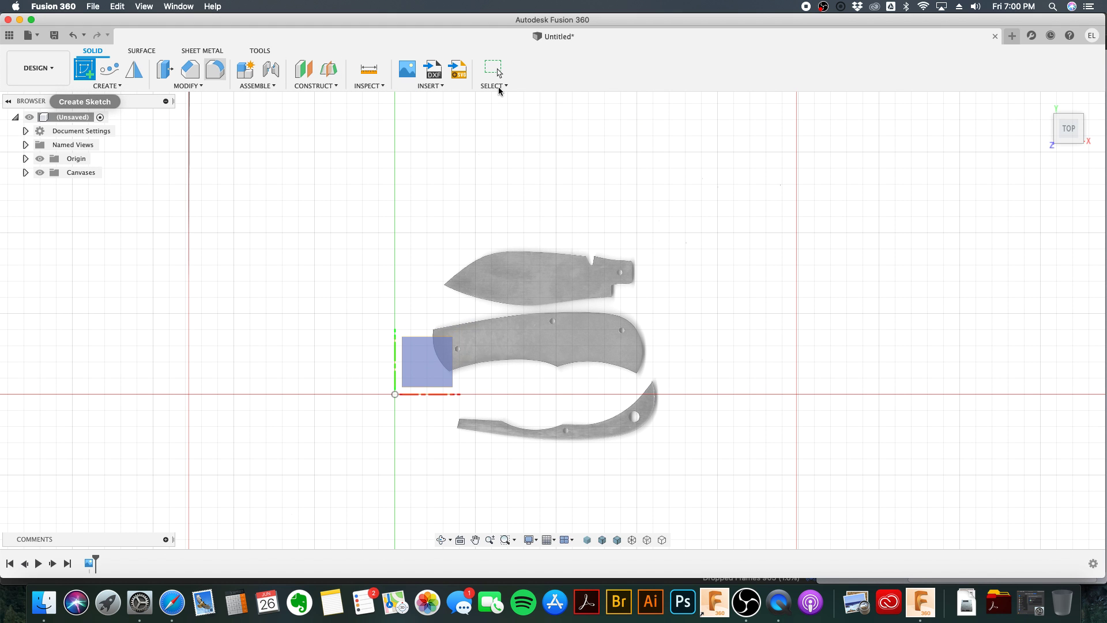
Step: Save the design as 'fusion 001' in the Fixed Blades master folder
left_click(92, 7)
left_click(127, 105)
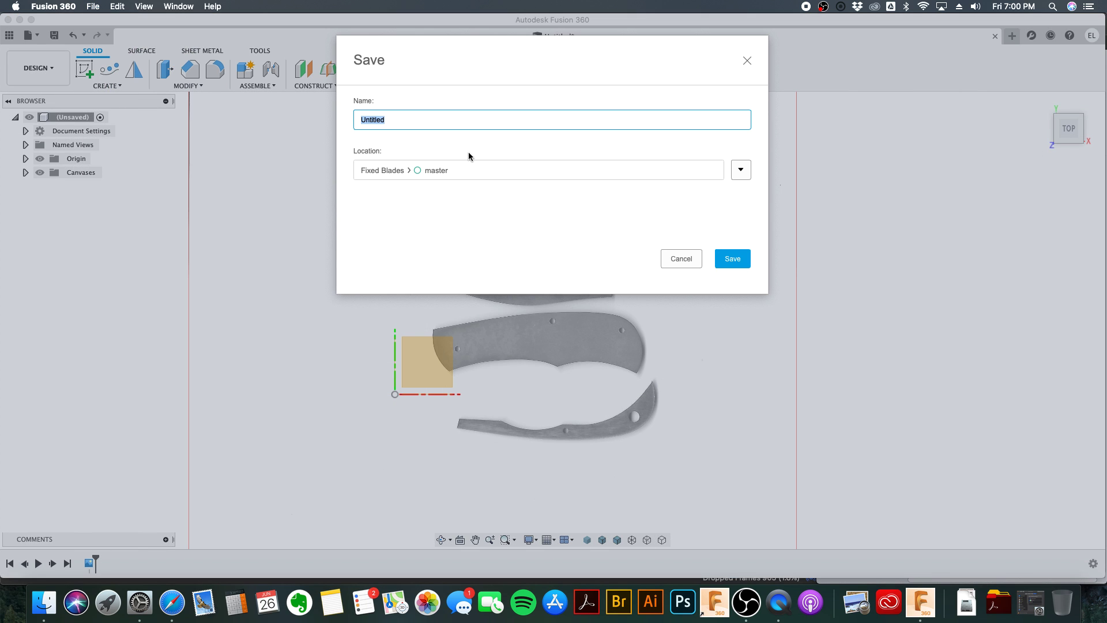
type("fusion 001")
key("Return")
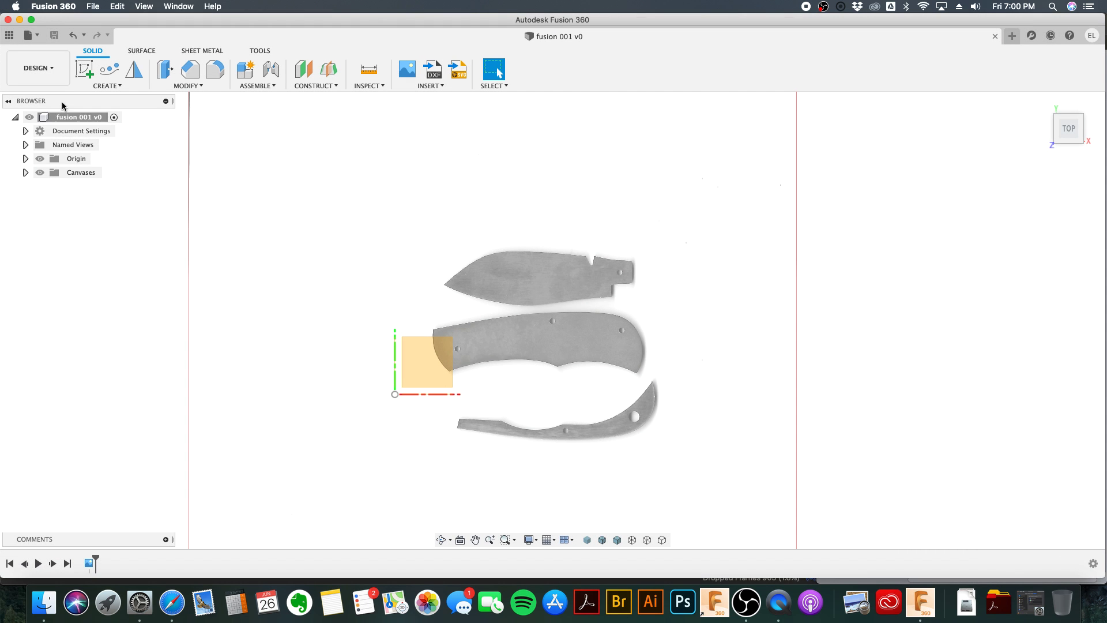
left_click(83, 72)
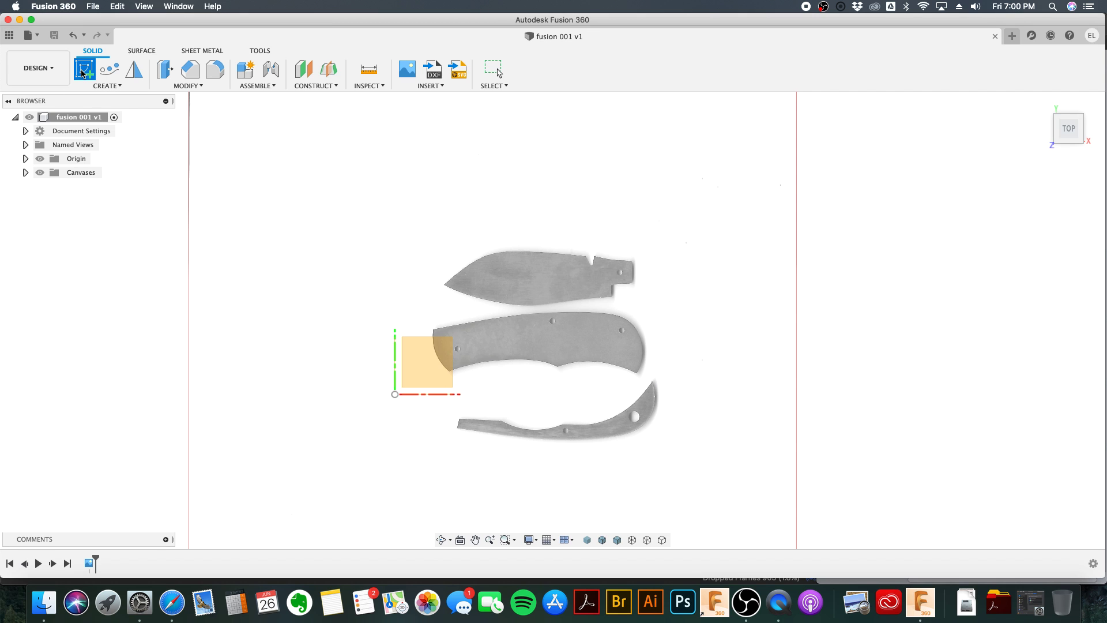
Step: On the XY plane, draw a 0.187-diameter circle centred on the pivot hole and finish the sketch
left_click(440, 372)
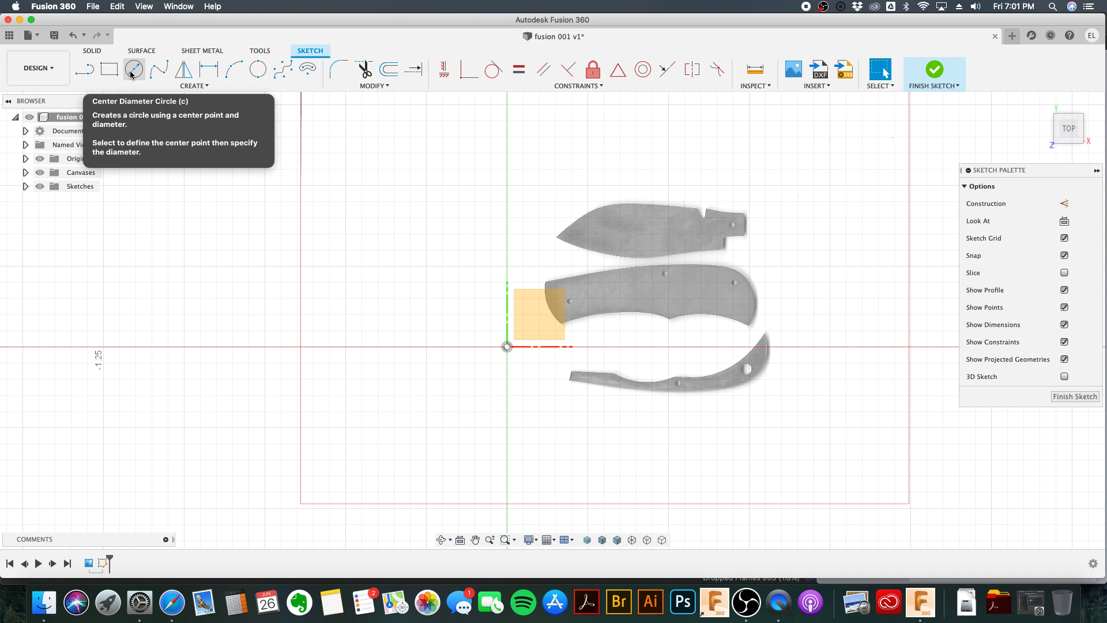
left_click(184, 86)
mouse_move(156, 123)
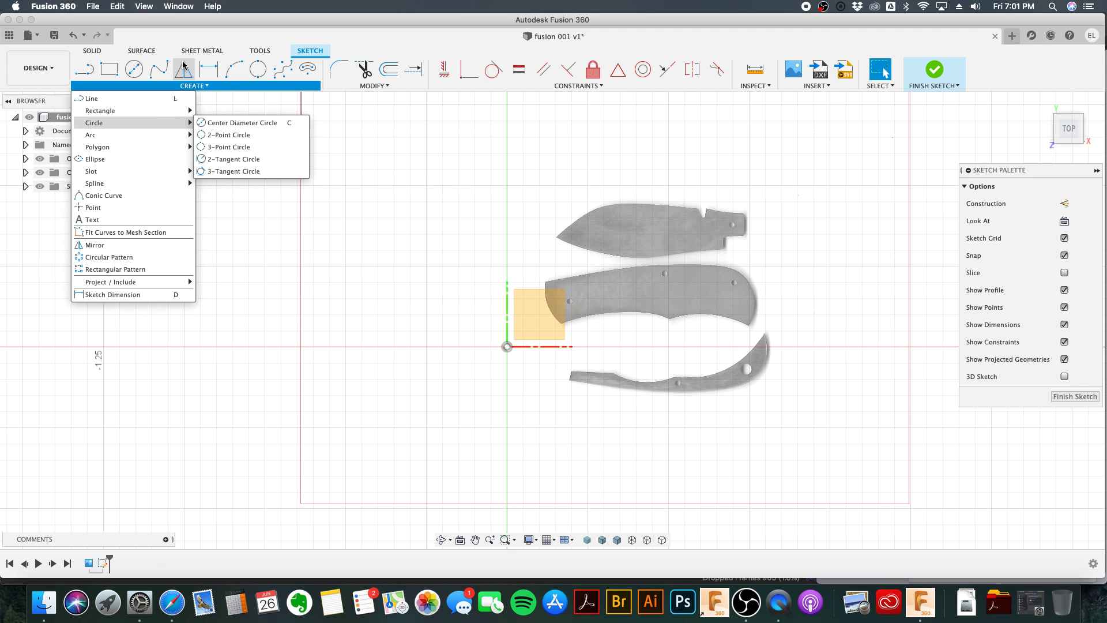
left_click(139, 69)
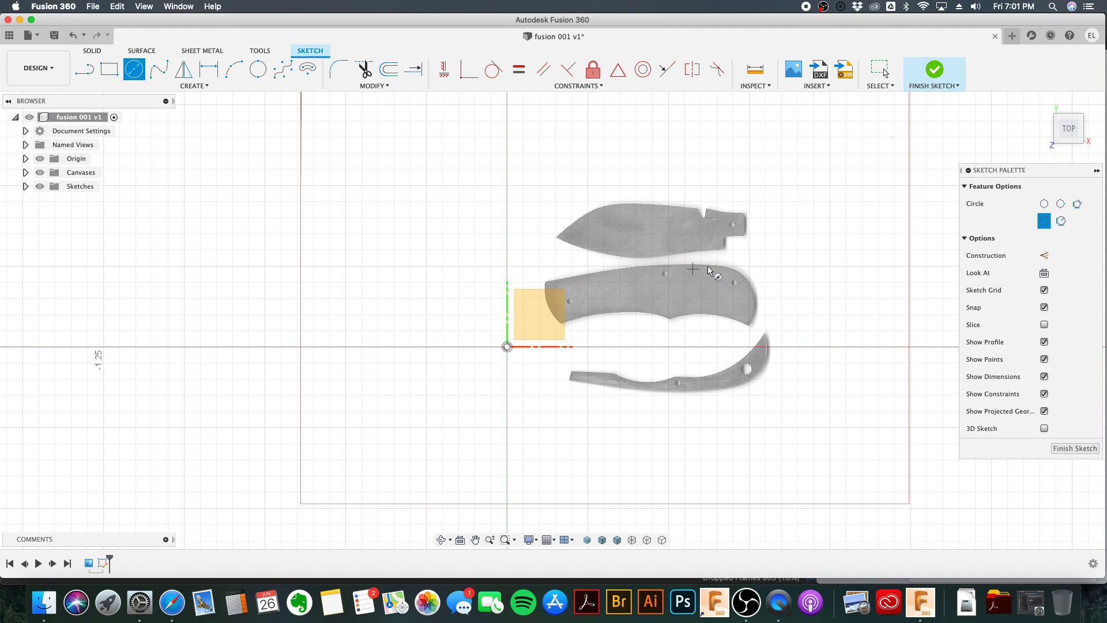
scroll(733, 231, "up", 4)
scroll(734, 226, "up", 5)
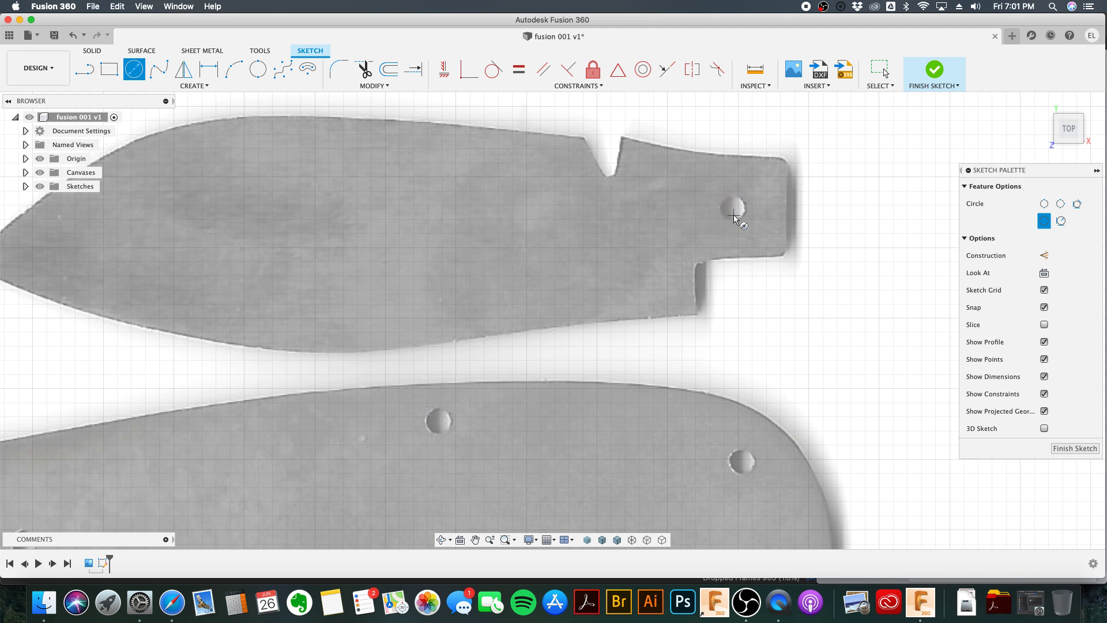
left_click(733, 208)
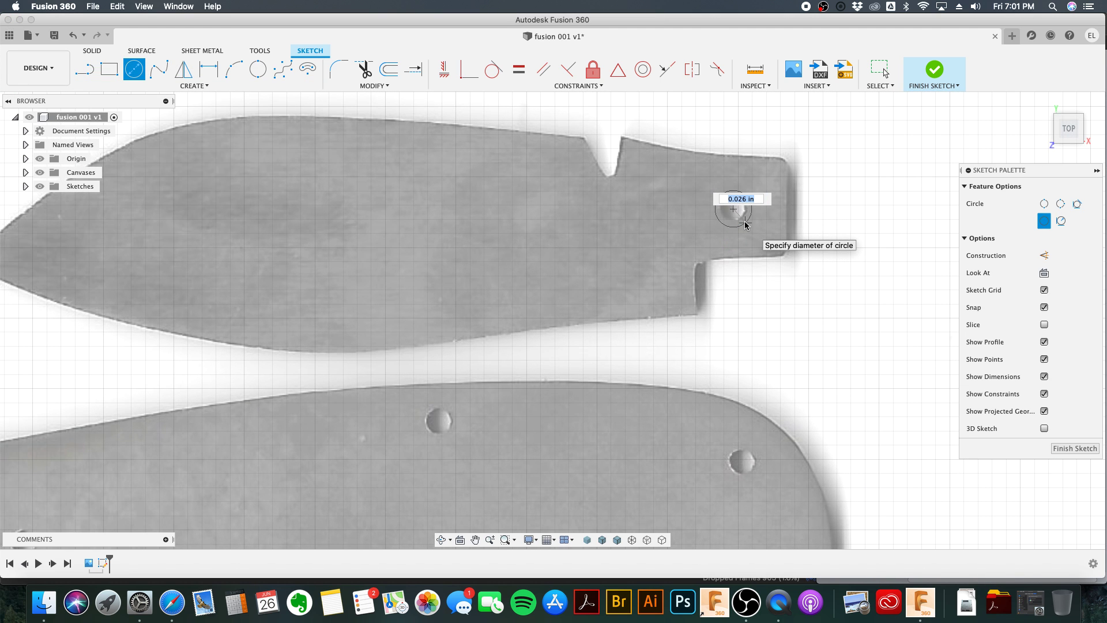
type(".187")
key("Return")
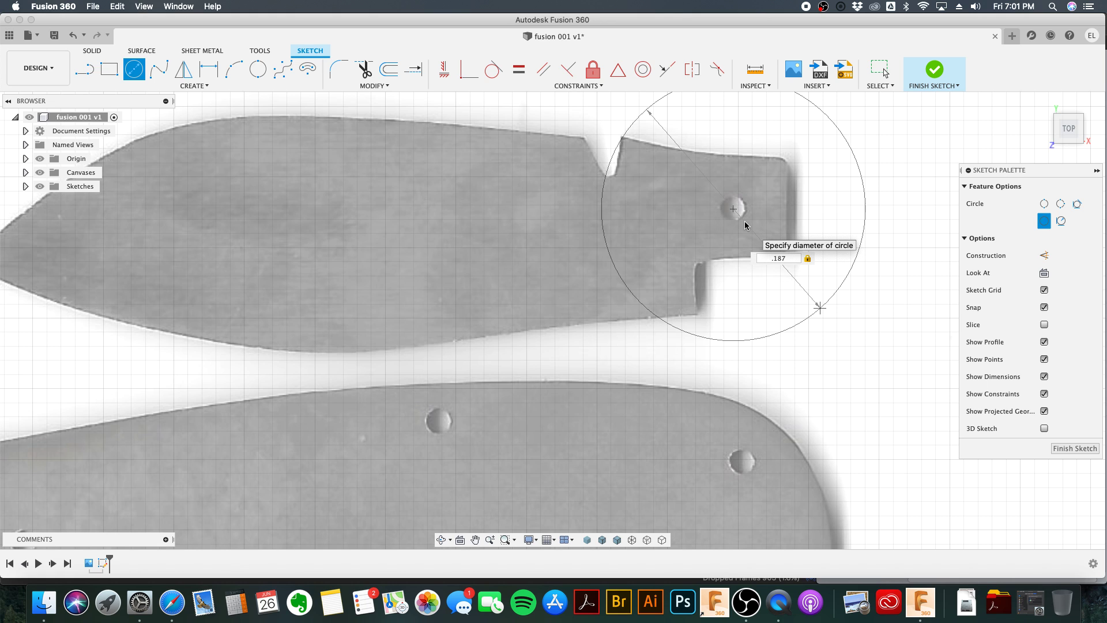
key("Escape")
scroll(744, 223, "down", 3)
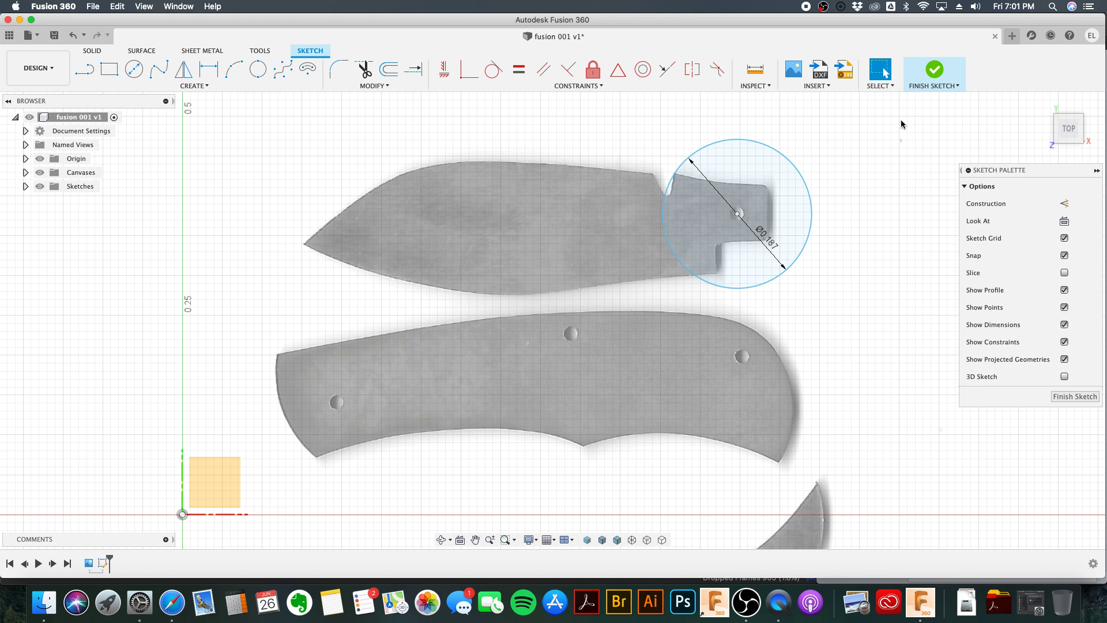
left_click(937, 73)
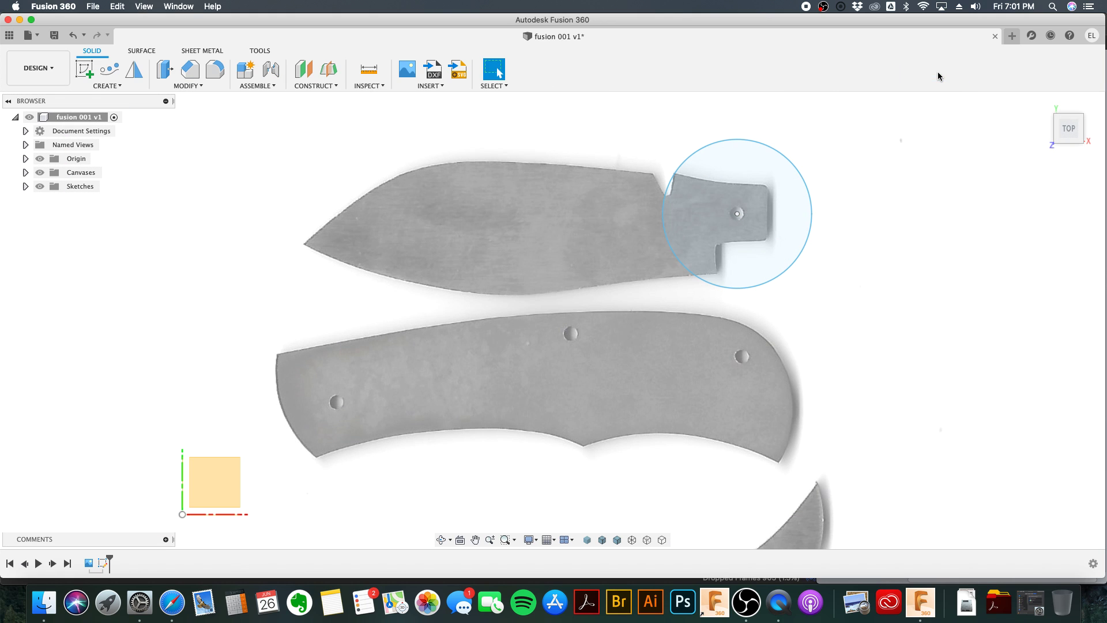
scroll(501, 416, "down", 3)
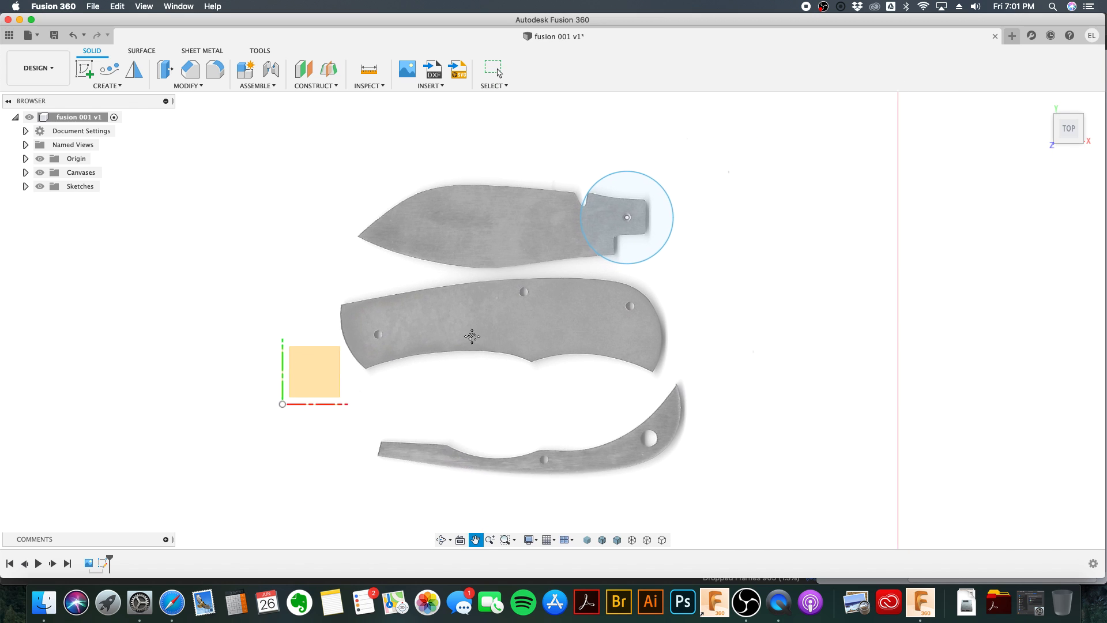
left_click(25, 186)
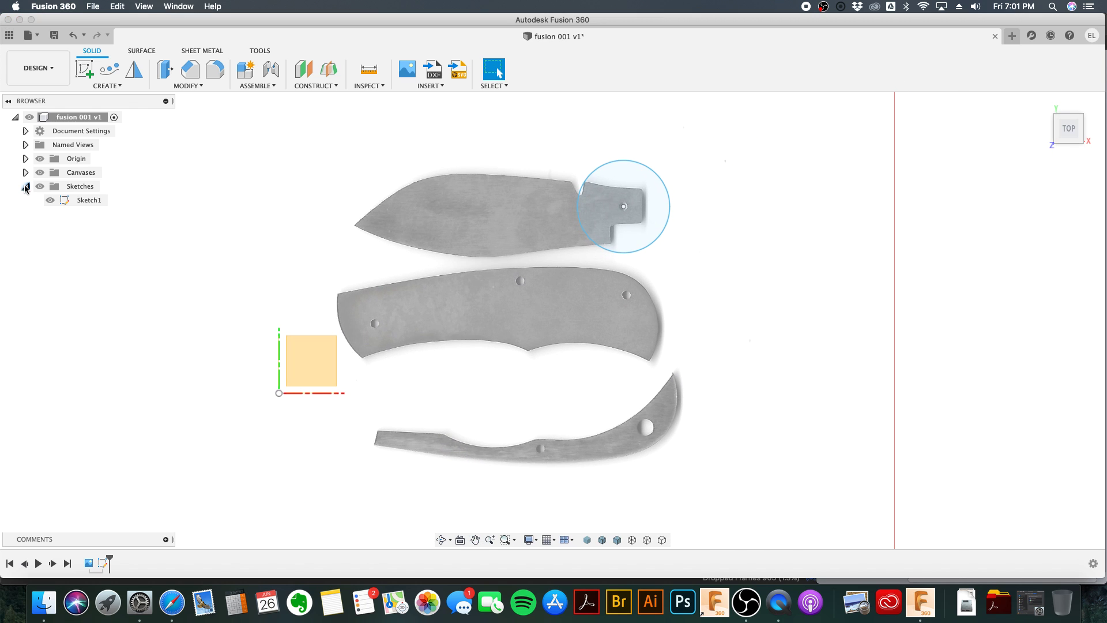
left_click(25, 172)
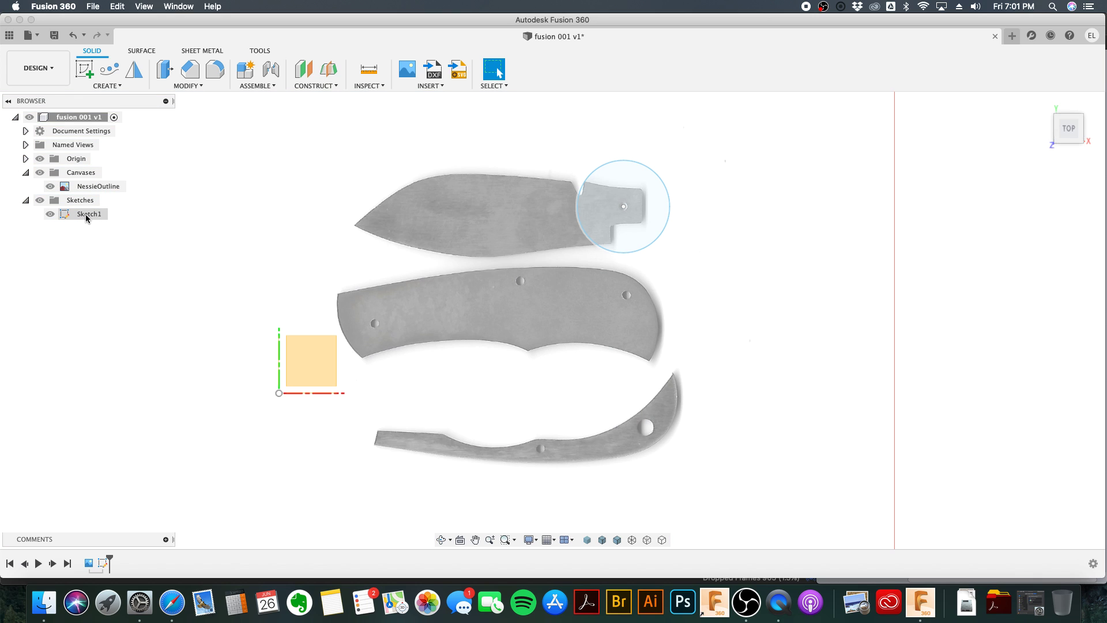
double_click(87, 215)
type("pivot")
key("Return")
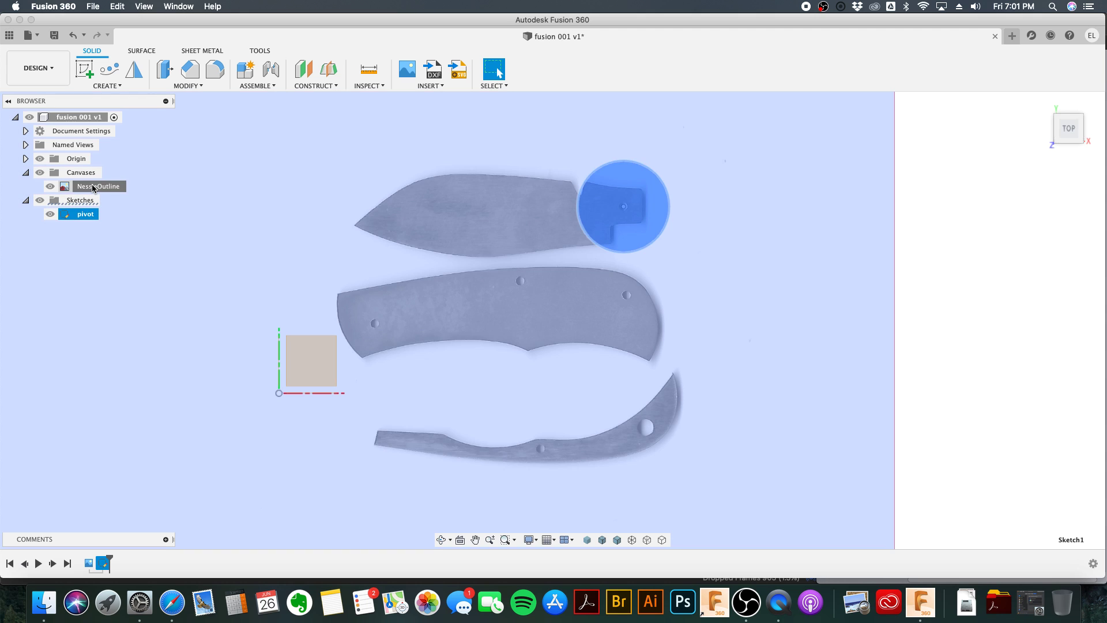
left_click(99, 187)
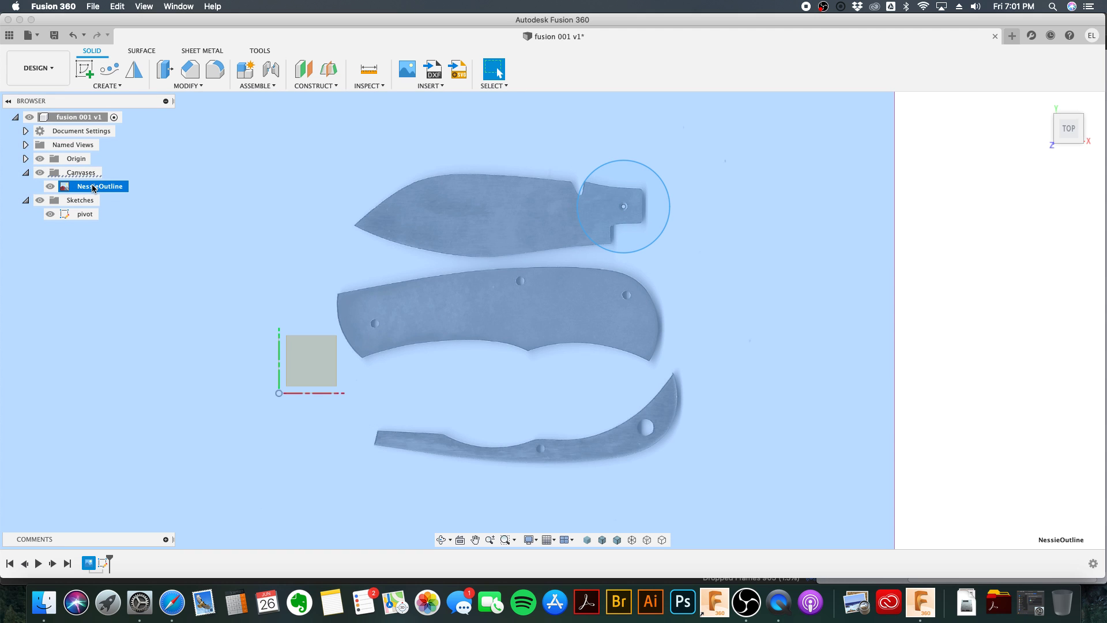
scroll(312, 351, "down", 6)
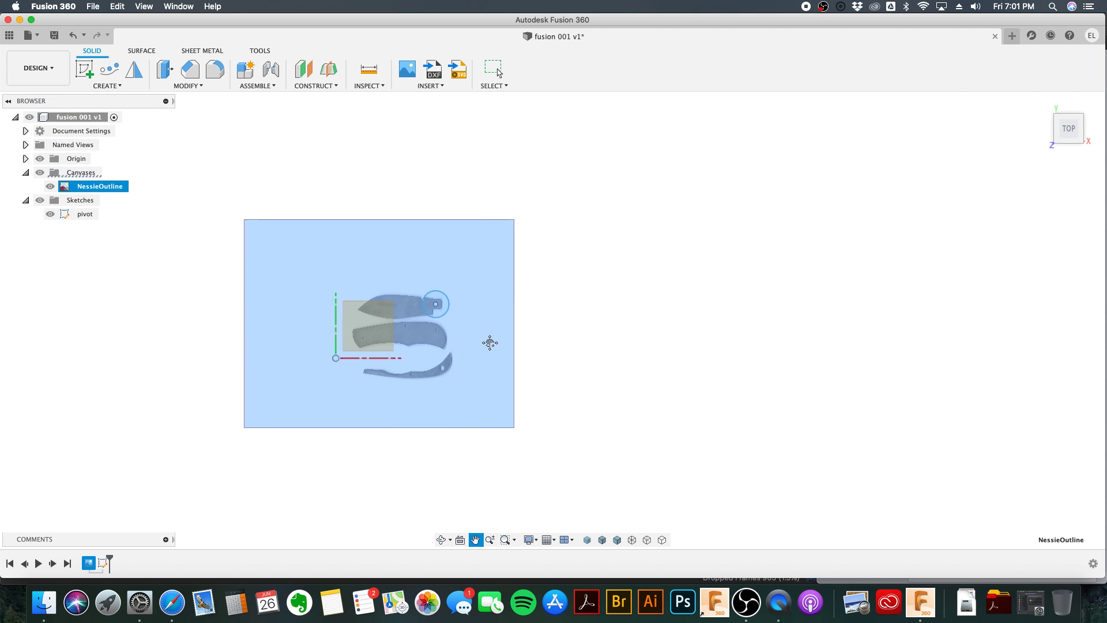
left_click(201, 87)
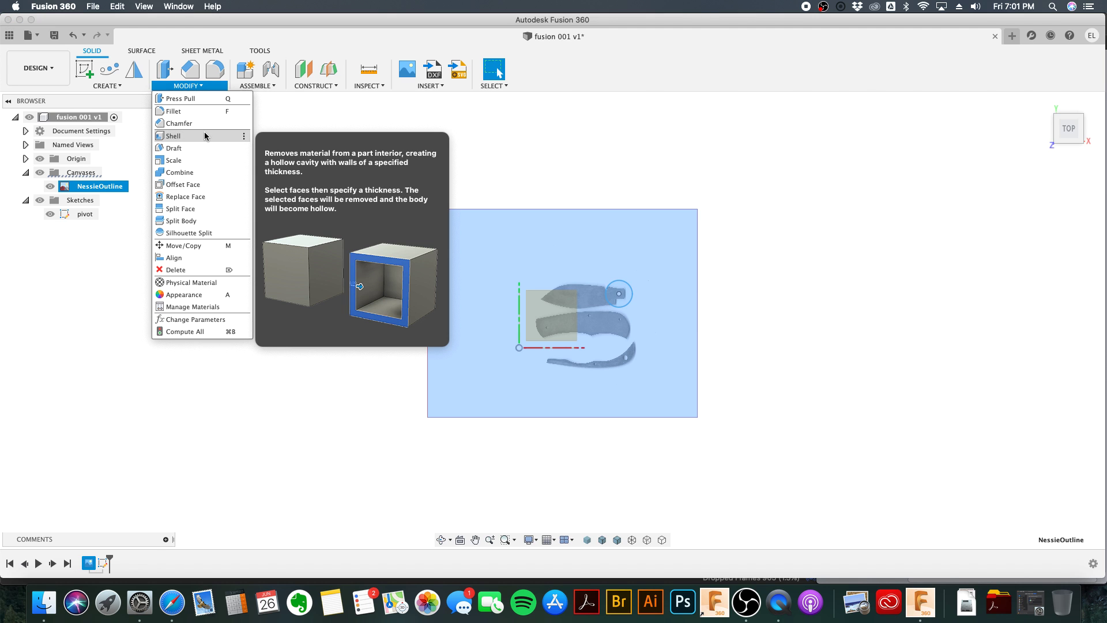
left_click(200, 160)
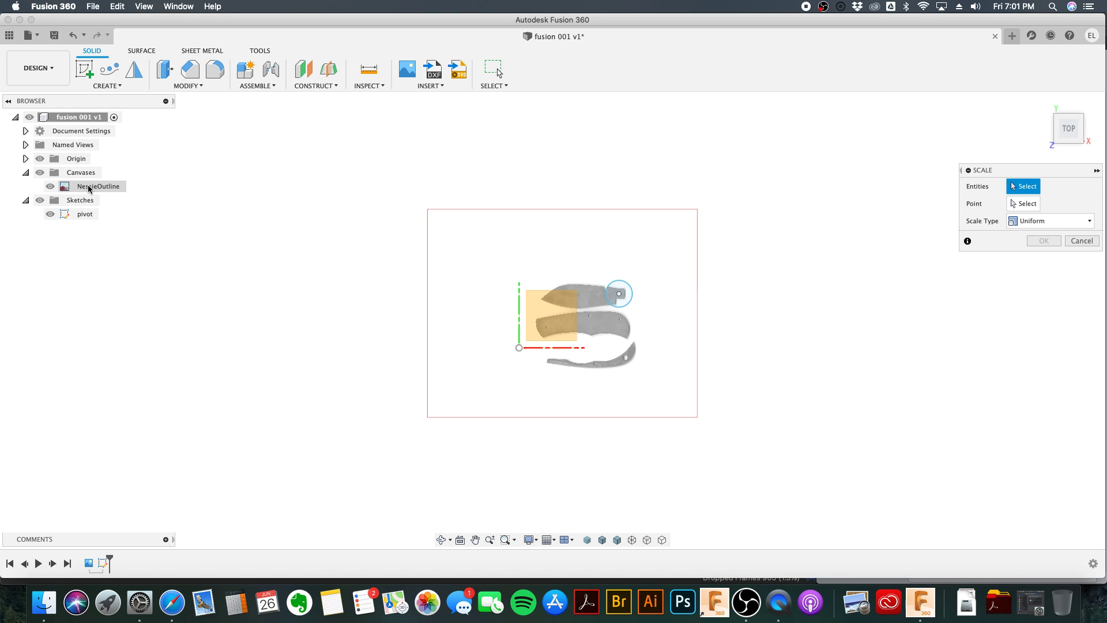
left_click(1081, 241)
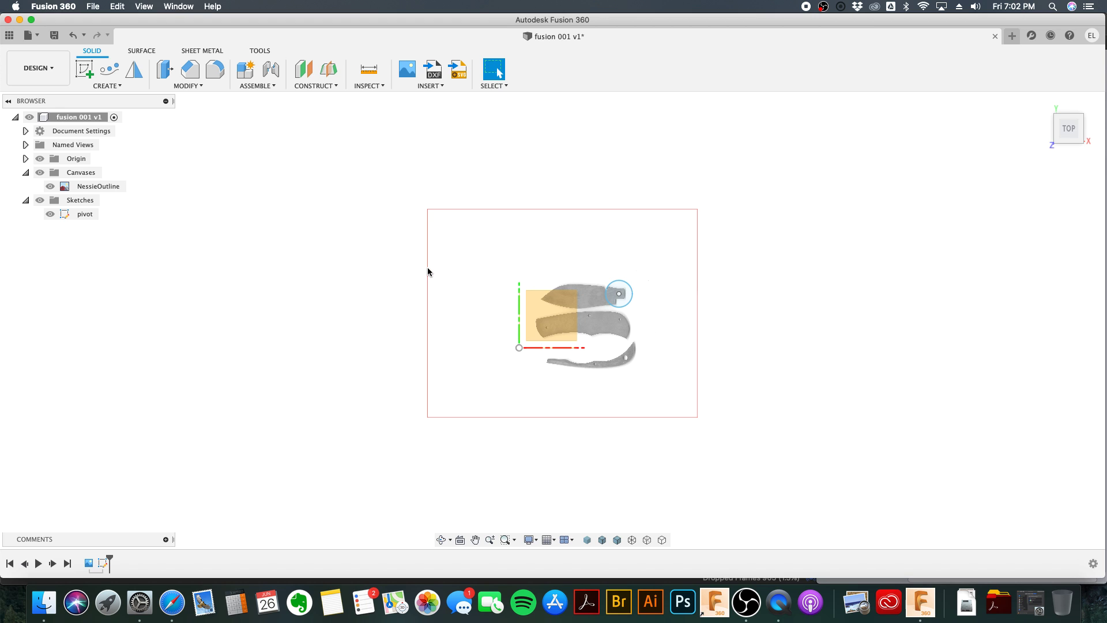
left_click(76, 188)
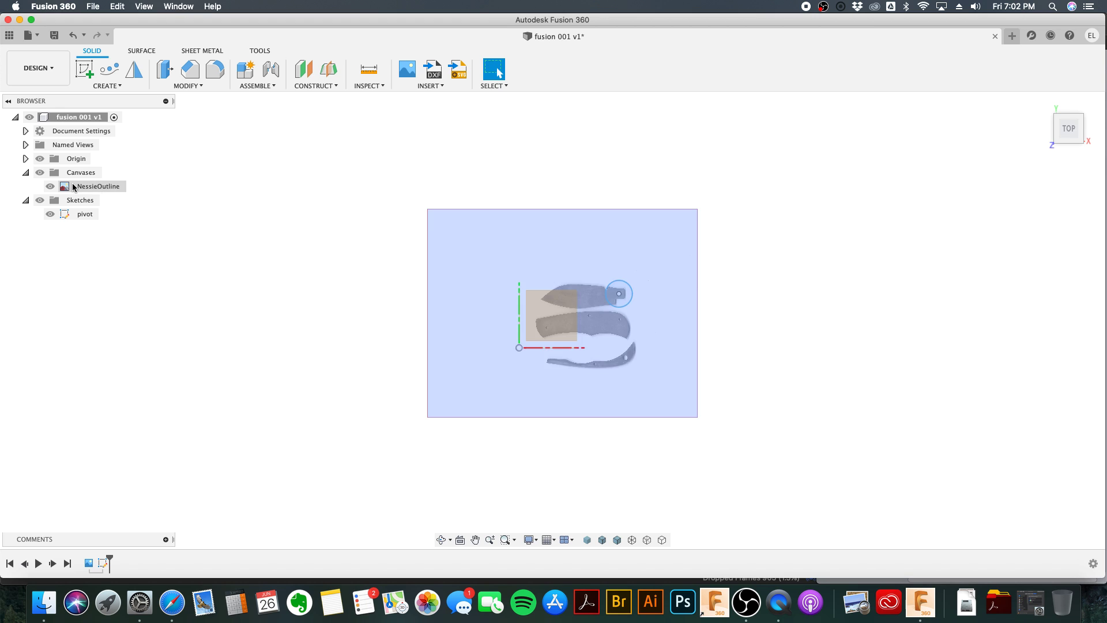
Step: Reopen the NessieOutline canvas for editing and enlarge the knife image around the pivot
right_click(76, 188)
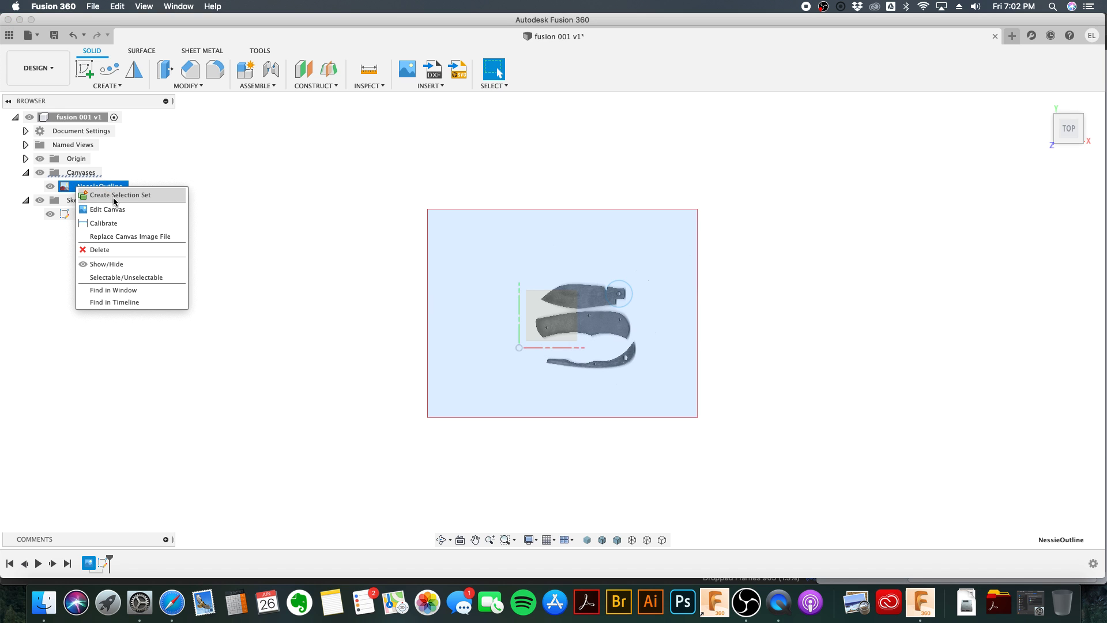
left_click(120, 210)
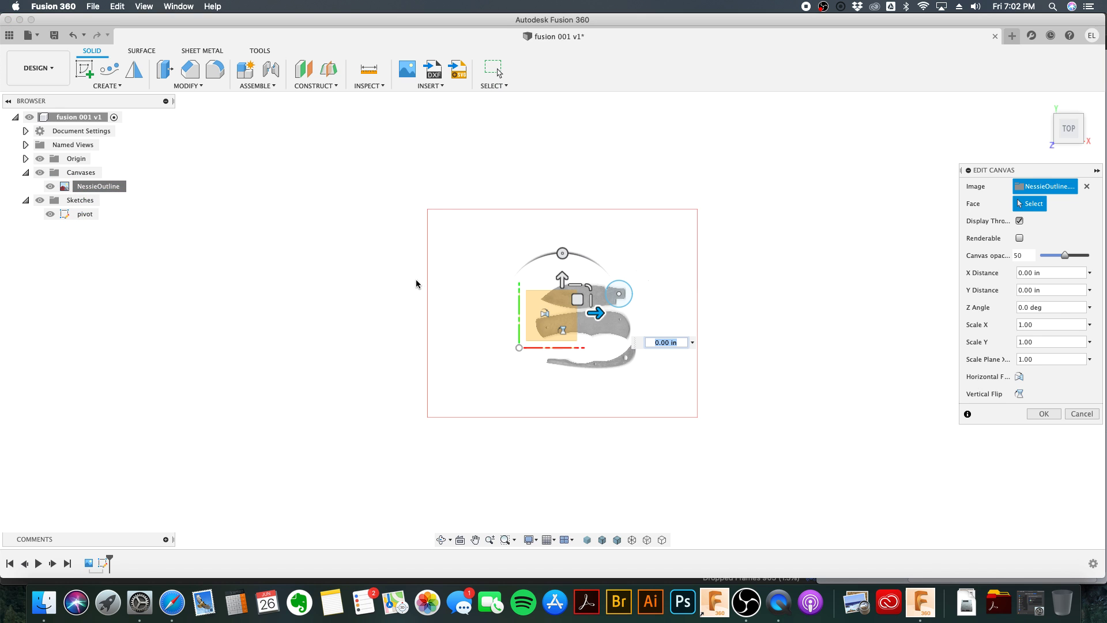
left_click(1090, 413)
right_click(105, 187)
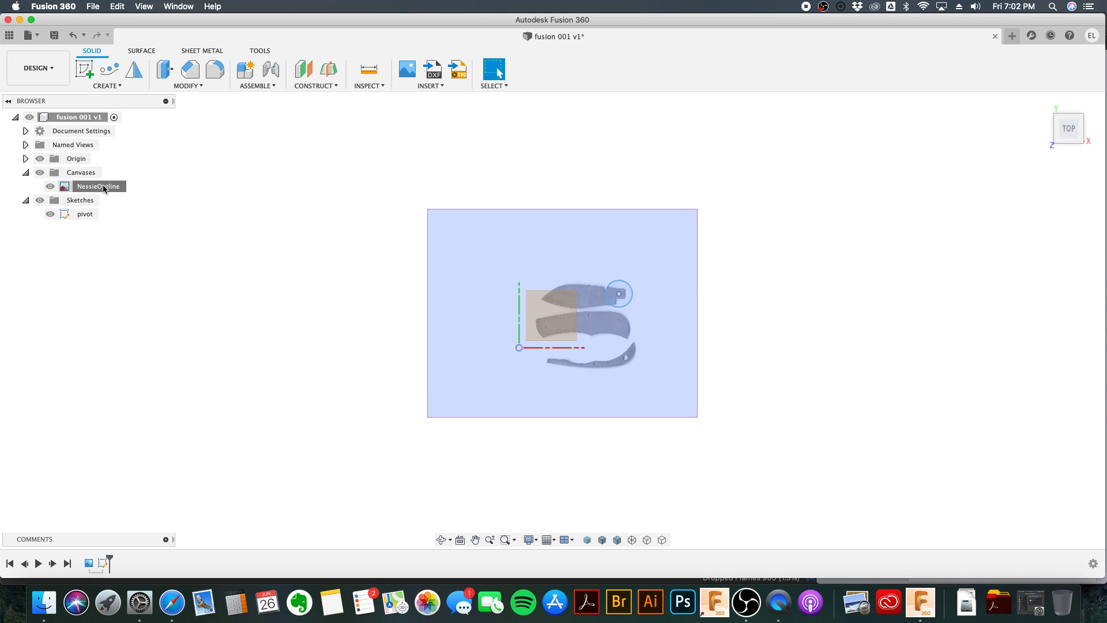
left_click(146, 211)
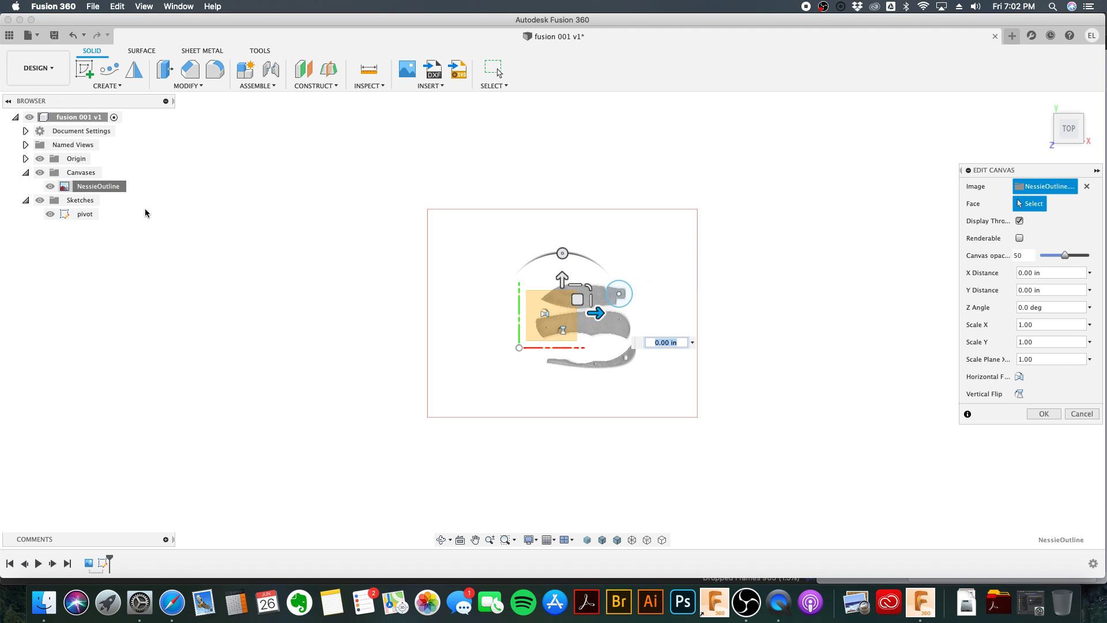
left_click_drag(589, 290, 698, 231)
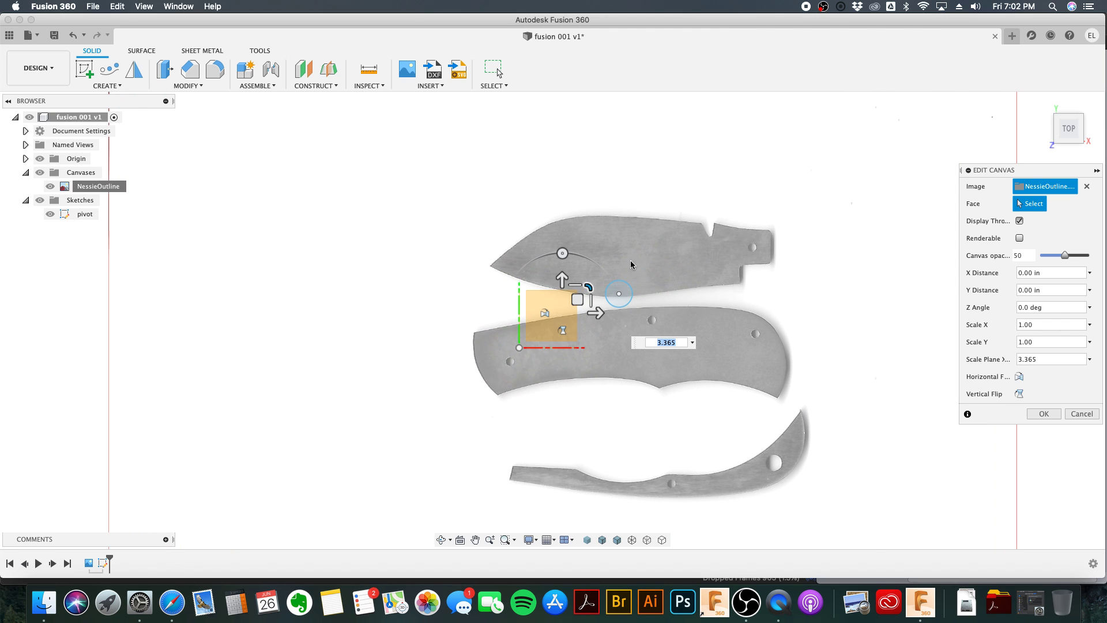
left_click_drag(572, 304, 524, 301)
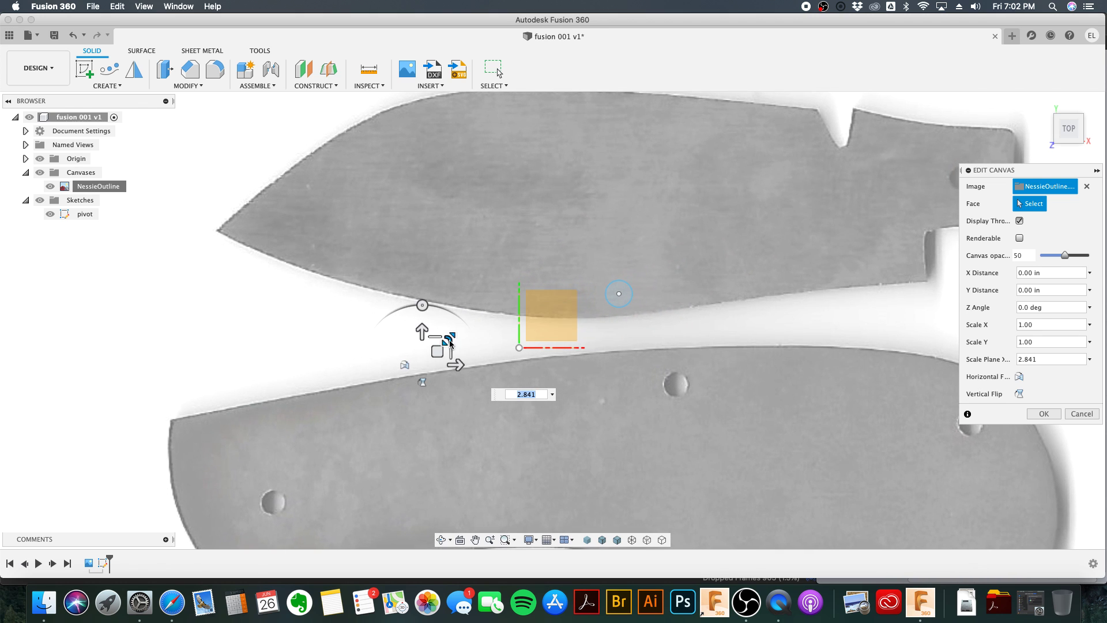
Step: Move the knife image so the blade tang meets the origin and confirm the canvas
type("1")
left_click_drag(437, 351, 96, 470)
scroll(558, 388, "up", 3)
scroll(558, 389, "down", 2)
scroll(549, 394, "down", 3)
scroll(667, 408, "down", 2)
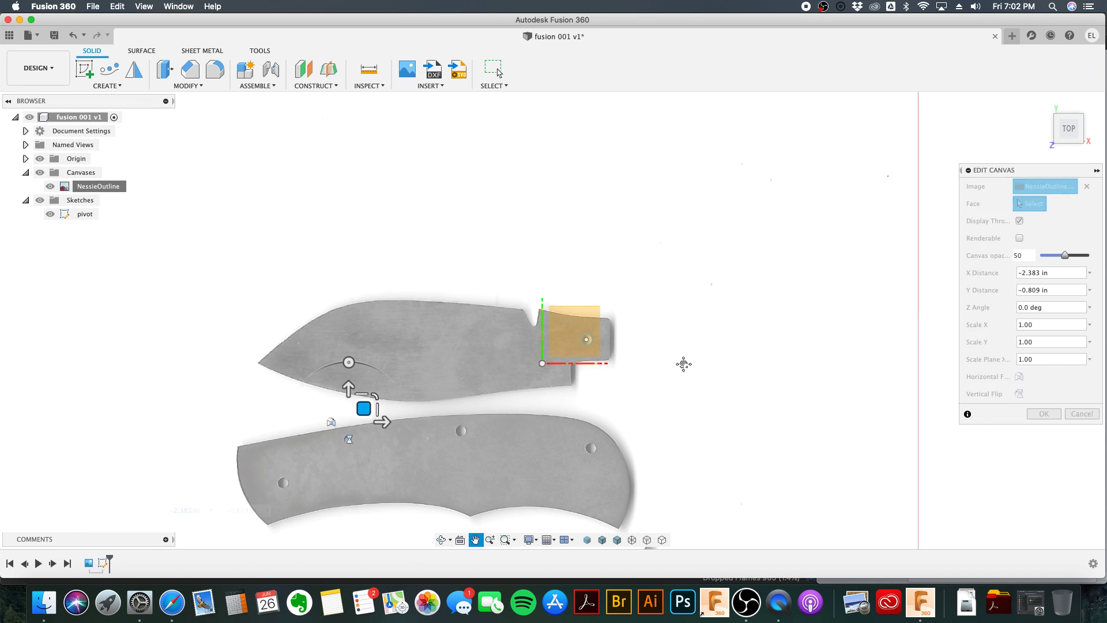
left_click(1053, 414)
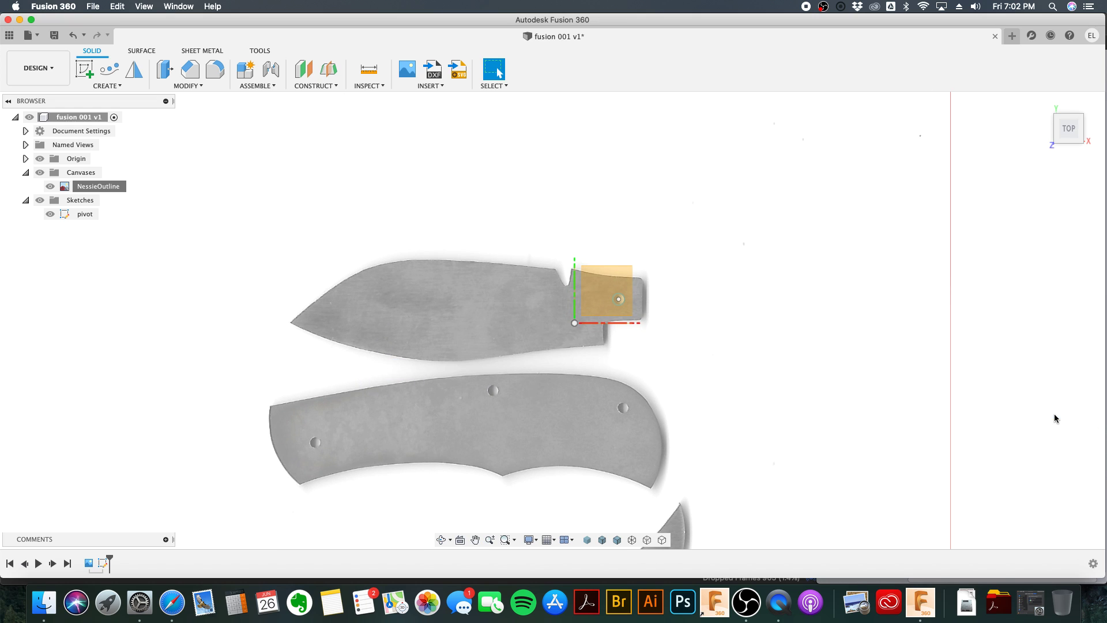
Step: Reopen the pivot sketch for editing
left_click(86, 215)
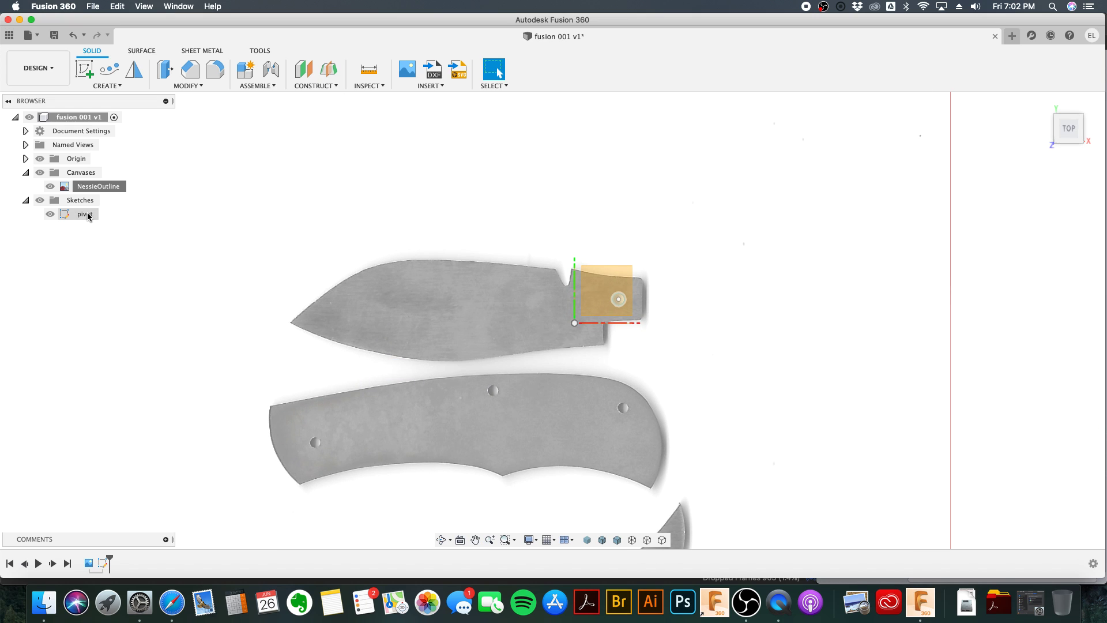
right_click(88, 216)
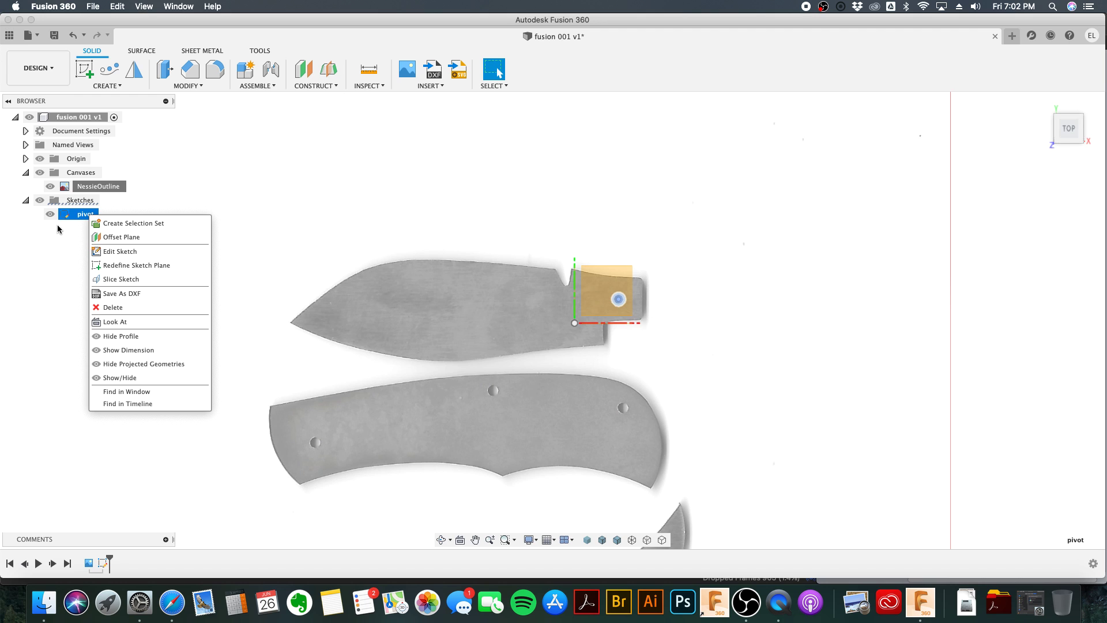
left_click(122, 253)
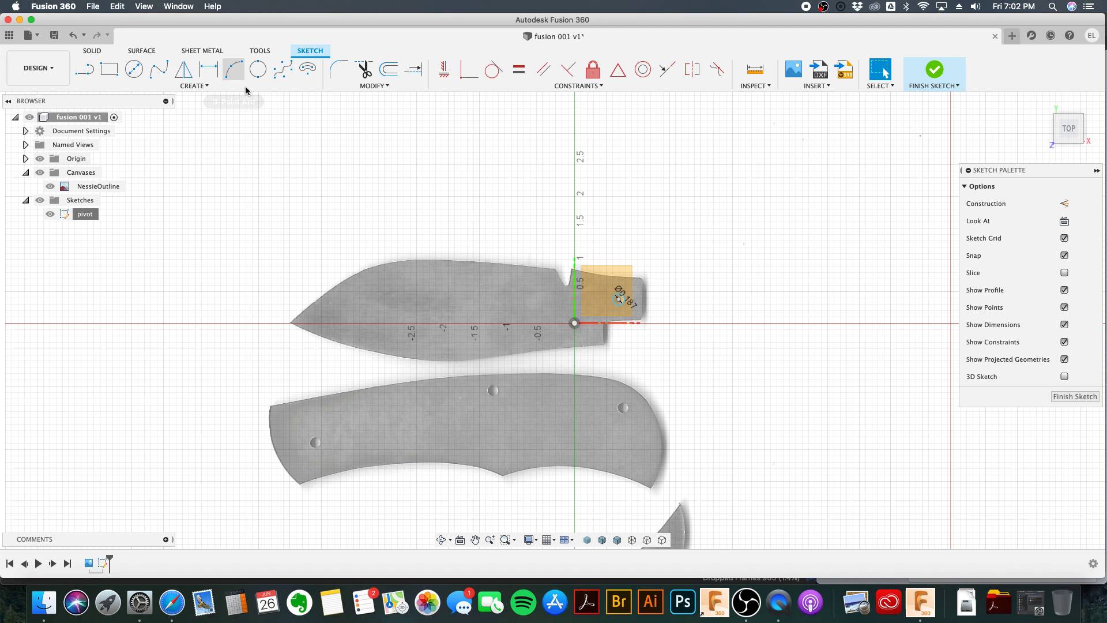
Step: Draw a 3-point arc from the blade tip to the spine notch, finish the sketch, then select NessieOutline
left_click(234, 69)
left_click(289, 324)
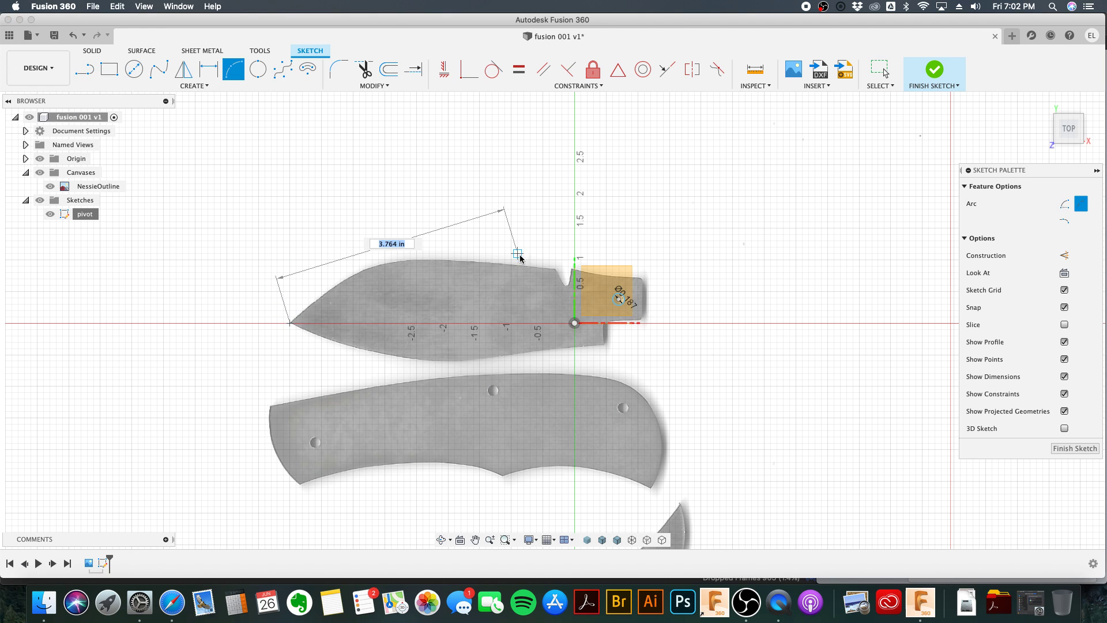
left_click(555, 272)
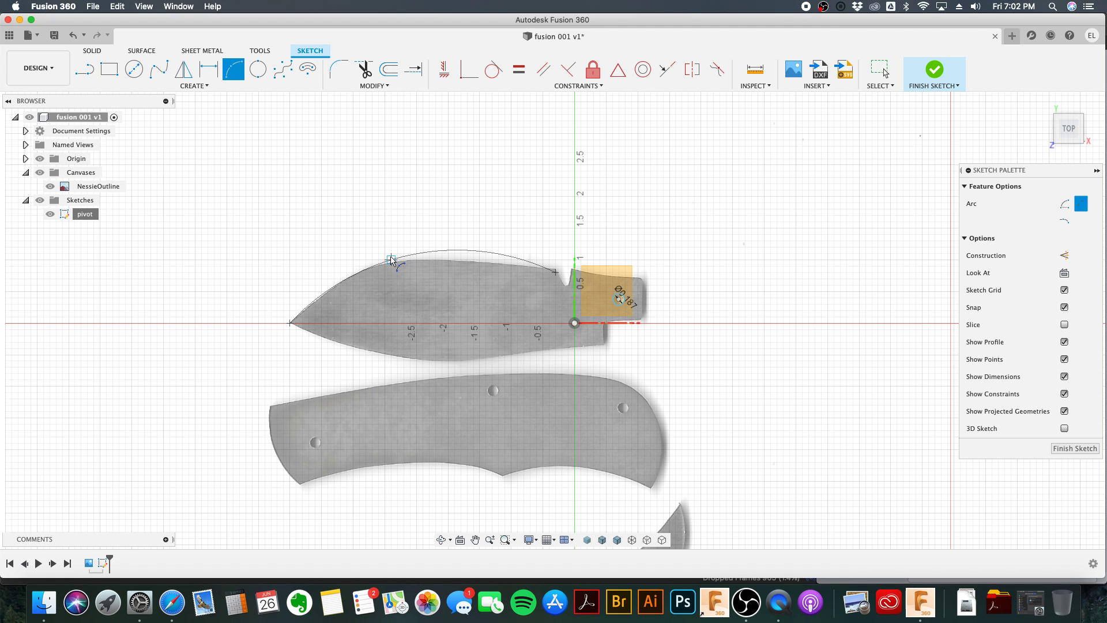
left_click(392, 257)
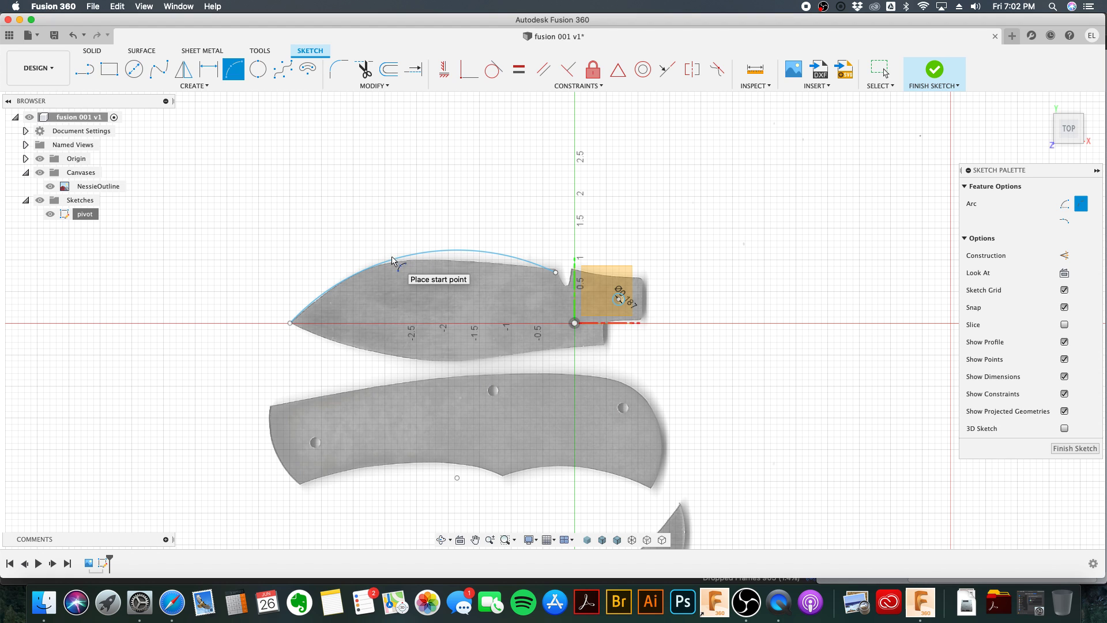
left_click(932, 70)
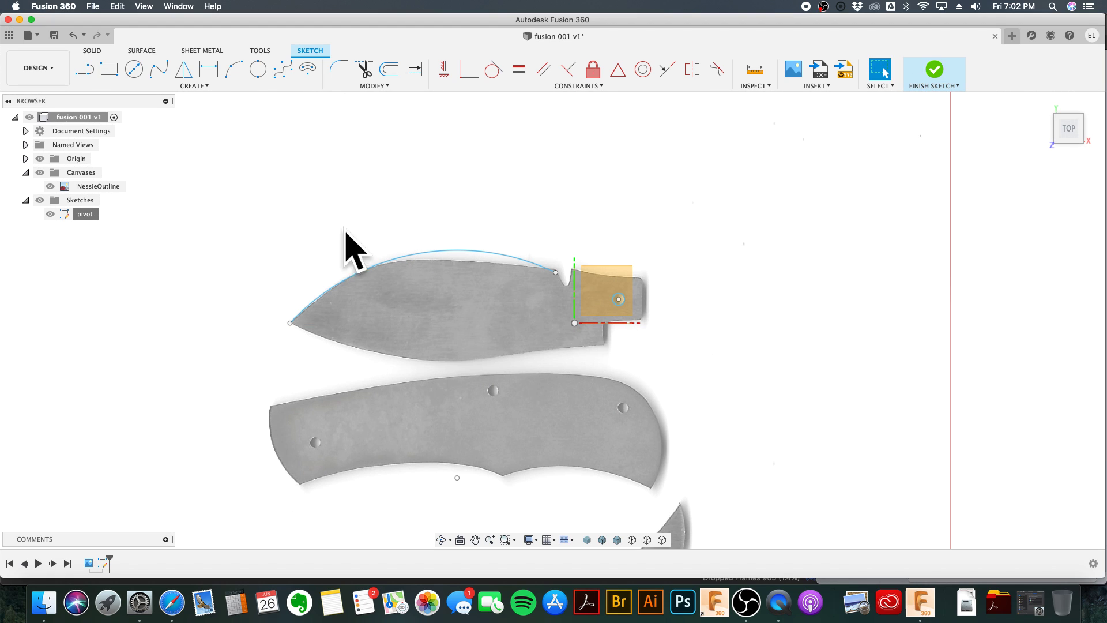
left_click(101, 189)
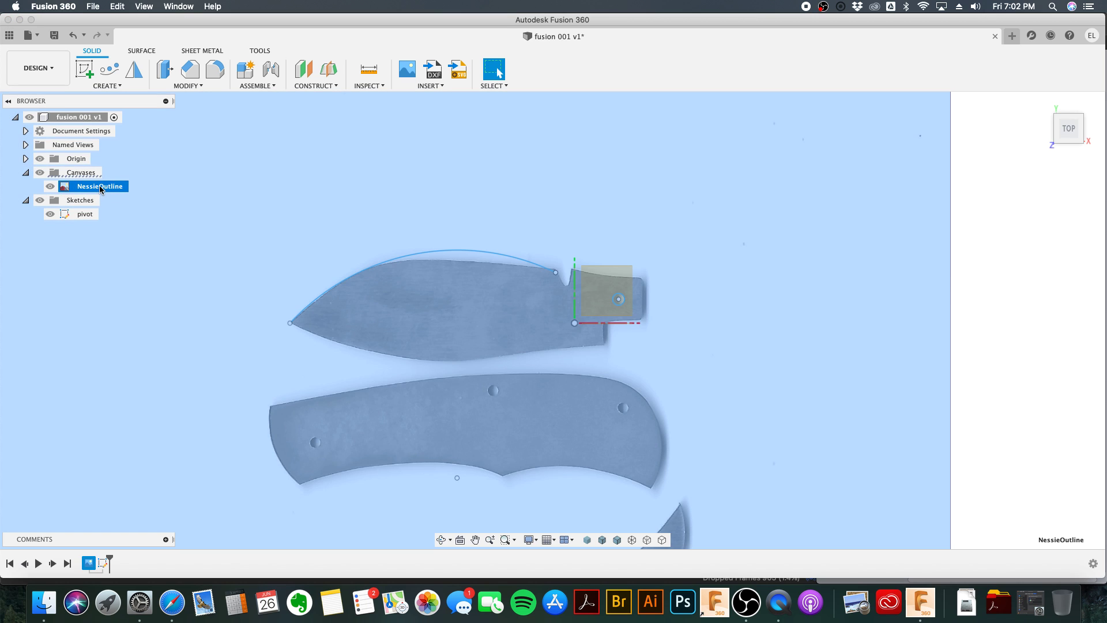
Step: Delete the NessieOutline canvas and the pivot sketch with its arc from the Browser
right_click(103, 189)
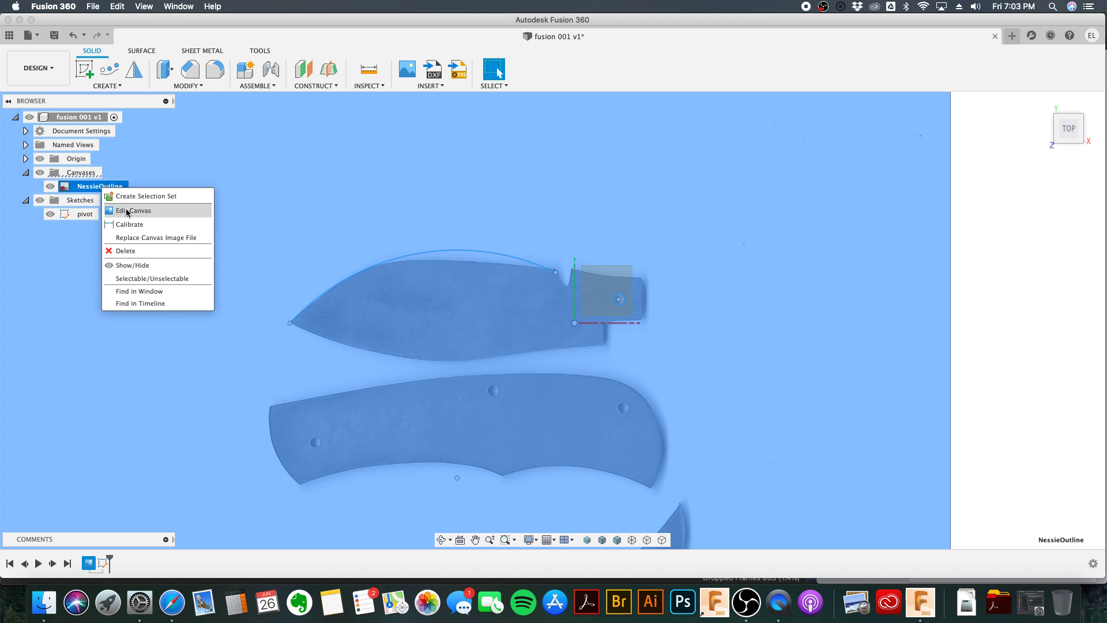
left_click(126, 250)
left_click(84, 186)
right_click(84, 187)
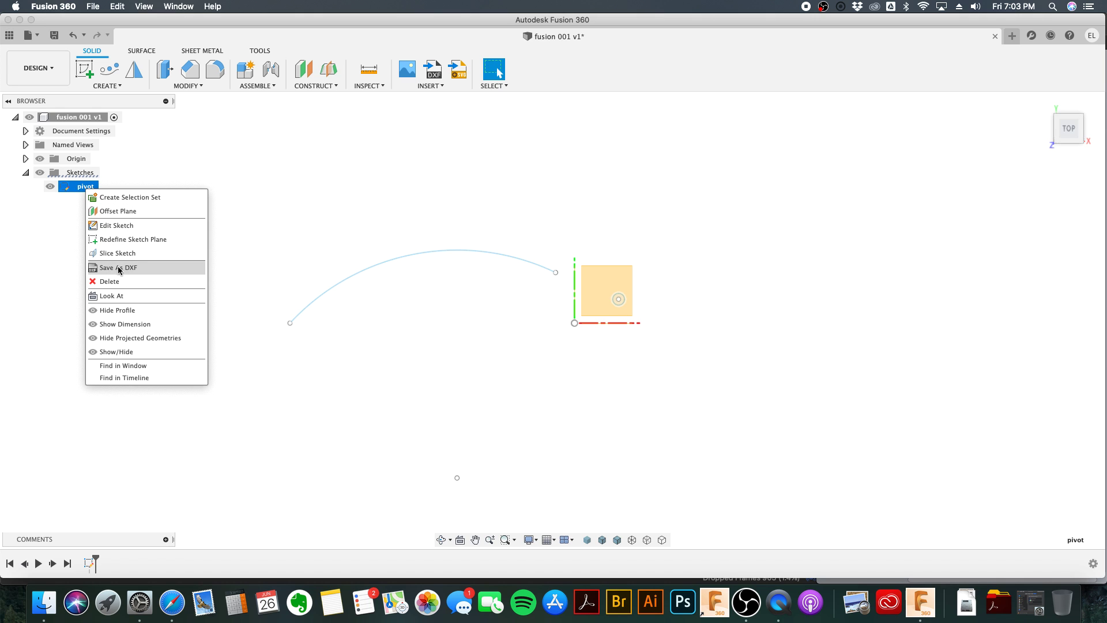
left_click(148, 173)
right_click(83, 187)
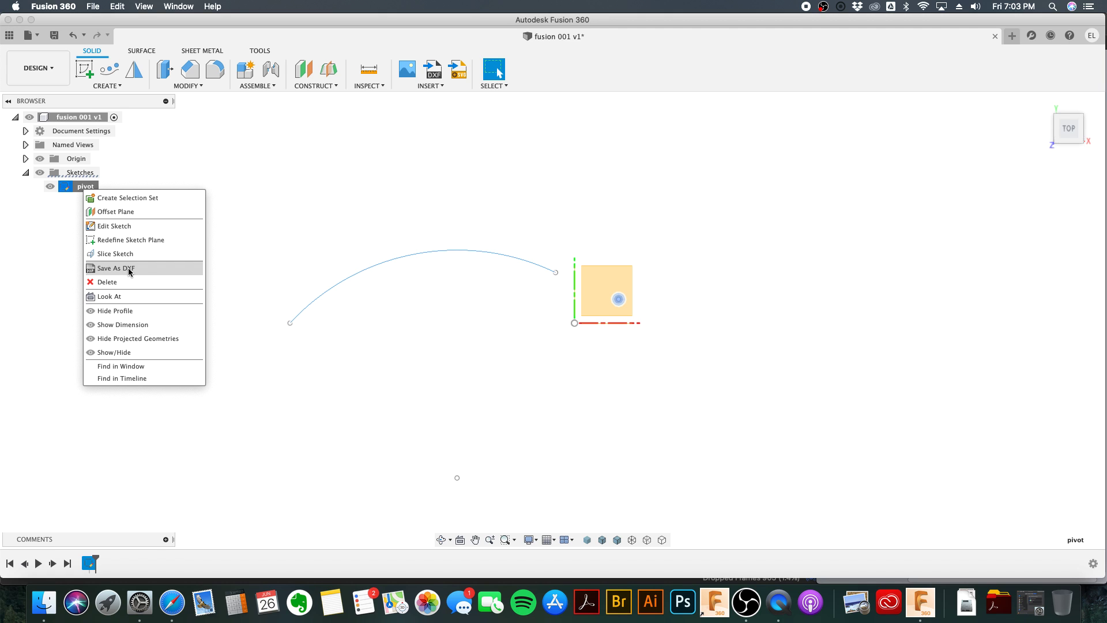
left_click(131, 283)
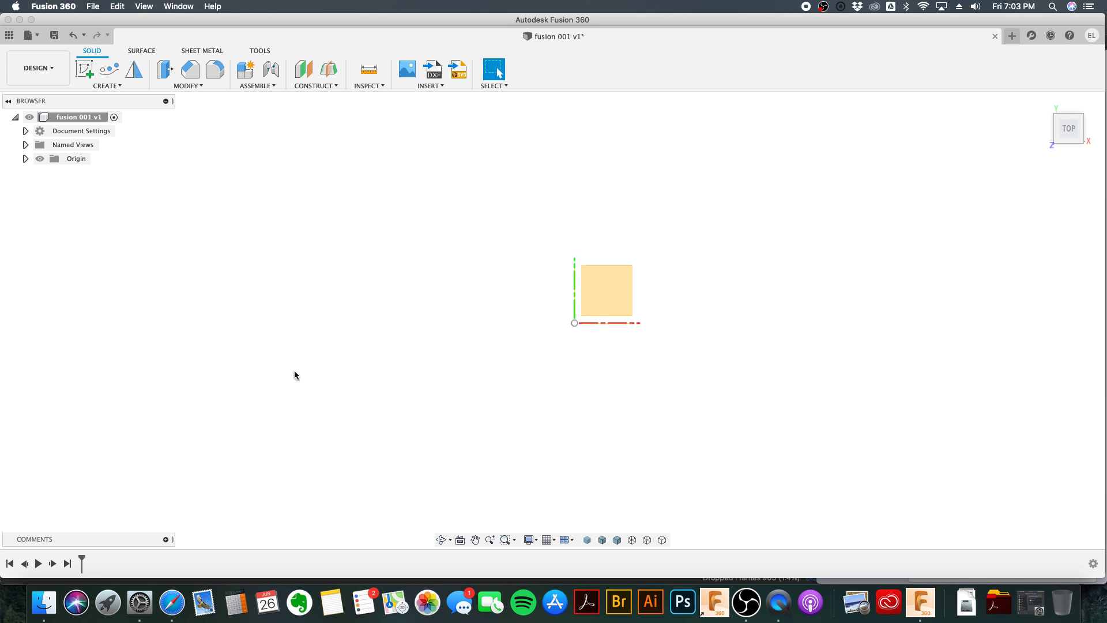
left_click(172, 602)
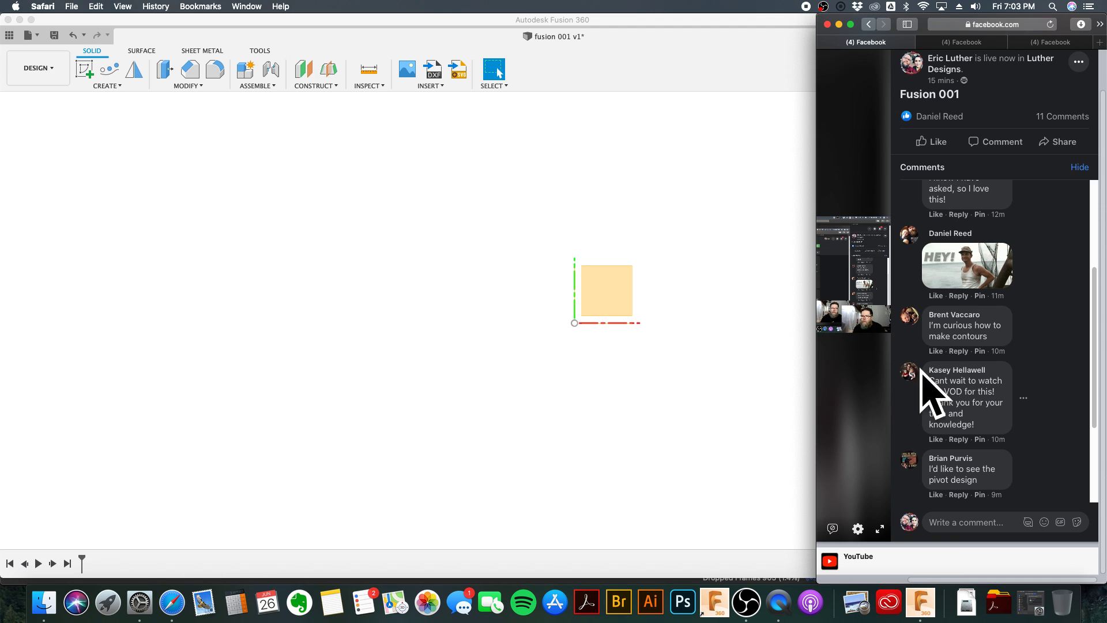
scroll(1040, 394, "up", 5)
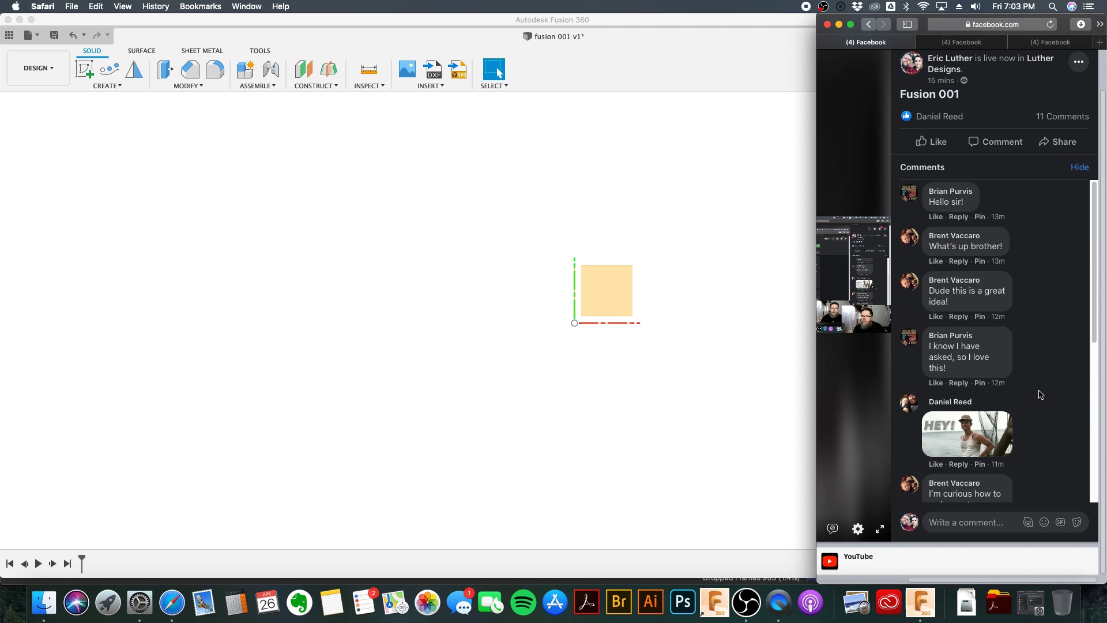
scroll(1040, 394, "down", 2)
scroll(1039, 392, "down", 2)
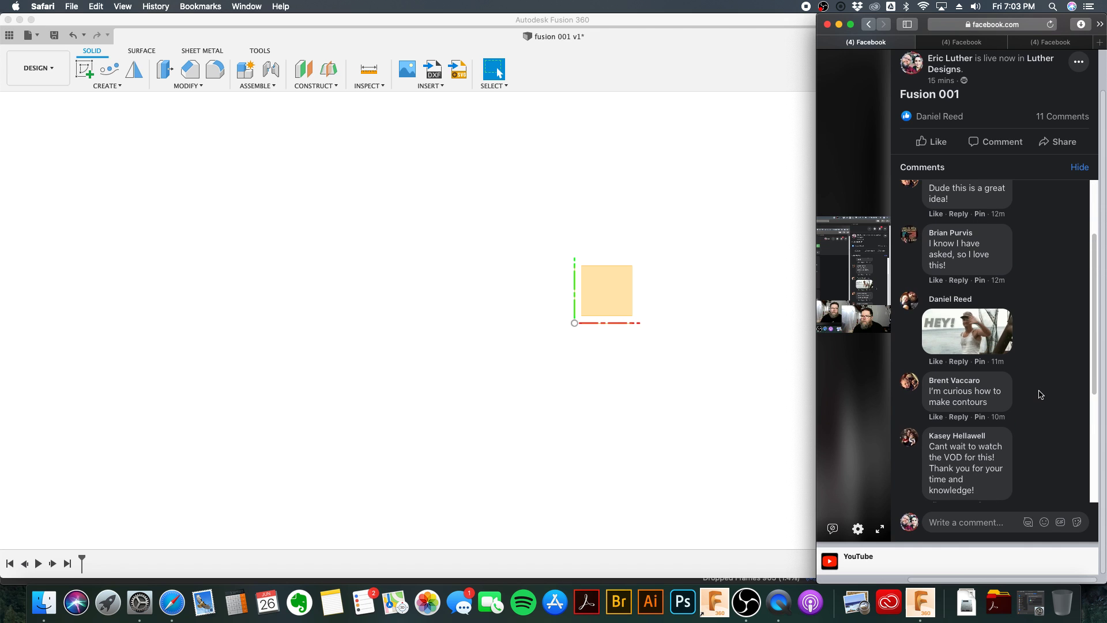
scroll(1044, 418, "down", 2)
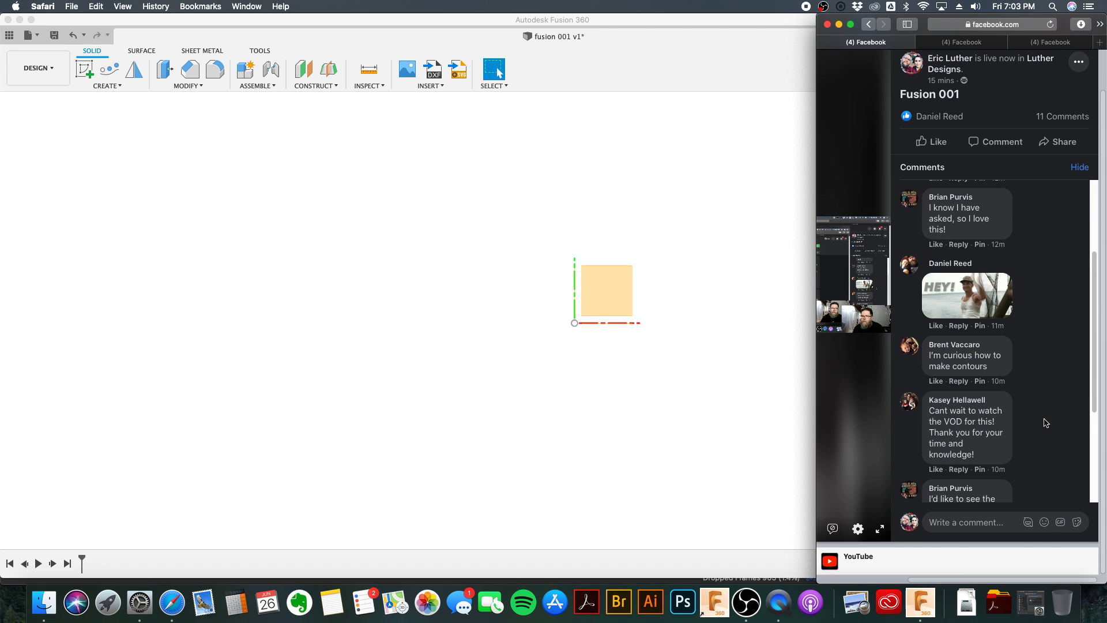
scroll(1046, 424, "down", 2)
scroll(1047, 426, "down", 6)
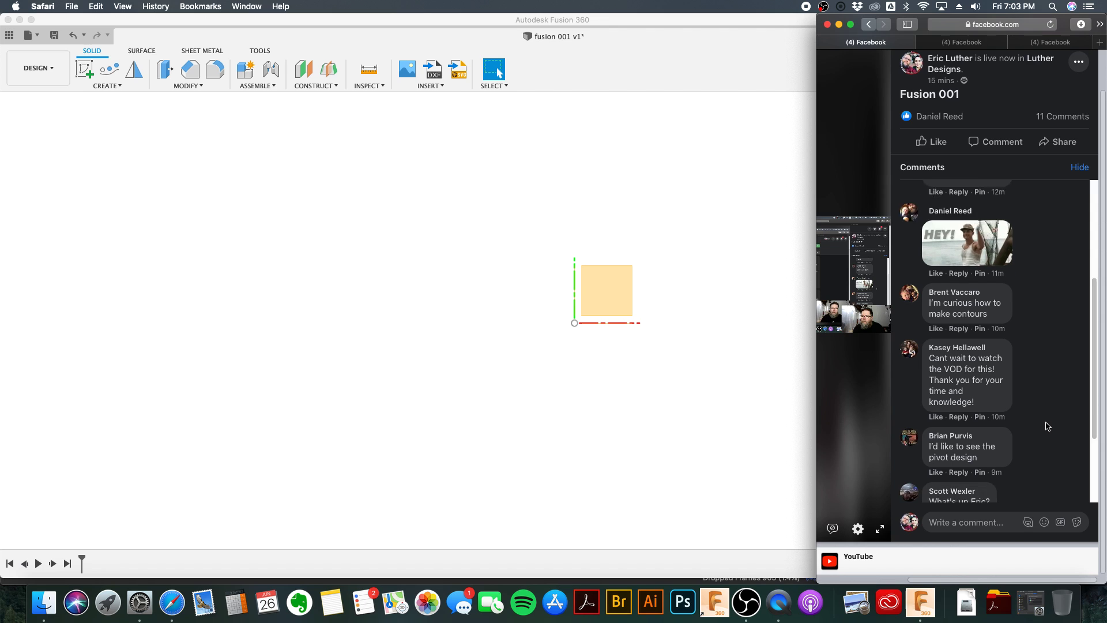
scroll(1048, 426, "down", 1)
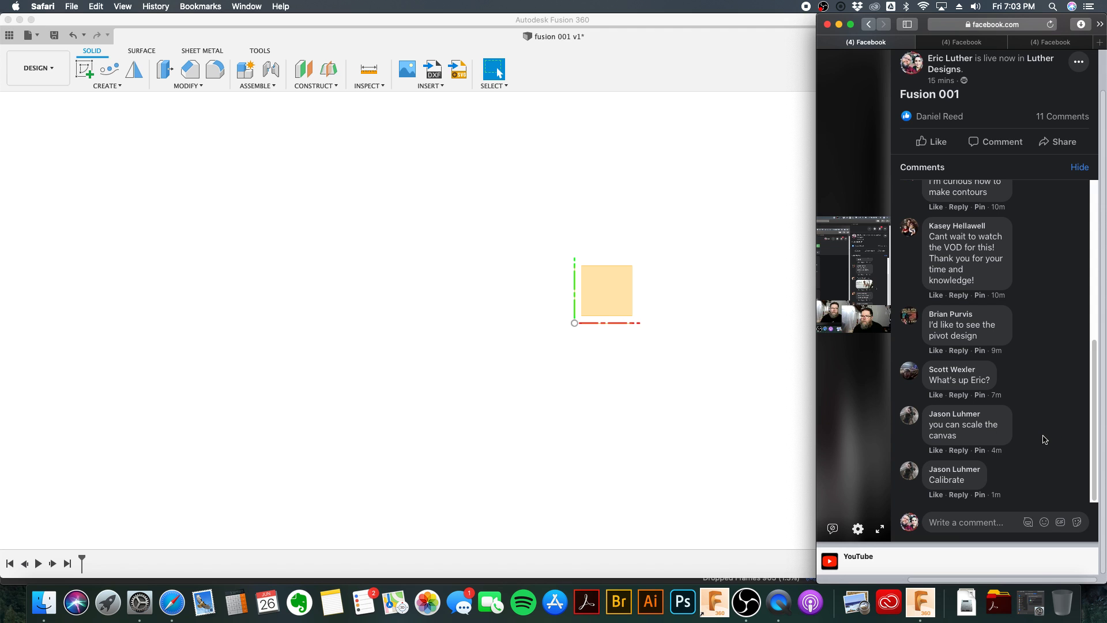
scroll(1043, 440, "up", 8)
scroll(1043, 441, "down", 5)
scroll(1042, 439, "up", 5)
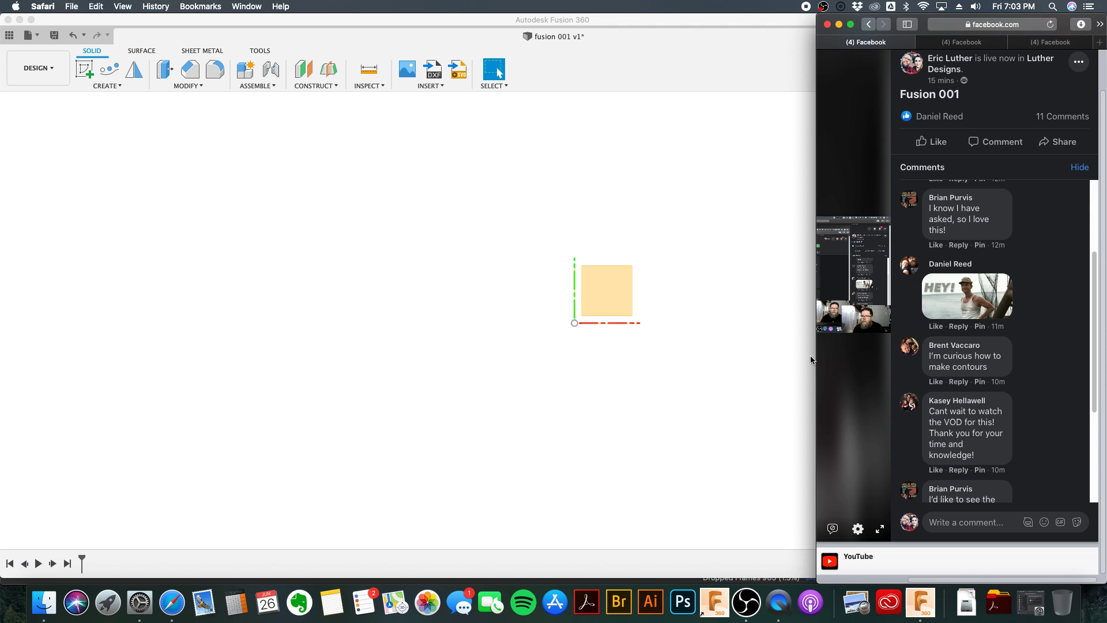
left_click(363, 350)
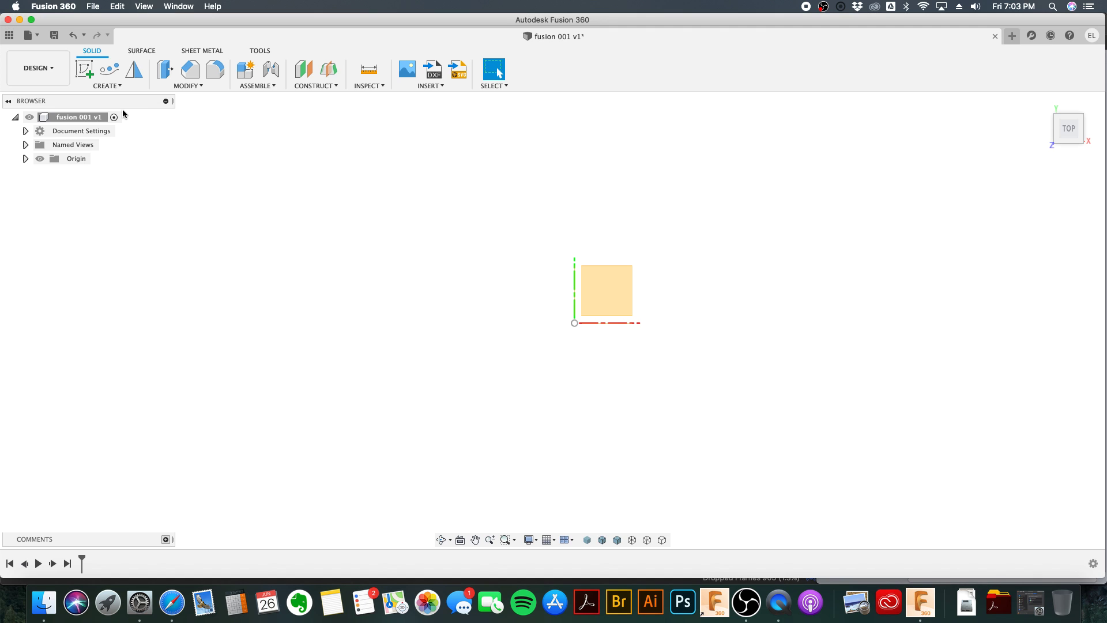
Step: Insert NessieOutline.png from the Dropbox/ELK folder as a canvas
left_click(408, 70)
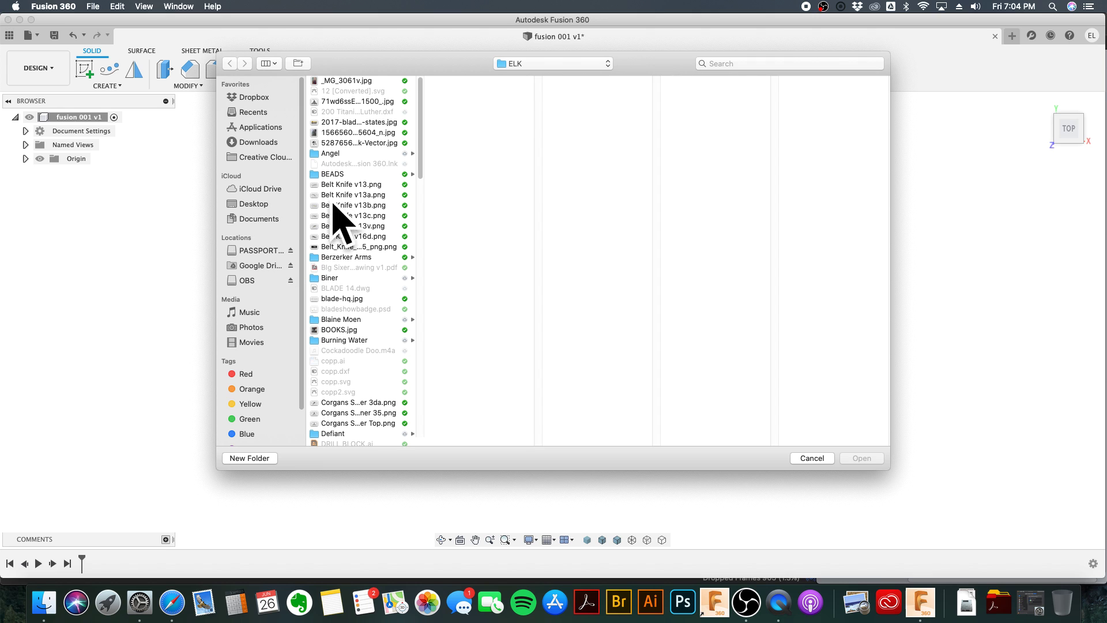
scroll(353, 341, "down", 5)
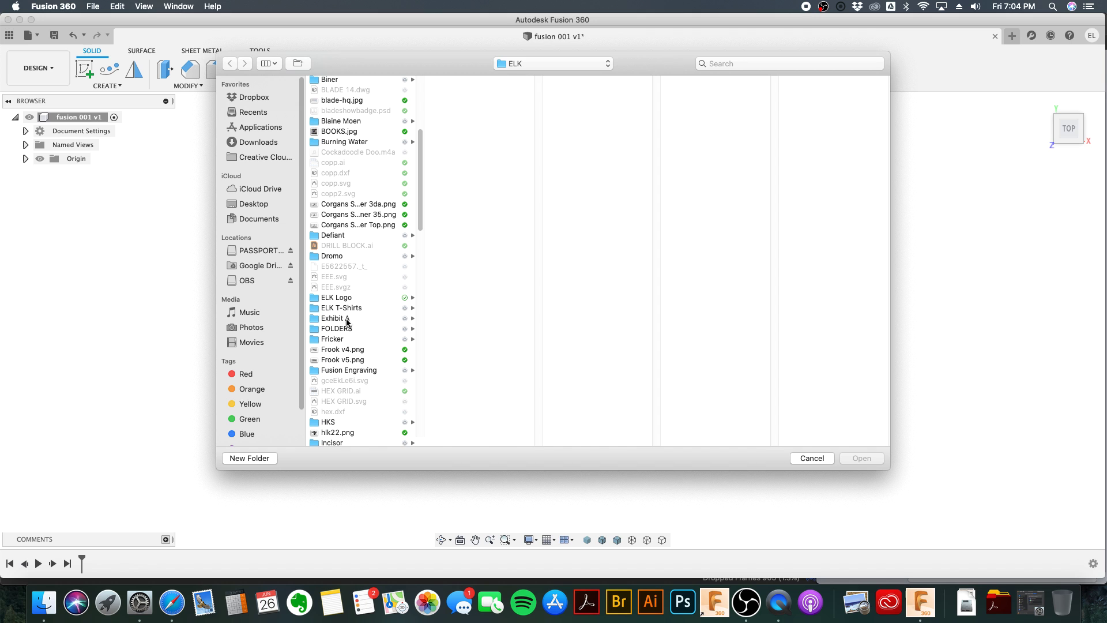
scroll(363, 327, "up", 5)
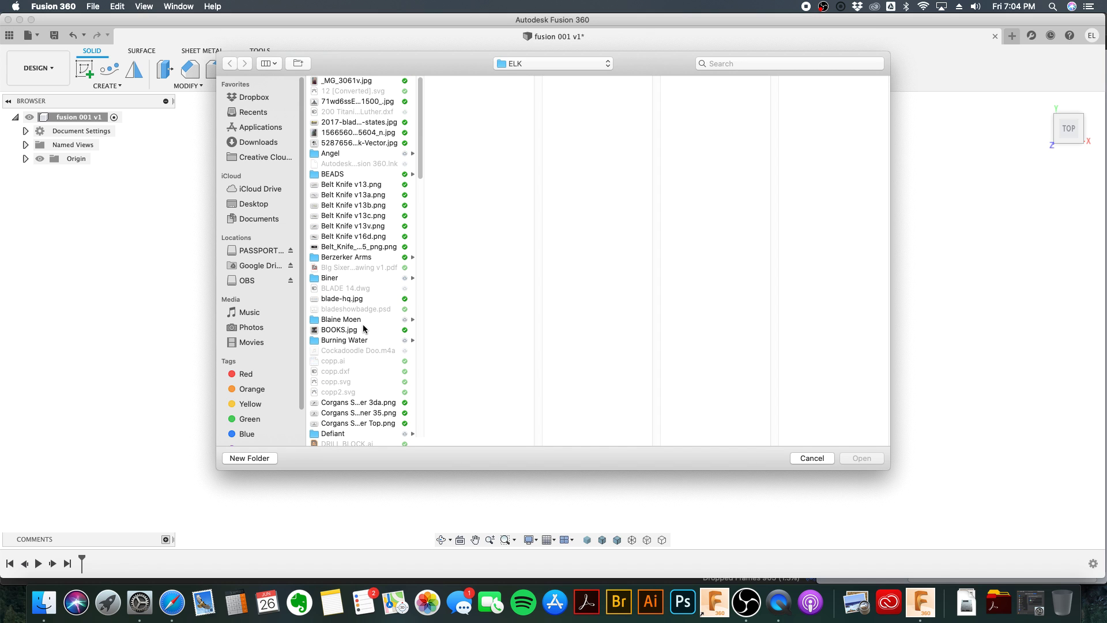
scroll(363, 329, "down", 20)
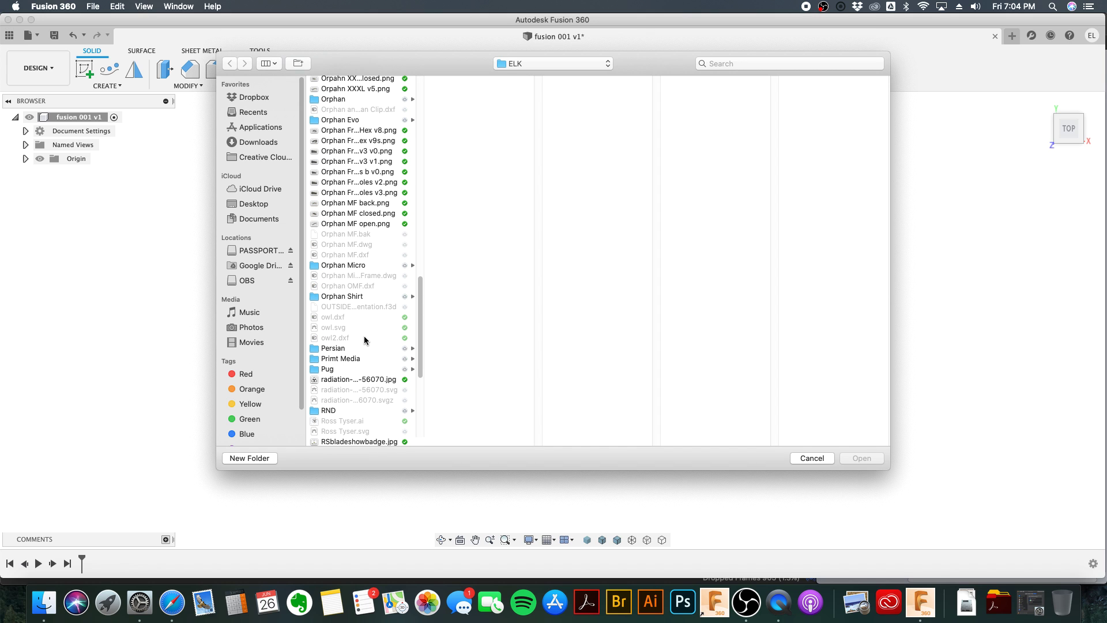
scroll(358, 322, "down", 5)
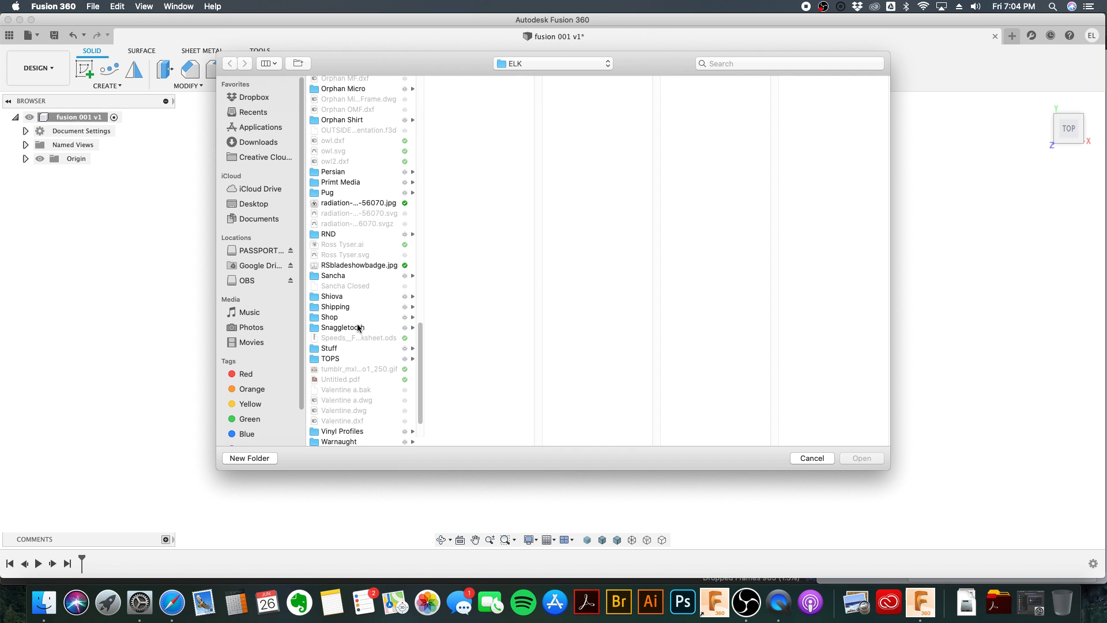
scroll(357, 326, "up", 6)
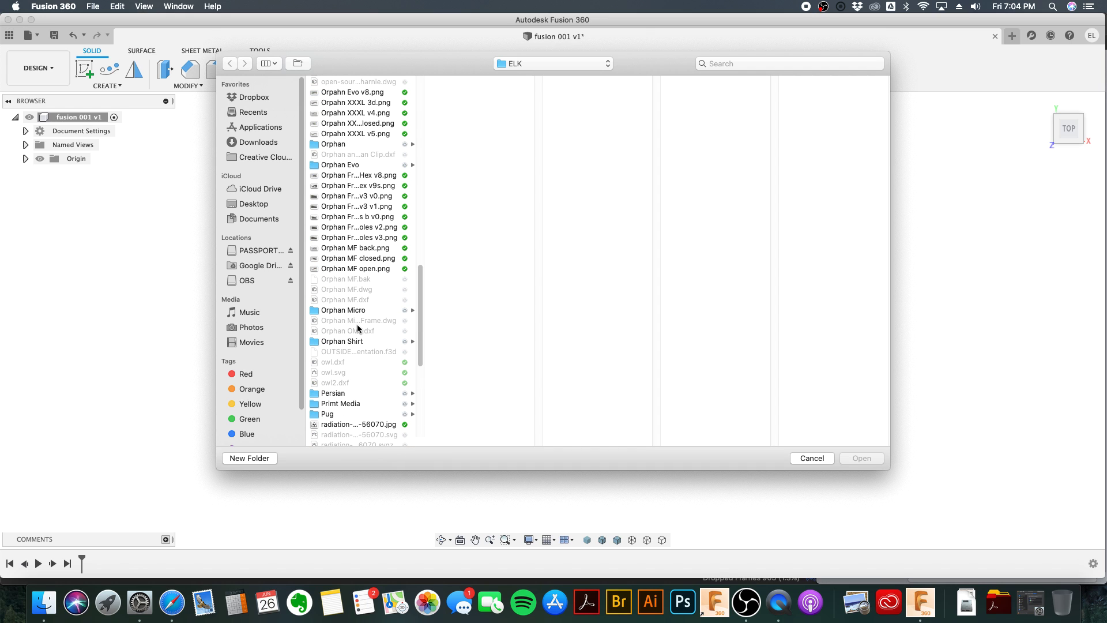
left_click(259, 99)
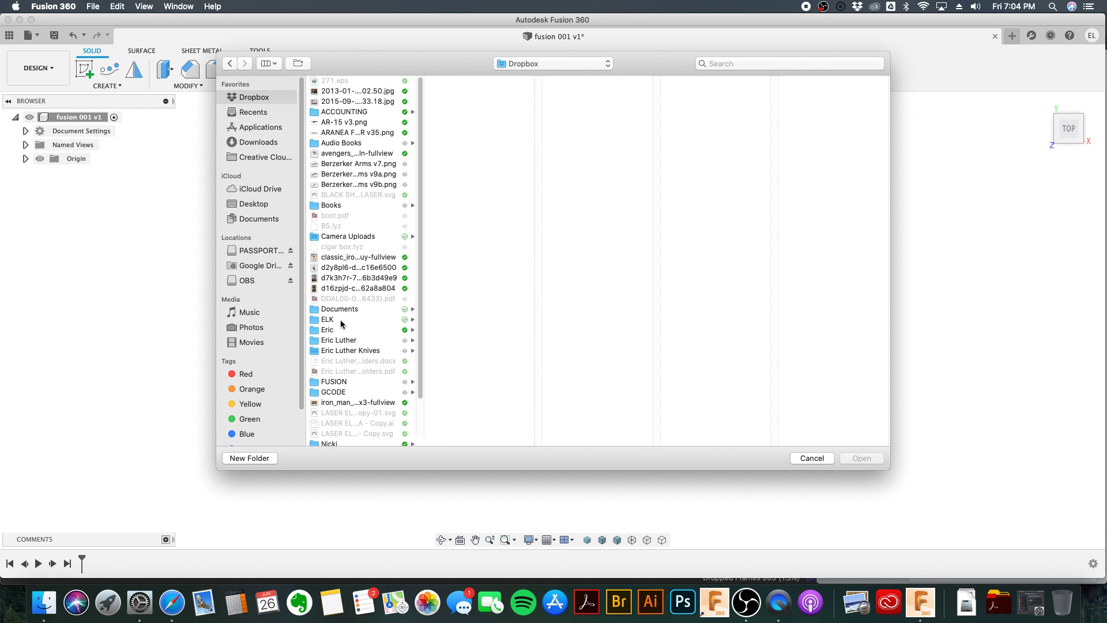
left_click(341, 320)
scroll(487, 361, "down", 15)
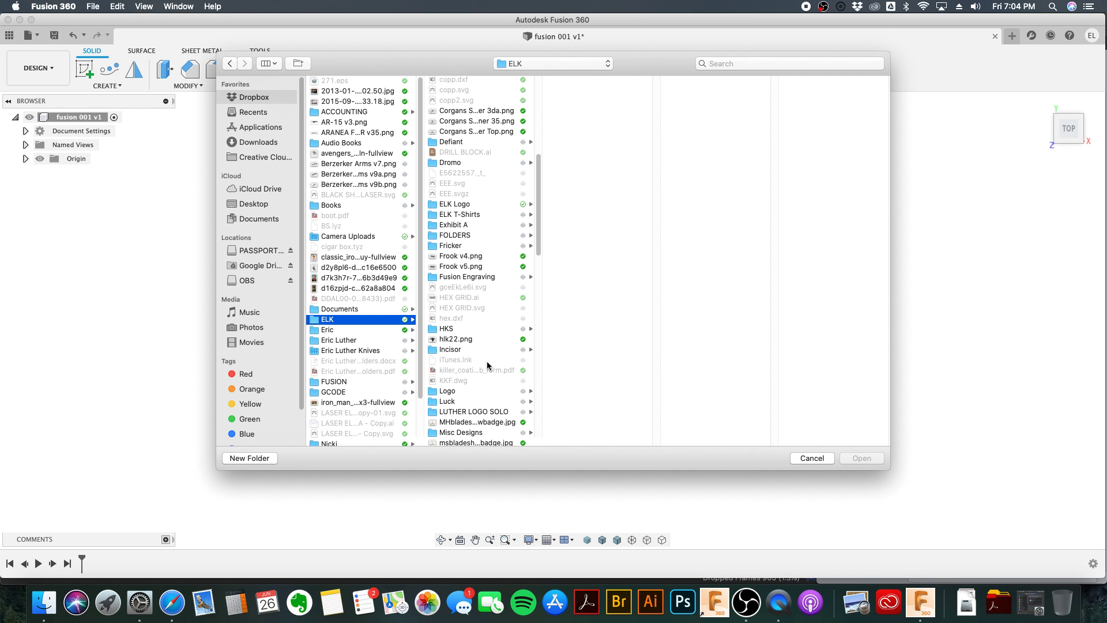
scroll(487, 363, "down", 10)
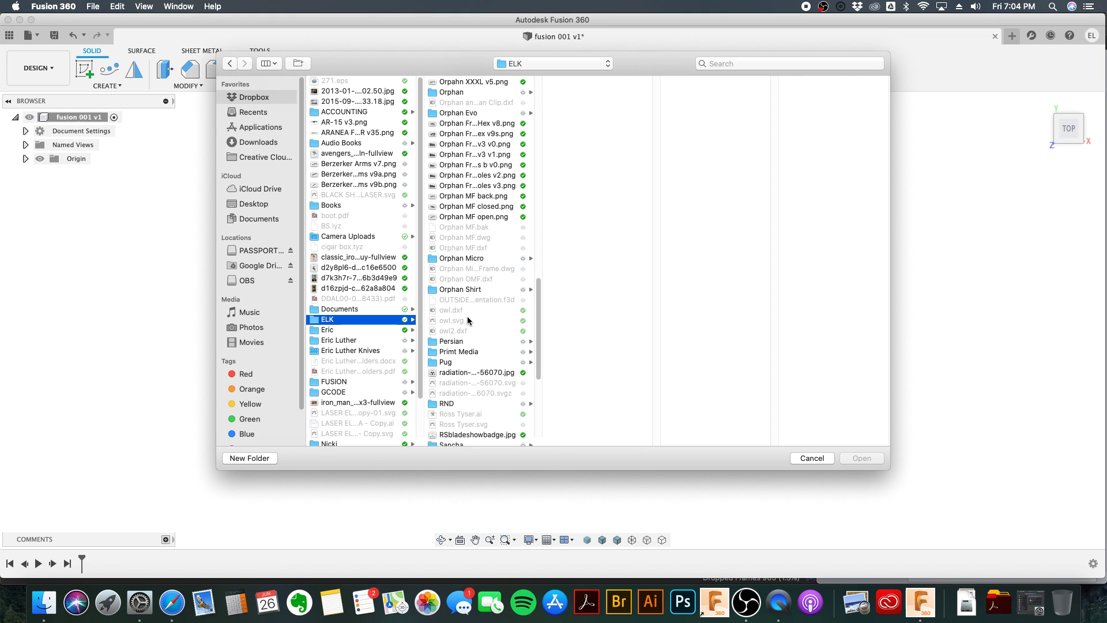
scroll(467, 316, "down", 3)
scroll(466, 316, "up", 10)
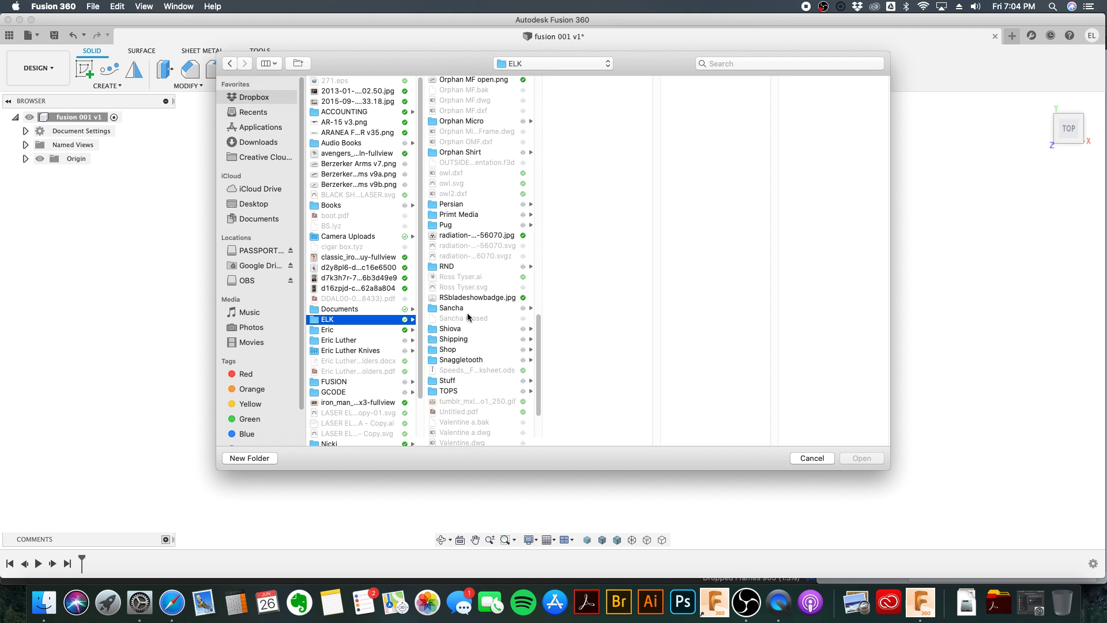
left_click(480, 247)
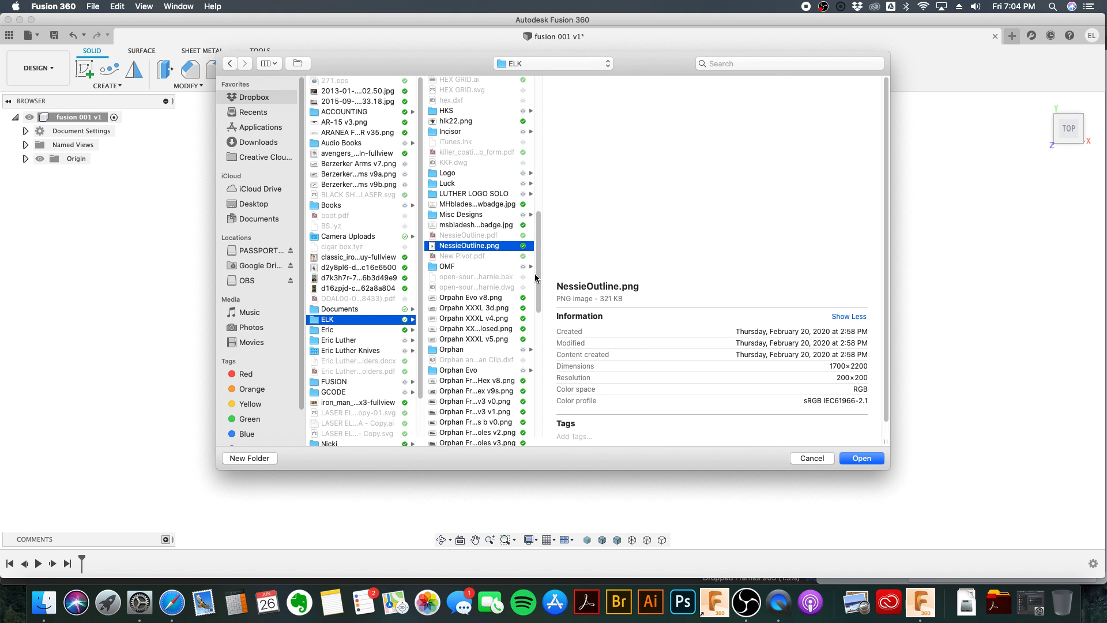
left_click(872, 457)
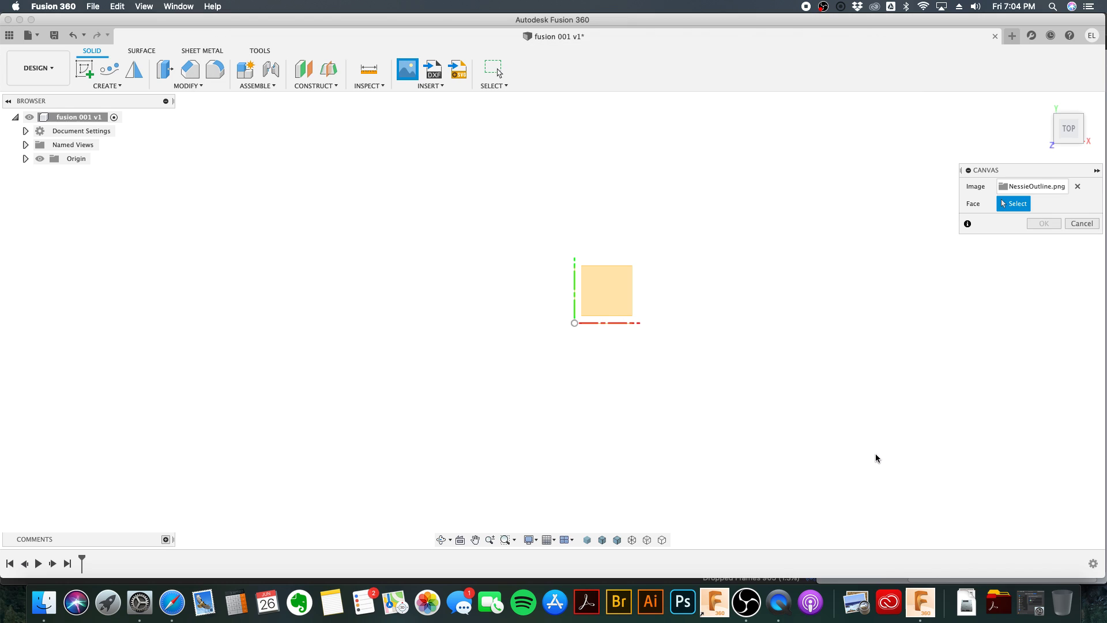
Step: Attach the canvas to the XY plane, scale it to 5.642, and confirm the placement
left_click(593, 278)
left_click_drag(602, 304, 965, 339)
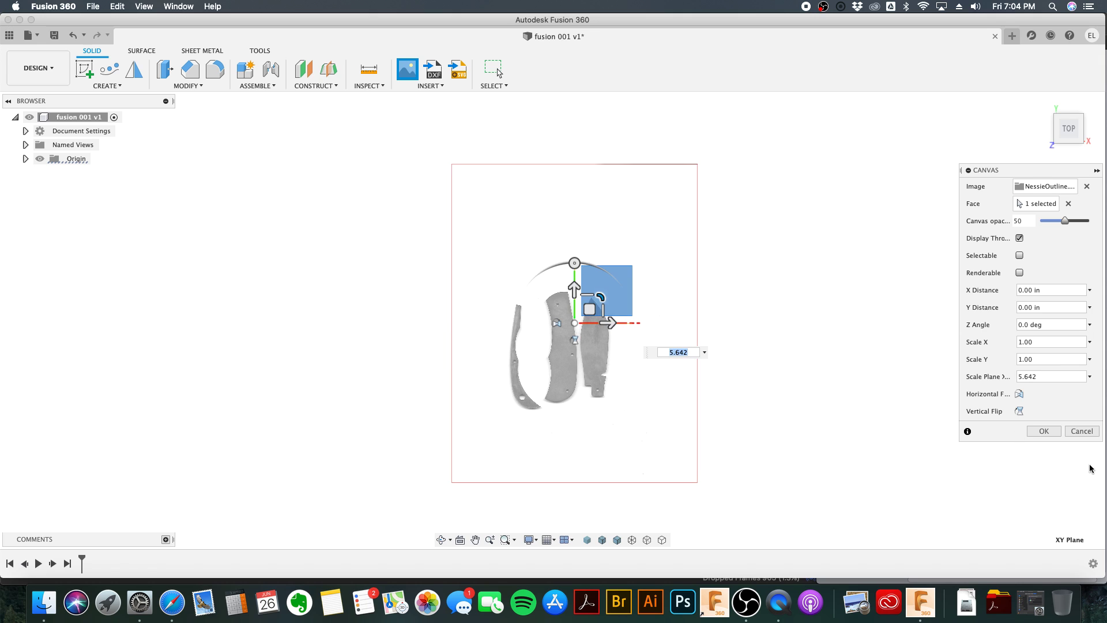
left_click(1043, 431)
right_click(101, 187)
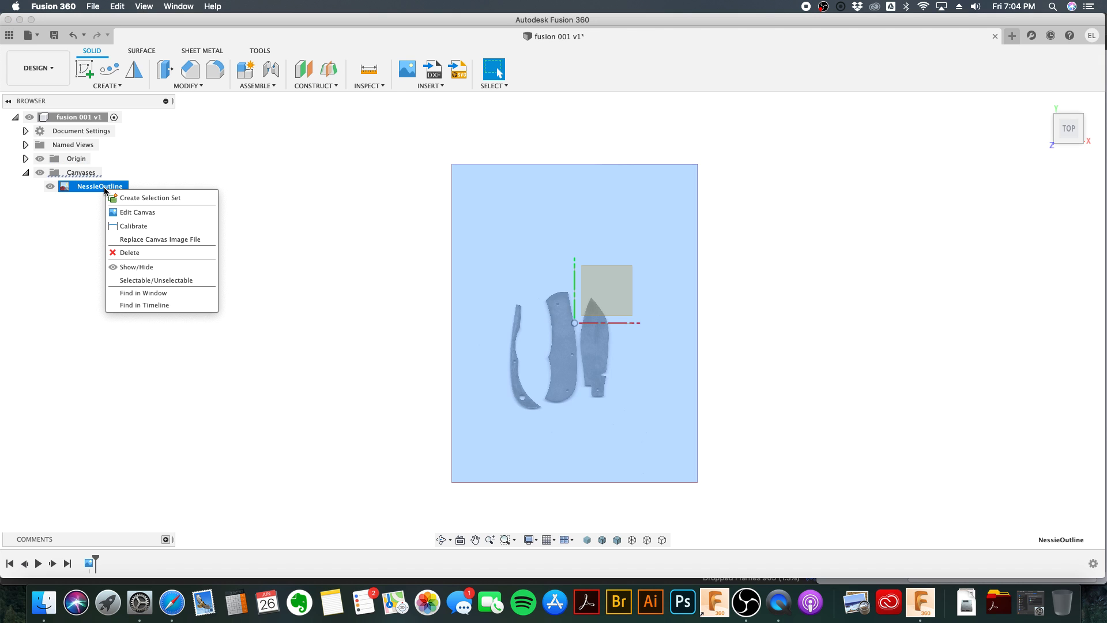
left_click(128, 223)
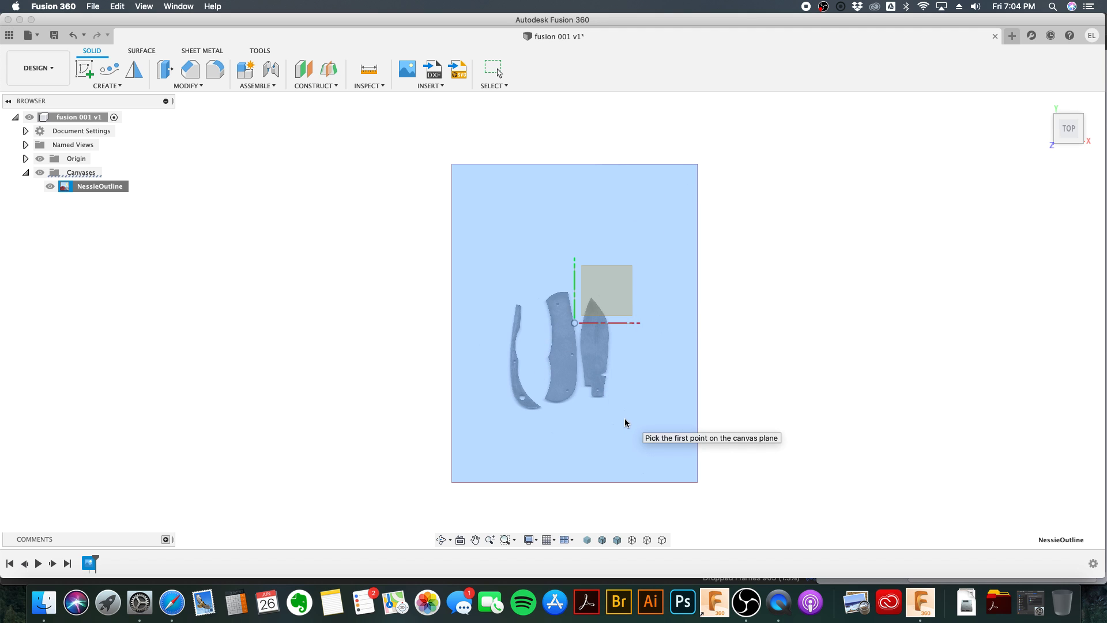
left_click(588, 419)
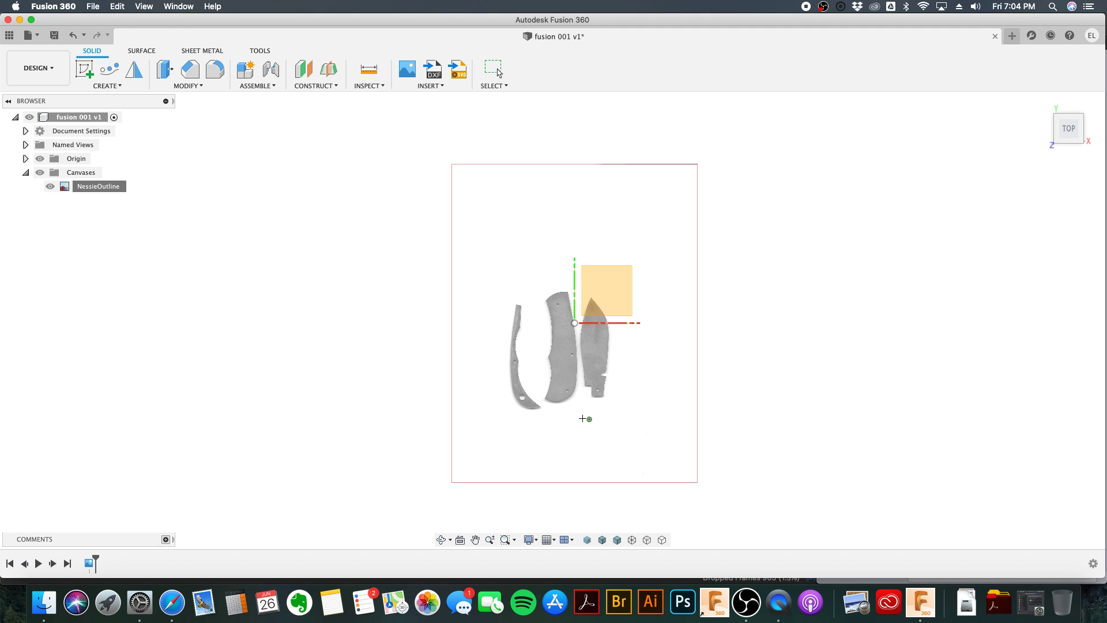
left_click(616, 448)
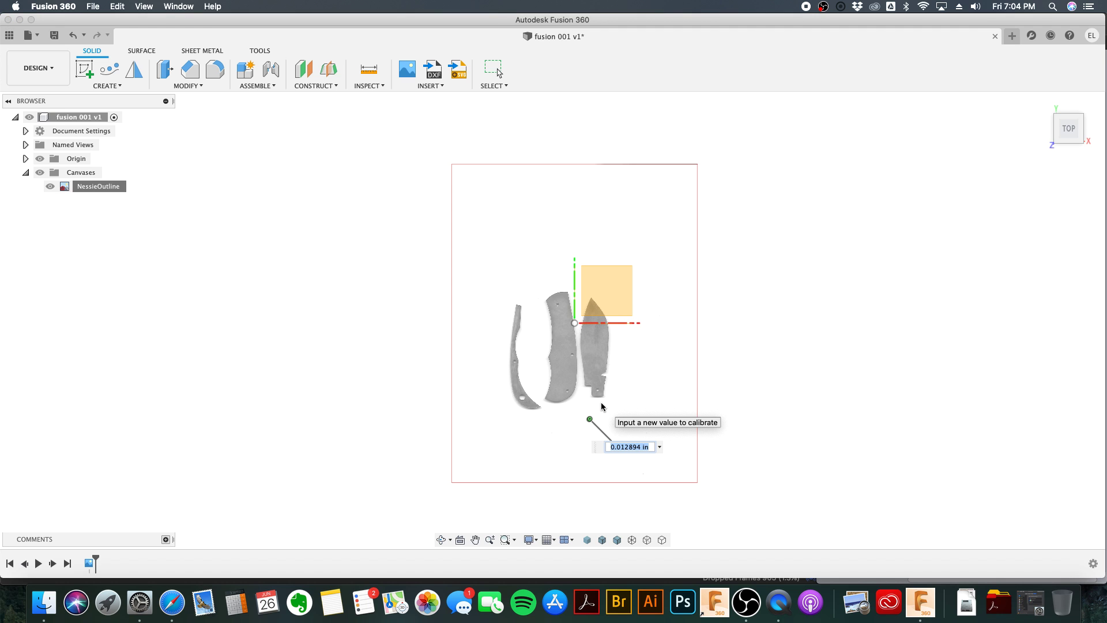
scroll(603, 418, "up", 2)
scroll(596, 415, "up", 2)
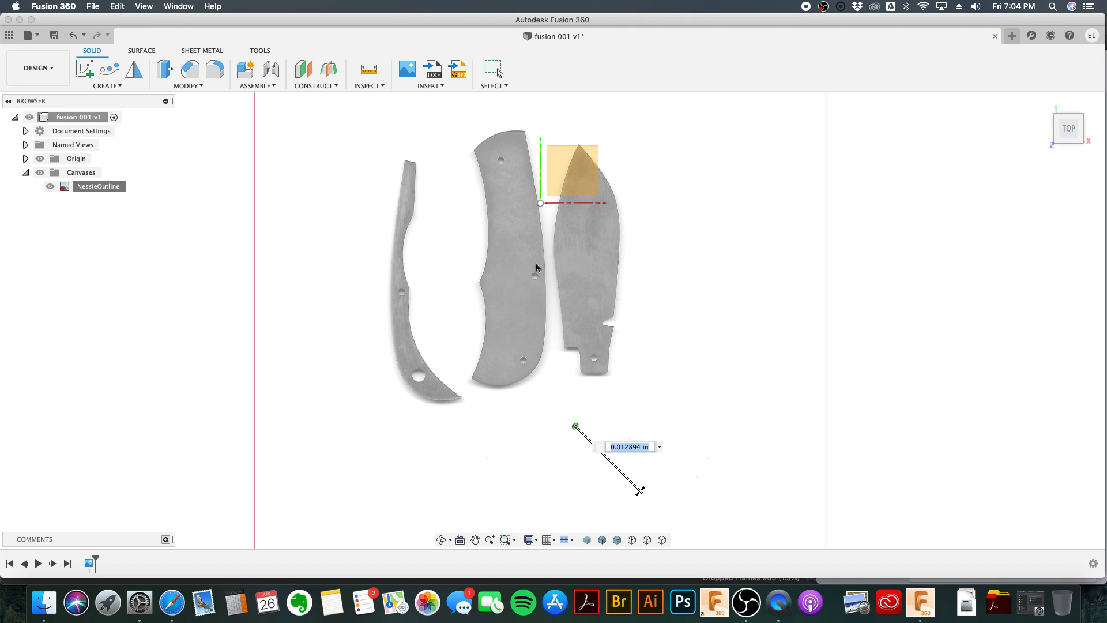
scroll(604, 383, "up", 3)
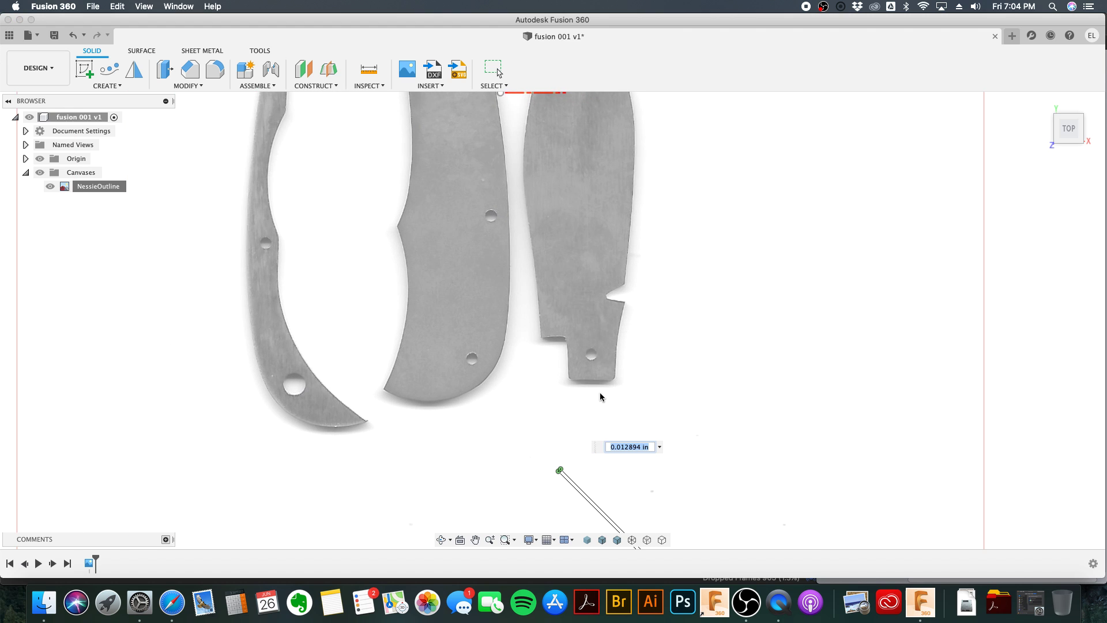
key("Escape")
scroll(605, 388, "up", 5)
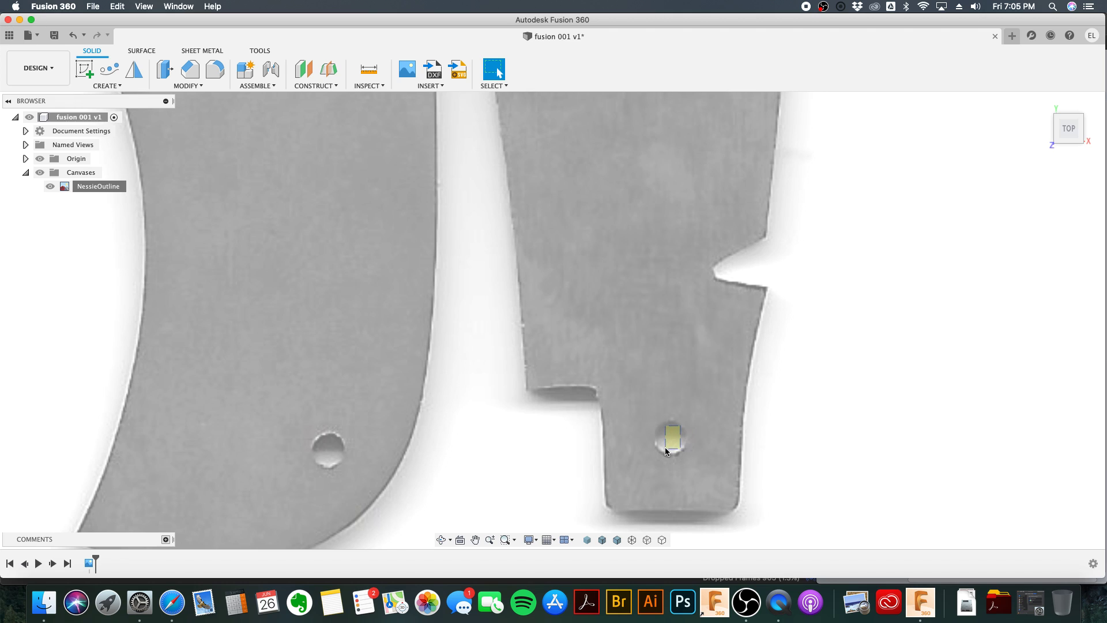
left_click(112, 187)
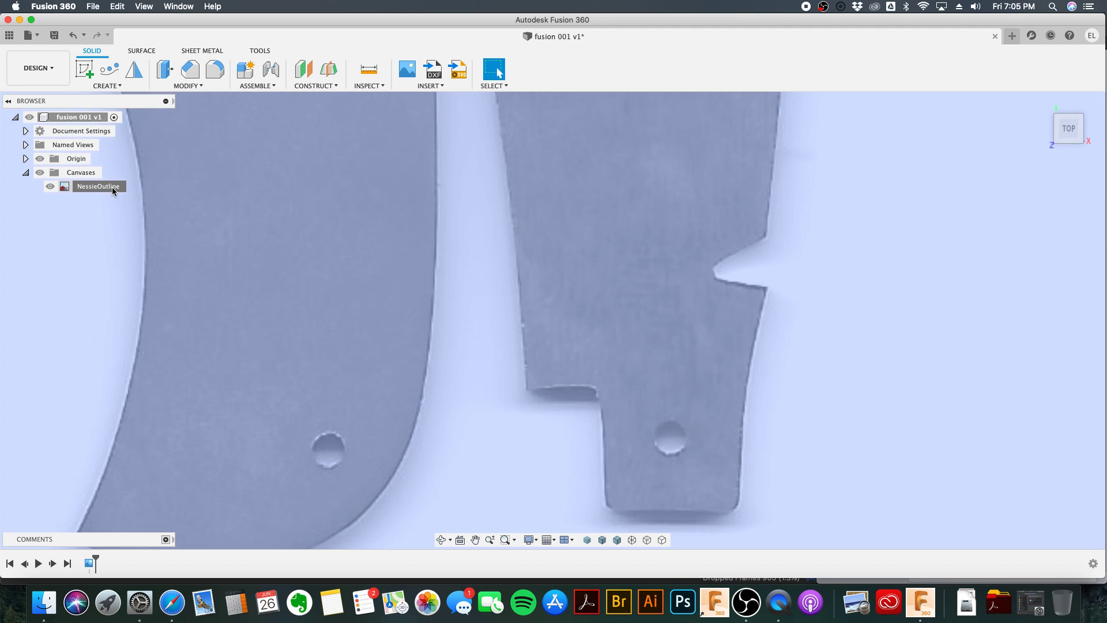
right_click(113, 189)
left_click(142, 227)
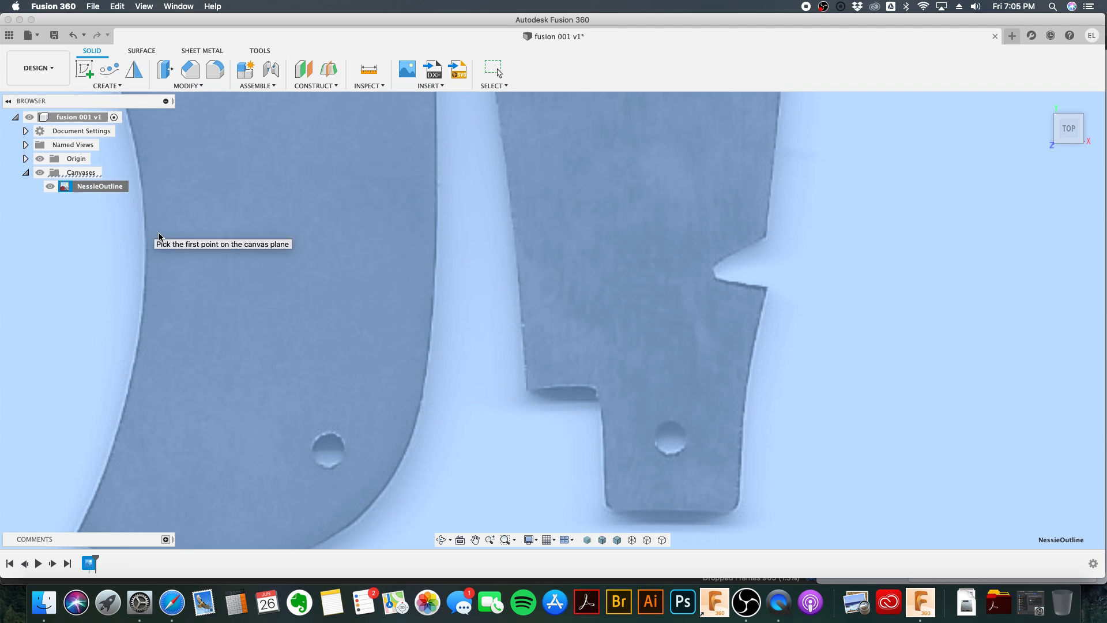
left_click(670, 424)
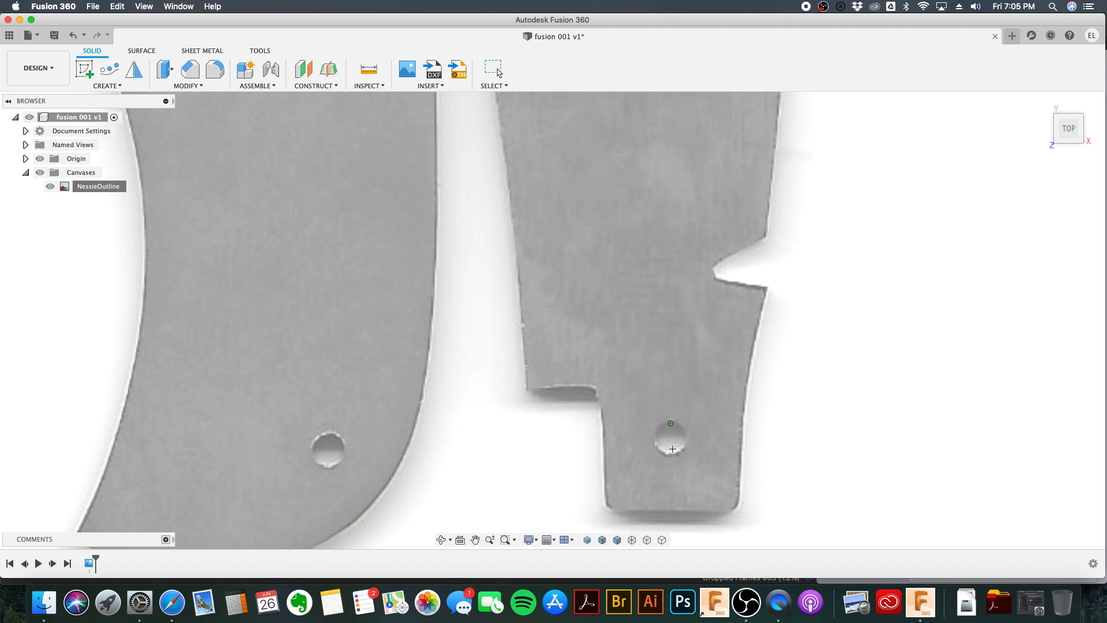
left_click(671, 454)
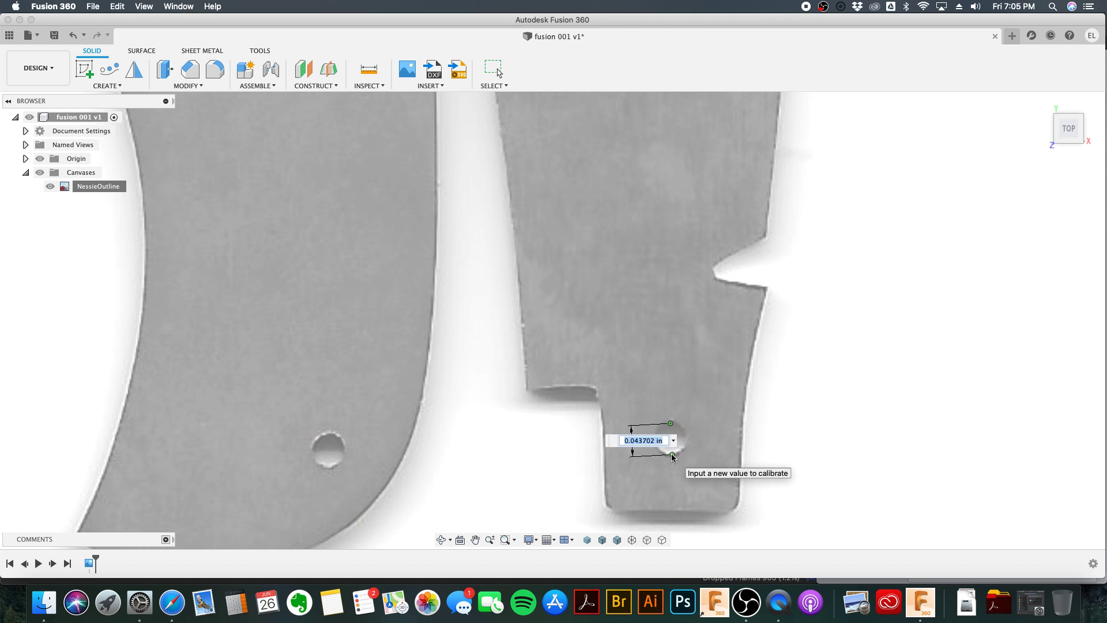
scroll(741, 432, "down", 5)
scroll(742, 437, "down", 1)
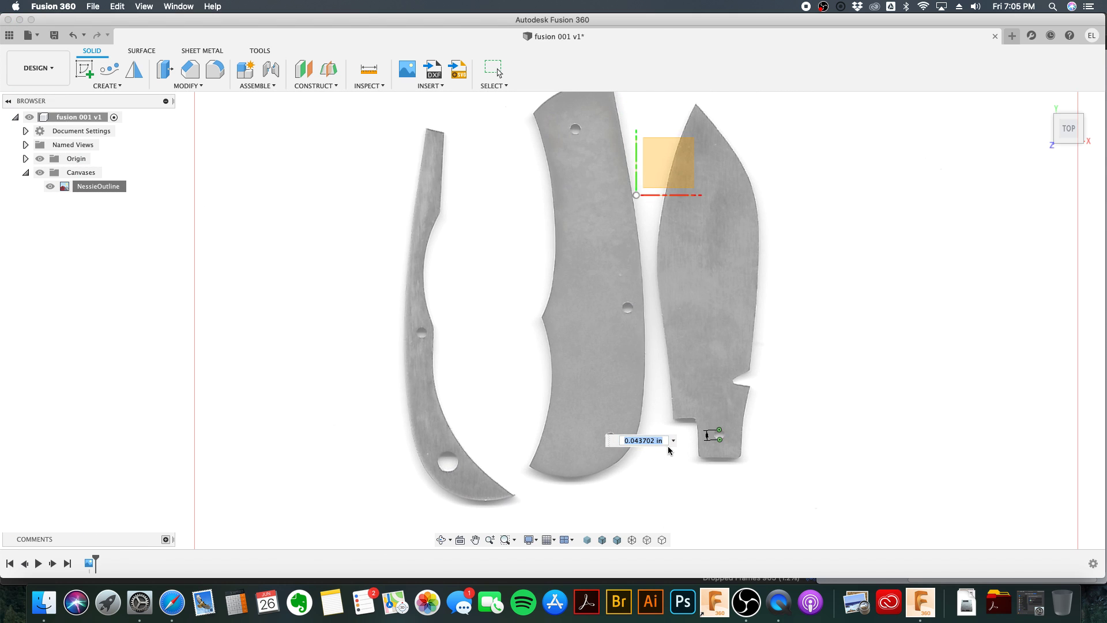
type(".18")
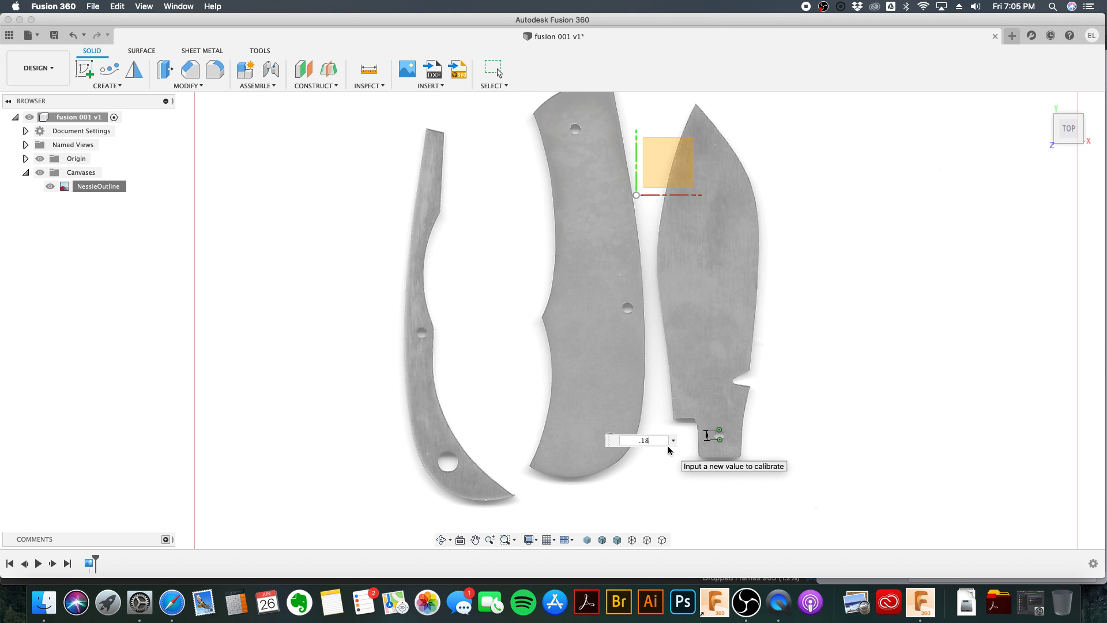
key("Return")
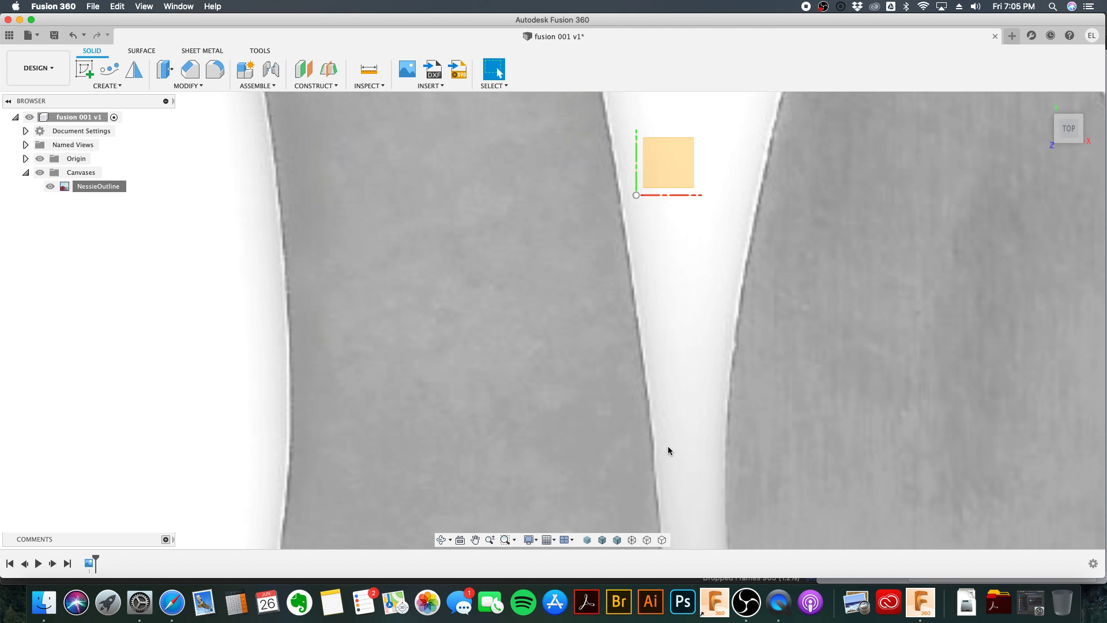
scroll(667, 445, "down", 3)
scroll(840, 469, "down", 5)
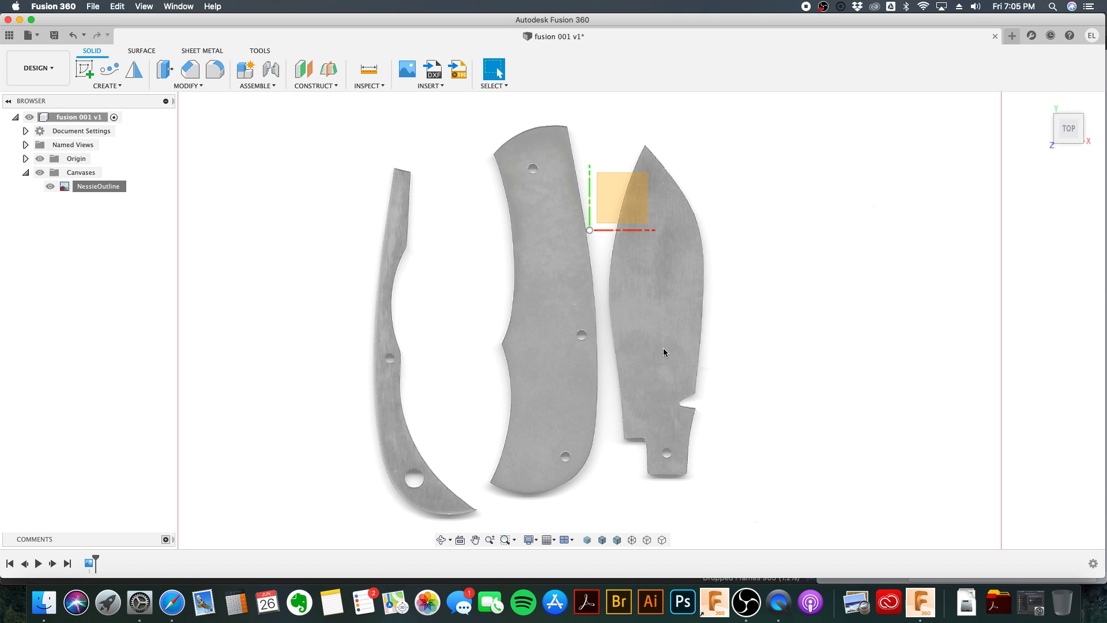
left_click(73, 35)
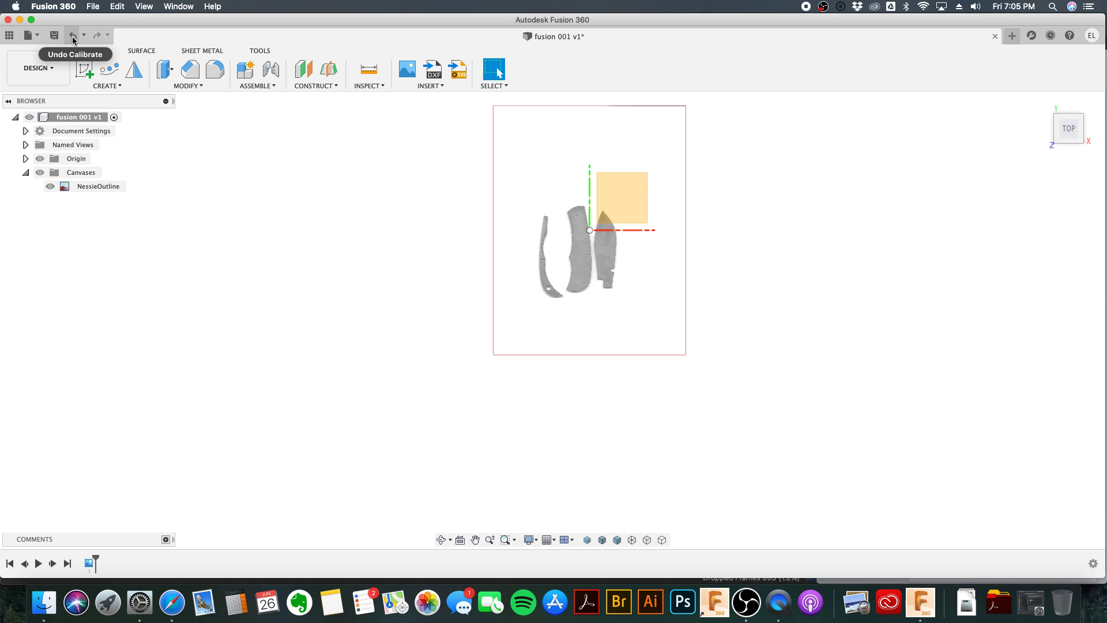
Step: Calibrate the NessieOutline canvas so the distance across the hole is .187
right_click(95, 188)
left_click(88, 189)
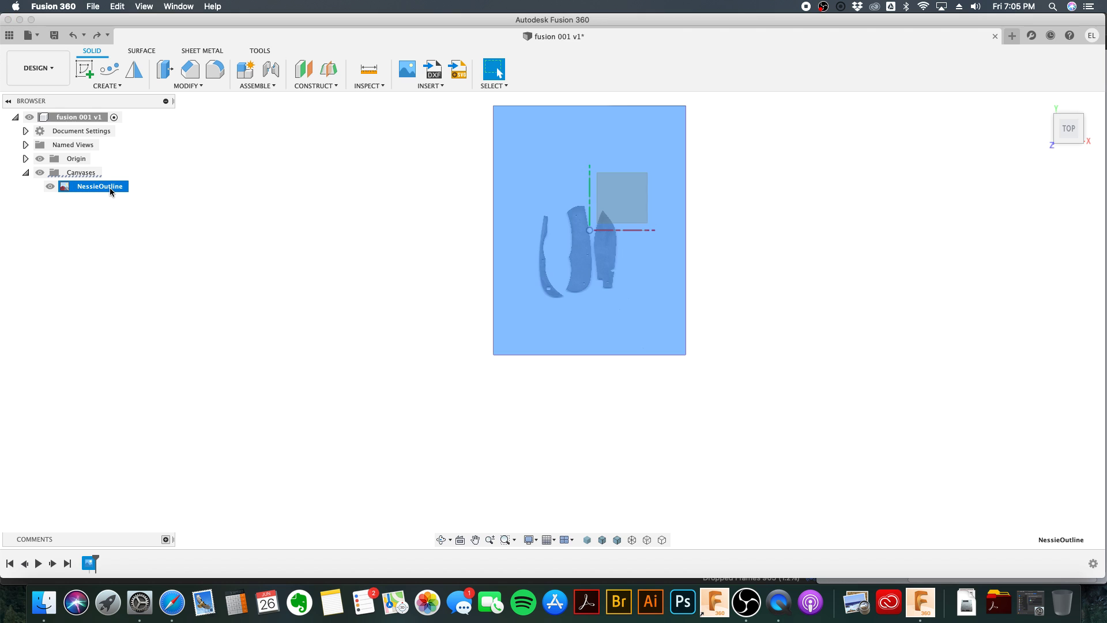
right_click(109, 188)
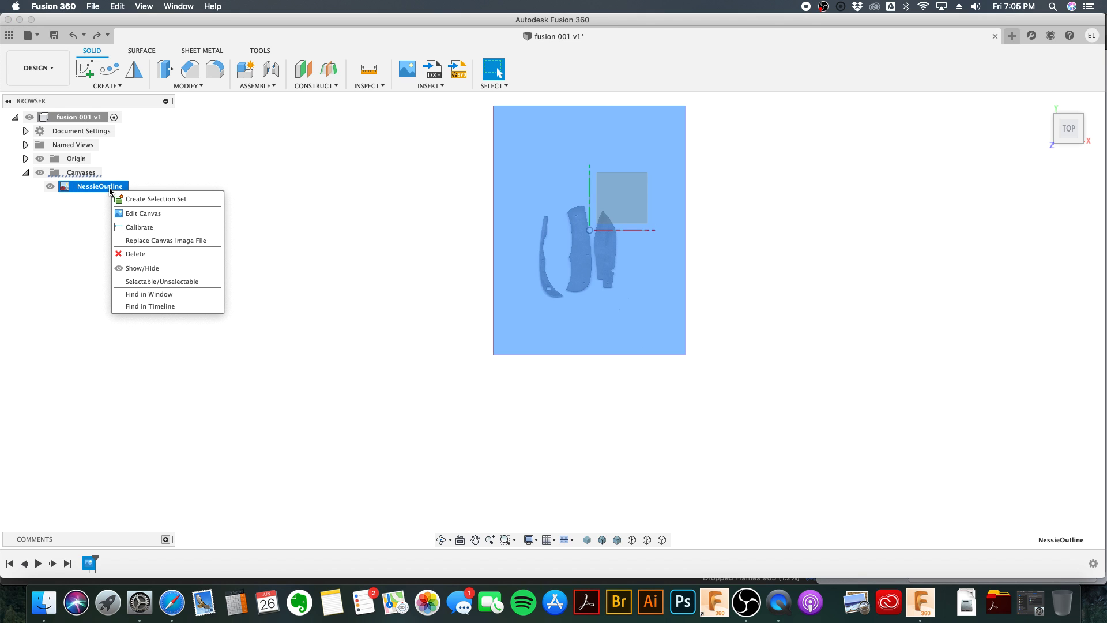
left_click(164, 227)
scroll(656, 266, "up", 10)
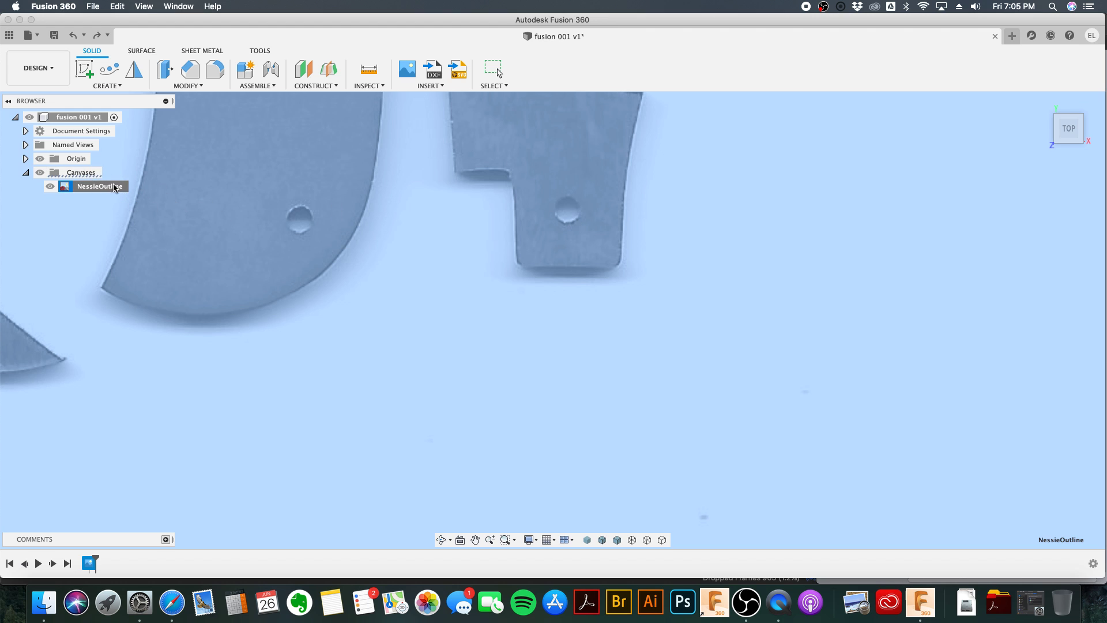
scroll(593, 205, "up", 8)
left_click(617, 183)
left_click(623, 291)
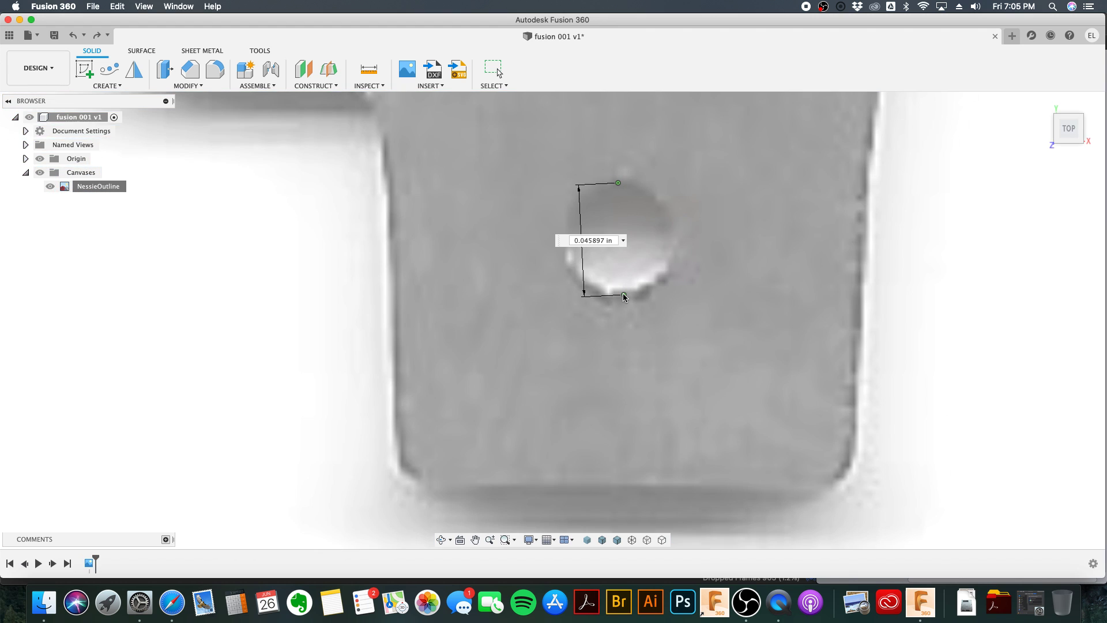
type(".187")
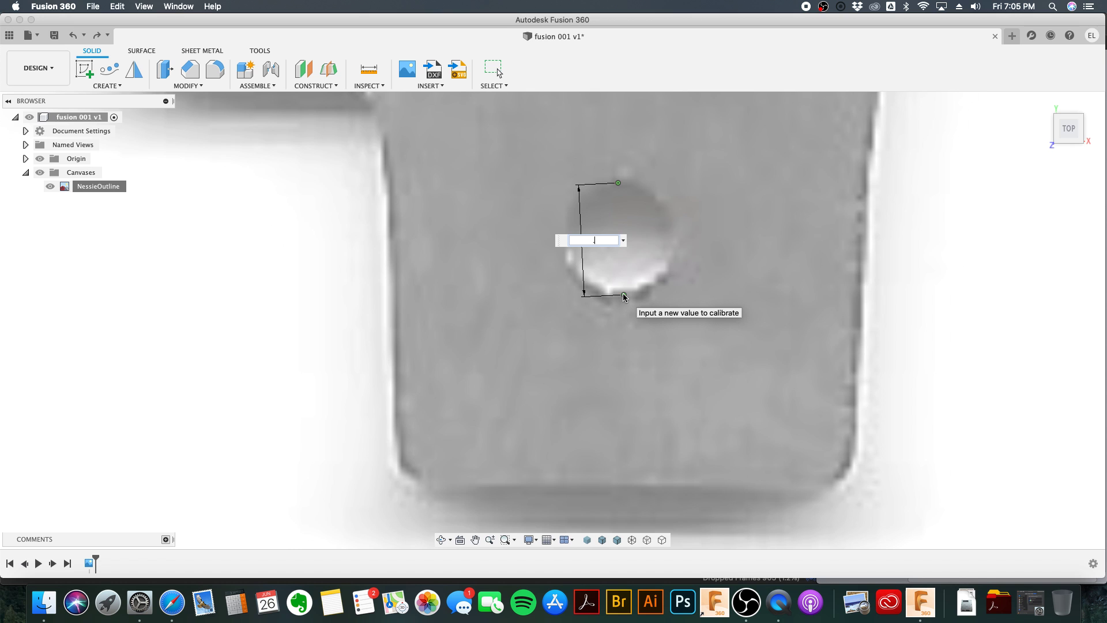
key("Return")
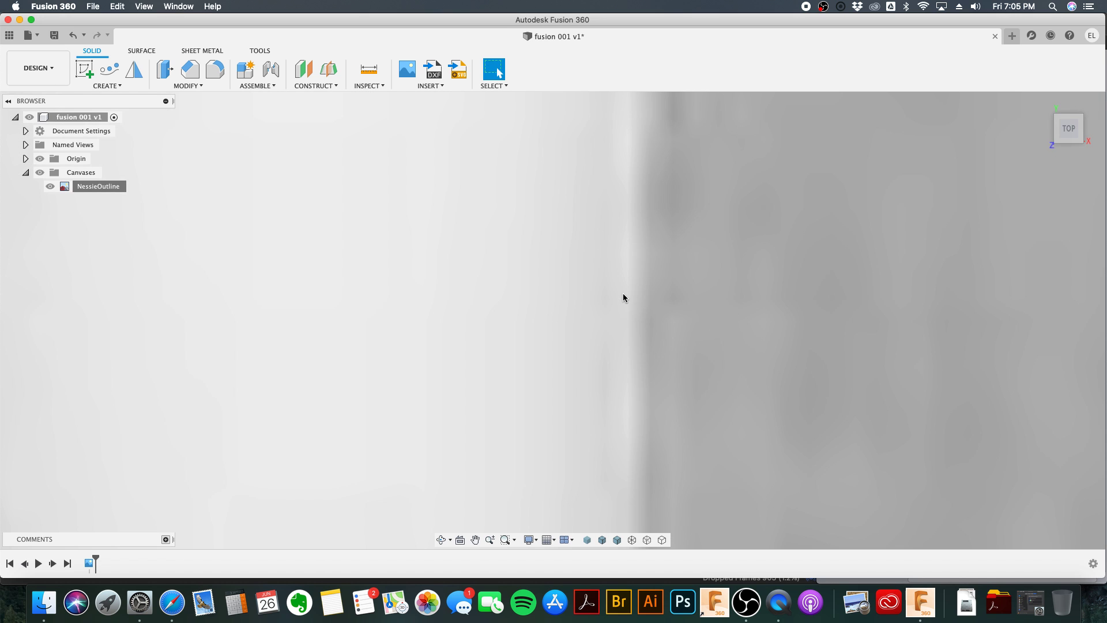
Step: Save a new version of the design, hide the canvas, and switch to the live-stream comments
scroll(623, 293, "down", 10)
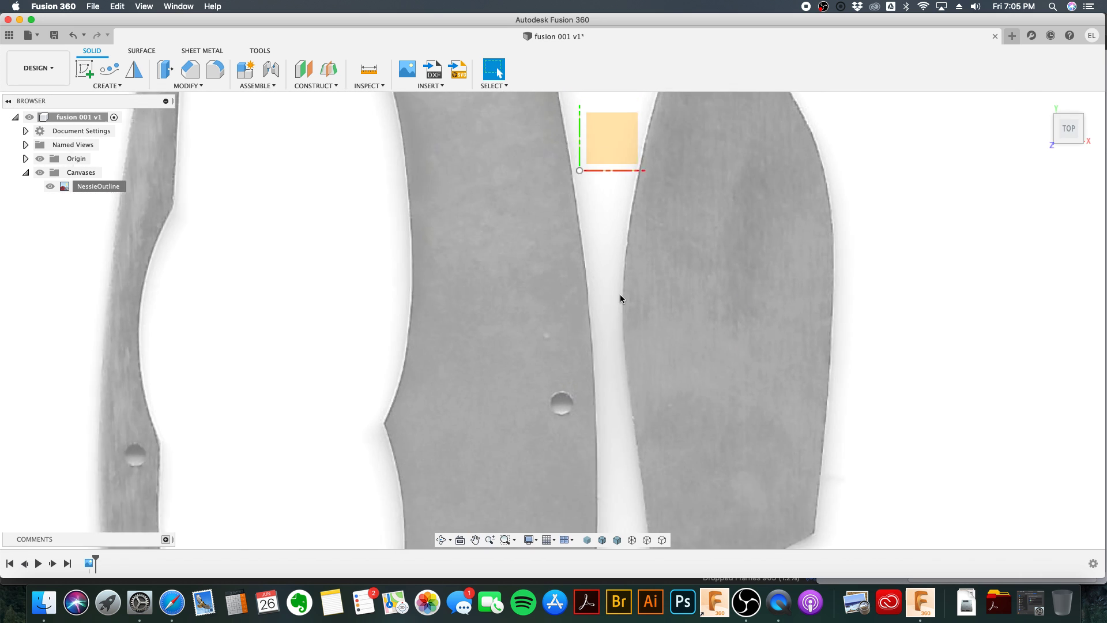
scroll(621, 299, "down", 10)
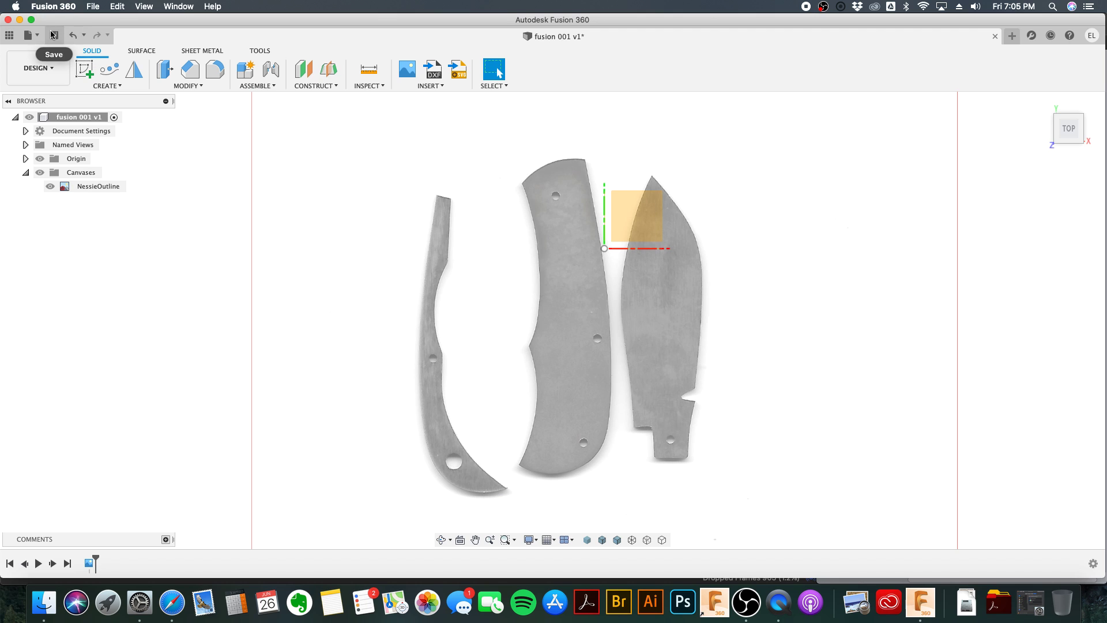
left_click(53, 35)
left_click(578, 300)
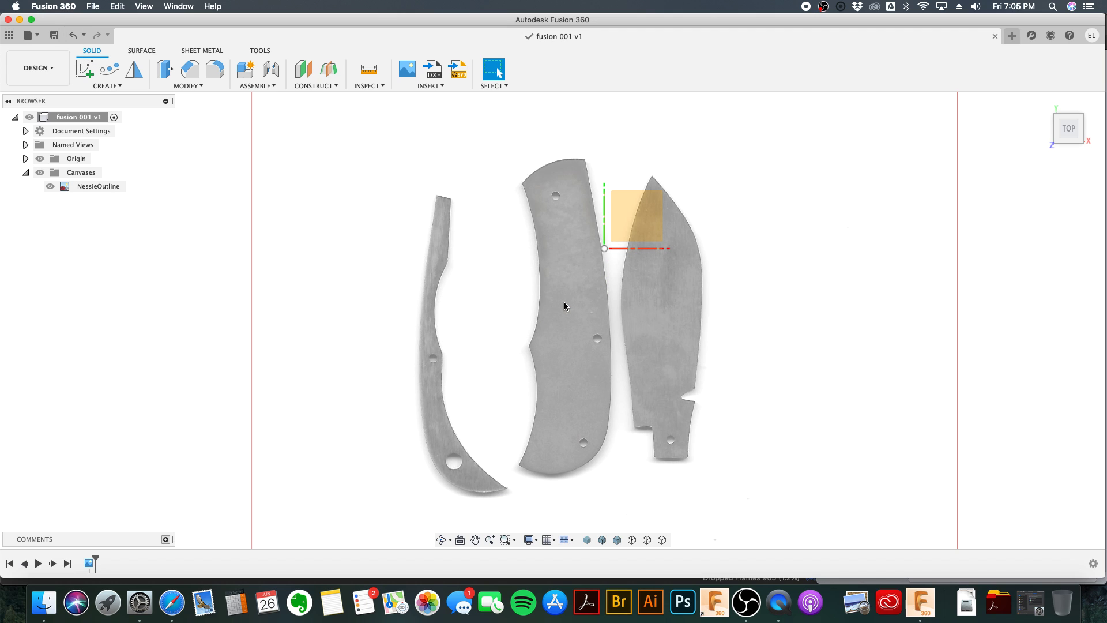
left_click(40, 173)
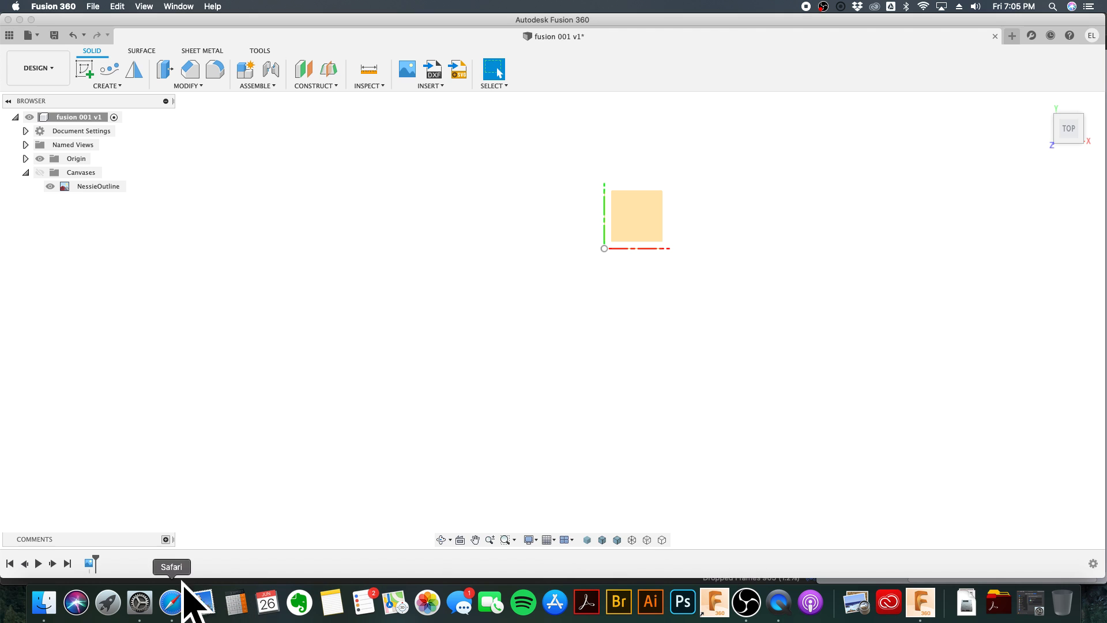
left_click(172, 603)
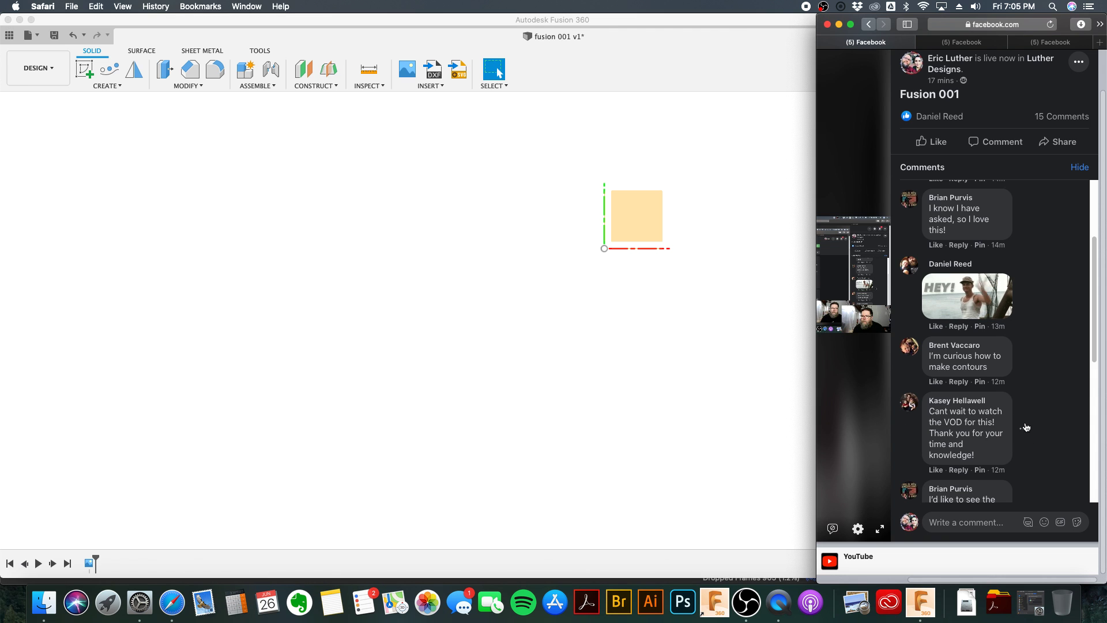
scroll(1024, 426, "down", 10)
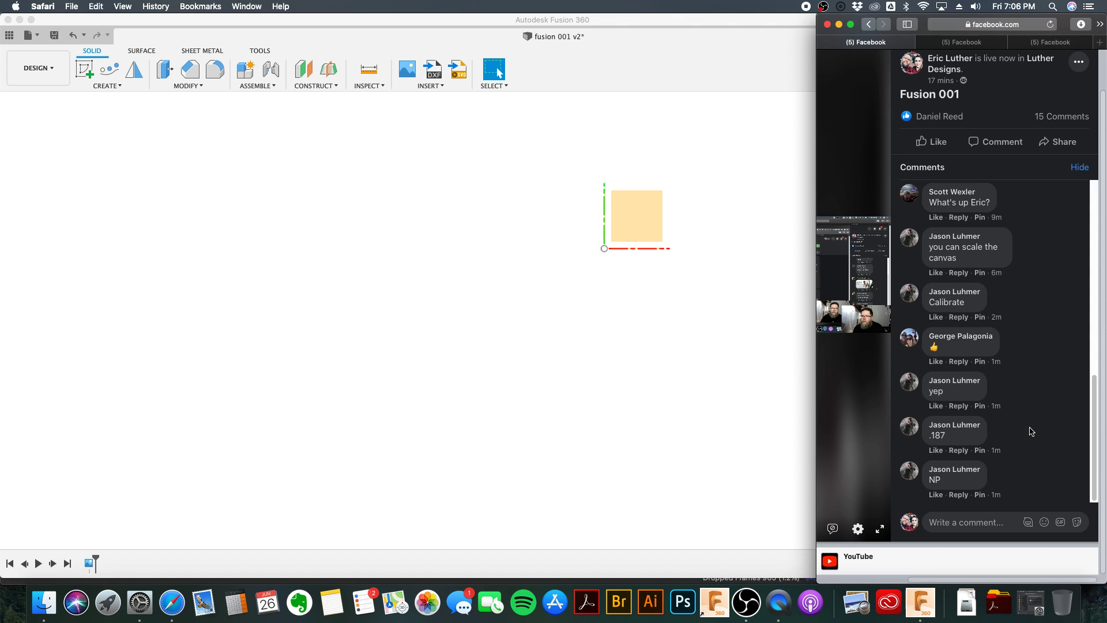
scroll(1032, 431, "up", 3)
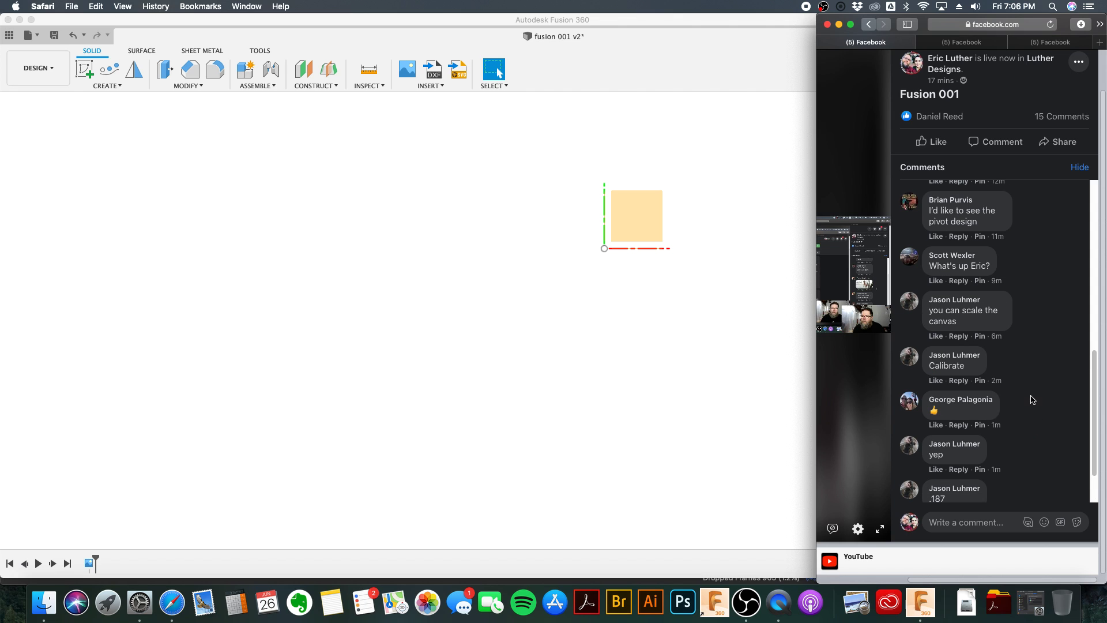
scroll(1032, 399, "up", 6)
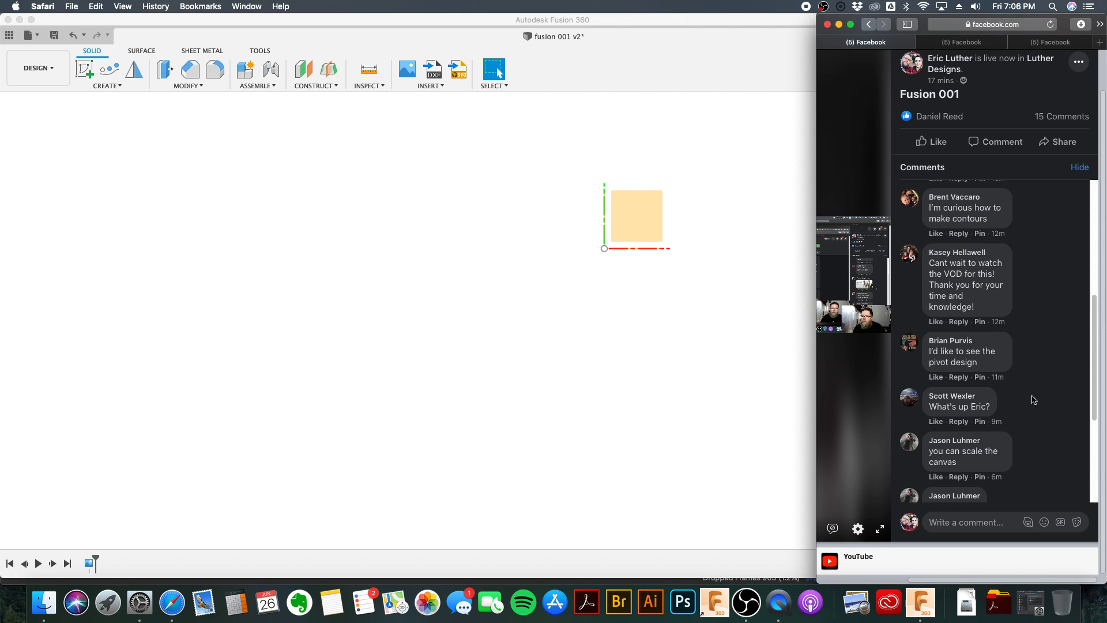
scroll(1033, 398, "up", 2)
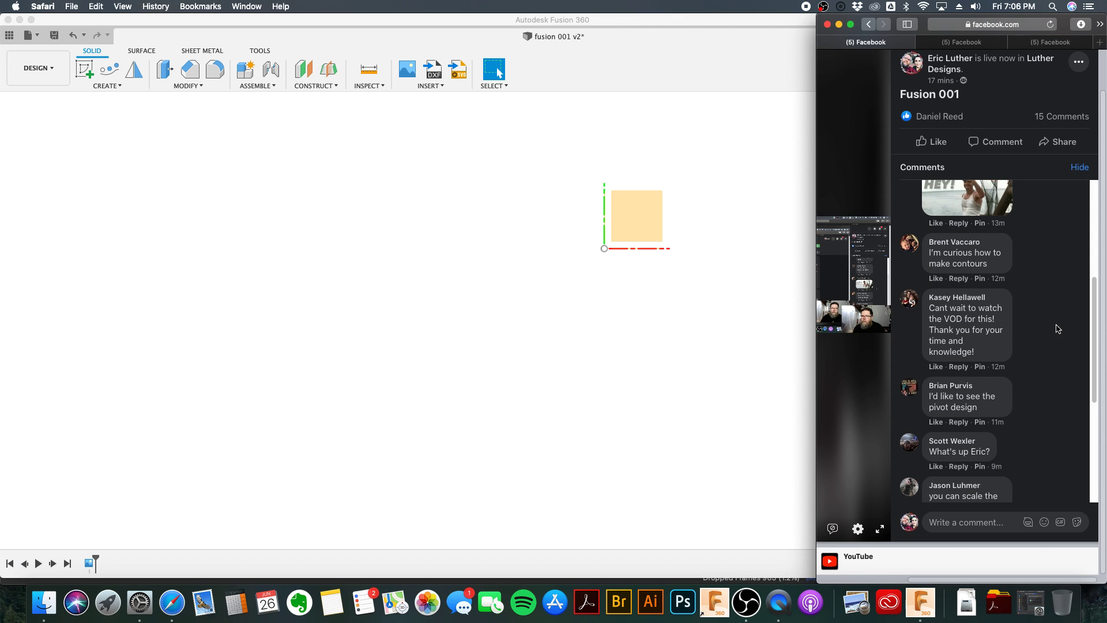
left_click_drag(1095, 290, 1105, 424)
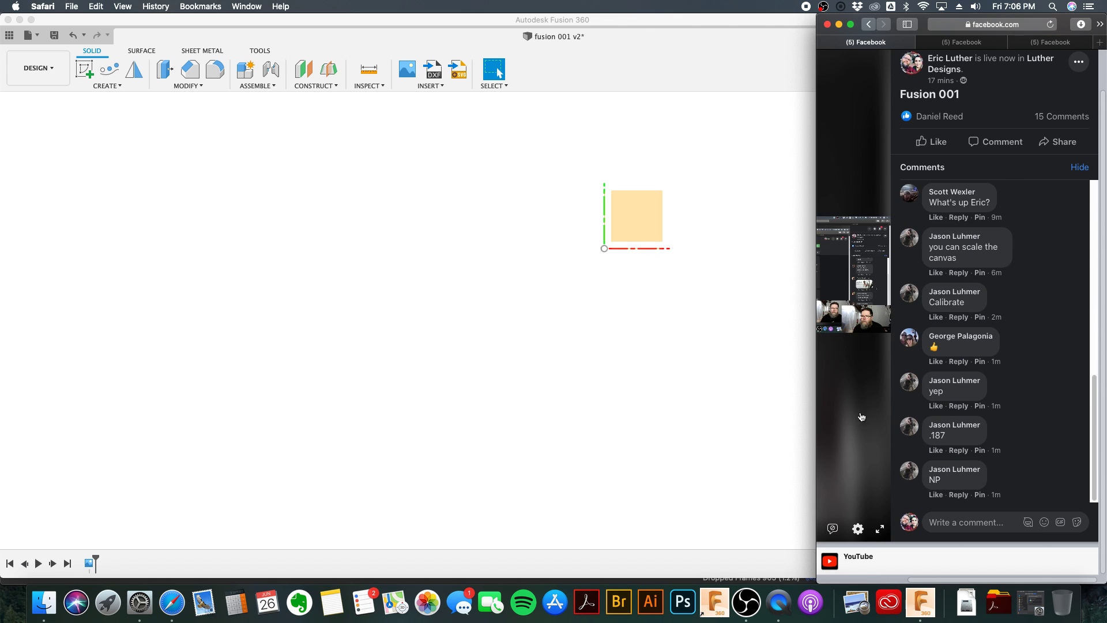
left_click(584, 305)
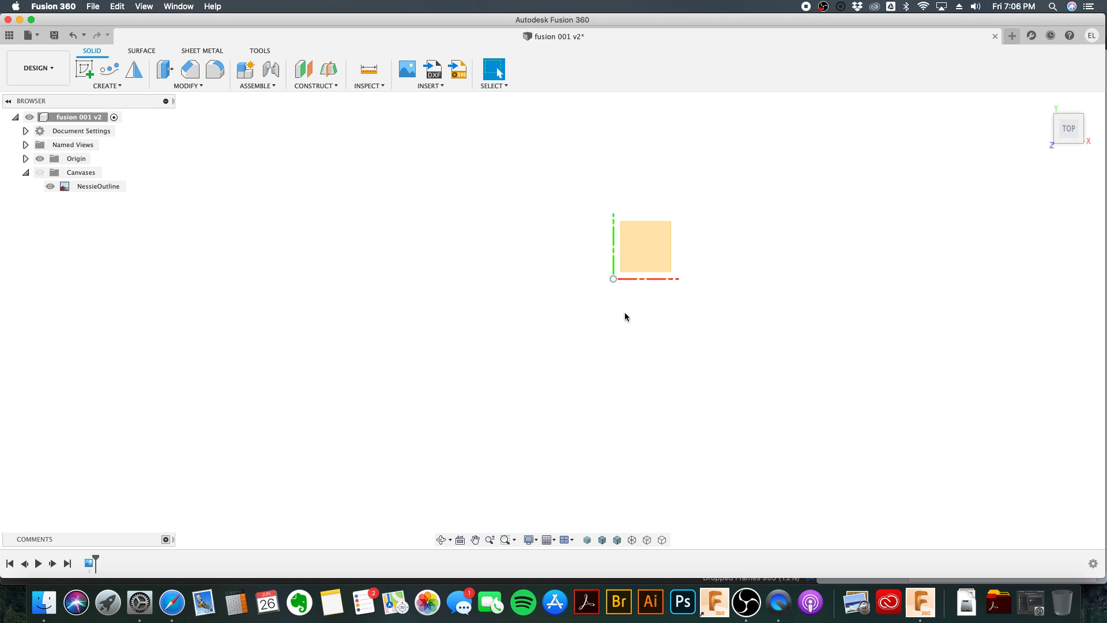
Step: Insert the saved Handle design from the Data Panel as component Handle v1:1, unmoved
mouse_move(795, 306)
middle_mouse_down()
mouse_move(610, 400)
mouse_move(616, 359)
middle_mouse_up()
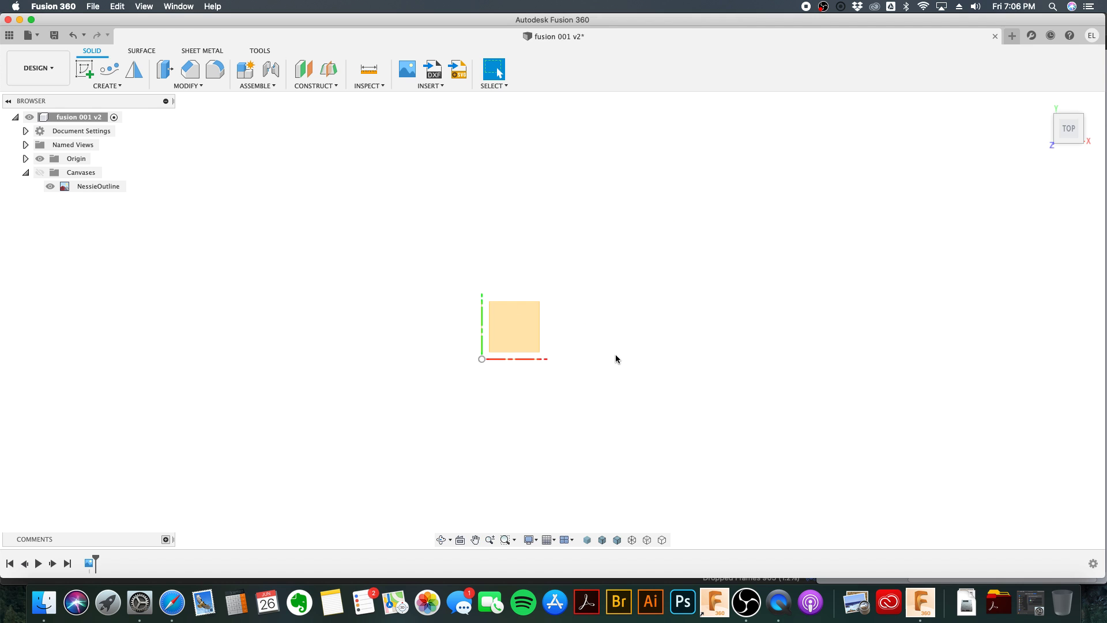
left_click(9, 36)
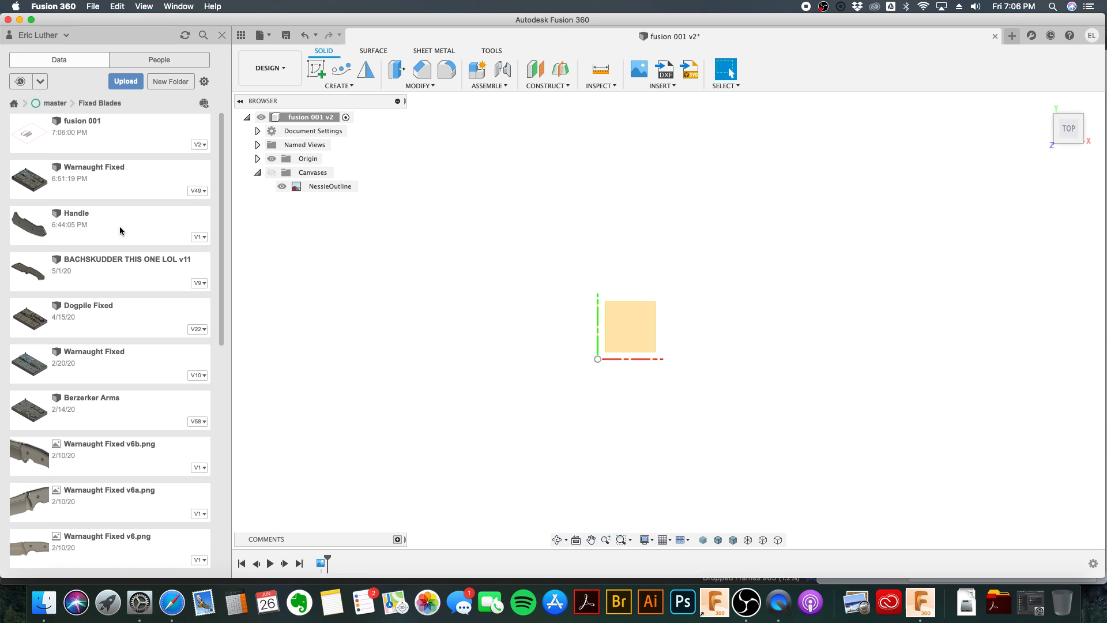
right_click(96, 216)
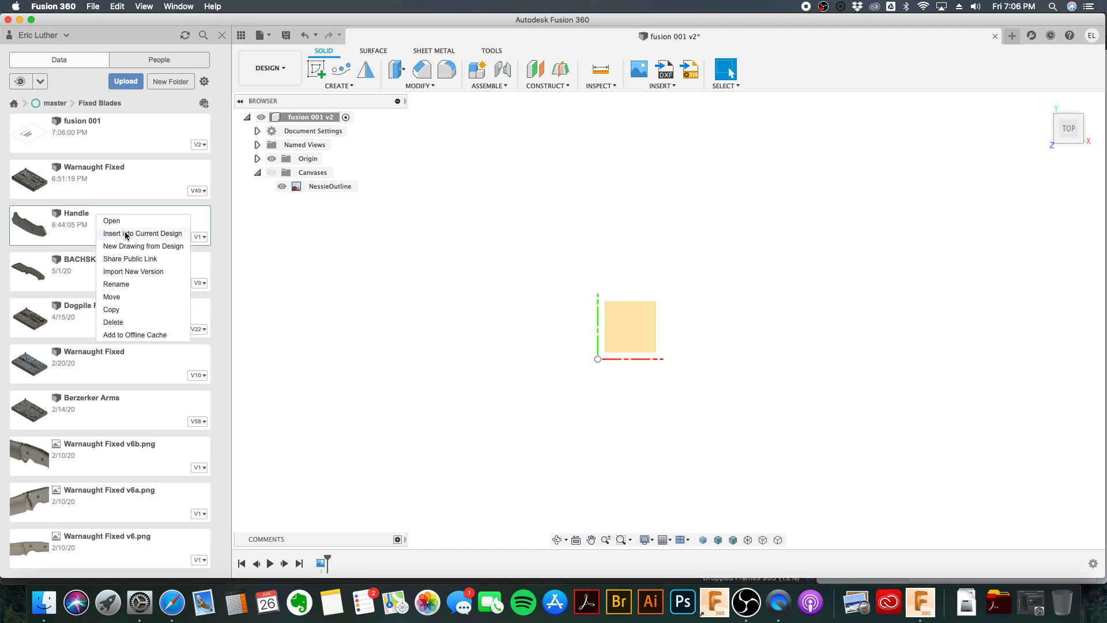
left_click(117, 234)
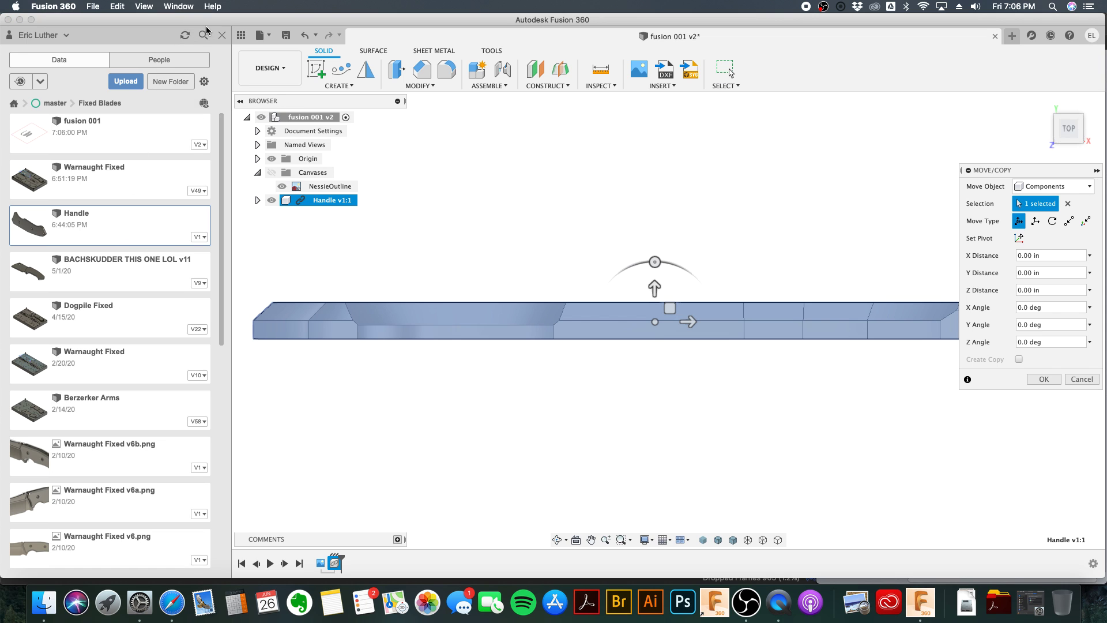
left_click(222, 35)
left_click(1041, 378)
scroll(751, 390, "down", 2)
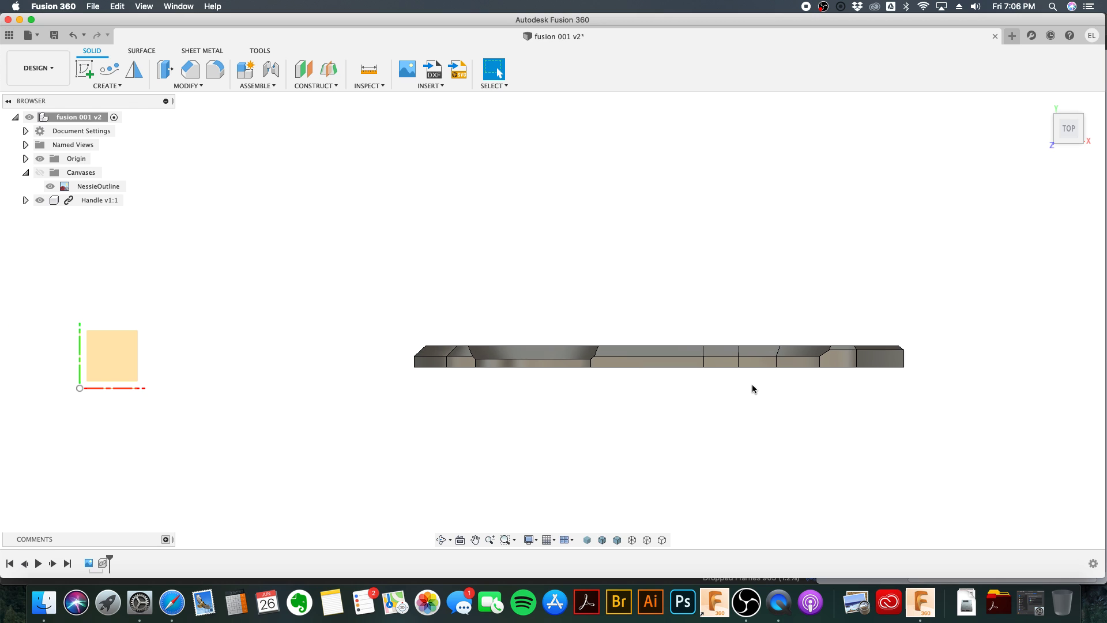
left_click(1075, 120)
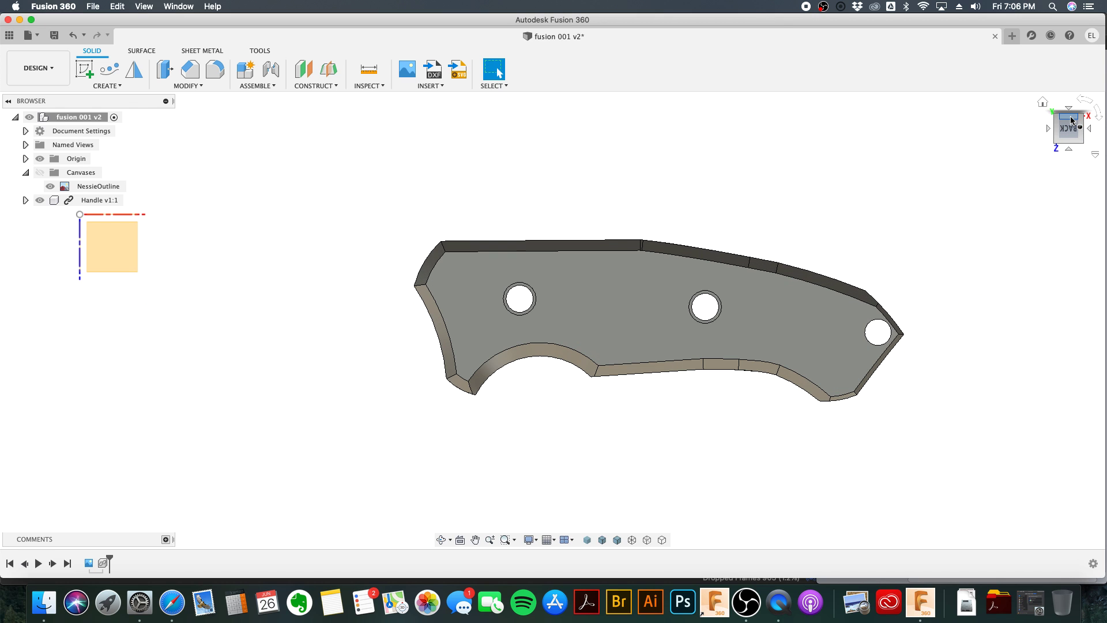
left_click(1043, 103)
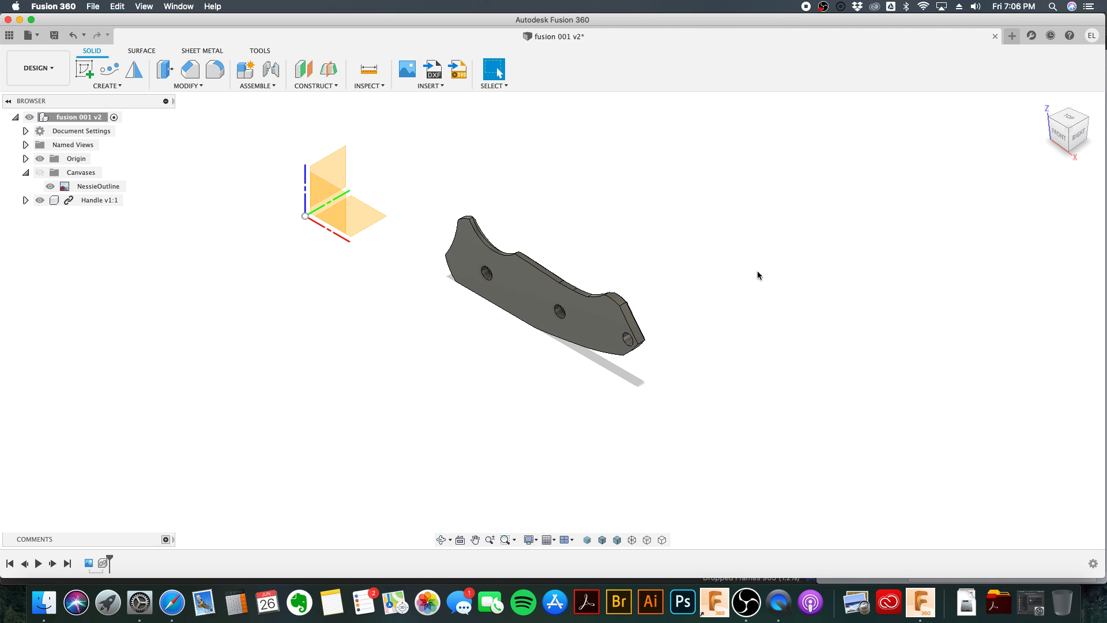
middle_click_drag(735, 281, 746, 113, "shift")
middle_click_drag(464, 274, 559, 279, "shift")
scroll(496, 342, "down", 2)
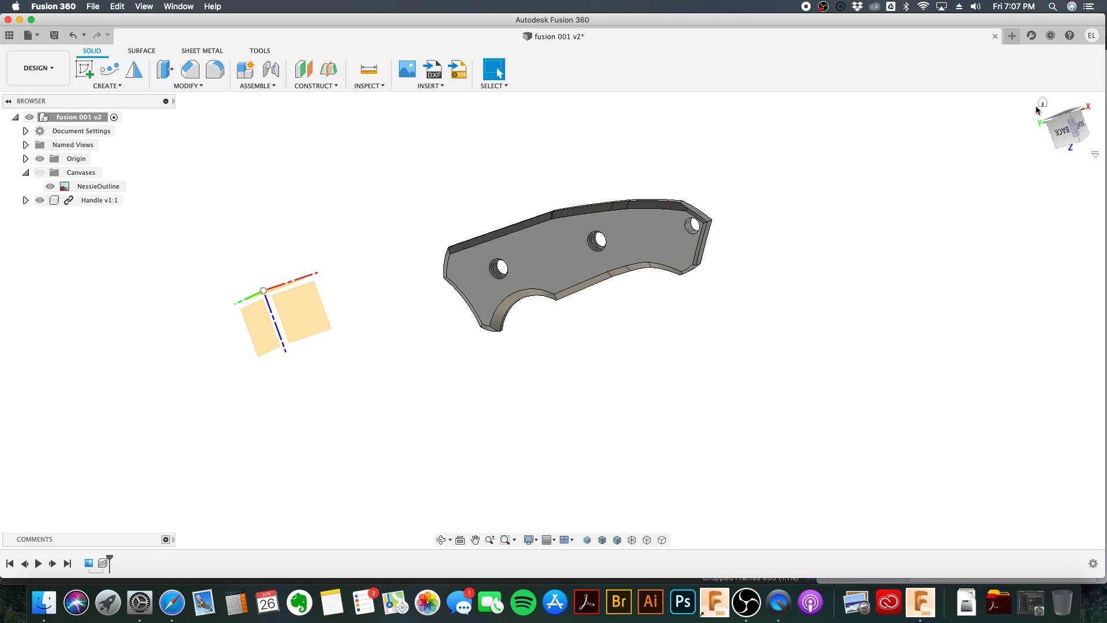
left_click(1042, 102)
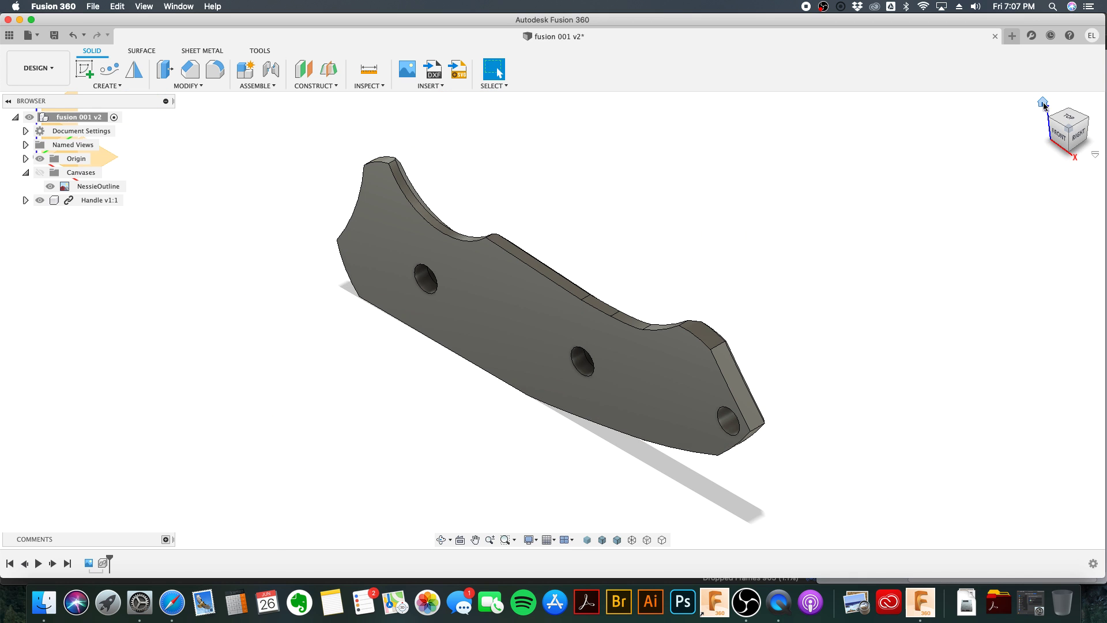
scroll(647, 334, "down", 3)
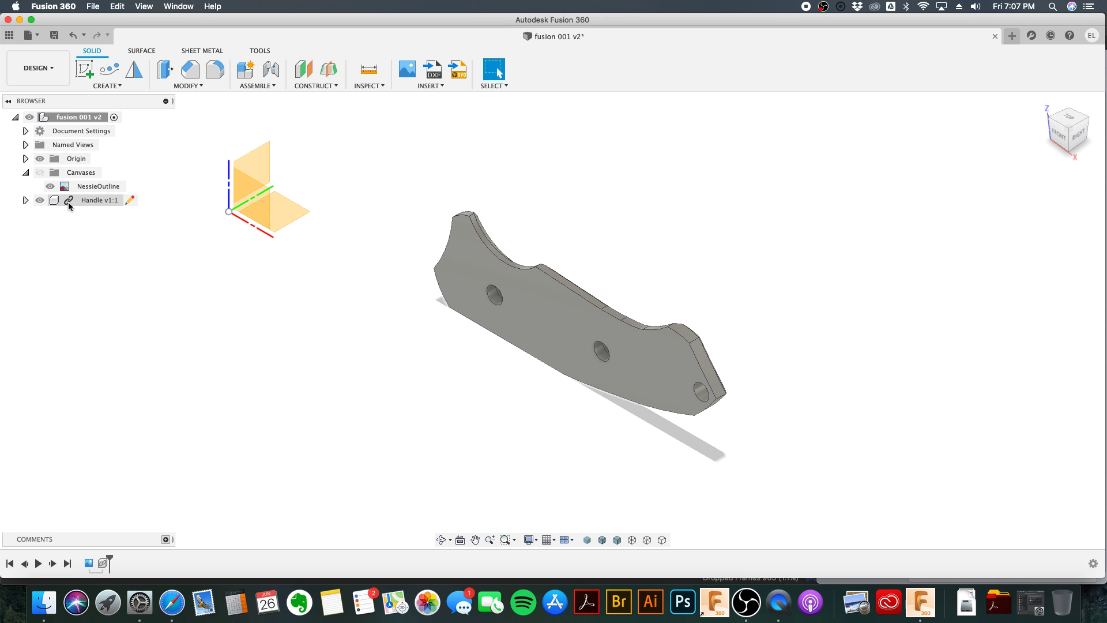
Step: Select the handle (4) body inside Handle v1:1 and start, then cancel, a move
left_click(25, 200)
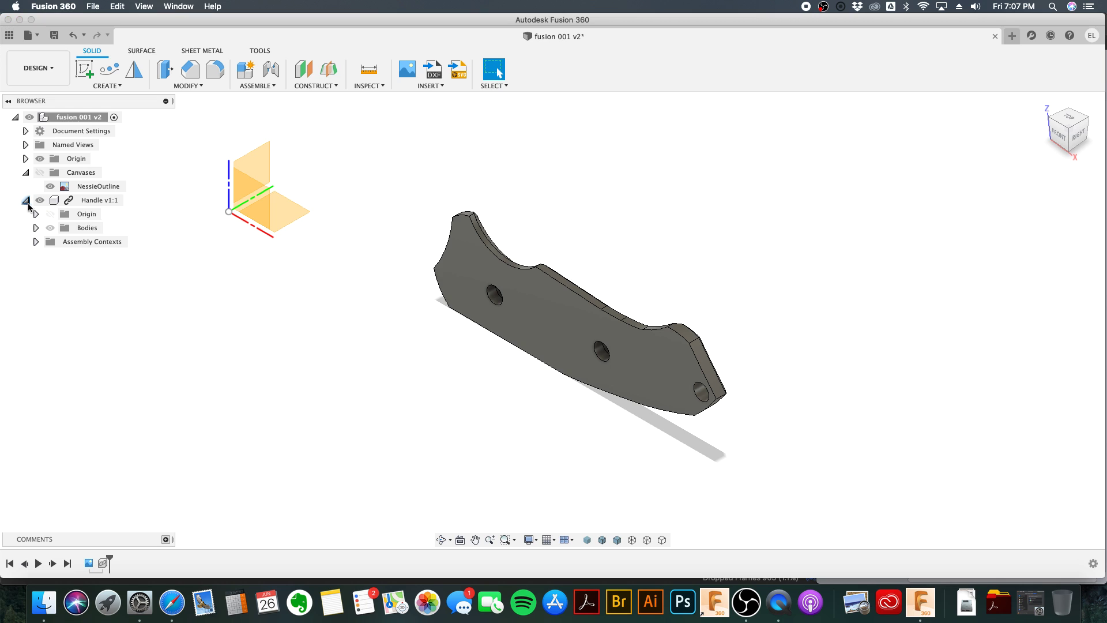
left_click(36, 228)
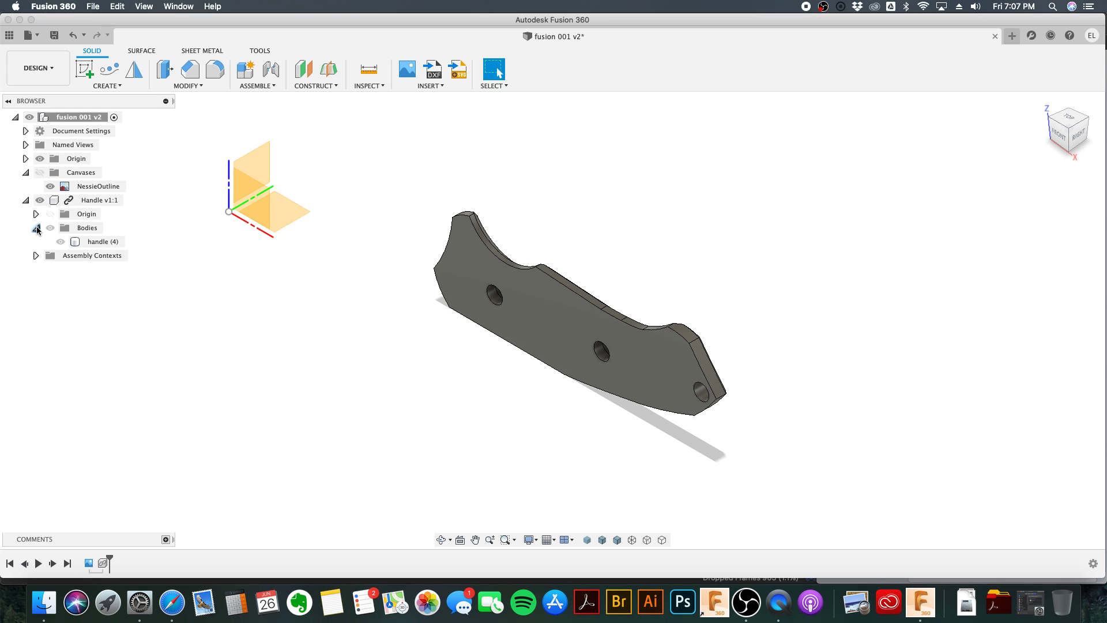
left_click(87, 241)
key("m")
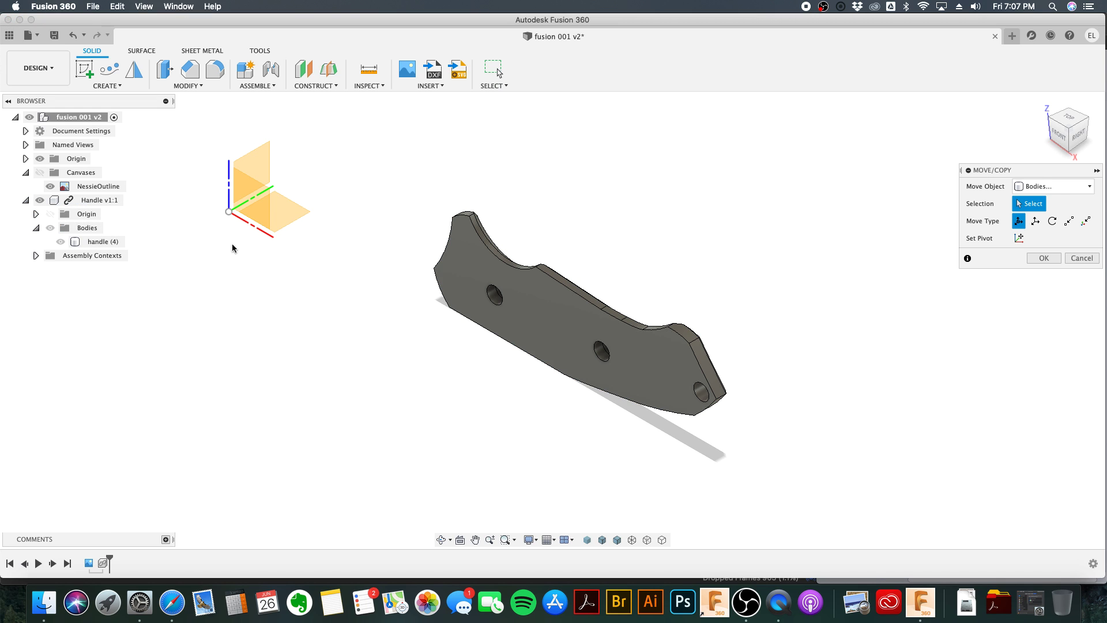
scroll(640, 296, "down", 4)
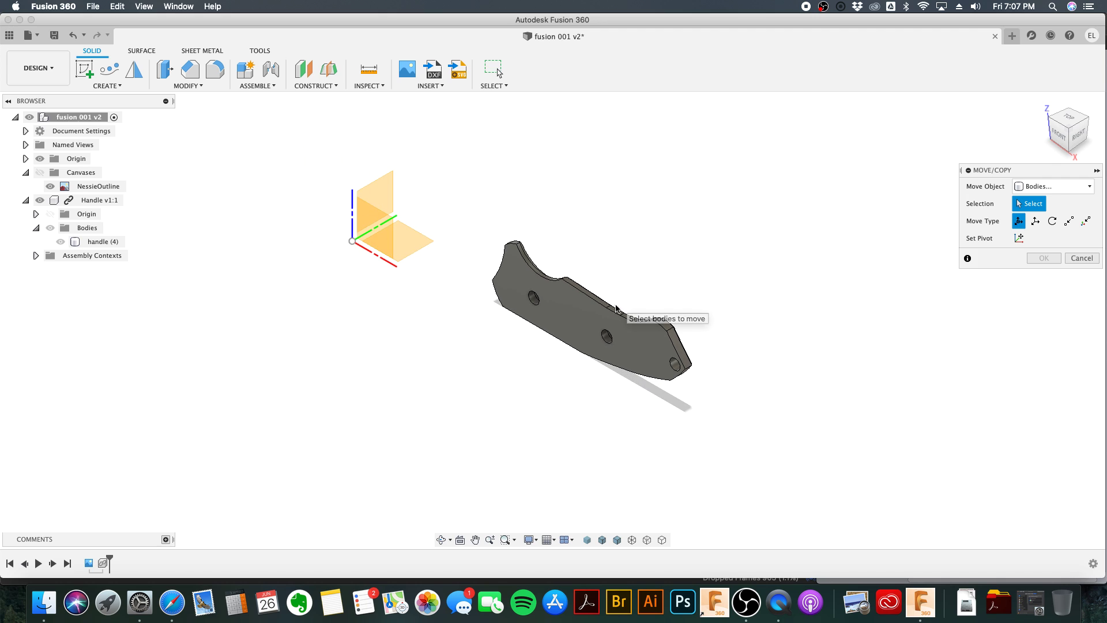
left_click(1072, 259)
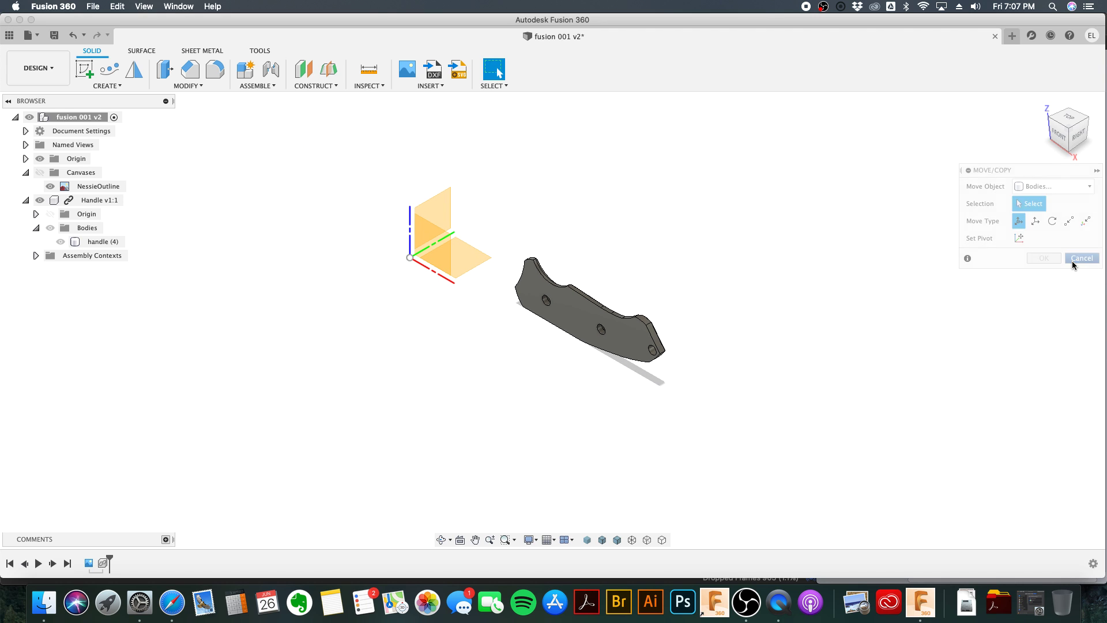
Step: Break the link on Handle v1:1, then reselect handle (4) and start Move with M
right_click(72, 202)
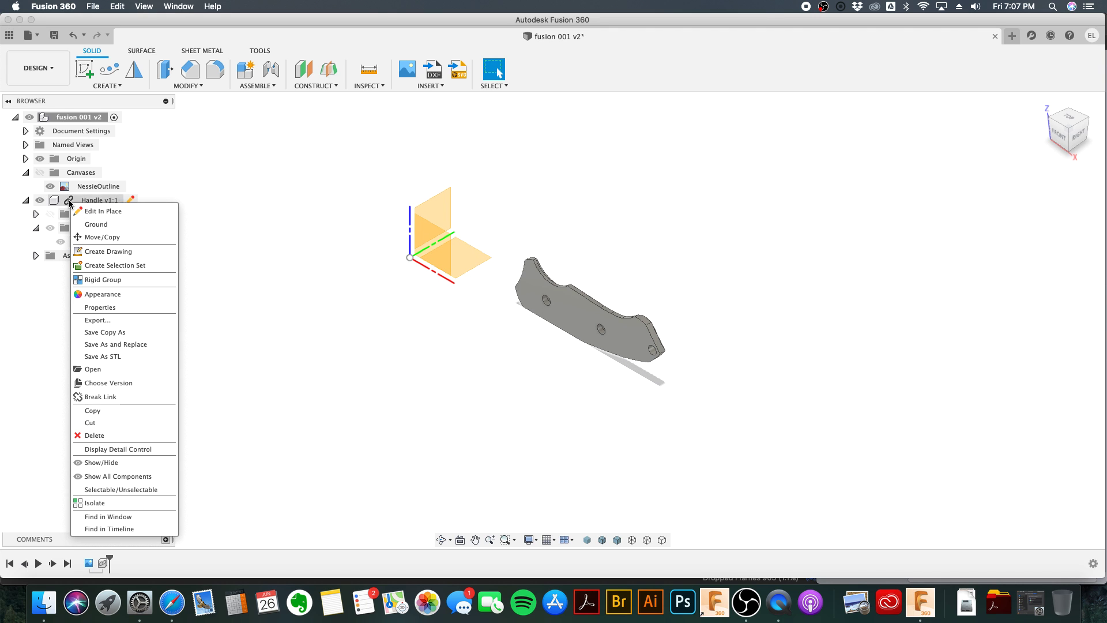
left_click(139, 397)
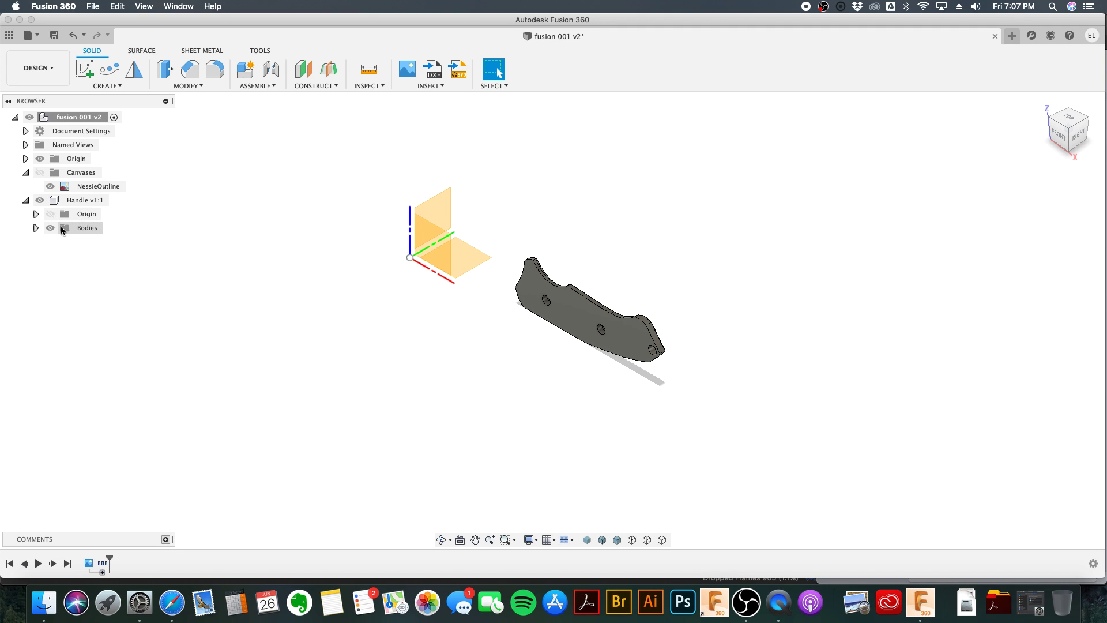
left_click(36, 228)
left_click(91, 243)
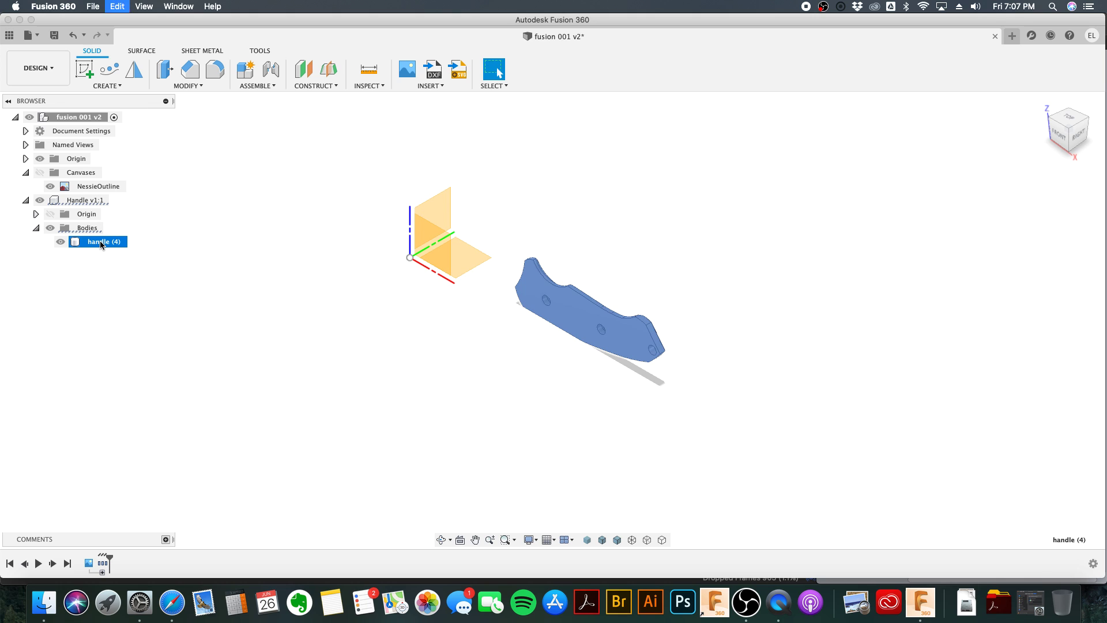
key("m")
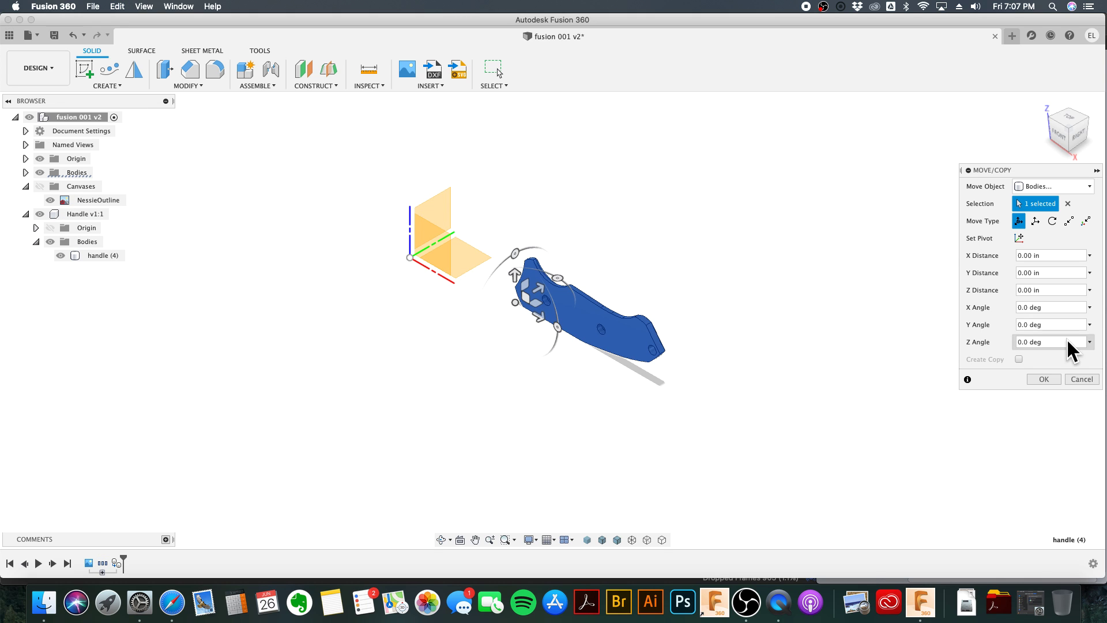
Step: Delete the Handle v1:1 component, then select handle (4) in the top-level Bodies folder
left_click(1038, 379)
right_click(85, 214)
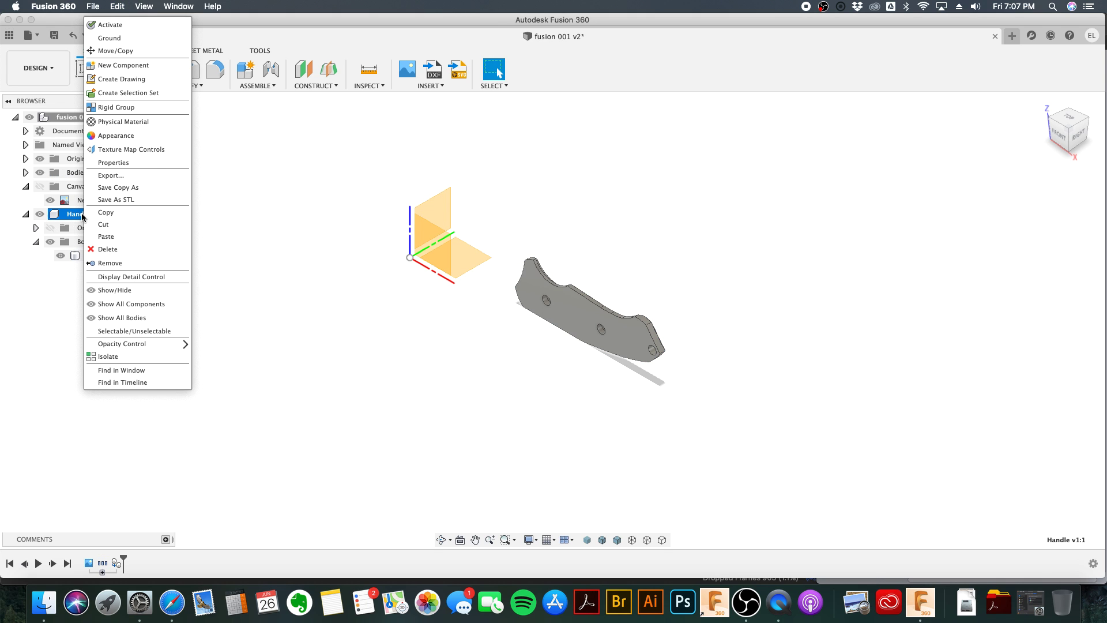
left_click(108, 249)
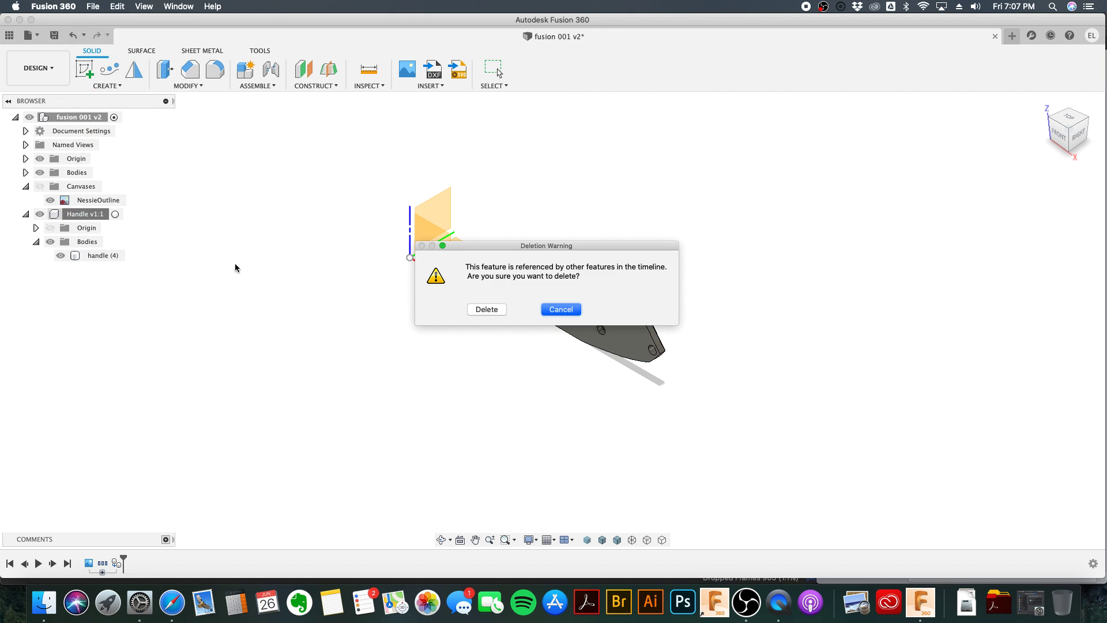
left_click(470, 310)
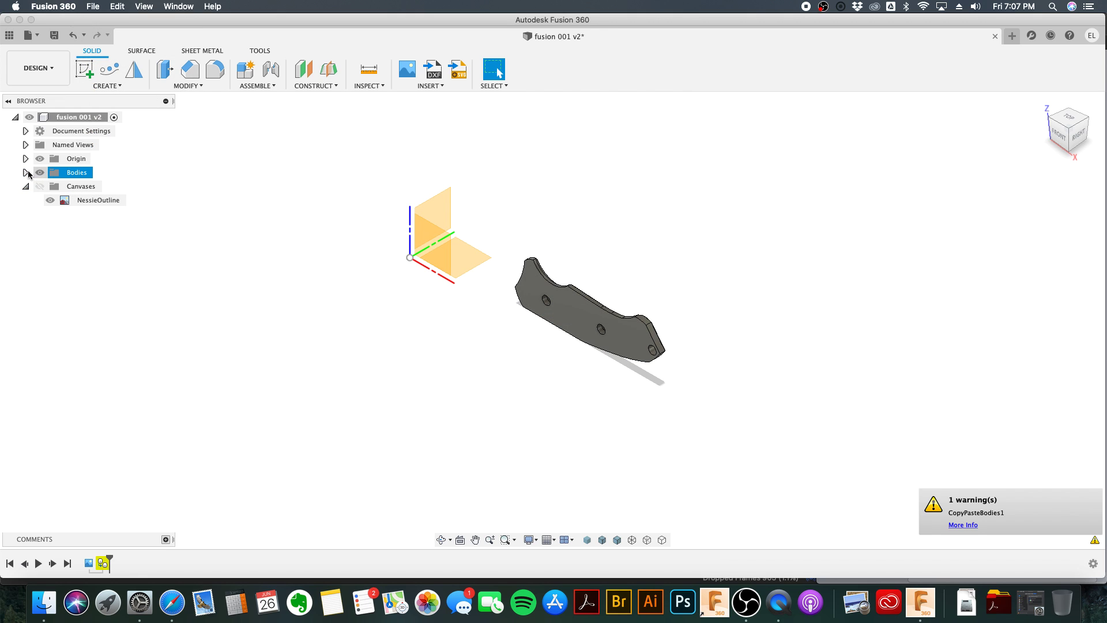
left_click(27, 173)
left_click(88, 187)
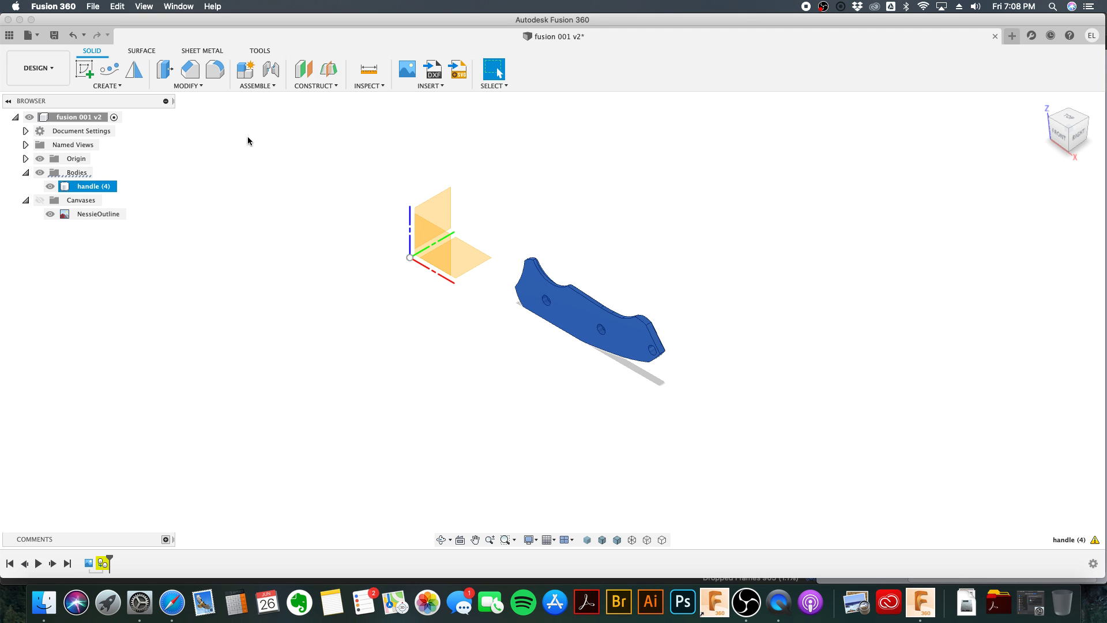
right_click(575, 321)
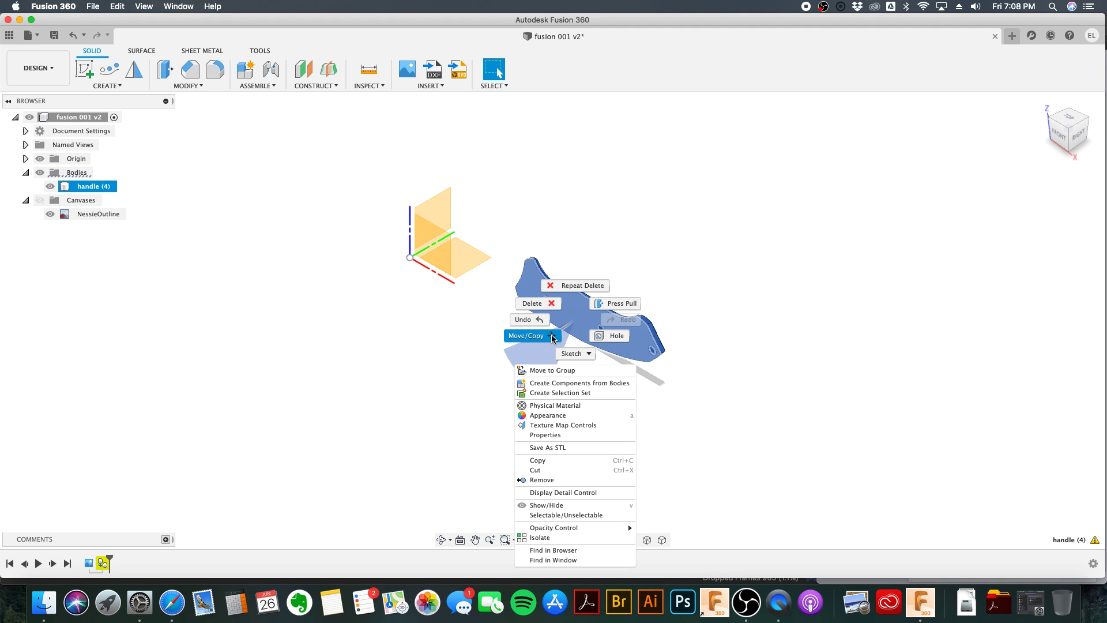
left_click(728, 207)
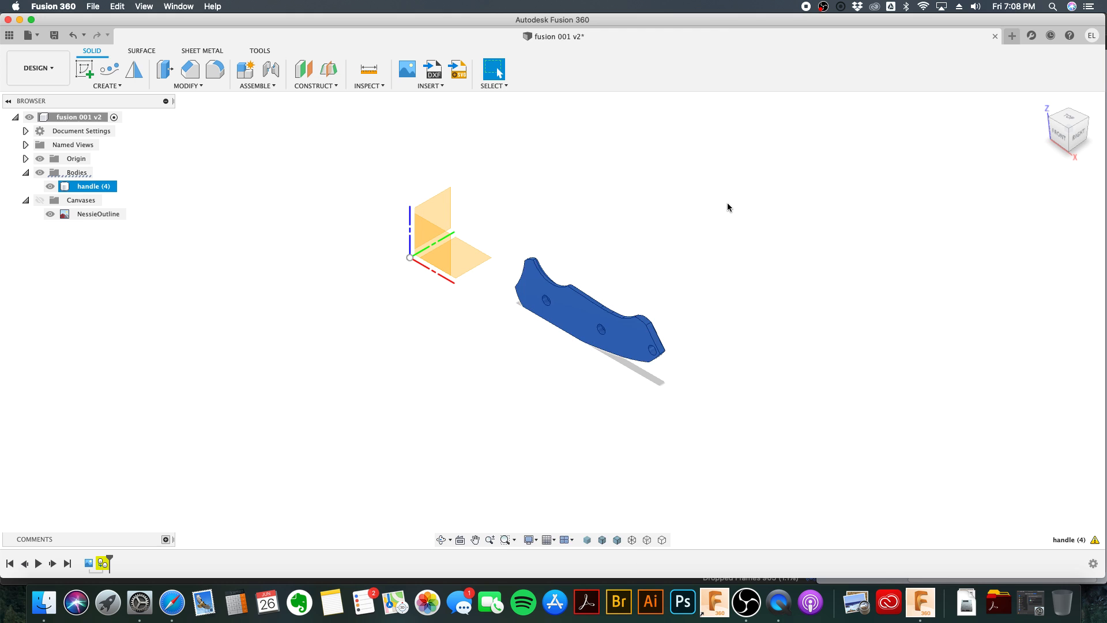
left_click(193, 86)
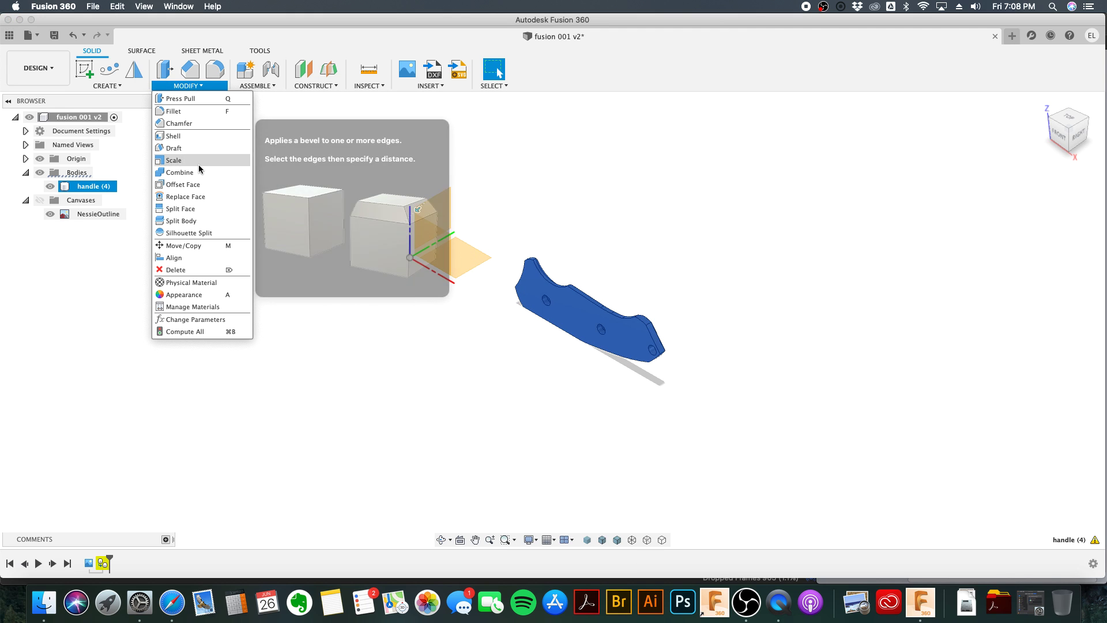
left_click(230, 247)
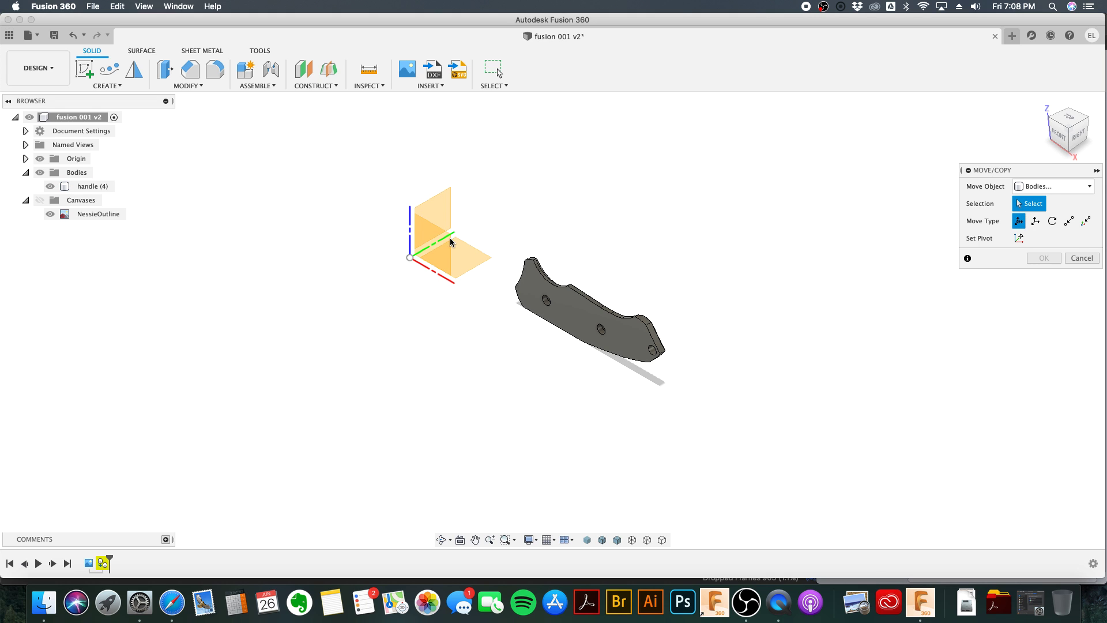
left_click(82, 189)
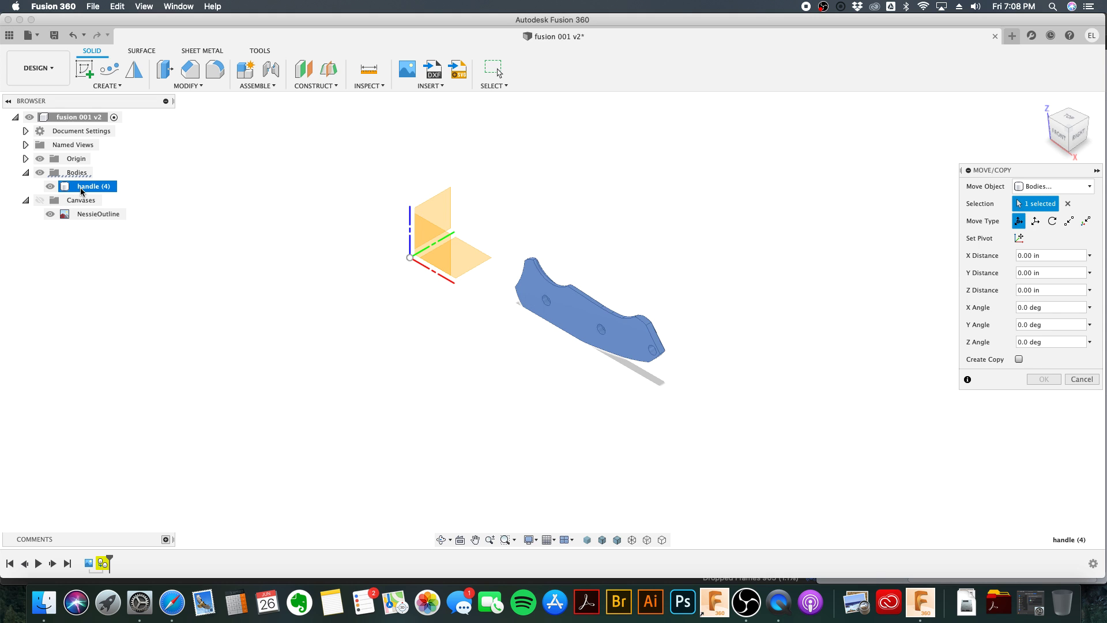
left_click(1082, 381)
left_click(82, 188)
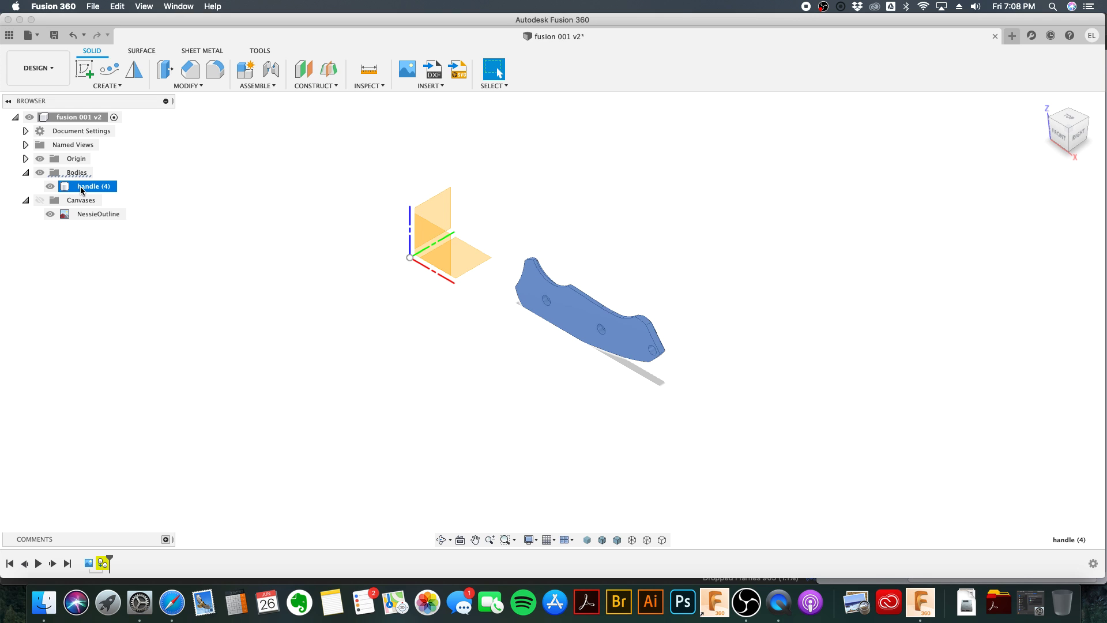
key("m")
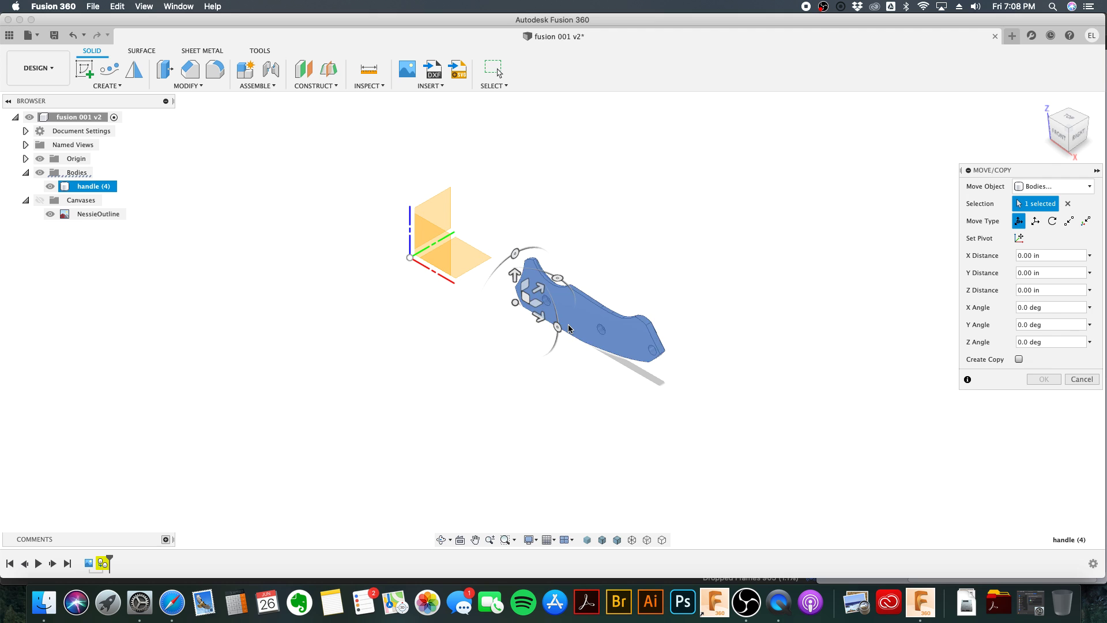
scroll(559, 312, "up", 3)
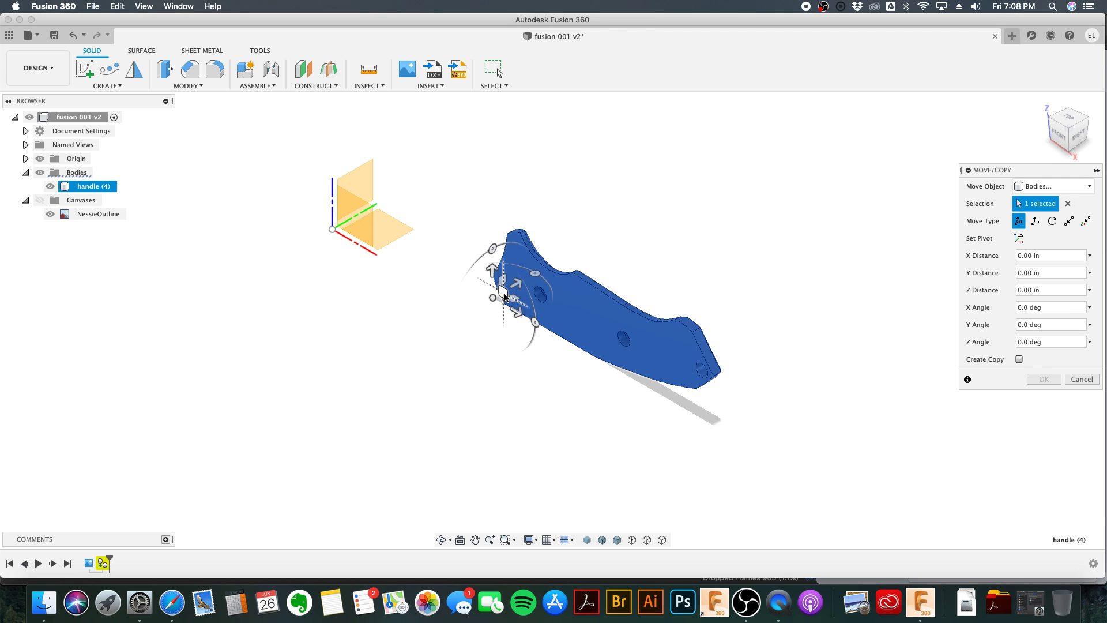
scroll(491, 282, "up", 3)
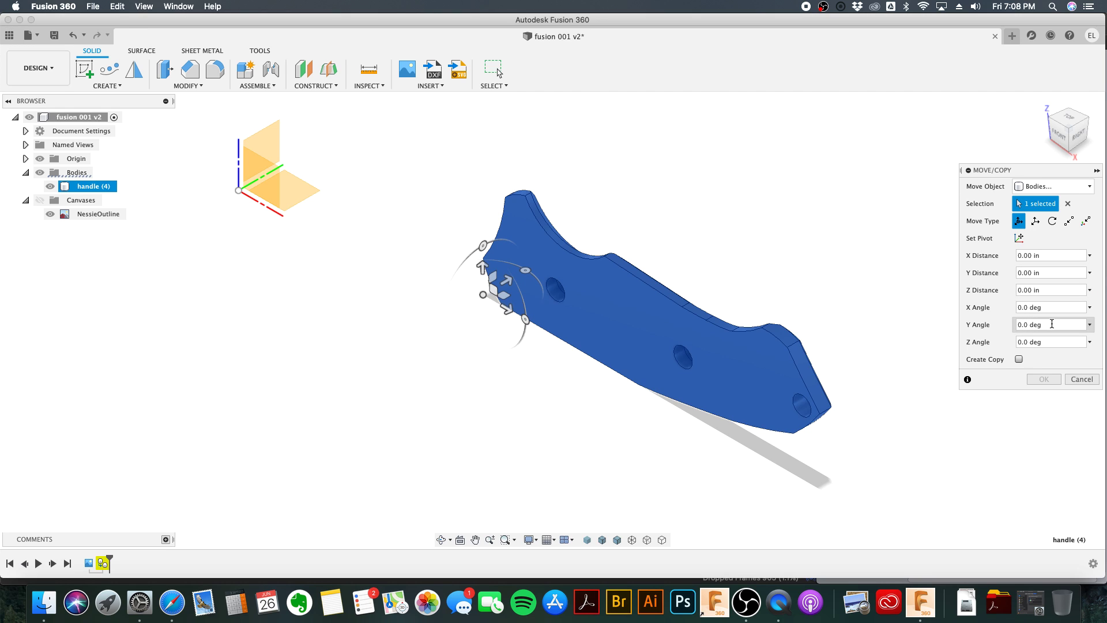
left_click(1032, 306)
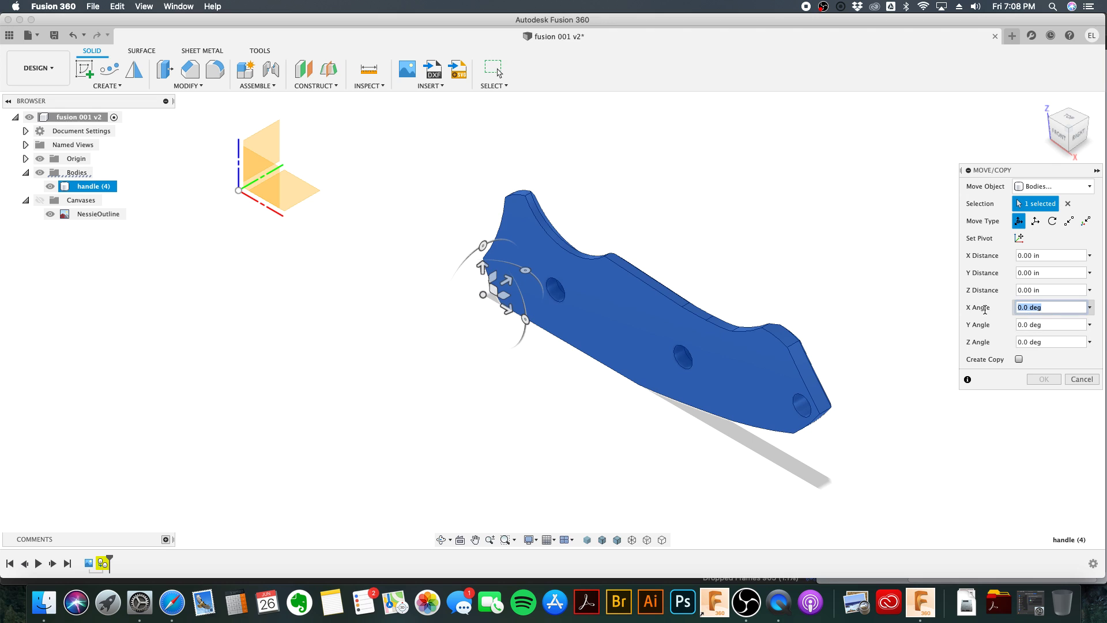
type("-")
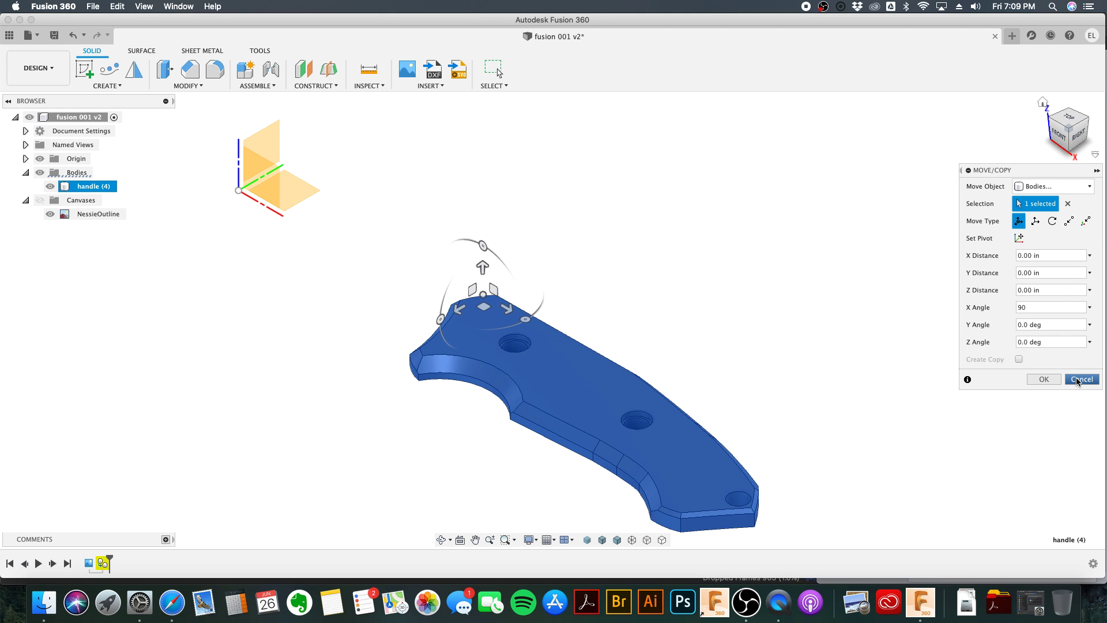
double_click(1023, 307)
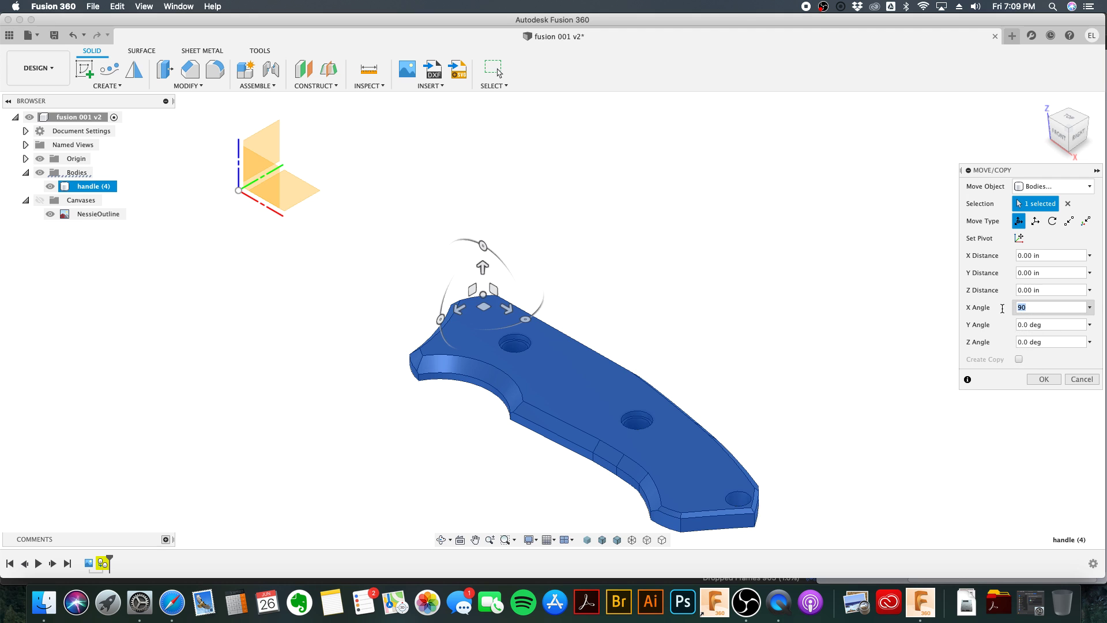
type("0")
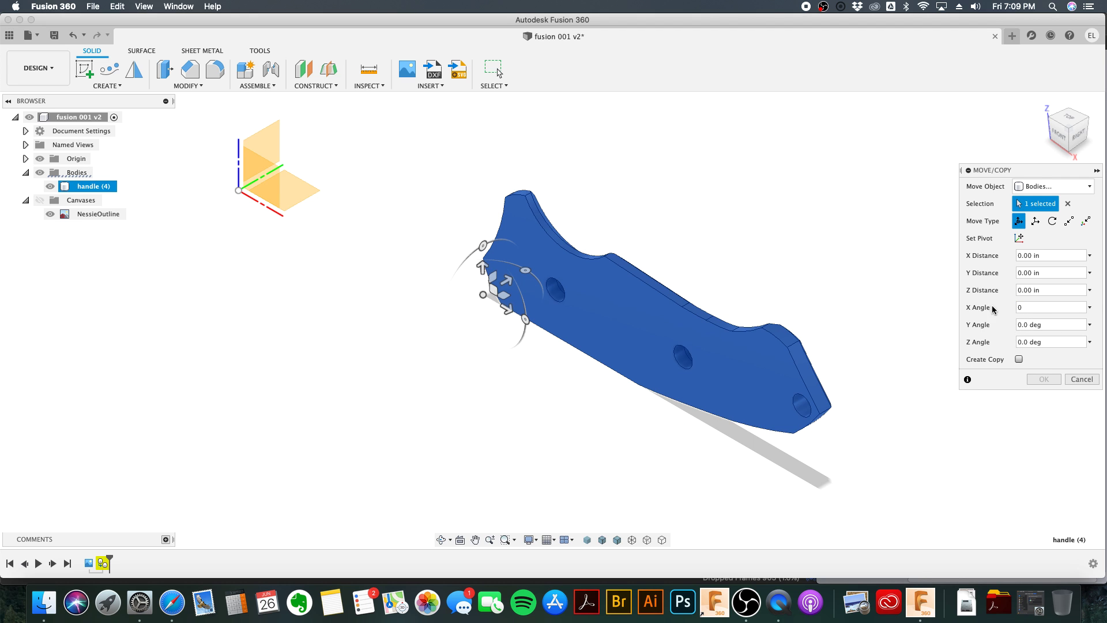
middle_click_drag(546, 339, 511, 304, "shift")
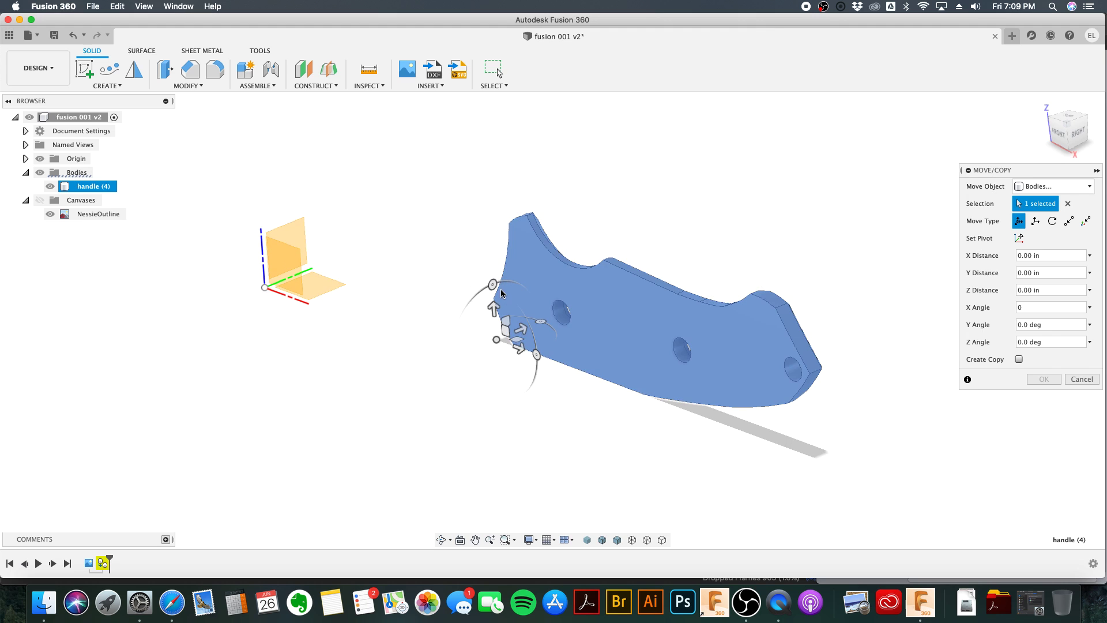
left_click_drag(493, 286, 466, 317)
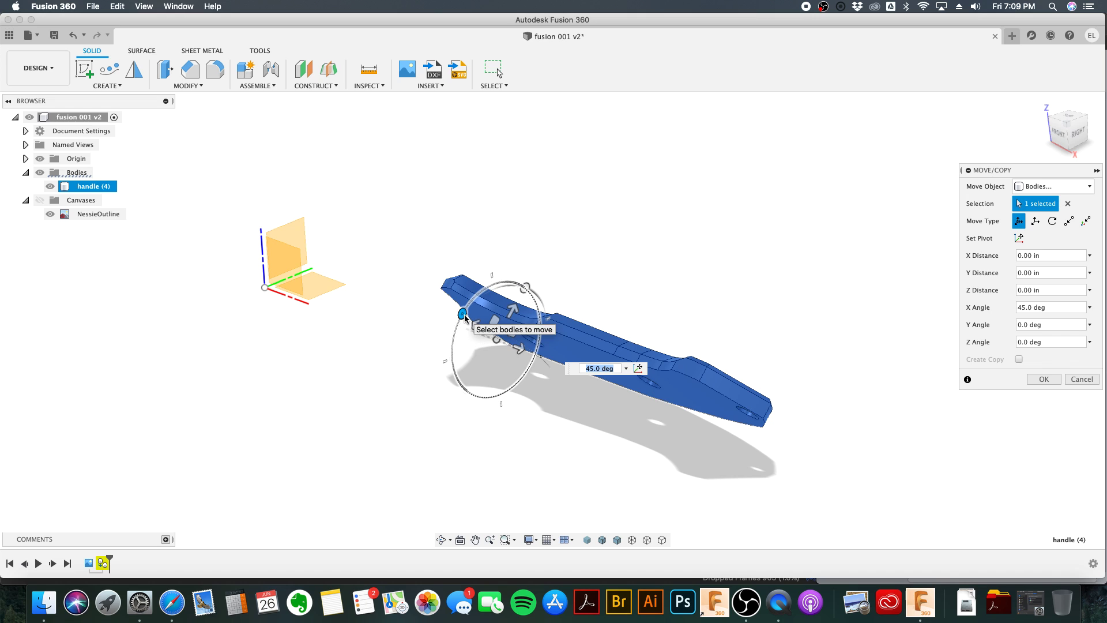
type("90")
key("Return")
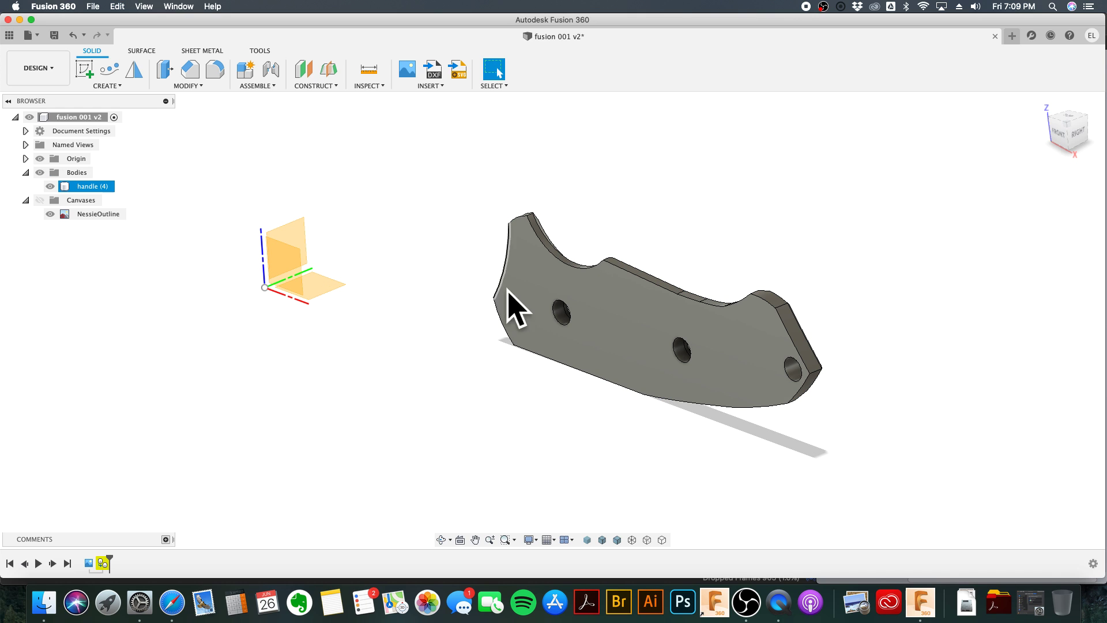
left_click(336, 240)
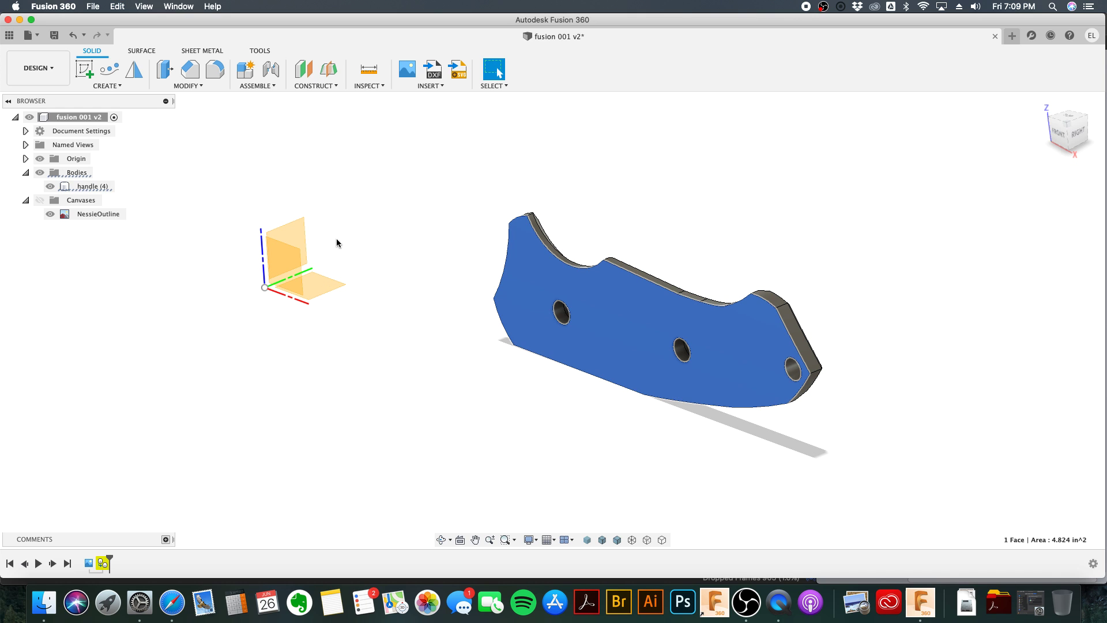
Step: Rotate the handle (4) body 90° about the X axis, then view it from the top
left_click(107, 189)
key("m")
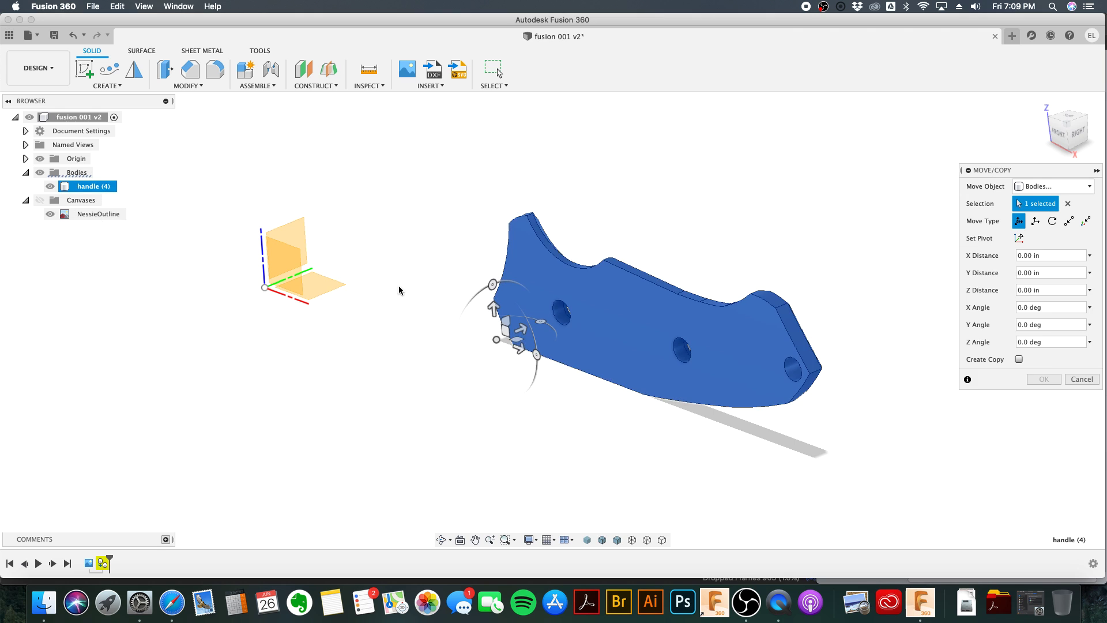
left_click_drag(481, 291, 470, 353)
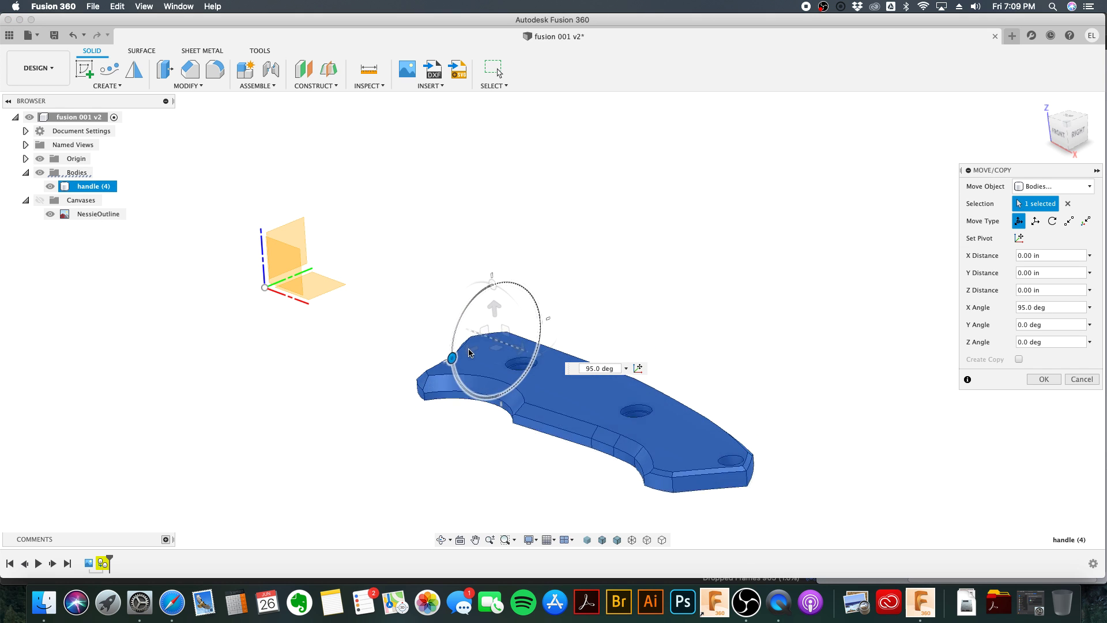
mouse_move(468, 353)
left_mouse_down()
mouse_move(473, 328)
mouse_move(471, 353)
left_mouse_up()
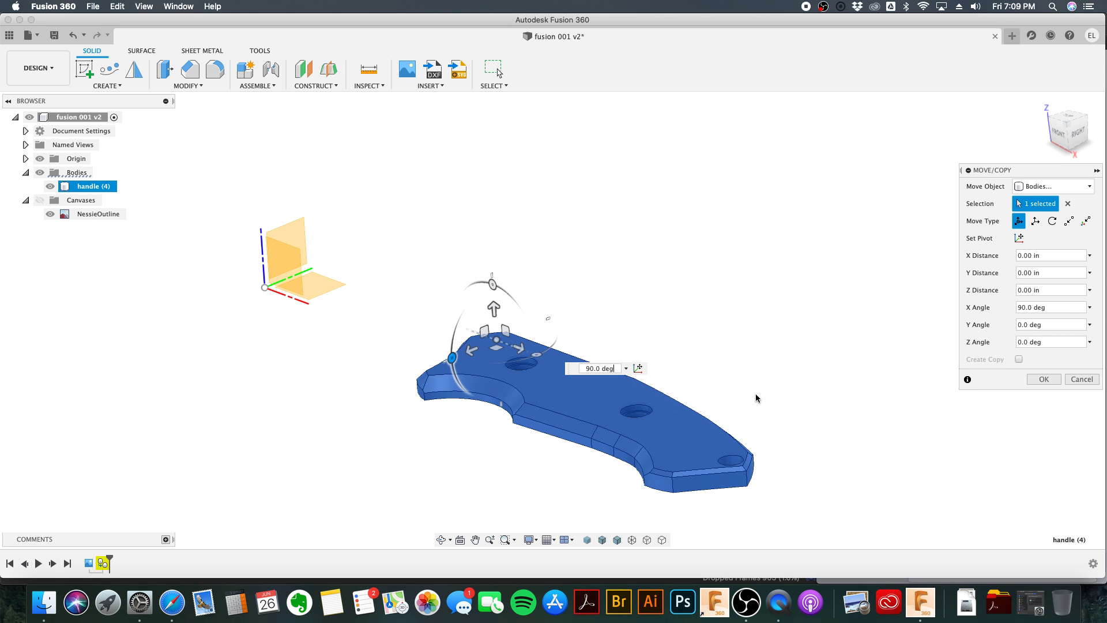
left_click(1043, 378)
left_click(1066, 122)
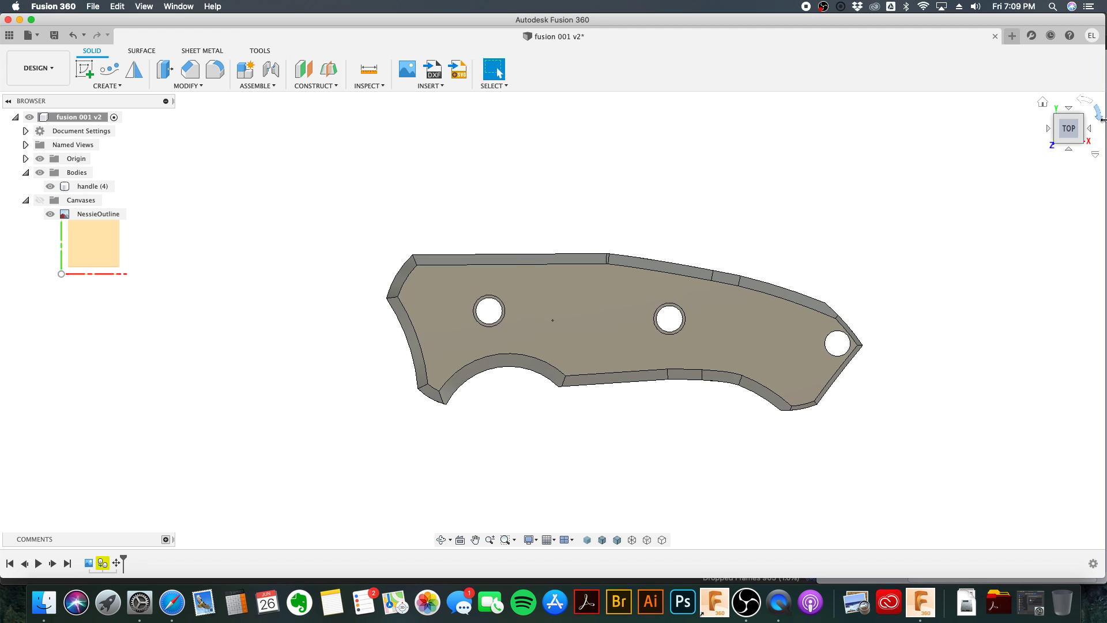
Step: Hide handle (4) and create Sketch2 on the top plane, ready to draw lines
scroll(897, 277, "down", 5)
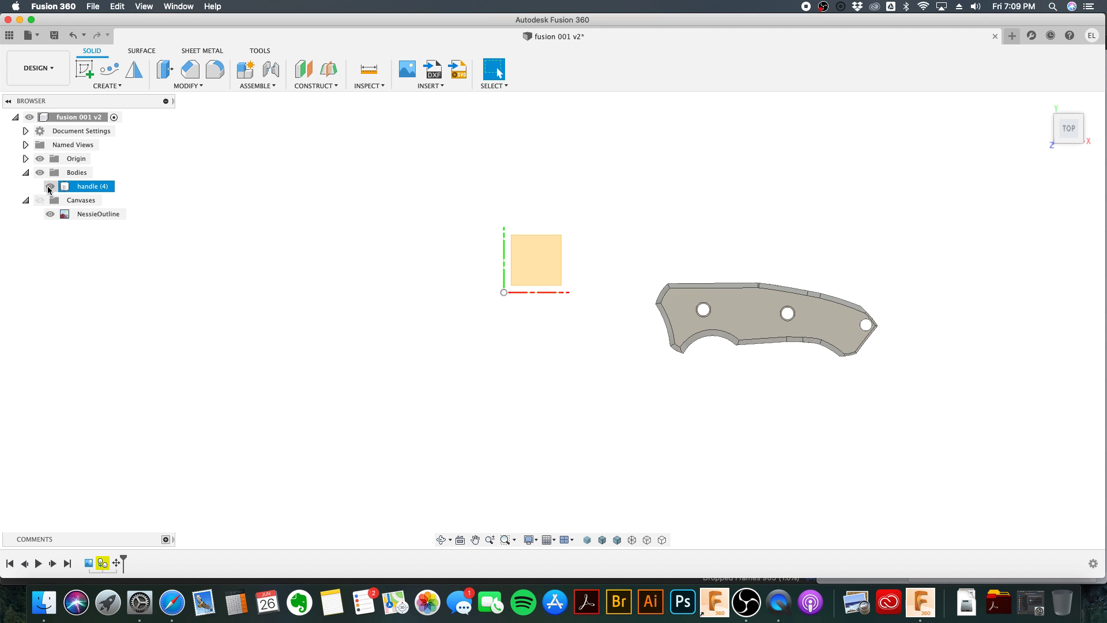
left_click(48, 186)
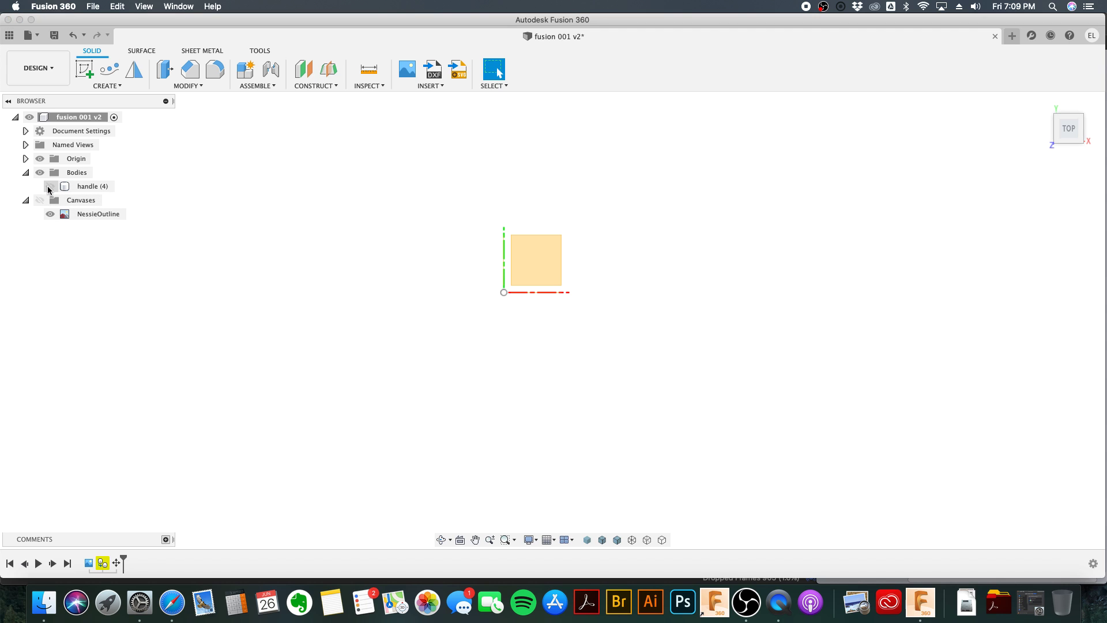
left_click(81, 69)
left_click(81, 69)
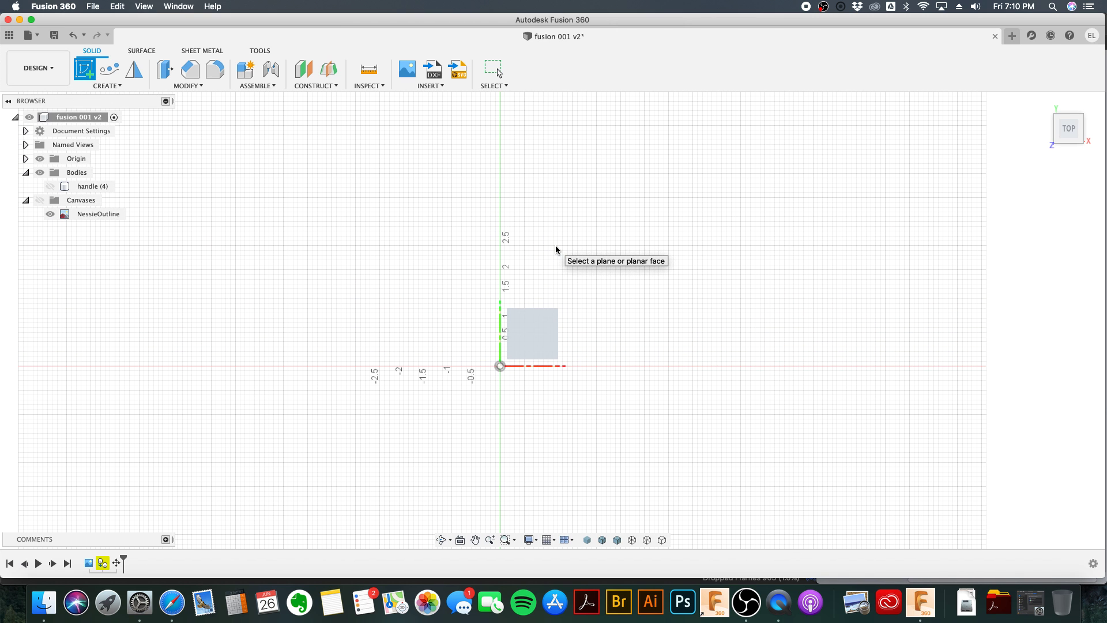
left_click(556, 249)
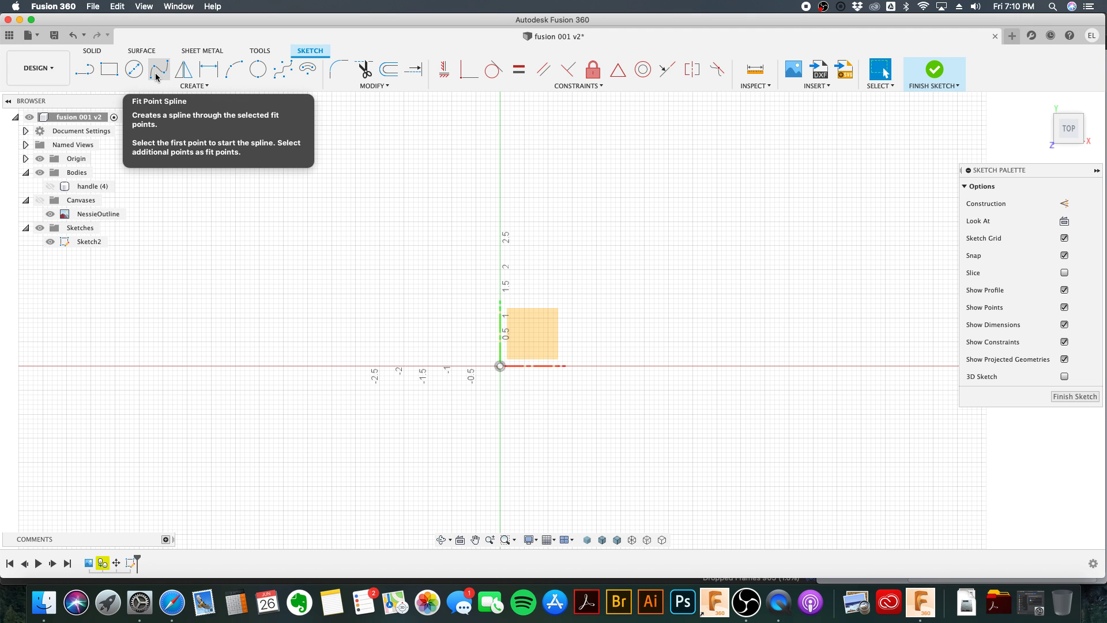
left_click(84, 74)
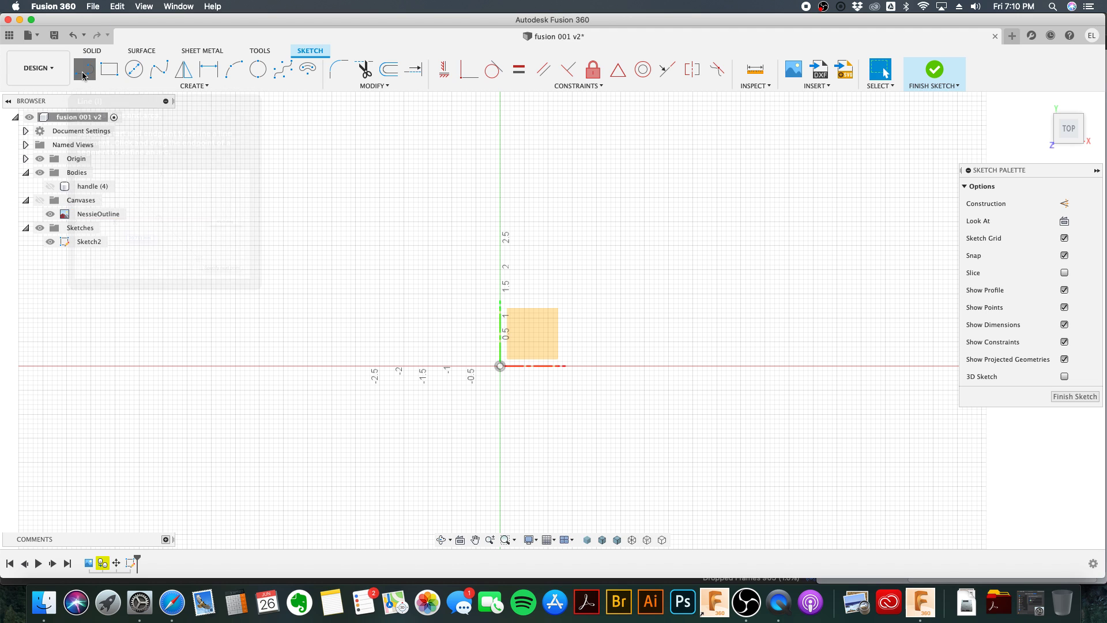
left_click(501, 366)
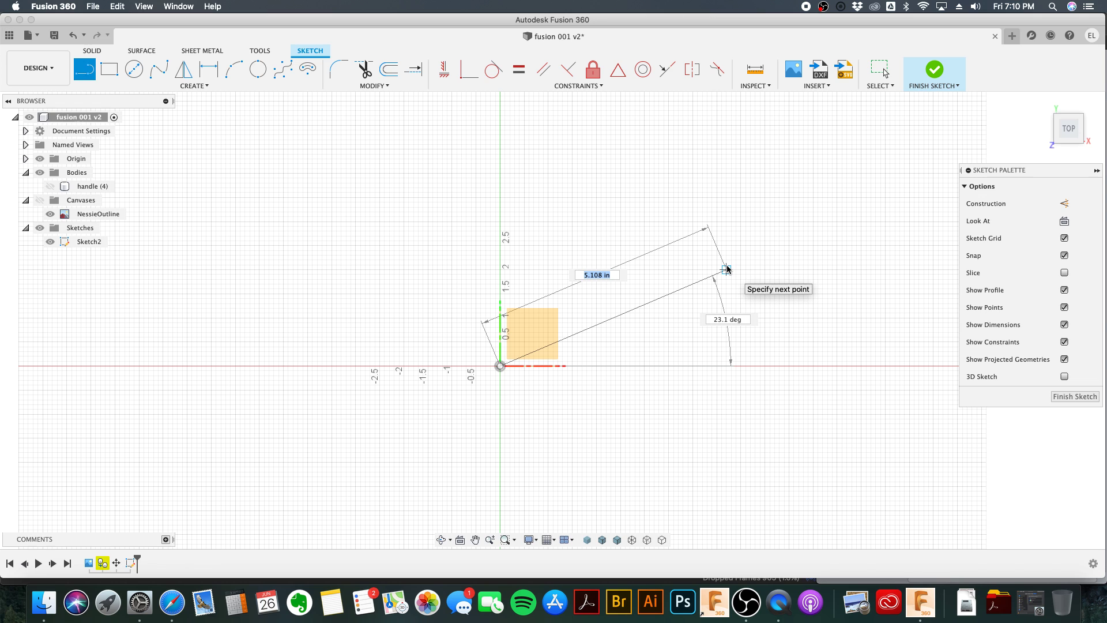
key("Tab")
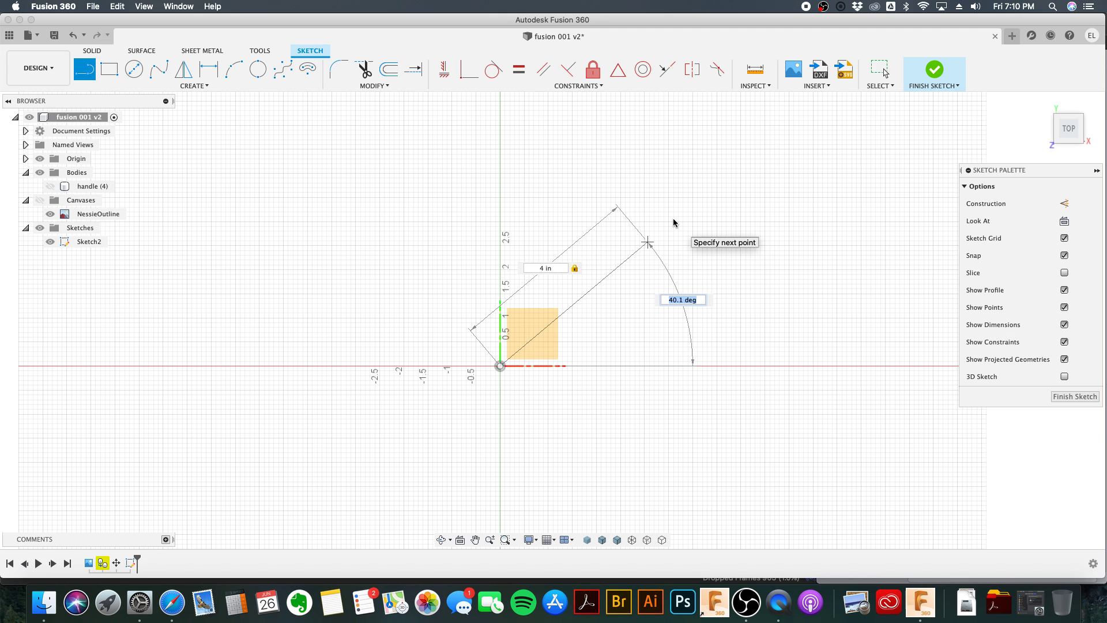
key("Tab")
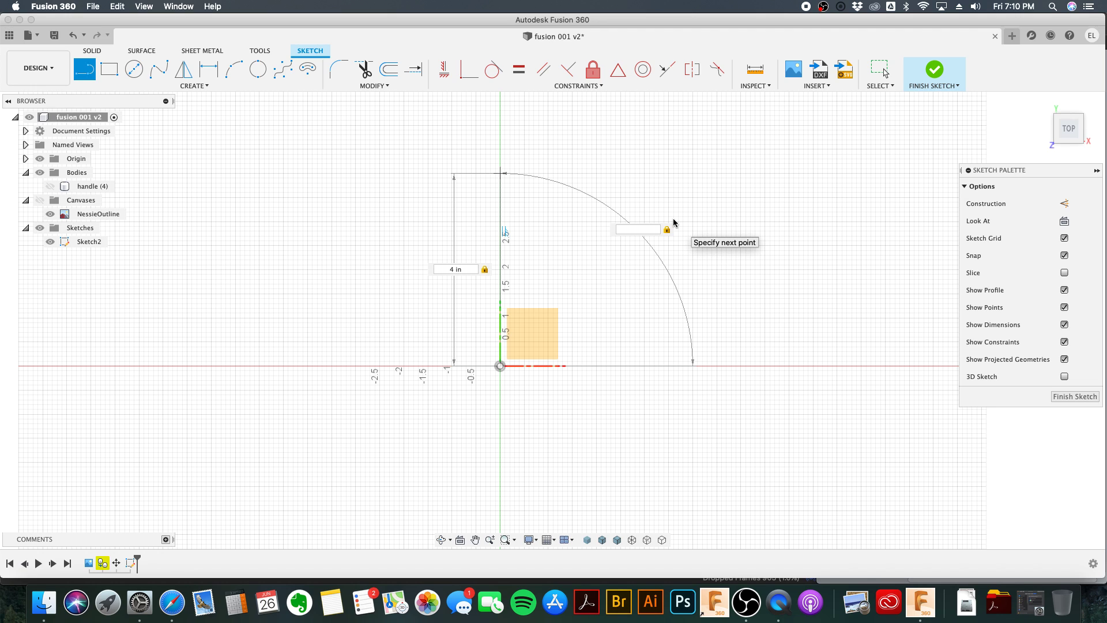
key("Tab")
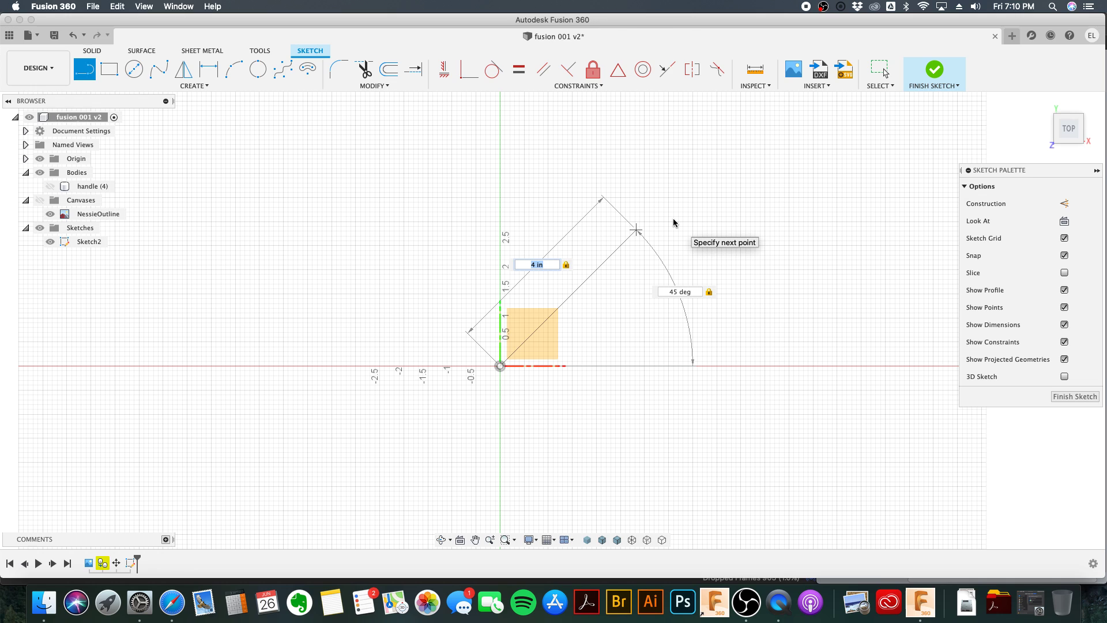
type("5")
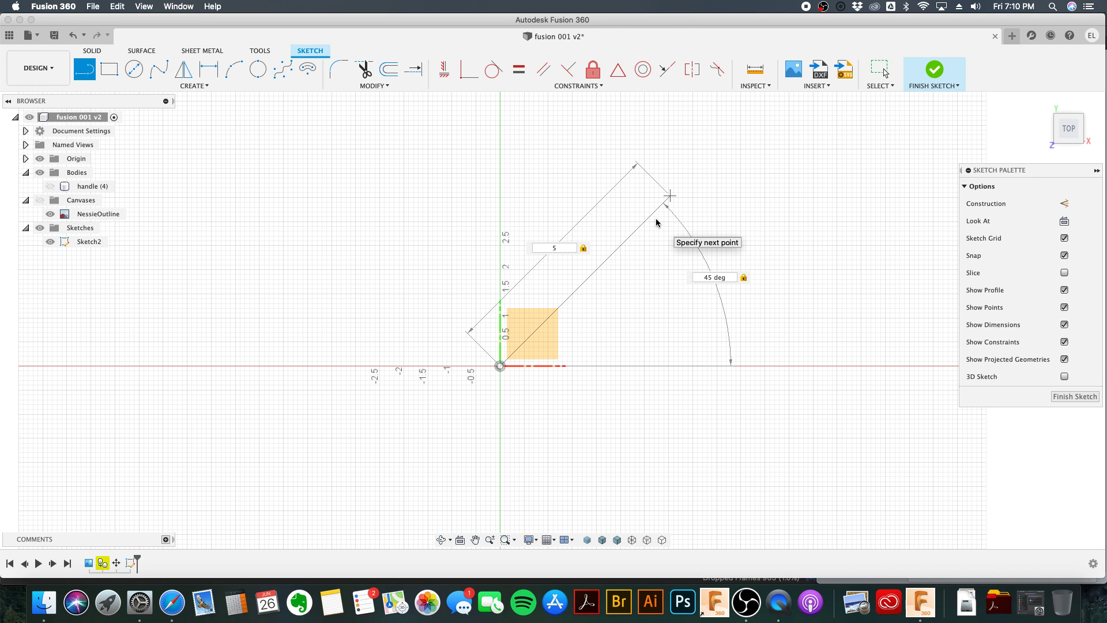
key("Return")
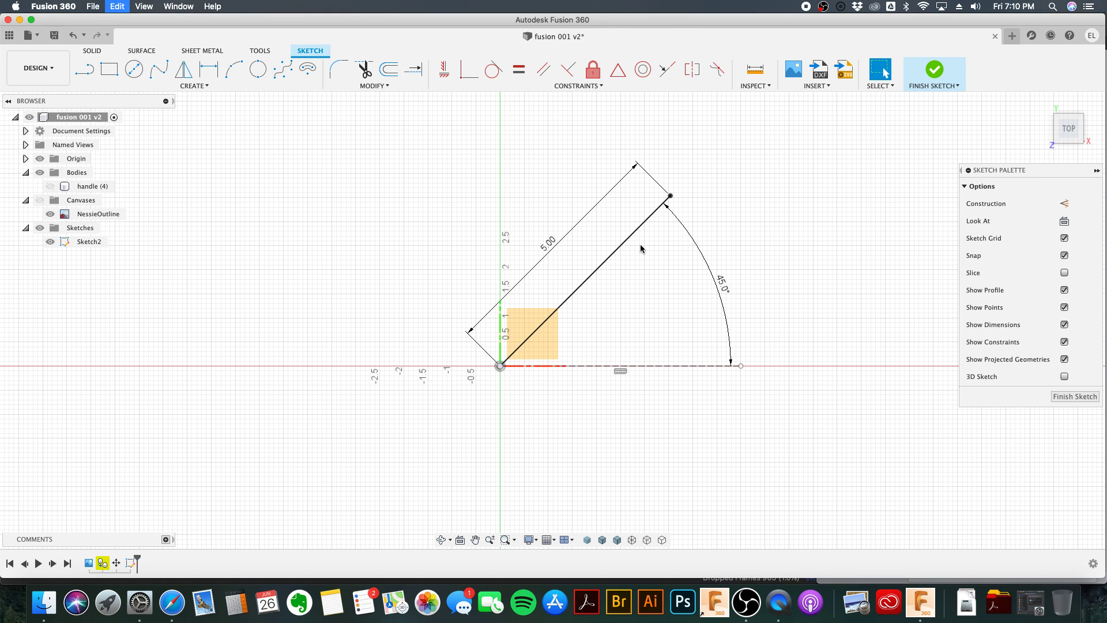
key("super+z")
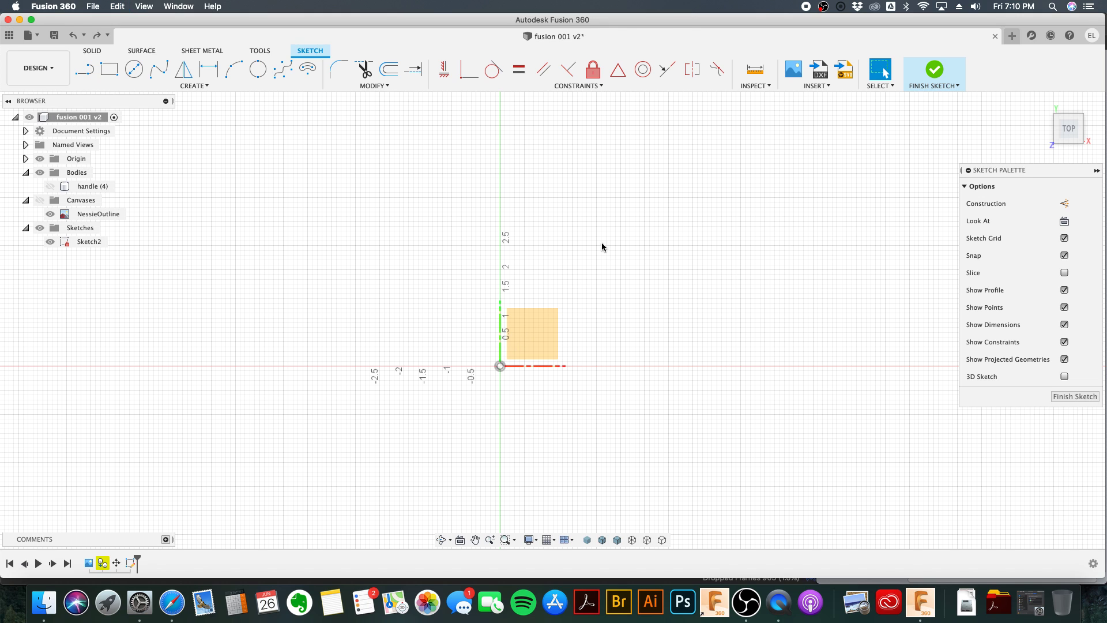
left_click(159, 69)
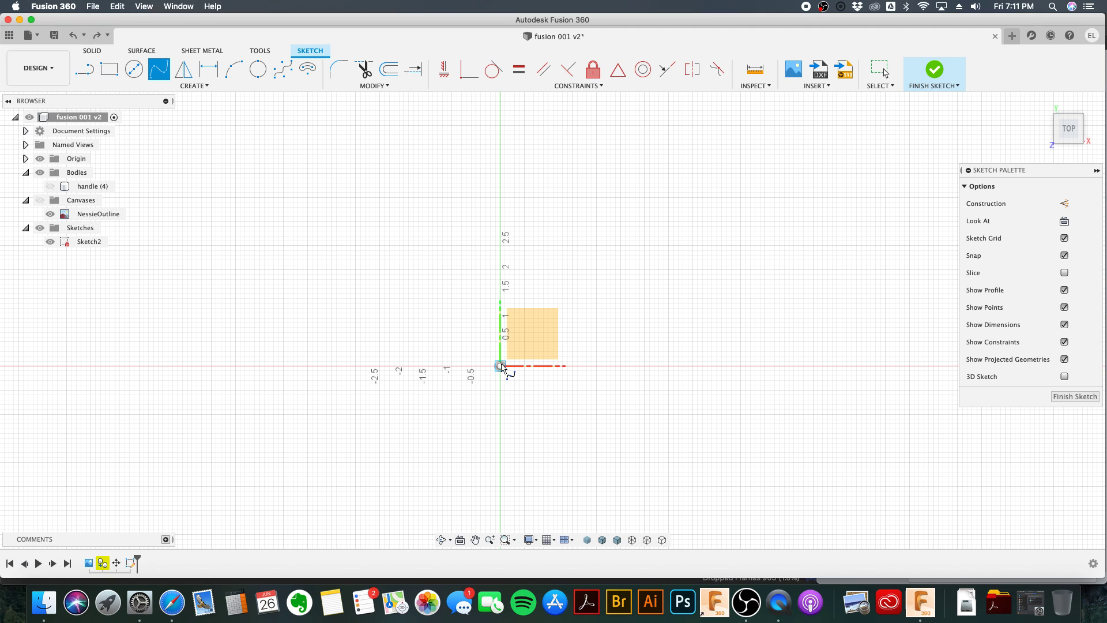
Step: Draw a four-point fit spline from the origin rising right, dipping, then rising, and reshape its start
left_click(500, 366)
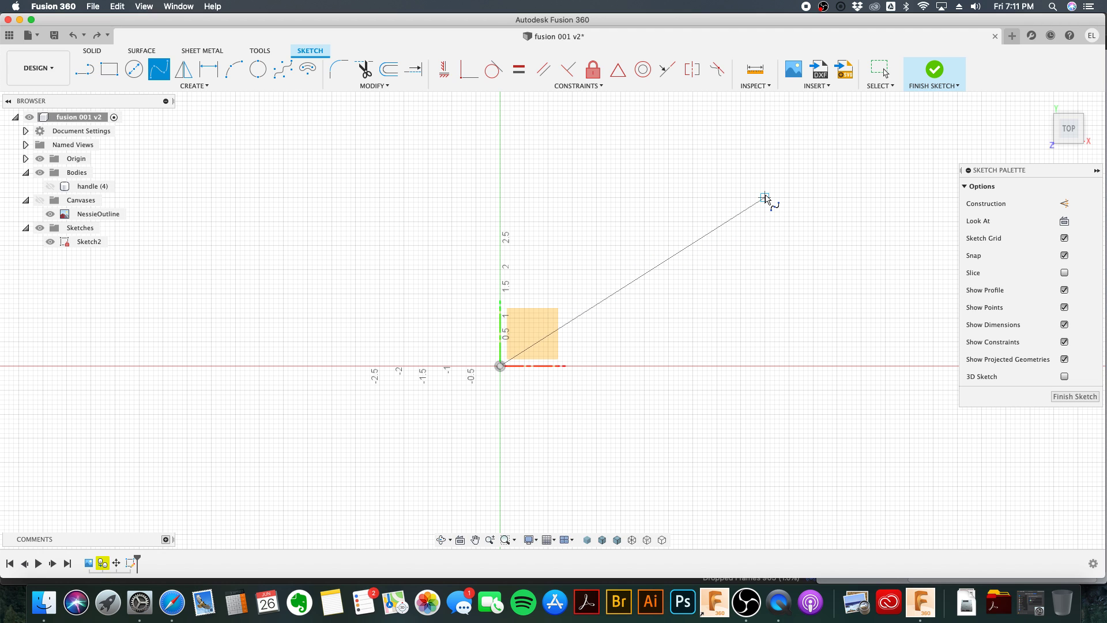
left_click(765, 197)
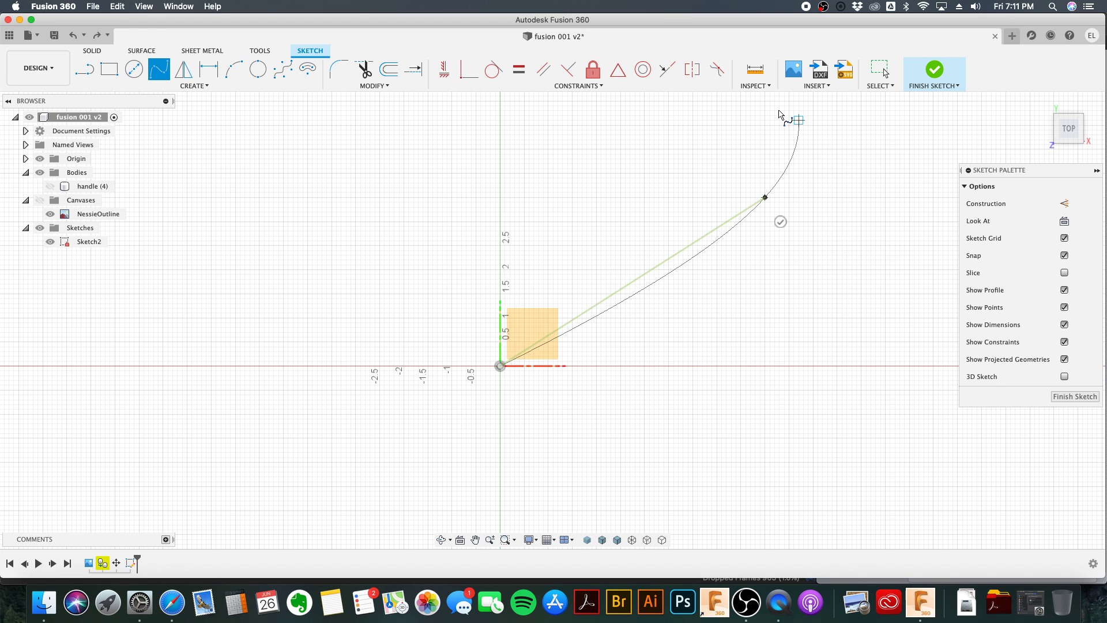
left_click(866, 226)
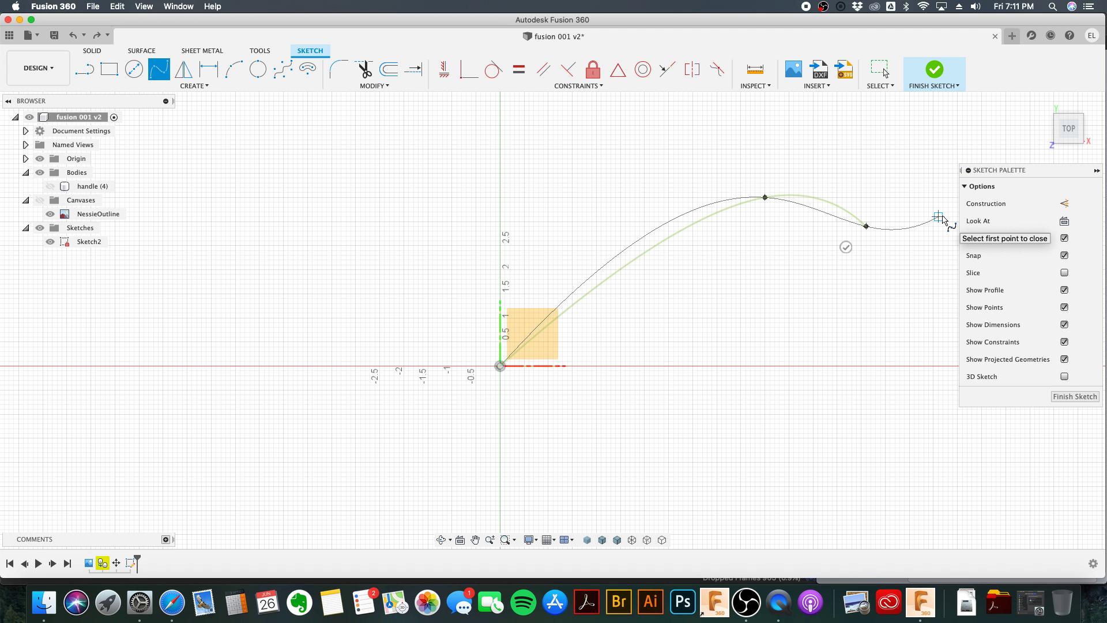
left_click(939, 218)
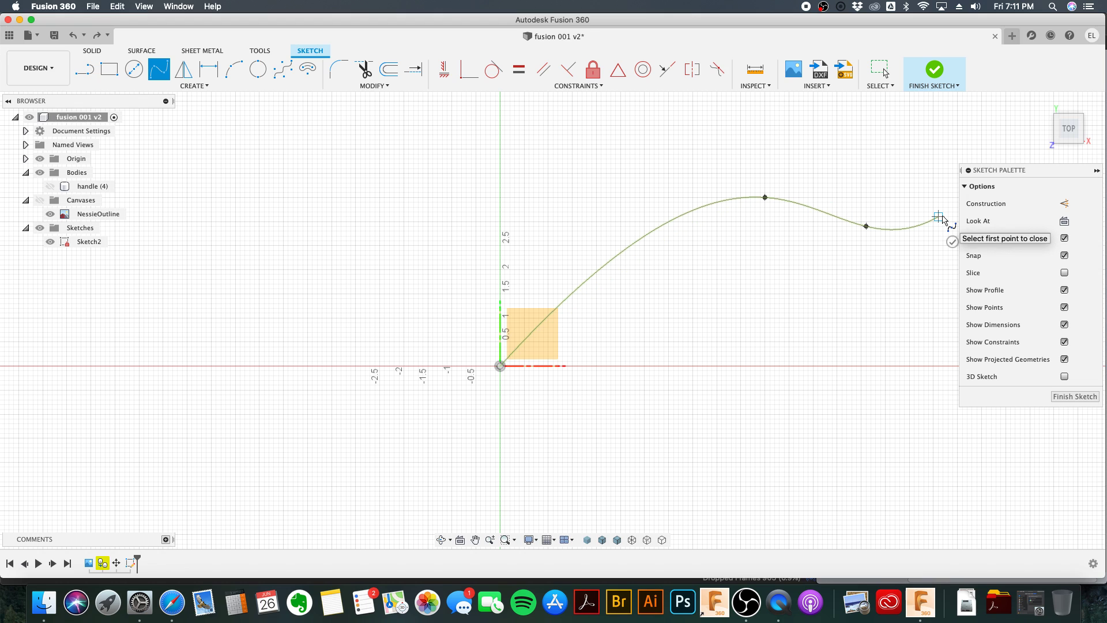
key("Escape")
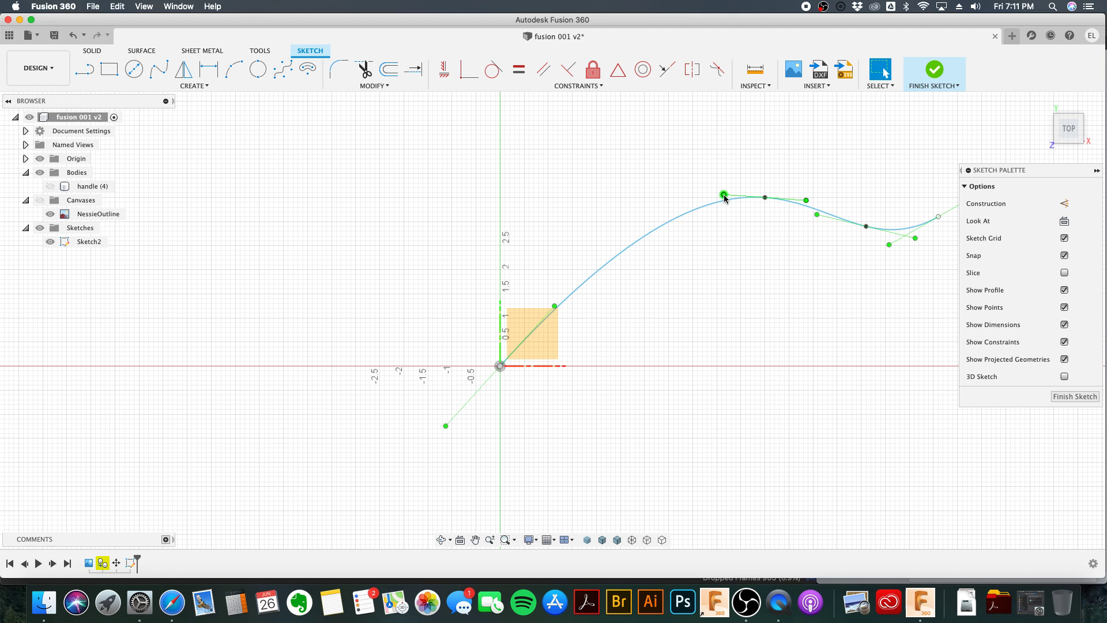
left_click_drag(725, 199, 712, 231)
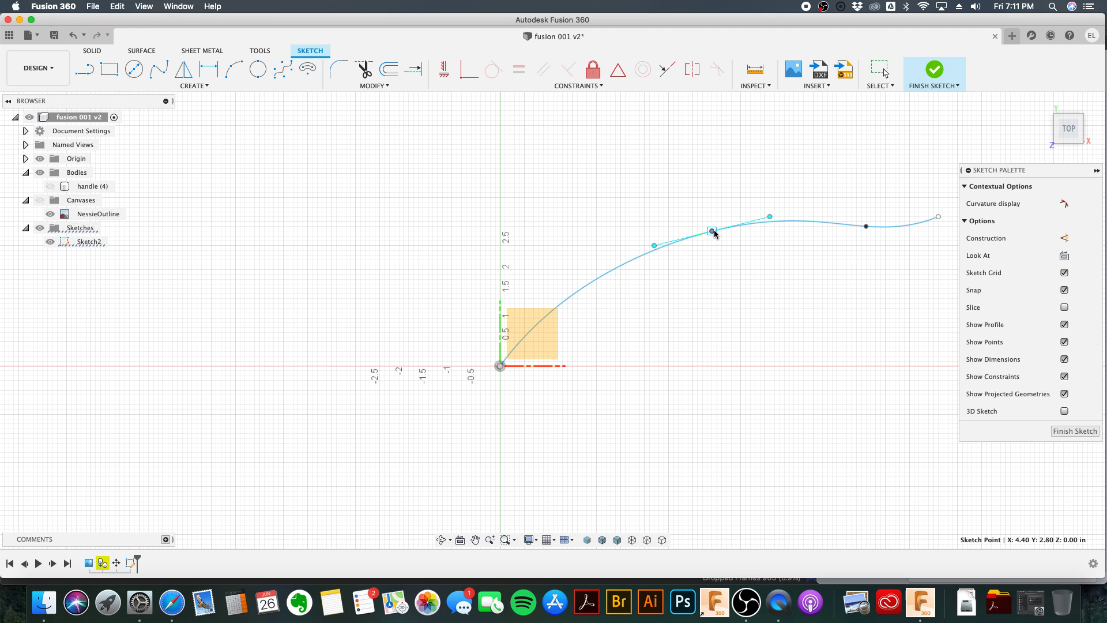
Step: Lower the spline's right endpoint and fit point, then bend its tangent so the right end levels off
left_click_drag(940, 219, 947, 238)
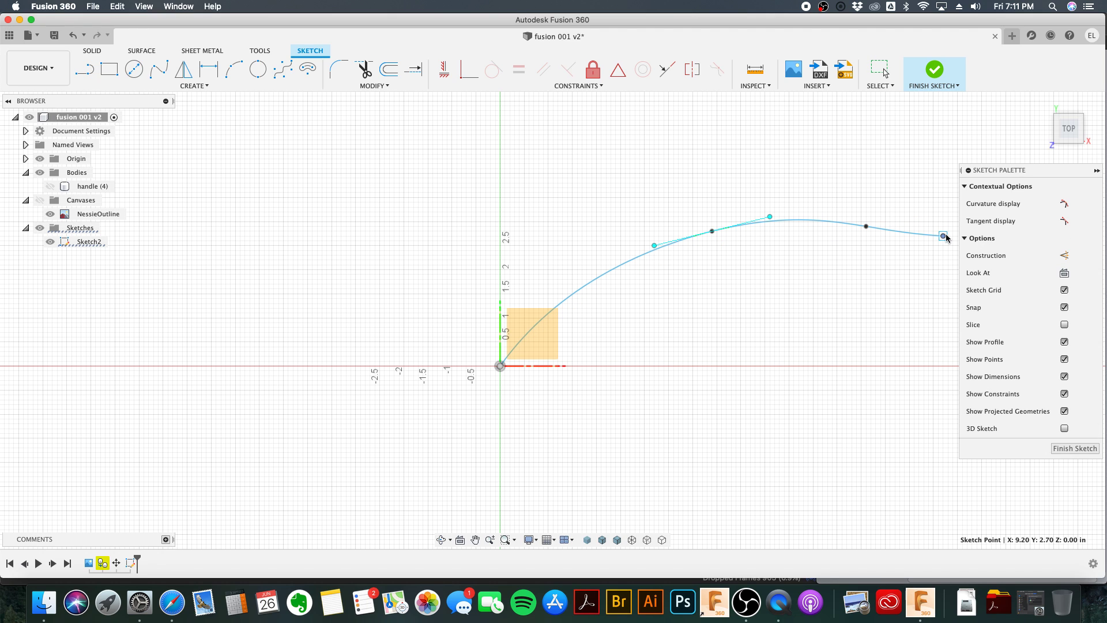
left_click(866, 226)
left_click_drag(866, 227, 857, 237)
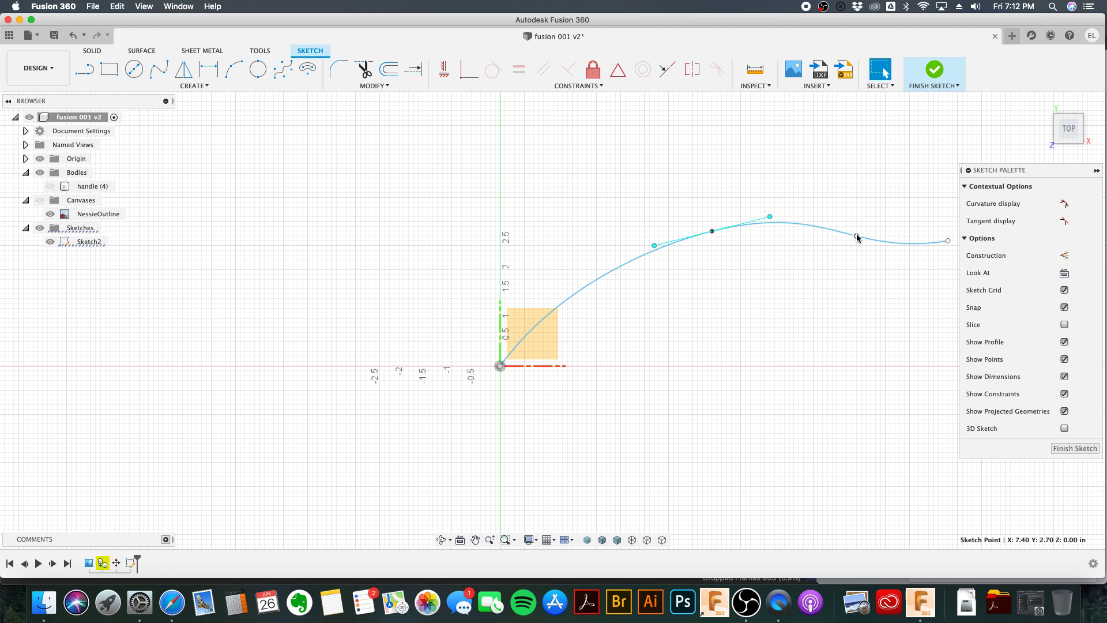
left_click(900, 241)
mouse_move(901, 240)
left_mouse_down()
mouse_move(897, 222)
mouse_move(903, 257)
mouse_move(905, 245)
left_mouse_up()
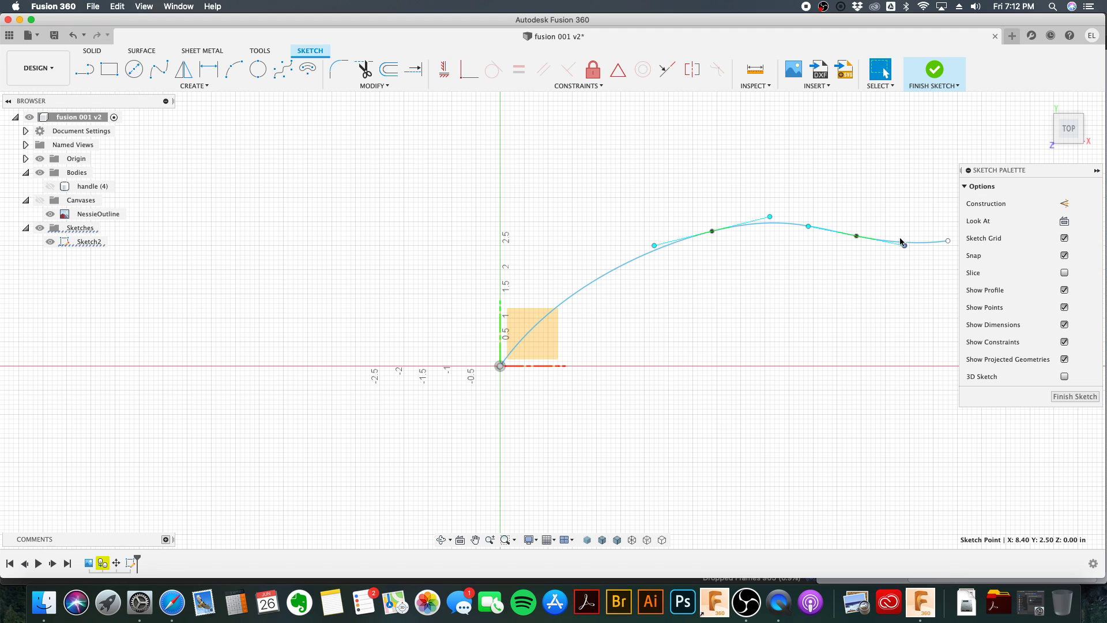
Step: Draw a large 3-point arc from the x-axis left of the origin, sweeping up over it to the upper right
left_click(234, 77)
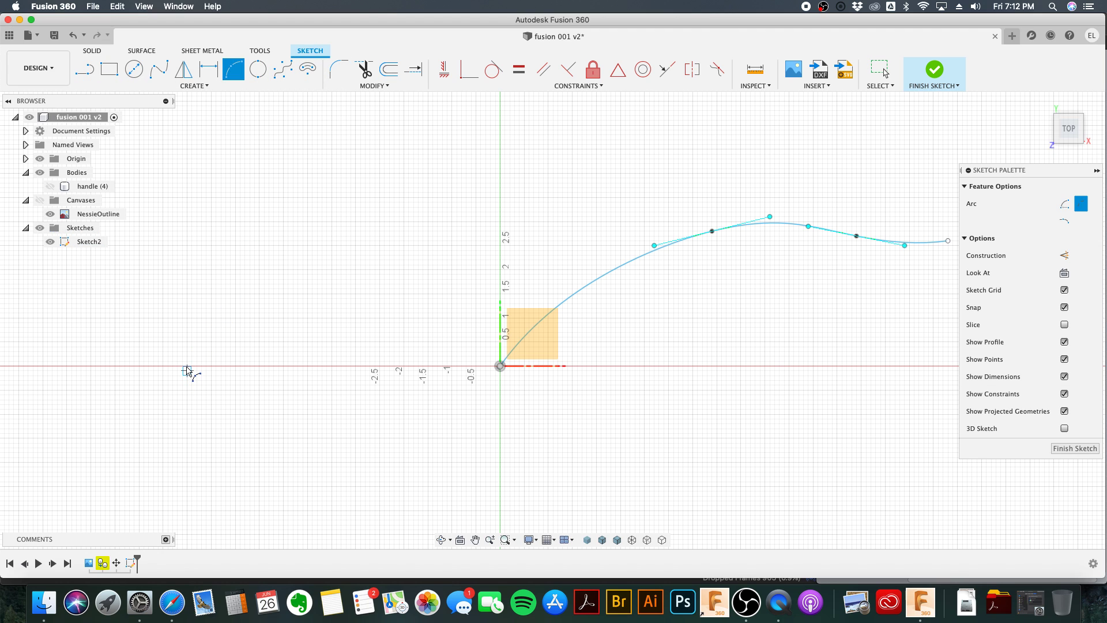
left_click(183, 366)
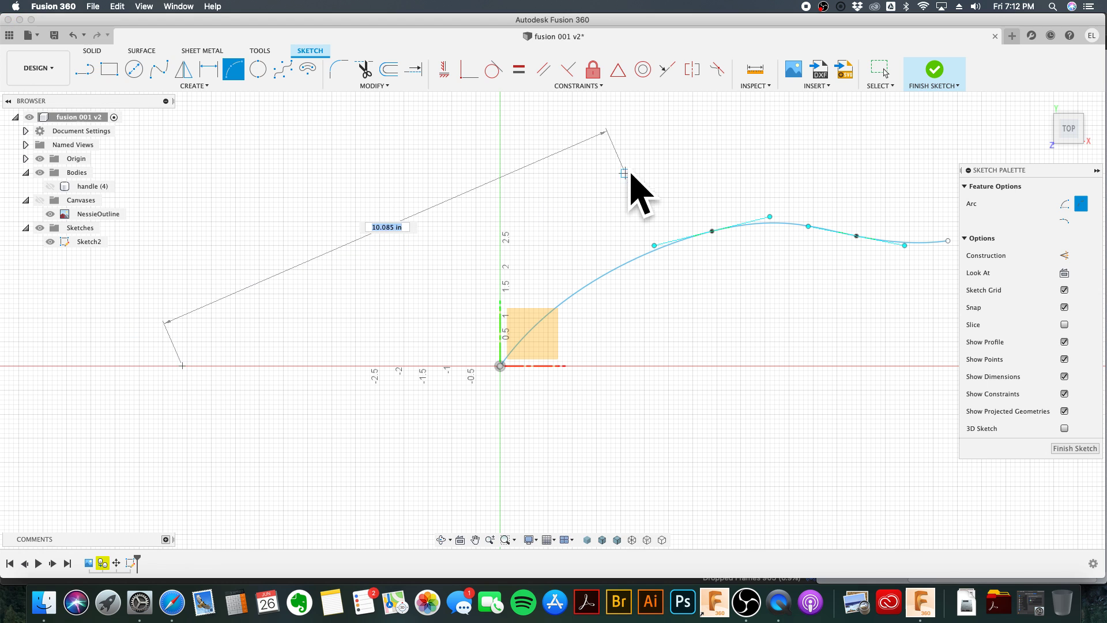
left_click(625, 163)
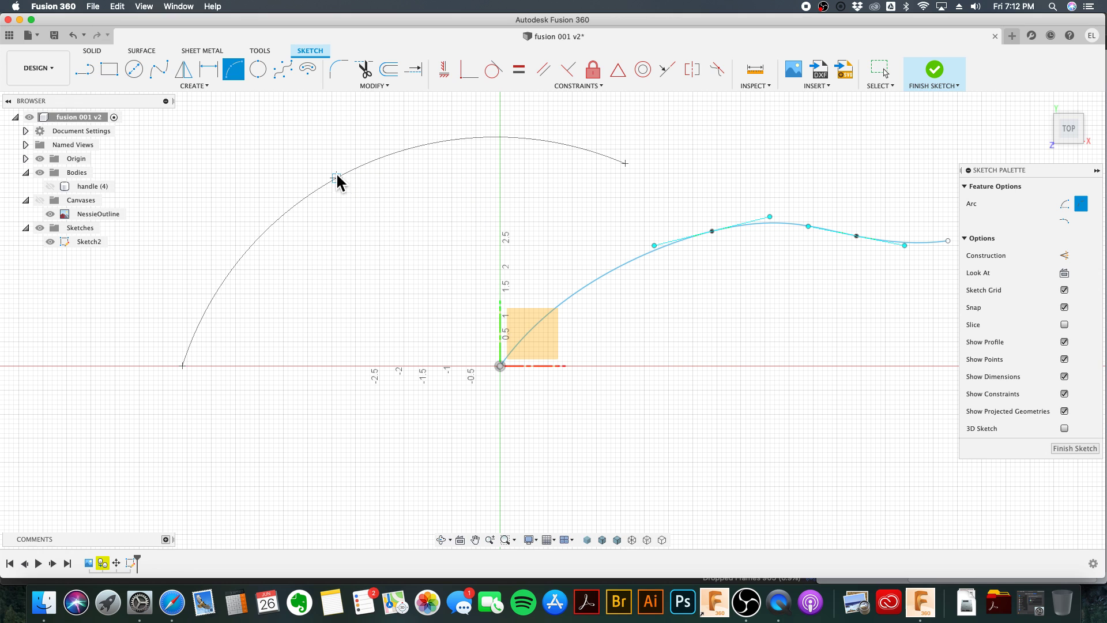
left_click(336, 196)
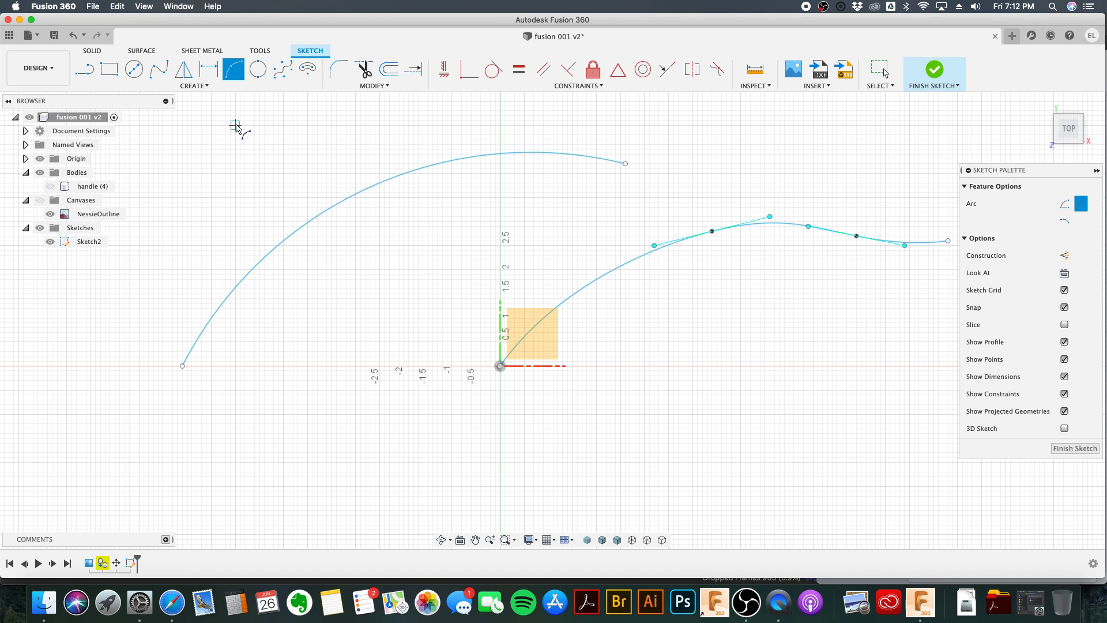
Step: Start a second arc from the origin to a point on the spline
left_click(500, 365)
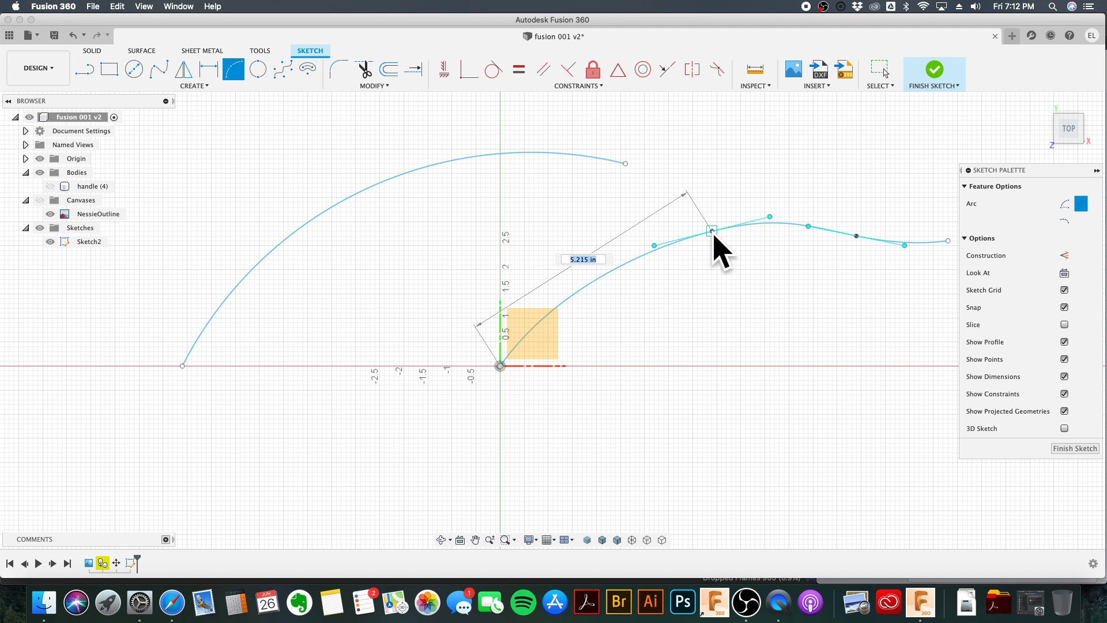
left_click(712, 230)
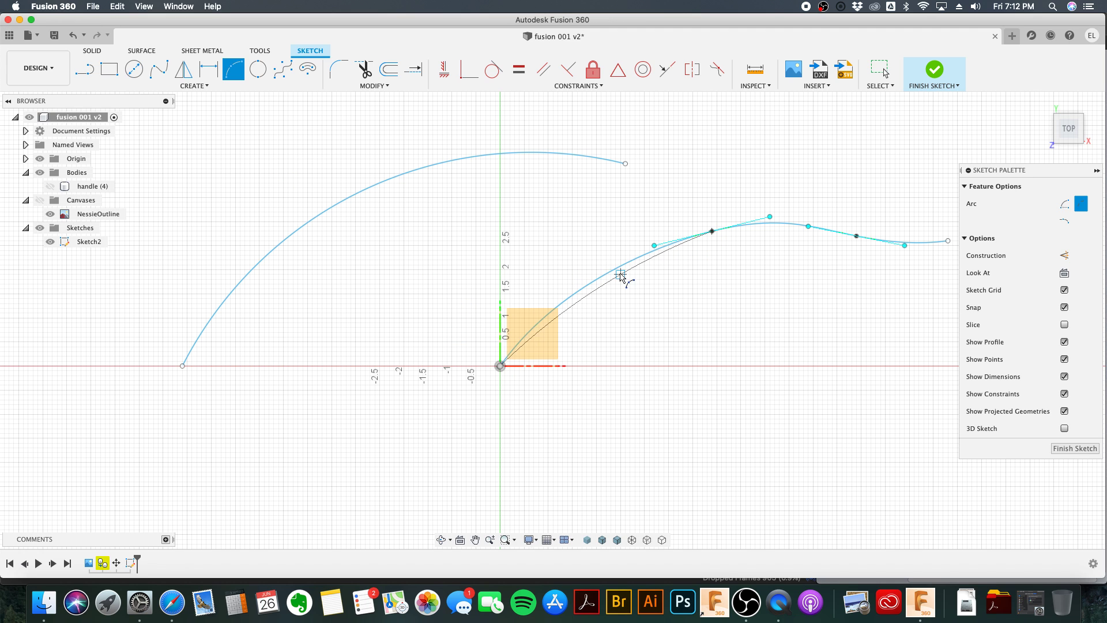
scroll(606, 276, "up", 3)
scroll(603, 280, "up", 2)
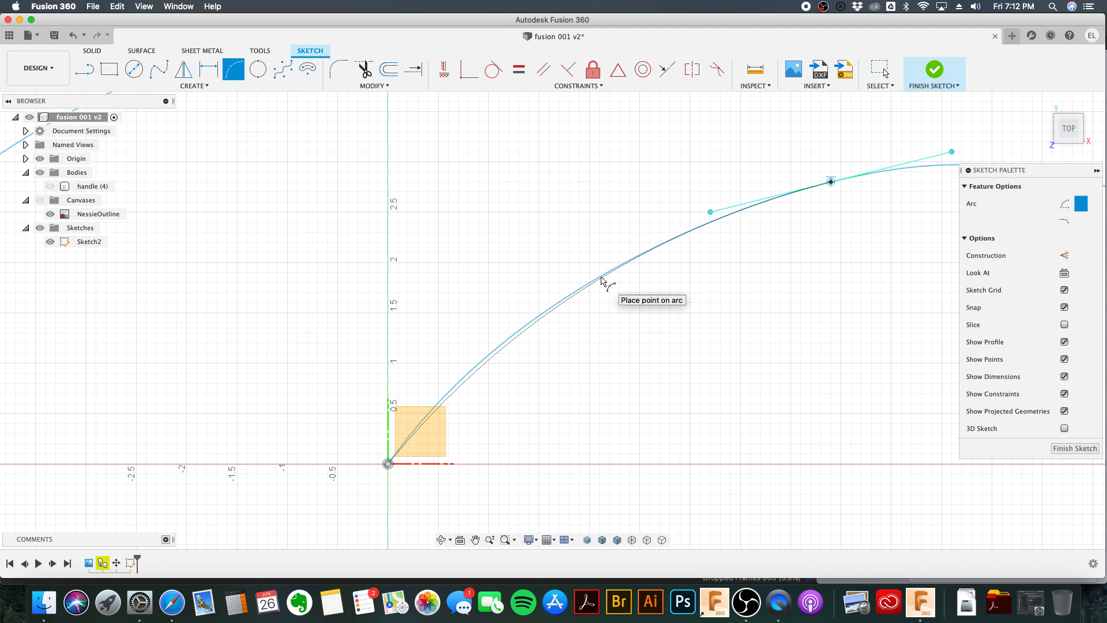
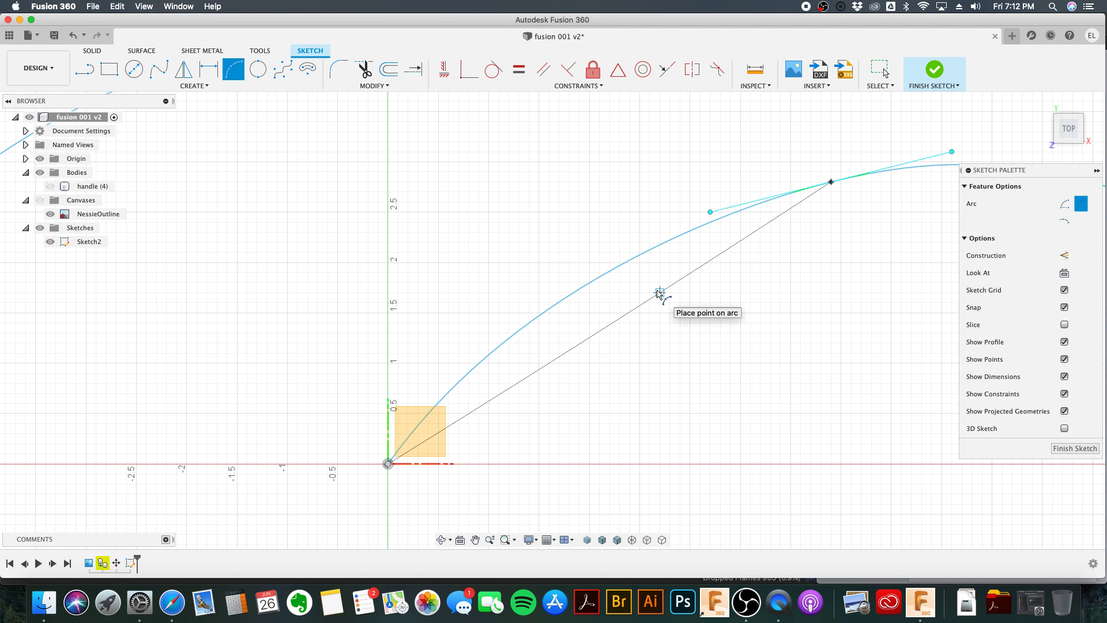
Step: Cancel the unfinished arc and pull the upper arc's end back to about X 0.70, Y 4.57
key("Escape")
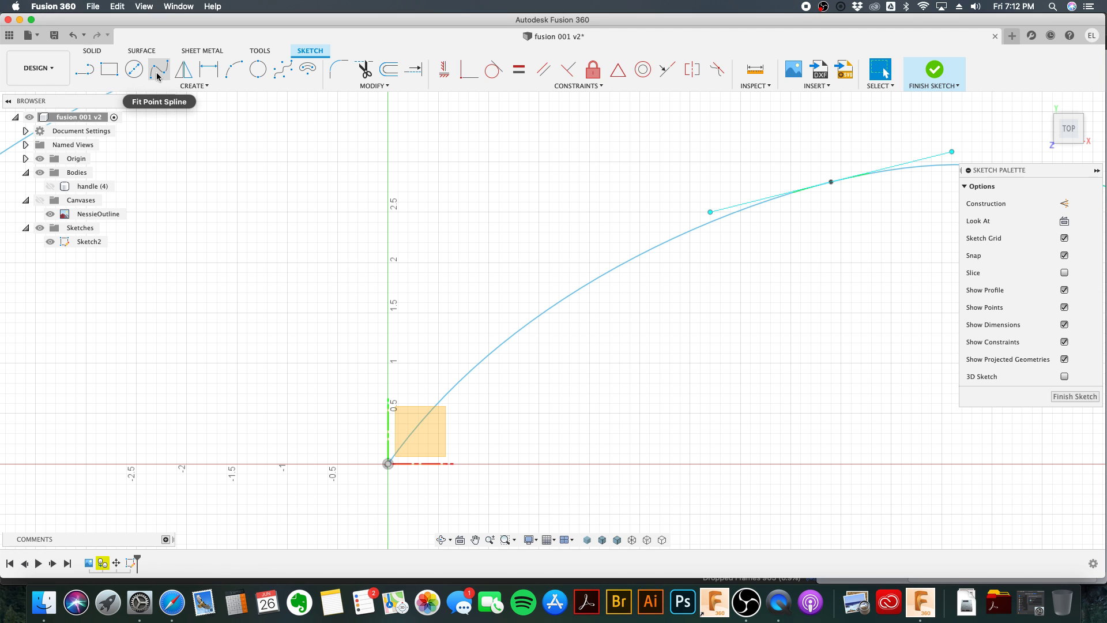
scroll(763, 274, "down", 3)
scroll(761, 277, "down", 2)
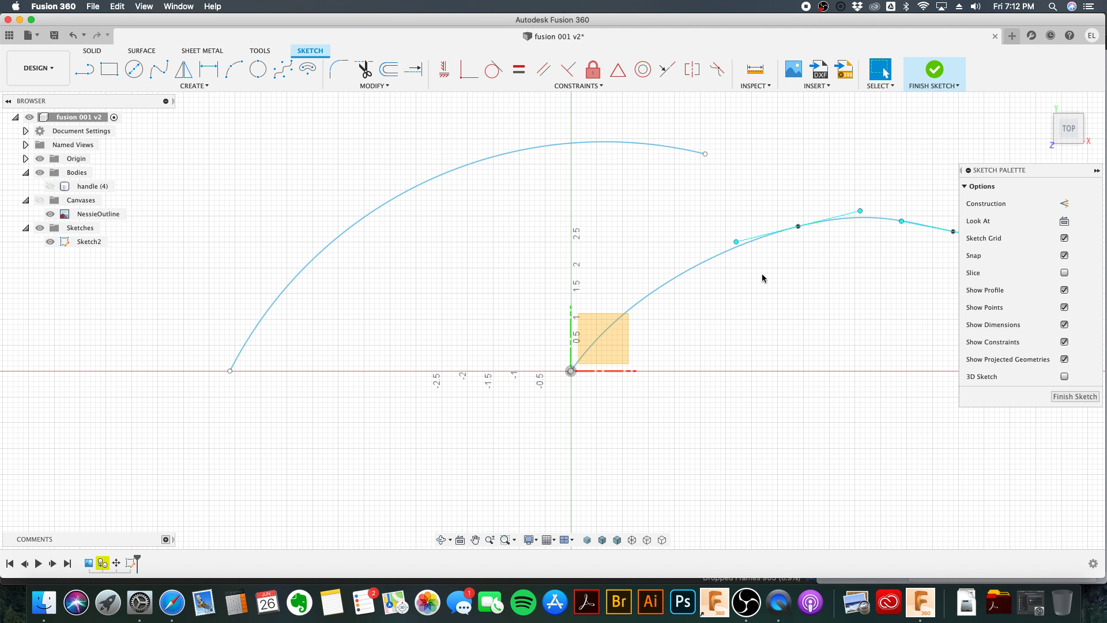
middle_click_drag(751, 301, 552, 323)
scroll(551, 323, "down", 2)
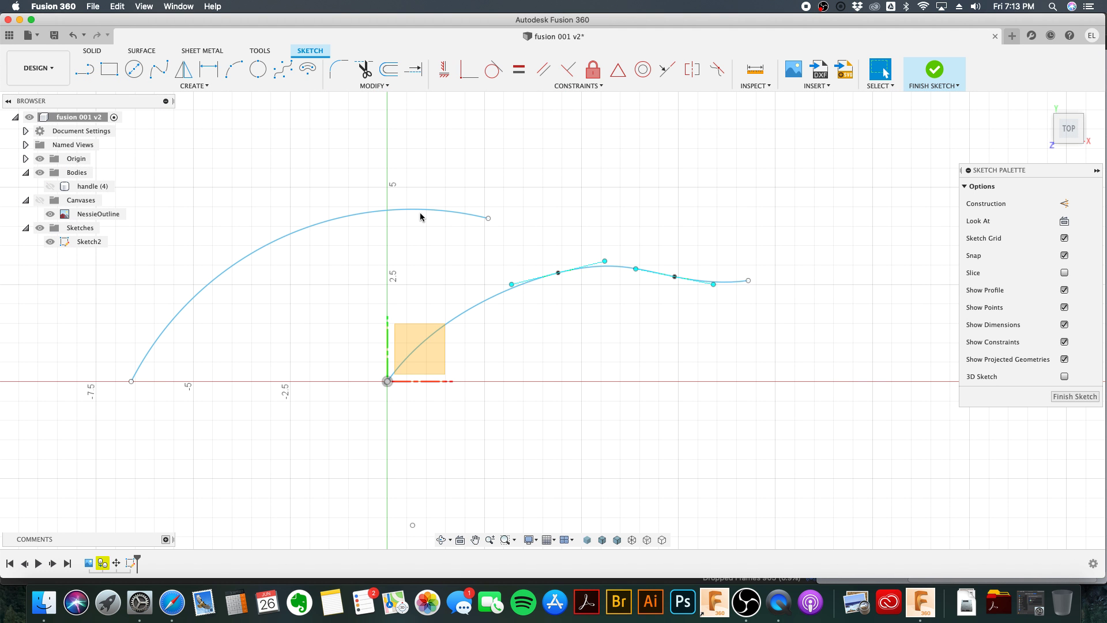
left_click_drag(488, 219, 415, 204)
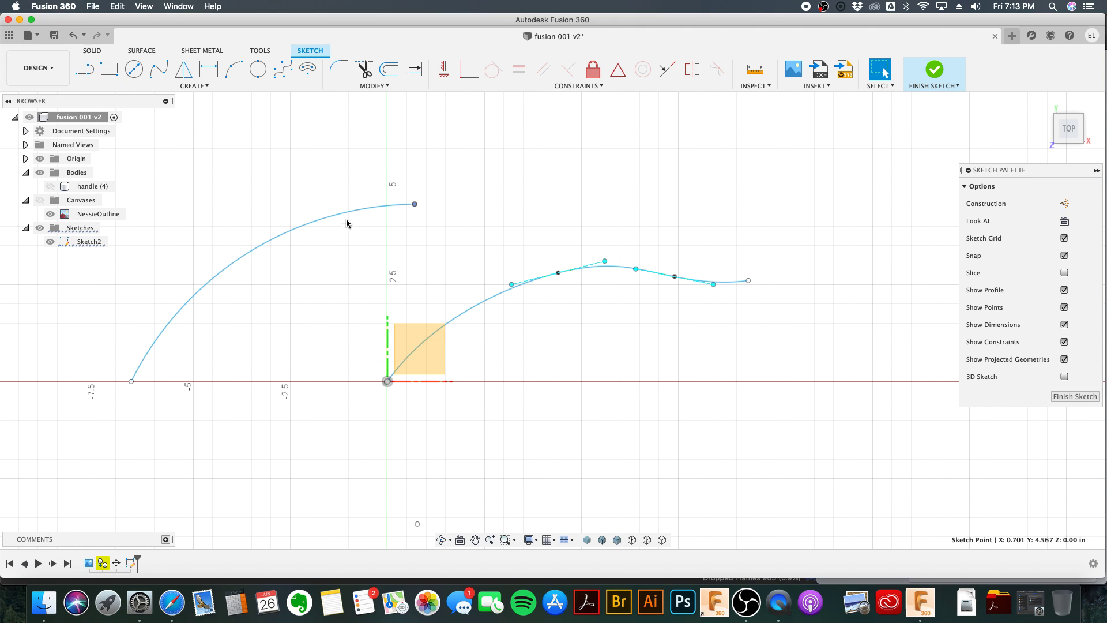
Step: Draw 3-point arcs for the blade's top edge and its right end
left_click(233, 70)
left_click(414, 204)
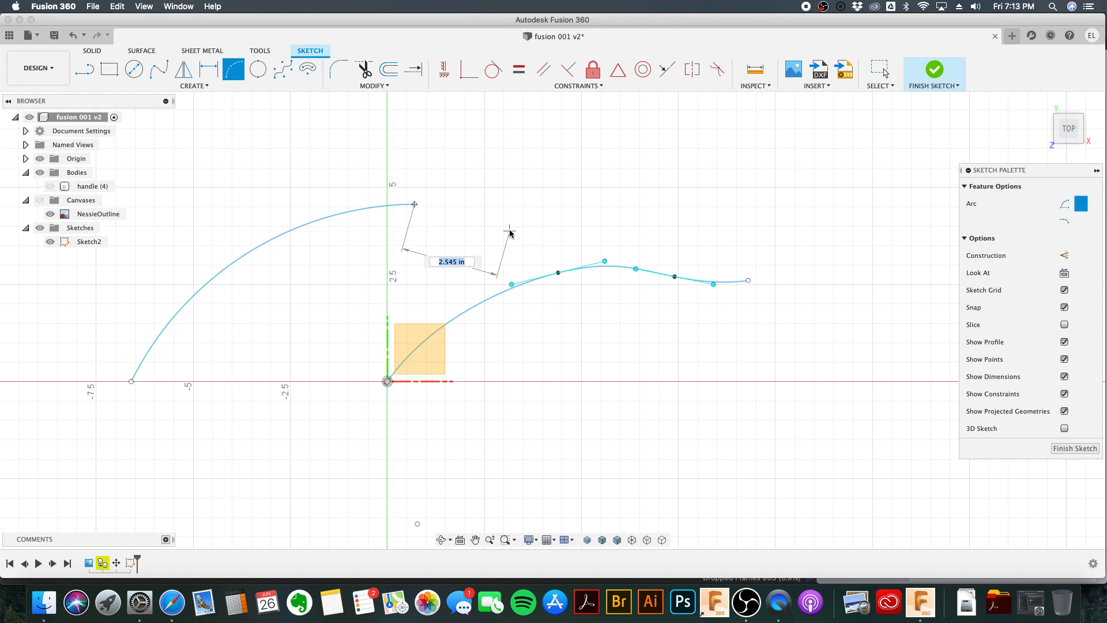
left_click(521, 232)
left_click(886, 228)
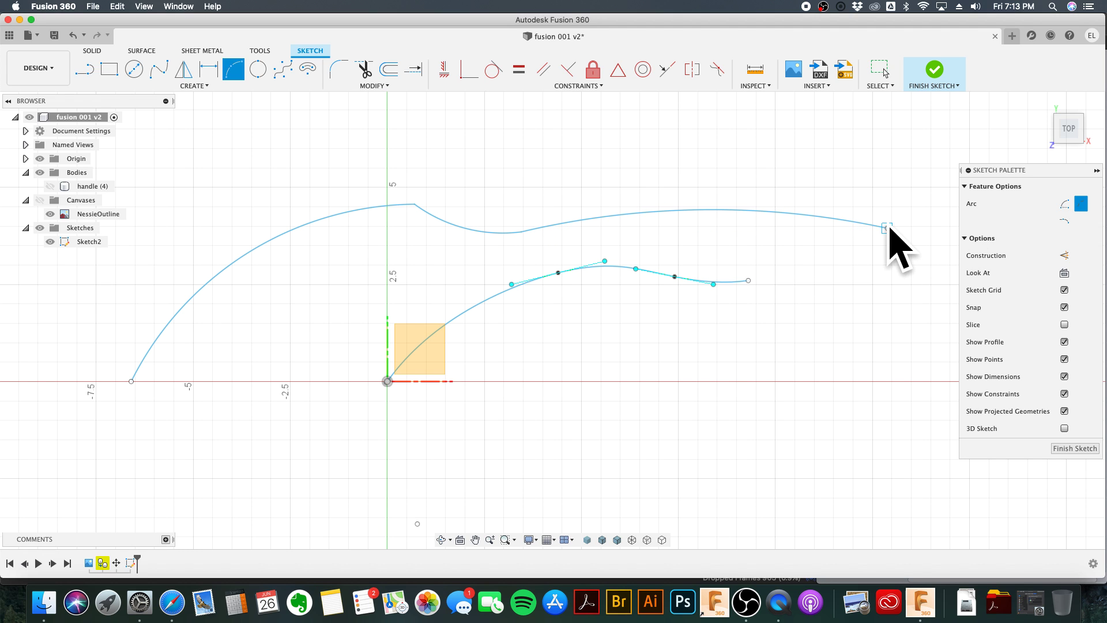
left_click(887, 228)
left_click(821, 311)
left_click(863, 286)
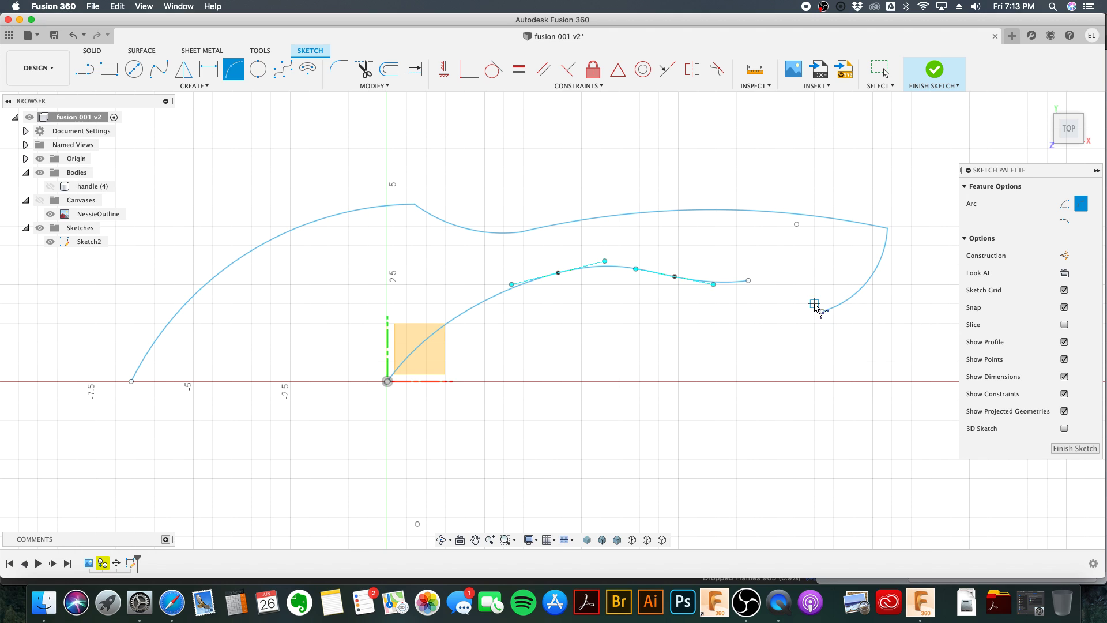
Step: Add a bottom-edge arc to the handle curve and a hooked notch arc below it
left_click(822, 311)
left_click(592, 296)
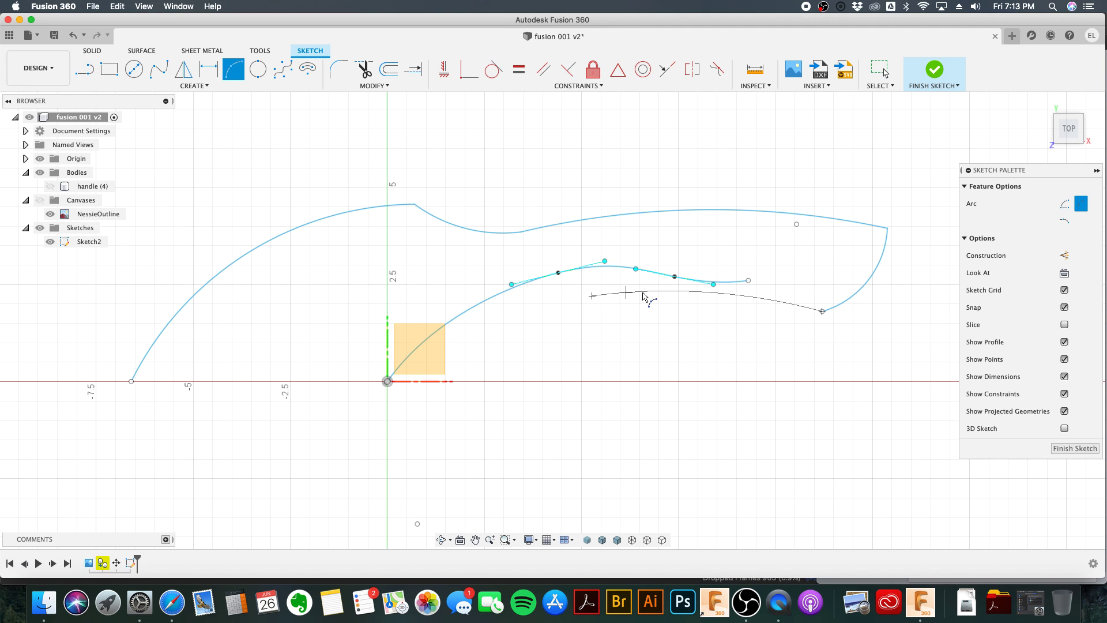
left_click(686, 281)
left_click(591, 296)
left_click(494, 347)
left_click(499, 331)
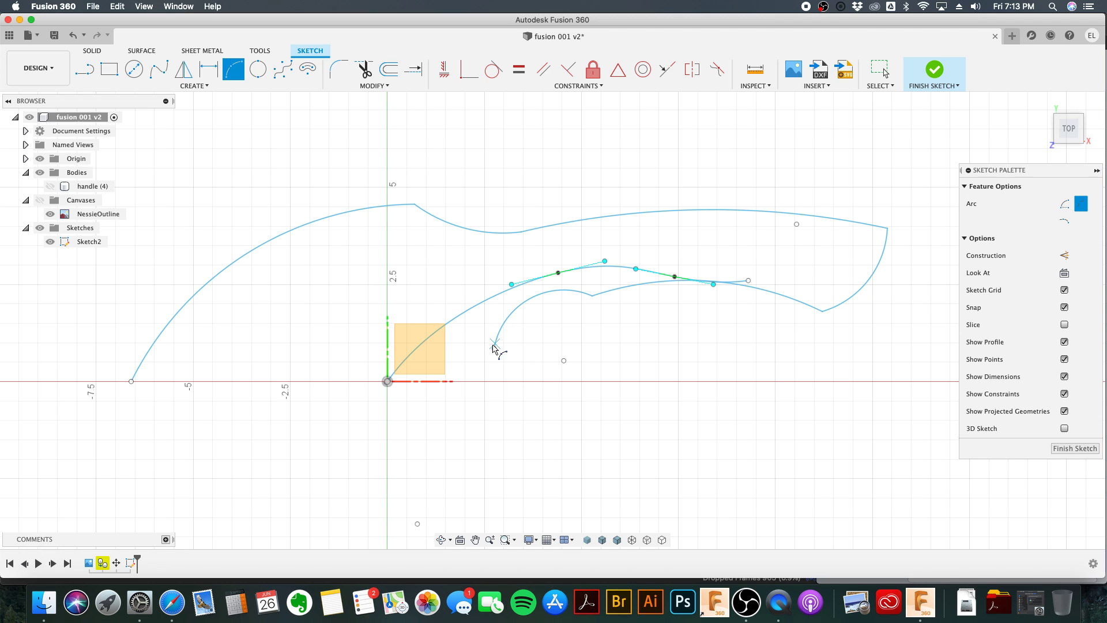
Step: Close the outline with an arc to the left tip, then bring up Safari's live comments
left_click(494, 348)
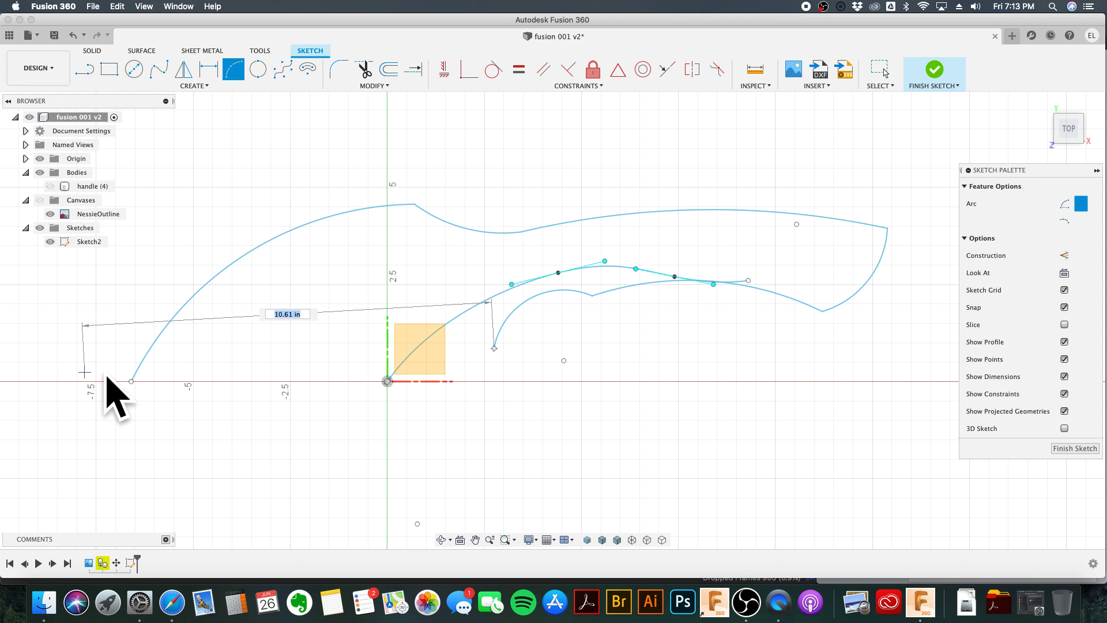
left_click(132, 381)
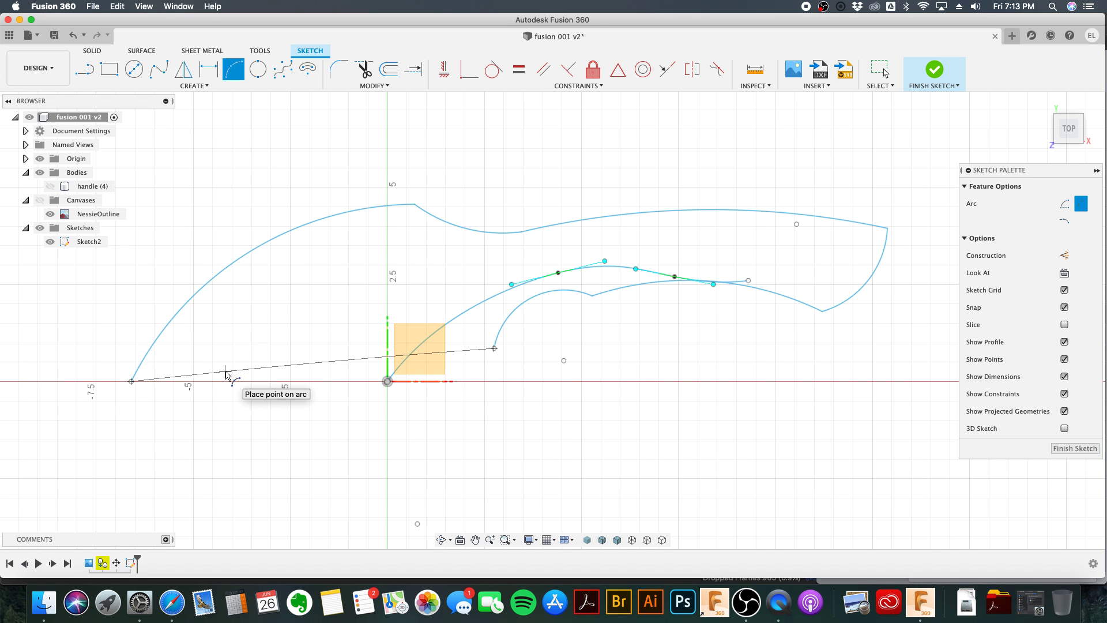
left_click(234, 353)
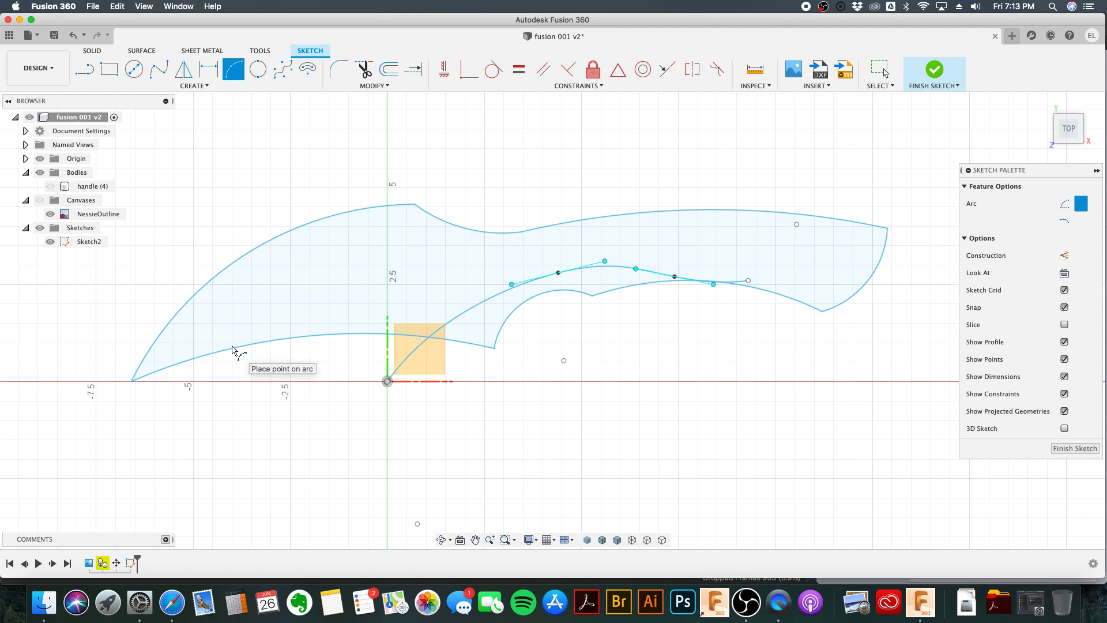
scroll(634, 352, "down", 3)
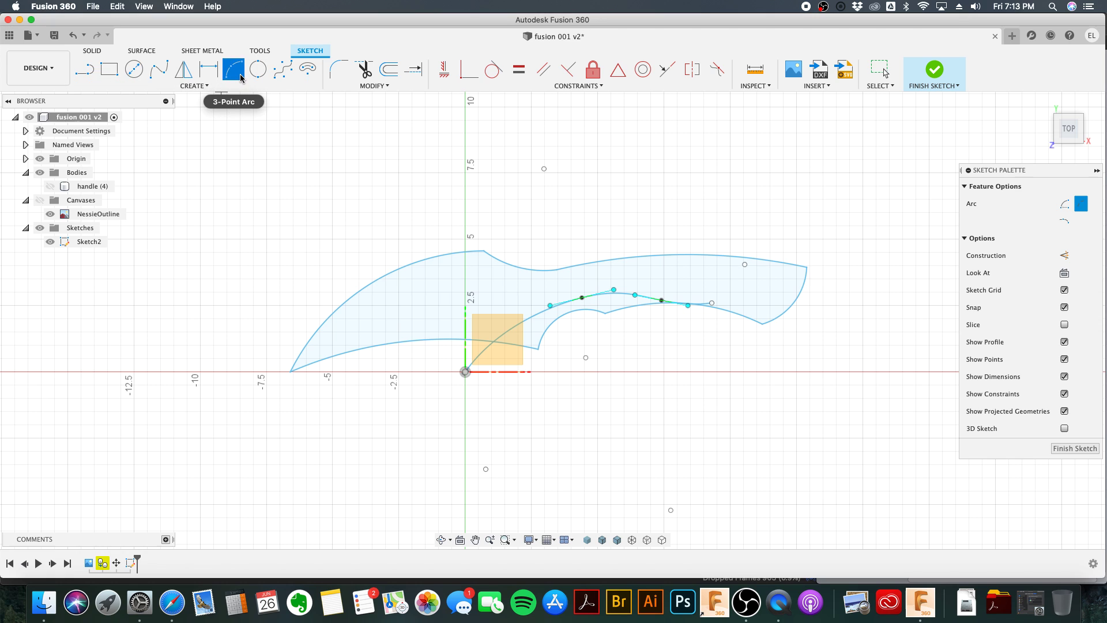
left_click(172, 603)
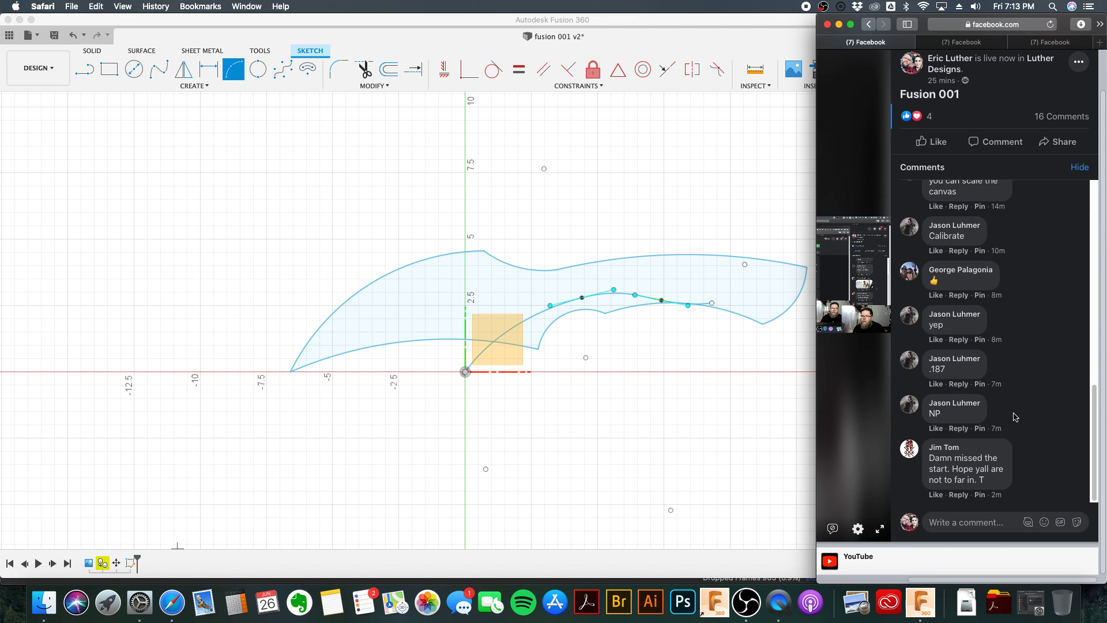
Step: Return to the Fusion 360 canvas, starting a new arc below the spline
left_click(671, 365)
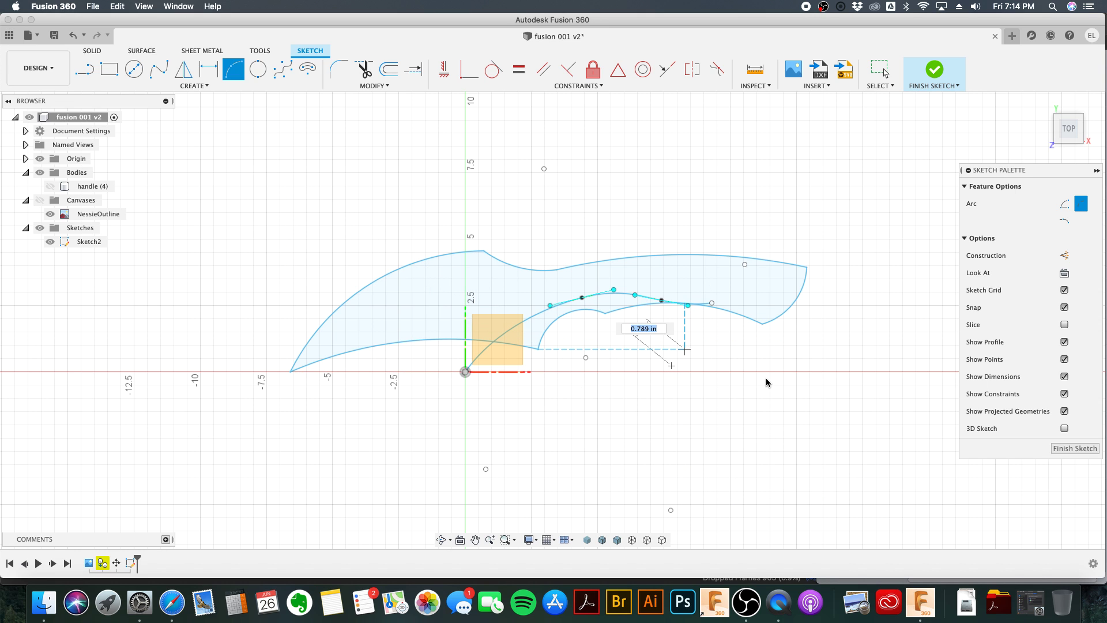
Step: Cancel the arc and draw a trial control-point spline below the blade, dragging its points to reshape it
key("Escape")
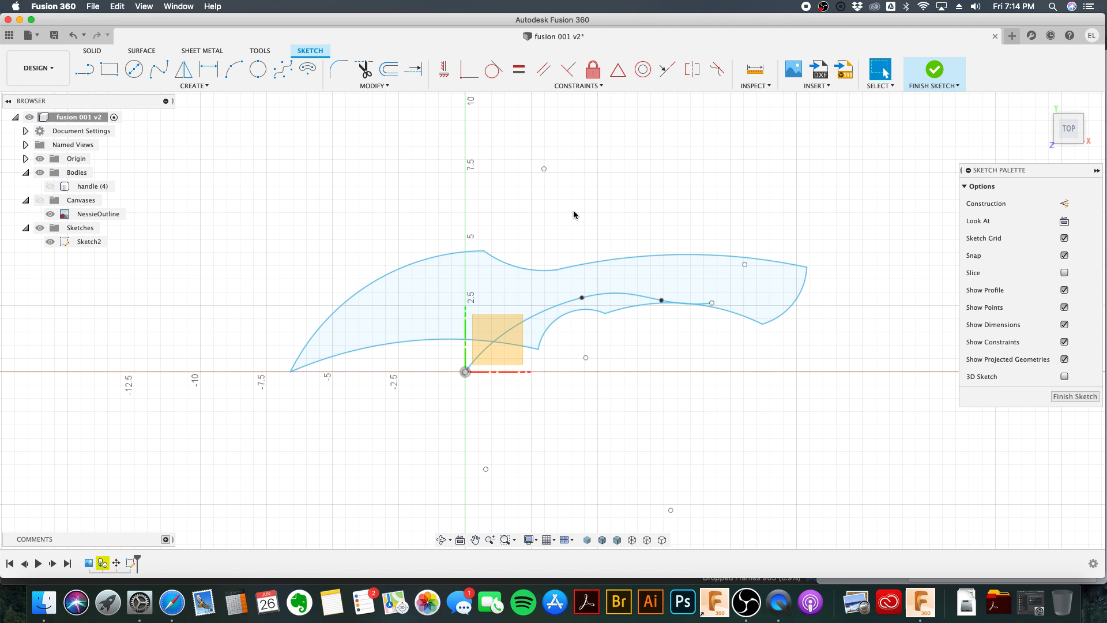
left_click(282, 71)
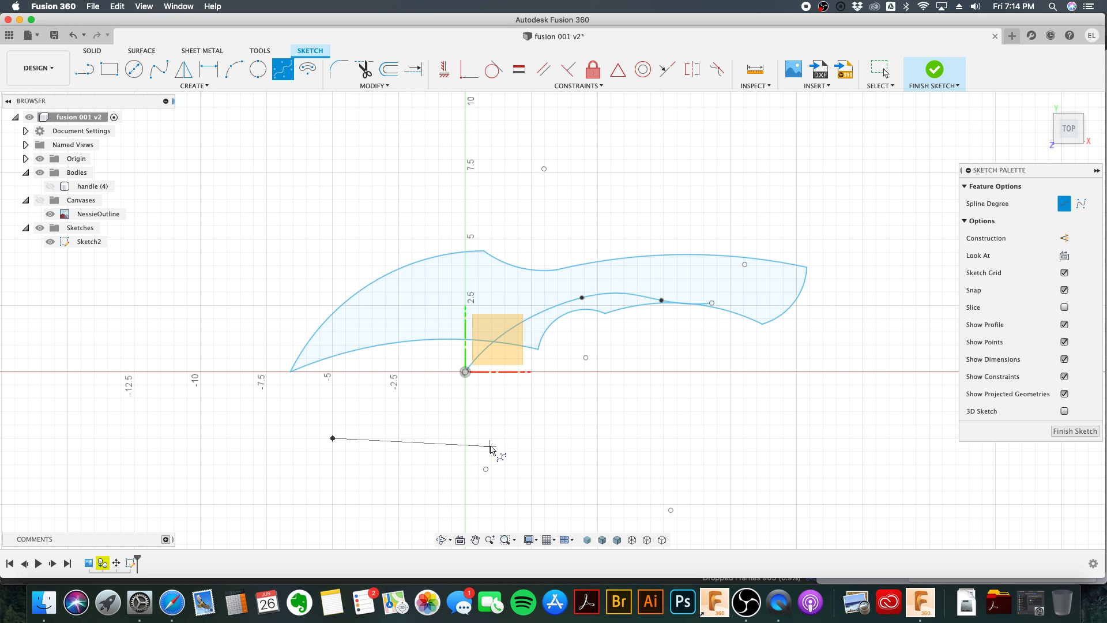
left_click(519, 411)
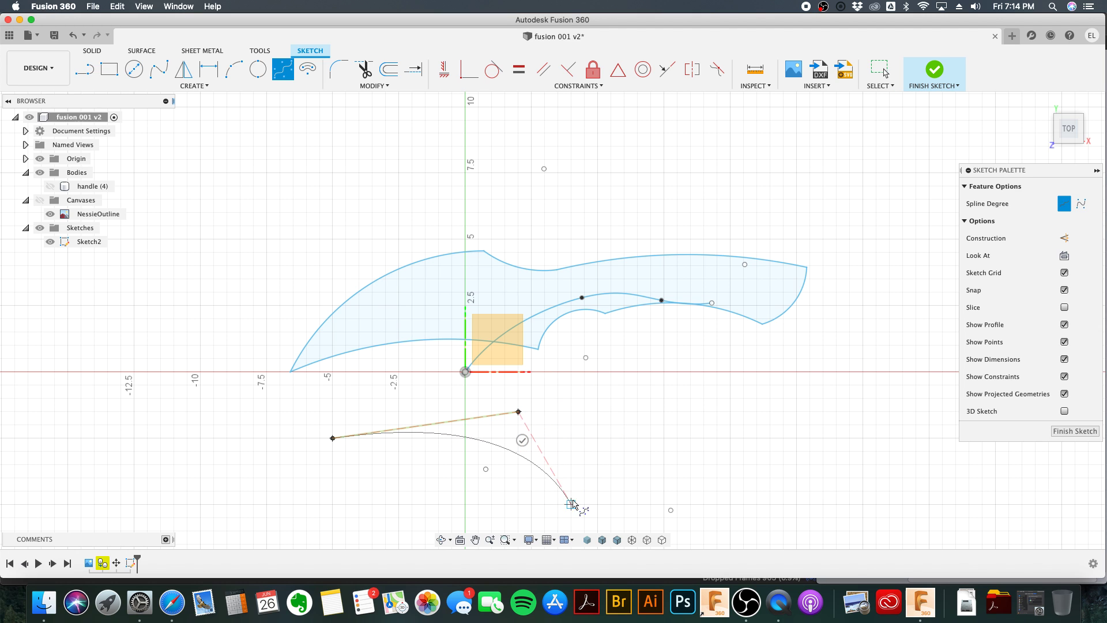
left_click(770, 411)
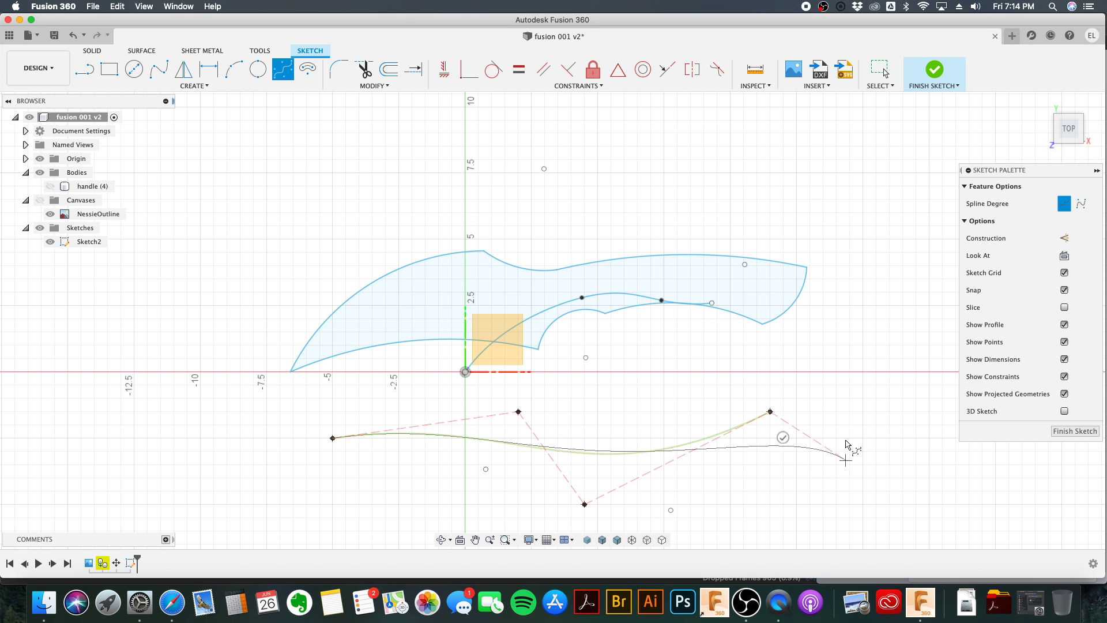
left_click(835, 305)
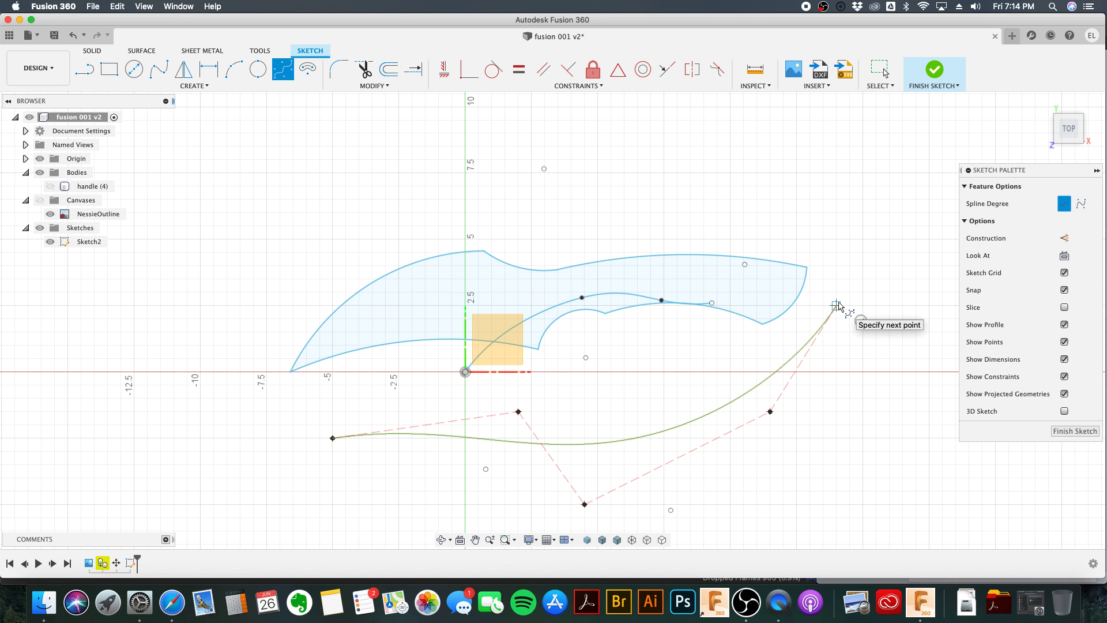
key("Escape")
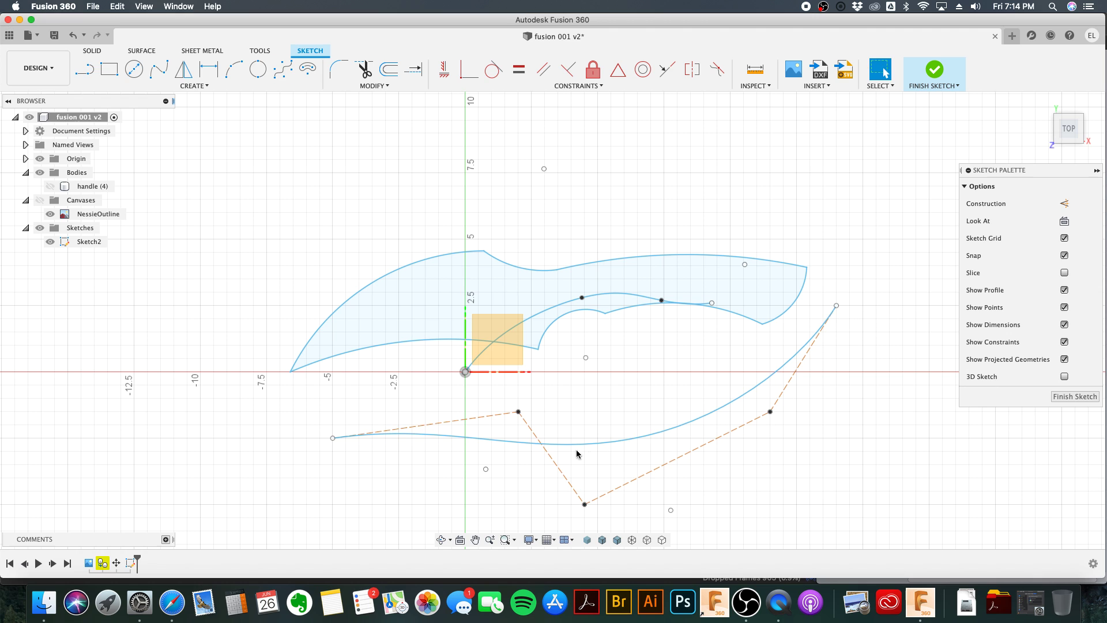
left_click_drag(518, 413, 558, 359)
left_click_drag(584, 503, 837, 447)
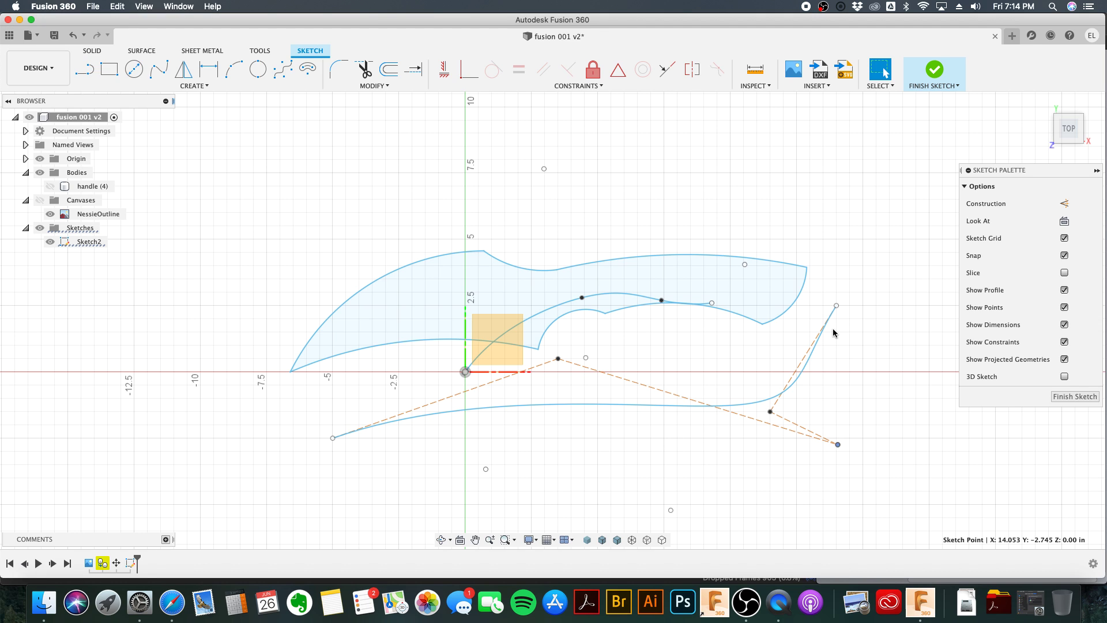
Step: Remove the spline crossing the blade and delete the trial spline beneath it
left_click(534, 318)
key("Escape")
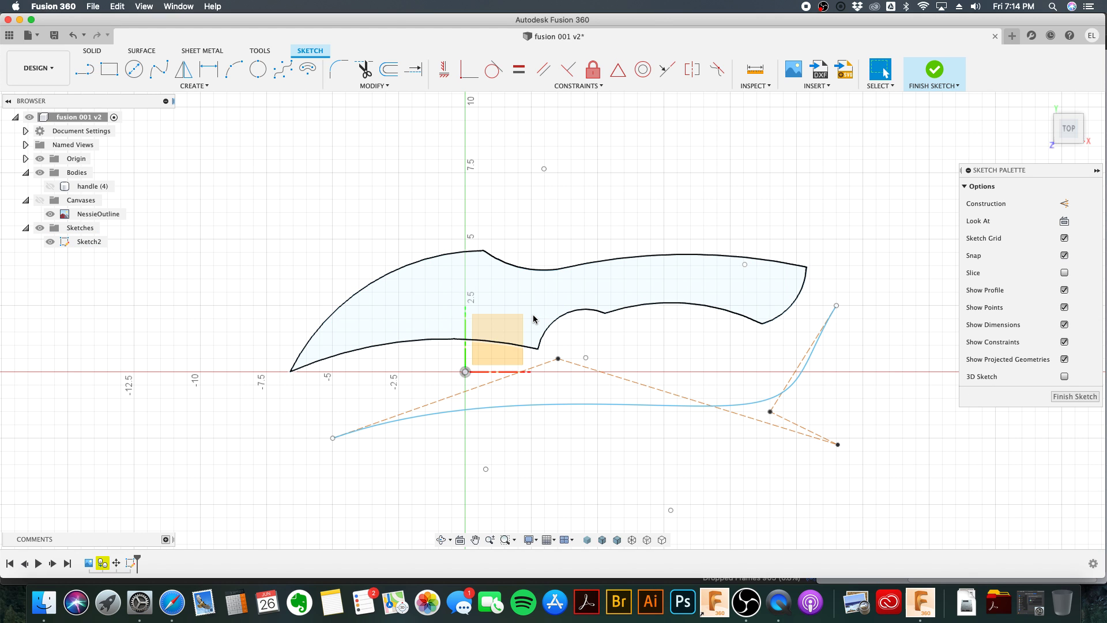
left_click(548, 405)
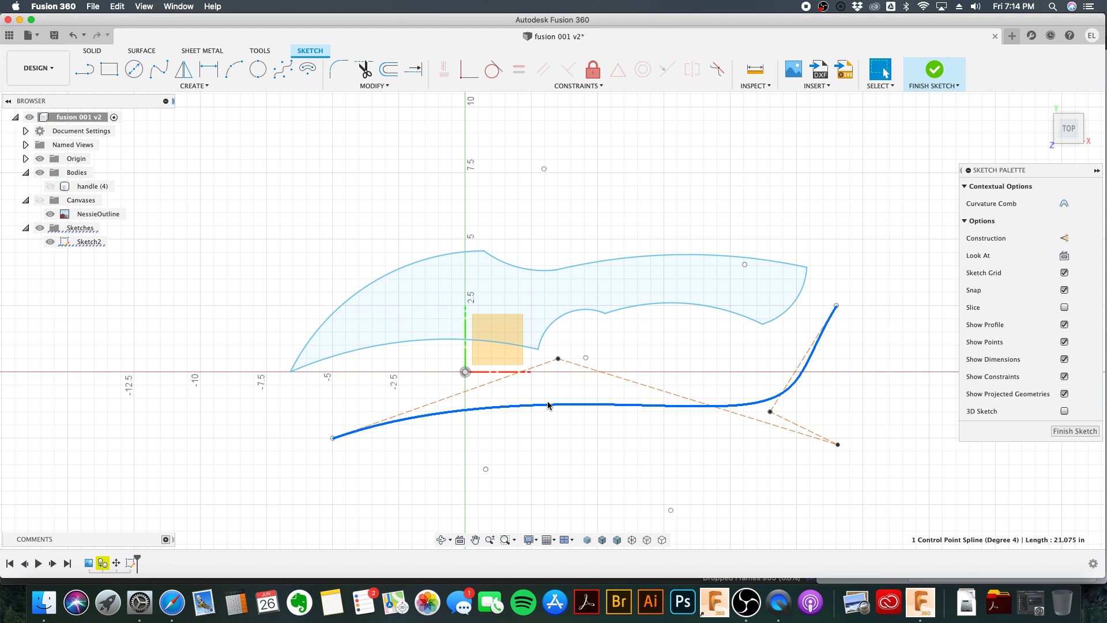
key("Delete")
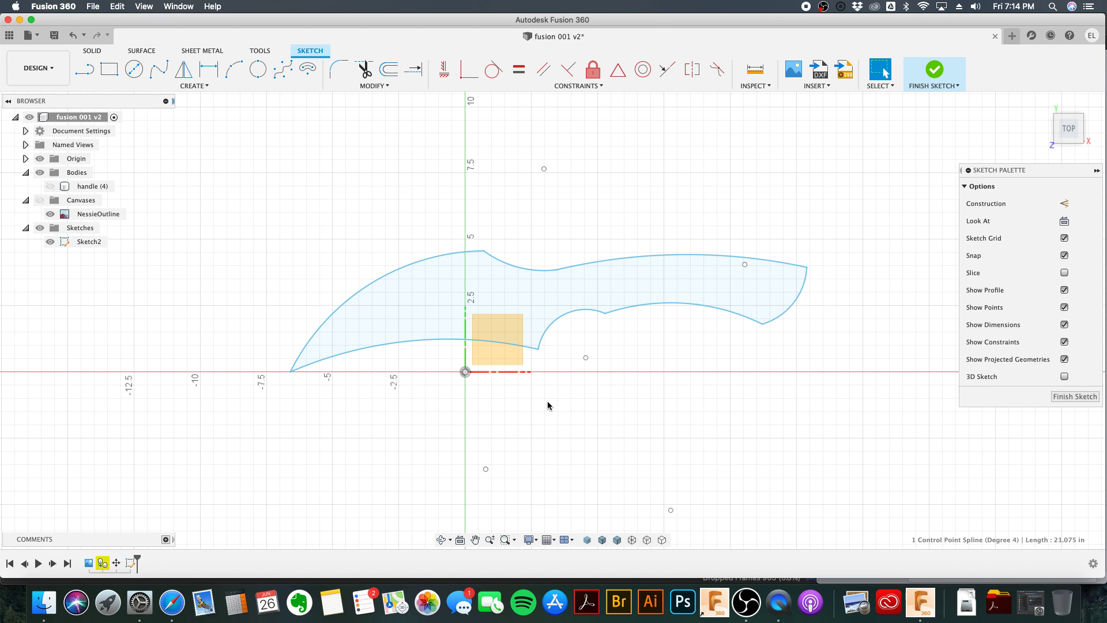
Step: Draw a fit-point spline through three points above the blade
left_click(200, 87)
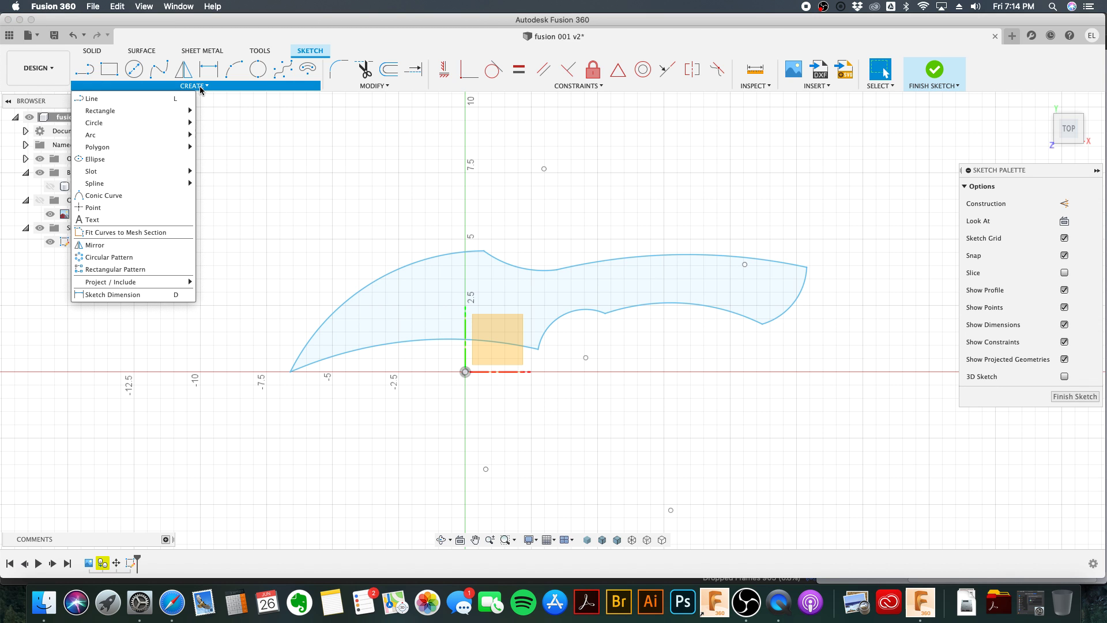
left_click(295, 169)
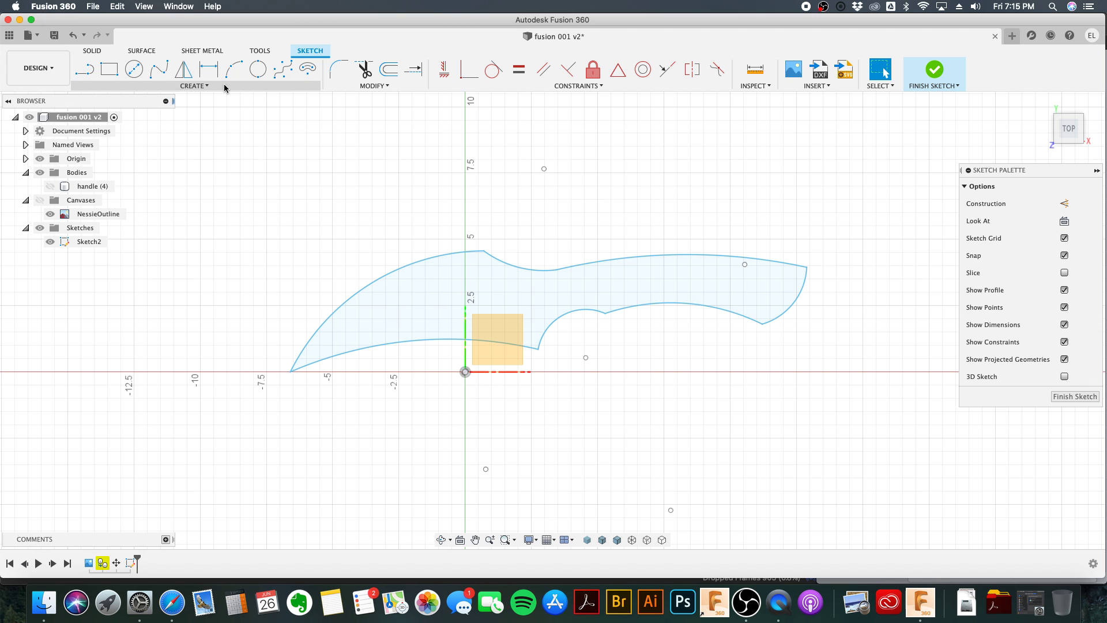
left_click(158, 76)
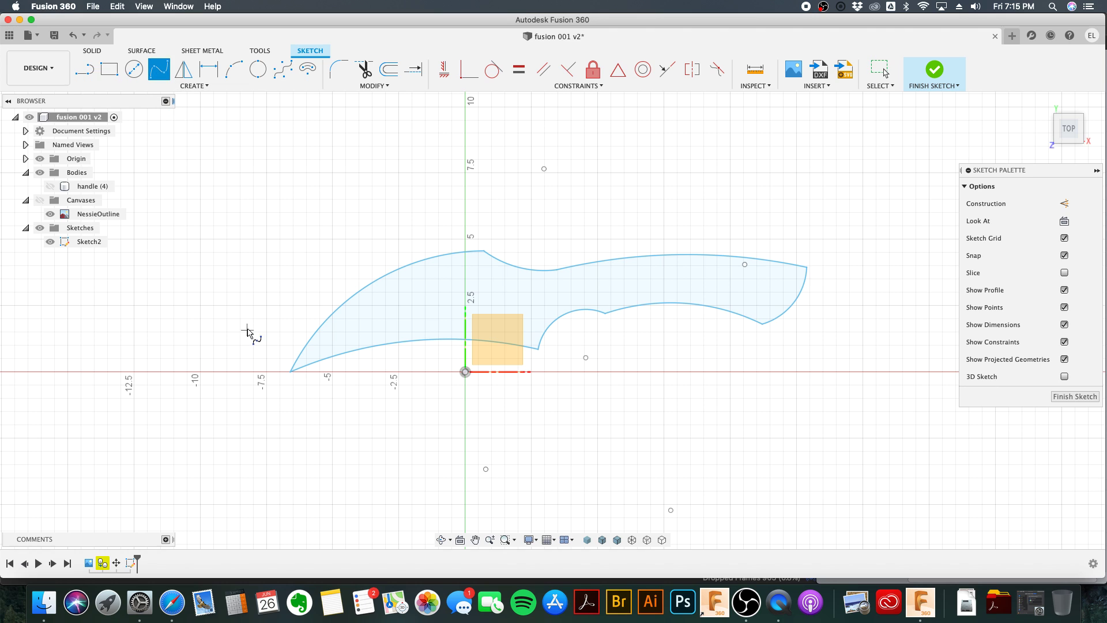
left_click(316, 165)
left_click(452, 212)
left_click(697, 135)
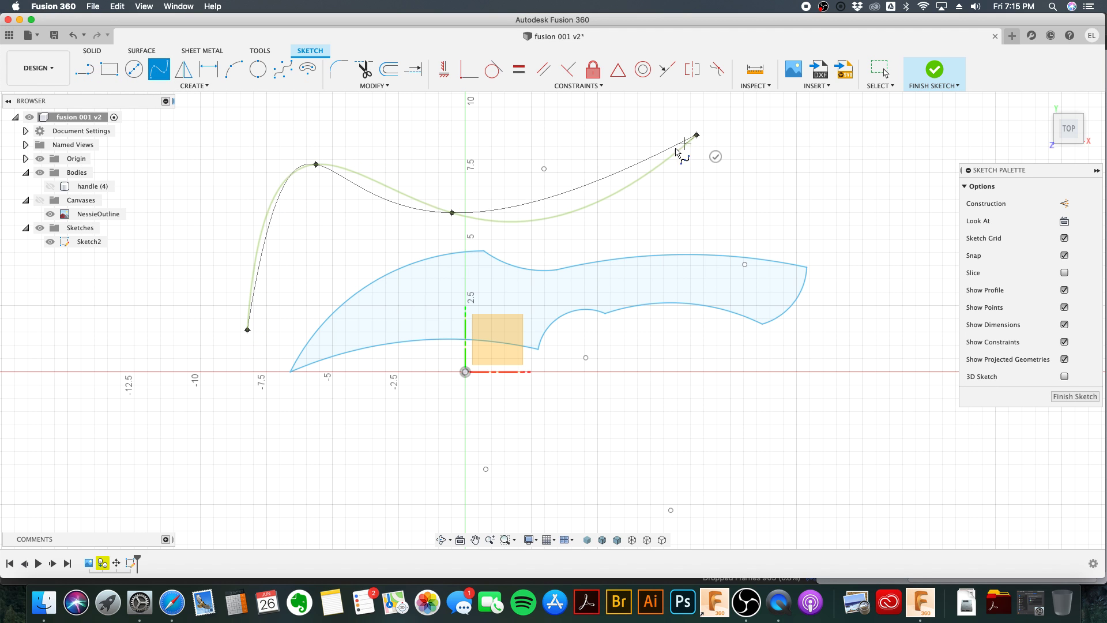
key("Escape")
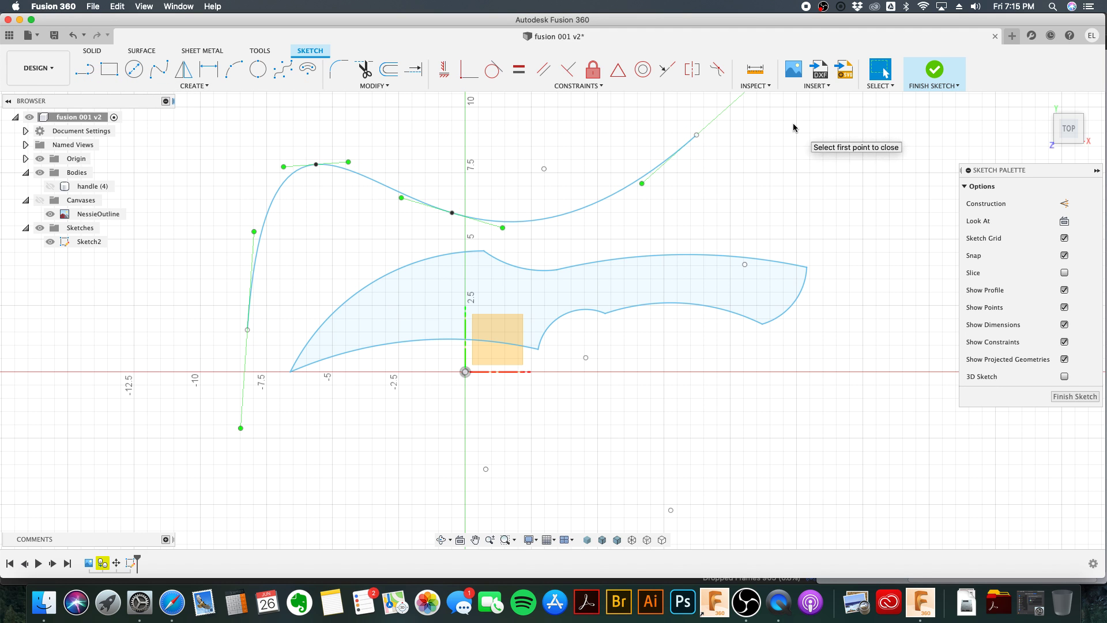
Step: Draw a control-point spline from the upper spline's end down to the handle's lower notch
left_click(282, 68)
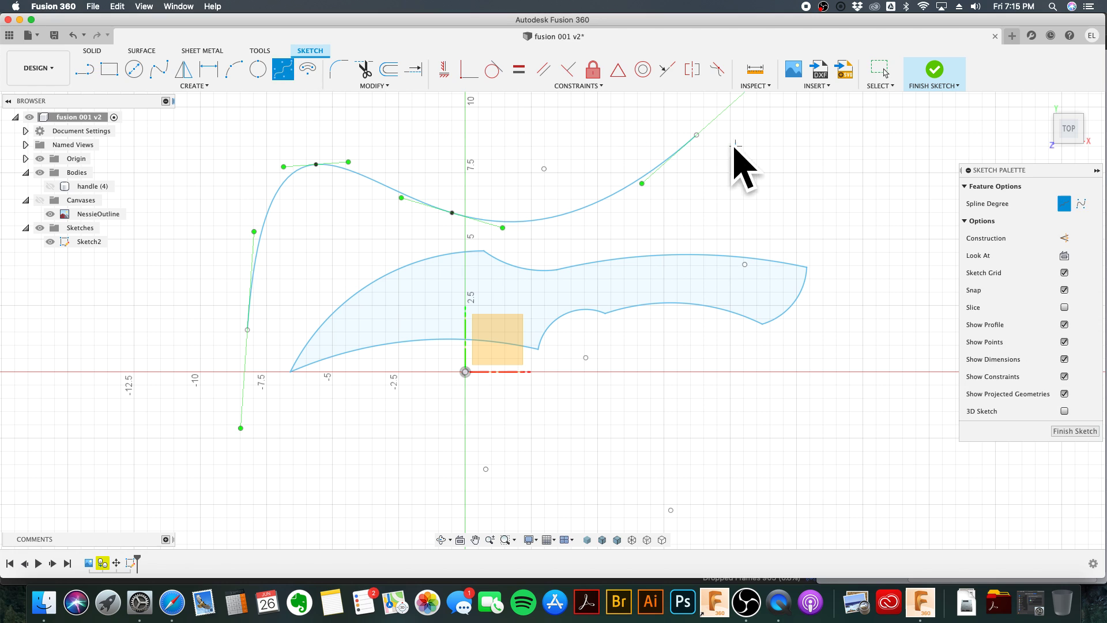
left_click(697, 136)
left_click(686, 225)
left_click(797, 173)
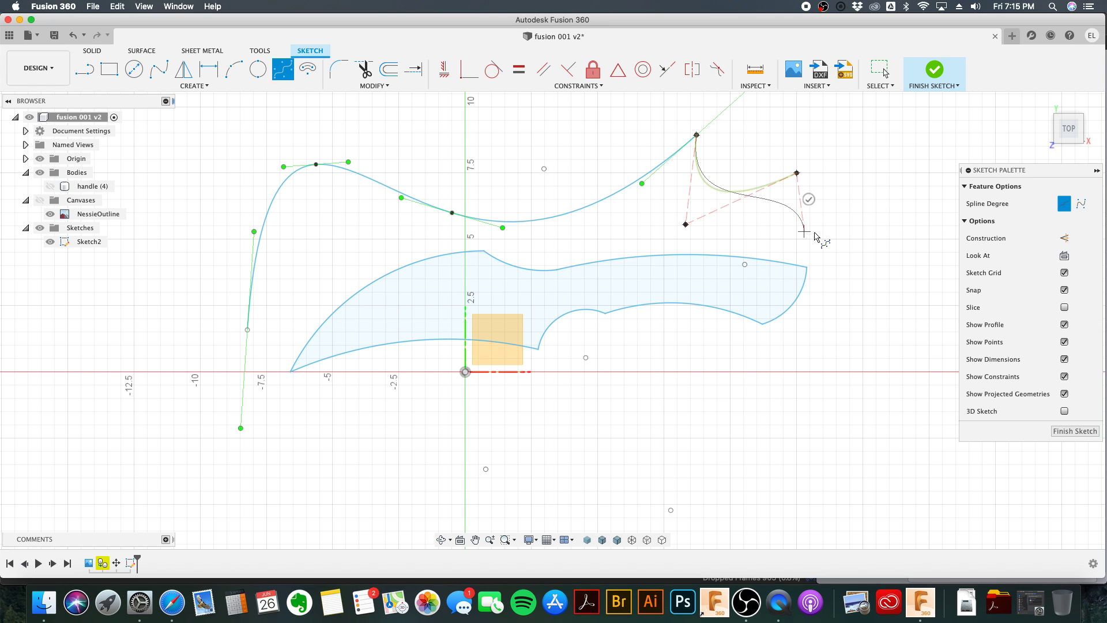
left_click(766, 247)
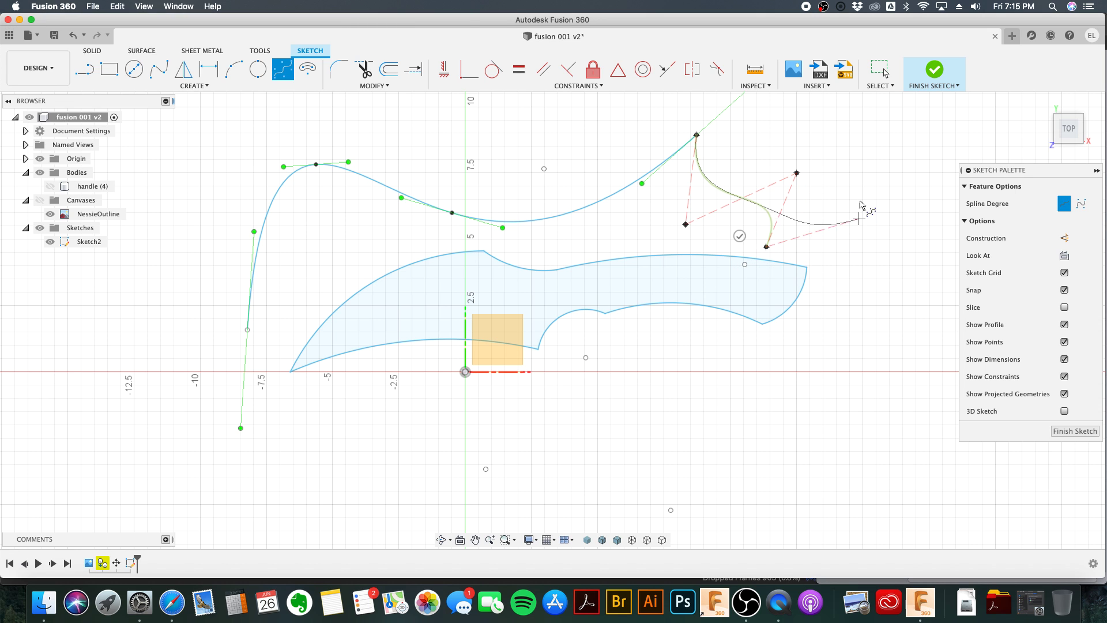
left_click(620, 381)
double_click(572, 346)
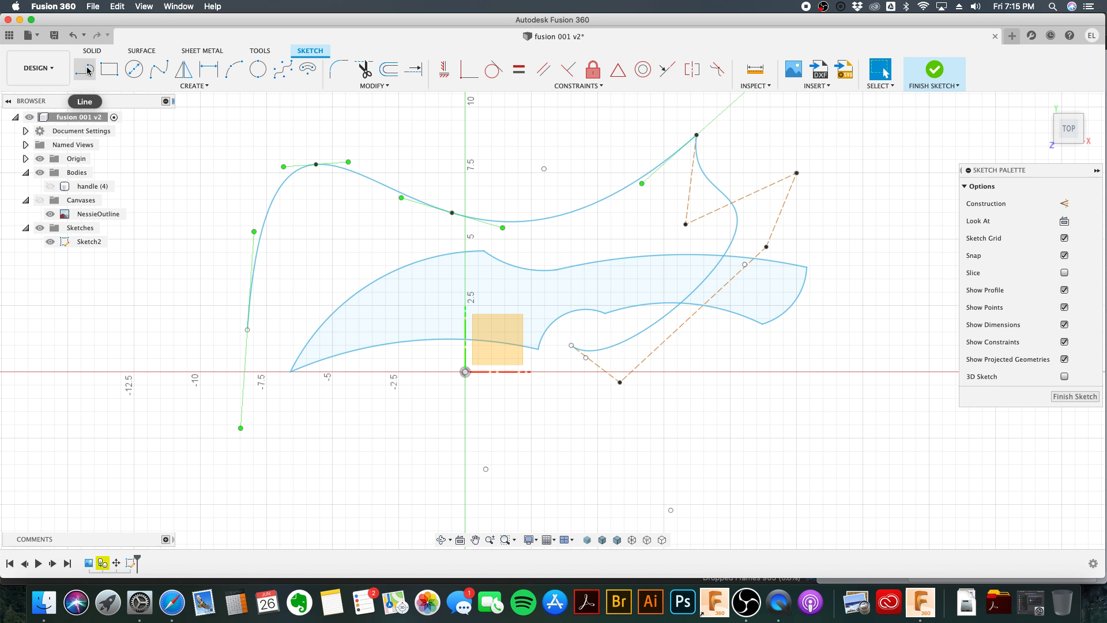
Step: Draw a straight line from the spline's end to the left curve, closing the profile
left_click(87, 70)
left_click(572, 346)
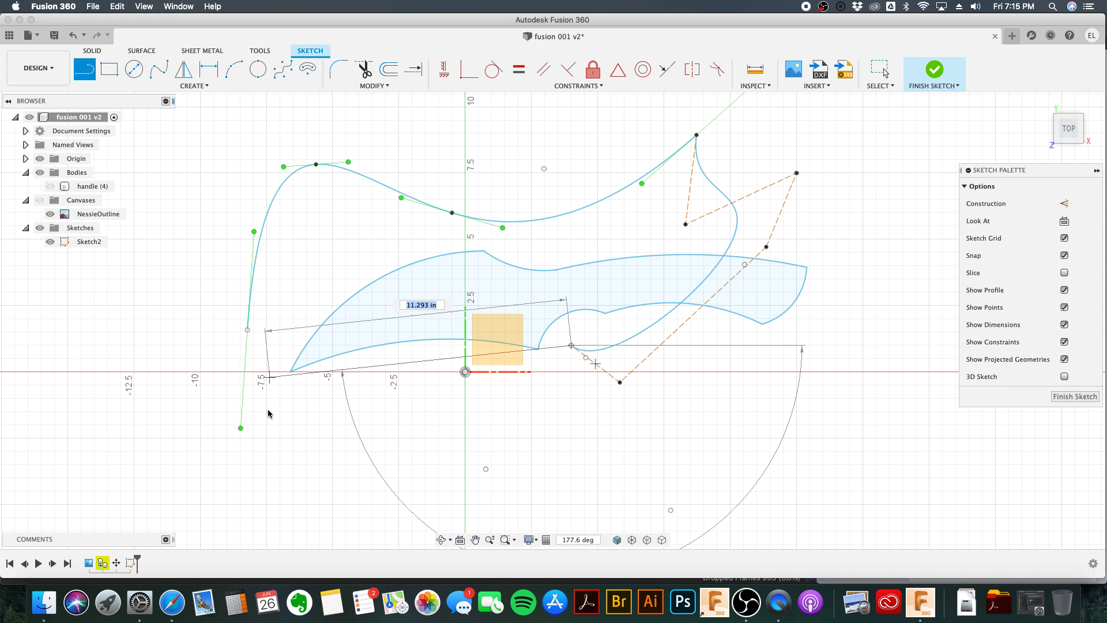
left_click(248, 330)
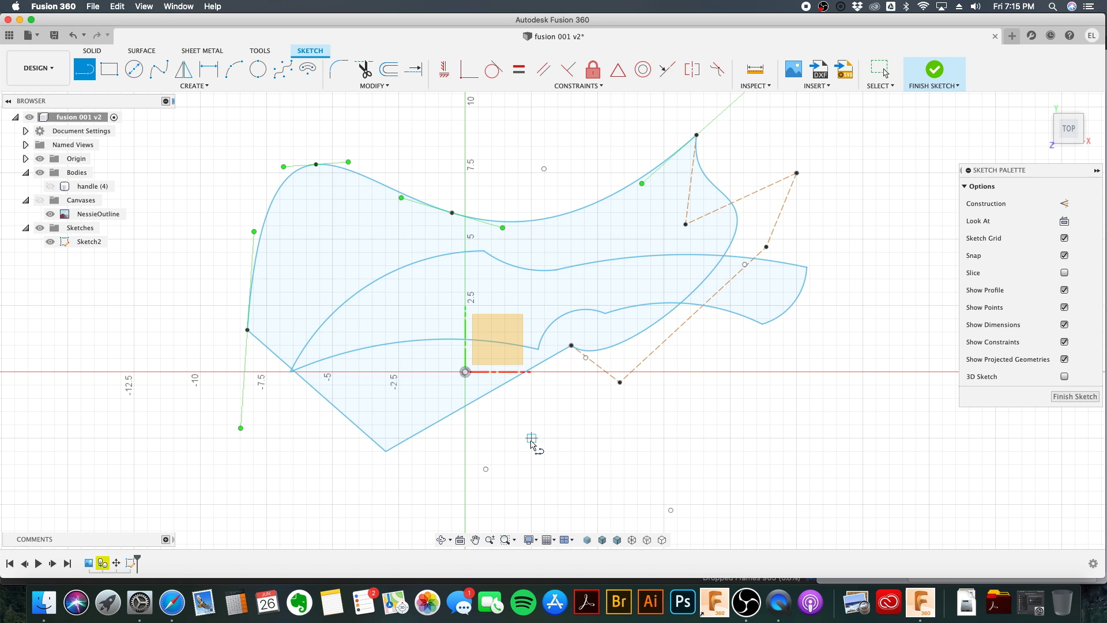
key("Escape")
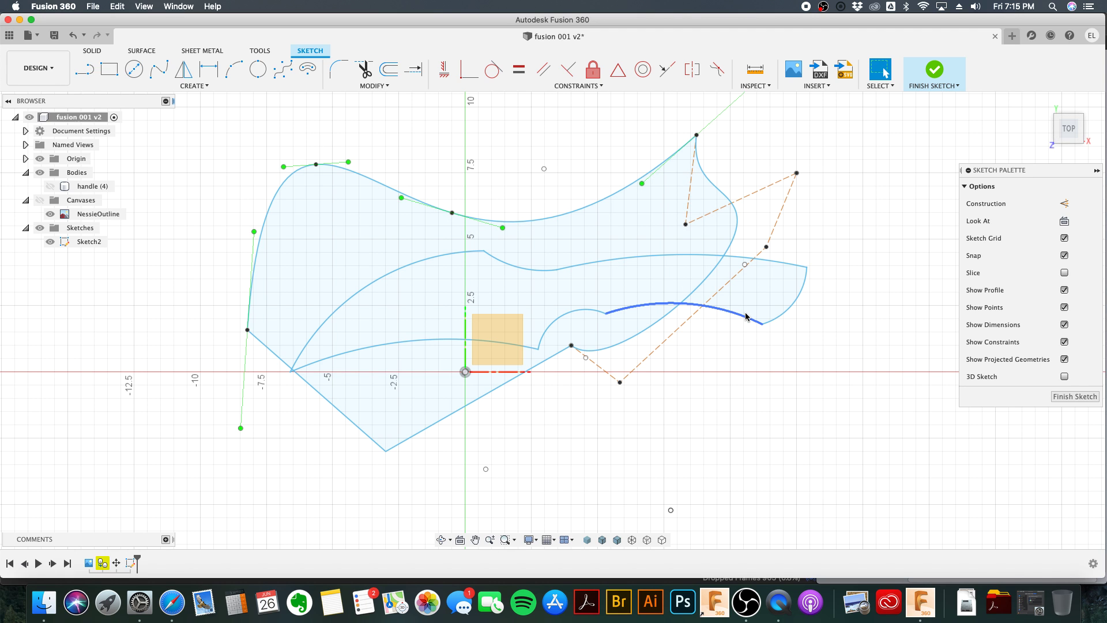
Step: Delete the upper spline, the right control-point spline and both diagonal guide lines
scroll(762, 324, "up", 3)
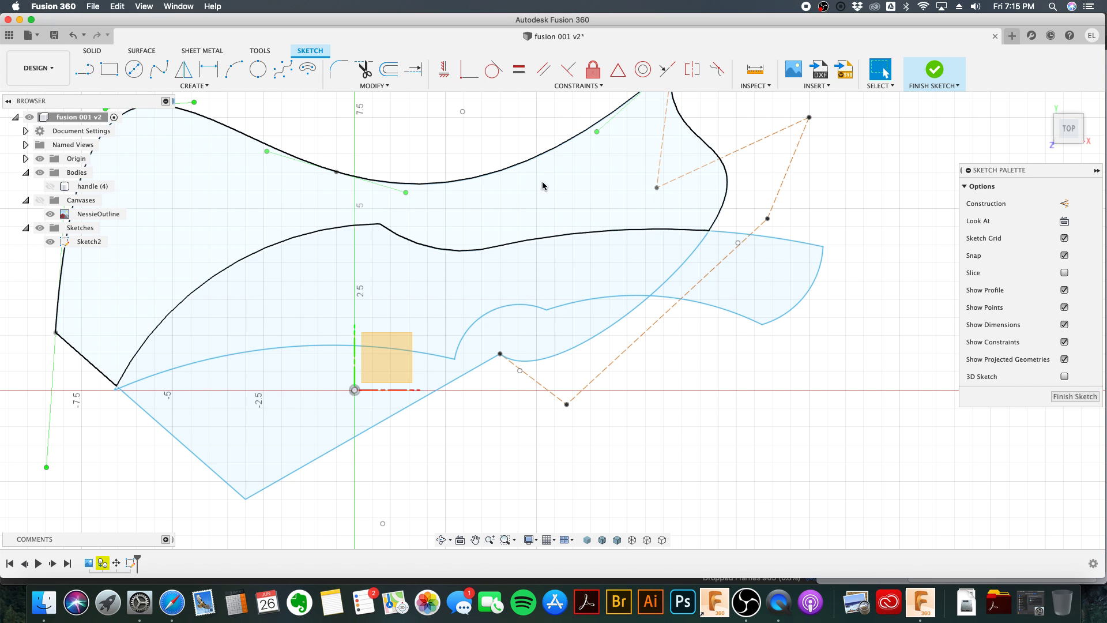
left_click(536, 164)
key("Delete")
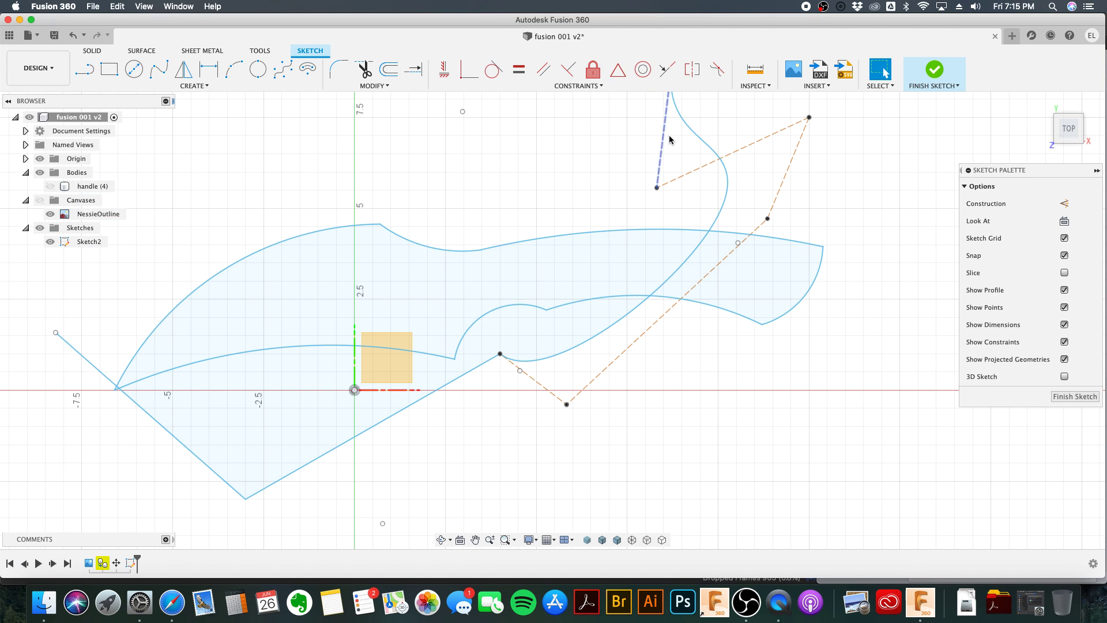
left_click(689, 131)
key("Delete")
left_click(464, 374)
key("Delete")
left_click(168, 432)
key("Delete")
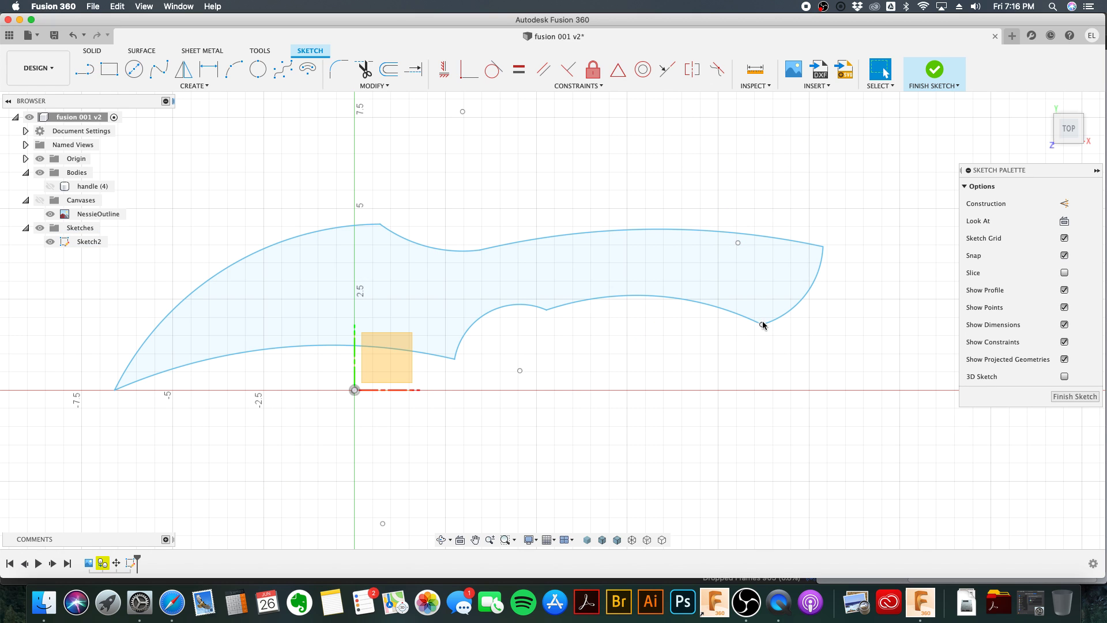
Step: Finish Sketch2 and zoom to review the remaining knife outline
left_click(934, 69)
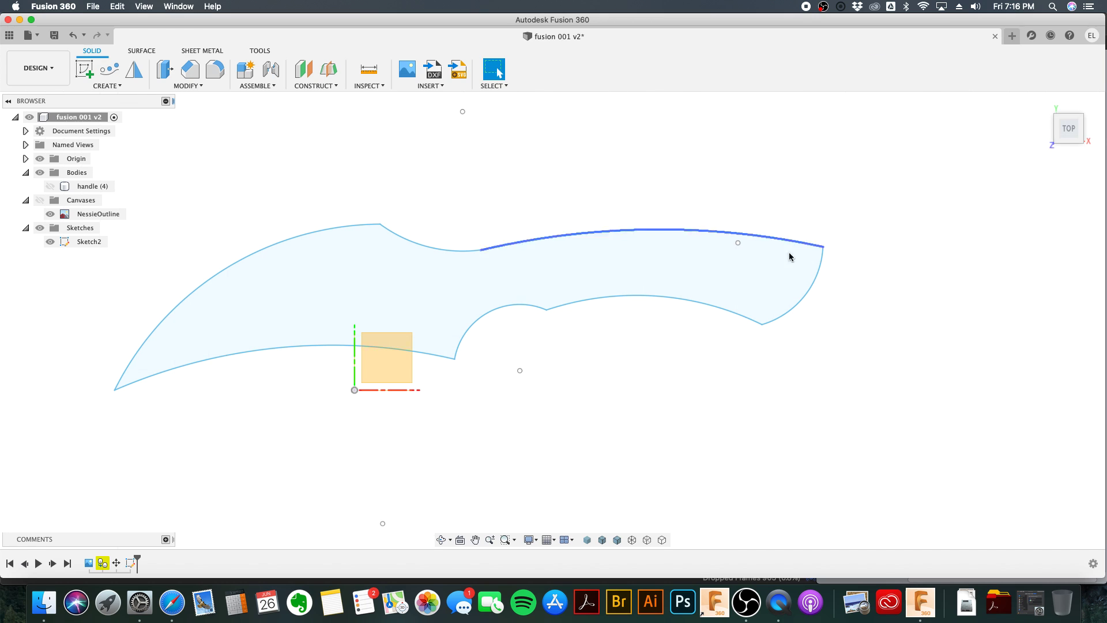
scroll(739, 288, "up", 10)
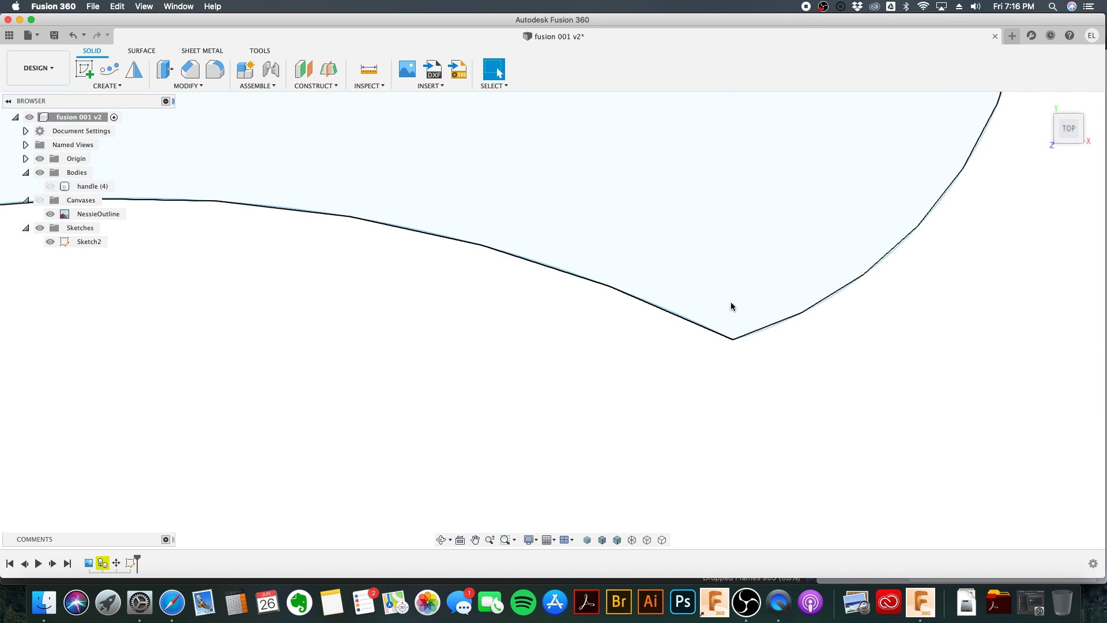
scroll(743, 359, "up", 2)
scroll(777, 358, "down", 12)
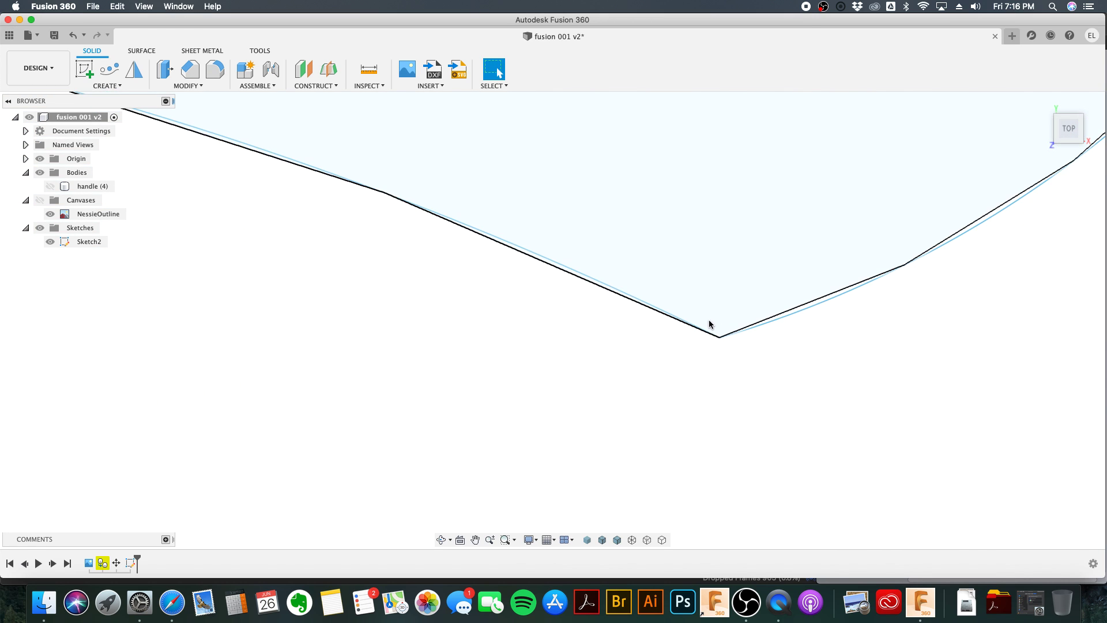
scroll(643, 290, "down", 4)
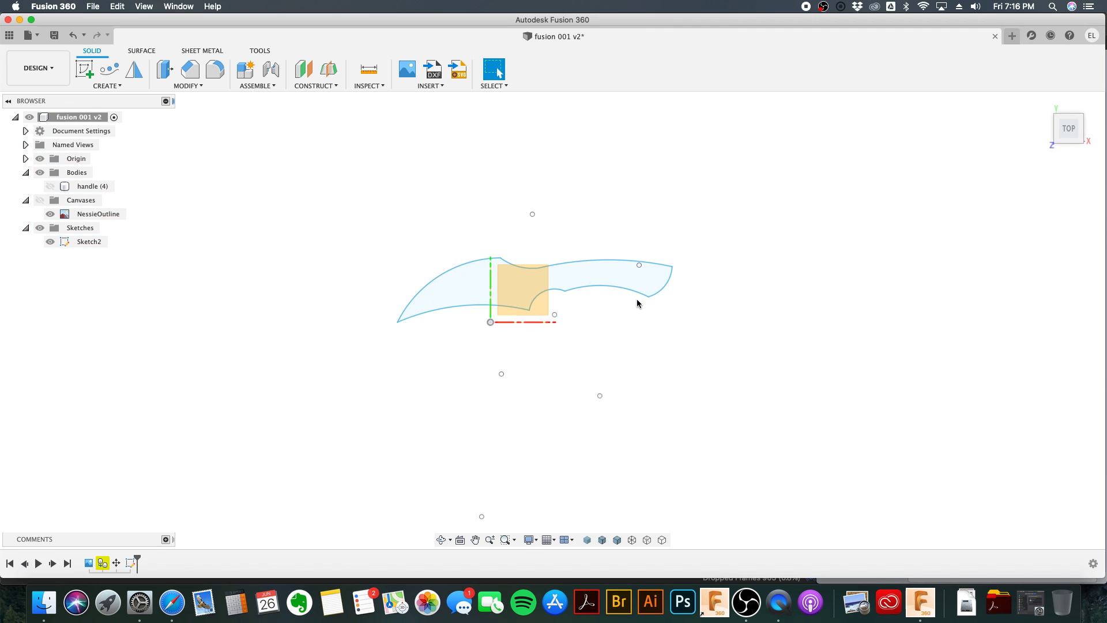
scroll(635, 302, "up", 2)
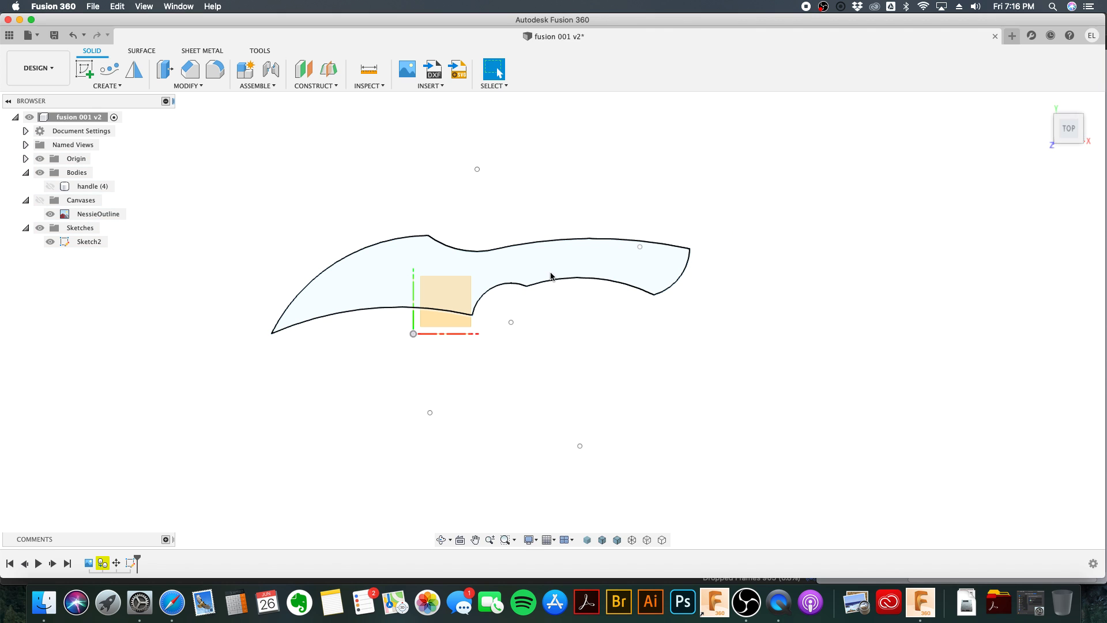
Step: Press Pull the knife profile 1.00 in as a new body, Body2, and select it
left_click(568, 264)
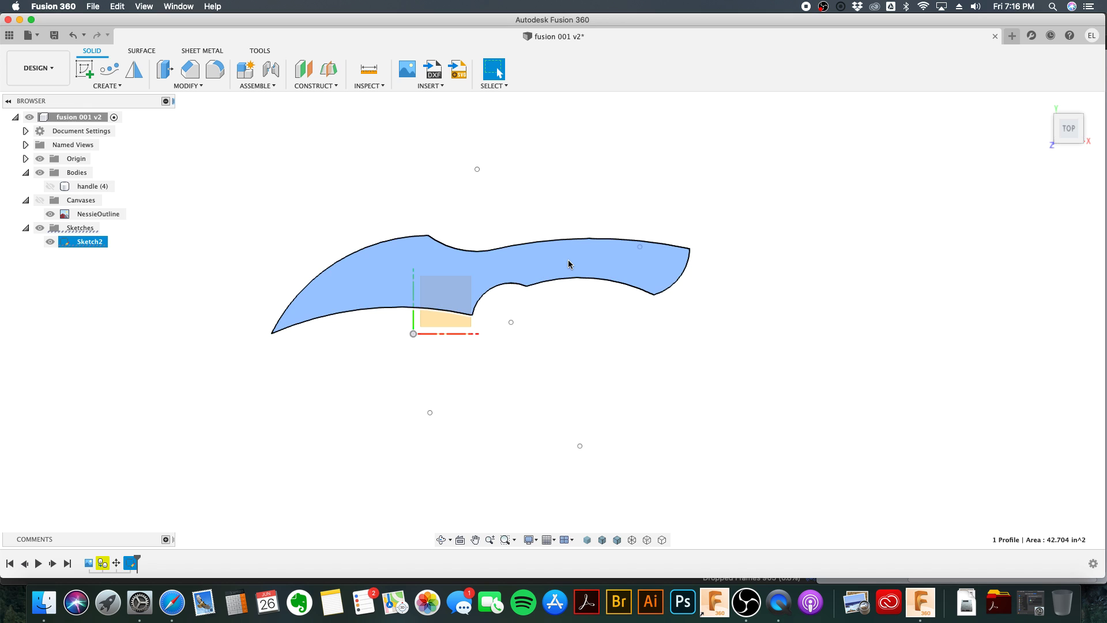
middle_click_drag(567, 264, 568, 237, "shift")
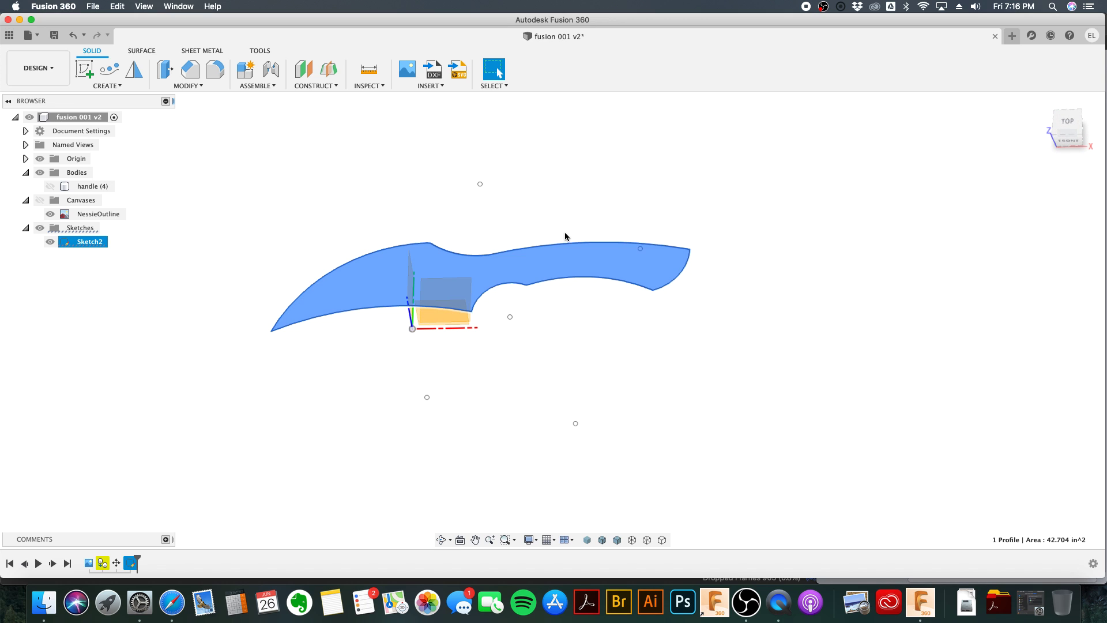
right_click(568, 256)
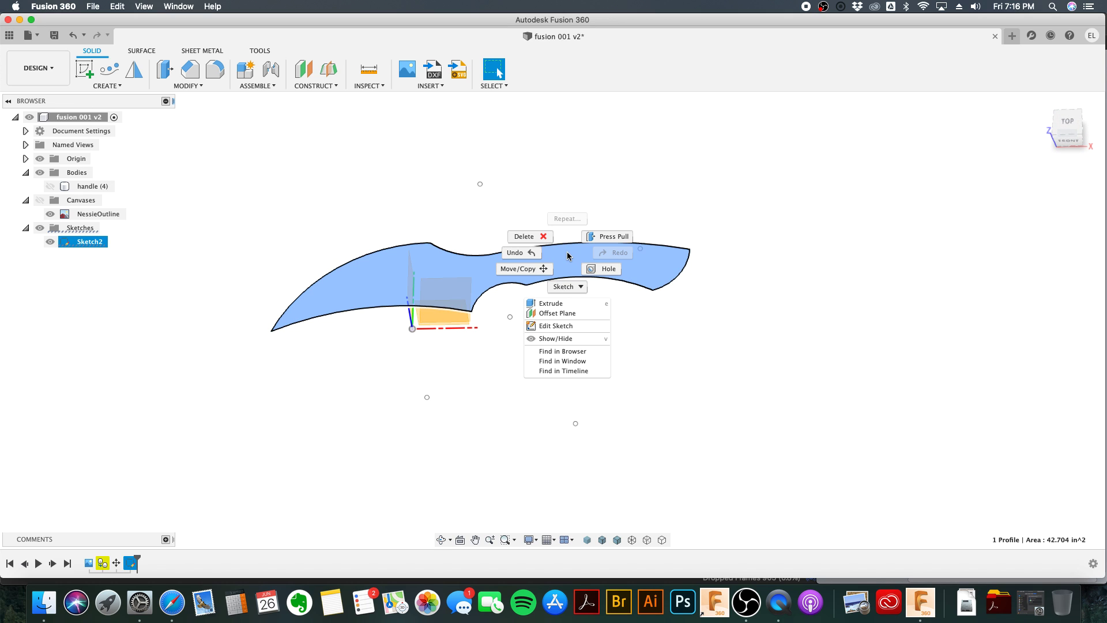
left_click(601, 237)
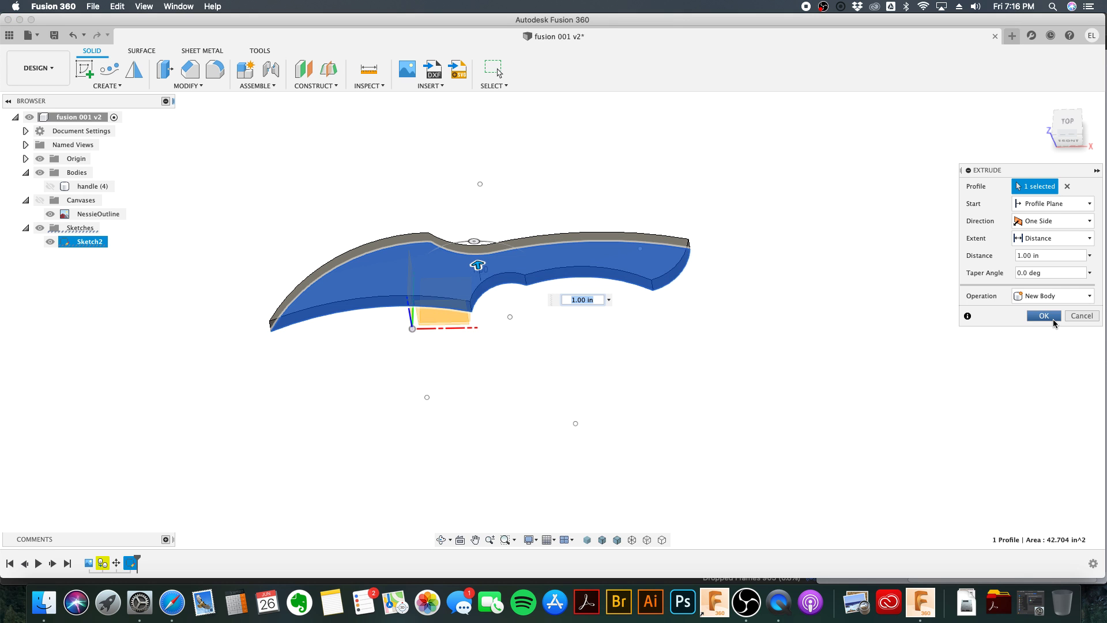
left_click(1044, 316)
mouse_move(617, 336)
middle_mouse_down("shift")
mouse_move(643, 363)
mouse_move(625, 356)
middle_mouse_up("shift")
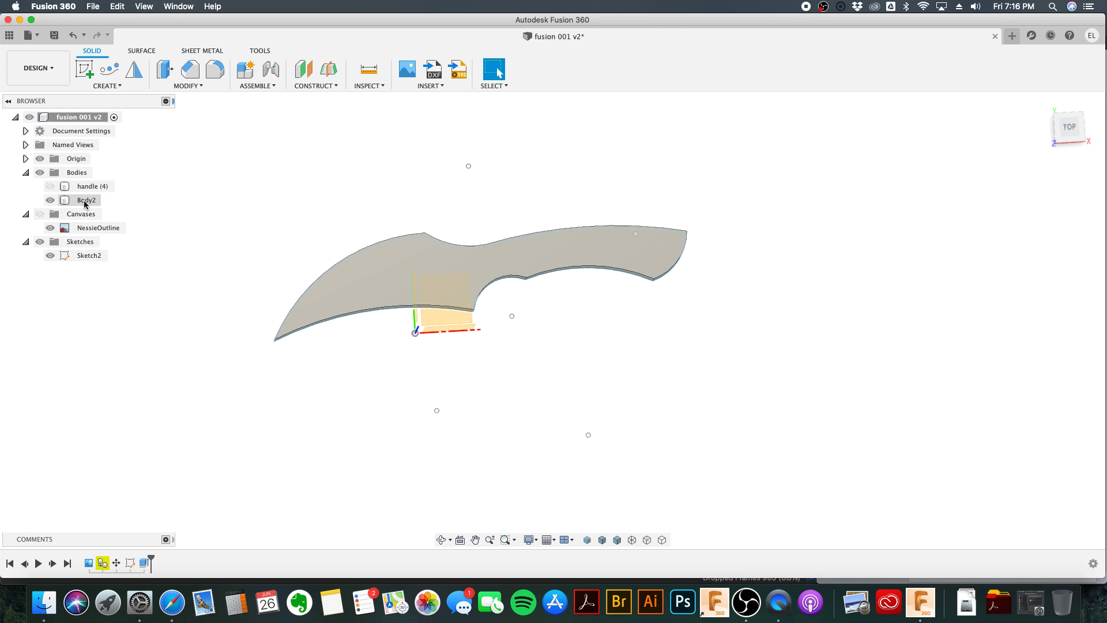
left_click(84, 201)
Step: Hide Body2, then reopen Sketch2 via Edit Sketch on the knife's lower arc
left_click(53, 201)
left_click(239, 277)
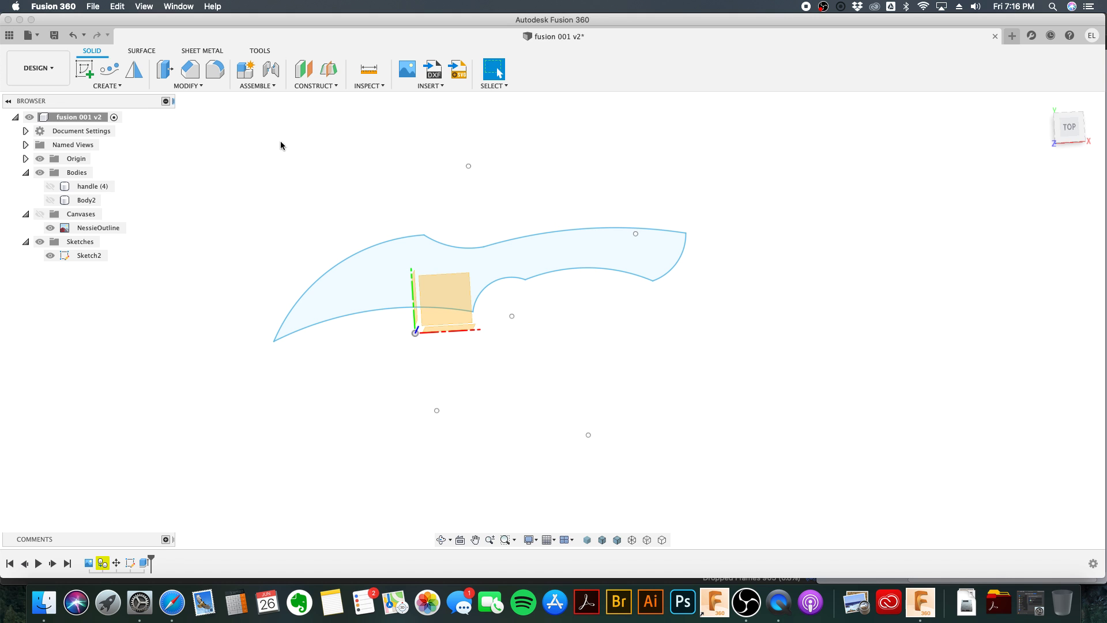
left_click(387, 245)
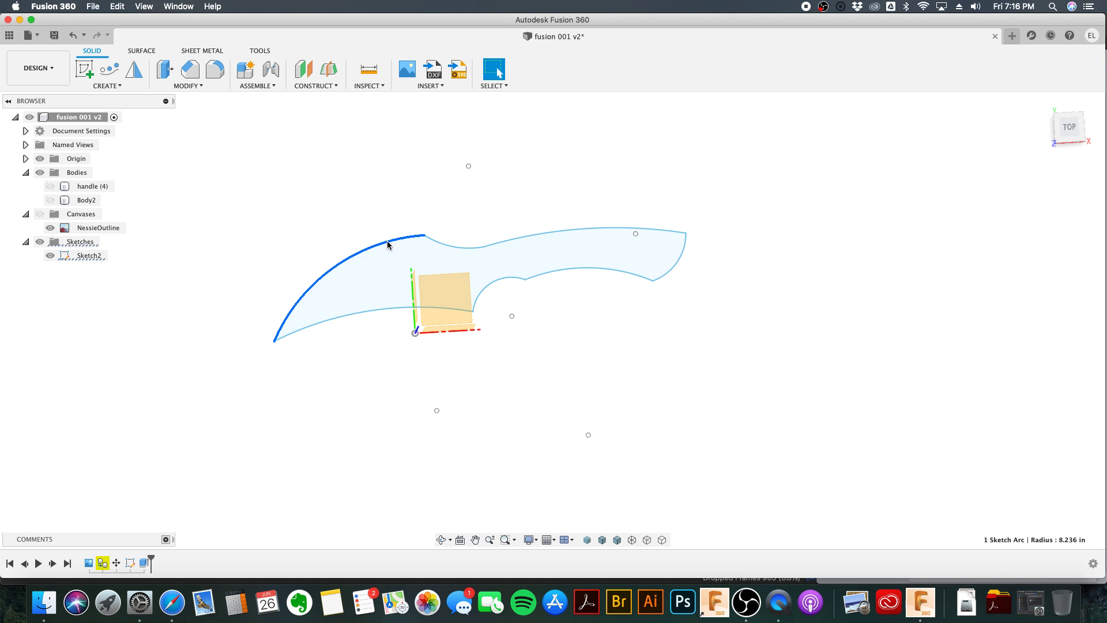
left_click(96, 258)
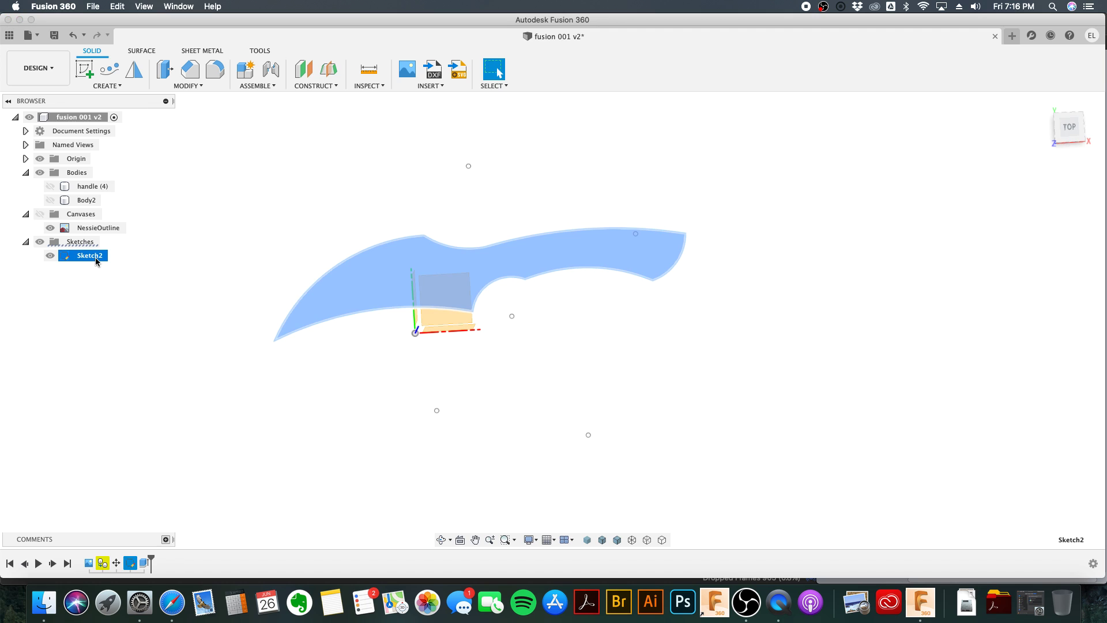
right_click(97, 260)
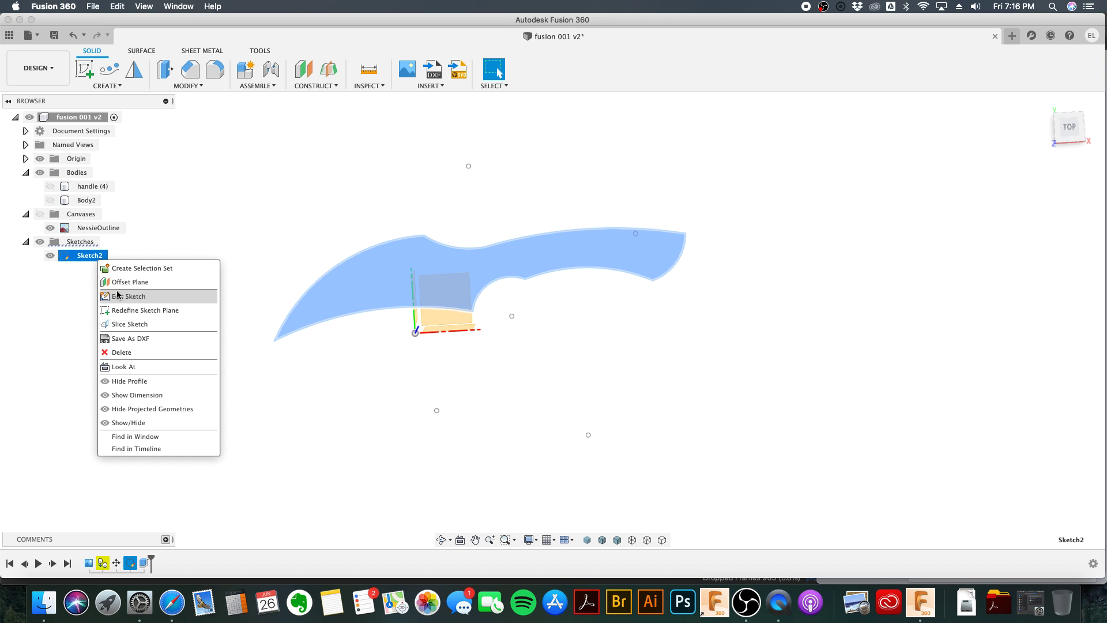
left_click(317, 240)
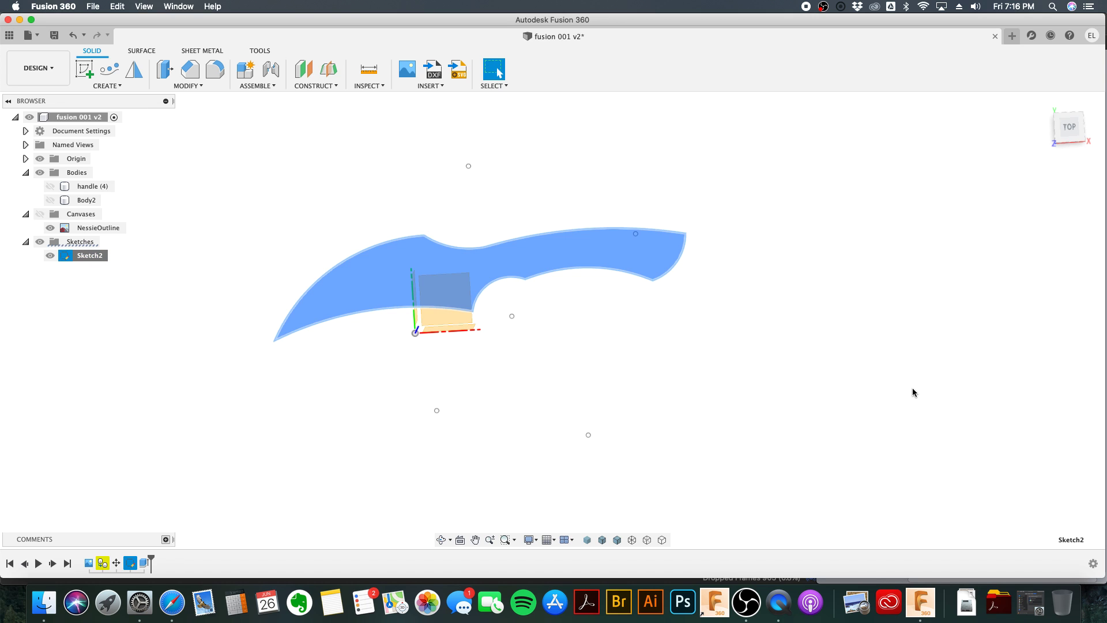
left_click(702, 288)
left_click(622, 273)
right_click(622, 272)
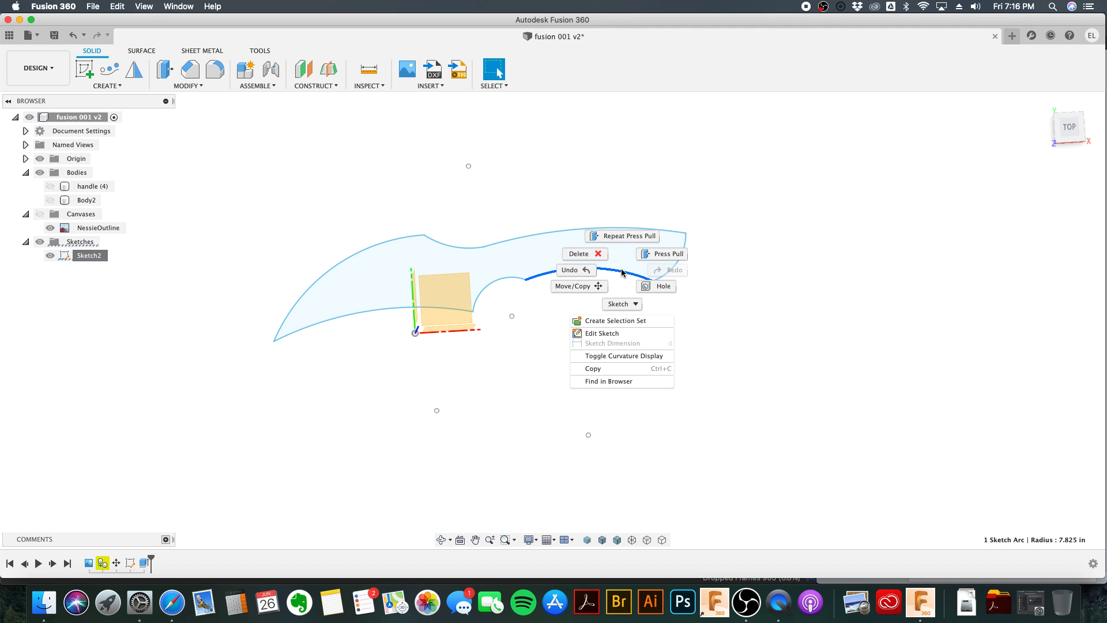
left_click(617, 334)
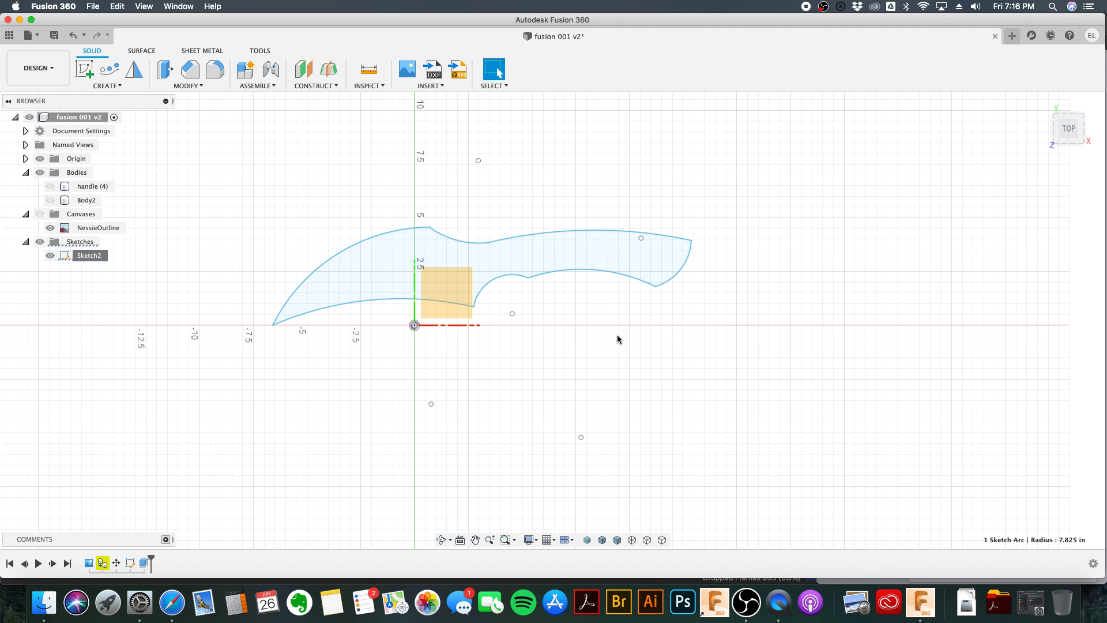
Step: Trim the right-end arc and draw a 3-point arc joining the open curve ends at the tip
scroll(667, 287, "up", 5)
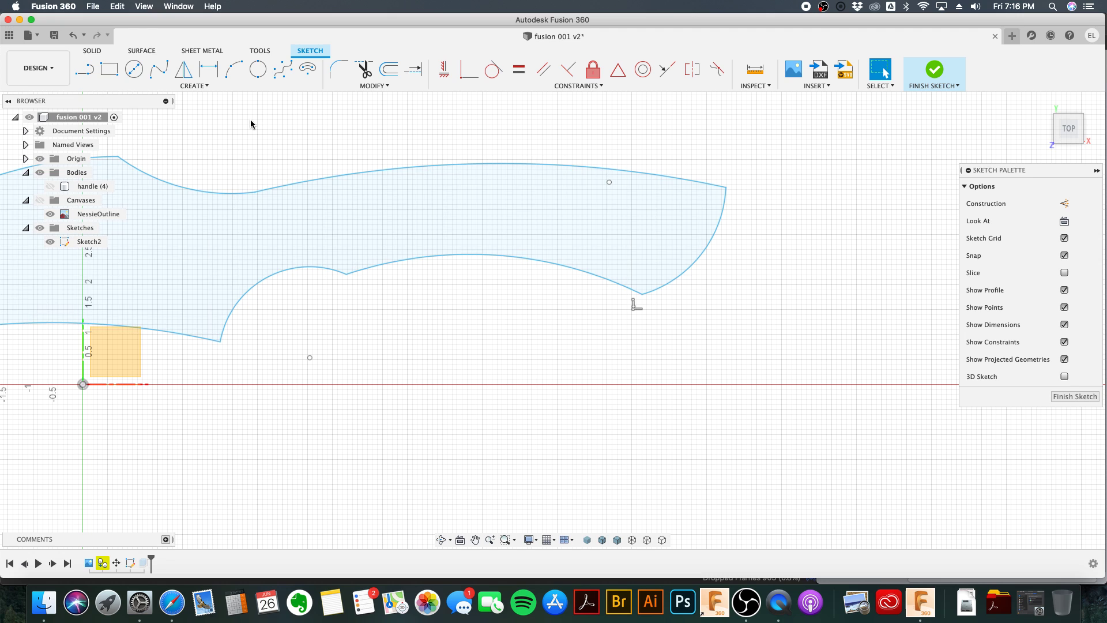
left_click(364, 70)
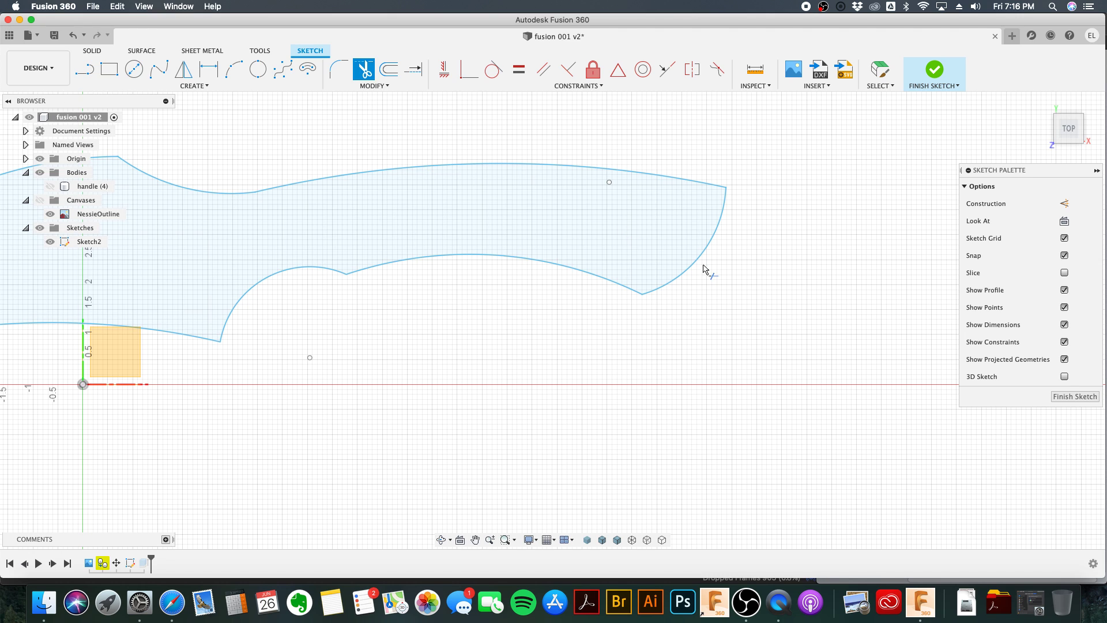
left_click(704, 261)
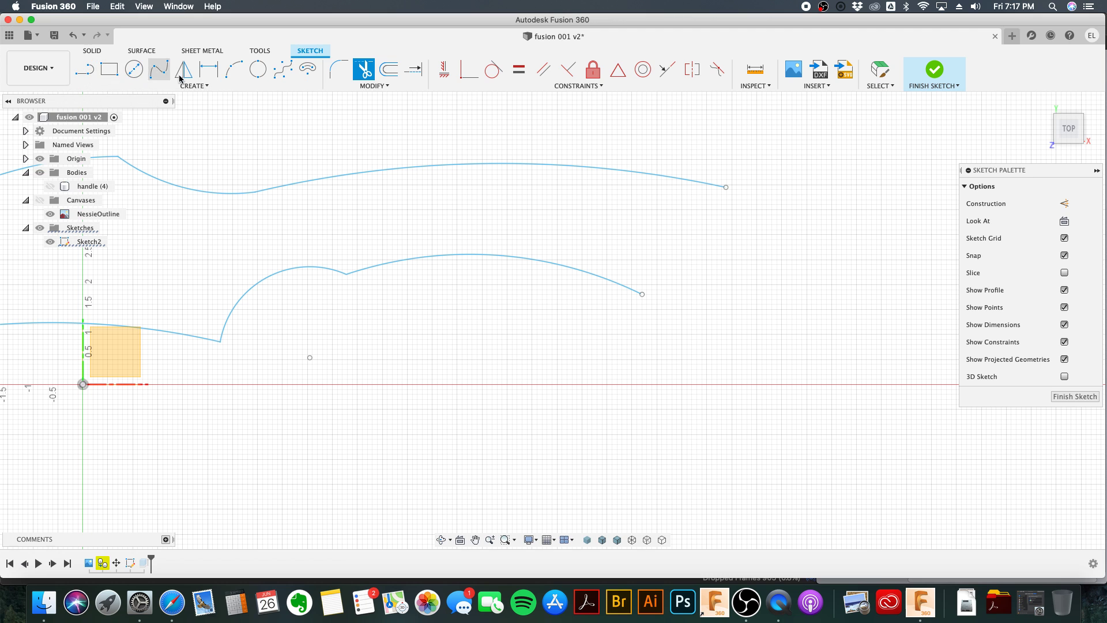
left_click(233, 70)
left_click(725, 191)
scroll(642, 299, "up", 5)
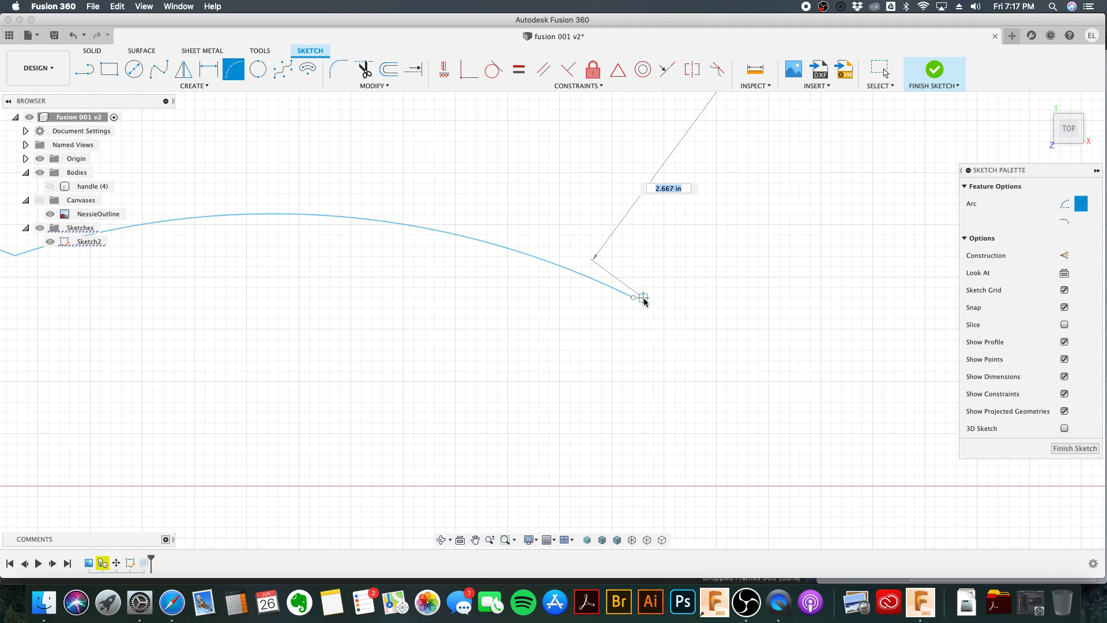
left_click(643, 298)
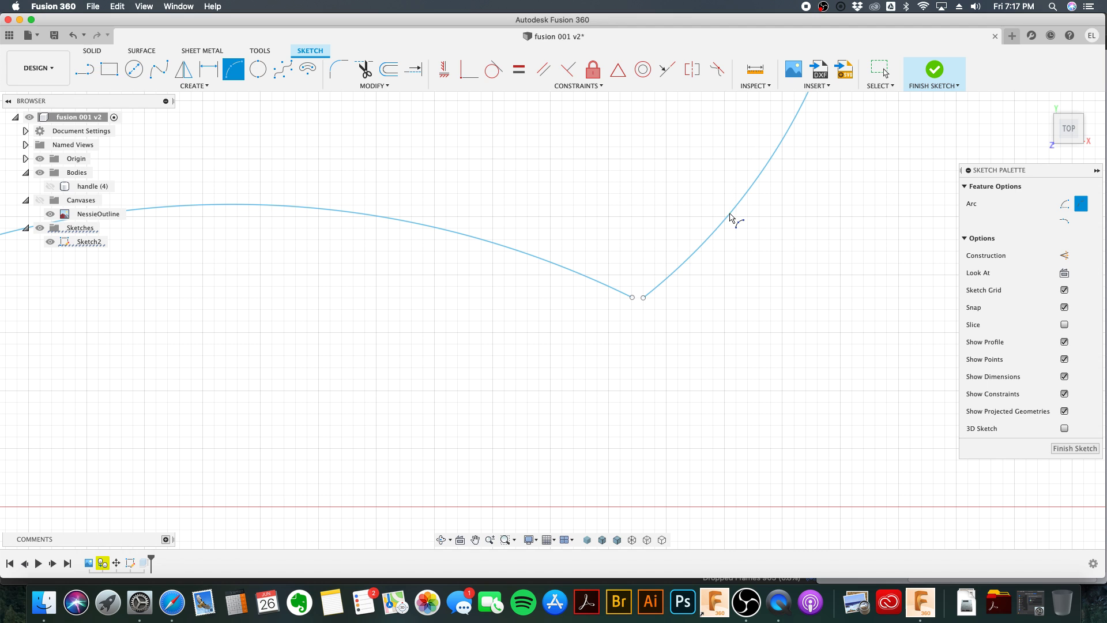
scroll(714, 318, "down", 5)
key("Escape")
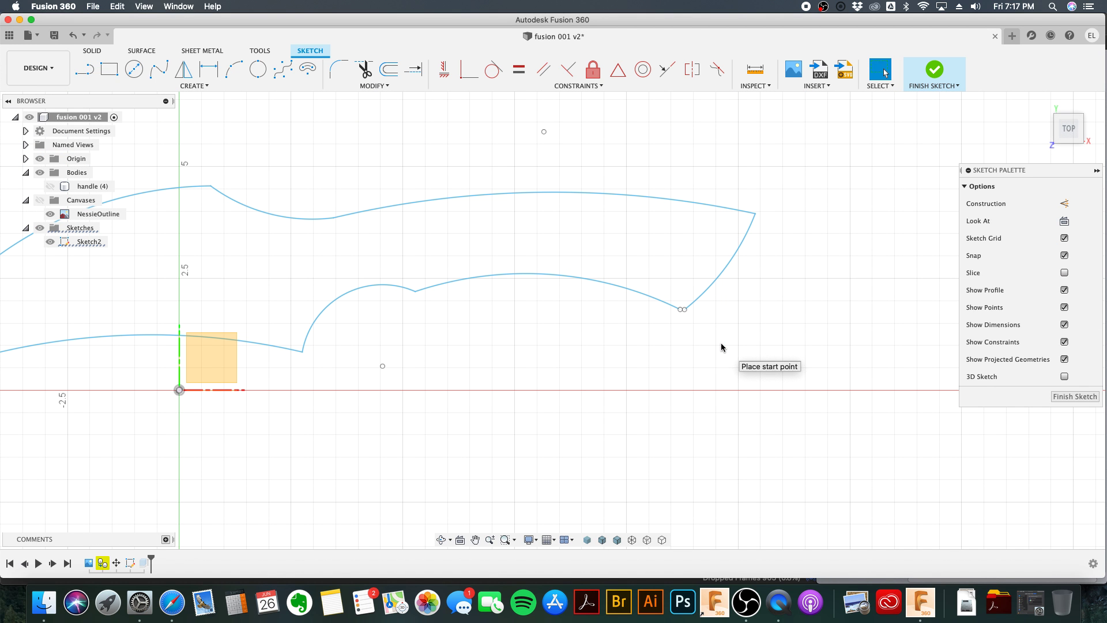
key("F6")
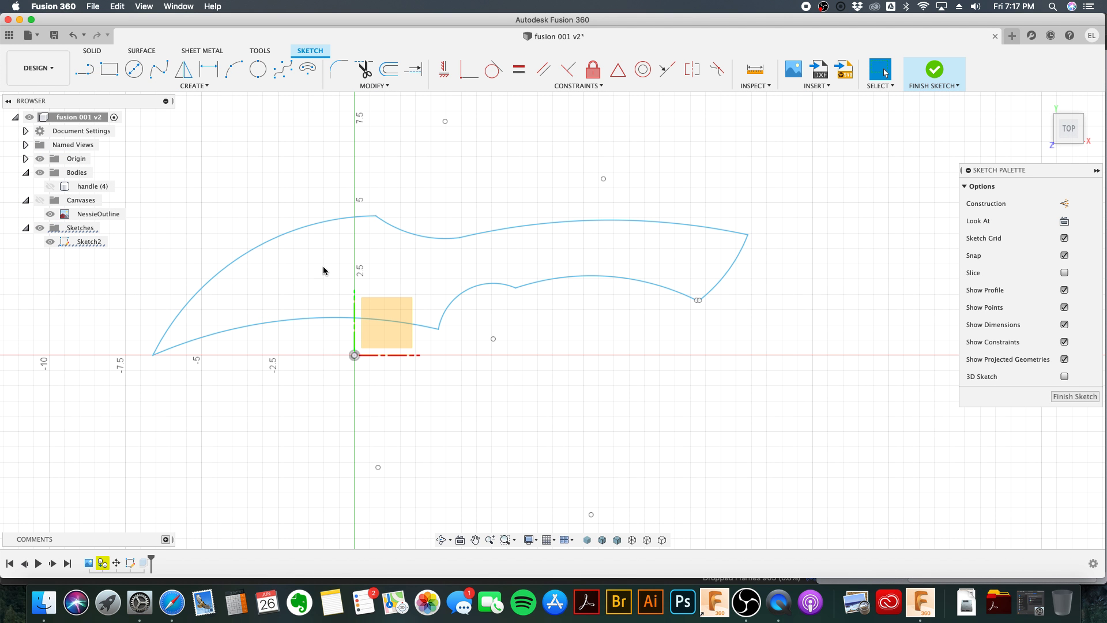
Step: Drag the loose endpoint onto its neighbour to close the outline, then finish the sketch
scroll(738, 318, "up", 5)
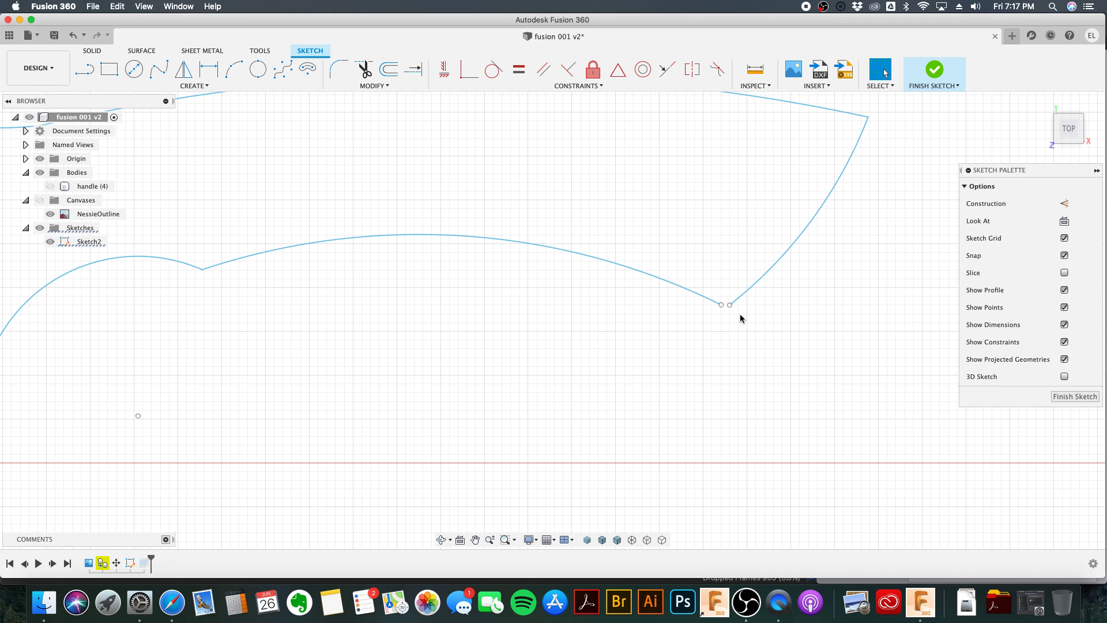
left_click_drag(730, 305, 721, 304)
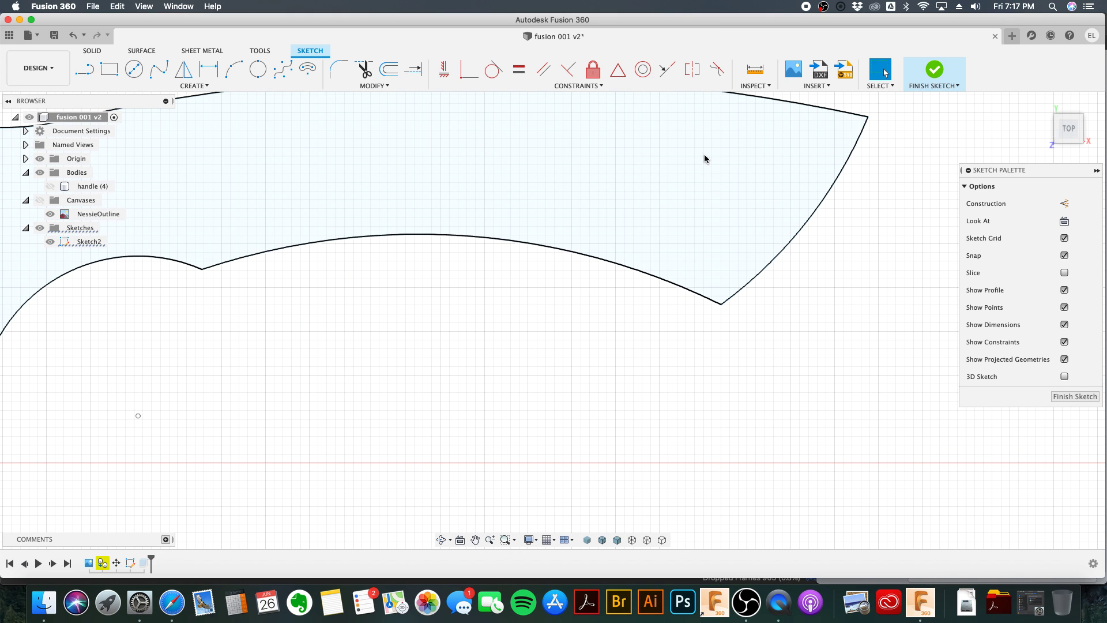
scroll(718, 205, "down", 5)
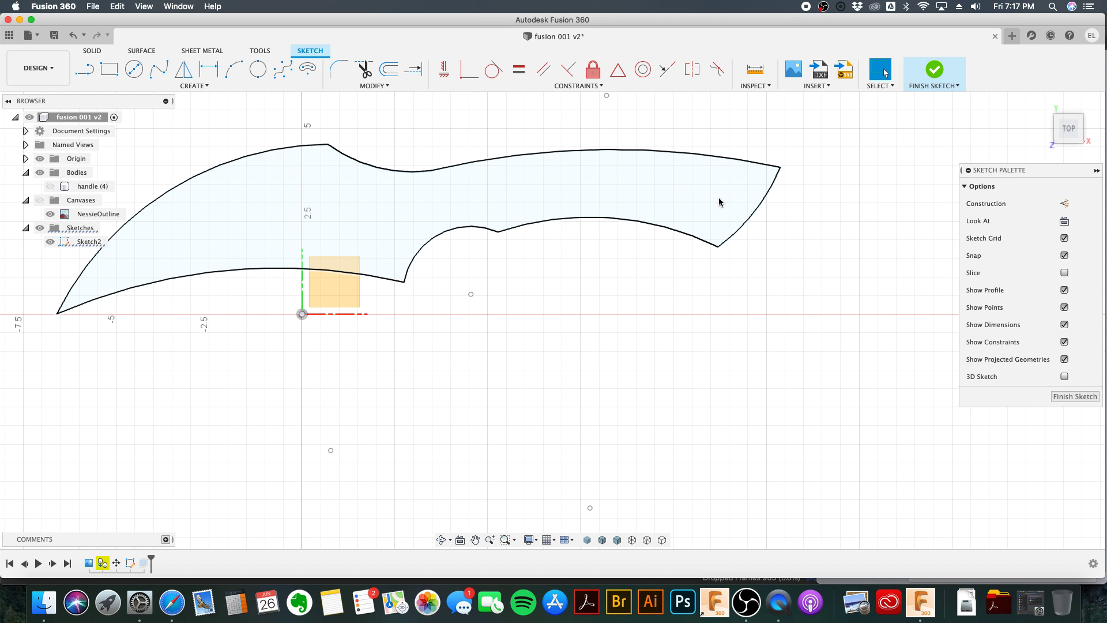
scroll(682, 316, "down", 2)
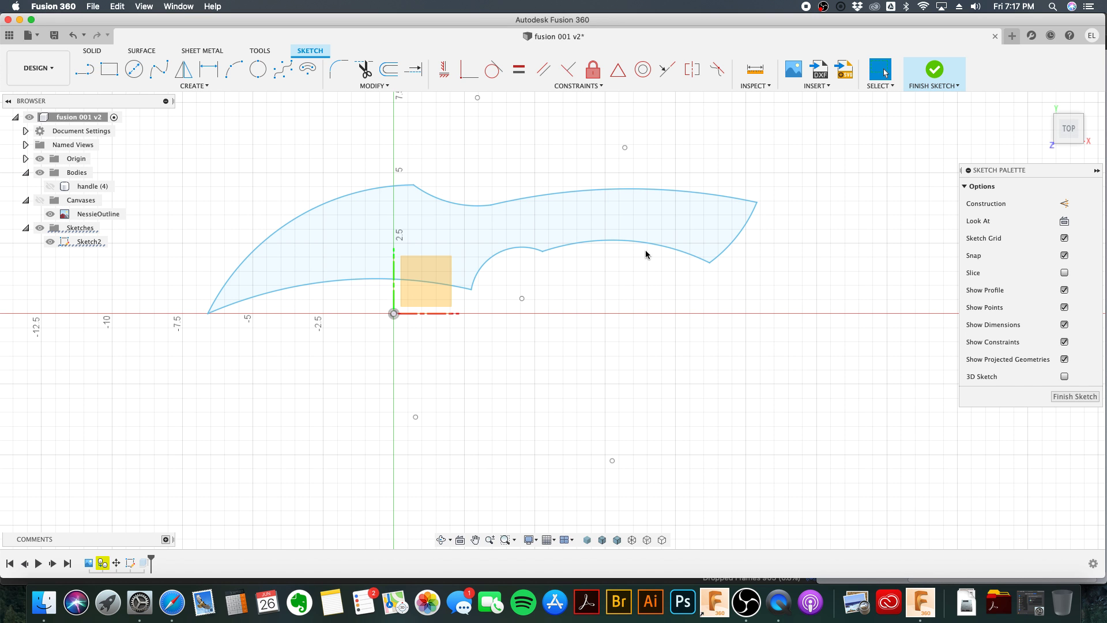
left_click(918, 81)
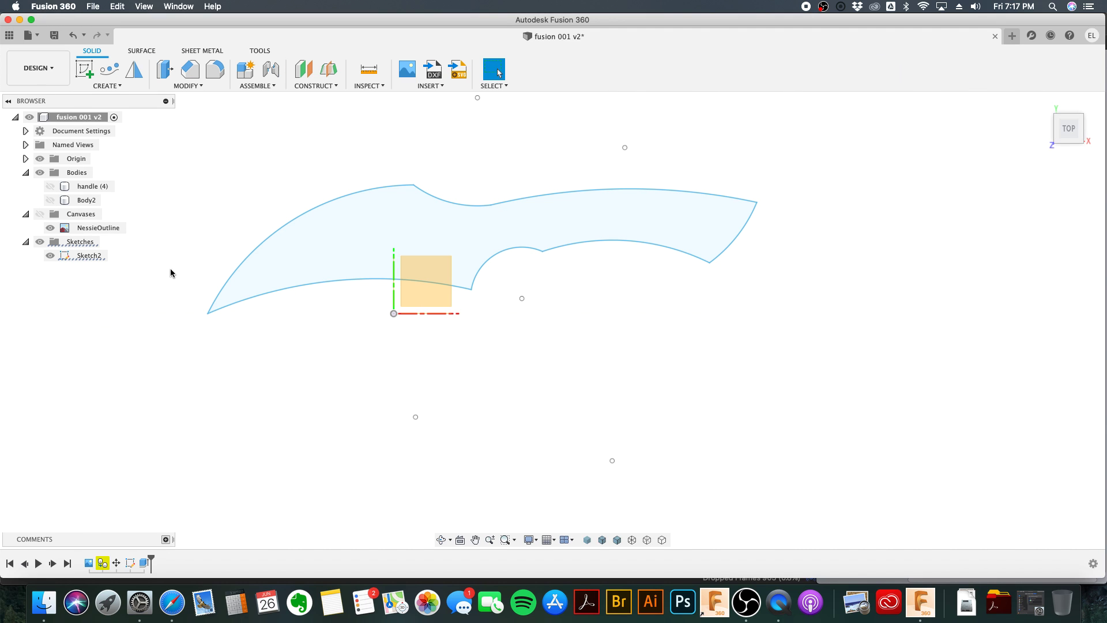
Step: Hide Sketch2 and show the handle (4) body again
left_click(51, 255)
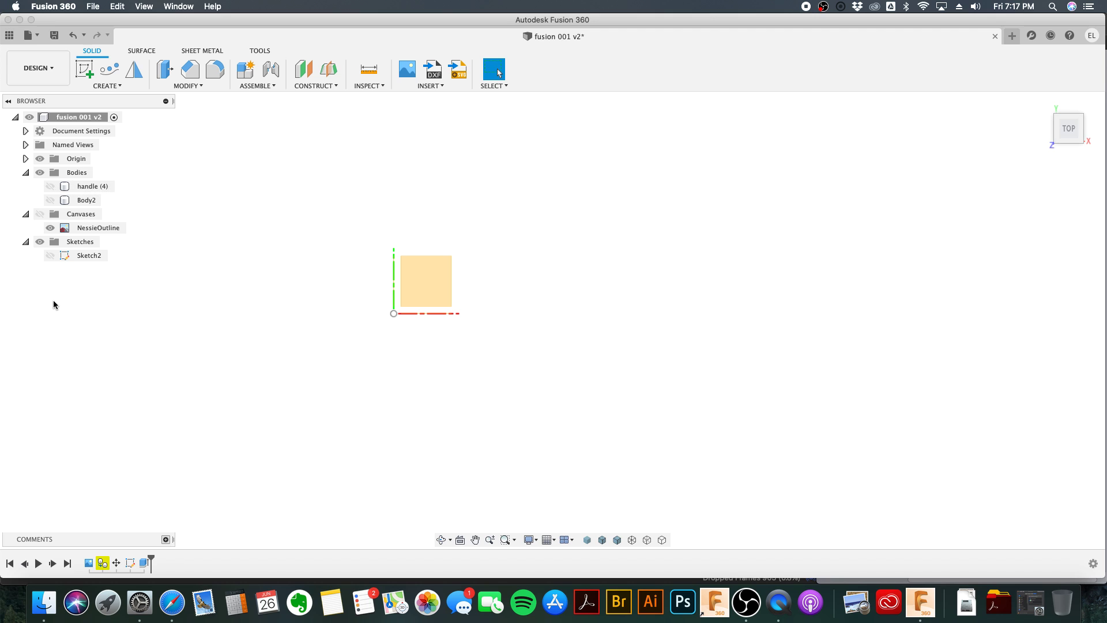
left_click(50, 187)
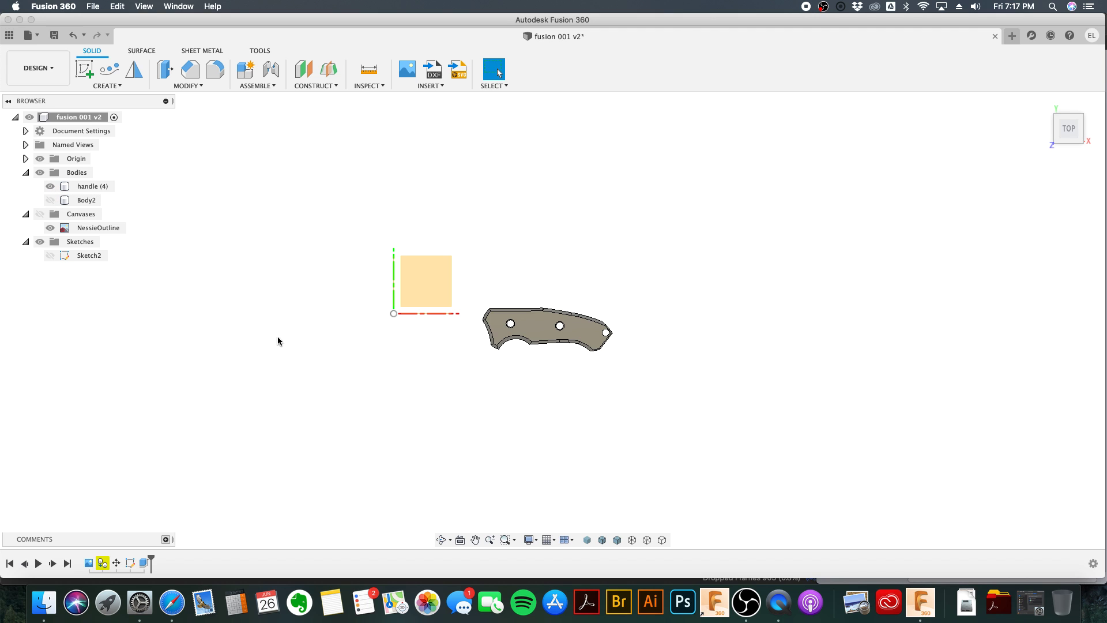
scroll(528, 421, "up", 3)
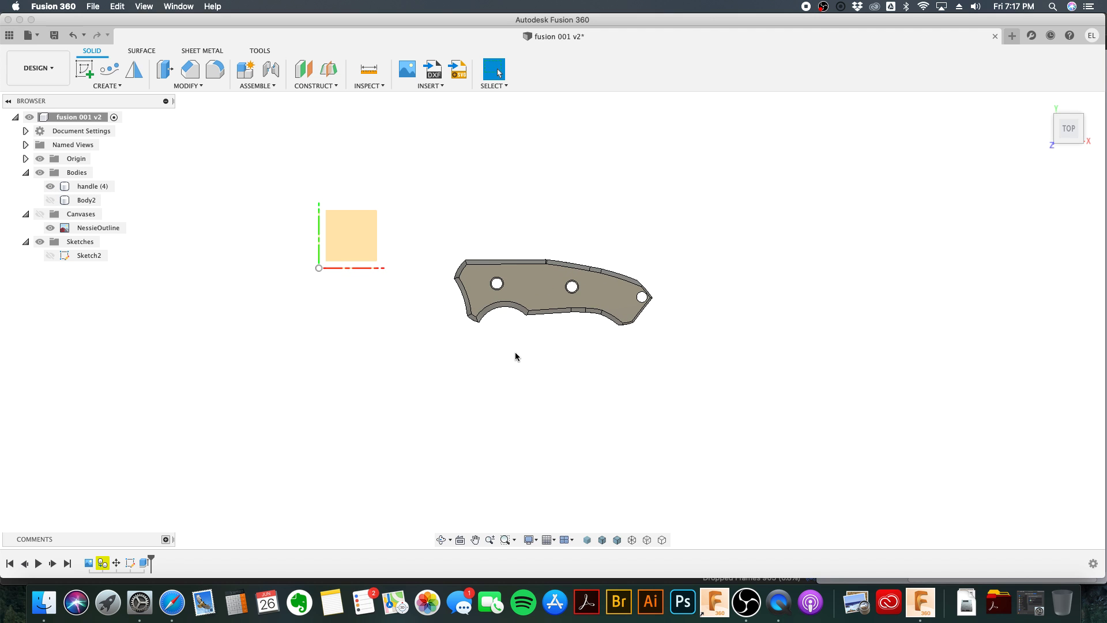
scroll(549, 293, "up", 2)
scroll(561, 264, "up", 2)
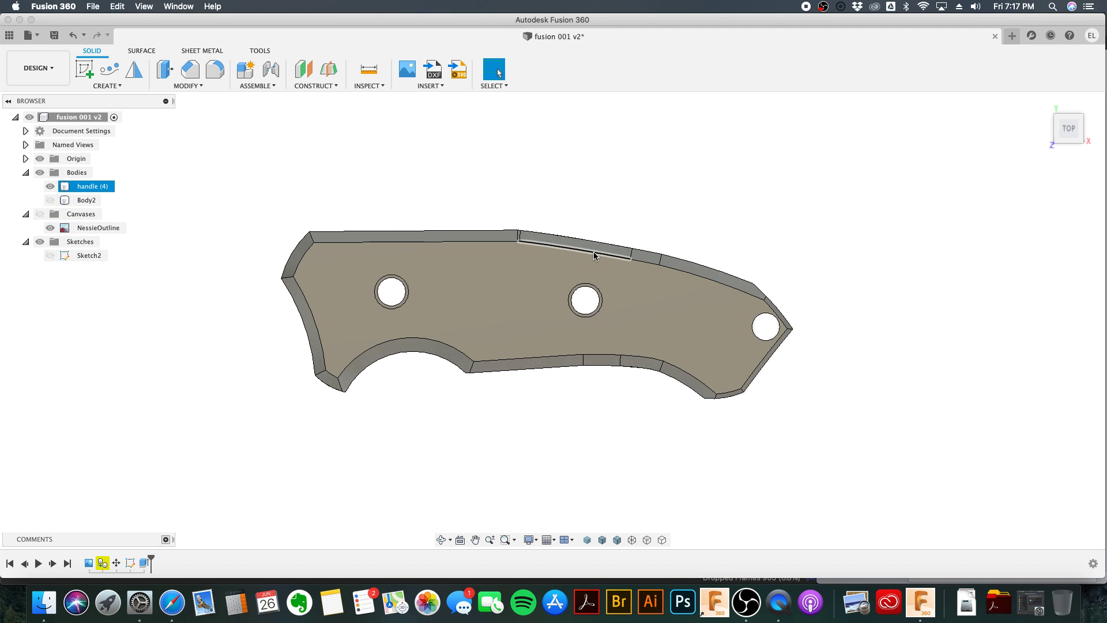
scroll(571, 265, "down", 2)
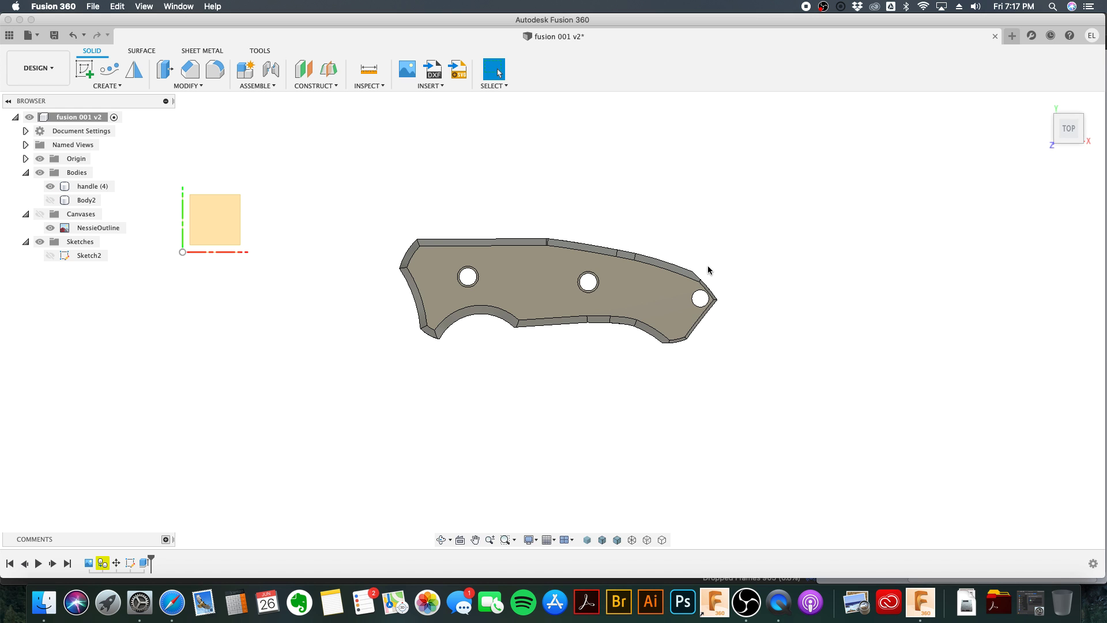
Step: Orbit to a face-on bottom view of the handle and pick its bottom face
middle_click_drag(840, 311, 679, 299, "shift")
middle_click_drag(769, 333, 738, 311, "shift")
left_click(595, 309)
left_click(546, 361)
mouse_move(546, 361)
middle_mouse_down("shift")
mouse_move(621, 275)
mouse_move(552, 303)
mouse_move(580, 327)
mouse_move(546, 341)
middle_mouse_up("shift")
left_click(553, 303)
left_click(605, 309)
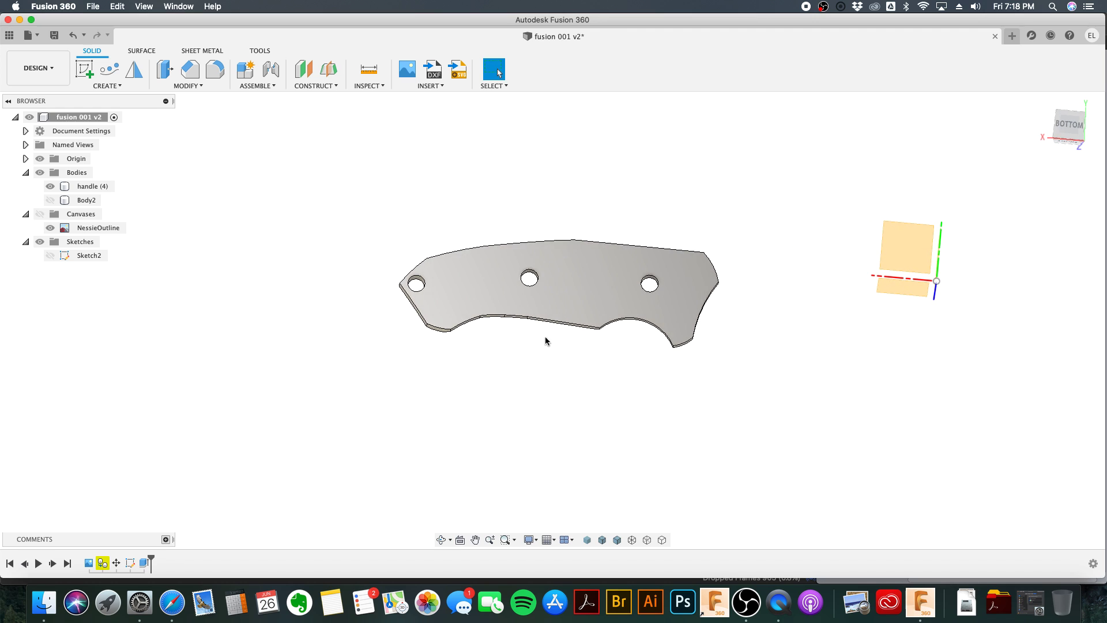
left_click(566, 289)
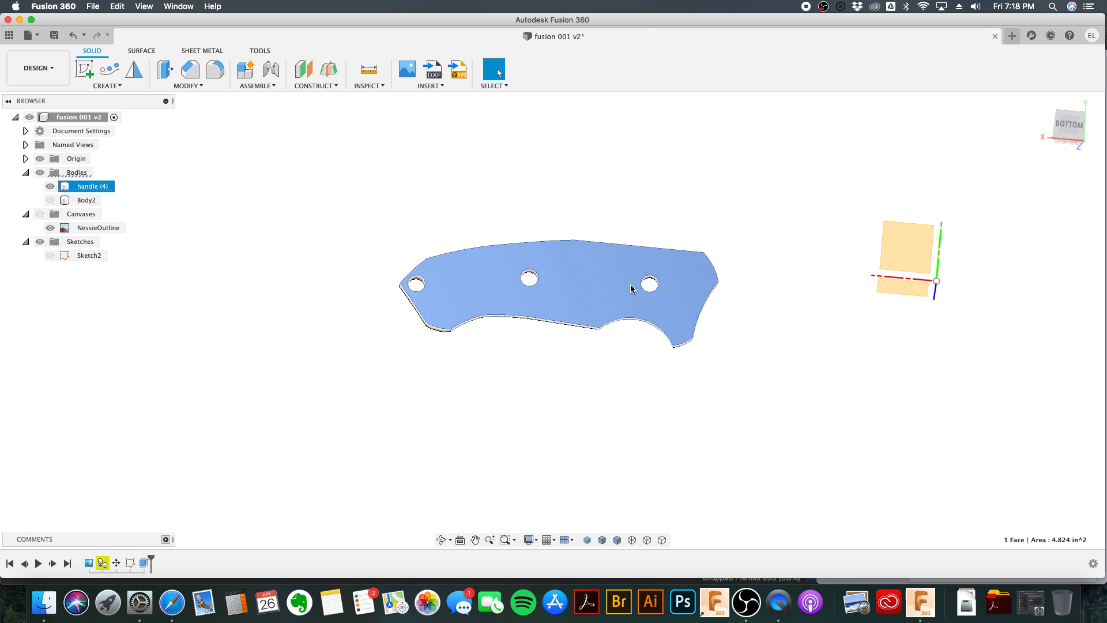
right_click(575, 288)
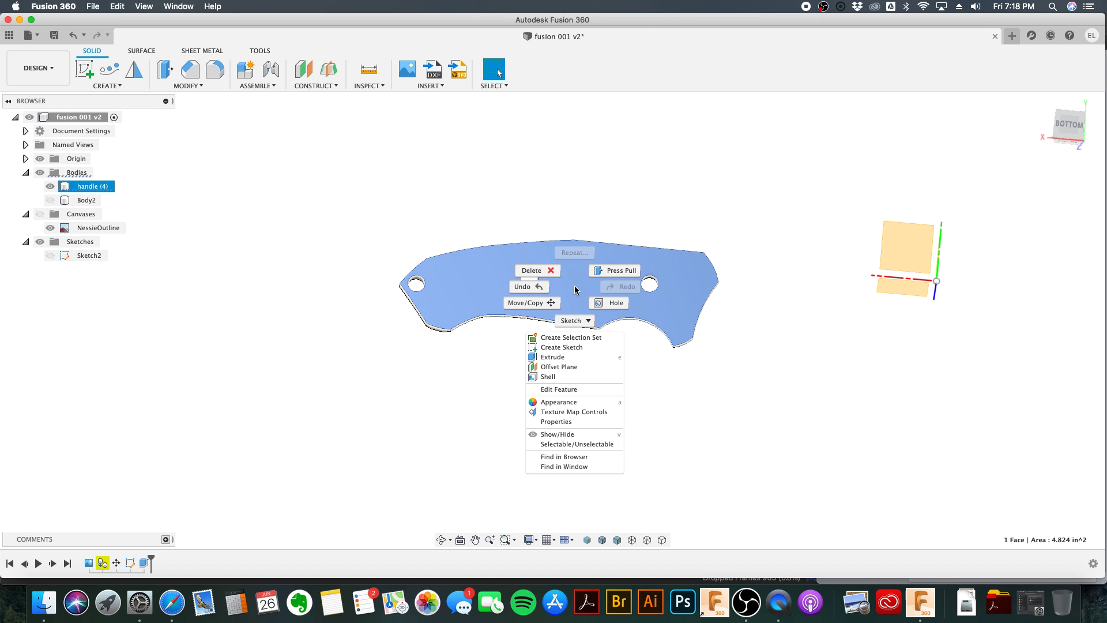
Step: Start a new sketch on the handle's bottom face, turned upright with room for the blade
left_click(580, 347)
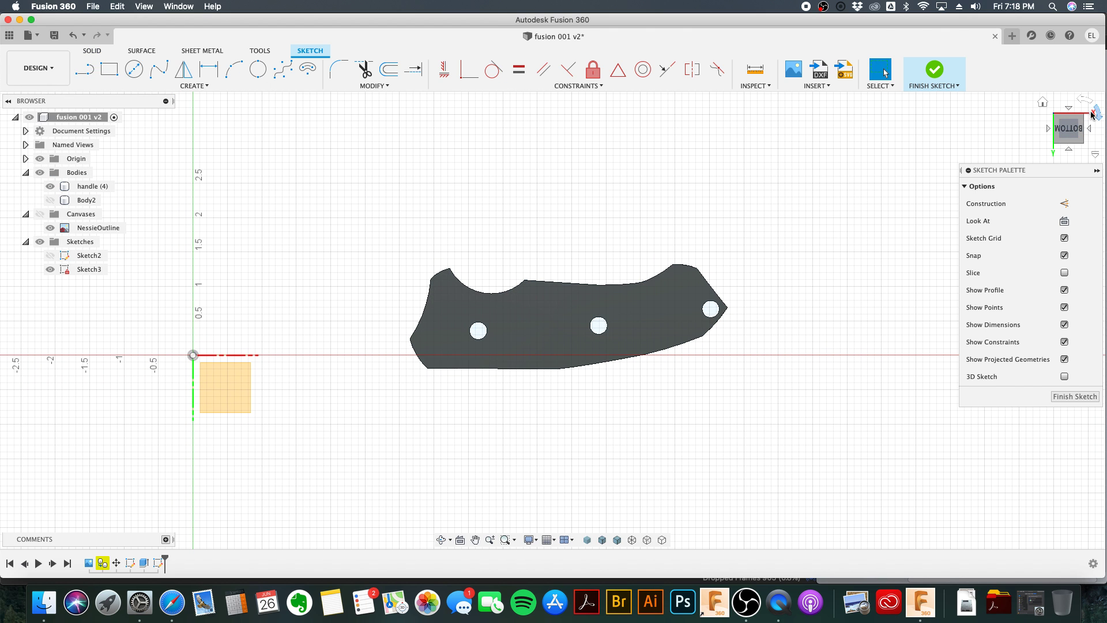
left_click(1097, 113)
left_click(1097, 112)
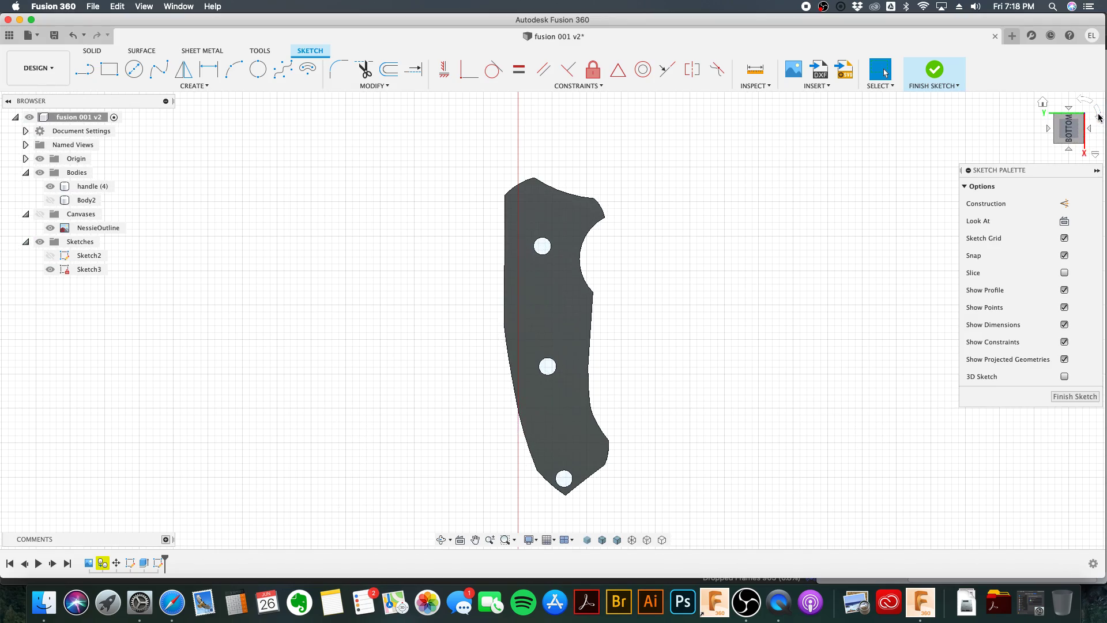
middle_click_drag(842, 331, 553, 329)
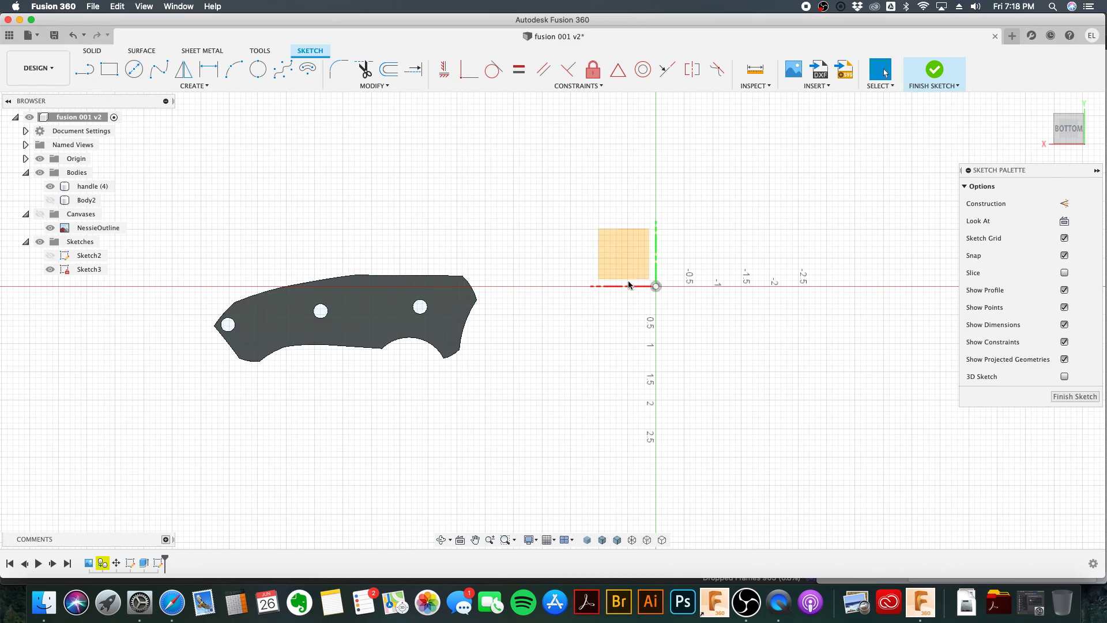
scroll(848, 288, "down", 3)
middle_click_drag(842, 289, 663, 291)
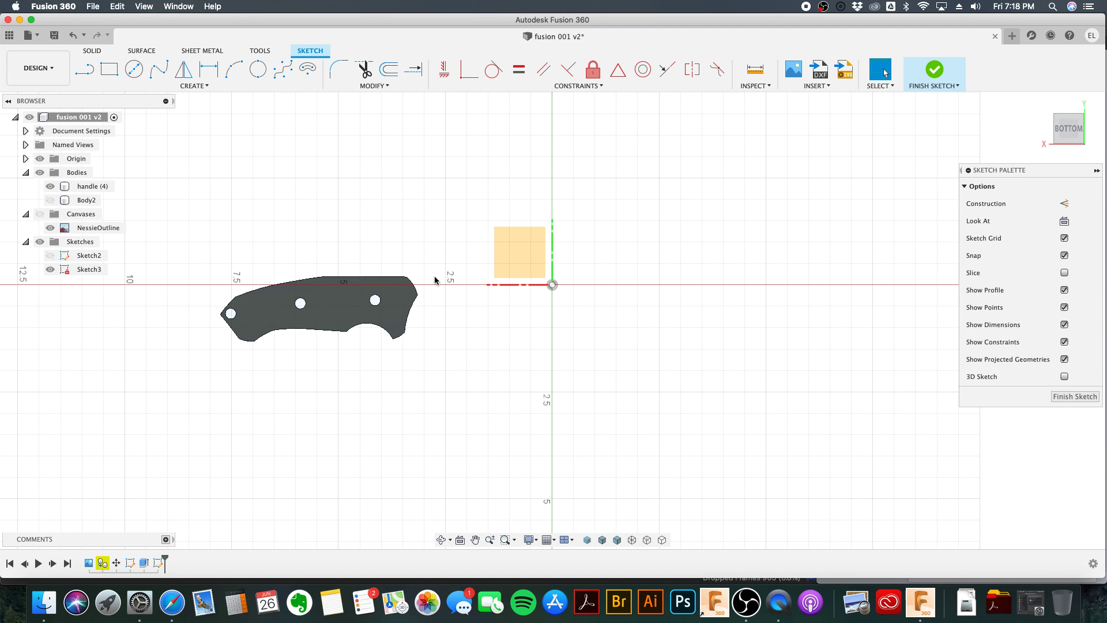
Step: Draw the straight-edged blade outline between the handle's top and lower corners, then finish the sketch
left_click(84, 69)
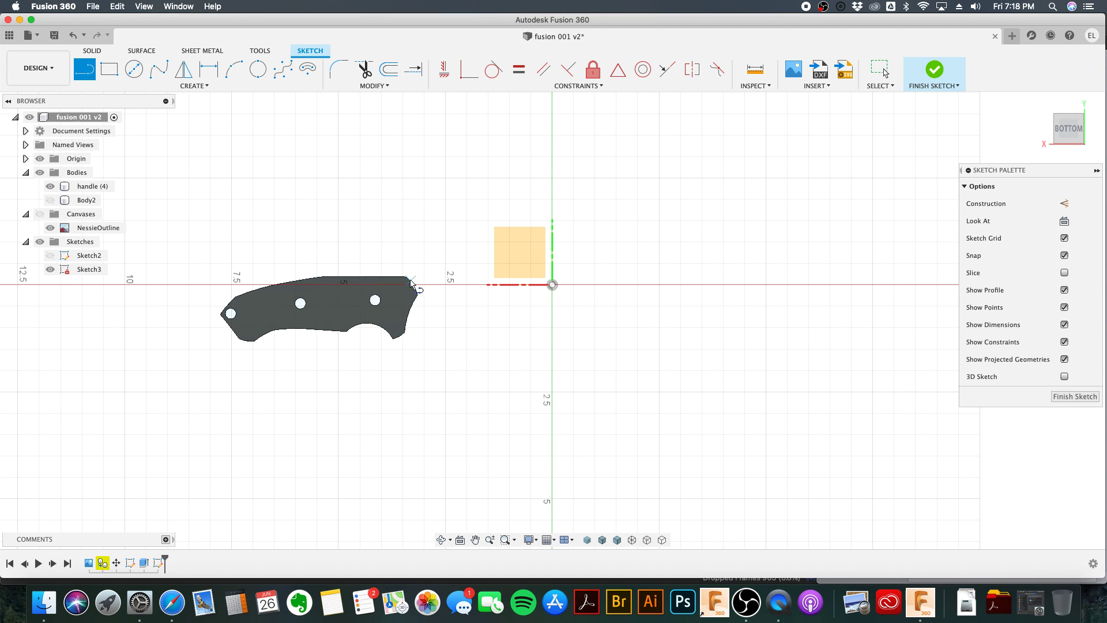
left_click(406, 277)
left_click(873, 263)
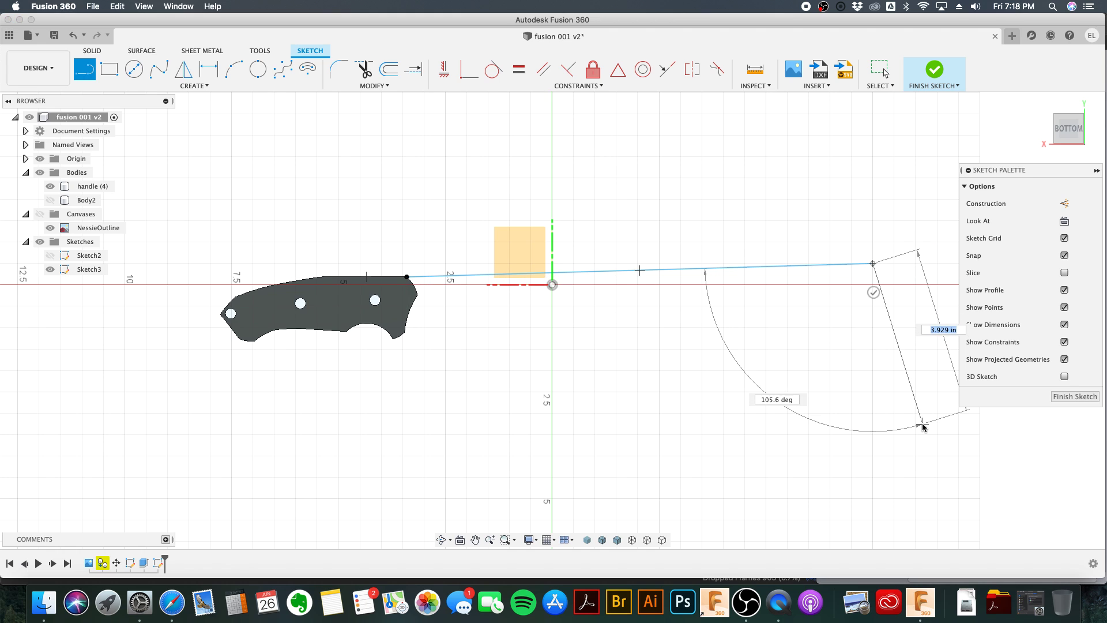
left_click(922, 423)
left_click(488, 412)
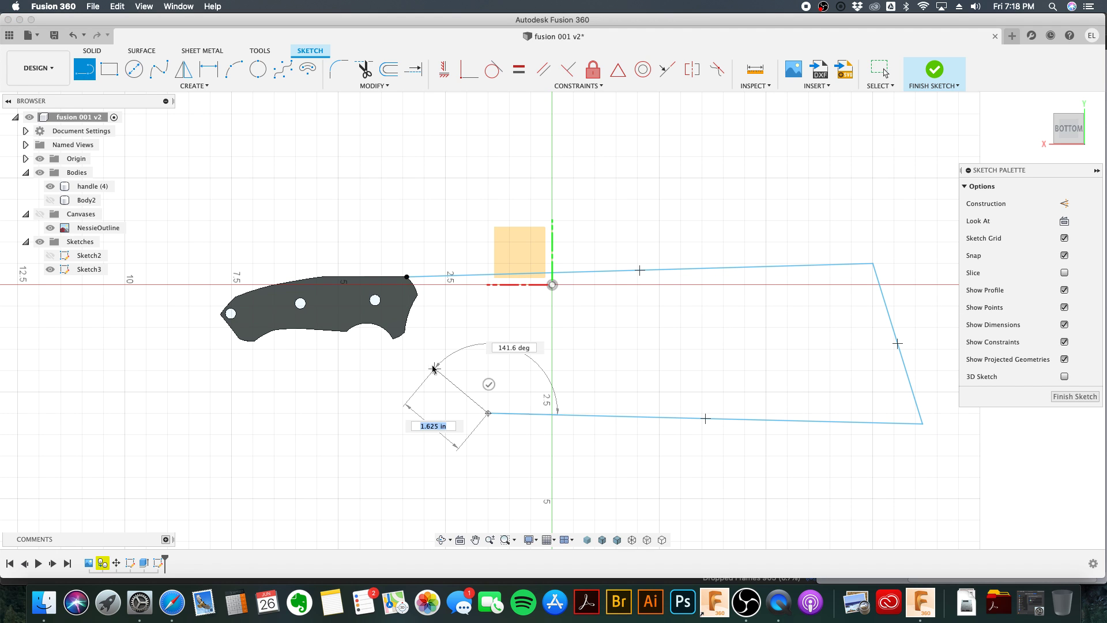
left_click(404, 333)
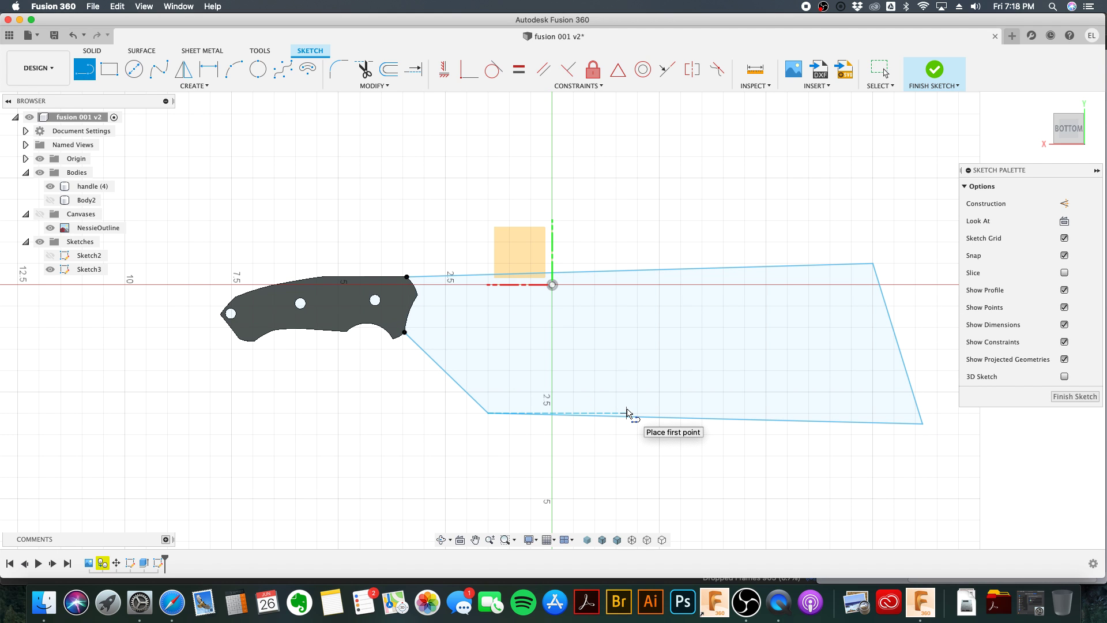
left_click(929, 75)
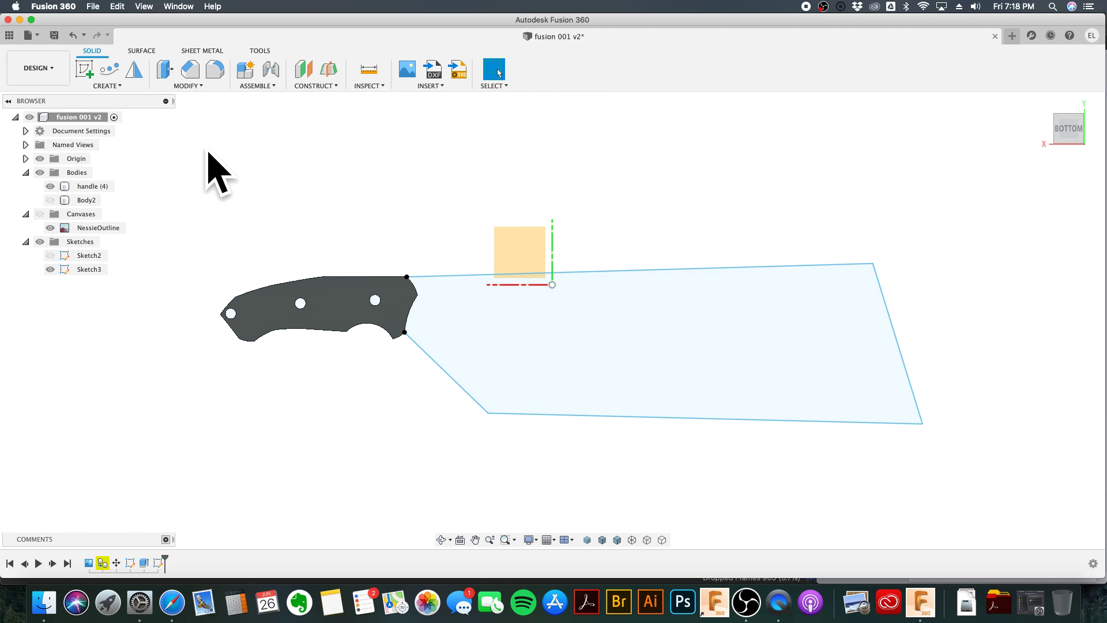
Step: Hide the handle body and try selecting the blade and handle profiles
left_click(49, 188)
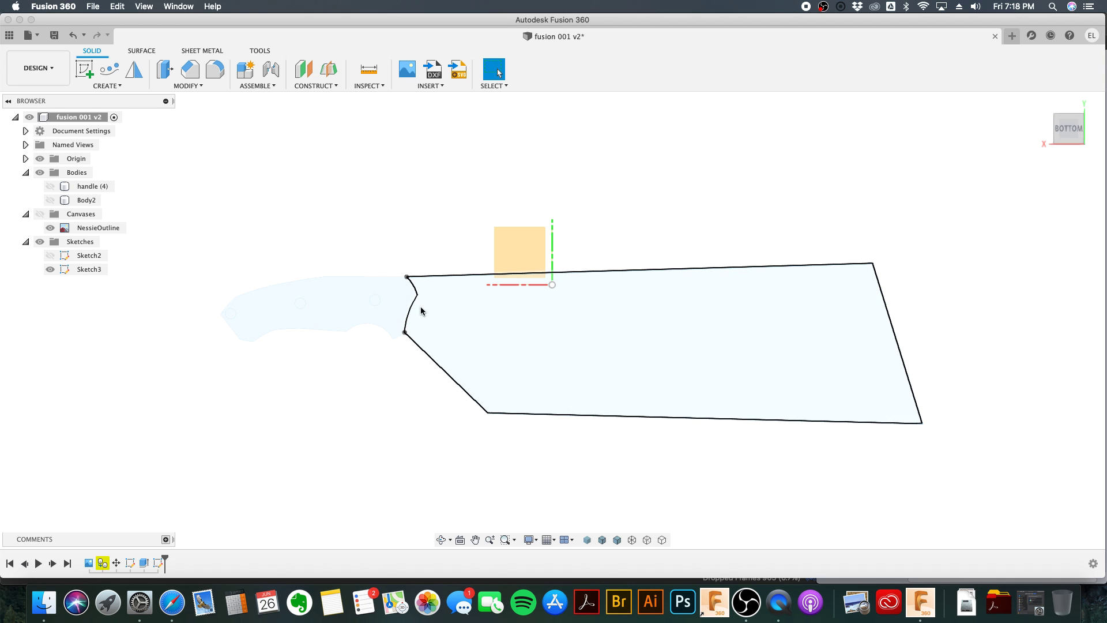
left_click(441, 320)
left_click(408, 307)
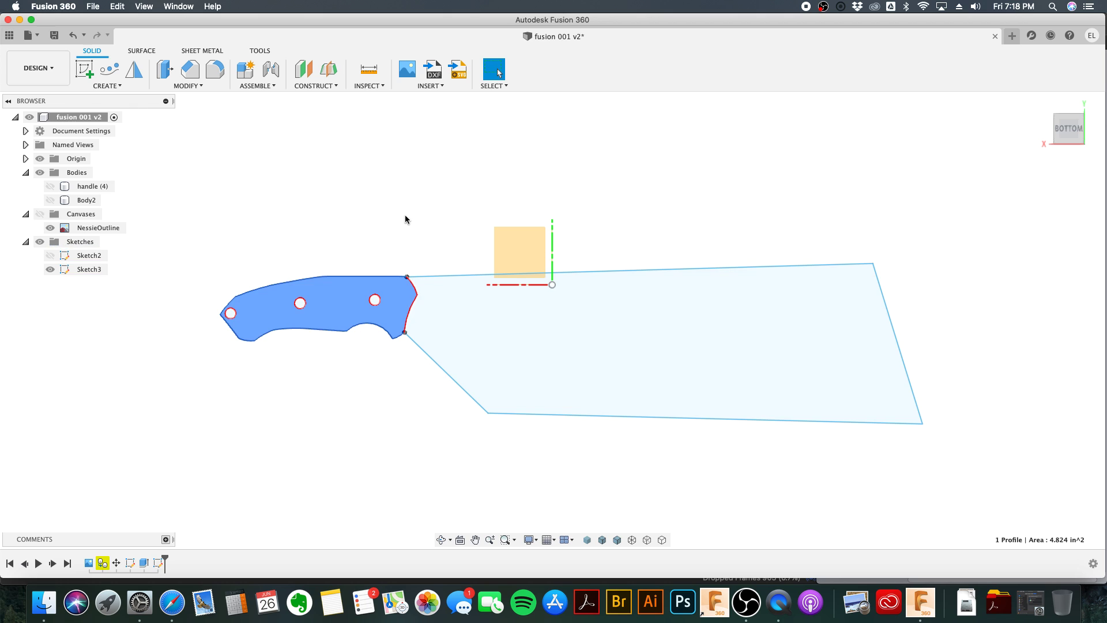
left_click(458, 375)
left_click(399, 298, "shift")
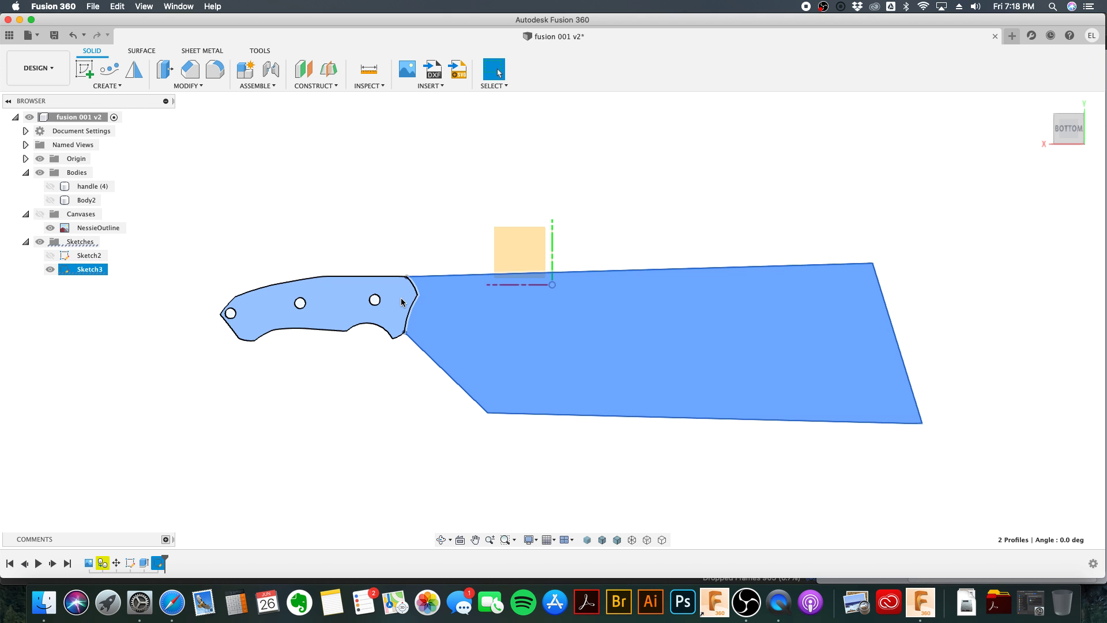
left_click(398, 200)
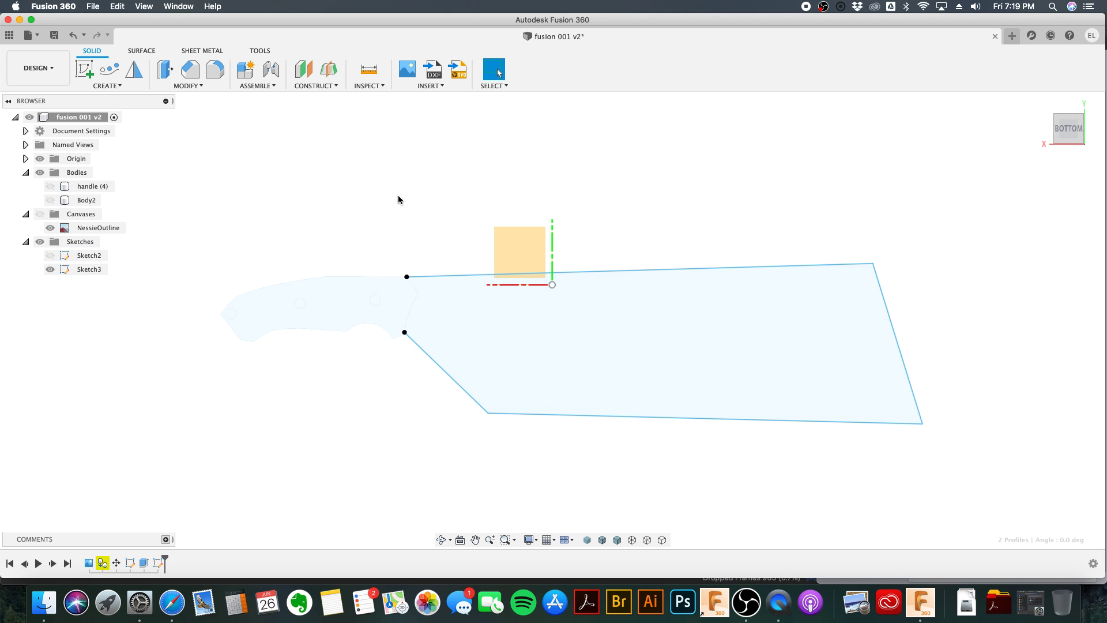
Step: Reshape the junction arc, delete it, then restore it with undo
left_click(413, 290)
left_click_drag(413, 290, 415, 309)
key("Delete")
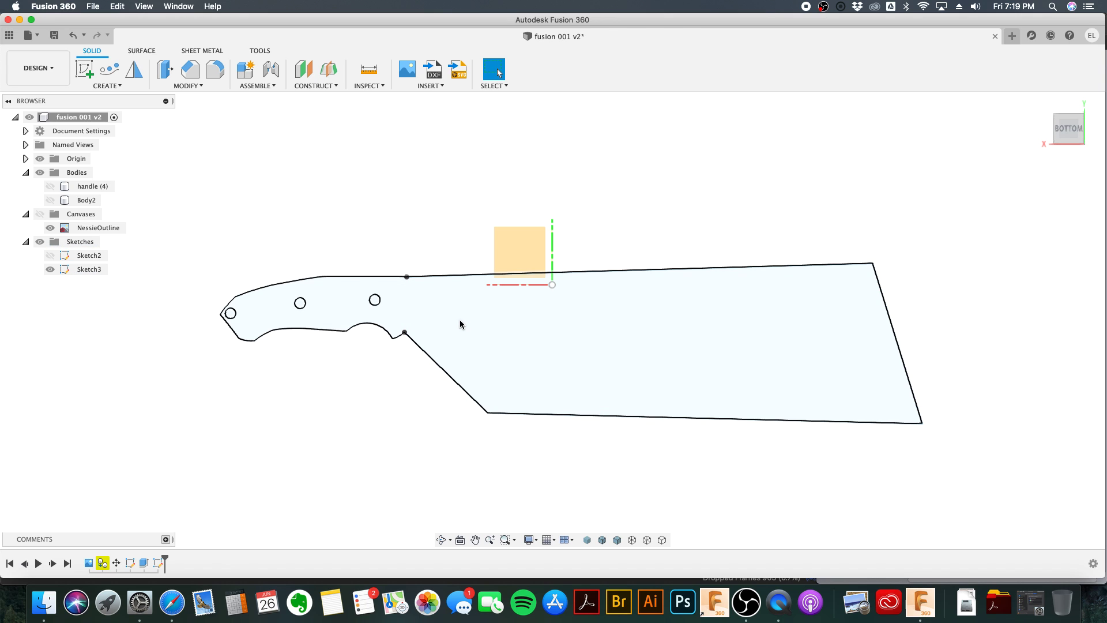
left_click(460, 324)
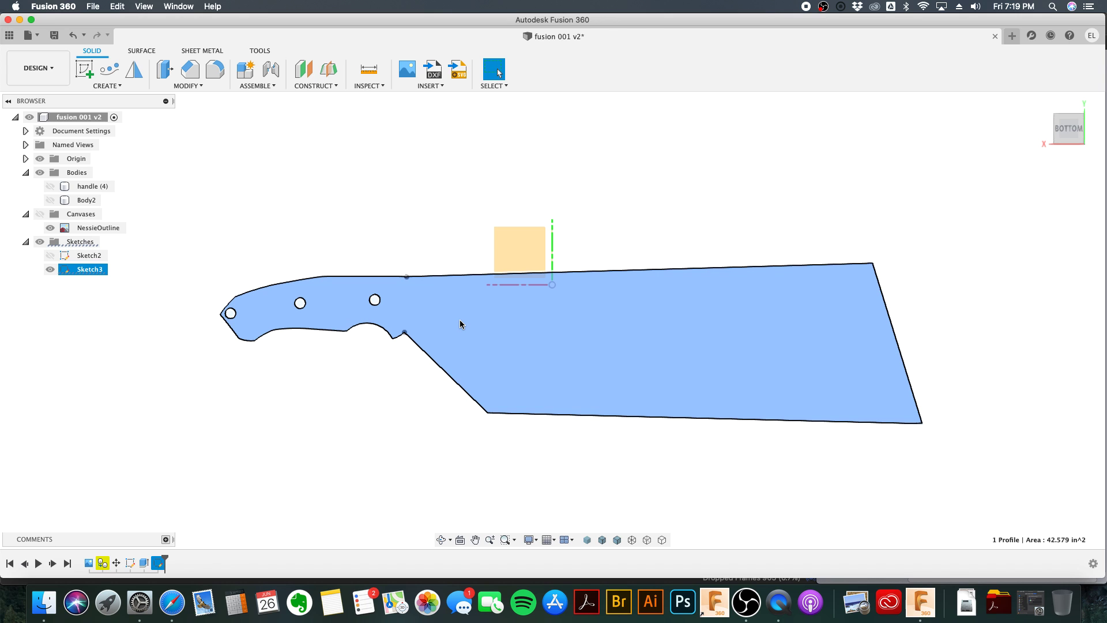
key("super+z")
key("super+z")
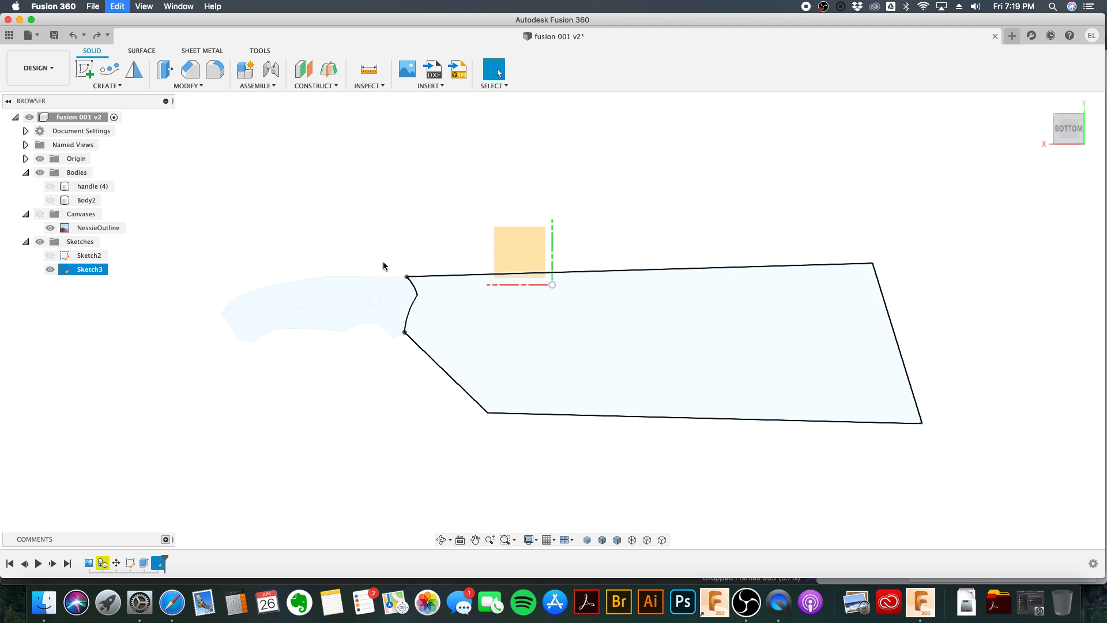
left_click(399, 308)
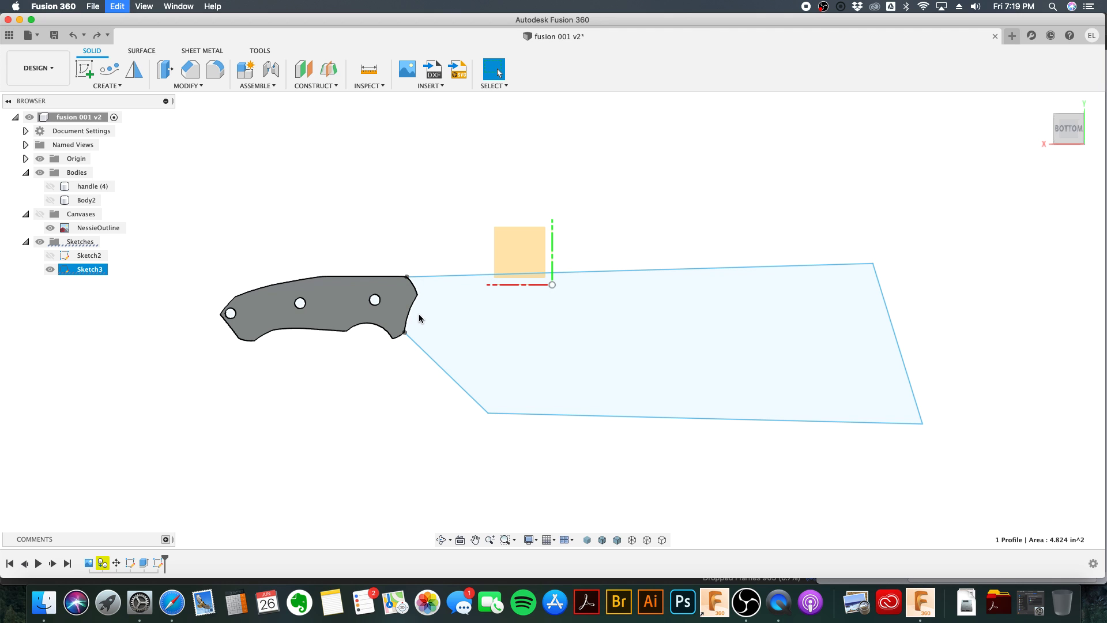
Step: Hide the handle body again and select both handle and blade profiles for extrusion
key("super+z")
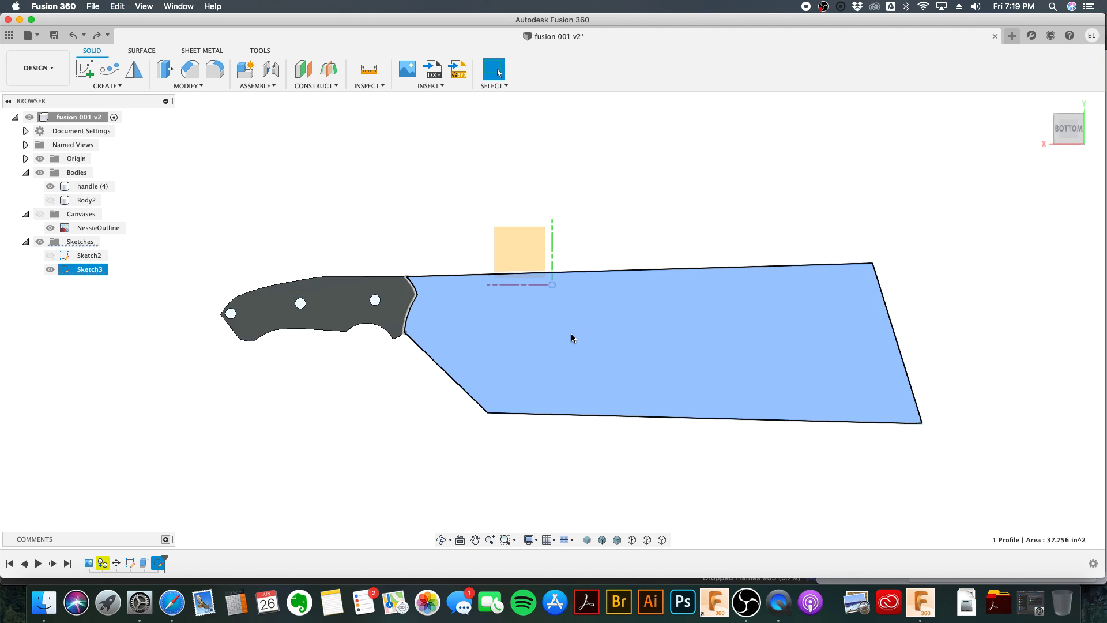
left_click(50, 186)
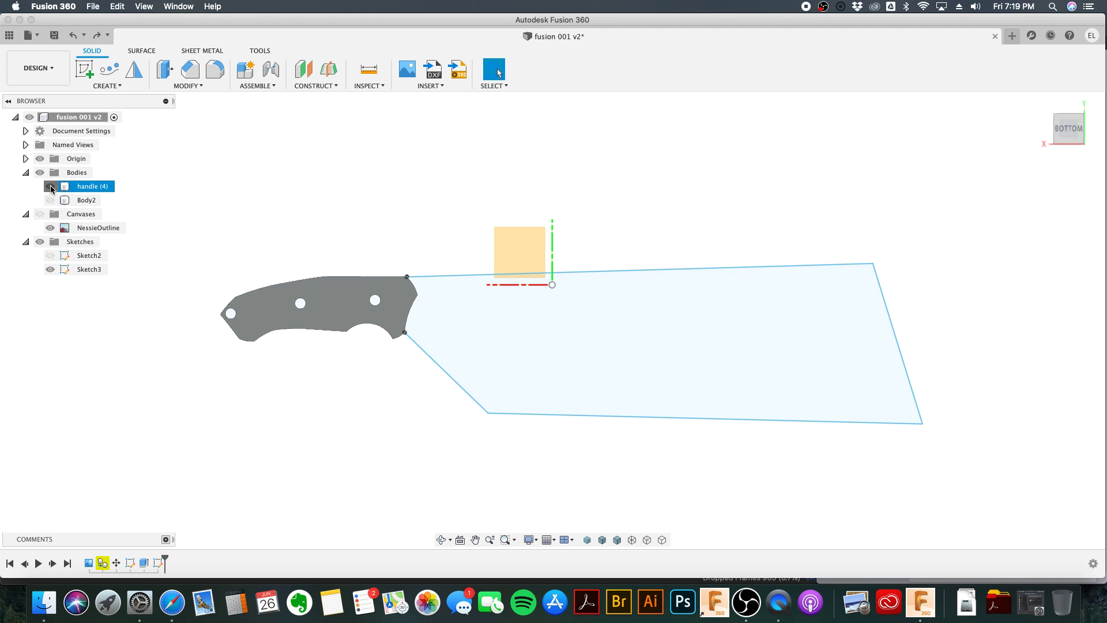
left_click(400, 318)
left_click(467, 344)
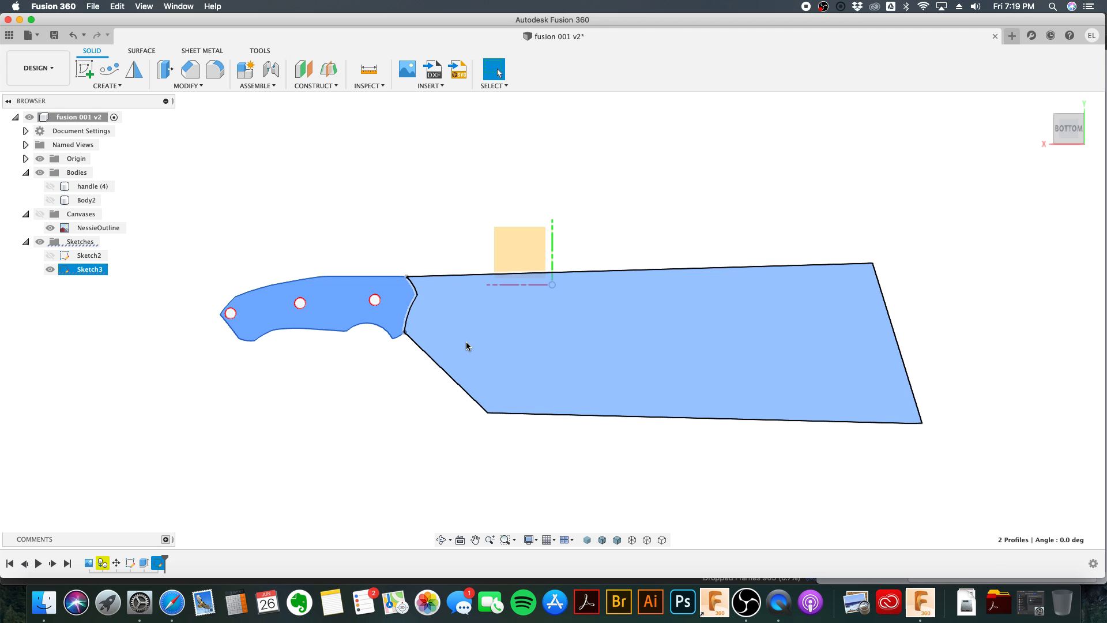
right_click(465, 342)
left_click(506, 321)
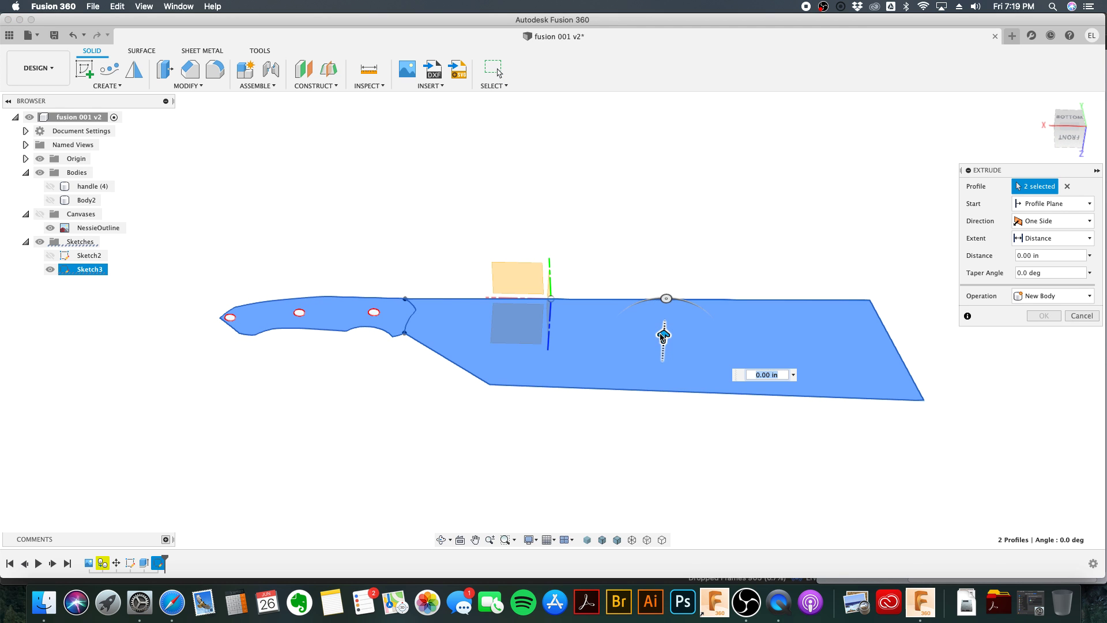
Step: Extrude the handle and blade profiles 0.50 in as a new body
left_click_drag(662, 336, 663, 321)
key("BackSpace")
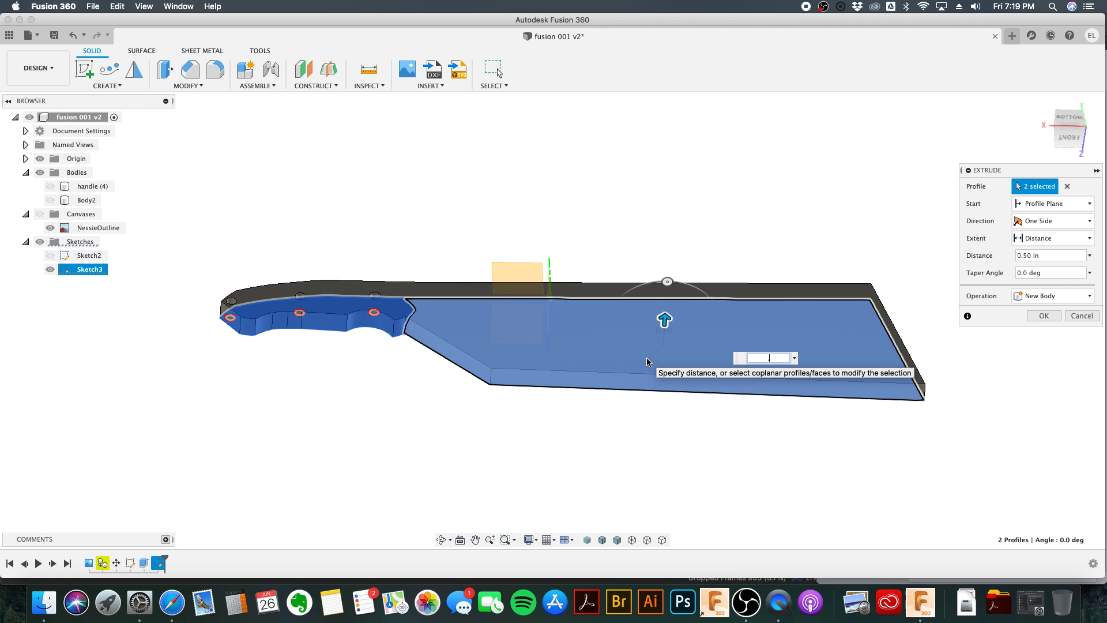
key("Return")
middle_click_drag(199, 236, 394, 273, "shift")
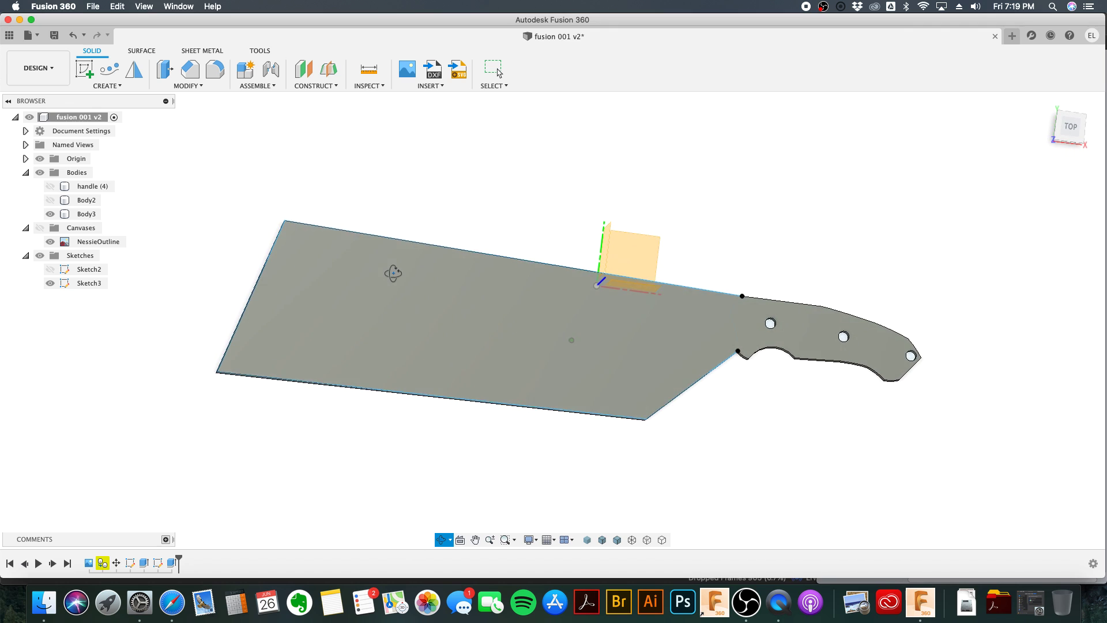
key("Escape")
Step: Hide Body2, show the handle body, and view the knife from straight above
left_click(50, 200)
left_click(50, 186)
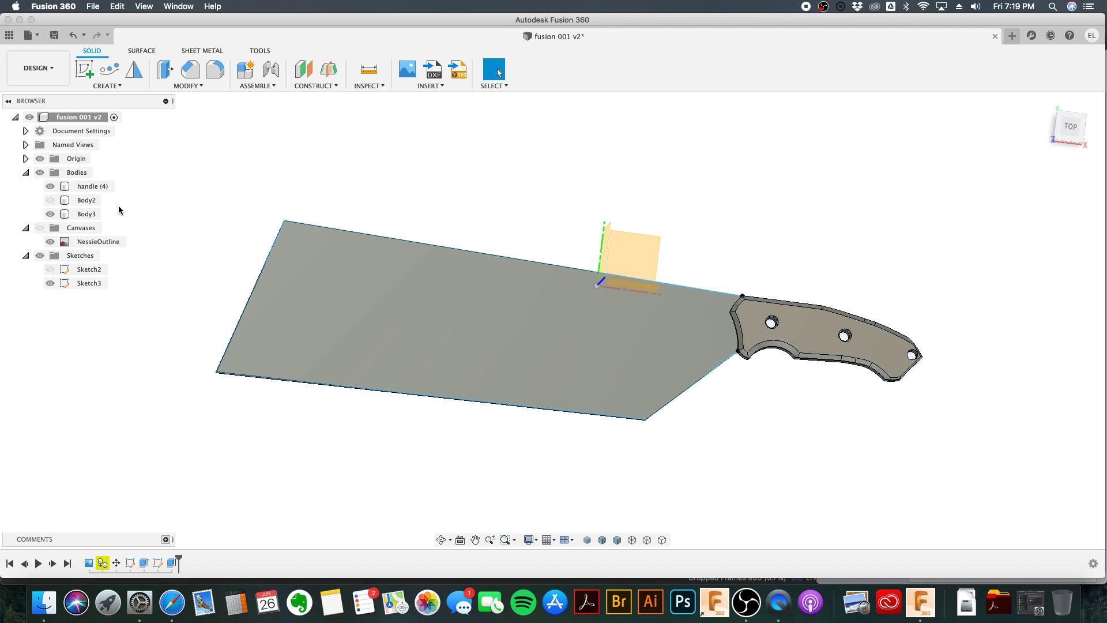
middle_click_drag(704, 341, 744, 324, "shift")
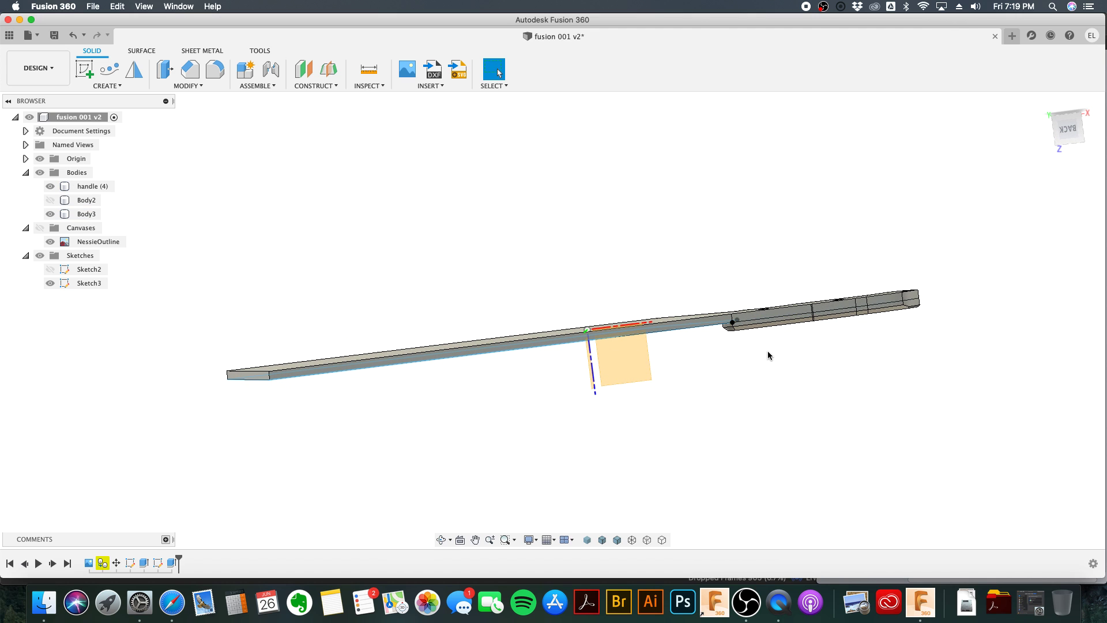
middle_click_drag(768, 353, 773, 309, "shift")
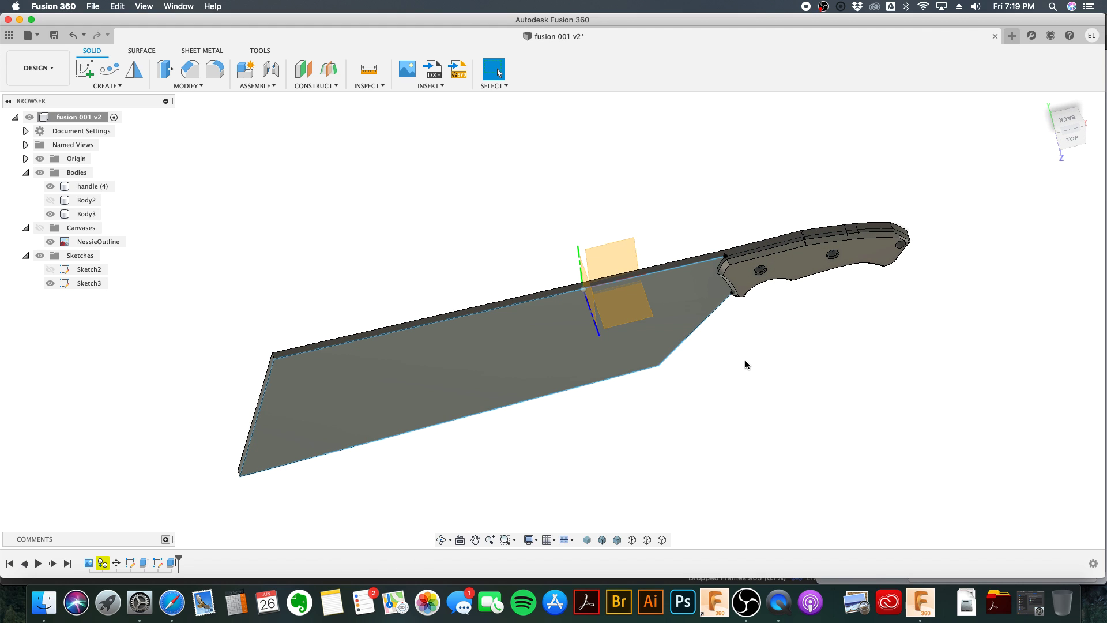
left_click(806, 270)
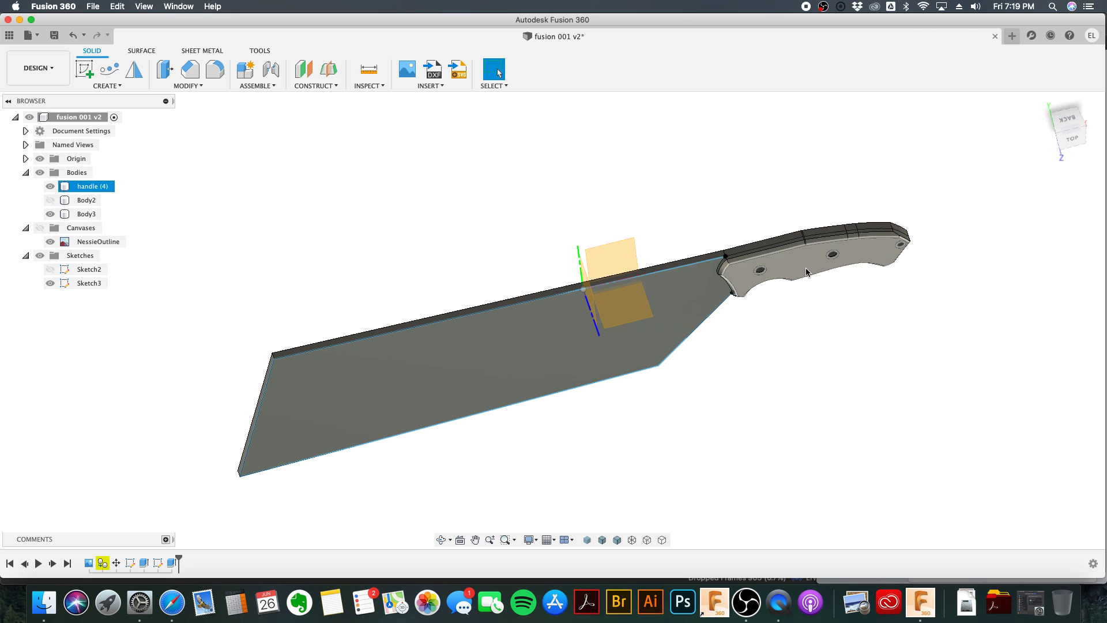
left_click(807, 276)
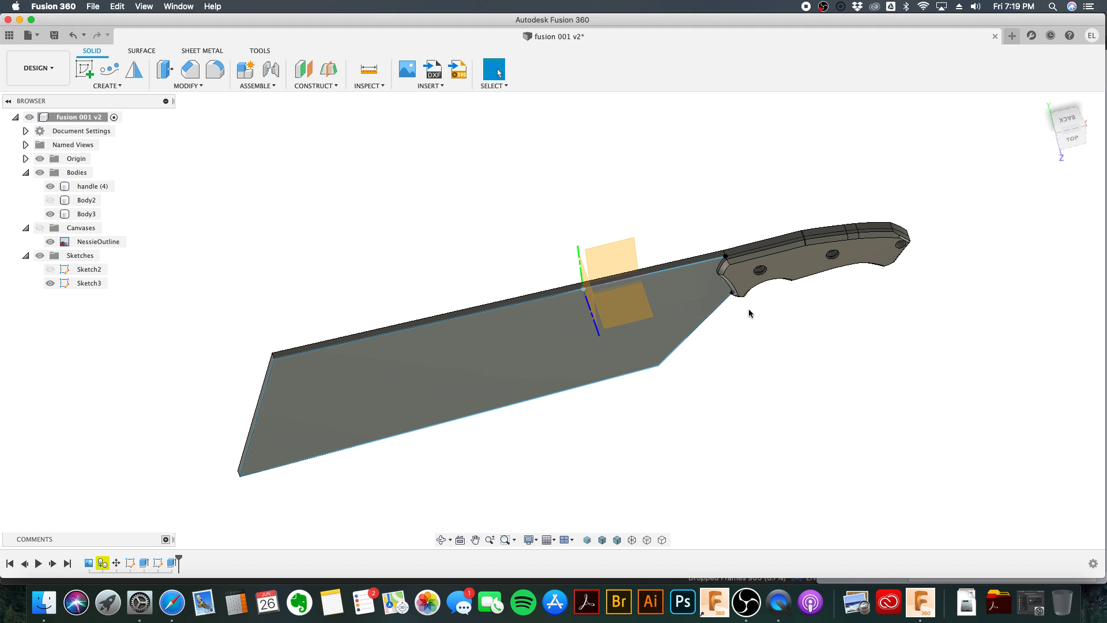
middle_click_drag(395, 383, 387, 305, "shift")
key("Escape")
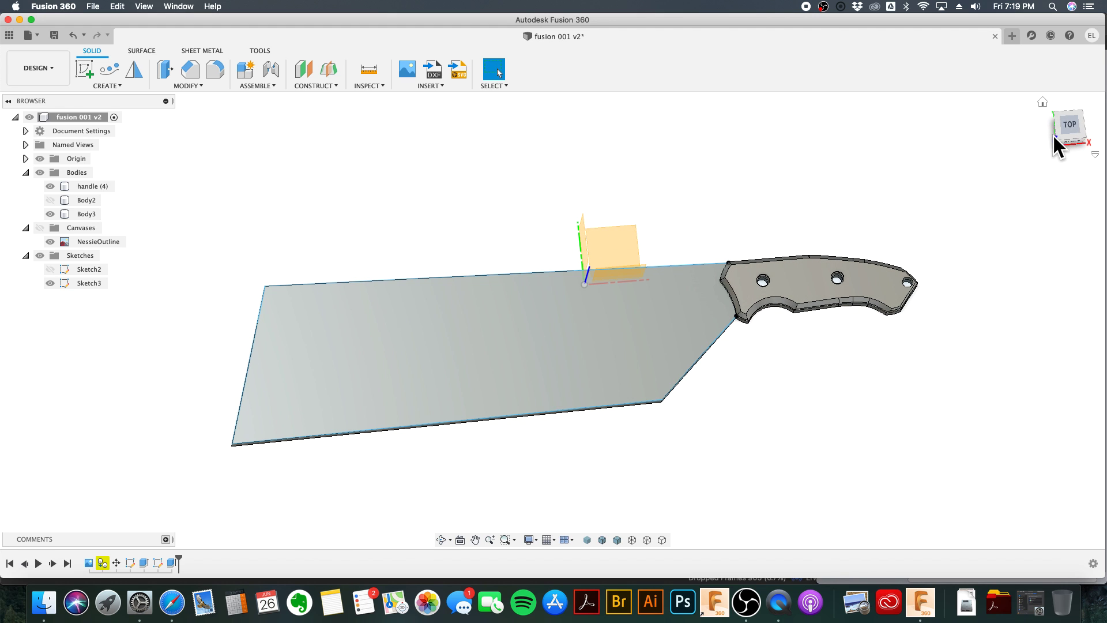
left_click(1070, 126)
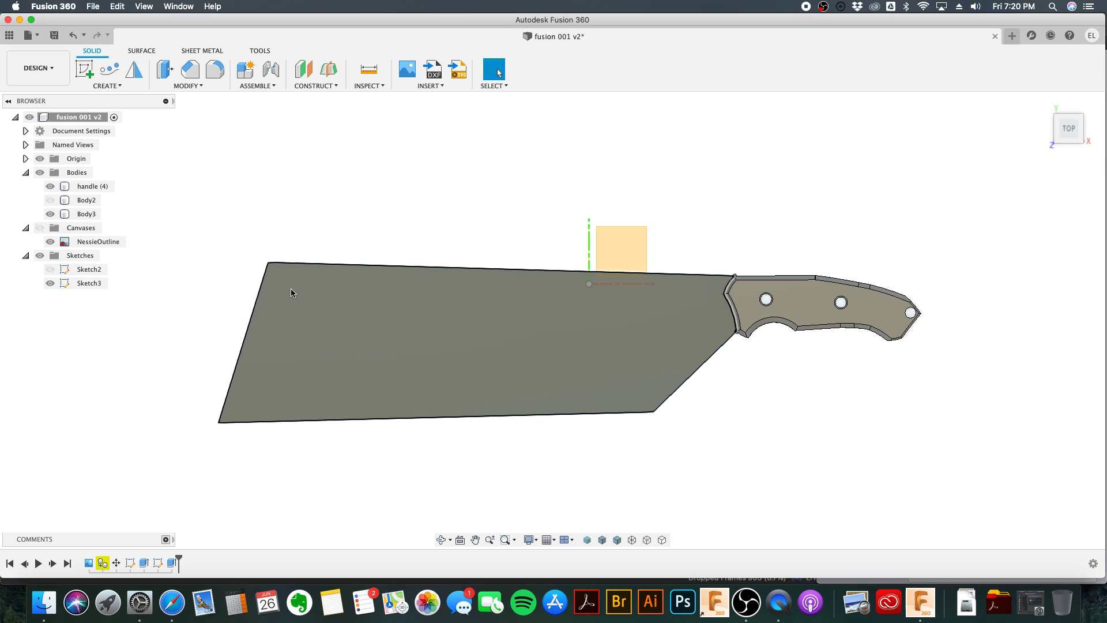
Step: Reopen the blade sketch and draw a circle near the blade corner and a 0.702 in circle on the handle
right_click(314, 264)
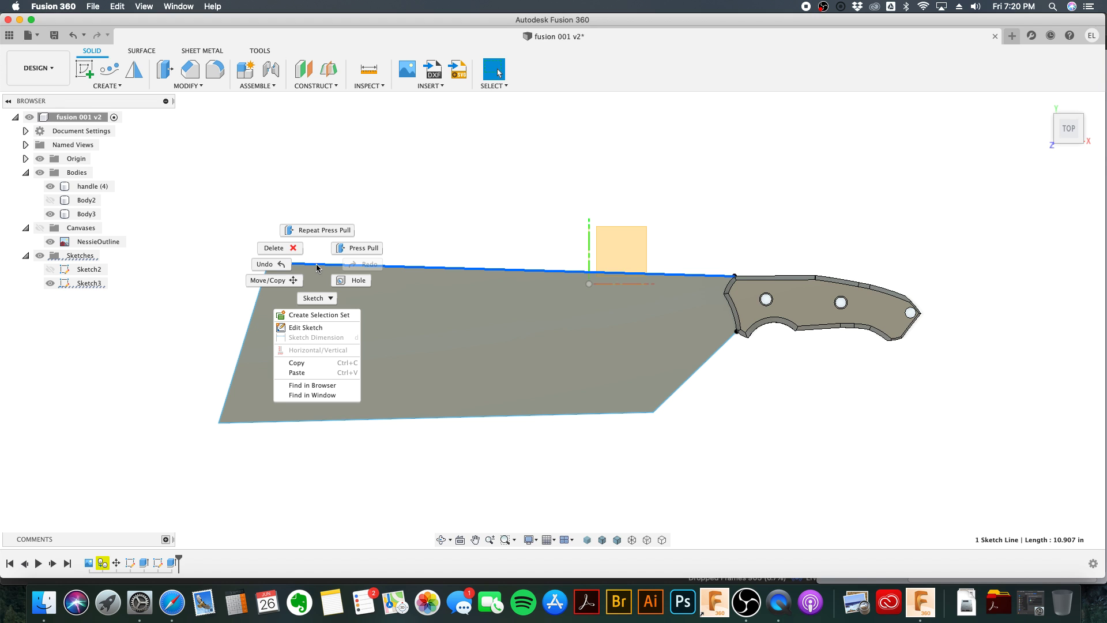
left_click(314, 327)
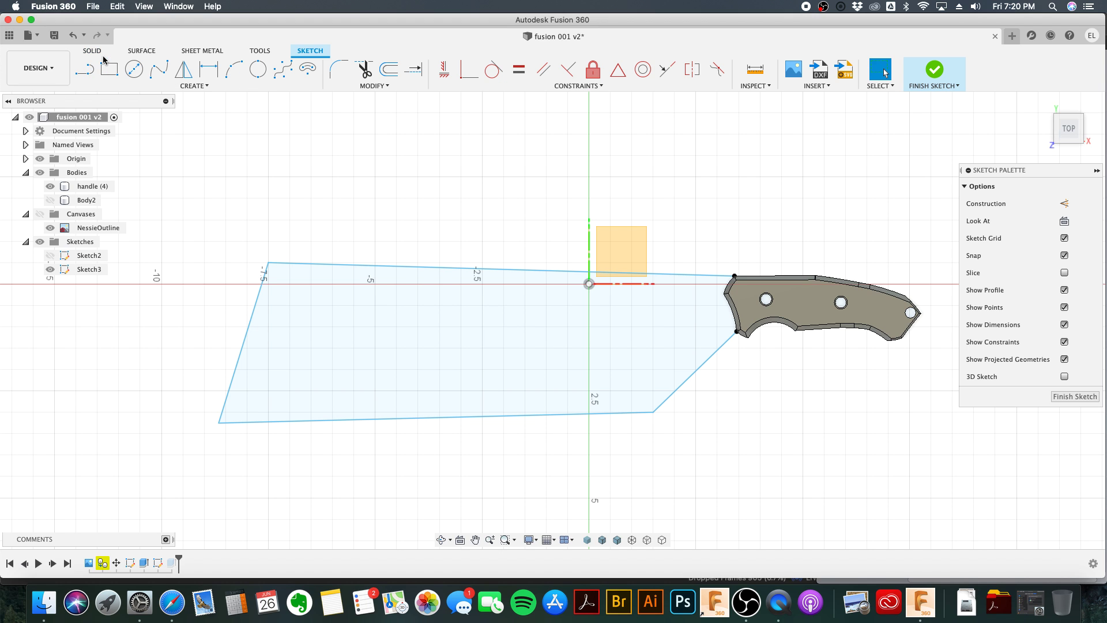
left_click(134, 69)
left_click(291, 293)
left_click(305, 310)
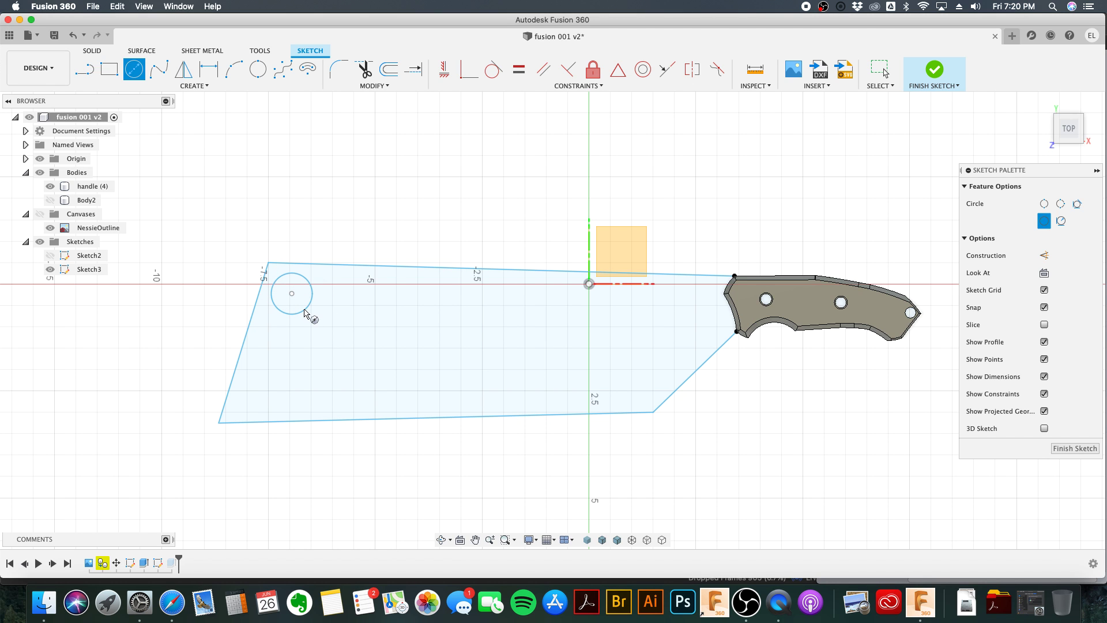
middle_click_drag(699, 316, 502, 317, "shift")
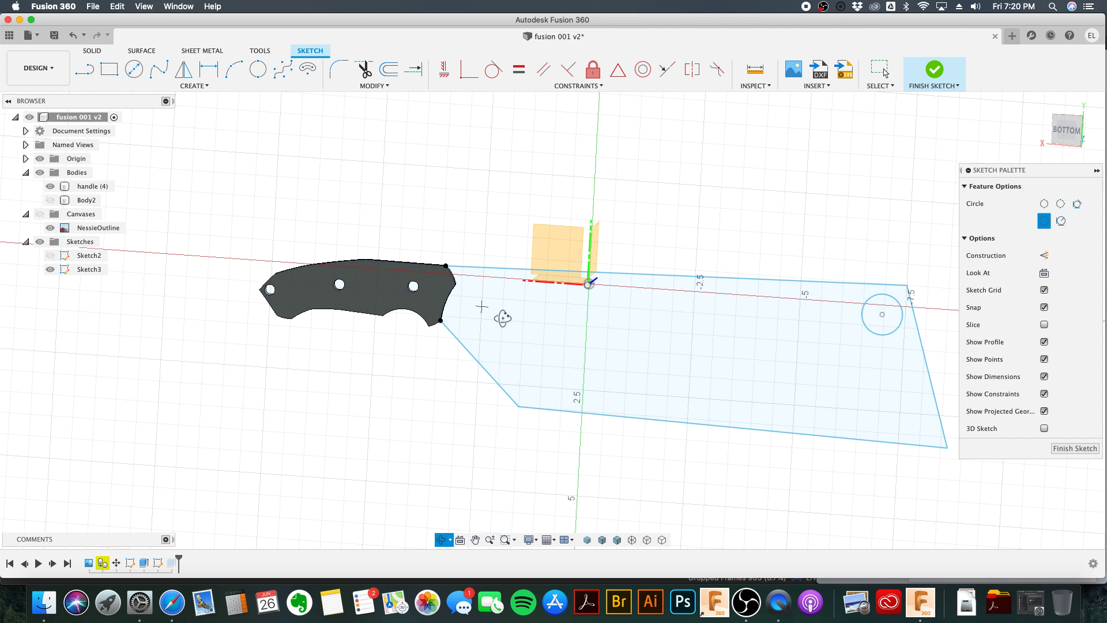
left_click(383, 286)
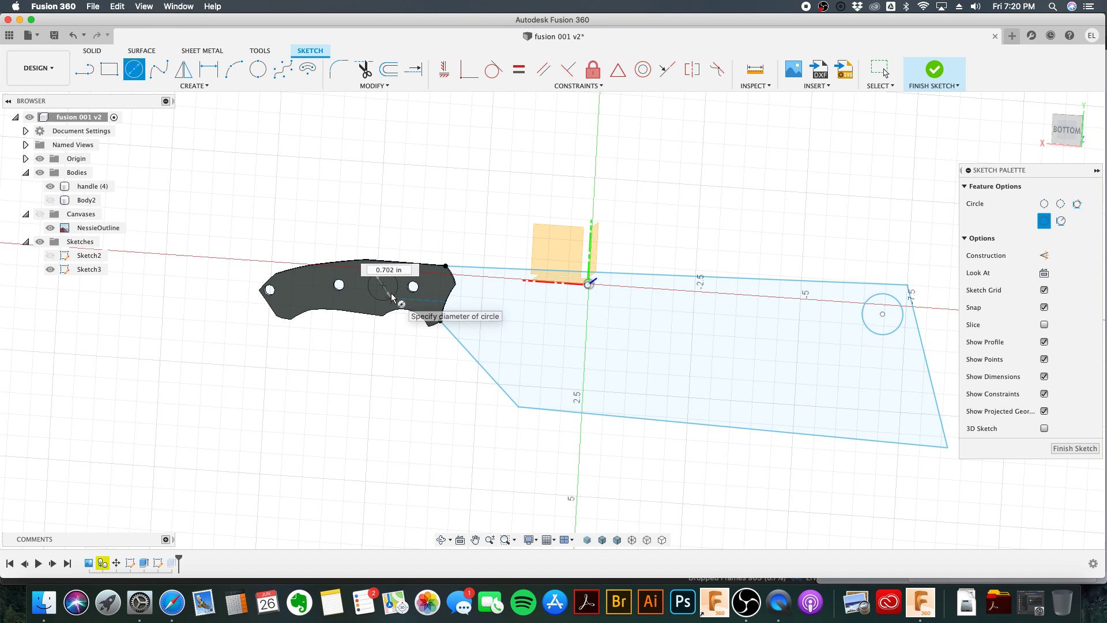
left_click(393, 297)
left_click(935, 70)
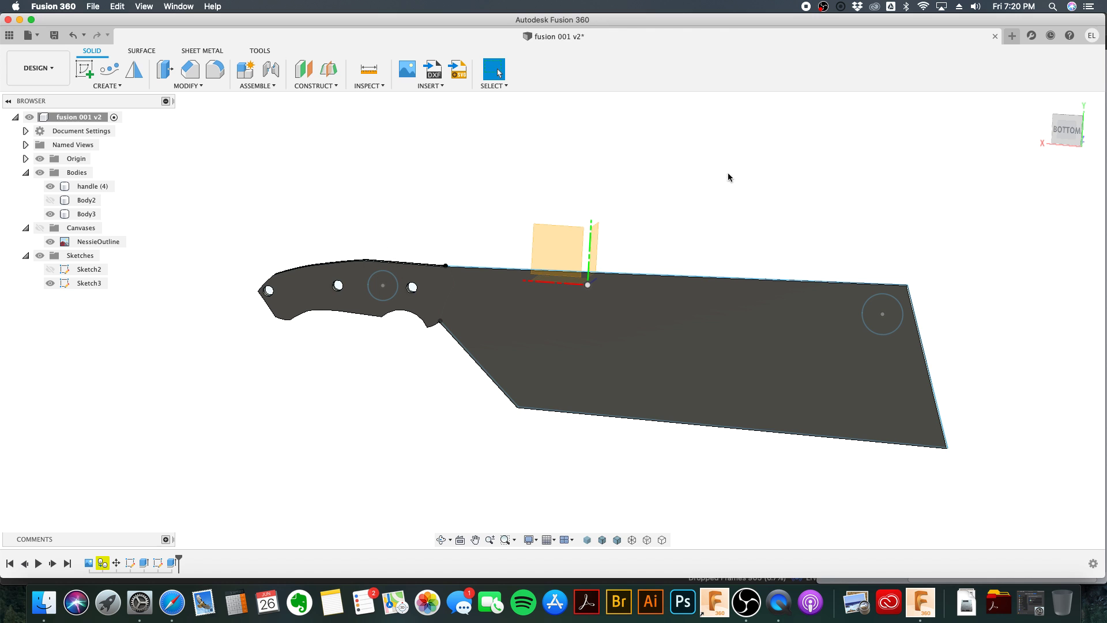
Step: Snap to a bottom view and select the circle profile near the blade tip
left_click(1068, 130)
left_click(907, 289)
left_click(894, 283)
left_click(864, 188)
mouse_move(865, 188)
middle_mouse_down("shift")
mouse_move(874, 348)
mouse_move(888, 353)
middle_mouse_up("shift")
left_click(890, 352)
right_click(890, 353)
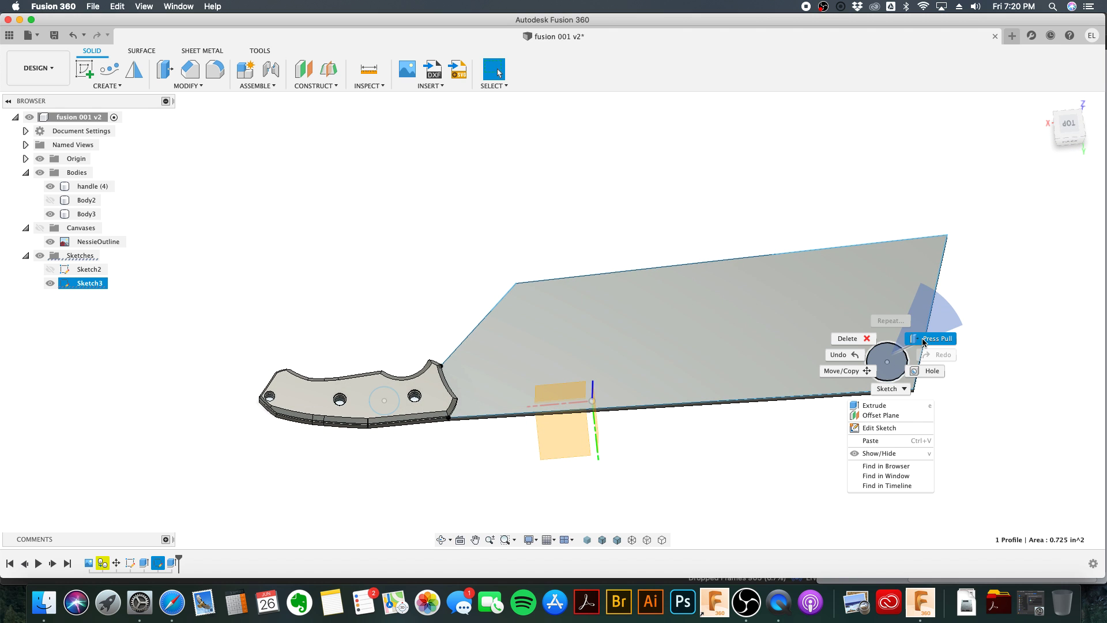
Step: Extrude the blade-tip circle -0.5 in as a new body, Body4
left_click(923, 340)
middle_click_drag(923, 340, 905, 291, "shift")
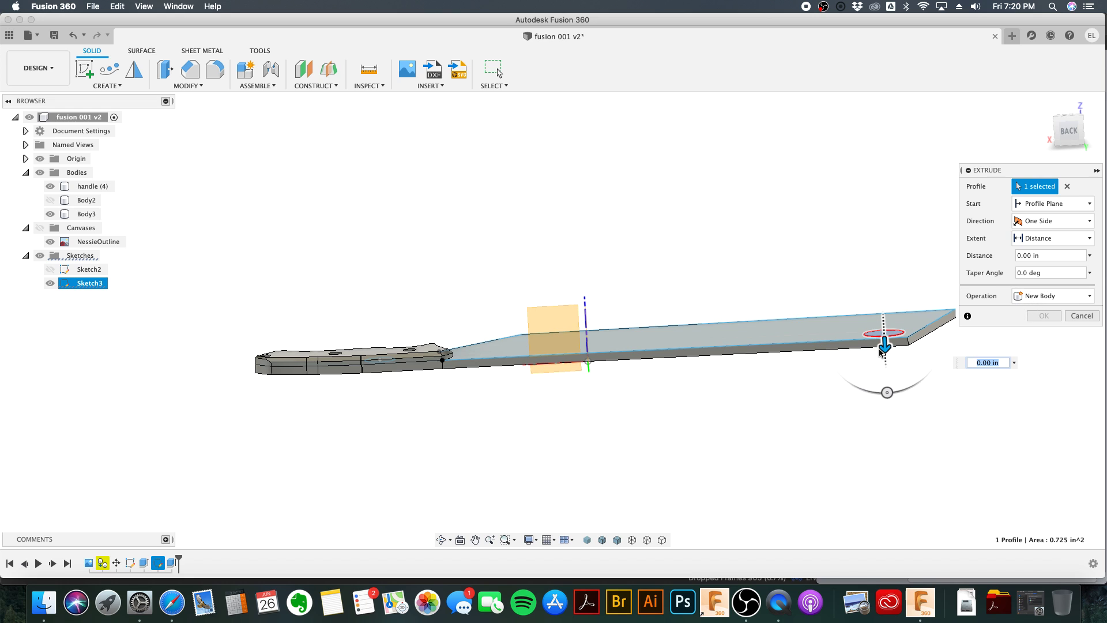
type("0.5")
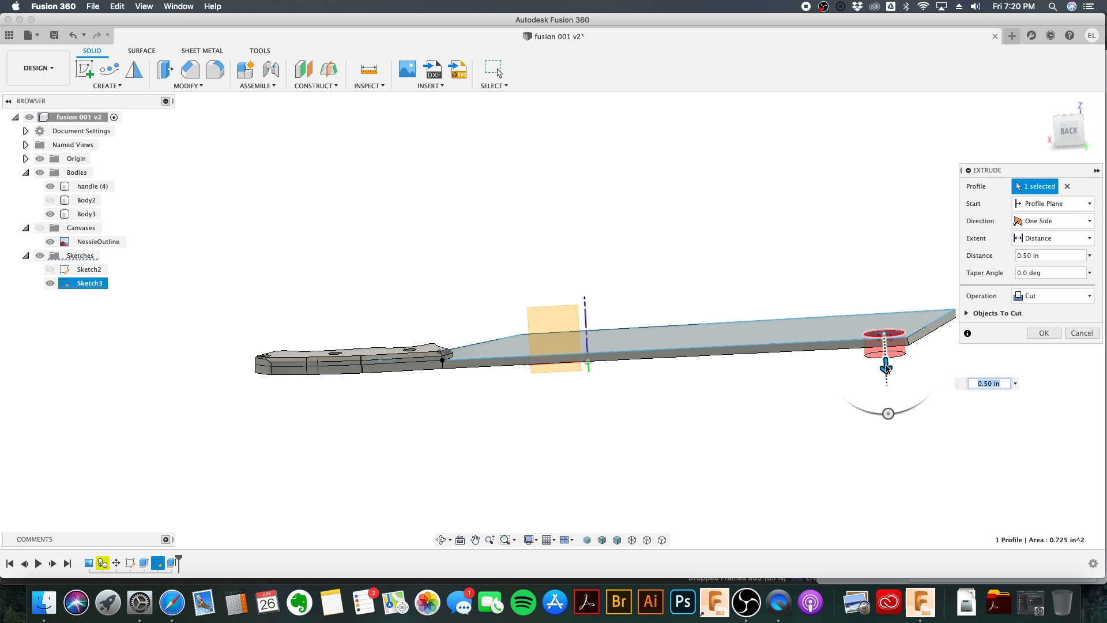
type("-0.5")
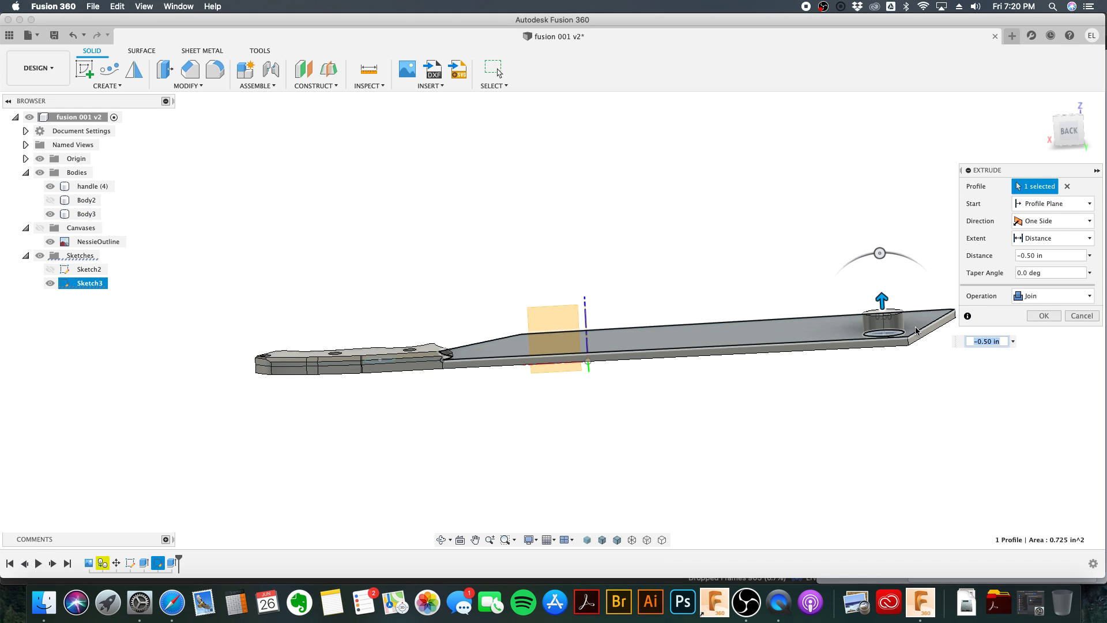
left_click(1050, 296)
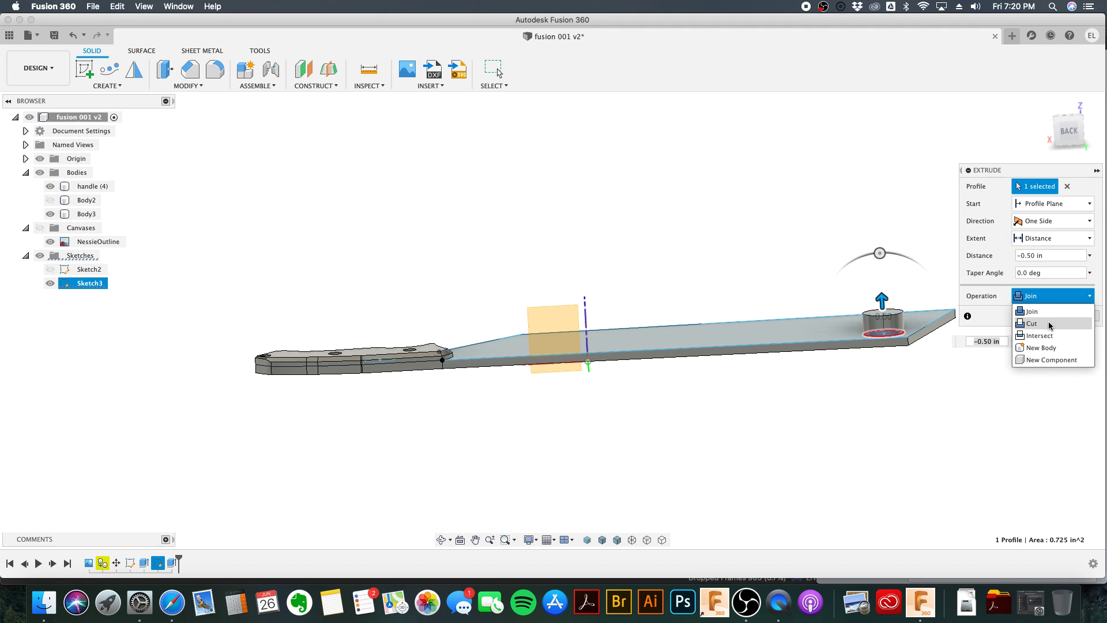
left_click(1048, 348)
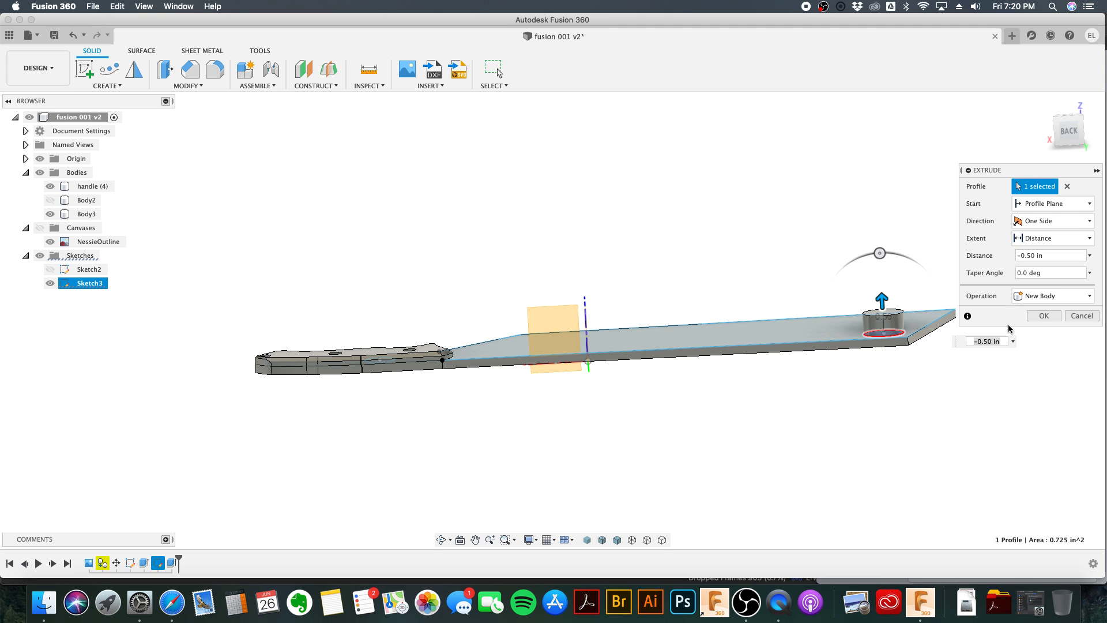
left_click(1044, 315)
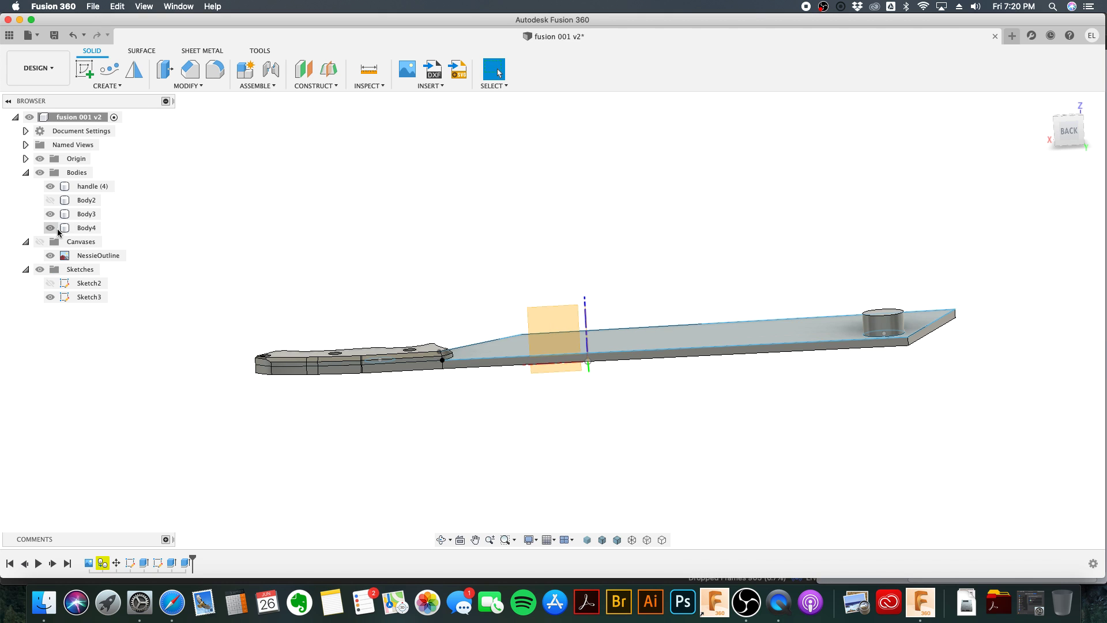
Step: Try lifting Body4 1.00 in, cancel the move, and undo the cylinder feature
left_click(82, 228)
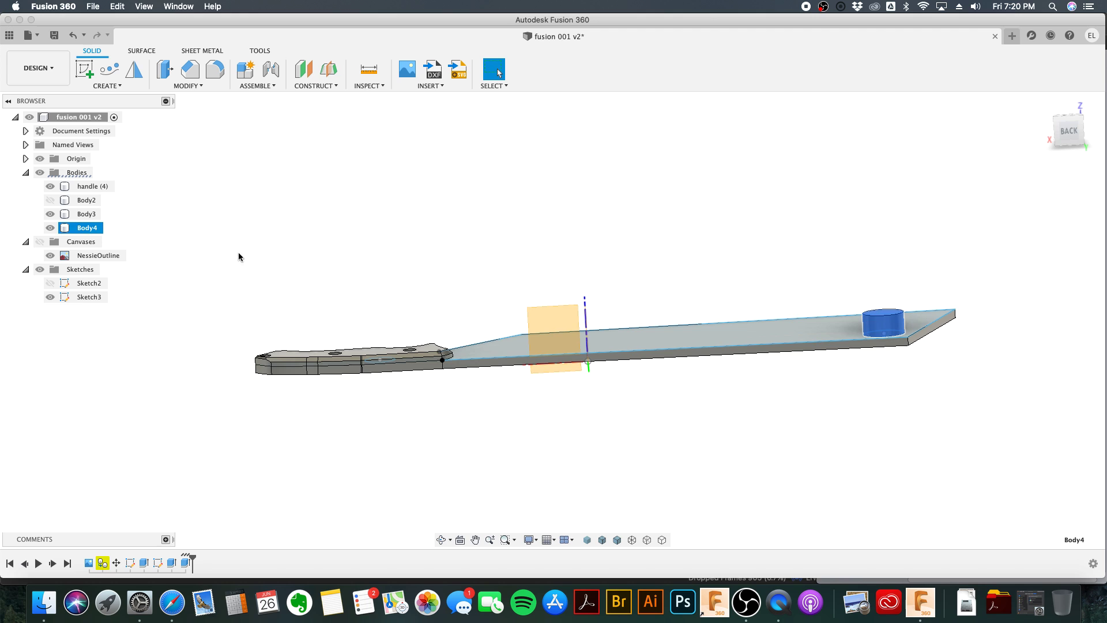
key("m")
left_click_drag(901, 296, 901, 262)
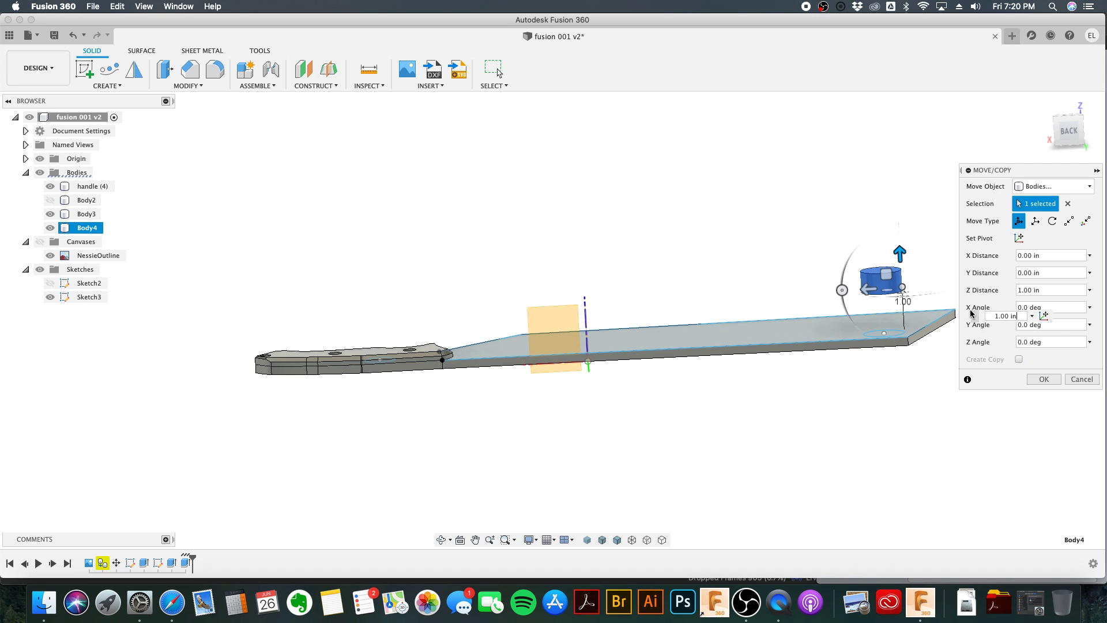
left_click(1076, 378)
key("super+z")
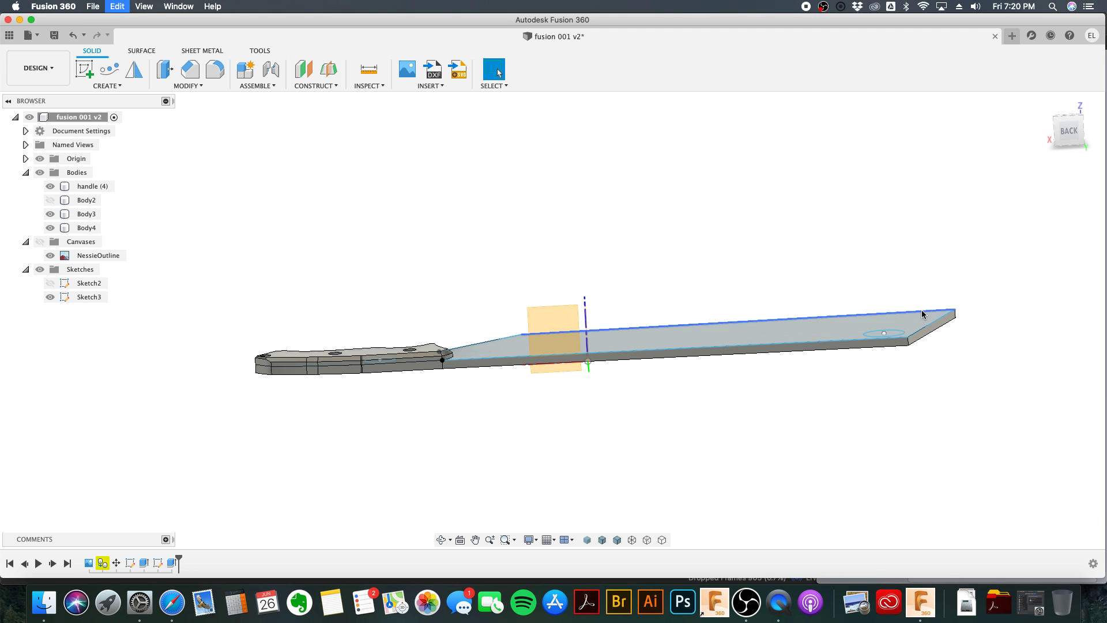
Step: Extrude the blade-tip circle 0.50 in, joined onto Body3 as a cylindrical boss
middle_click_drag(889, 314, 895, 361, "shift")
left_click(893, 357)
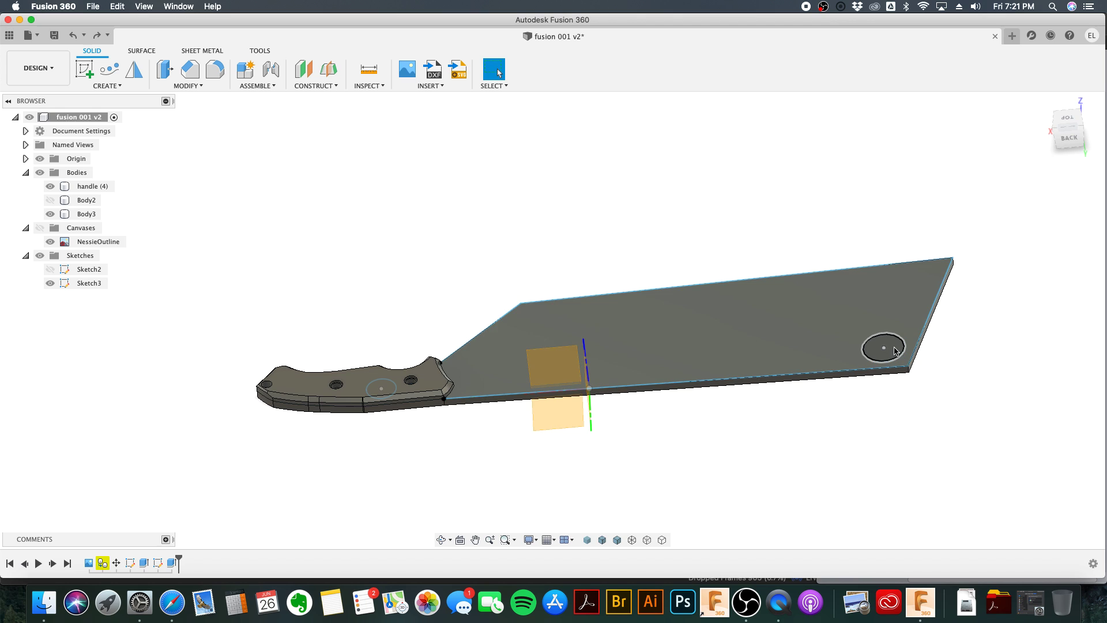
right_click(893, 347)
left_click(921, 332)
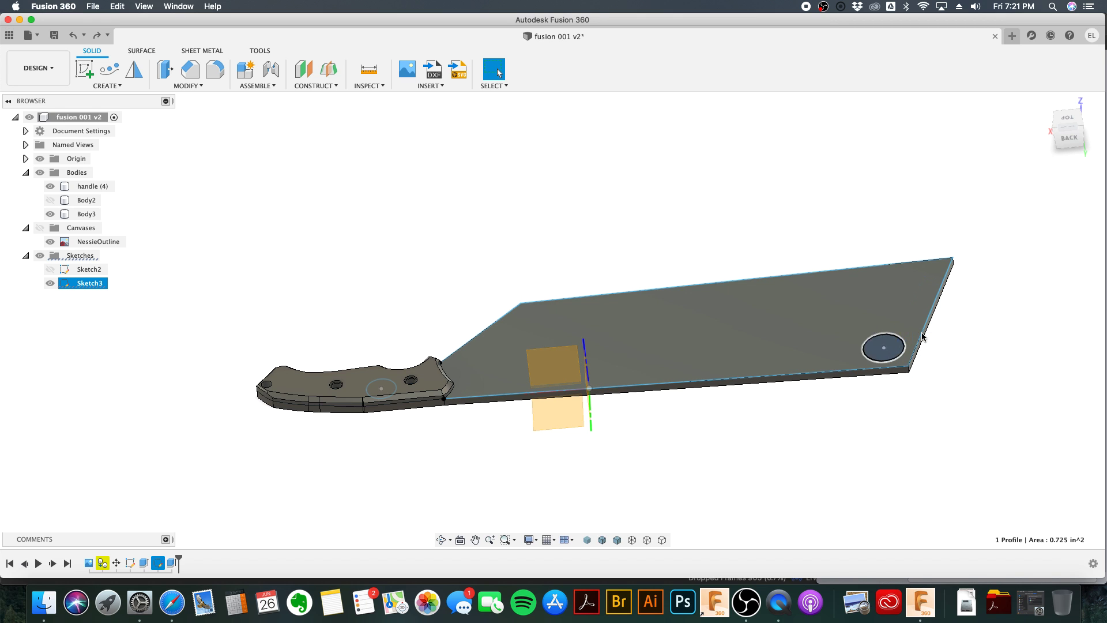
middle_click_drag(888, 343, 894, 330, "shift")
left_click_drag(874, 324, 865, 281)
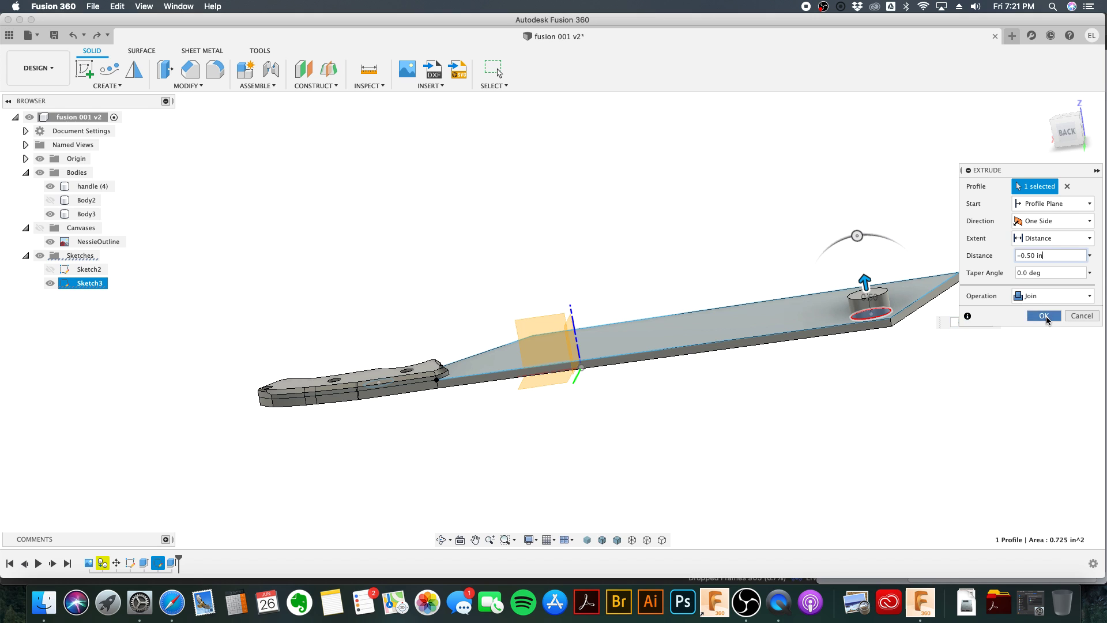
left_click(1044, 315)
left_click(87, 214)
middle_click_drag(909, 292, 826, 415, "shift")
scroll(826, 415, "down", 3)
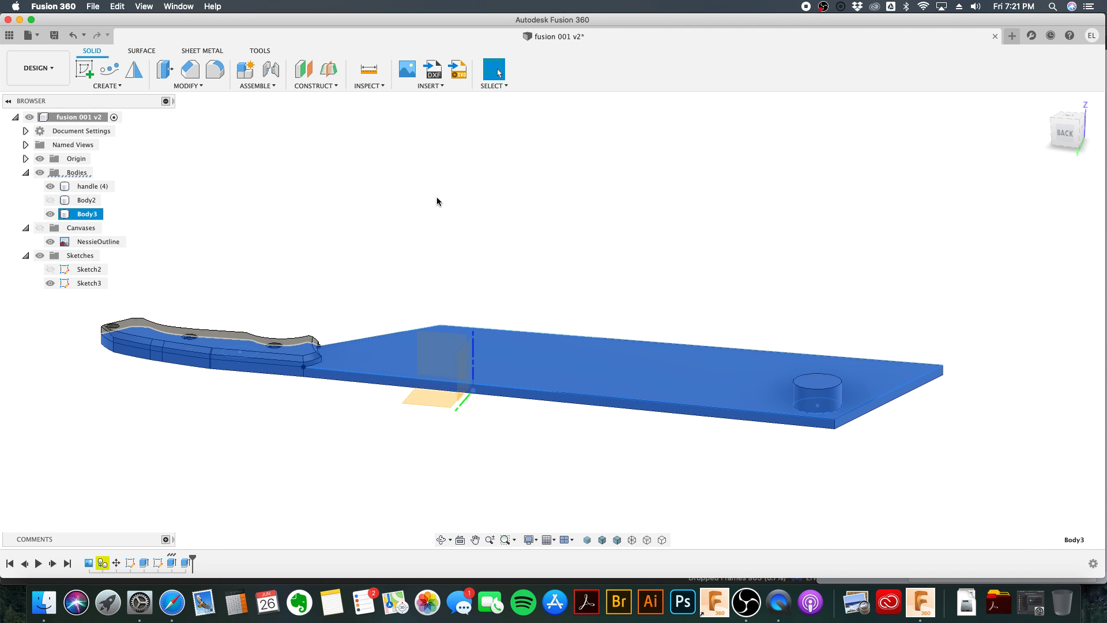
Step: Split Body3 with the blade's top face so the boss becomes Body4, then select Body4
left_click(195, 86)
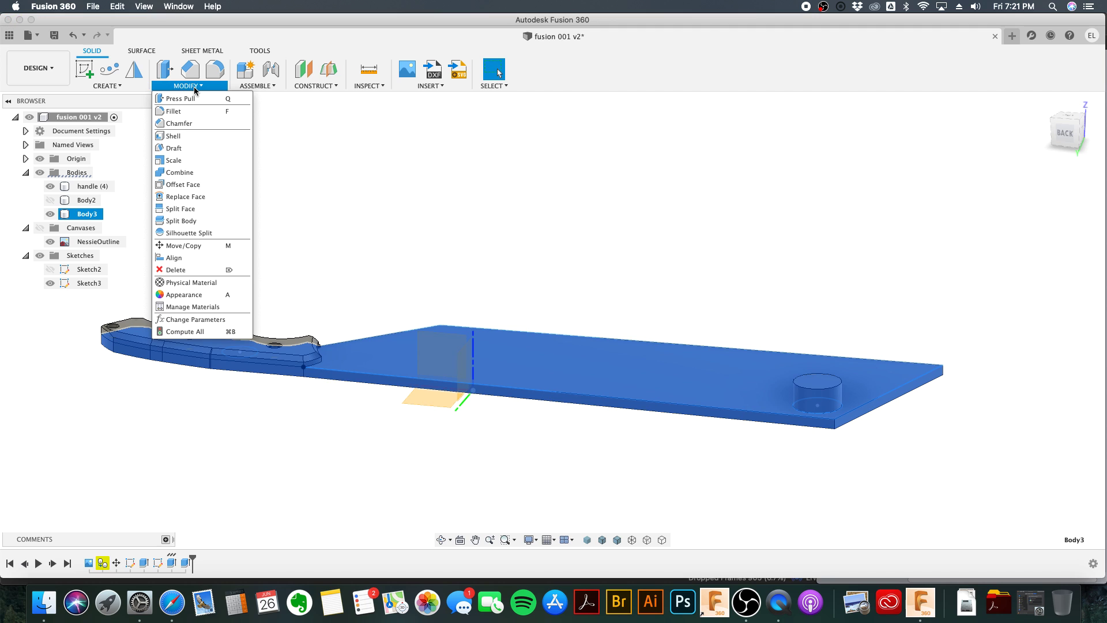
left_click(199, 220)
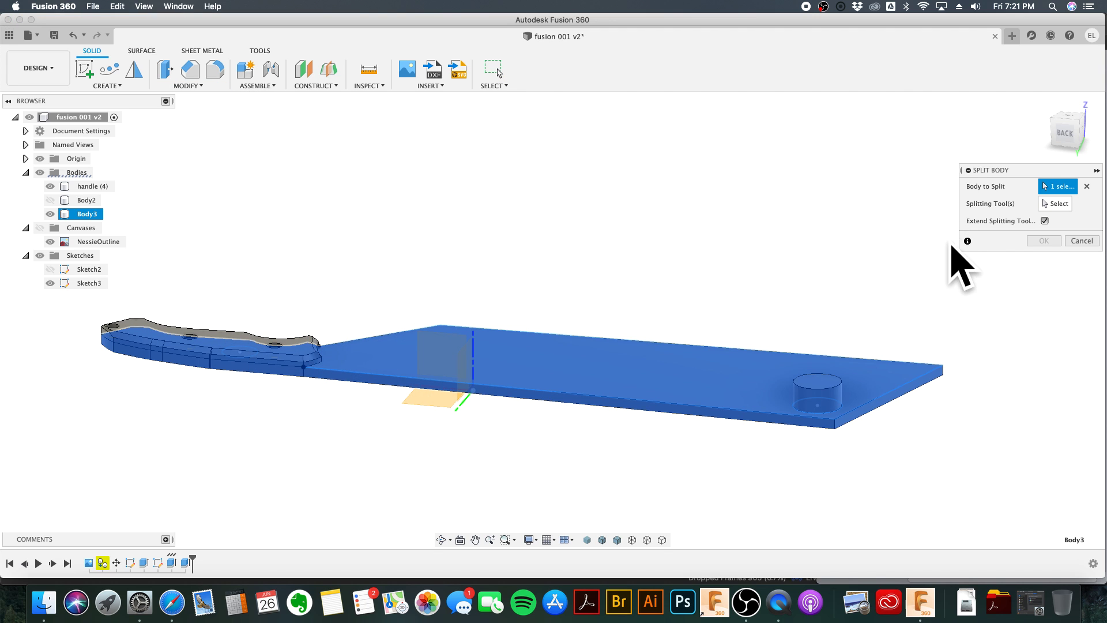
left_click(1047, 205)
left_click(708, 386)
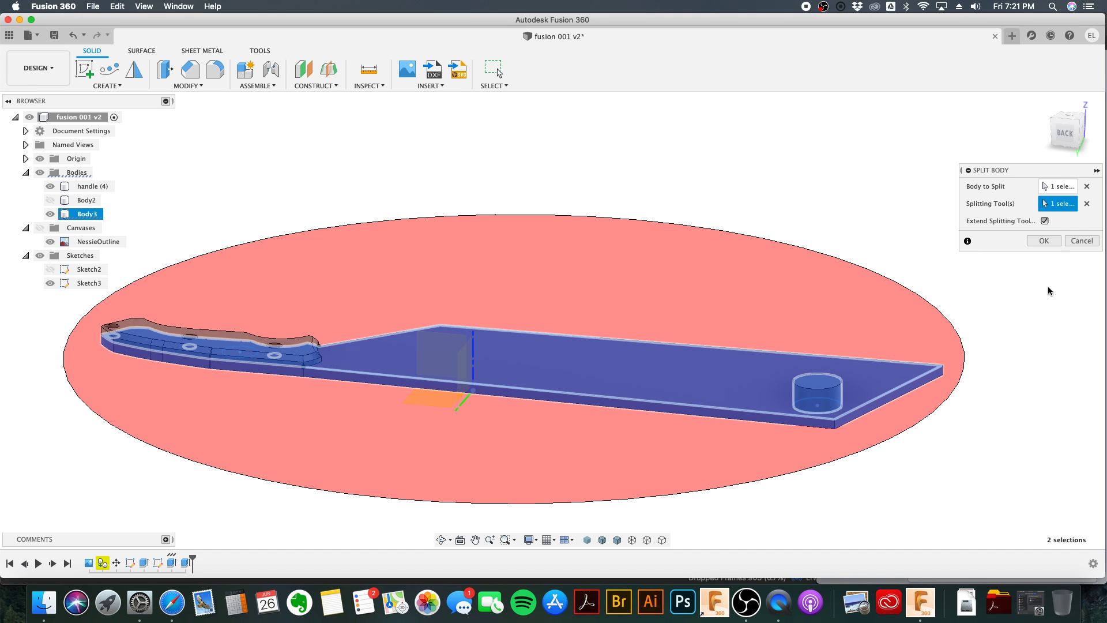
left_click(1045, 242)
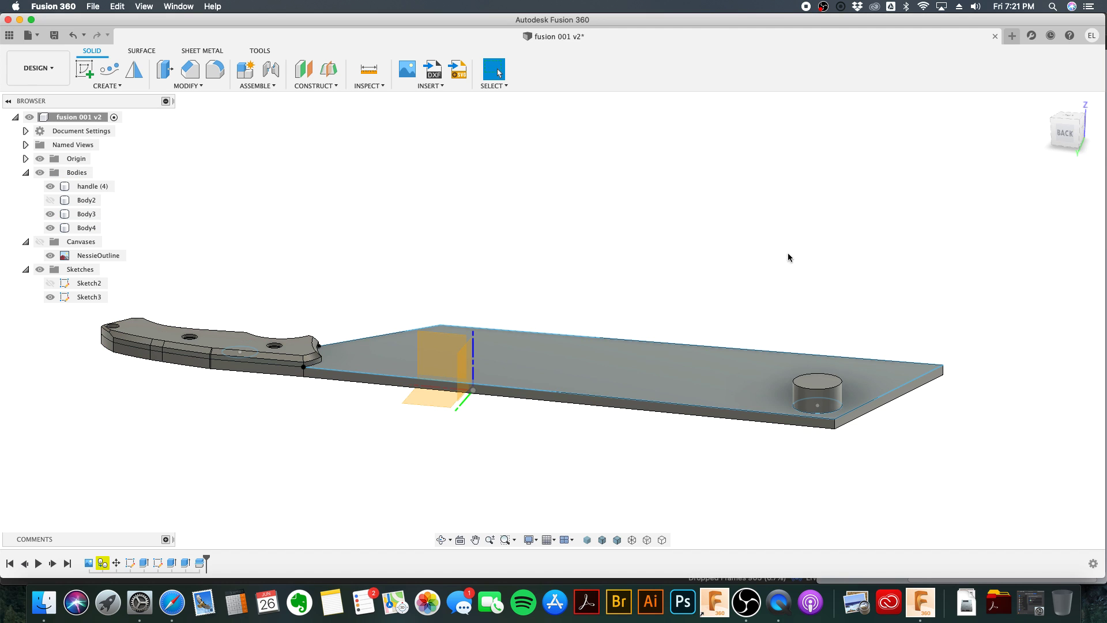
left_click(81, 228)
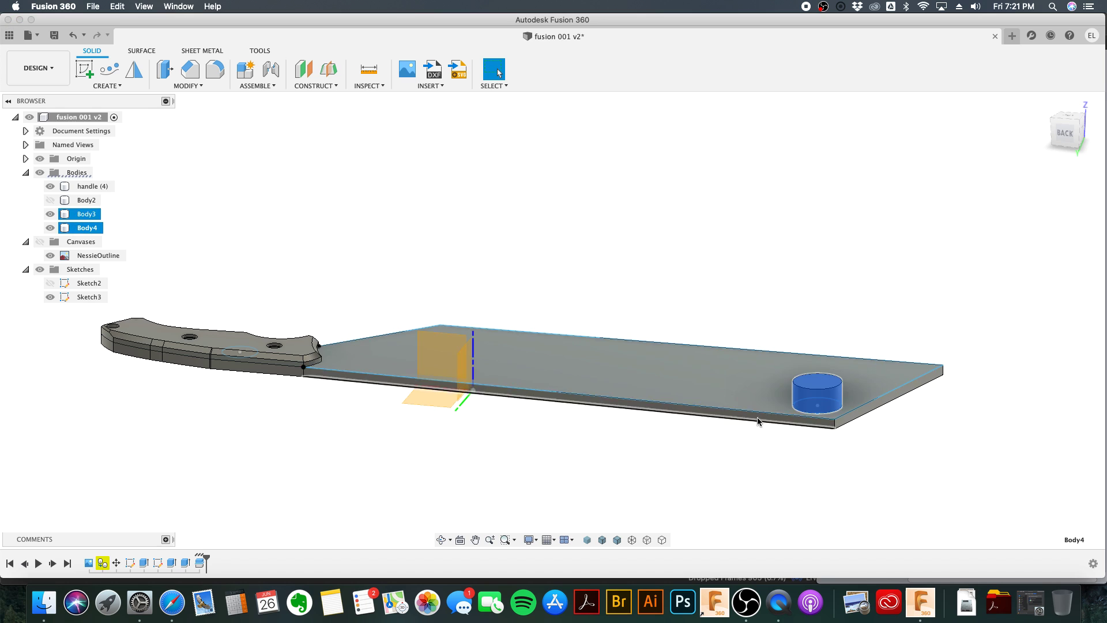
left_click(87, 214)
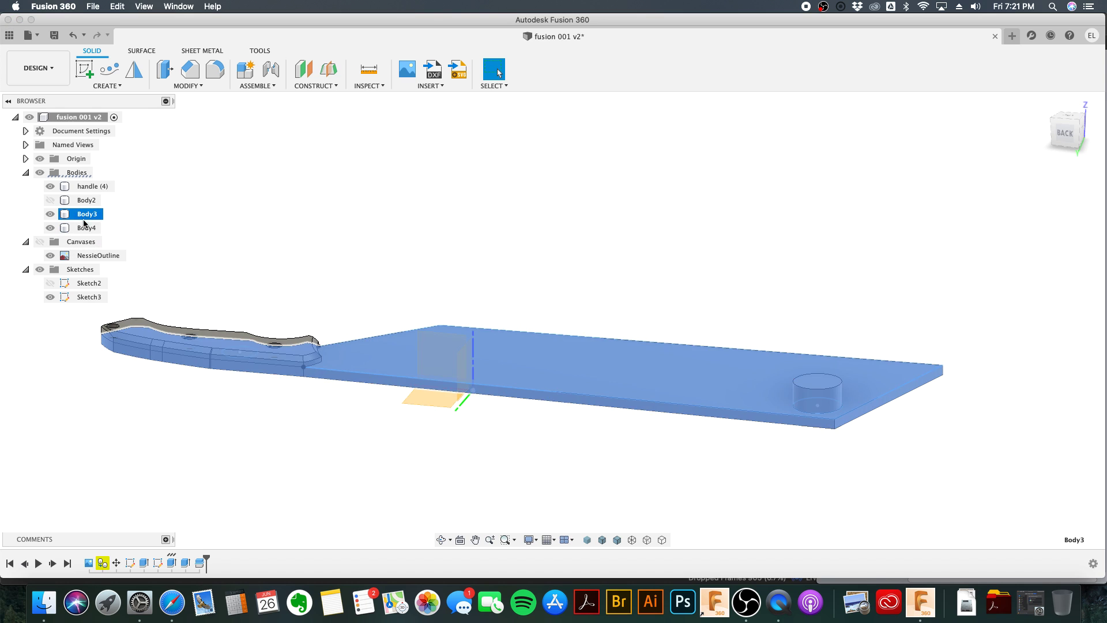
left_click(86, 228)
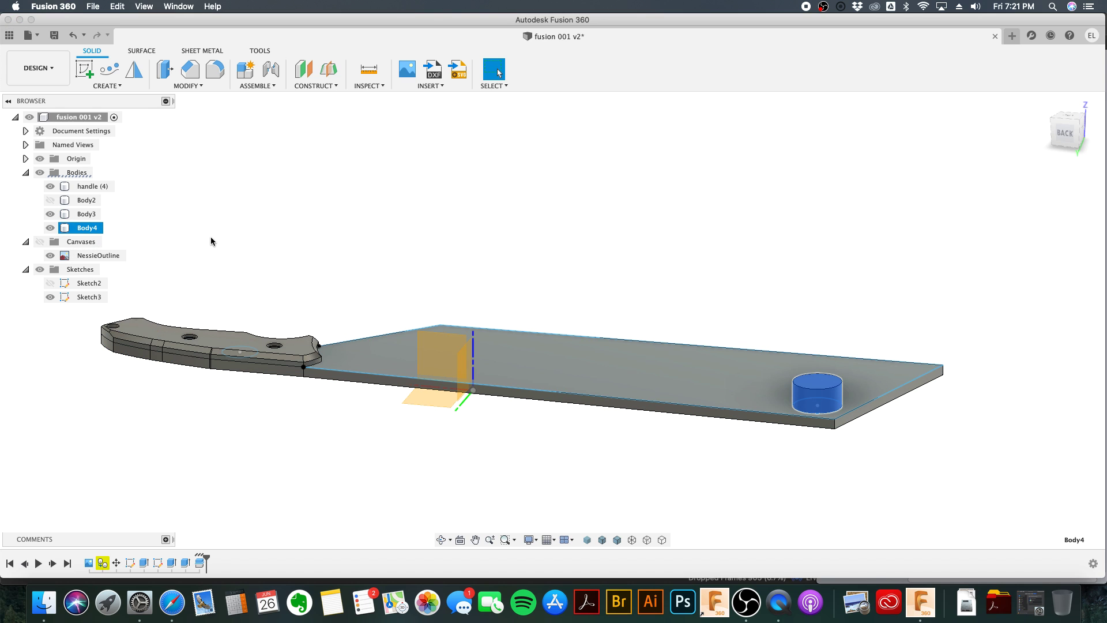
key("m")
Step: Move Body4 up 1.50 in and view the knife from behind
left_click_drag(848, 369, 848, 297)
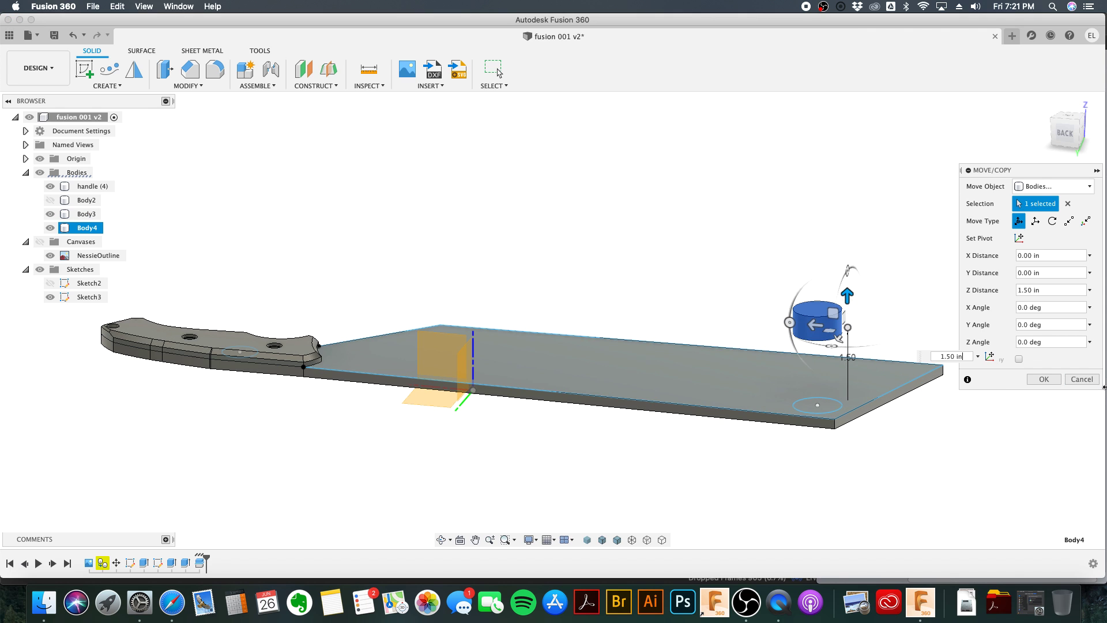
left_click(1044, 379)
middle_click_drag(1029, 365, 966, 373, "shift")
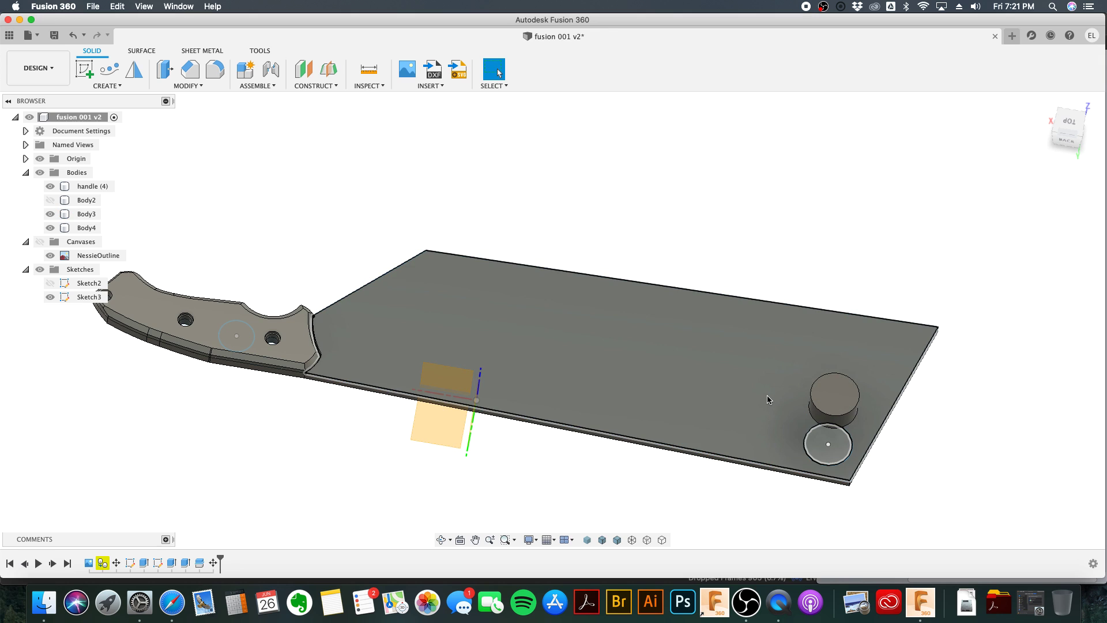
middle_click_drag(545, 395, 957, 426, "shift")
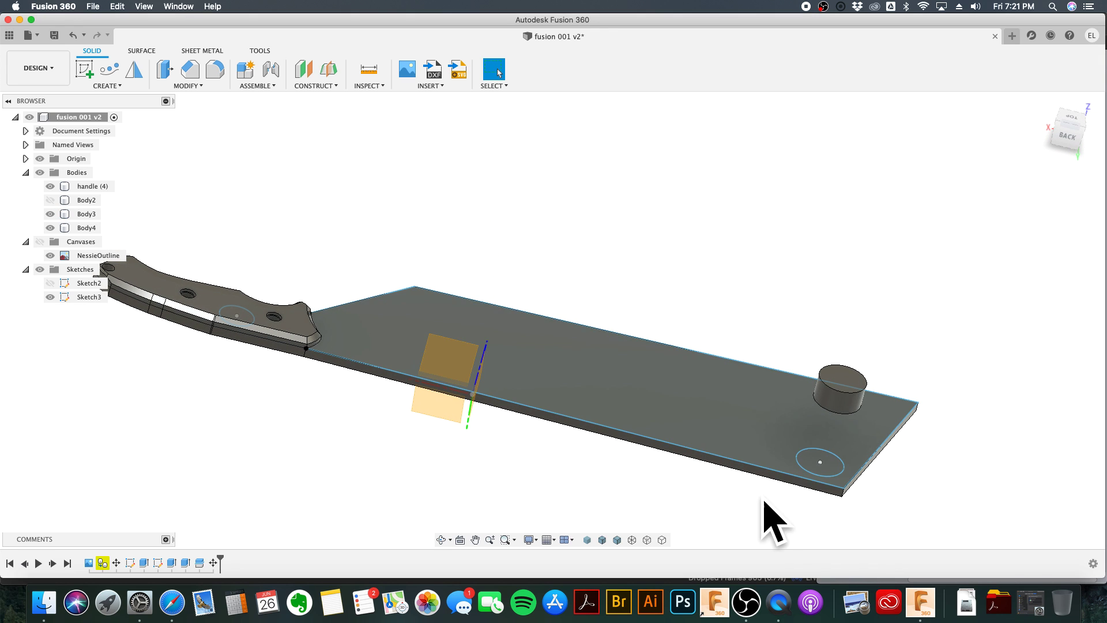
Step: Remove the cylinder body Body4 from the browser, then select the blade body
right_click(90, 233)
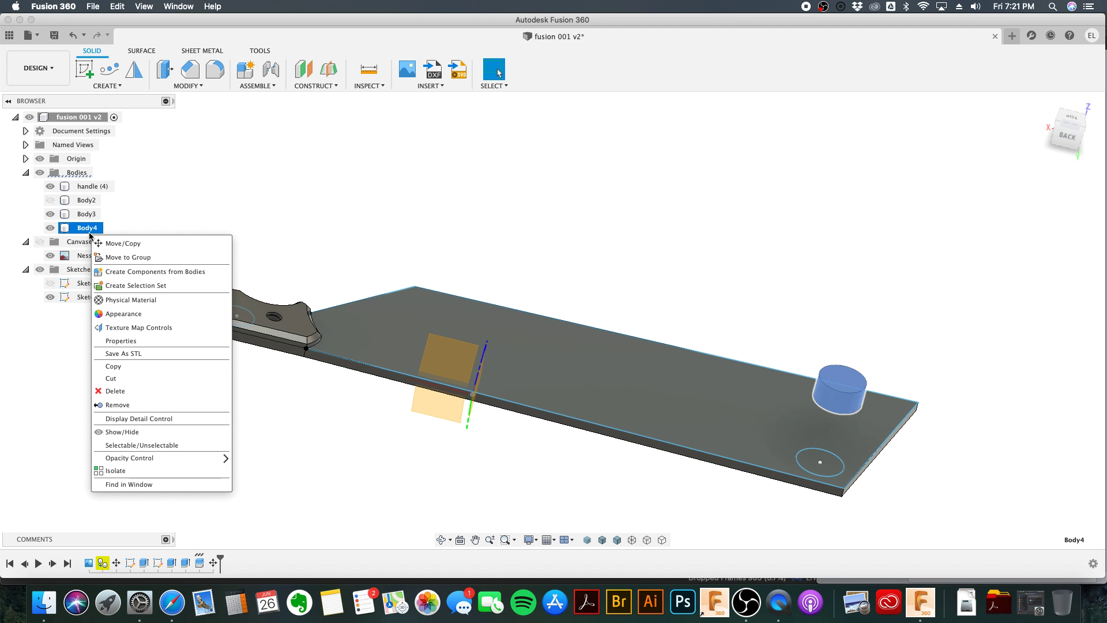
left_click(167, 405)
scroll(355, 331, "down", 3)
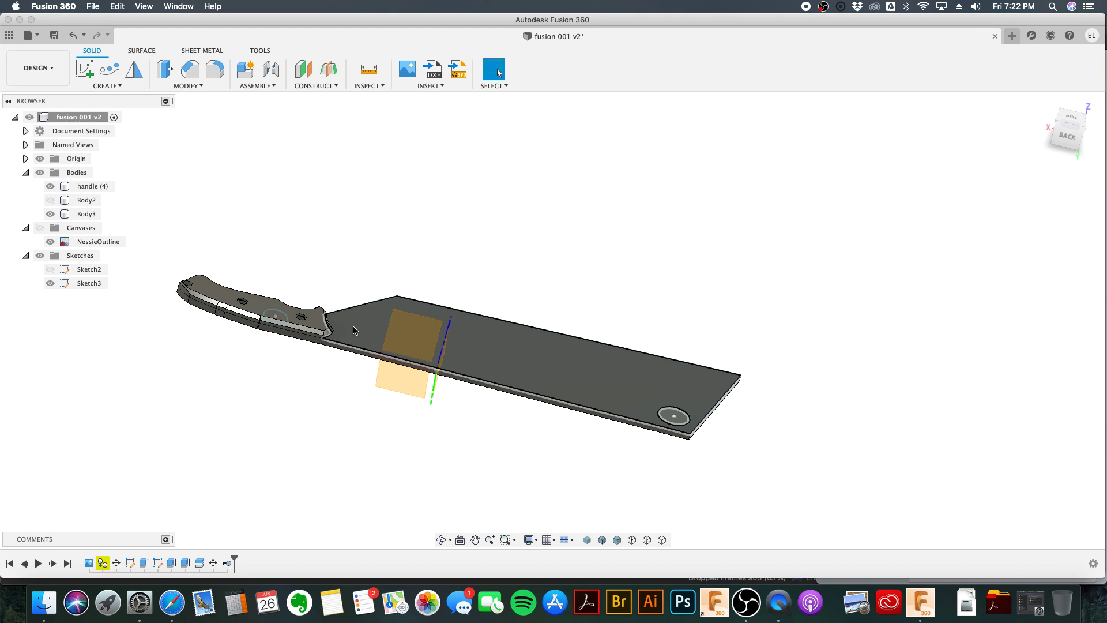
left_click(354, 330)
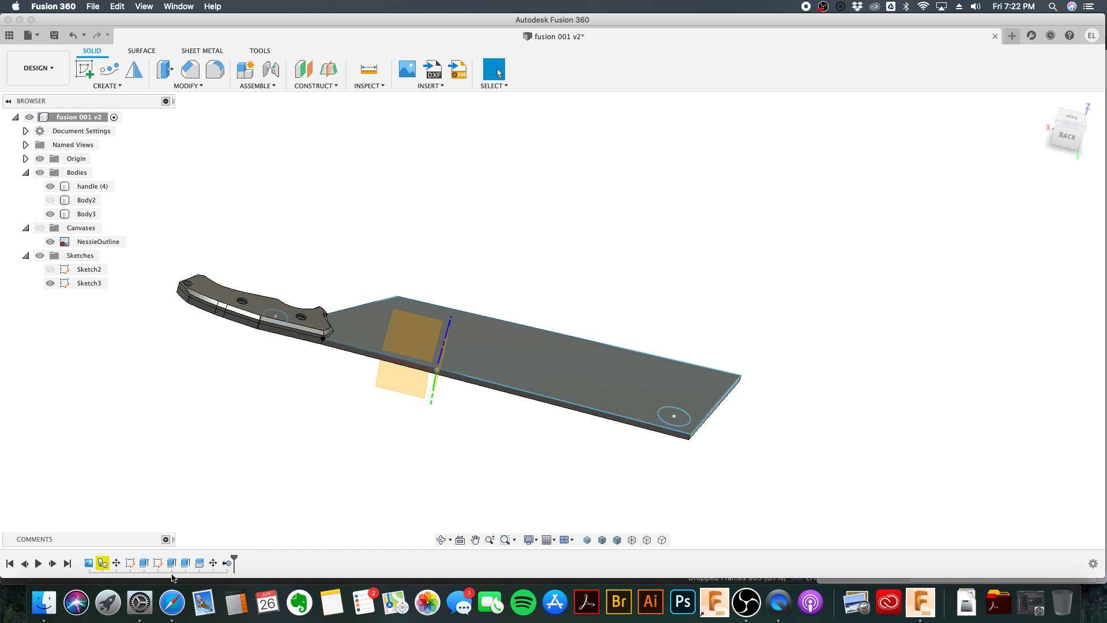
left_click(174, 606)
scroll(922, 403, "down", 4)
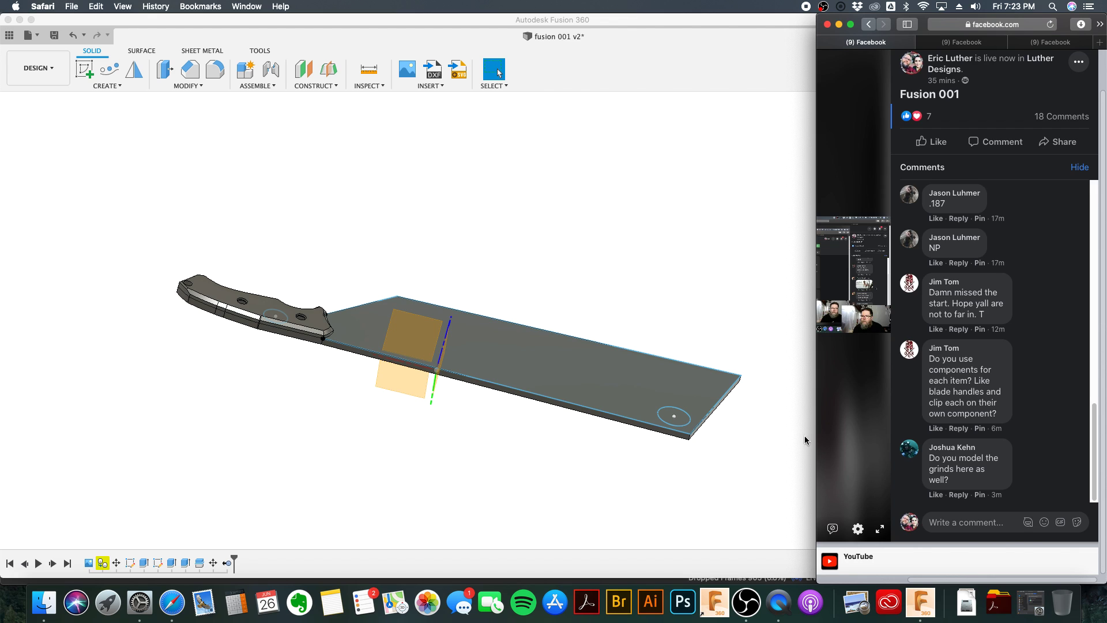
left_click(705, 441)
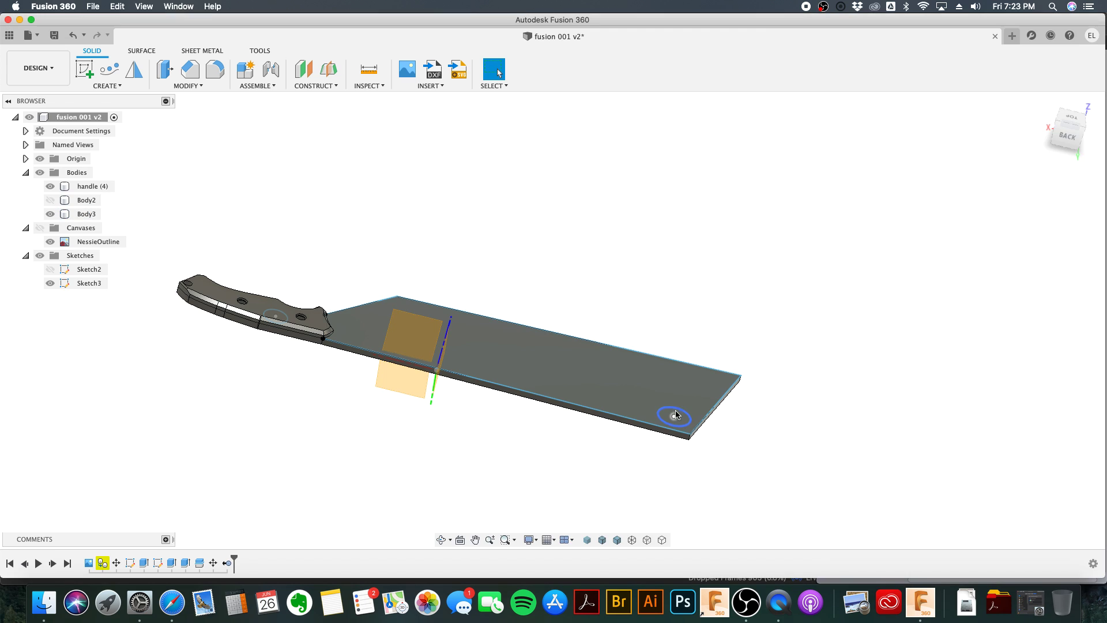
Step: Bring the whole knife into a top view and edit Sketch3 from the blade circle
scroll(639, 418, "up", 5)
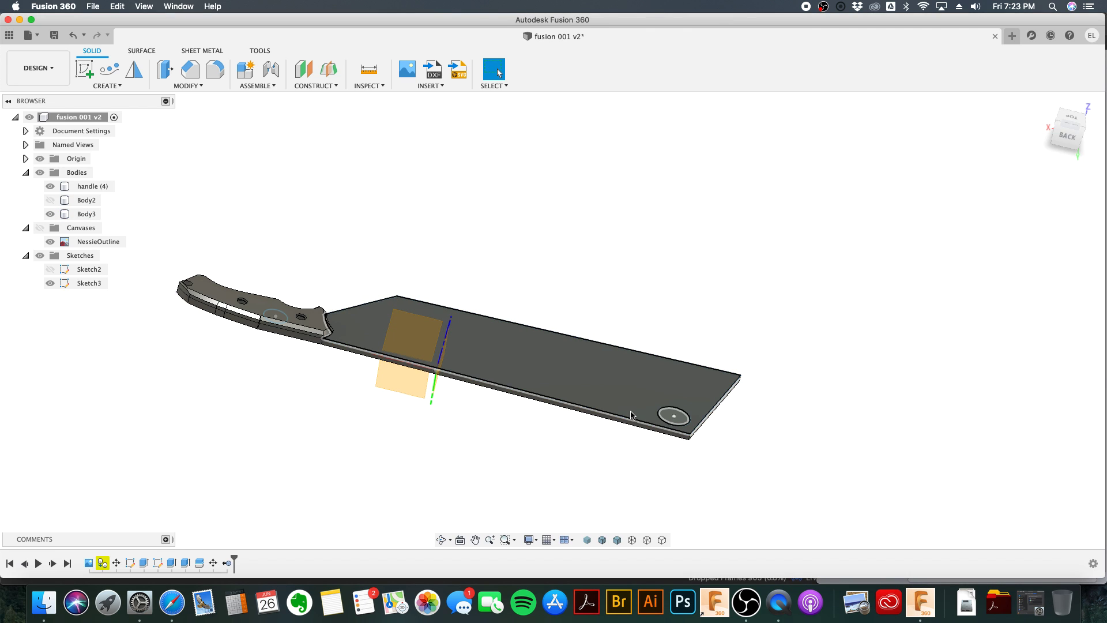
middle_click_drag(580, 356, 798, 392, "shift")
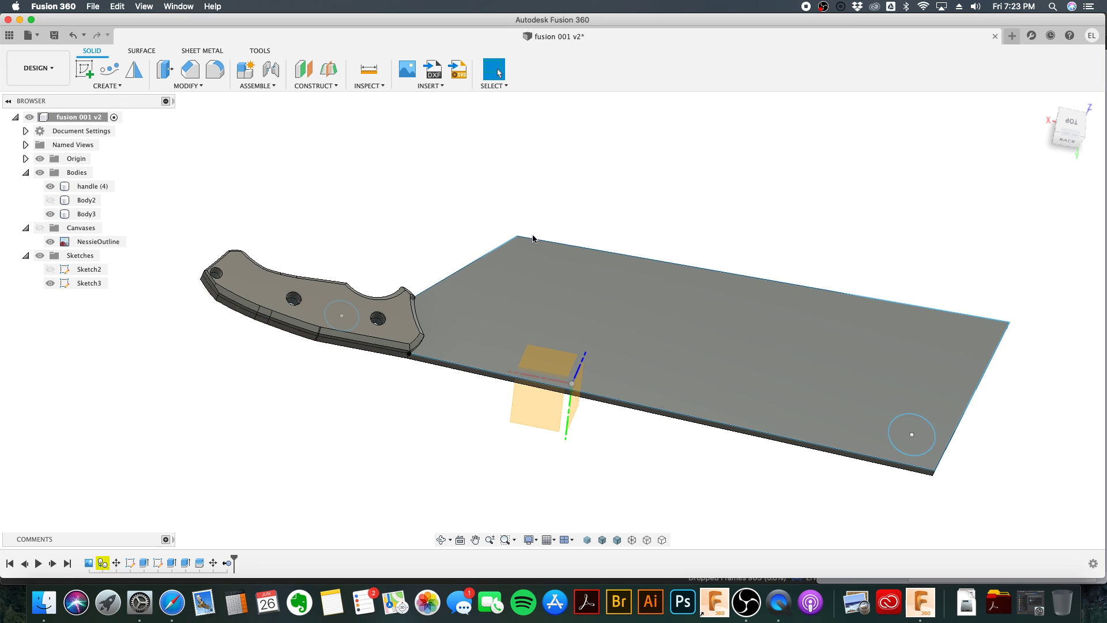
middle_click_drag(880, 393, 848, 388)
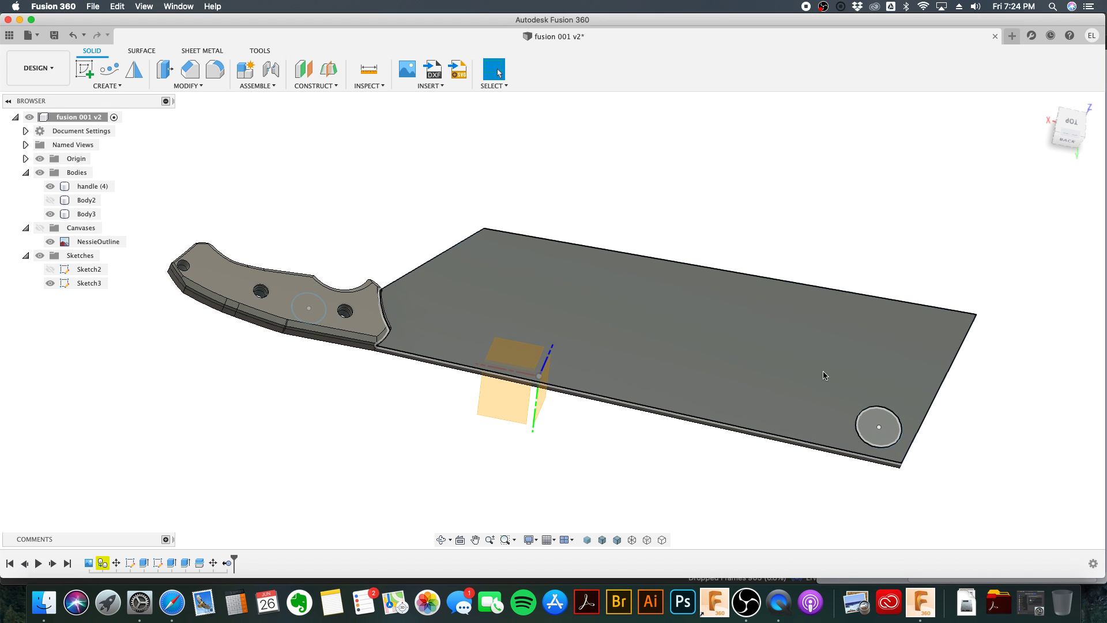
right_click(862, 415)
left_click(859, 476)
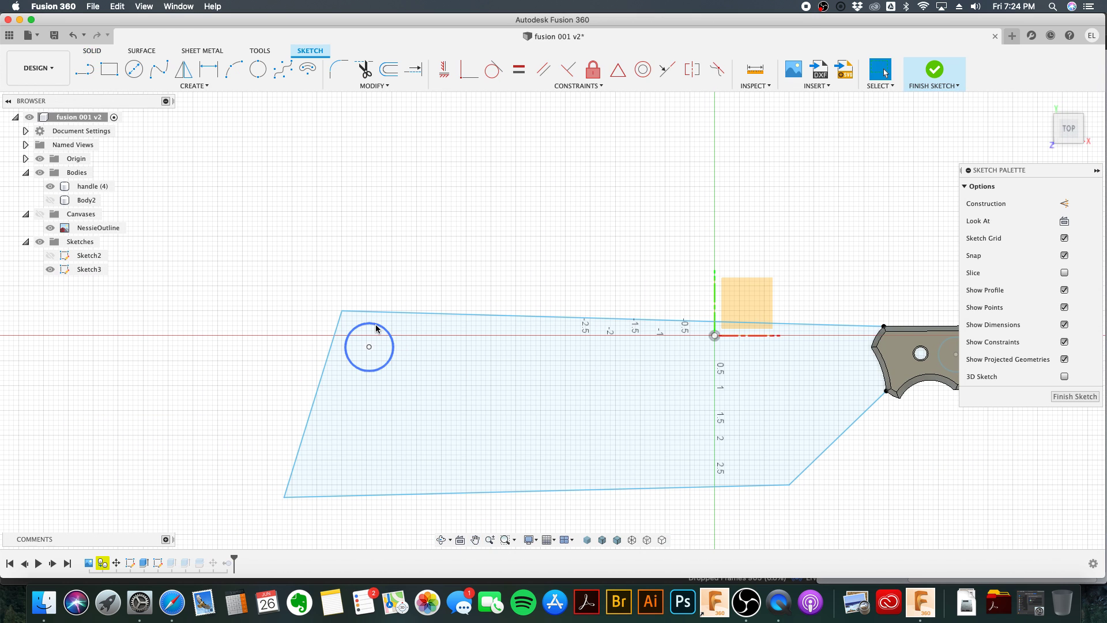
Step: Dimension the blade circle to a 1 in diameter
key("d")
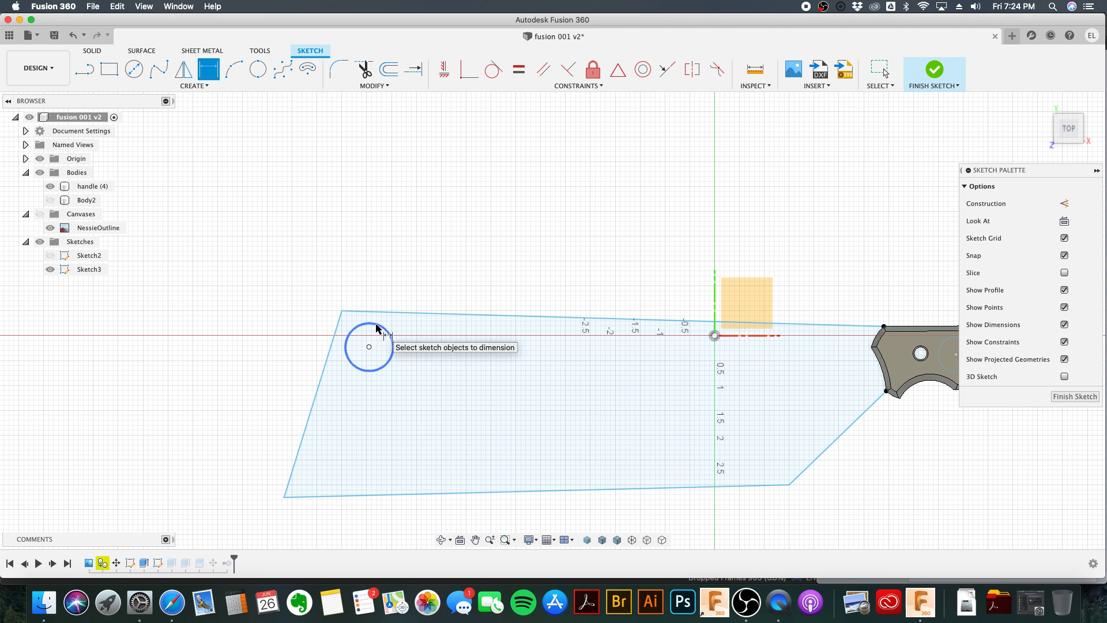
left_click(375, 327)
left_click(373, 340)
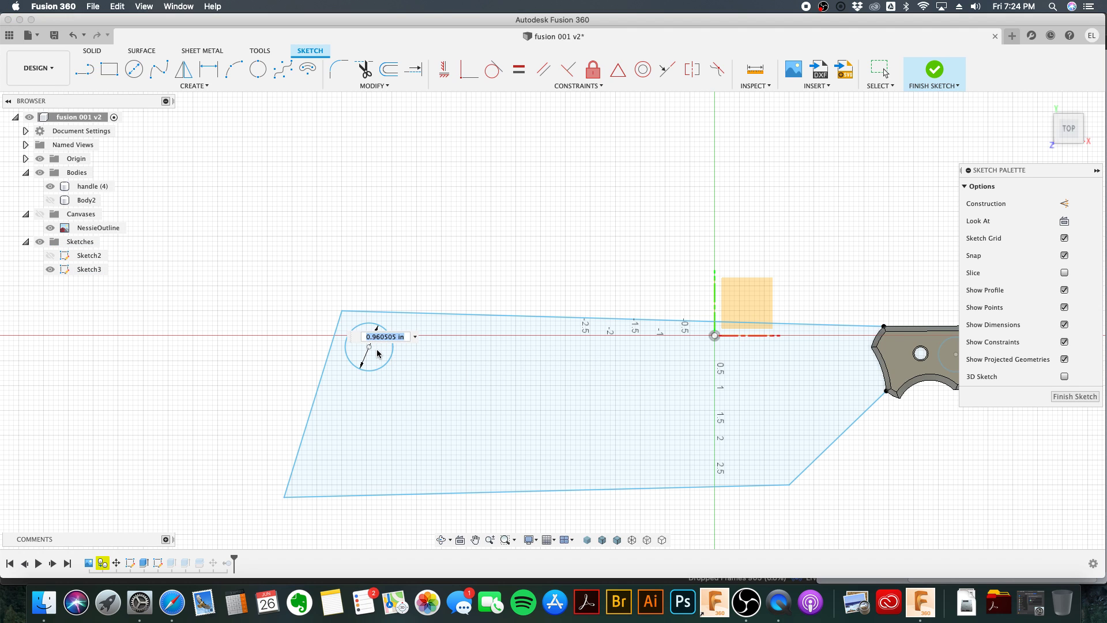
type("1")
key("Return")
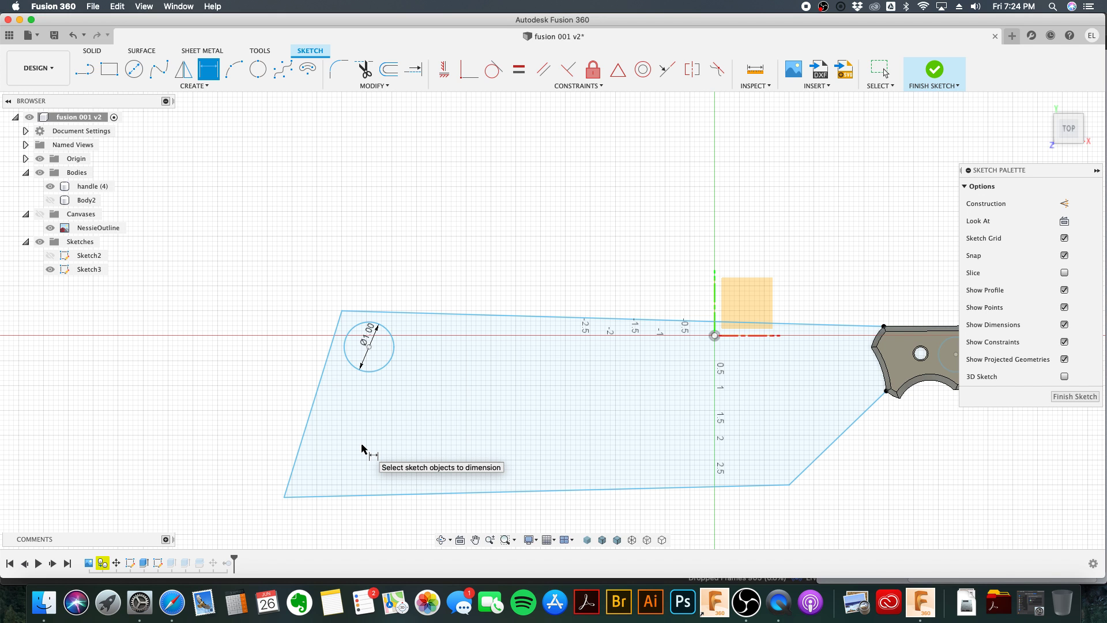
Step: Locate the Ø1.00 hole 0.75 from the blade's top edge and 0.75 from its left edge
scroll(338, 346, "up", 5)
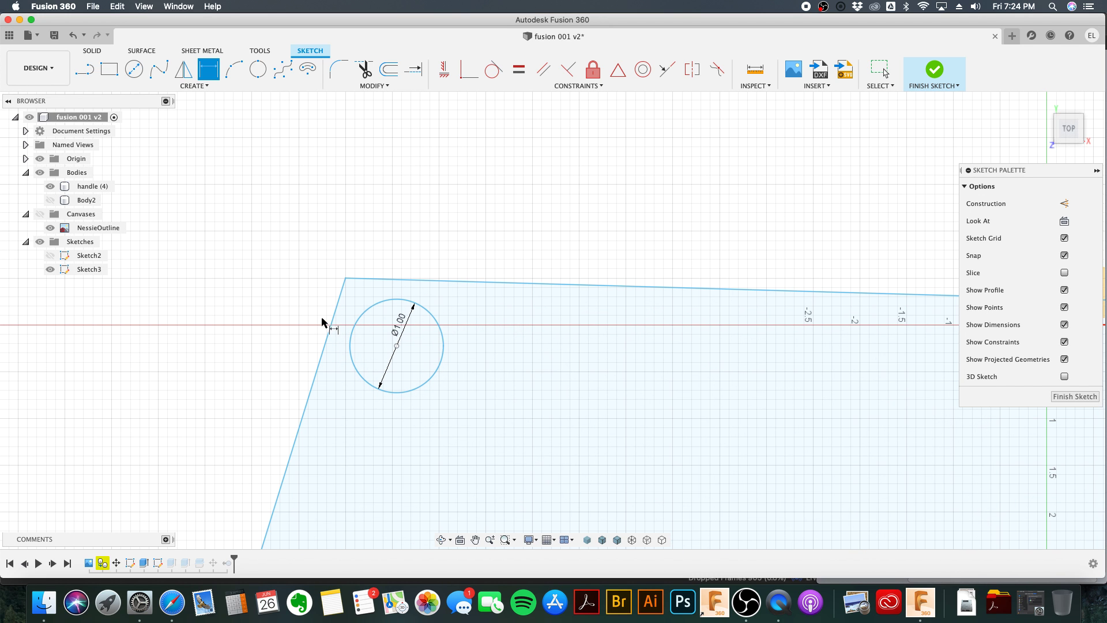
left_click(410, 304)
left_click(419, 280)
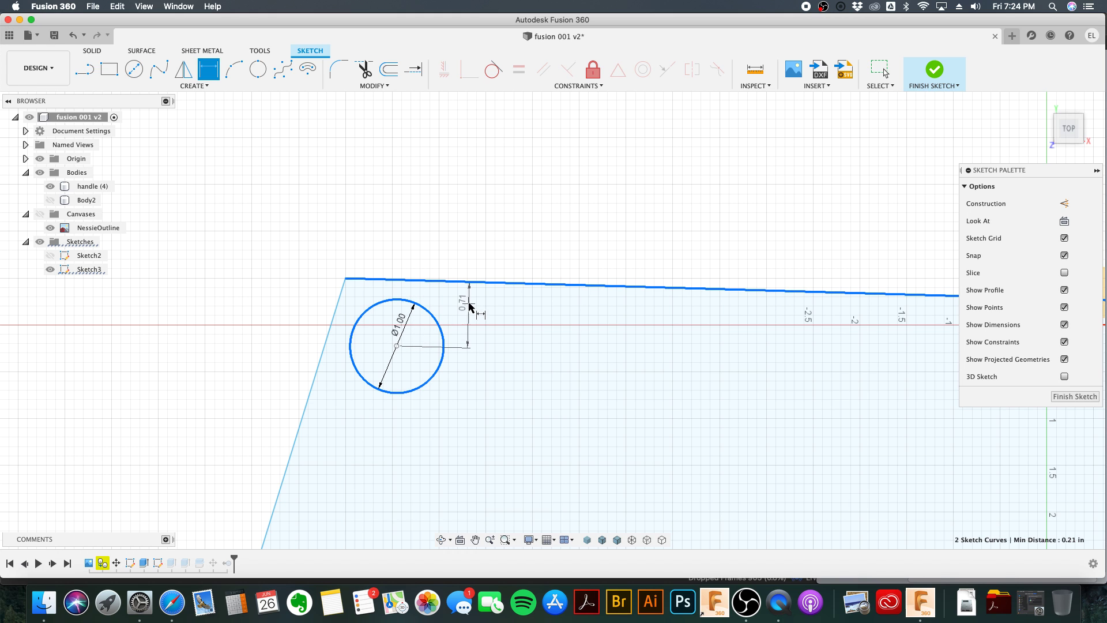
left_click(497, 309)
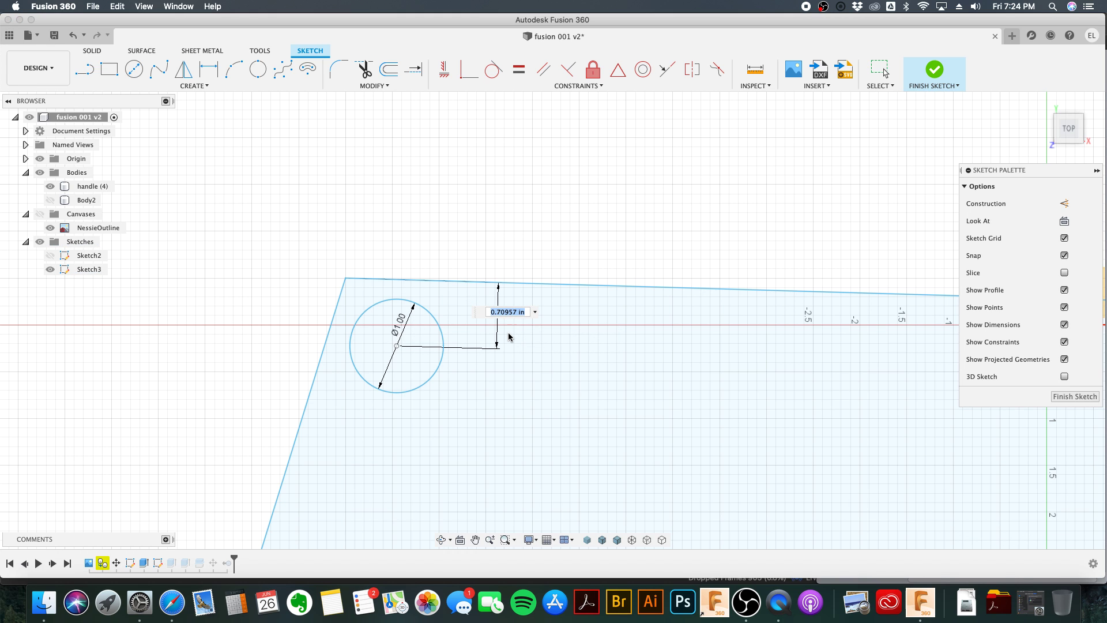
key("BackSpace")
key("Return")
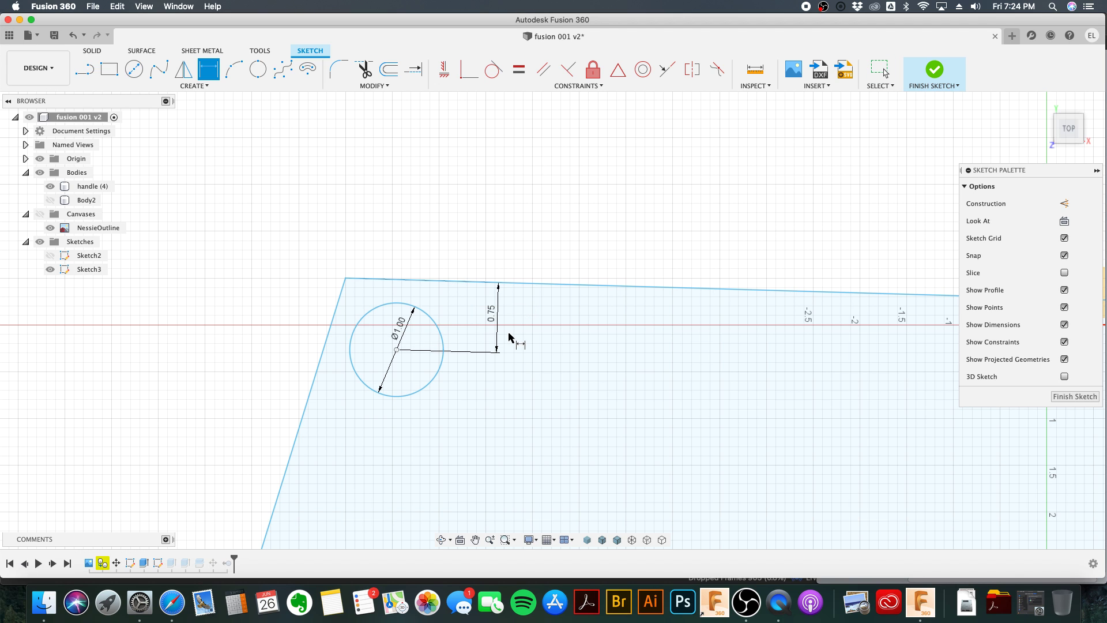
left_click(327, 343)
left_click(397, 349)
left_click(363, 429)
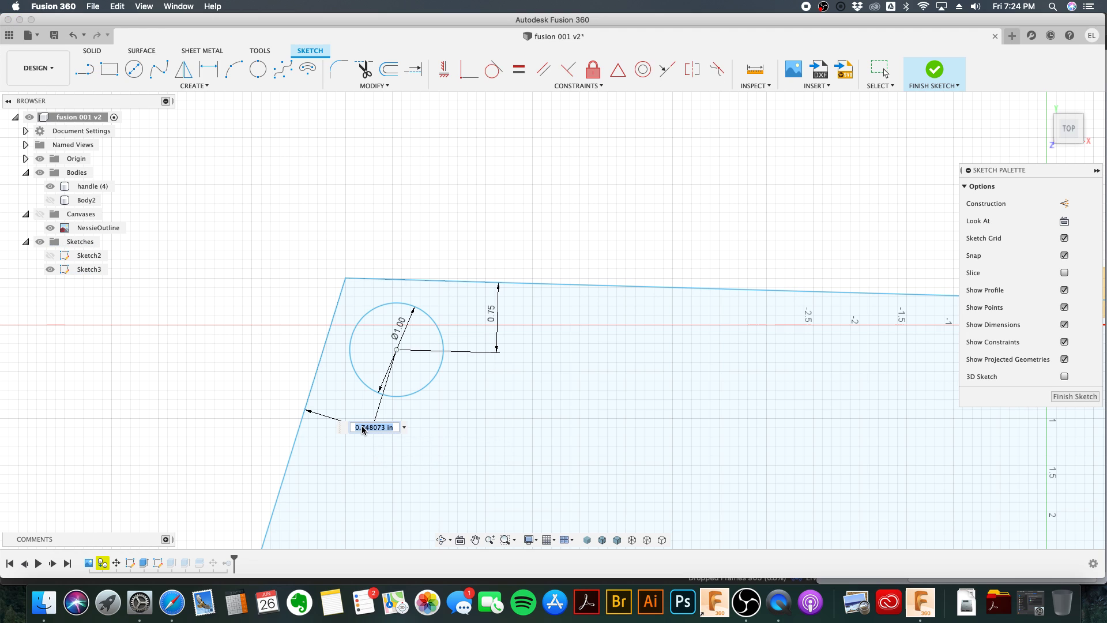
key("BackSpace")
key("Return")
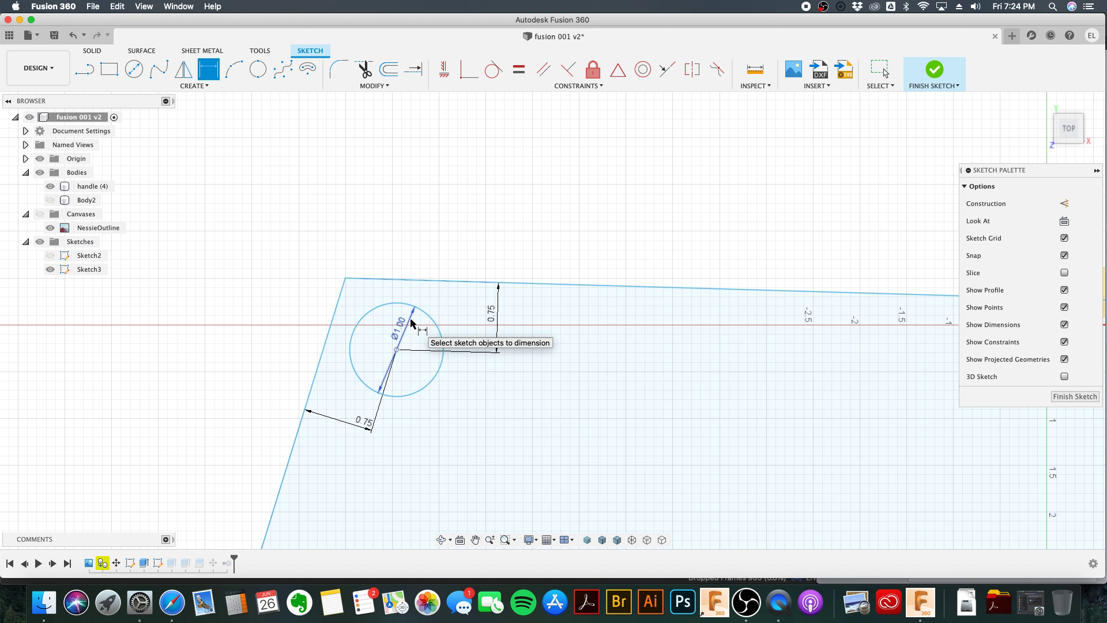
key("Escape")
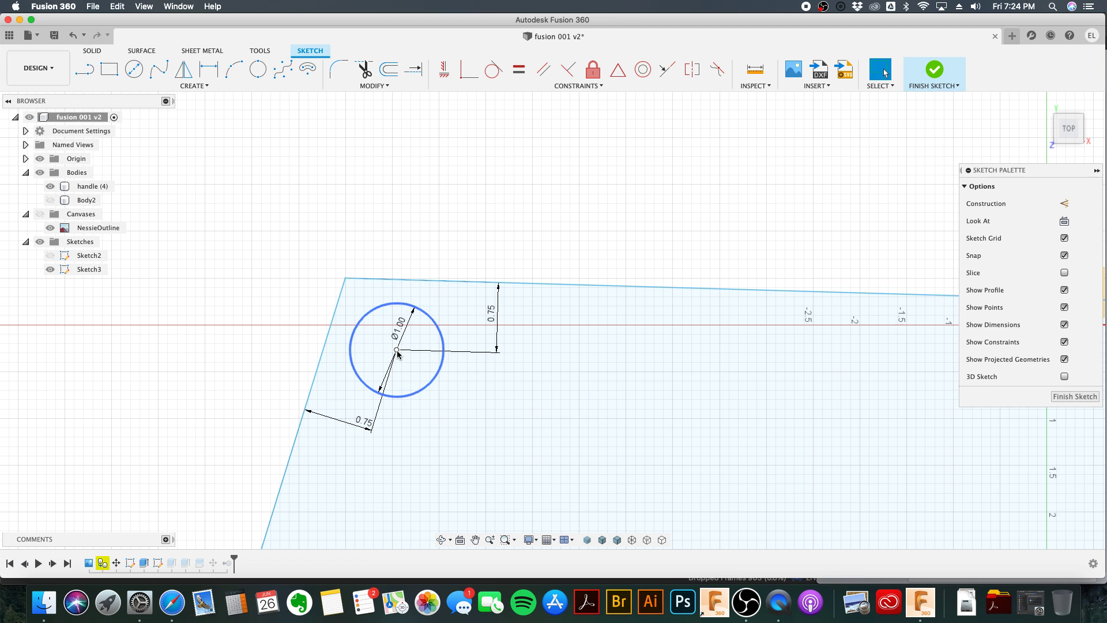
Step: Drag the hole and blade outline to reposition the sketch geometry
left_click_drag(396, 350, 378, 333)
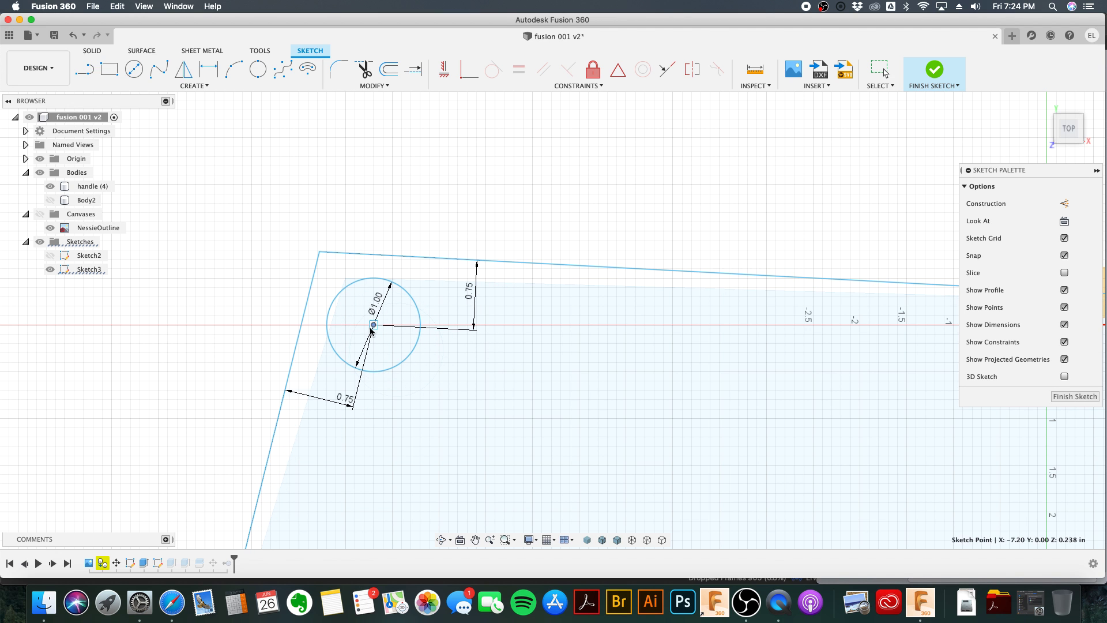
scroll(465, 369, "down", 5)
middle_click_drag(569, 395, 441, 360)
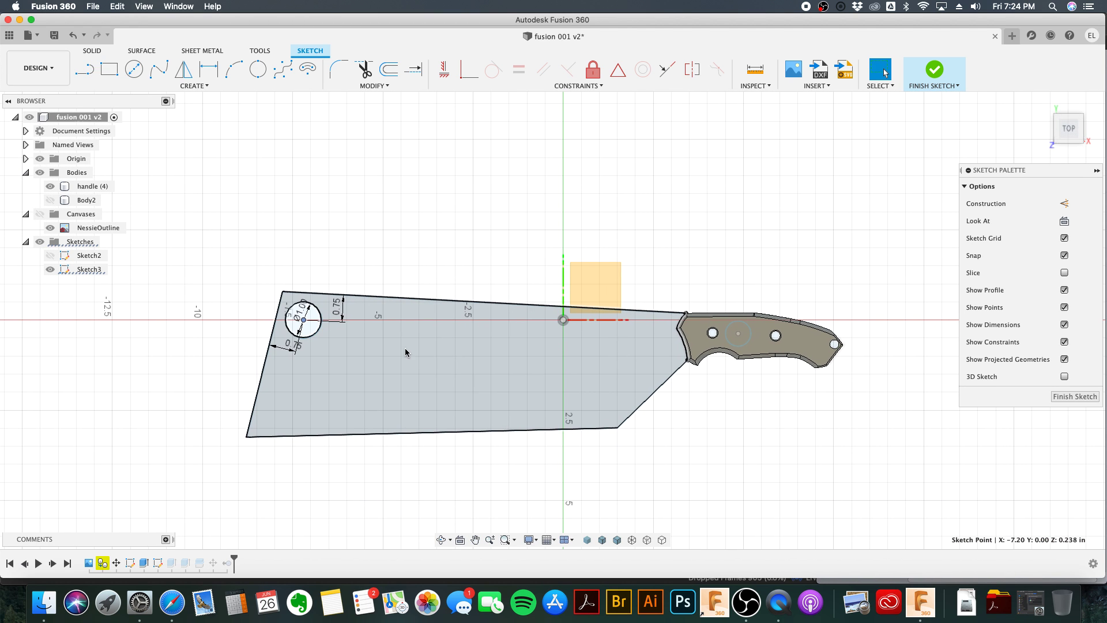
left_click(322, 346)
mouse_move(307, 330)
left_mouse_down()
mouse_move(335, 340)
mouse_move(364, 374)
mouse_move(348, 346)
mouse_move(360, 331)
mouse_move(362, 373)
mouse_move(345, 336)
mouse_move(317, 316)
mouse_move(306, 326)
left_mouse_up()
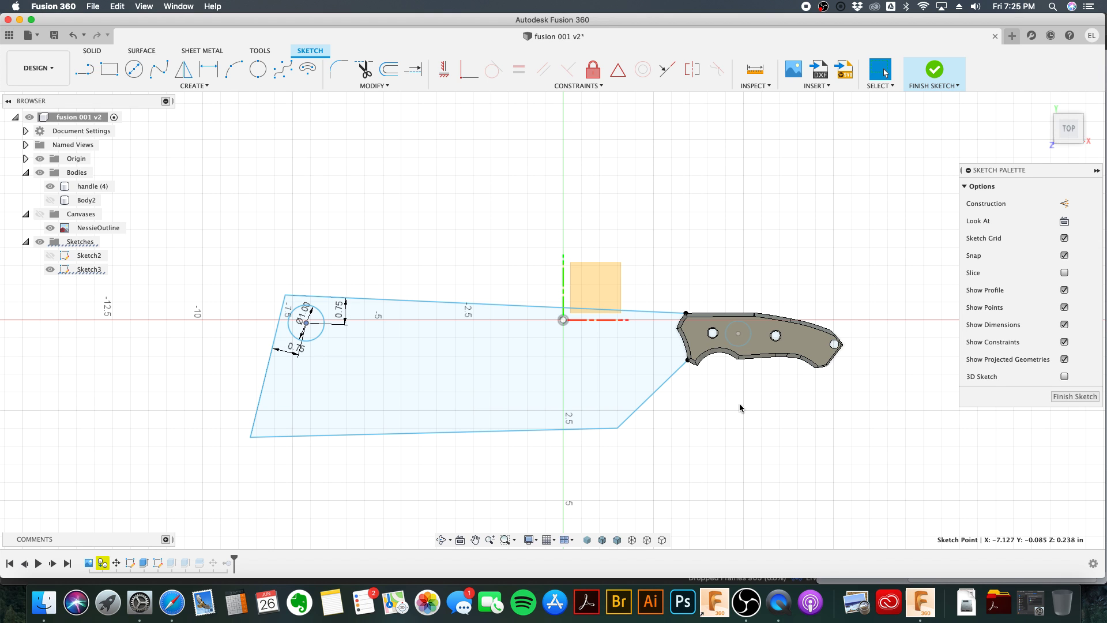
Step: Drag the Ø1.00 hole's centre down so it and the blade's top edge sit lower, then check the result
scroll(307, 324, "up", 3)
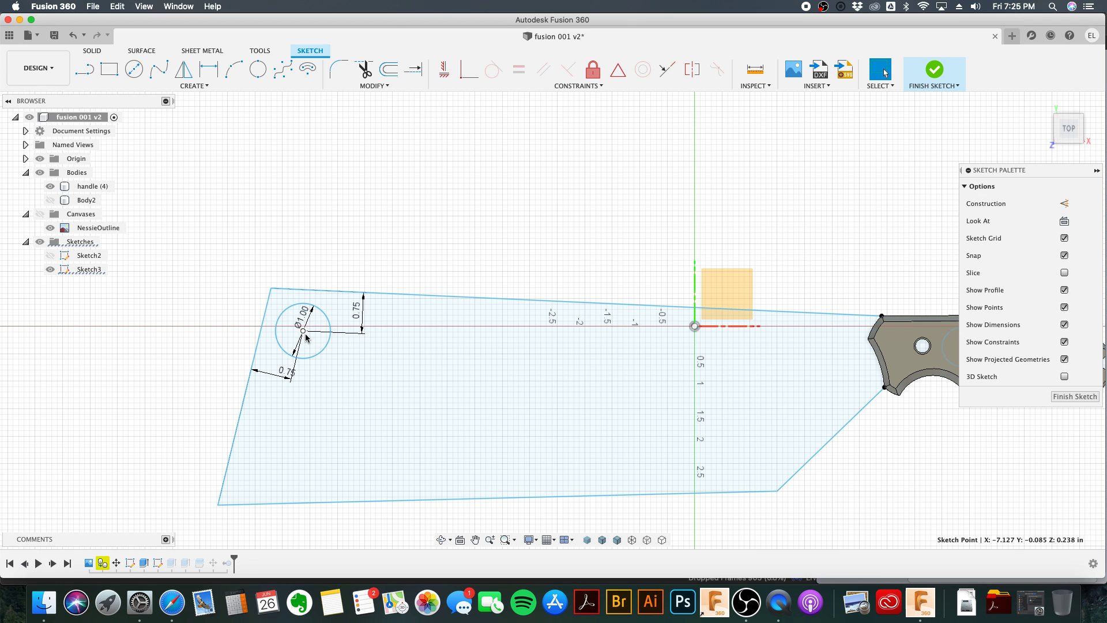
mouse_move(304, 333)
left_mouse_down()
mouse_move(305, 369)
mouse_move(307, 335)
mouse_move(306, 353)
mouse_move(304, 344)
left_mouse_up()
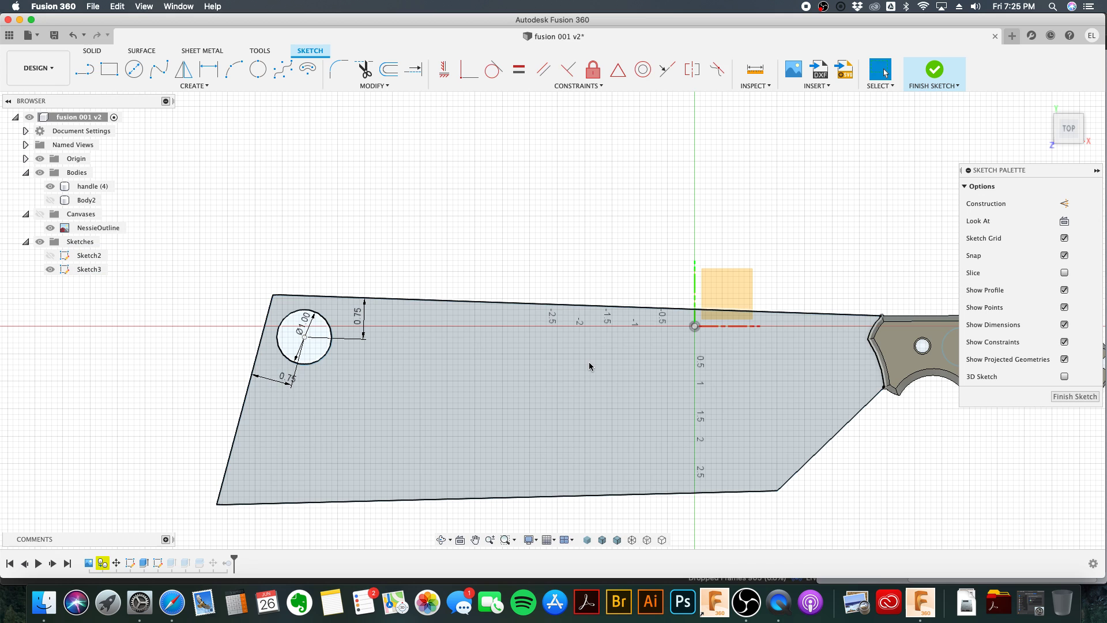
scroll(590, 365, "down", 3)
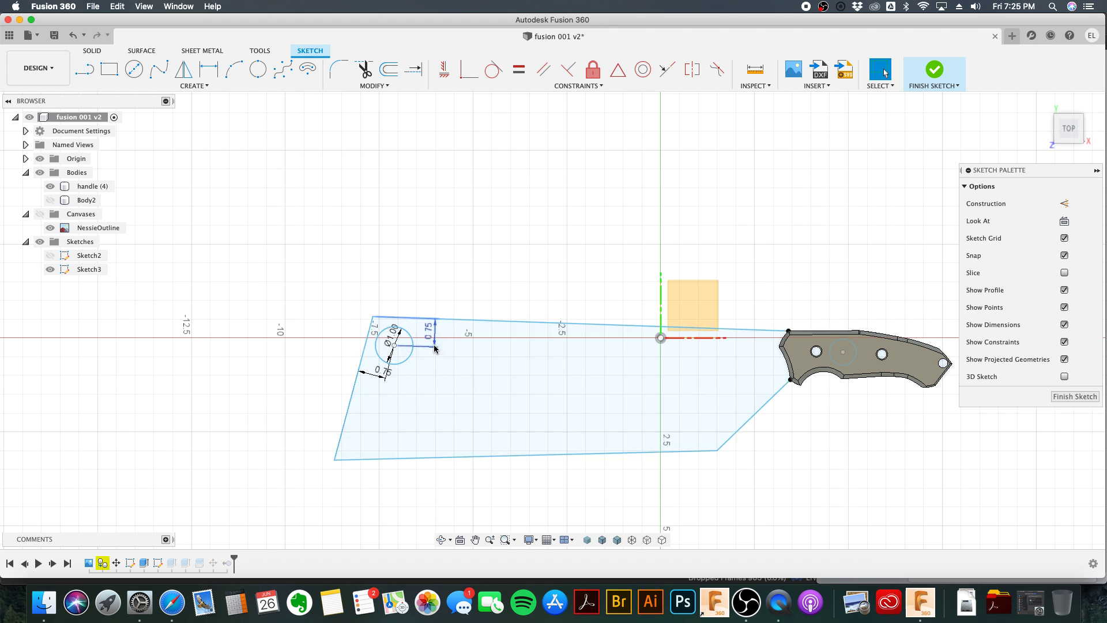
scroll(415, 342, "up", 3)
scroll(415, 341, "up", 2)
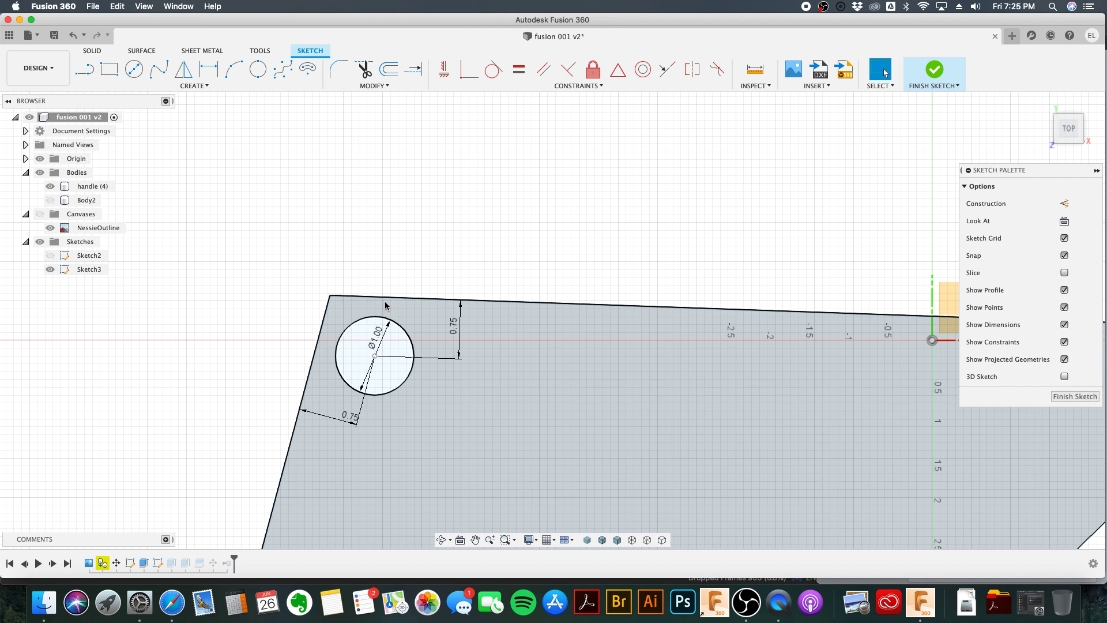
scroll(404, 378, "down", 5)
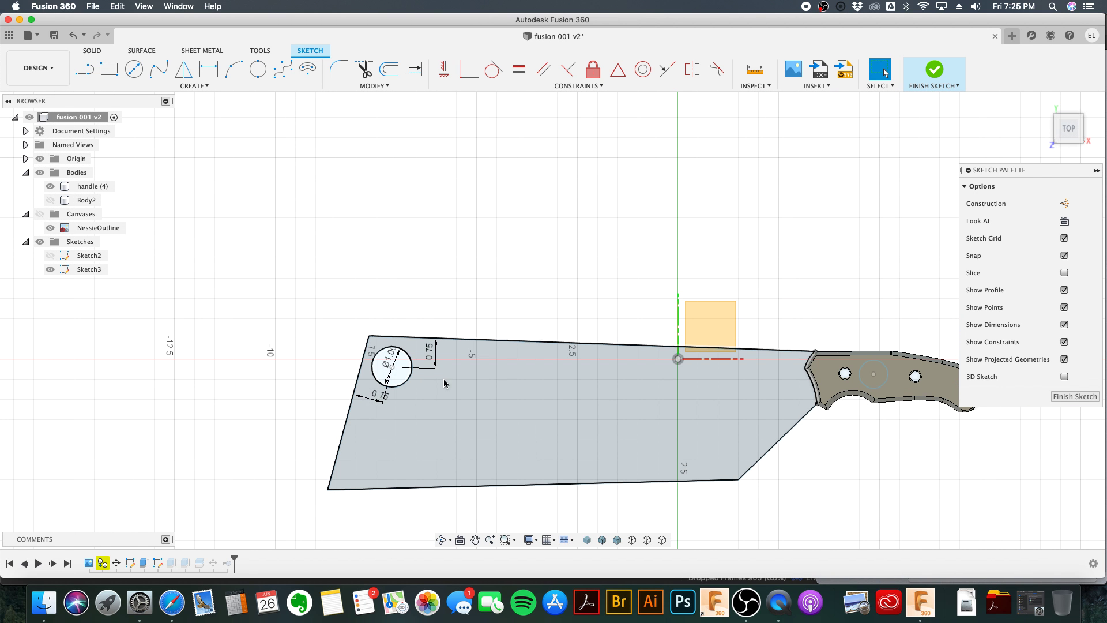
scroll(551, 373, "down", 1)
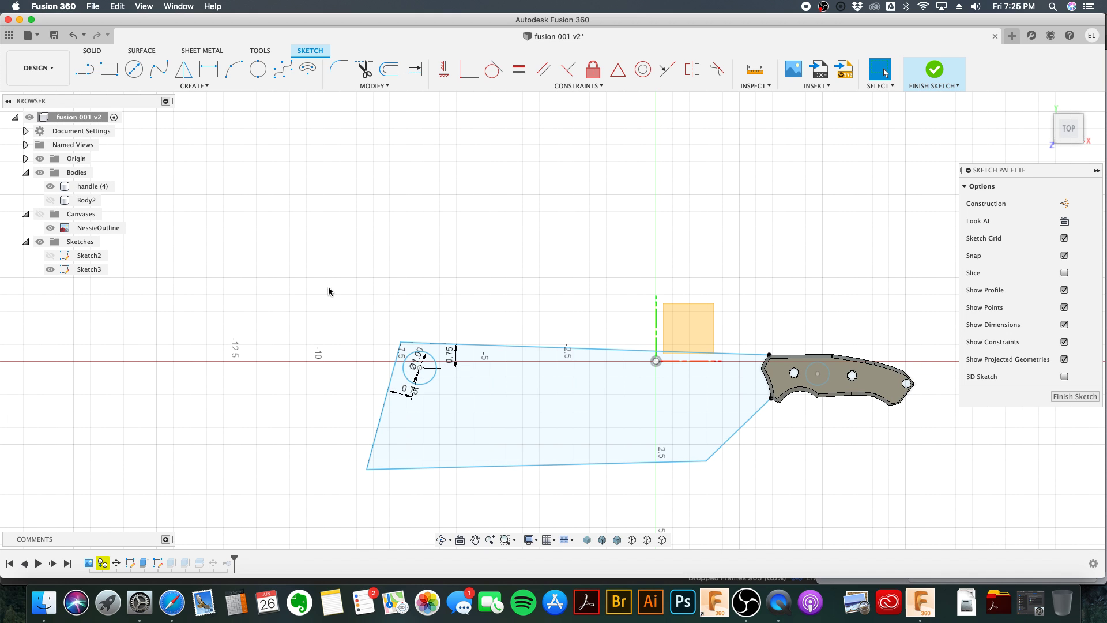
left_click(98, 269)
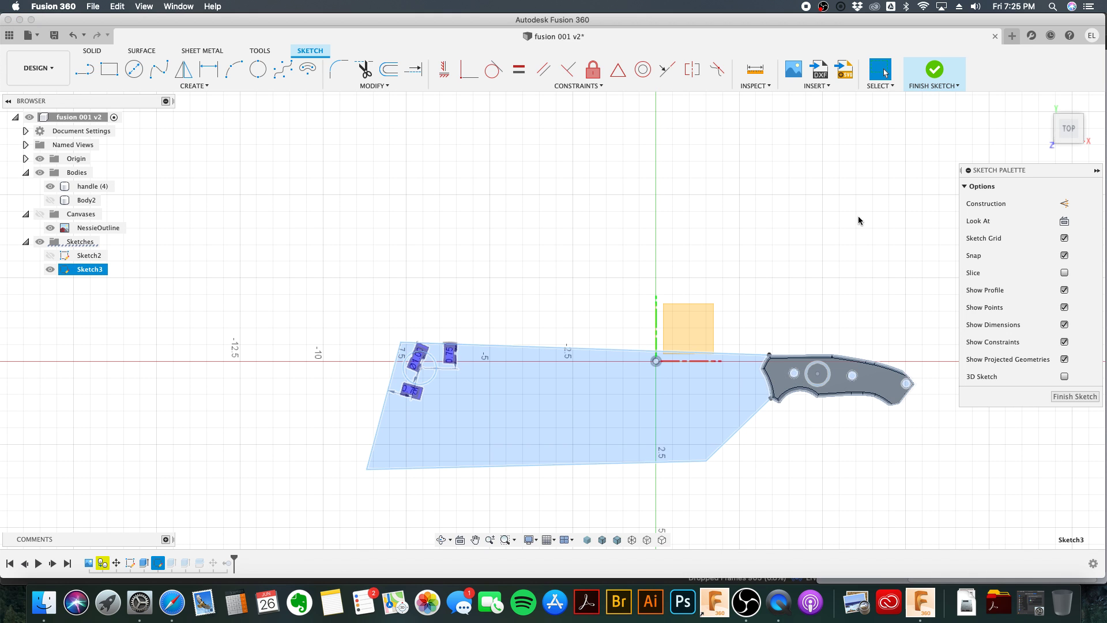
Step: Finish the blade sketch and delete Sketch3 from the Browser, confirming the deletion warning
left_click(932, 65)
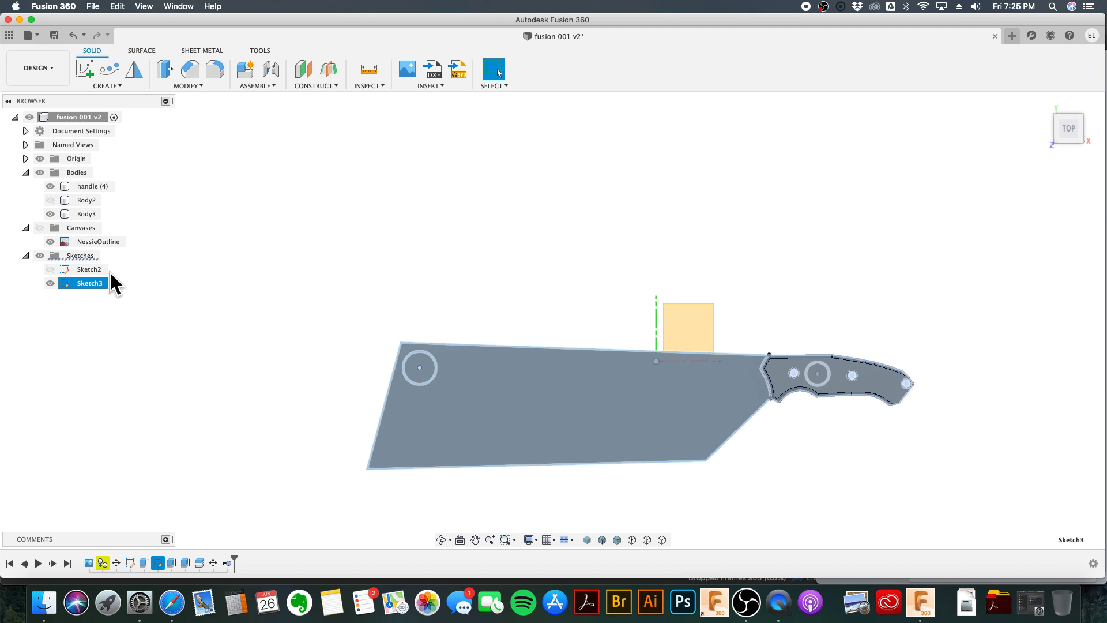
right_click(94, 283)
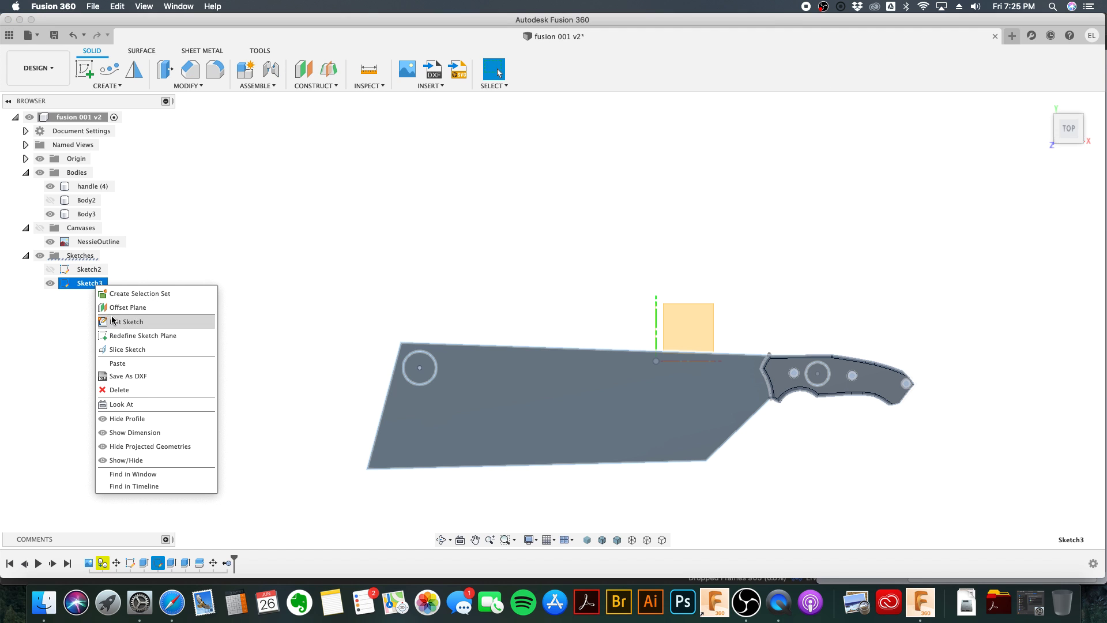
left_click(144, 389)
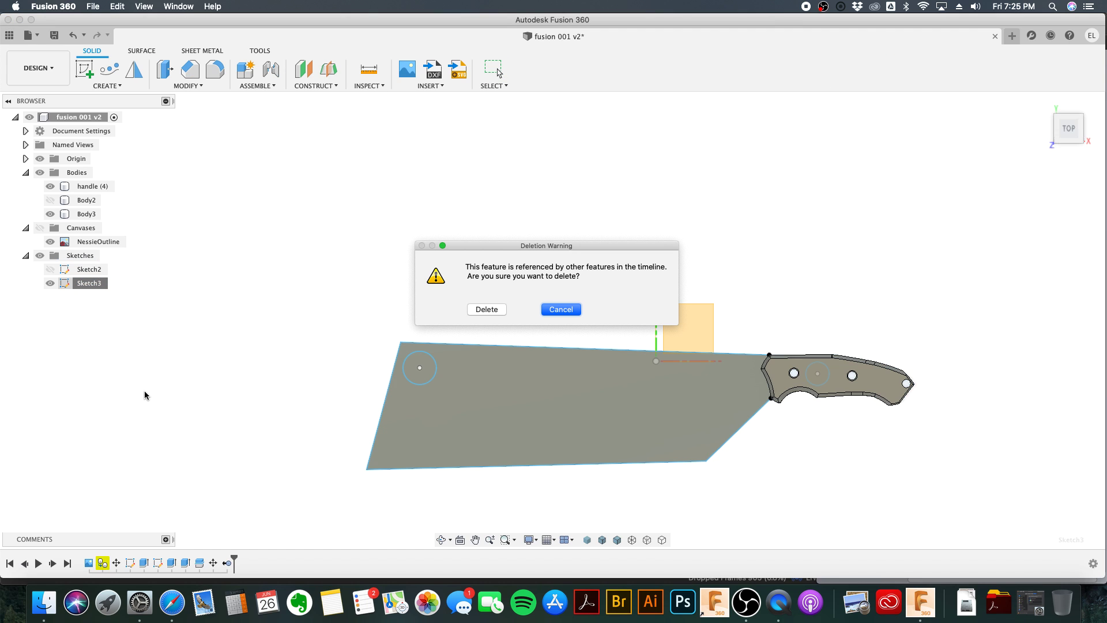
left_click(487, 310)
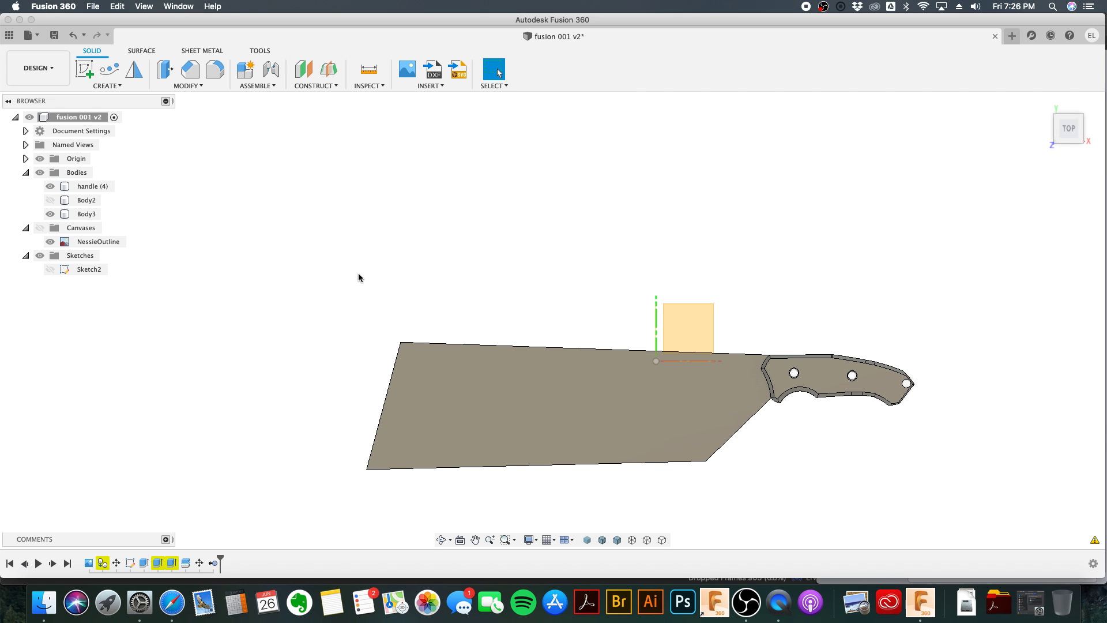
Step: Remove the Body3 blade body from the model
left_click(94, 216)
right_click(95, 217)
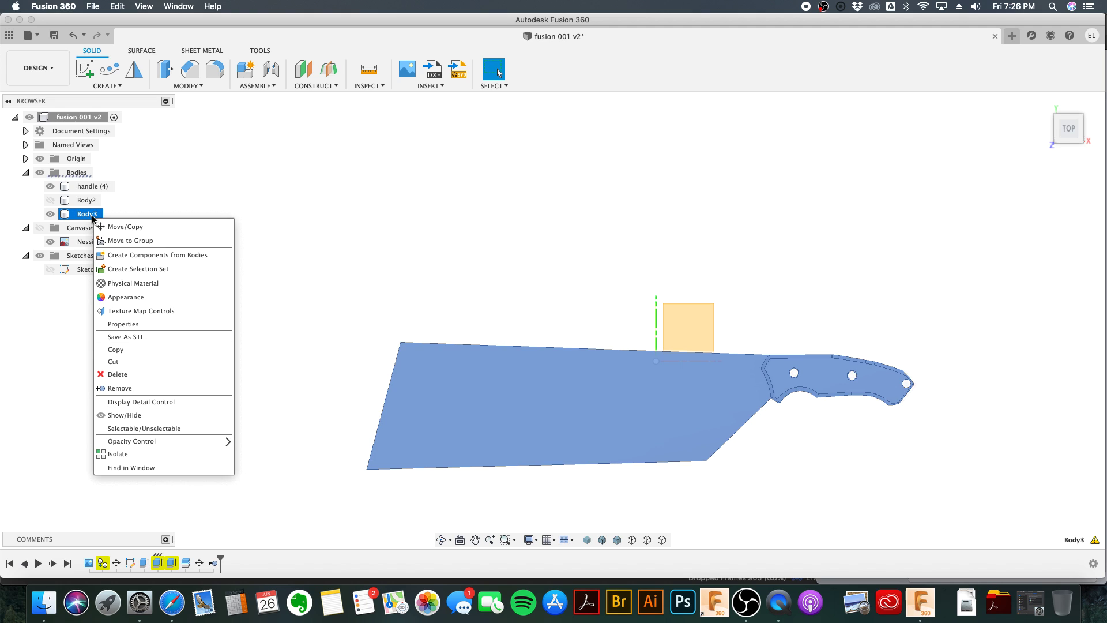
left_click(154, 388)
Step: Start a new sketch, Sketch4, on the handle's flat face
middle_click_drag(978, 328, 640, 309)
left_click(635, 357)
right_click(641, 367)
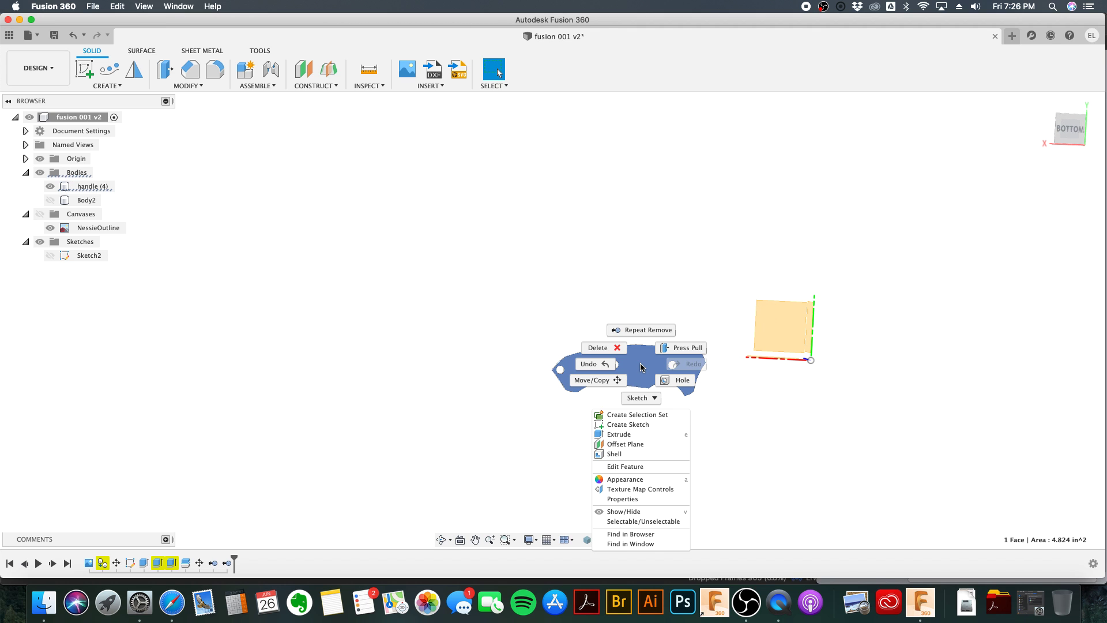
left_click(647, 425)
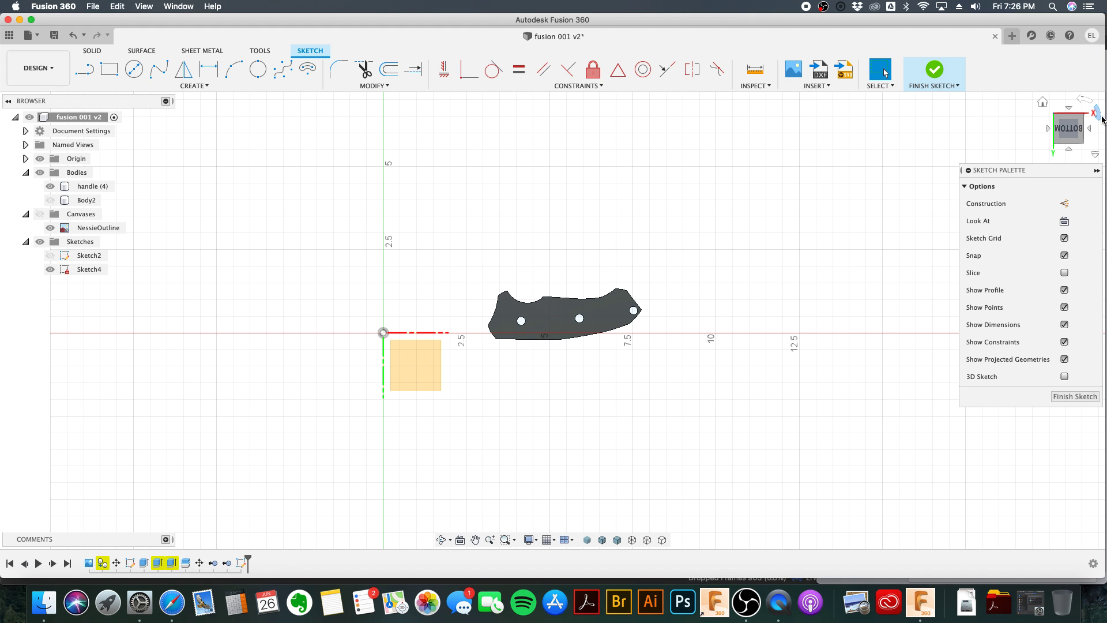
Step: With the view upright, draw a 12 in horizontal line from the handle's left tip
left_click(1084, 129)
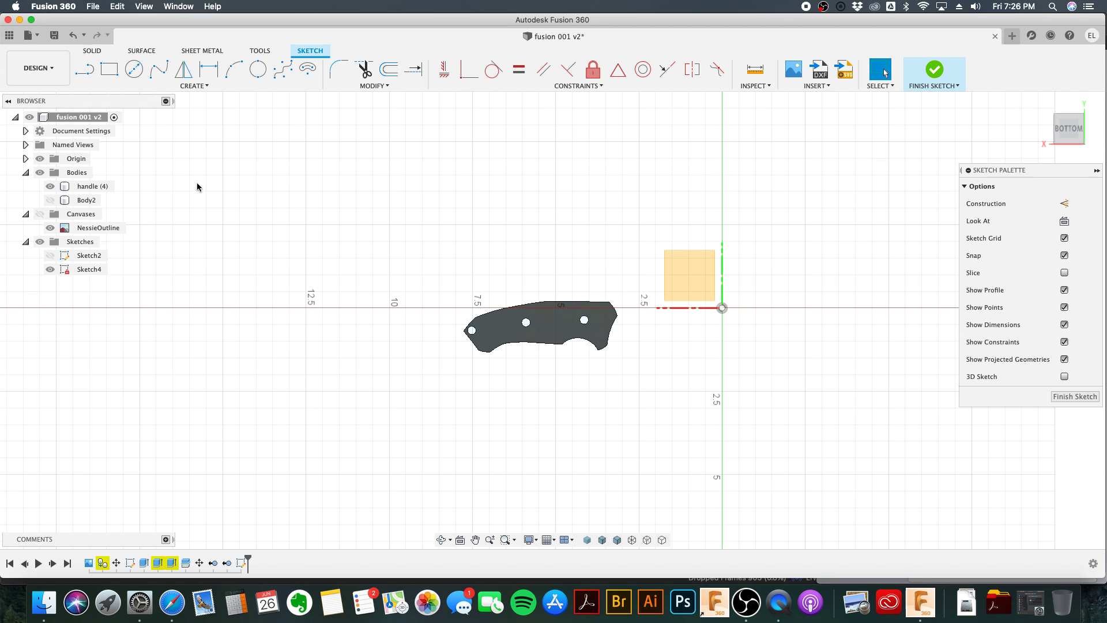
left_click(85, 69)
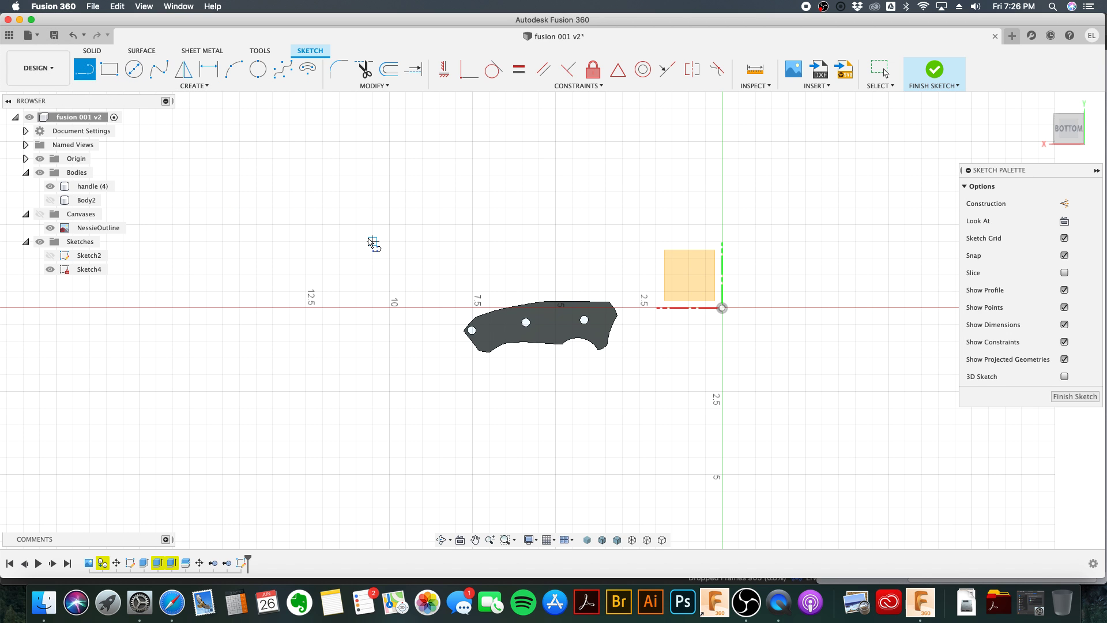
scroll(370, 242, "up", 3)
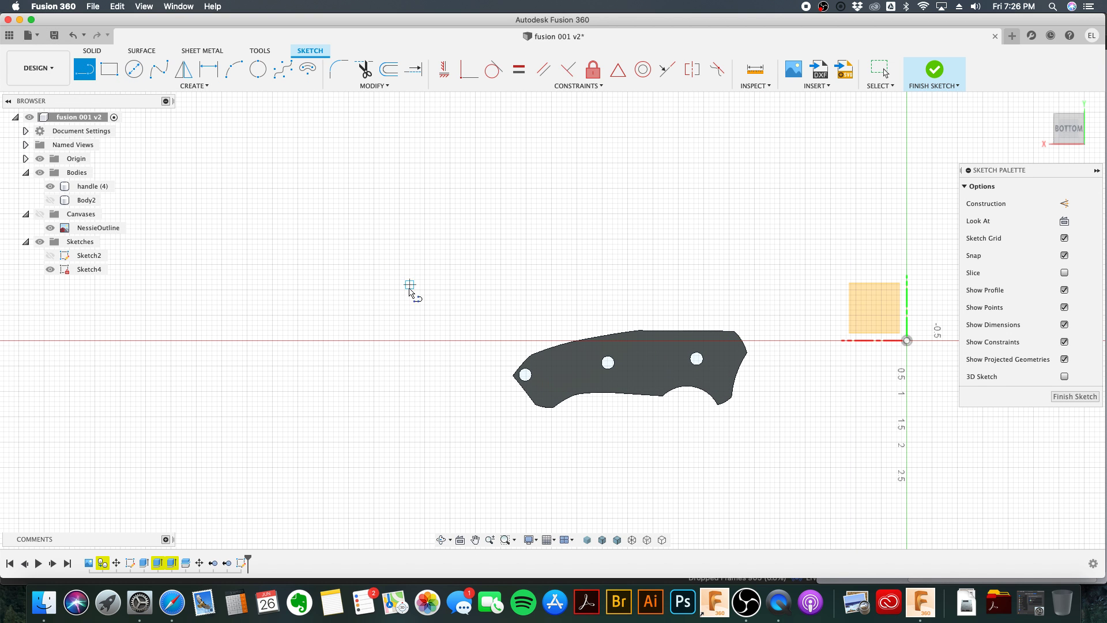
left_click(513, 376)
middle_click_drag(930, 398, 334, 375)
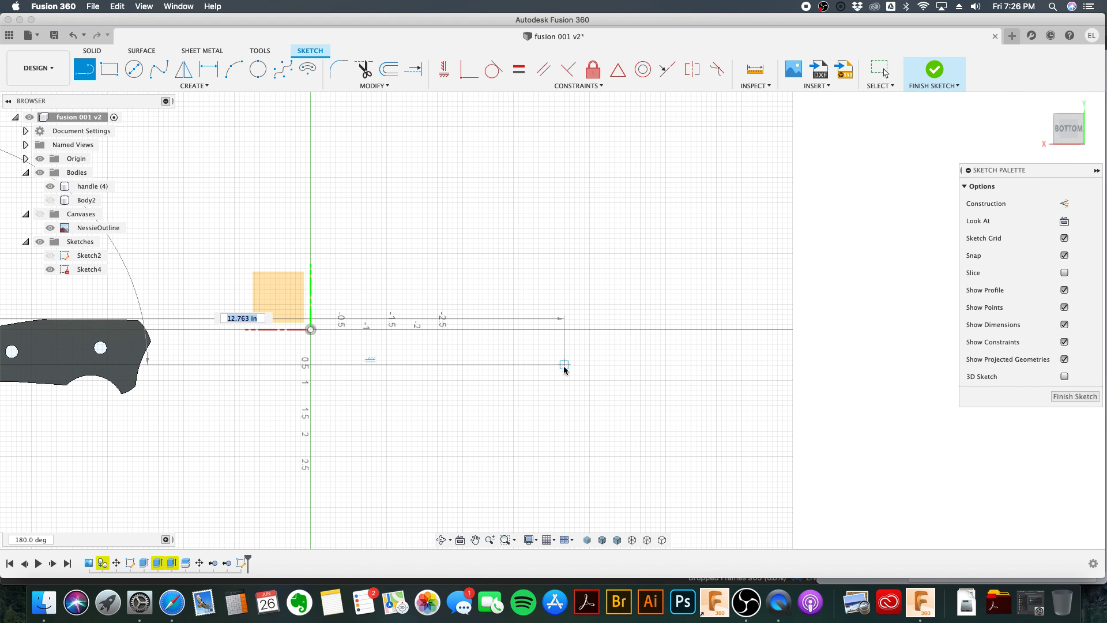
type("12")
key("Return")
key("Escape")
scroll(564, 370, "down", 3)
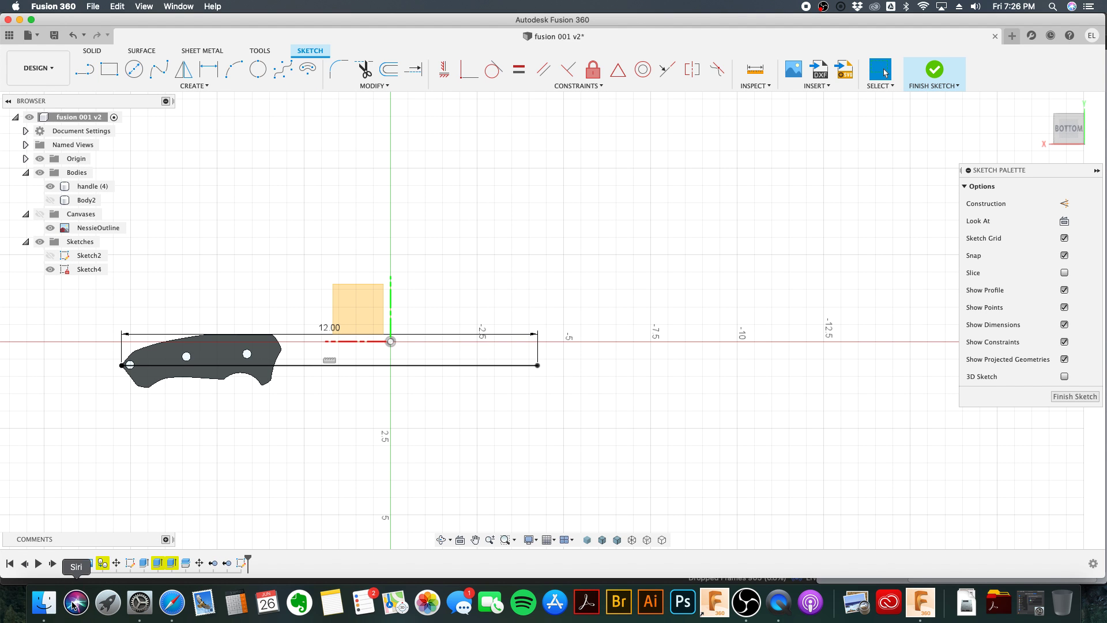
left_click(173, 606)
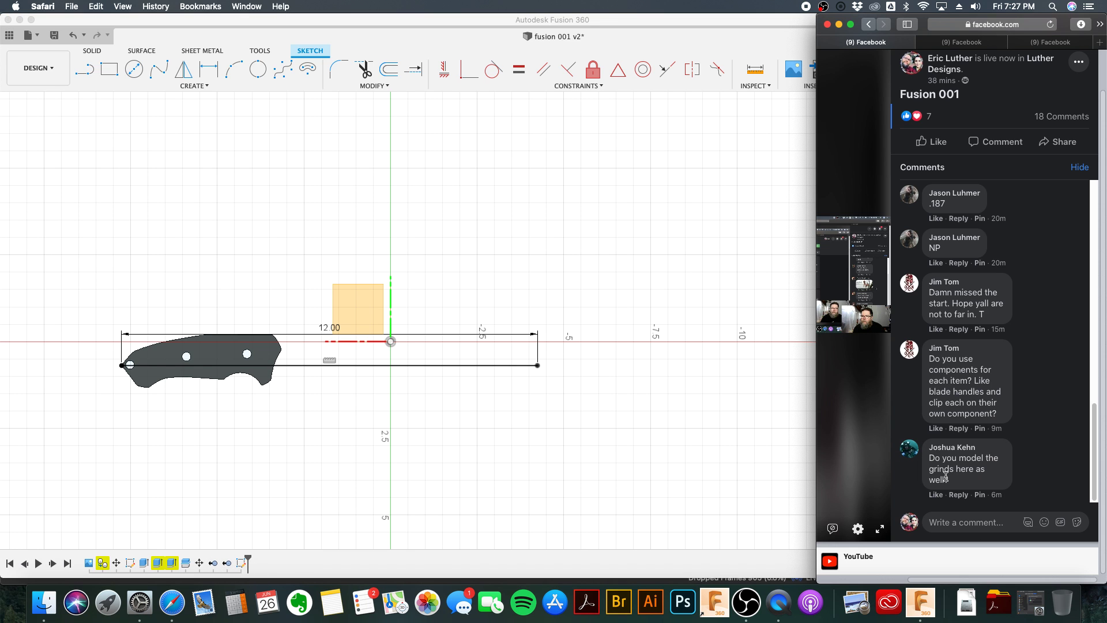
left_click(701, 308)
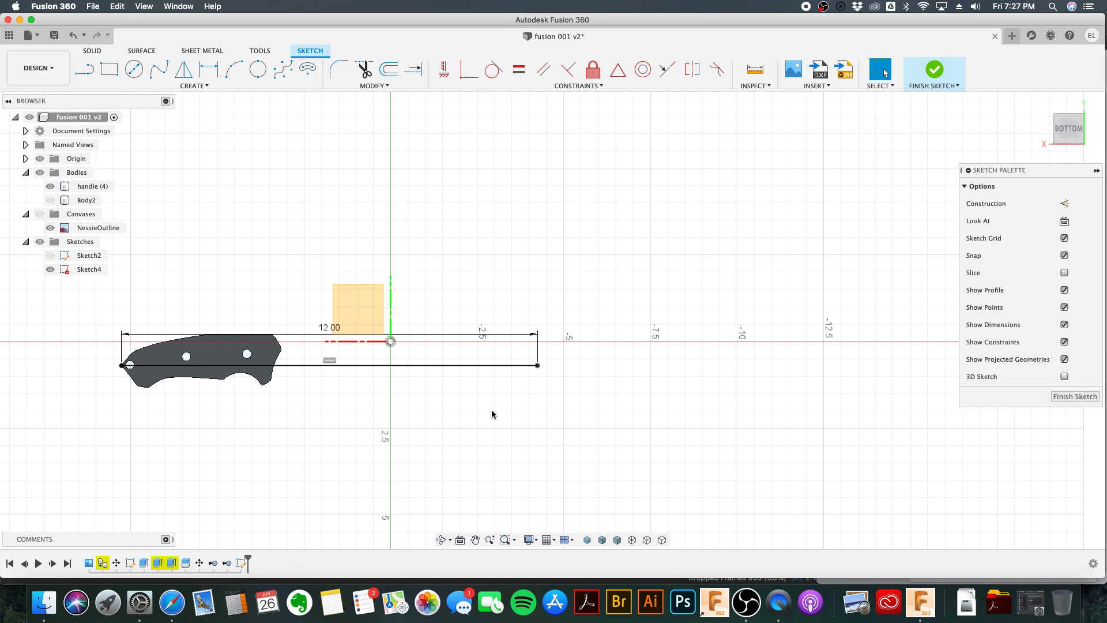
Step: Move the 12.00 length dimension up so it sits above the handle outline
scroll(502, 406, "down", 1)
scroll(319, 404, "up", 1)
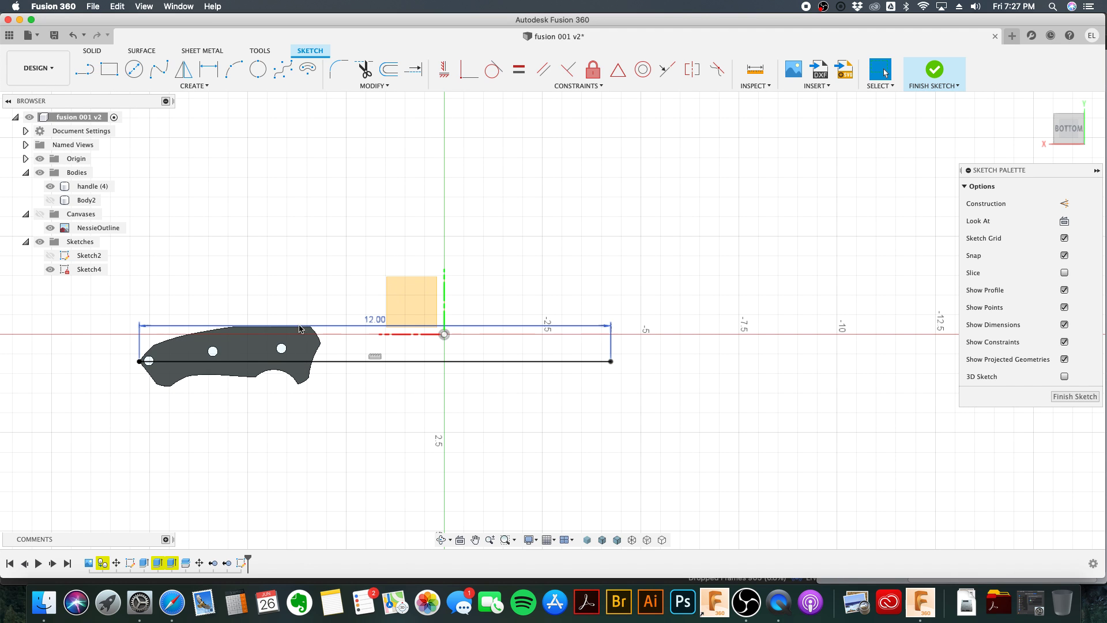
left_click_drag(325, 329, 325, 294)
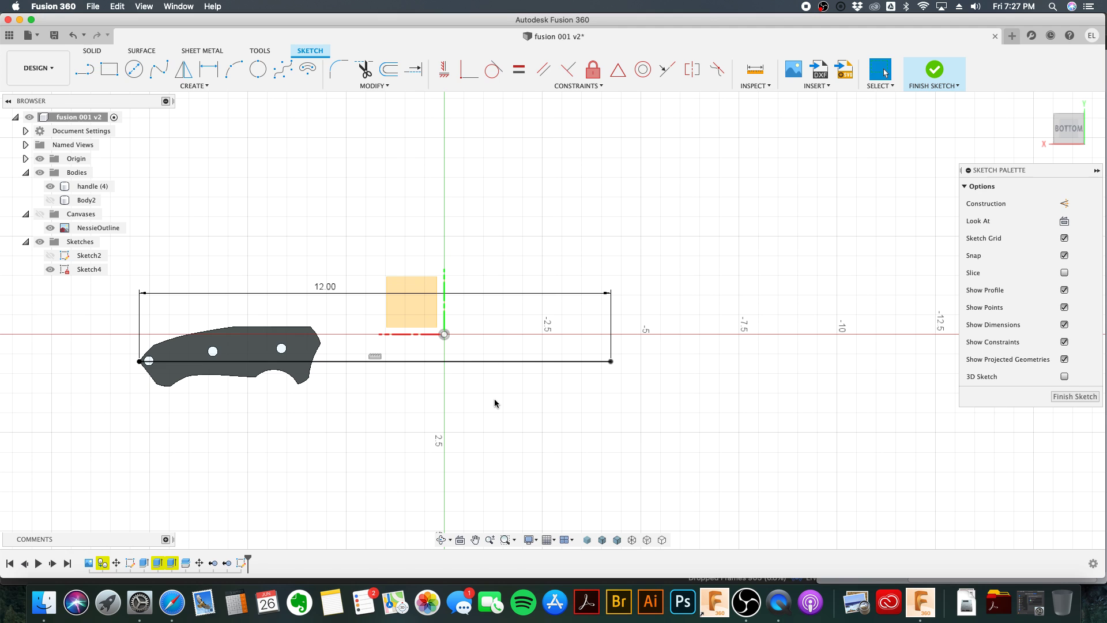
scroll(503, 401, "left", 3)
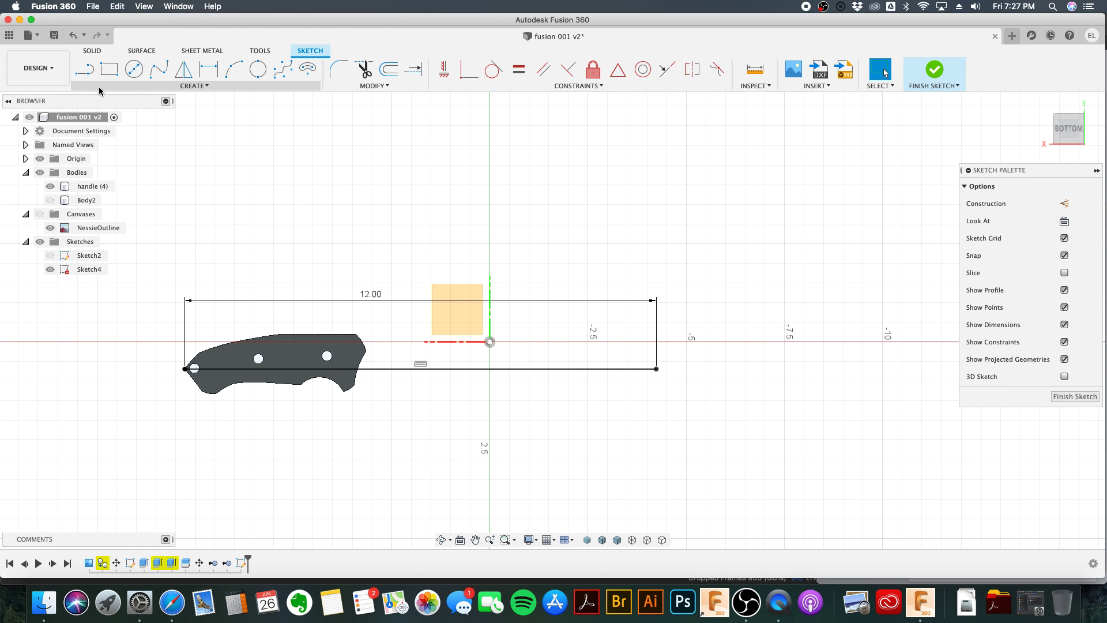
left_click(85, 70)
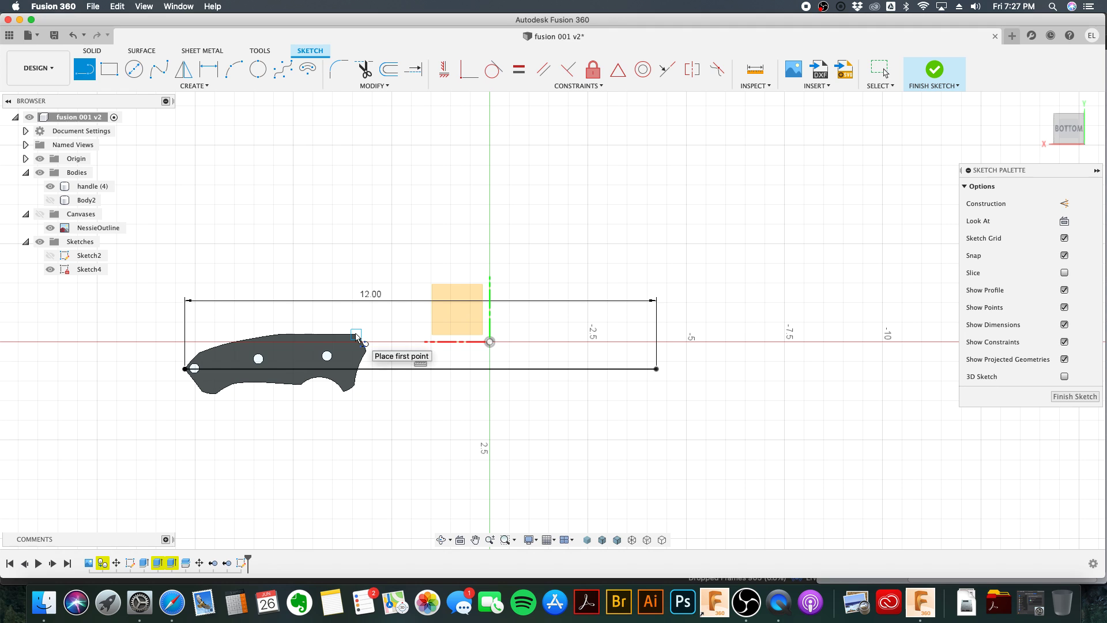
Step: Draw a 2-point rectangle below the handle, starting at the 12 in line's left endpoint
left_click(105, 72)
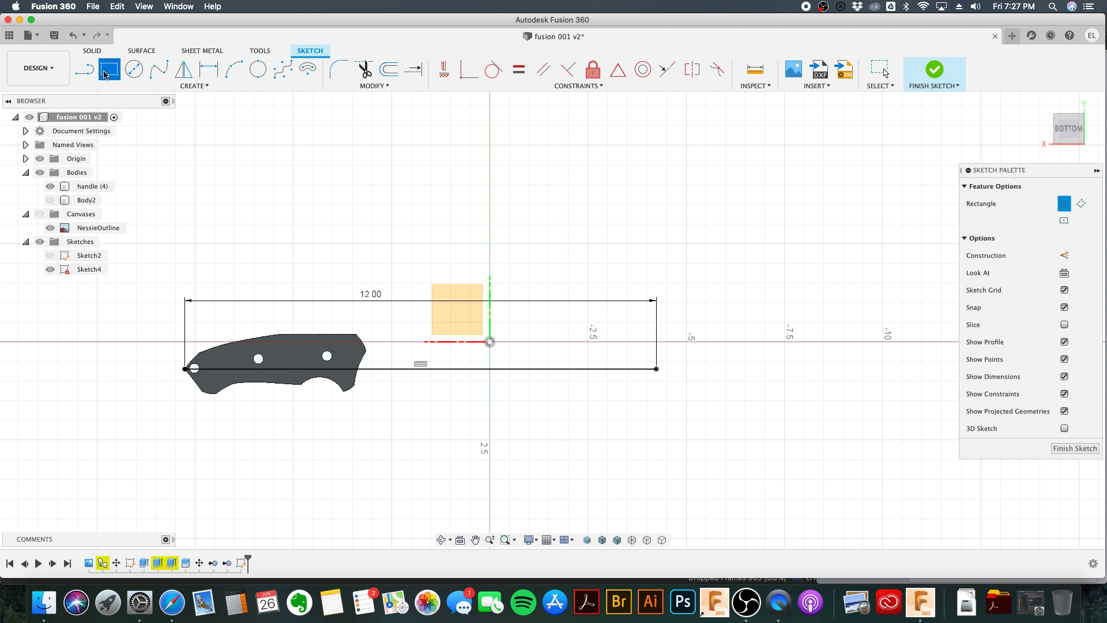
left_click(185, 369)
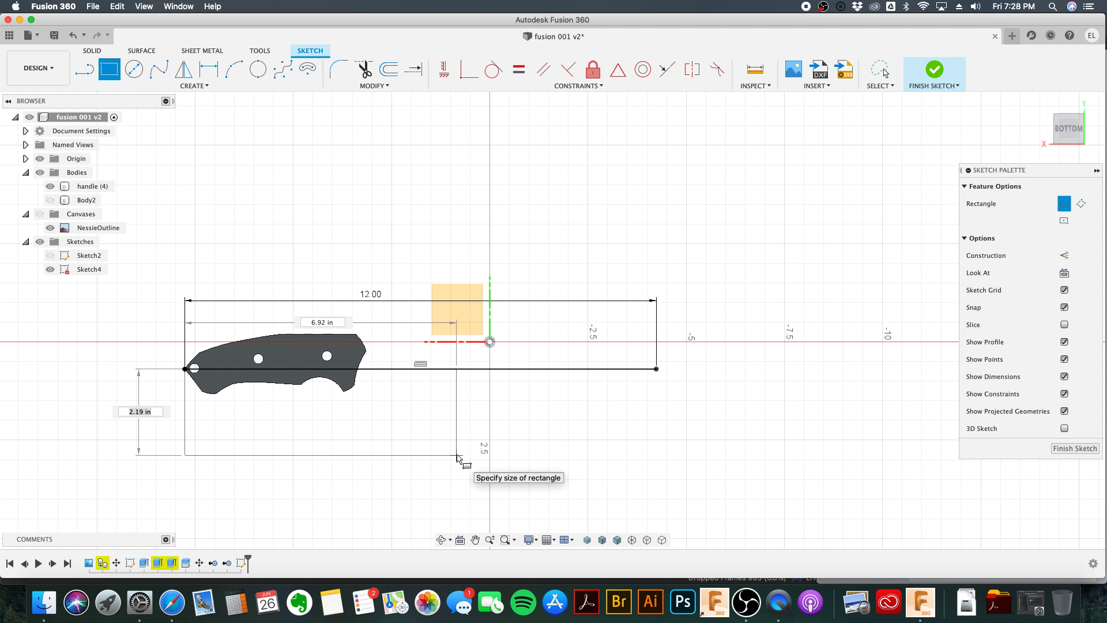
left_click(617, 491)
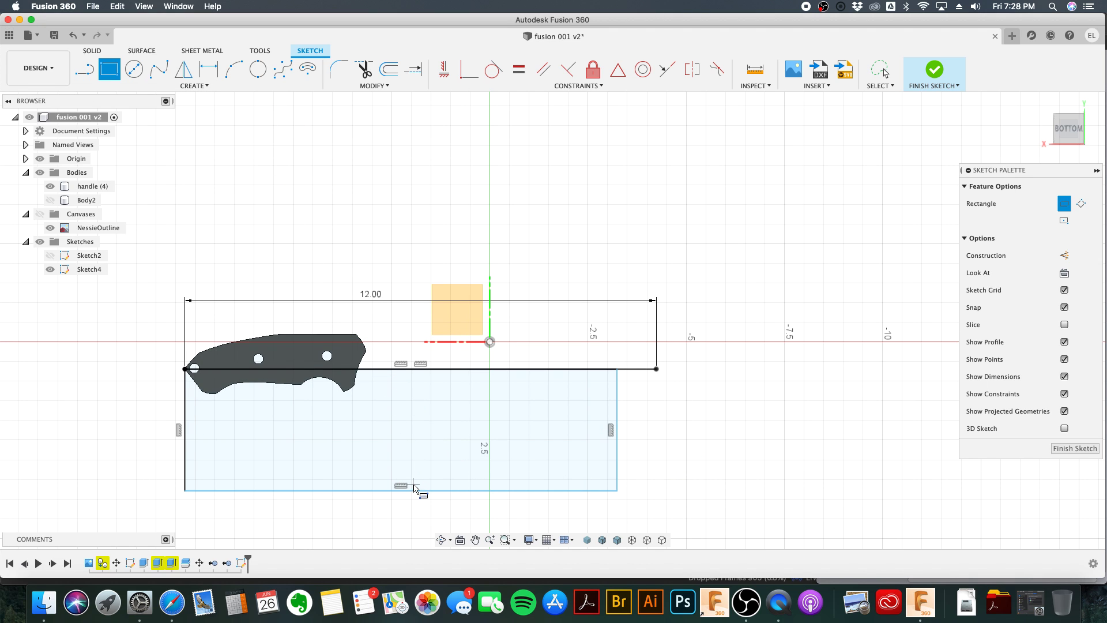
Step: Dimension the rectangle's bottom edge to 12 and its right edge to 2
left_click(209, 69)
left_click(365, 493)
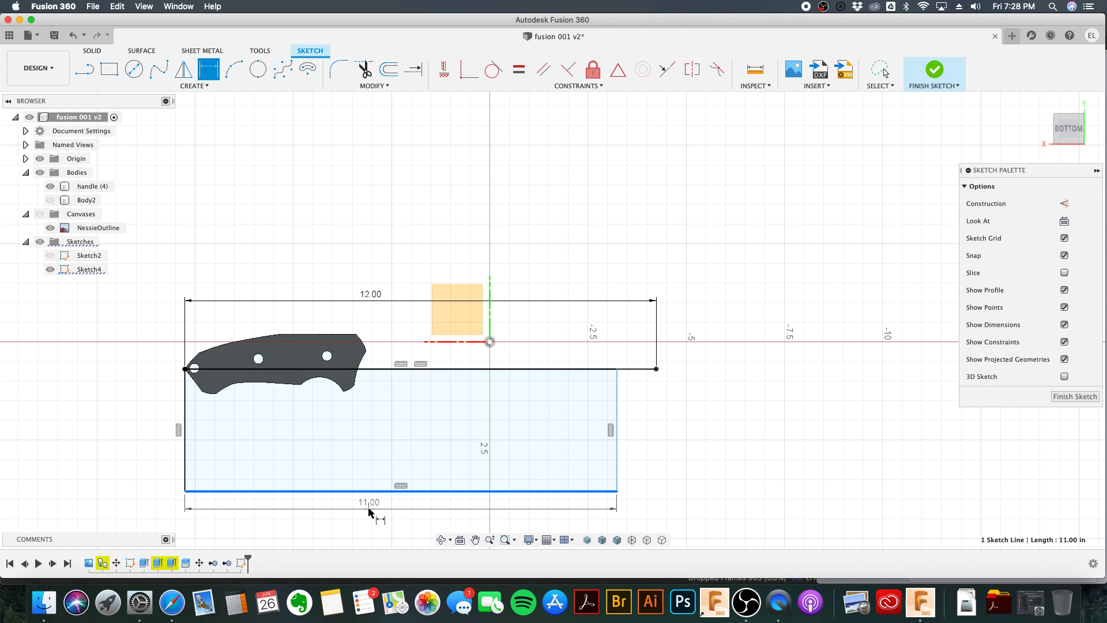
left_click(369, 508)
type("12")
key("Return")
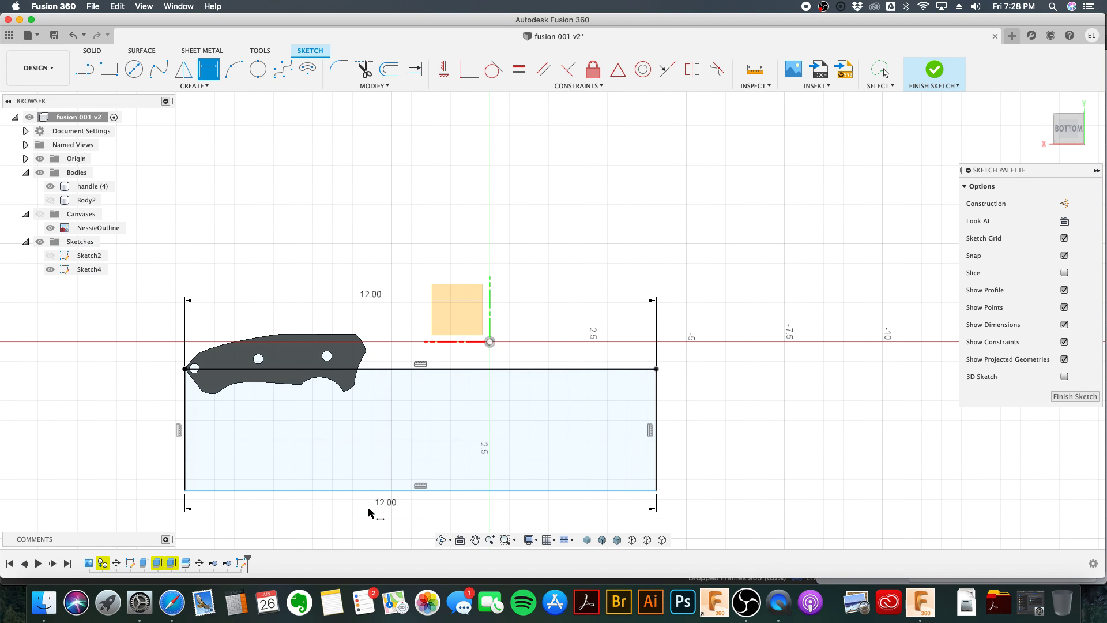
left_click(656, 411)
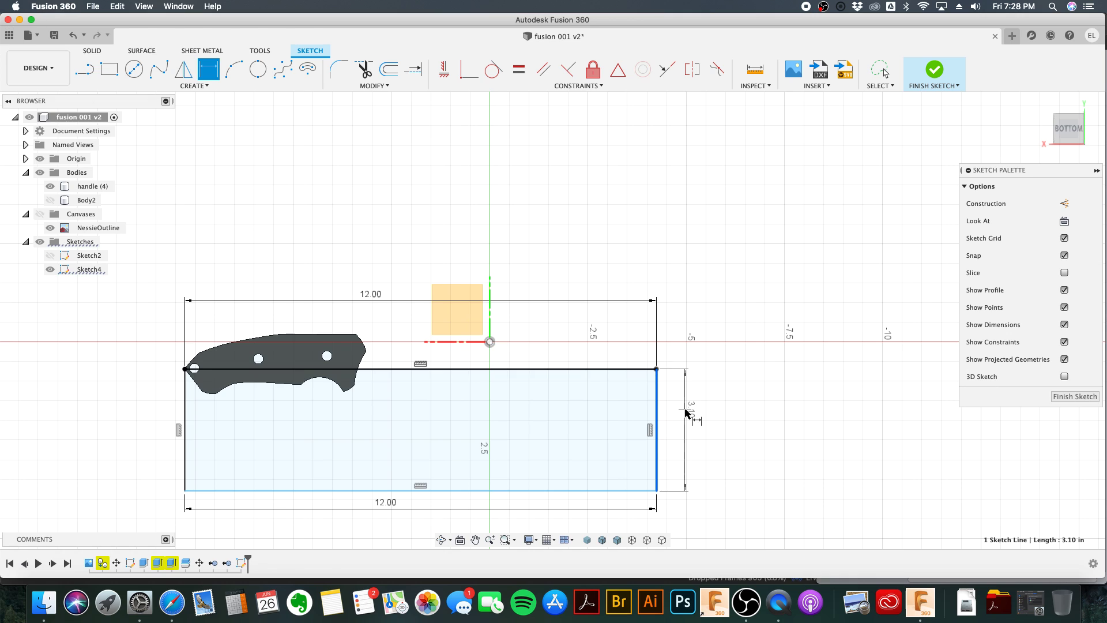
left_click(686, 412)
type("2")
key("Return")
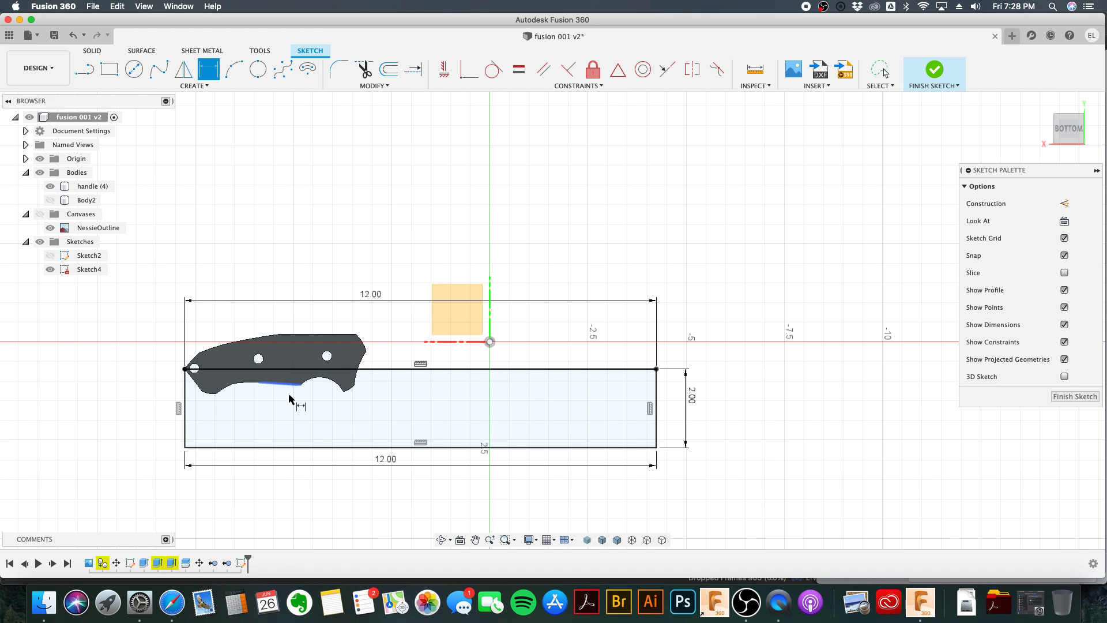
key("Escape")
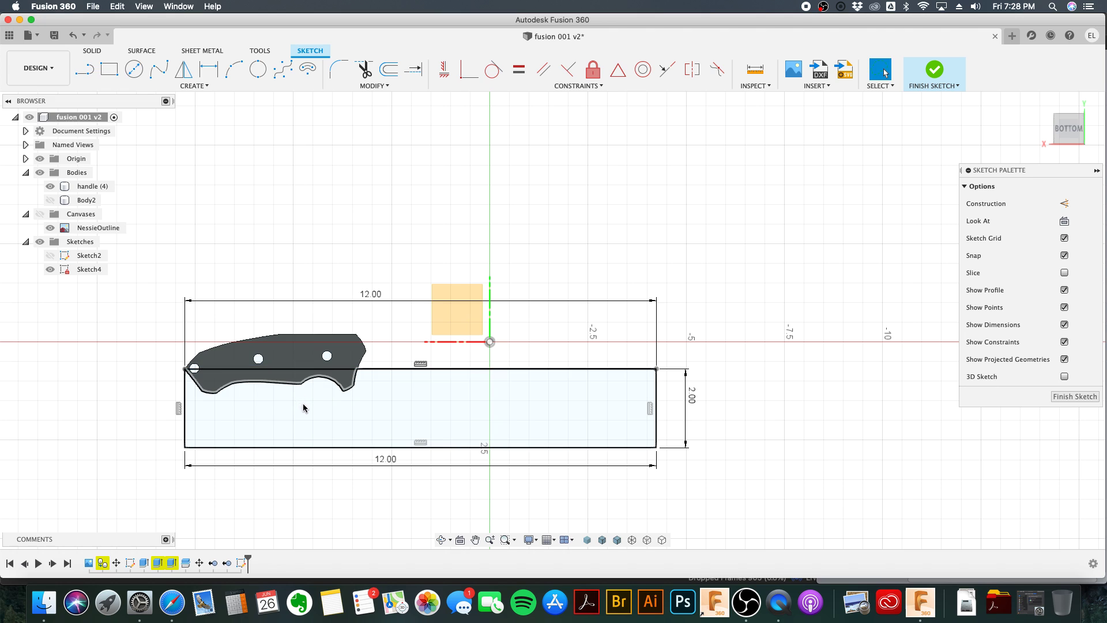
Step: Delete the redundant top 12.00 dimension above the rectangle
left_click(372, 370)
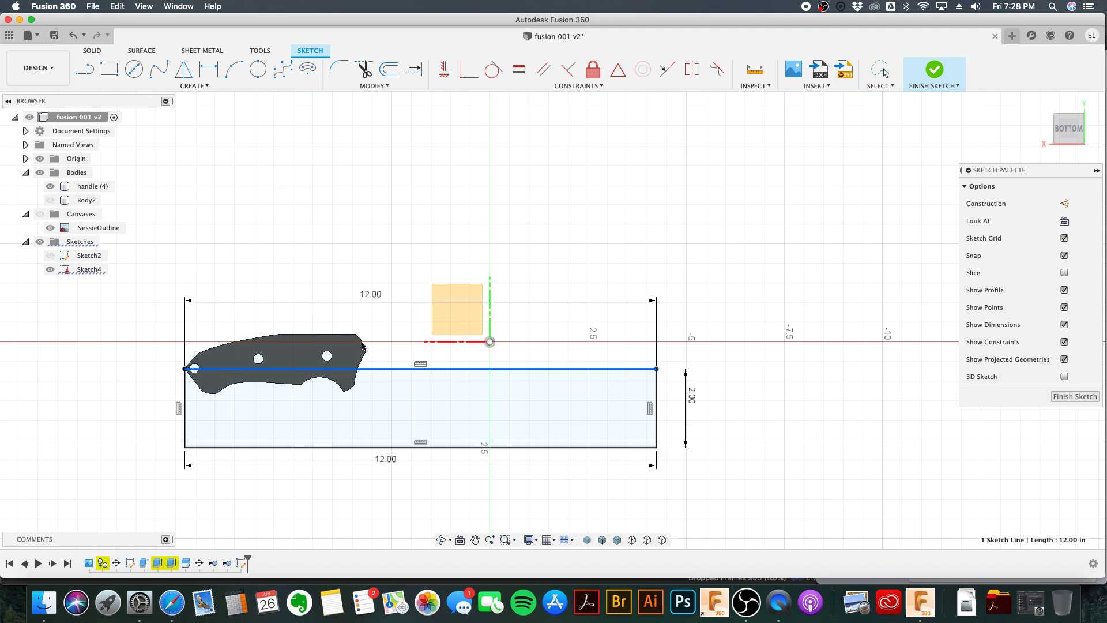
left_click(186, 395)
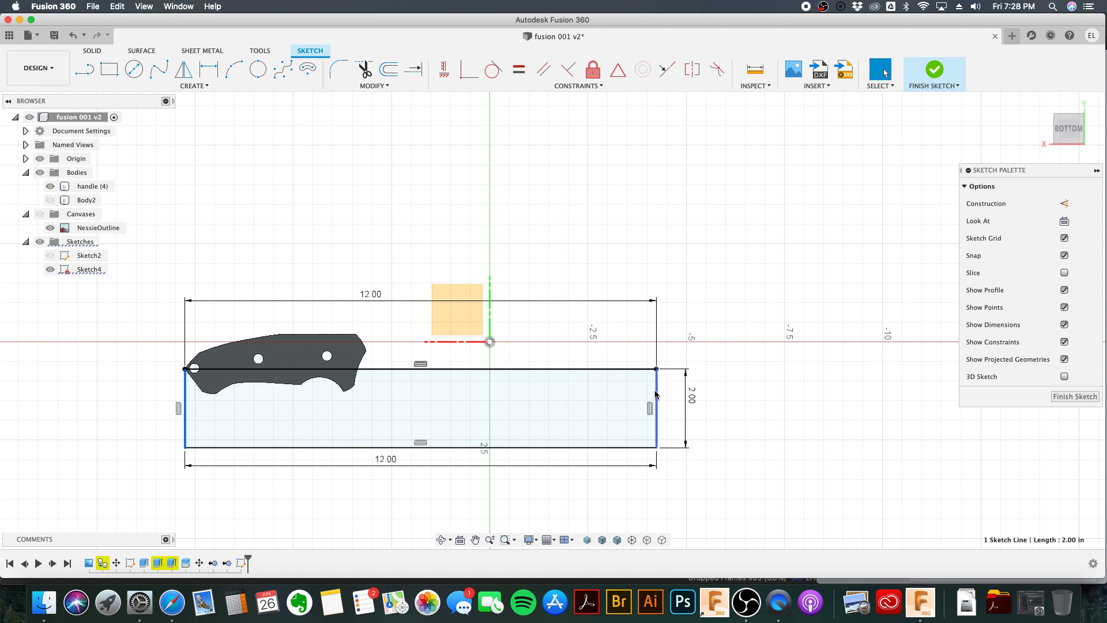
key("Escape")
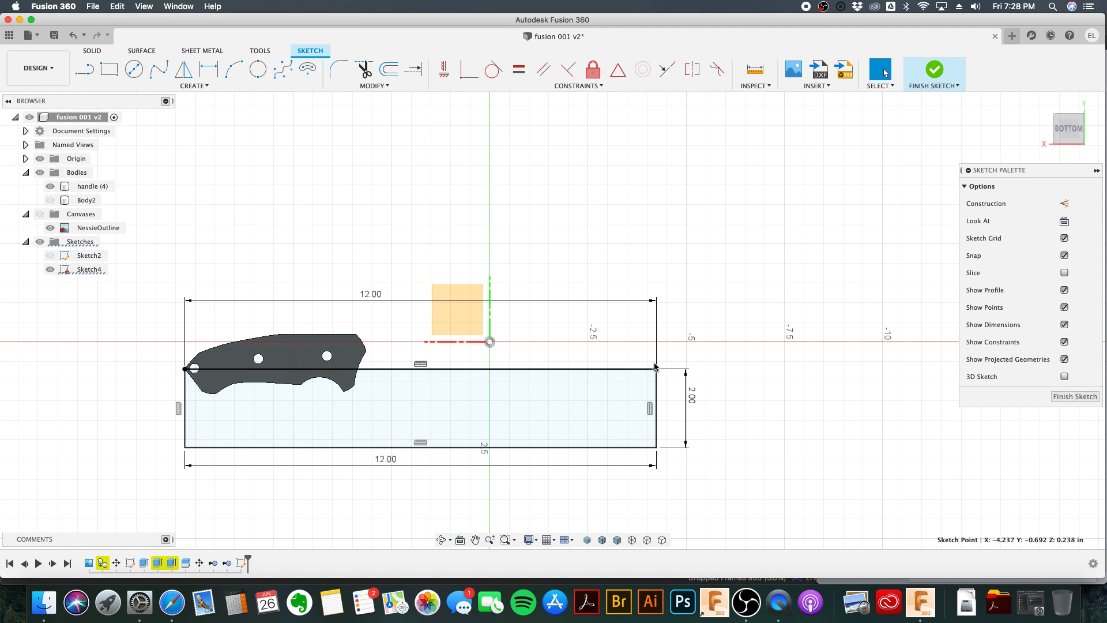
left_click(620, 302)
key("Delete")
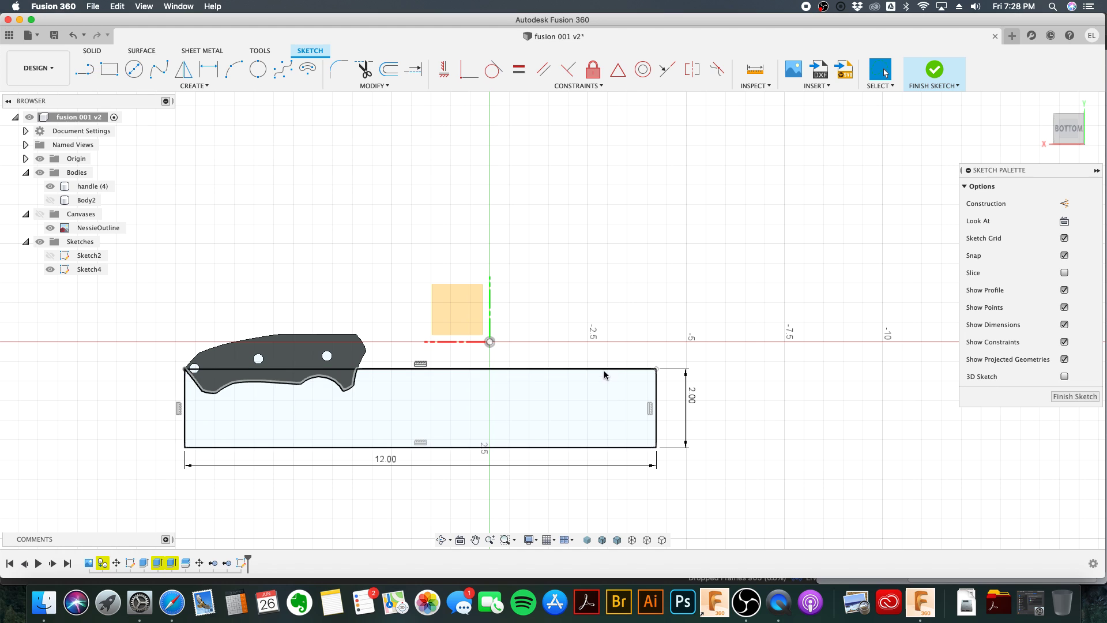
left_click(605, 368)
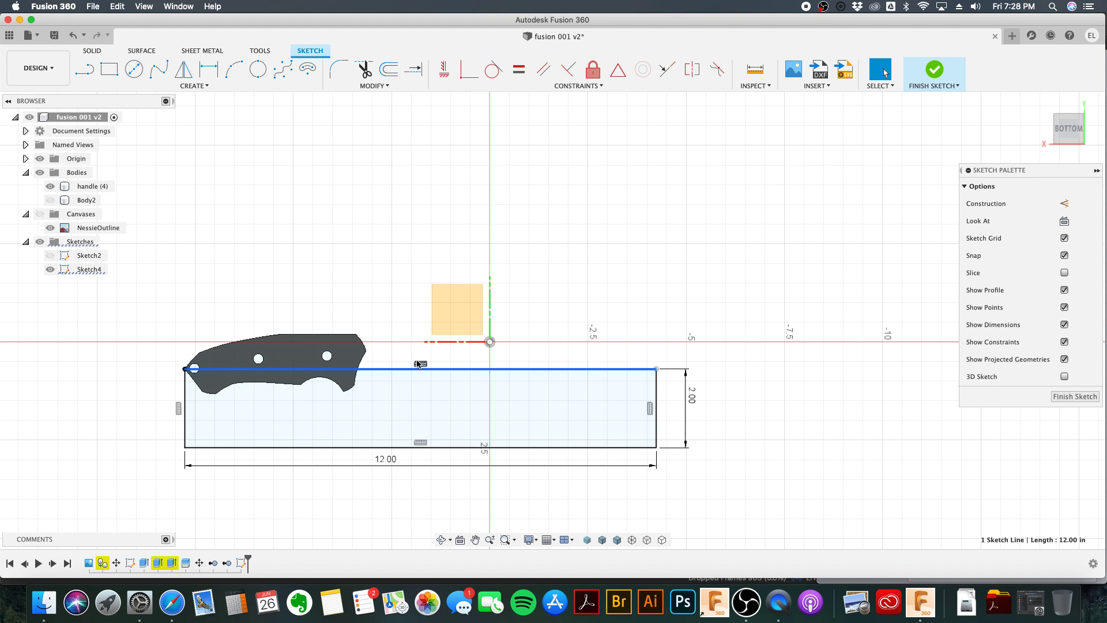
Step: Inspect the rectangle's edges and corners, deleting the coincident constraint at its bottom-right corner
left_click(451, 417)
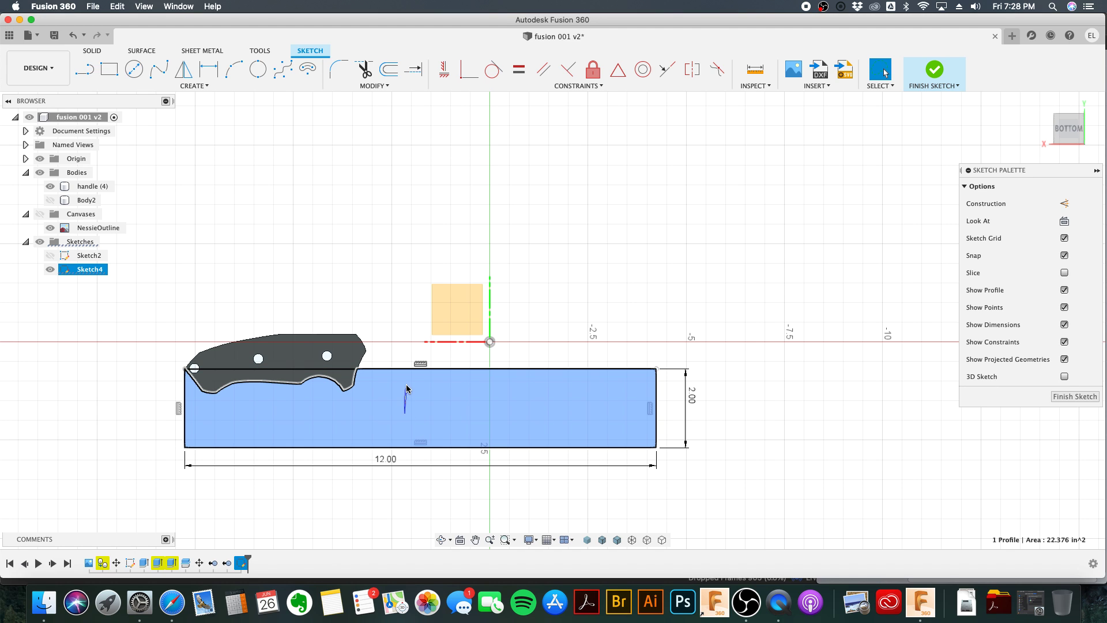
key("Escape")
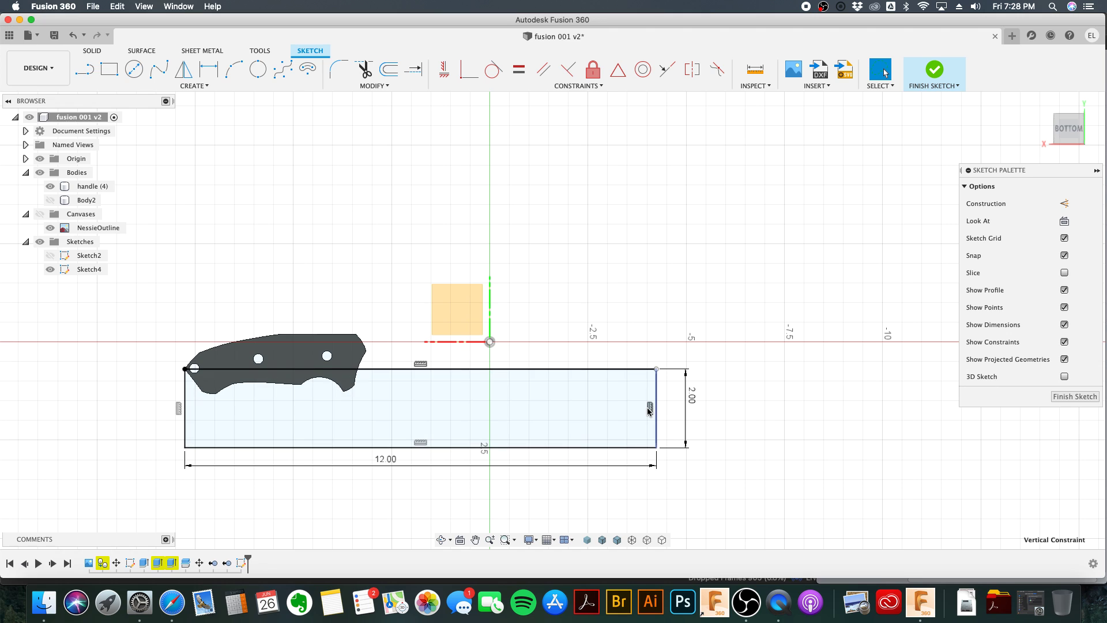
left_click(398, 413)
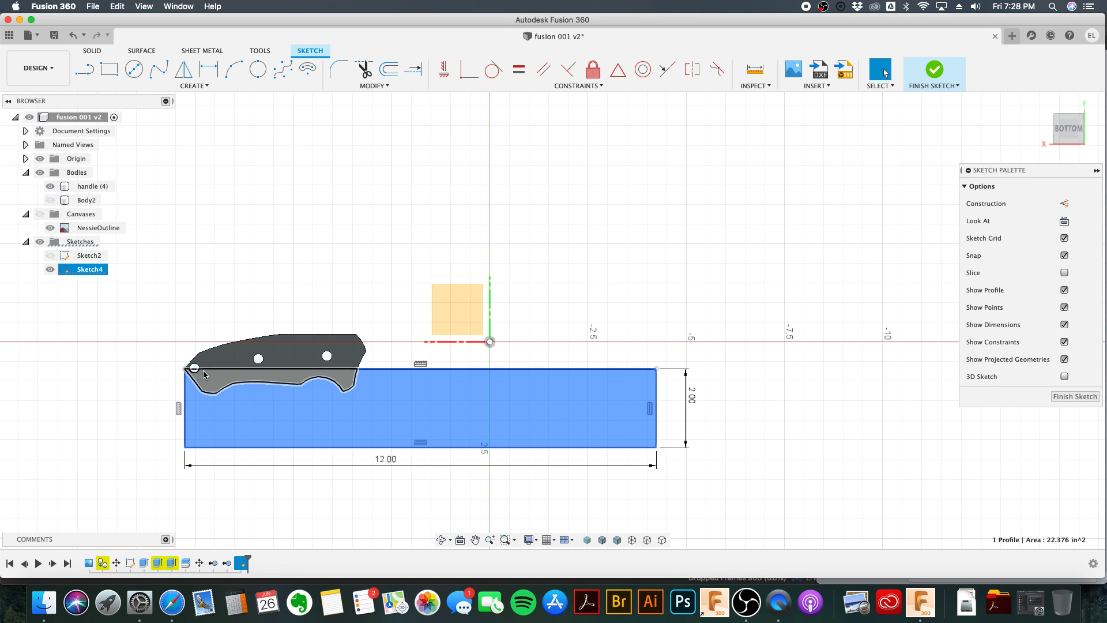
left_click(187, 369)
left_click(204, 362)
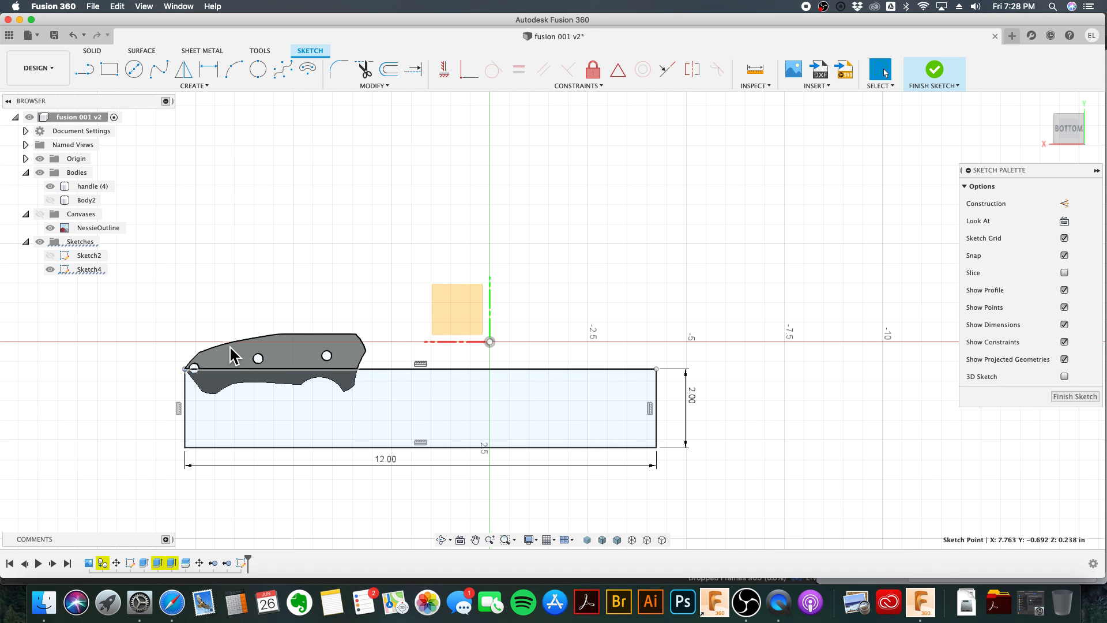
left_click(429, 446)
left_click(396, 369)
left_click(185, 369)
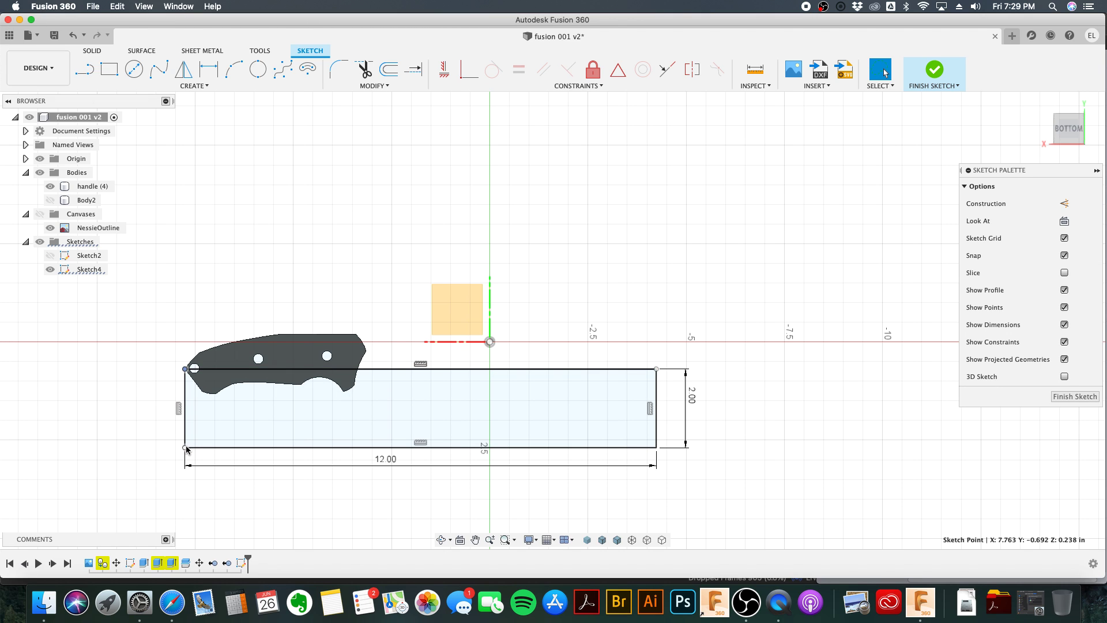
left_click(657, 369)
left_click(661, 441)
left_click(664, 441)
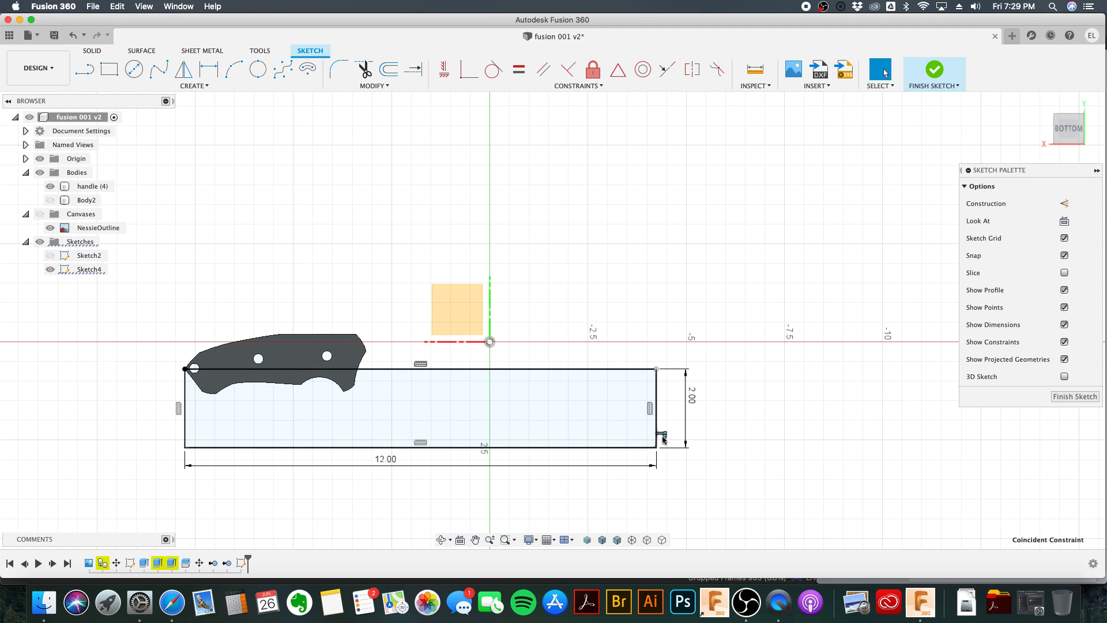
key("Delete")
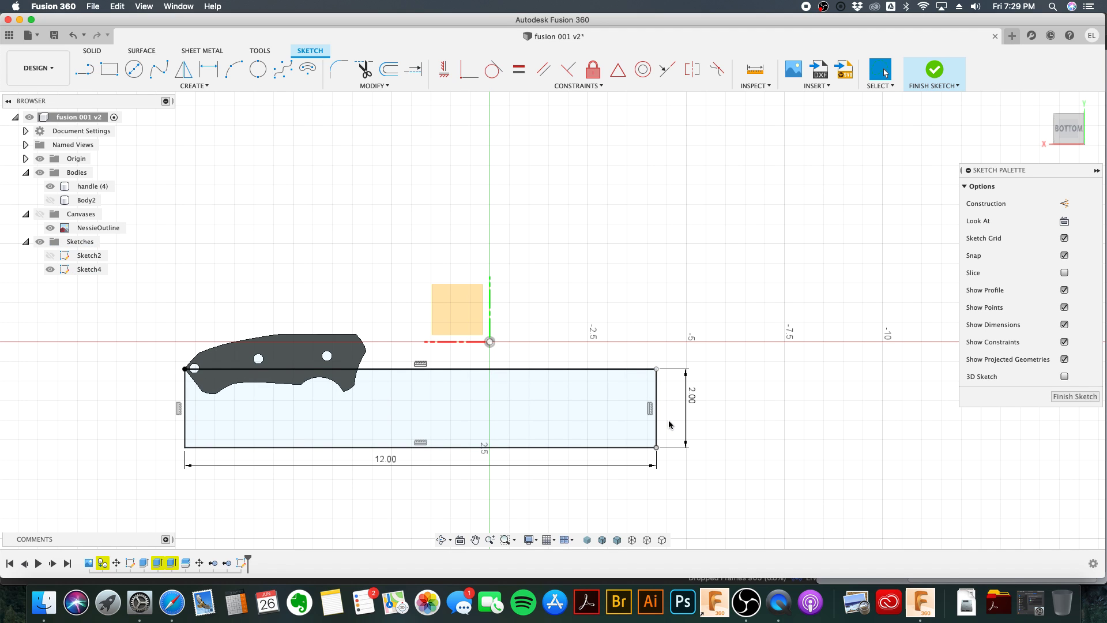
left_click(289, 373)
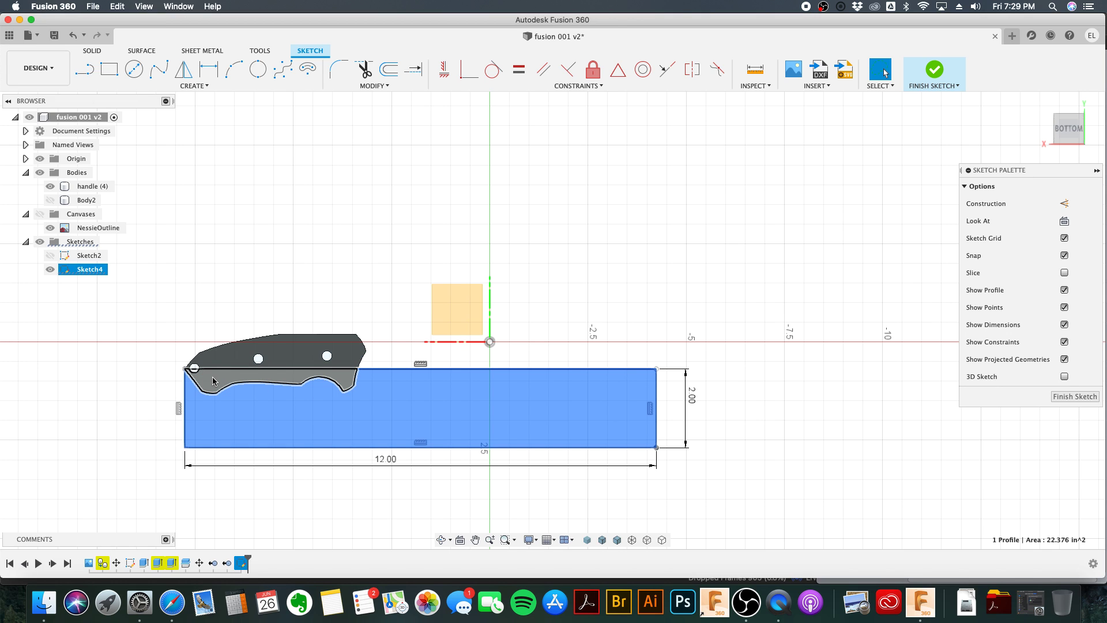
key("Escape")
Step: Undo back to remove the rectangle along with its 3.10 and 11.00 dimensions
key("super+z")
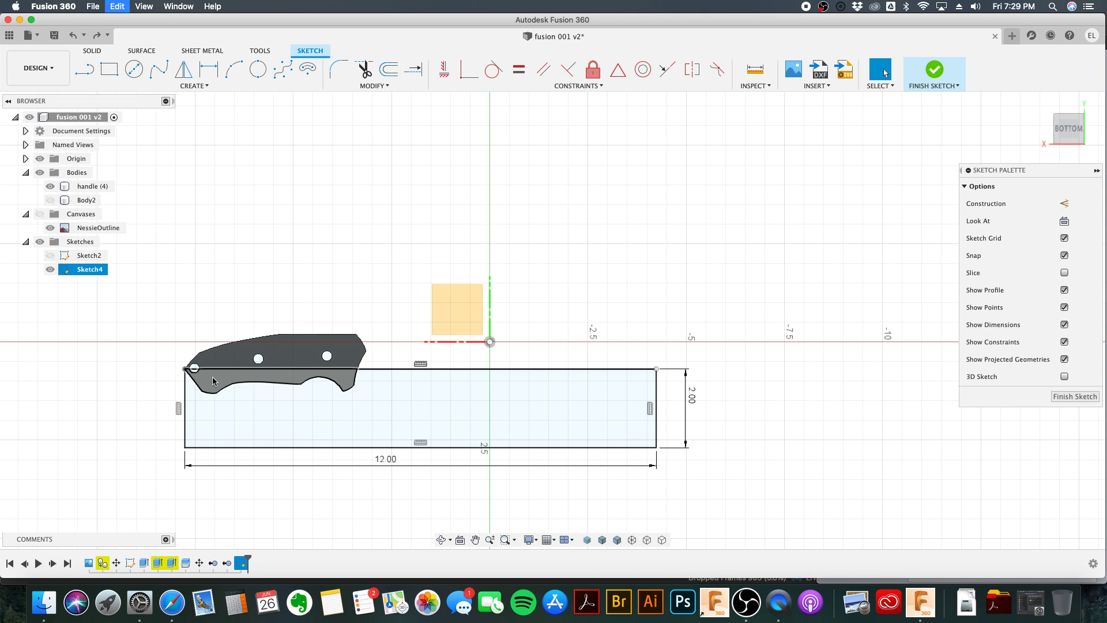
key("super+z")
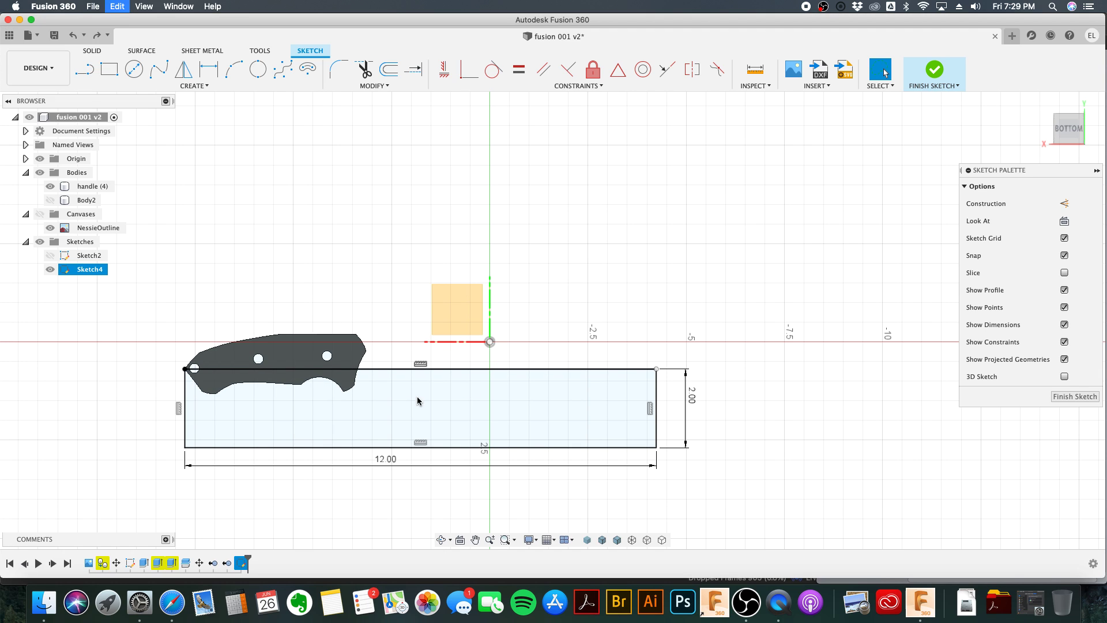
key("super+z")
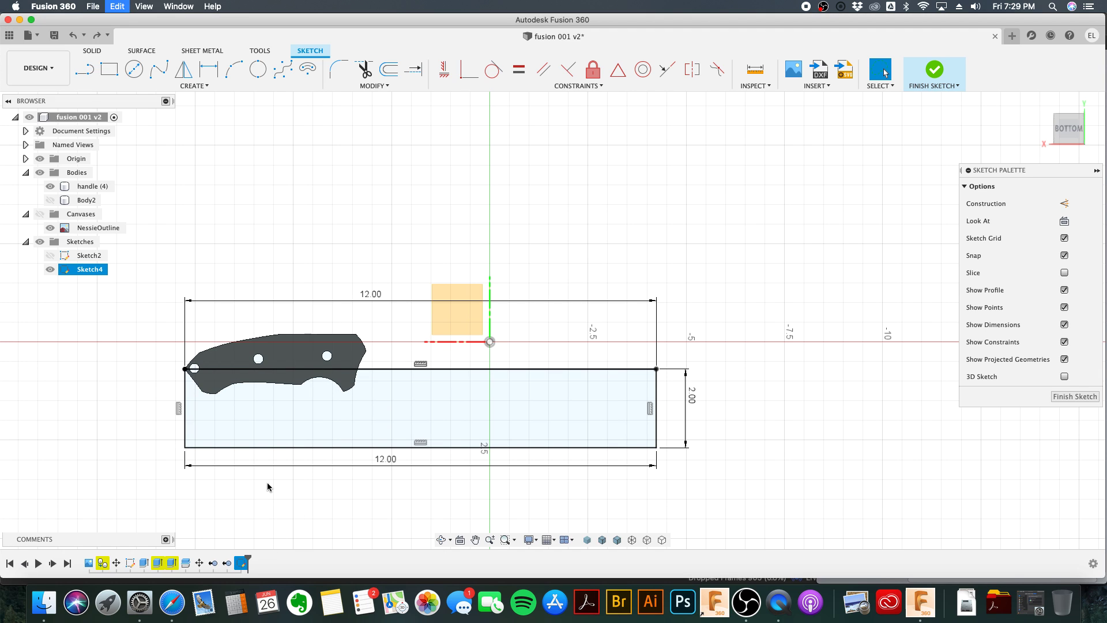
key("super+z")
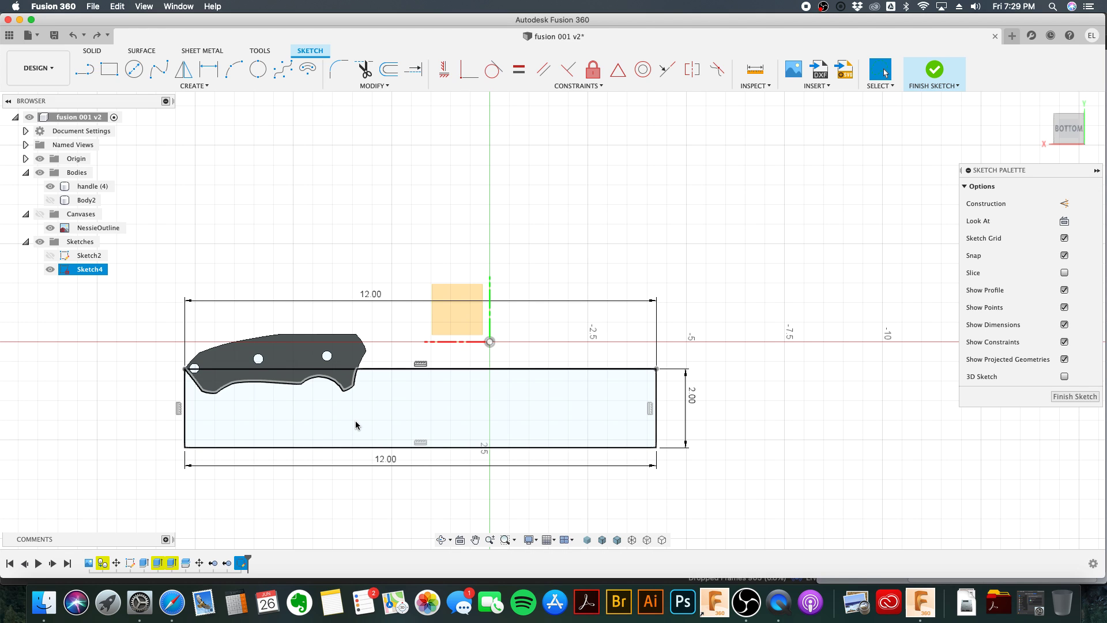
key("super+c")
key("super+z")
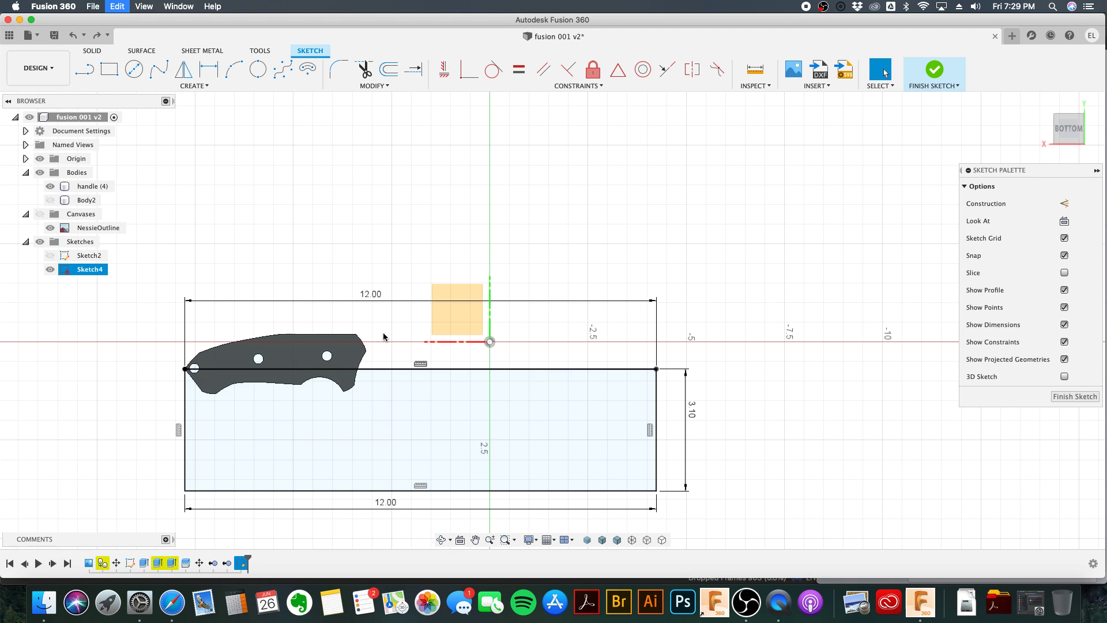
key("super+z")
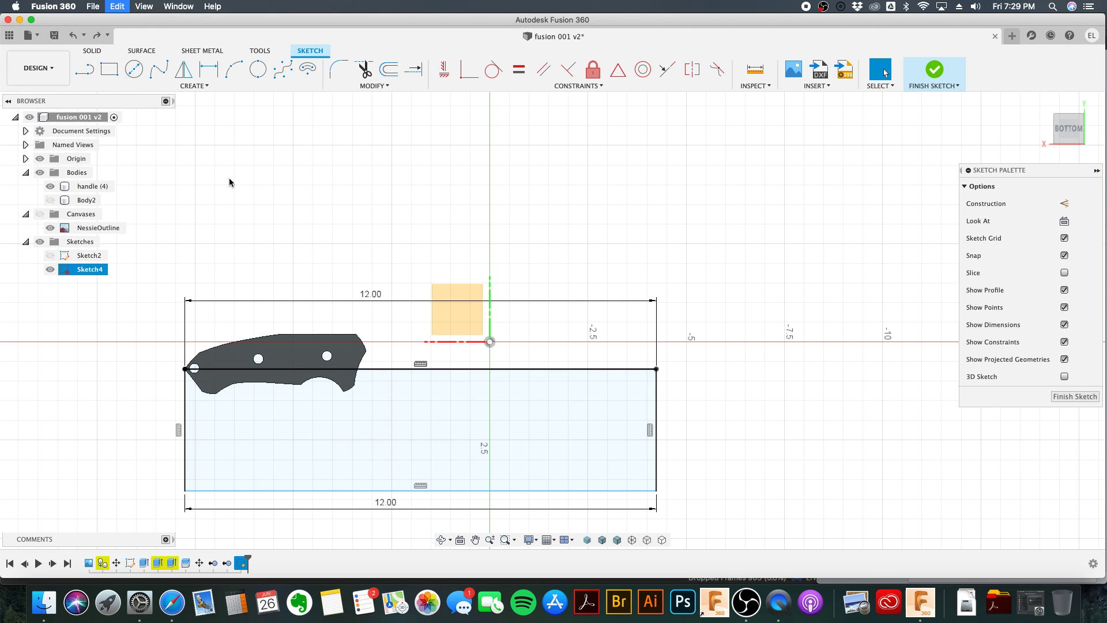
left_click(74, 36)
left_click(74, 36)
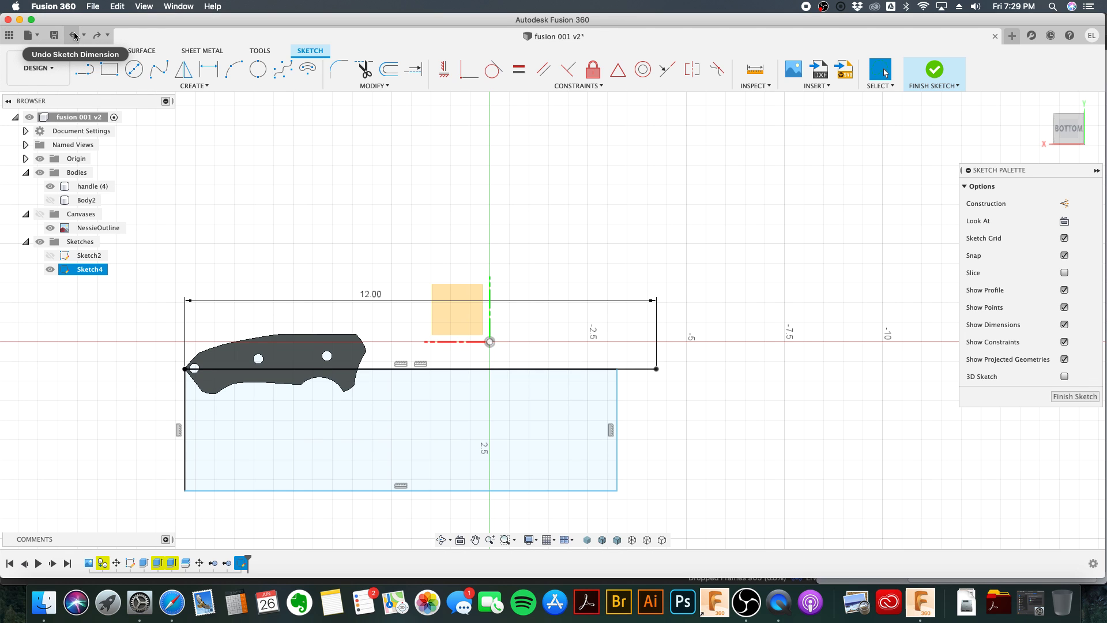
left_click(74, 37)
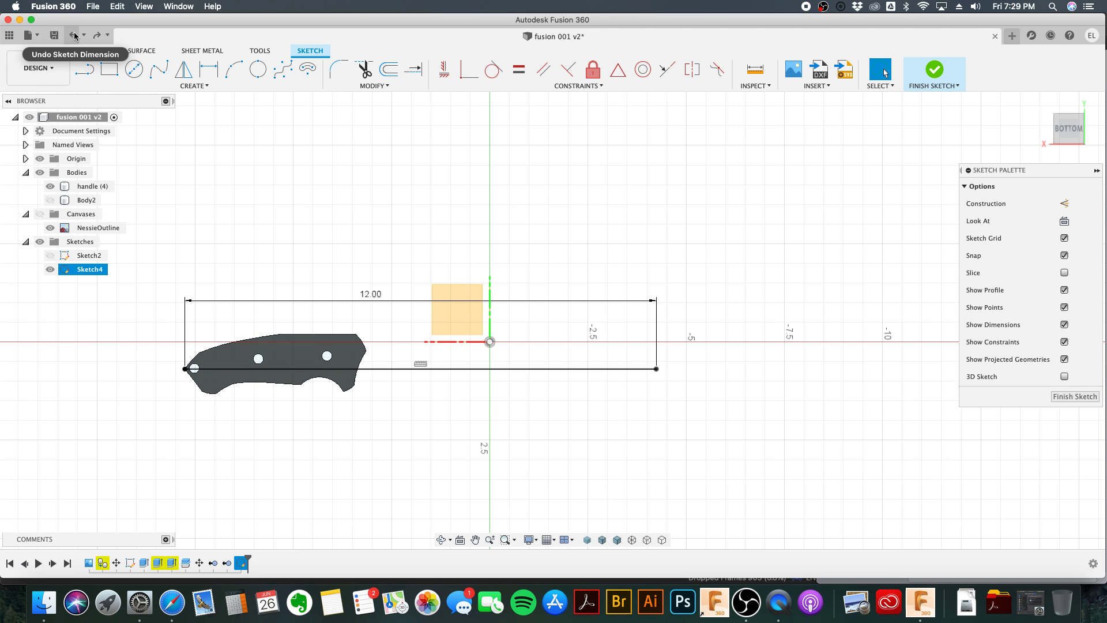
left_click(84, 70)
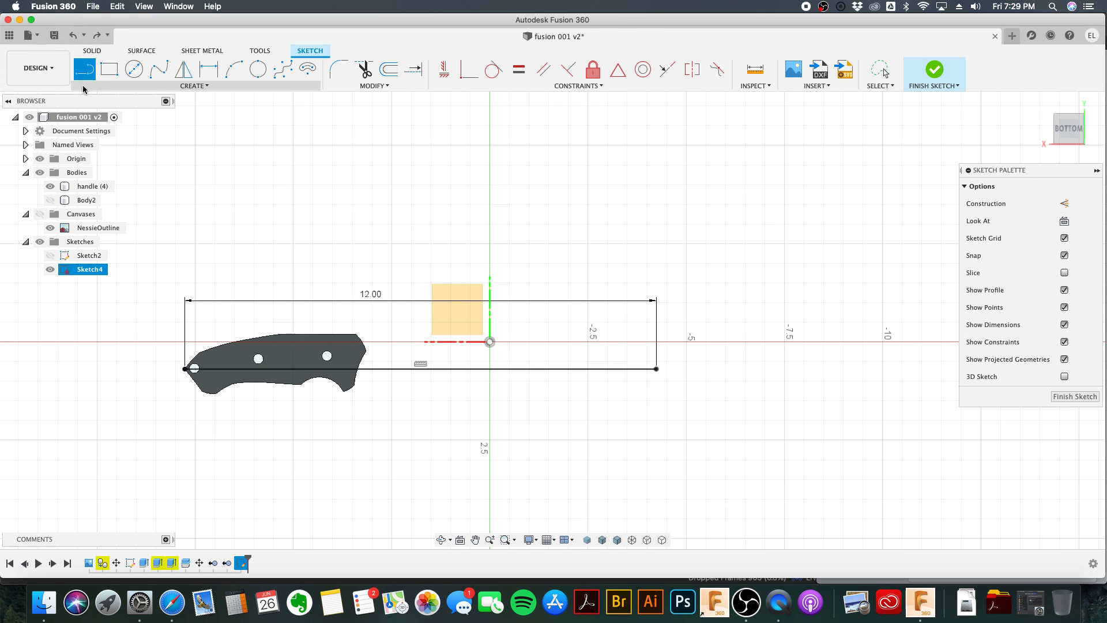
Step: Draw a 2 in vertical line at 90° from the handle's top endpoint
left_click(358, 334)
type("2")
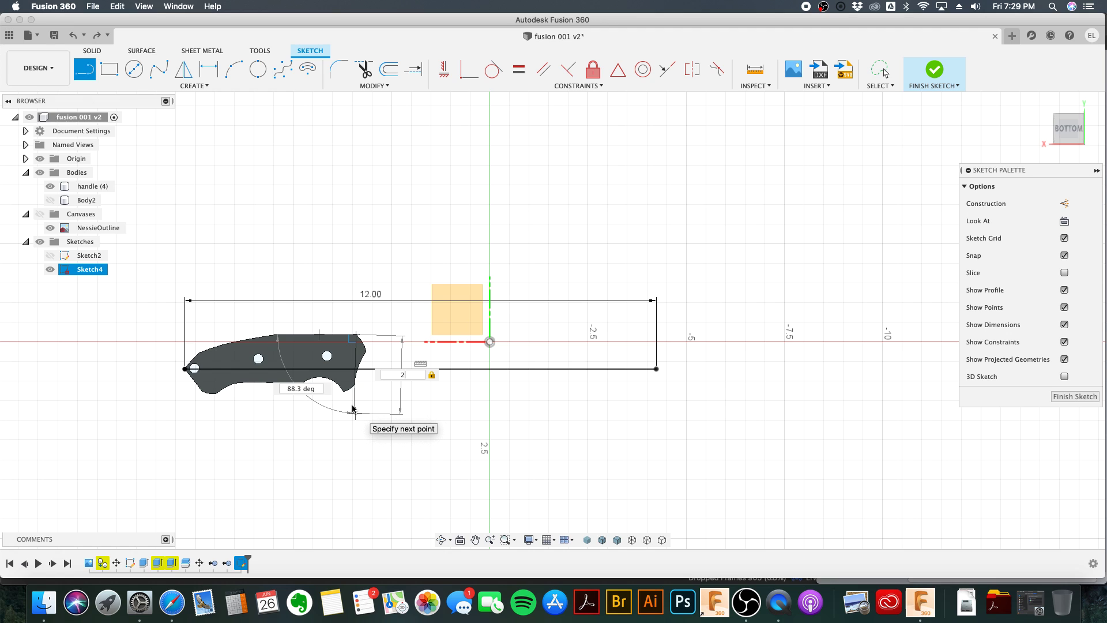
type("0")
key("Tab")
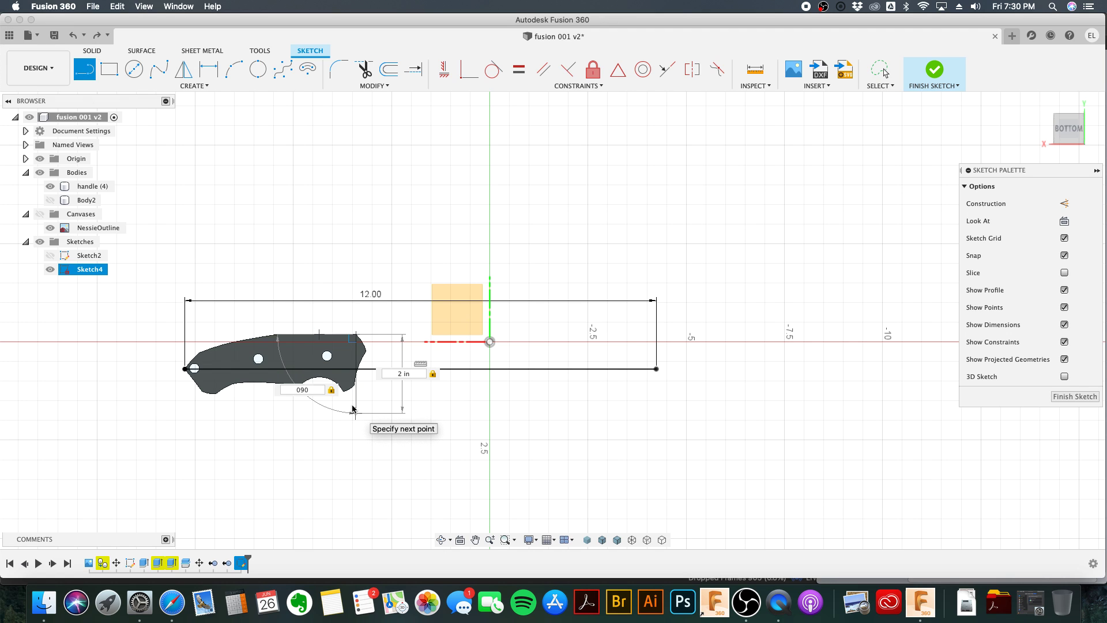
key("Return")
key("Escape")
scroll(512, 426, "up", 2)
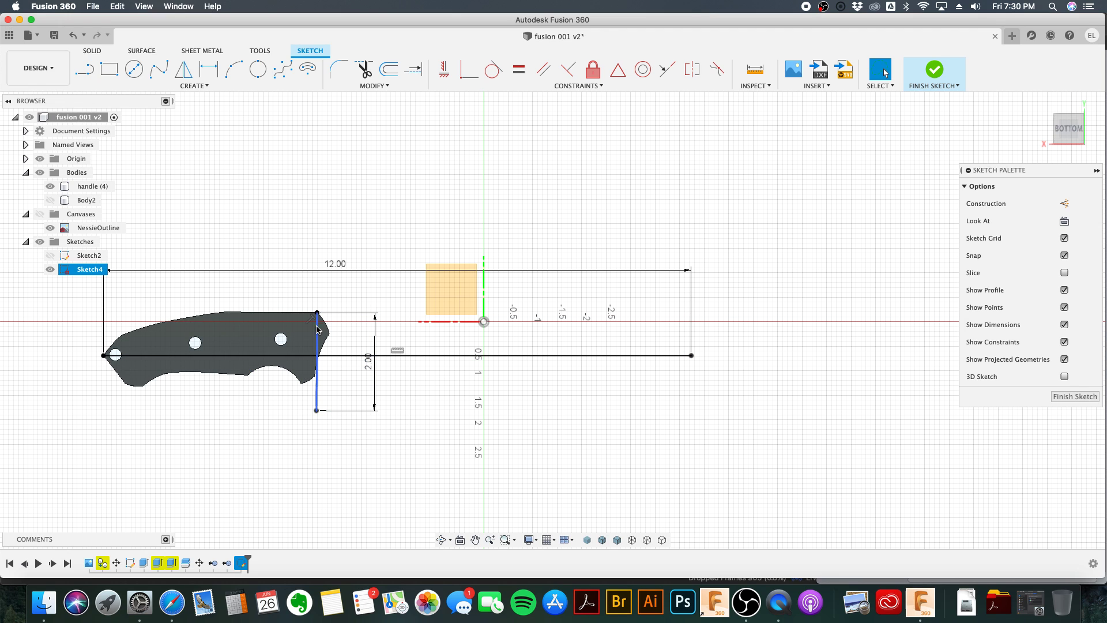
Step: Add a 0.125 in line segment from the knife's top corner
left_click(316, 313)
left_click(78, 62)
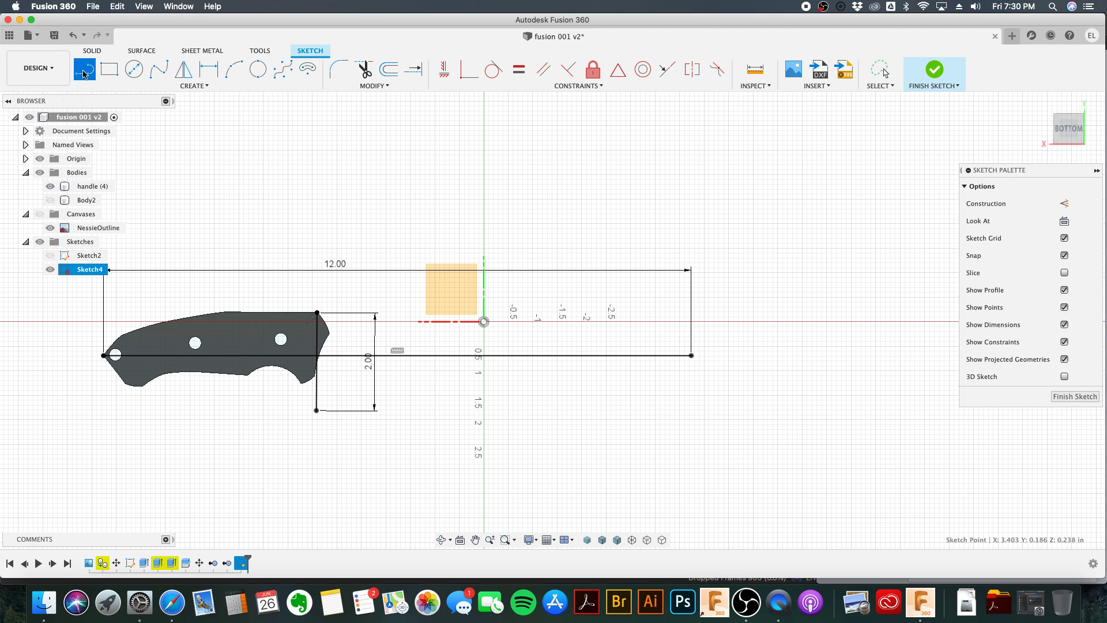
left_click(317, 314)
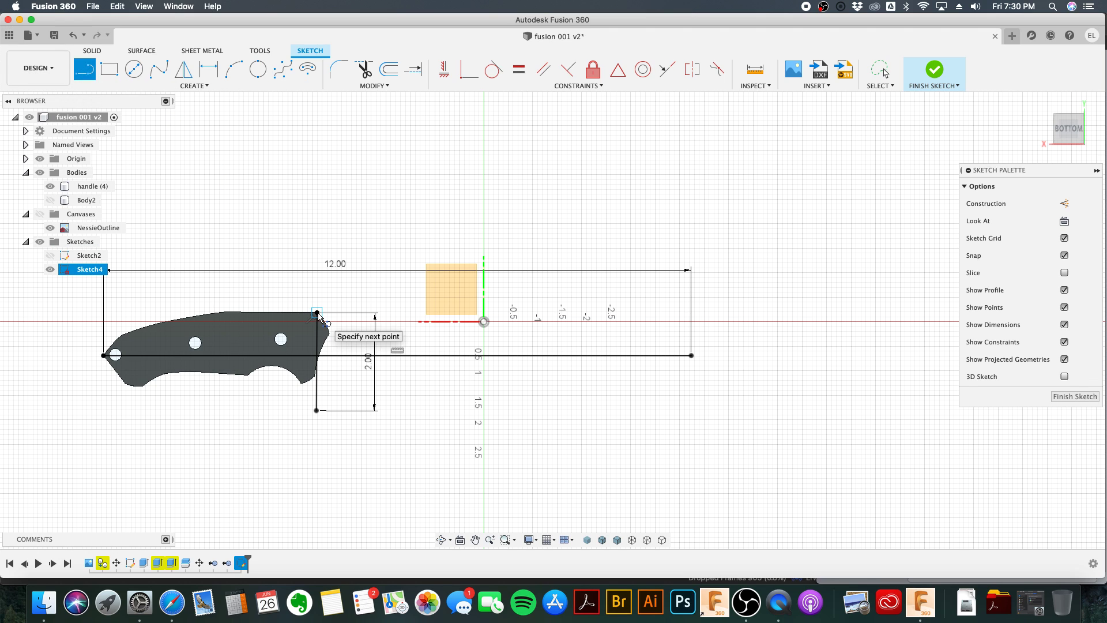
key("BackSpace")
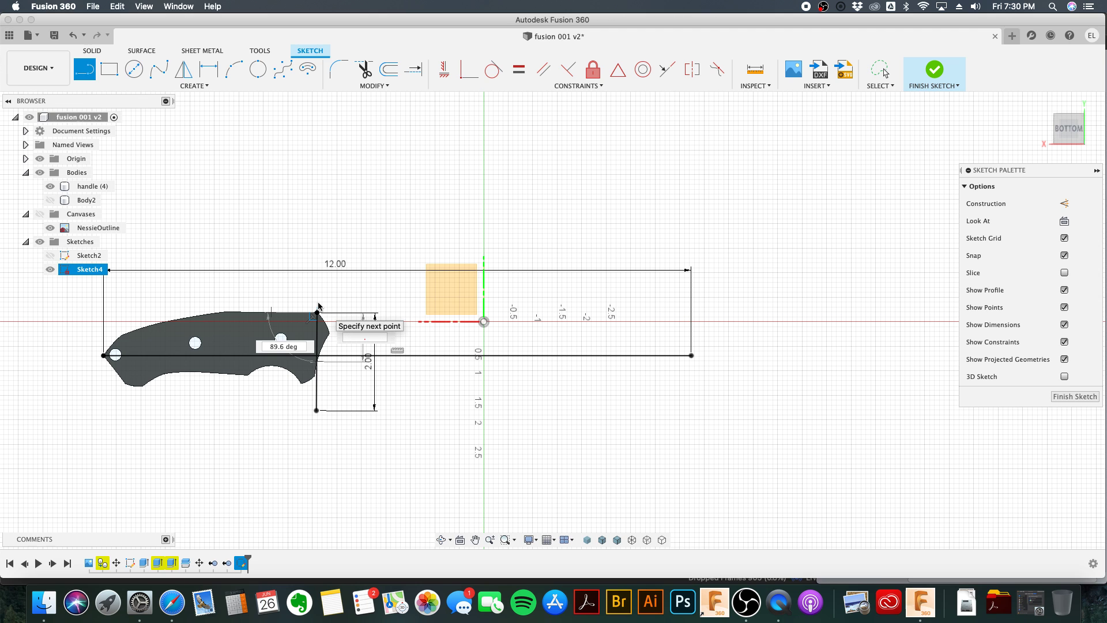
type(".125")
key("Tab")
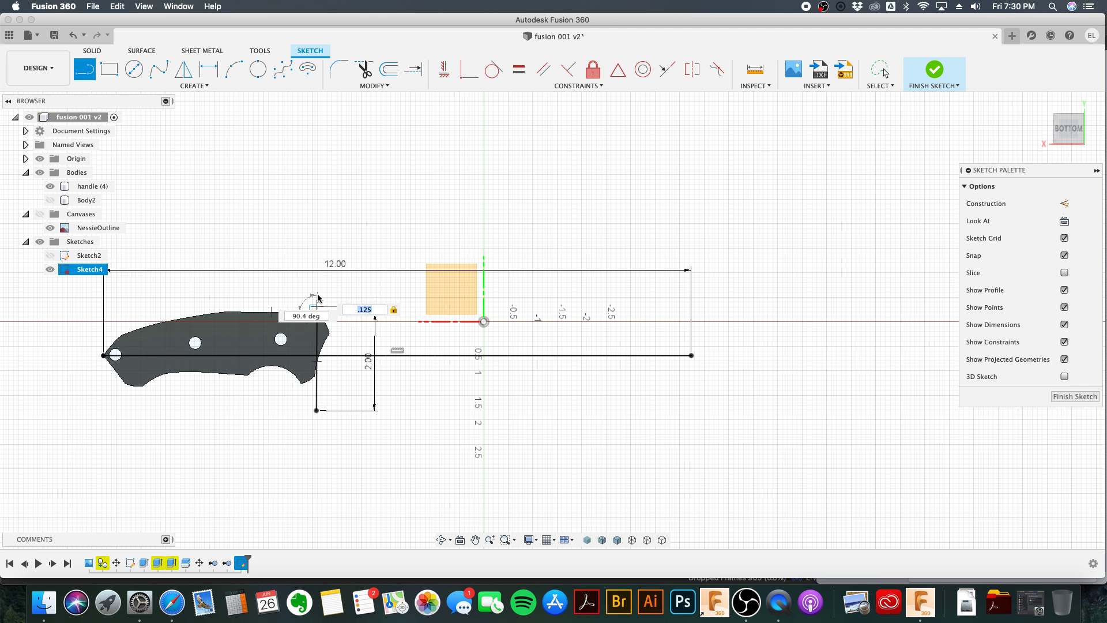
scroll(318, 307, "up", 5)
scroll(320, 314, "up", 1)
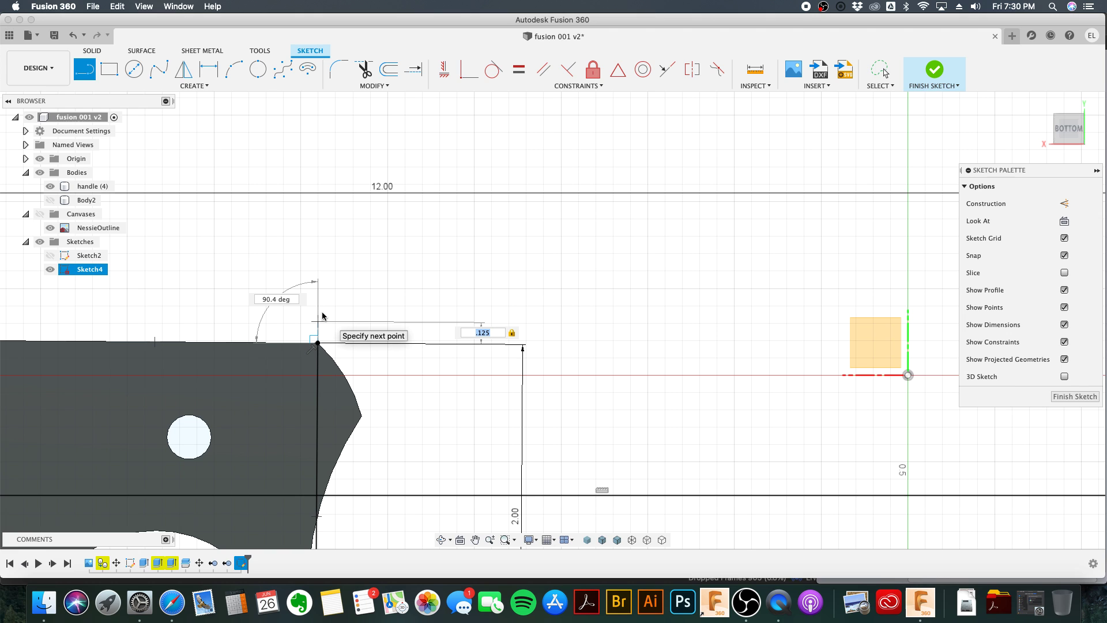
scroll(323, 316, "down", 10)
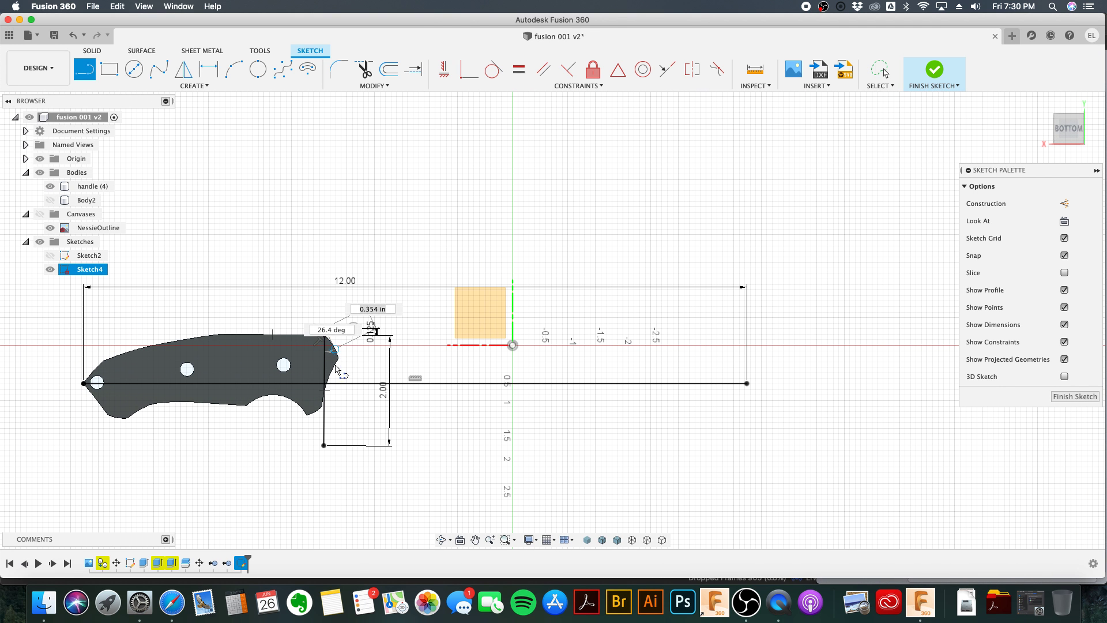
key("Escape")
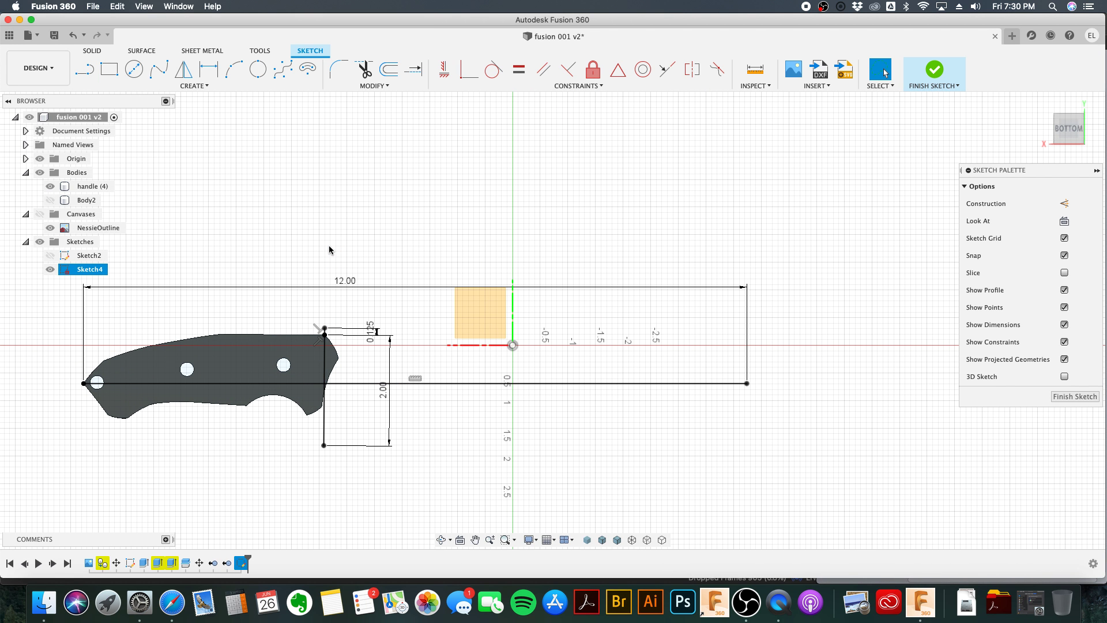
Step: Change the 2.00 line dimension to 2-.125, making it 1.875
double_click(381, 400)
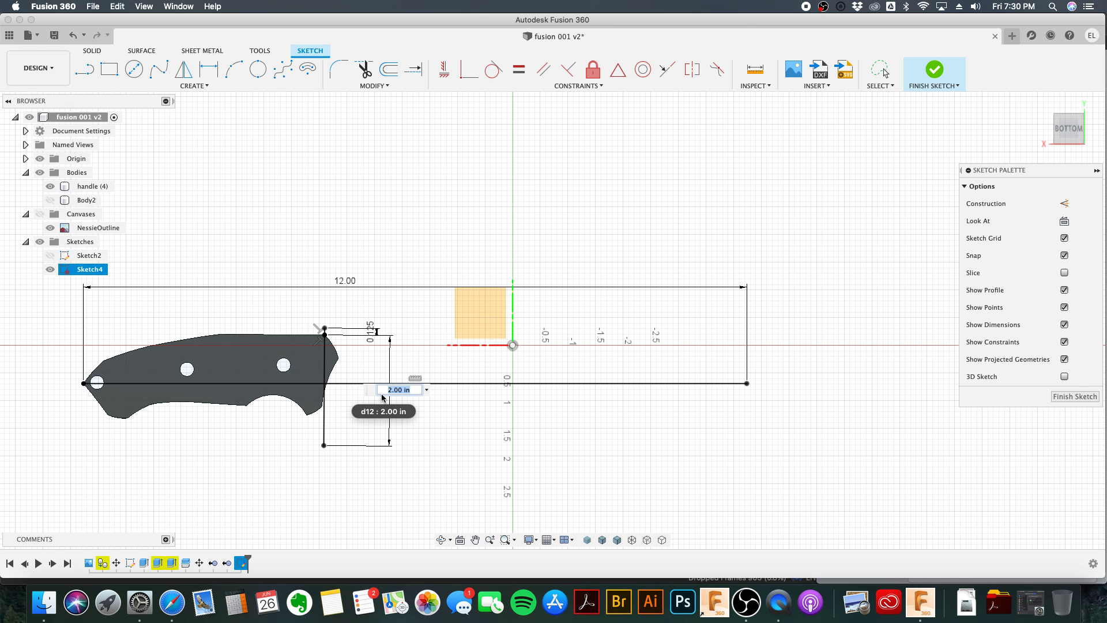
type("2-.125")
key("Return")
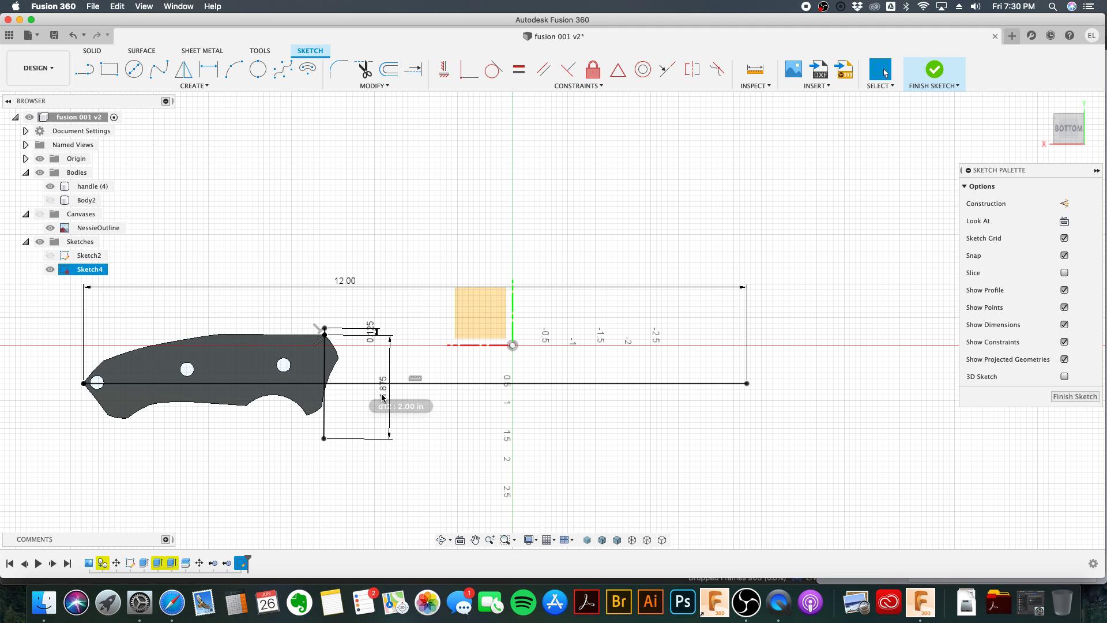
scroll(318, 340, "up", 3)
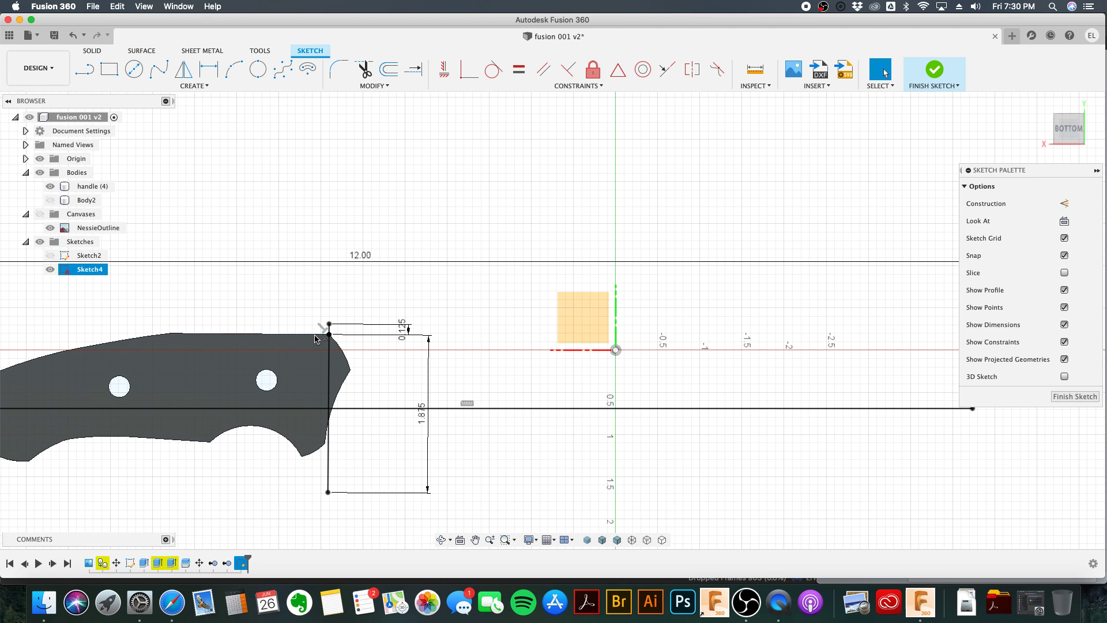
Step: Redraw the vertical line from the top endpoint down to the bottom point
left_click(86, 72)
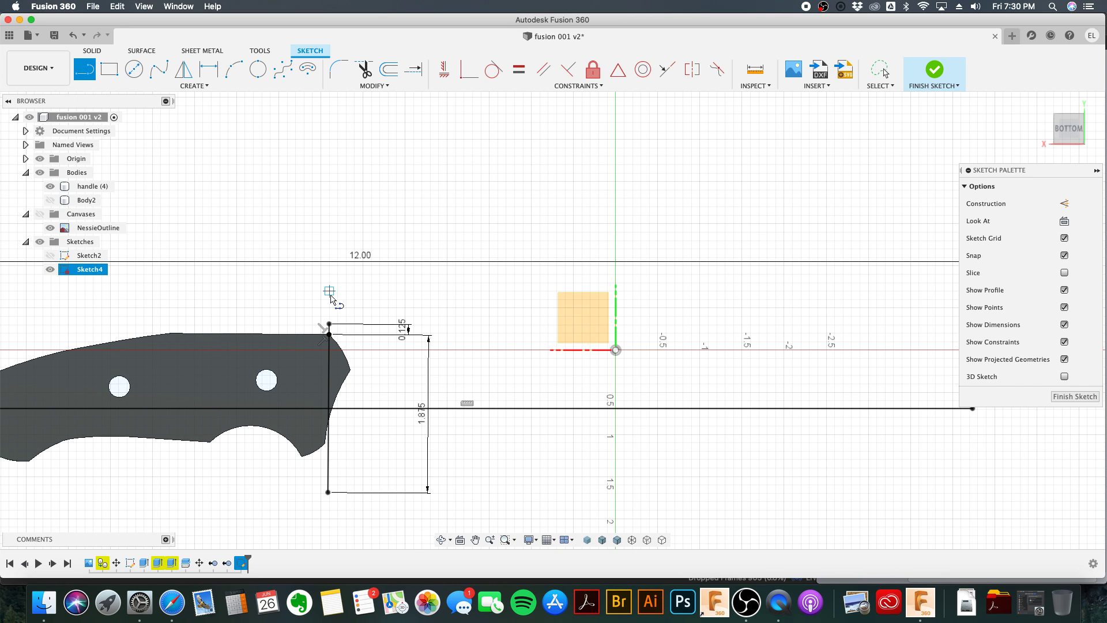
left_click(329, 324)
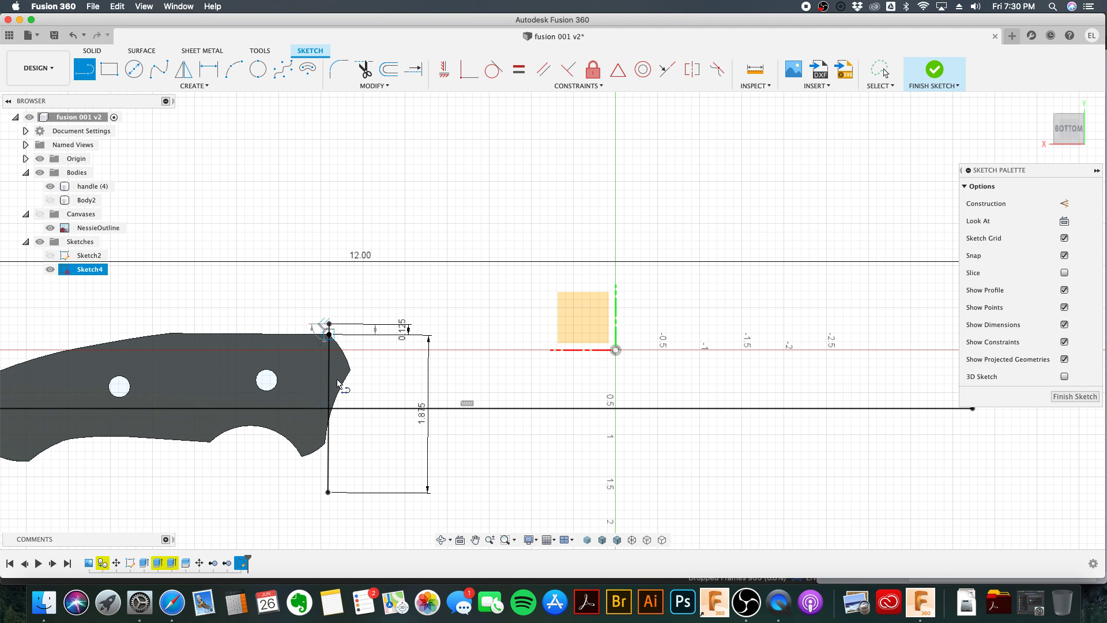
left_click(327, 492)
key("Escape")
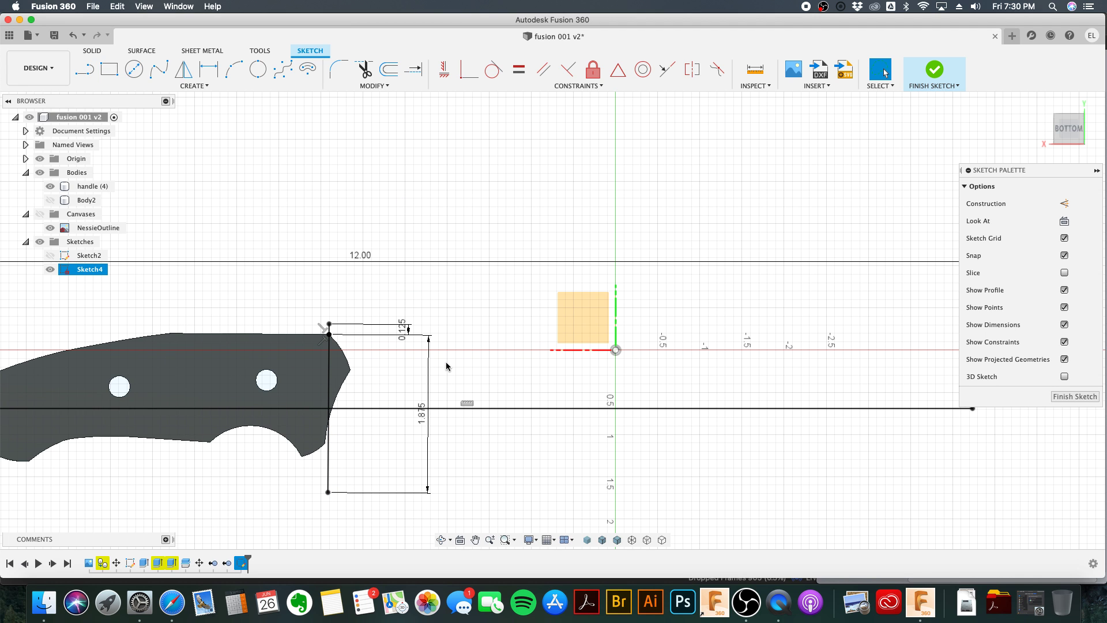
scroll(447, 366, "down", 3)
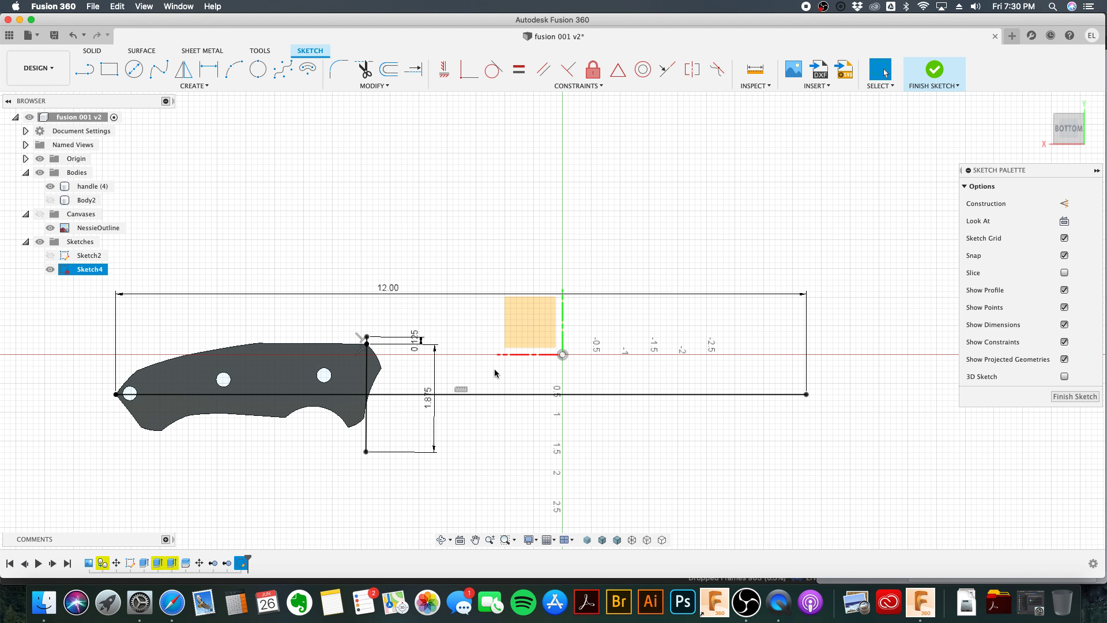
scroll(510, 372, "down", 2)
scroll(507, 369, "up", 3)
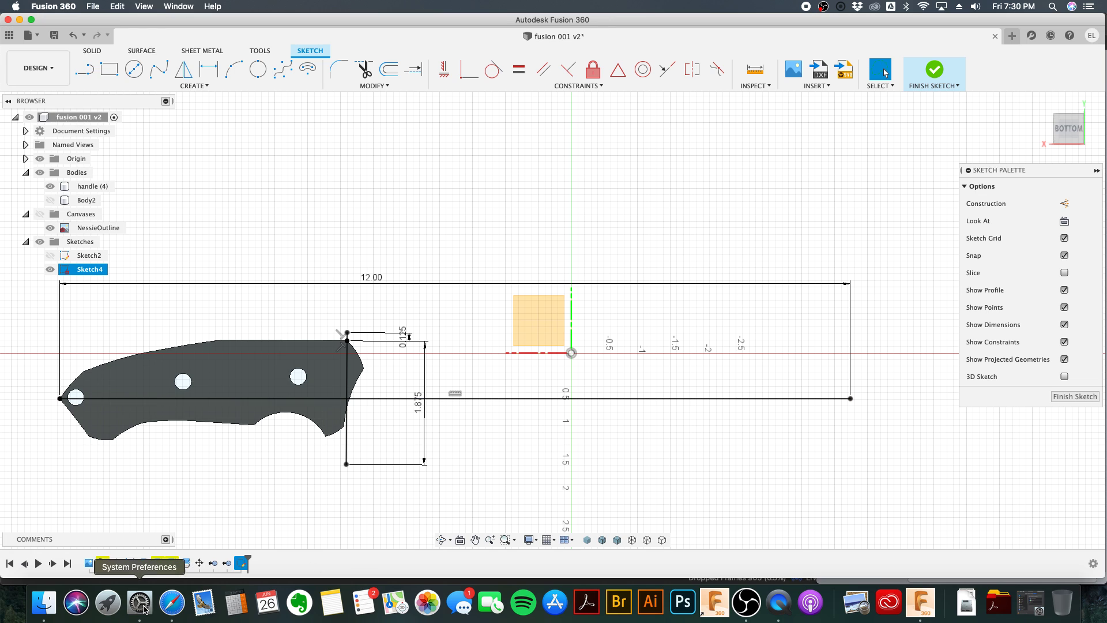
left_click(171, 606)
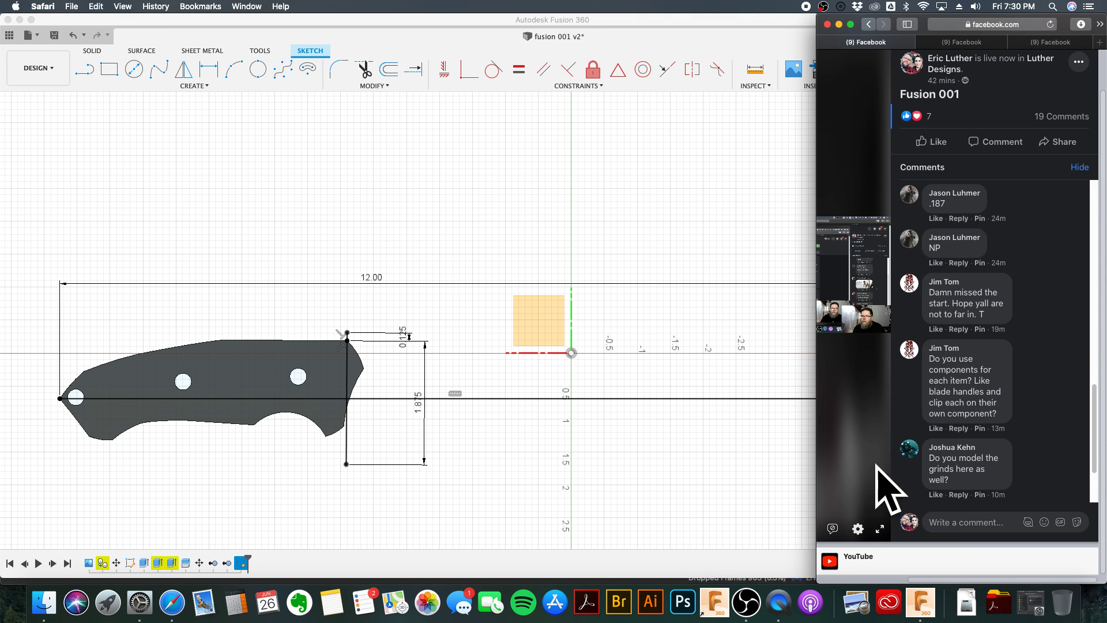
scroll(981, 452, "down", 3)
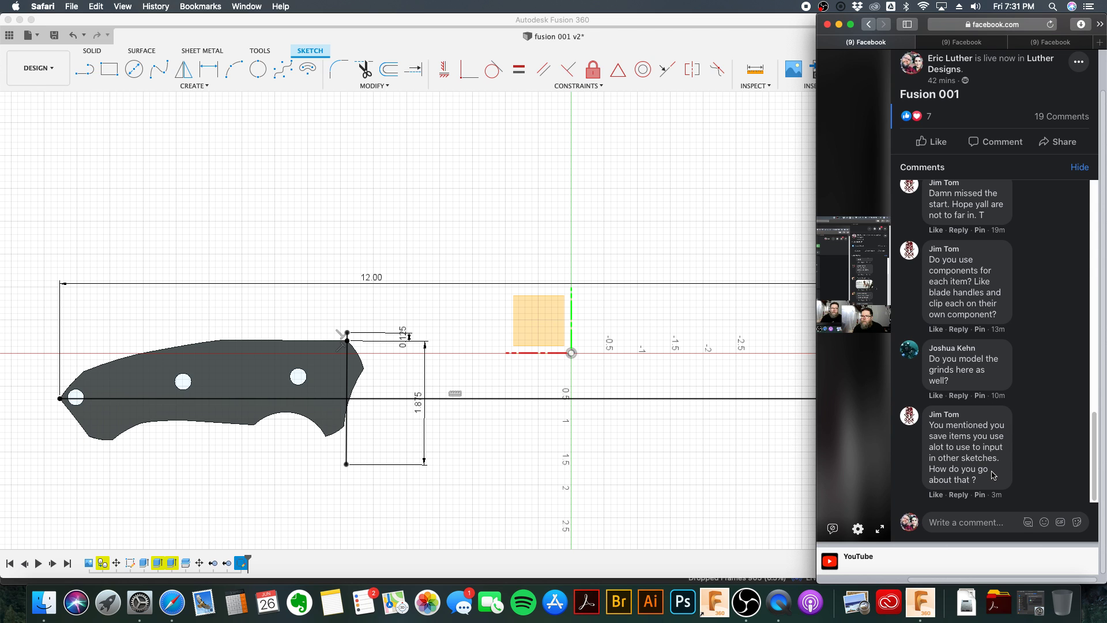
left_click(713, 459)
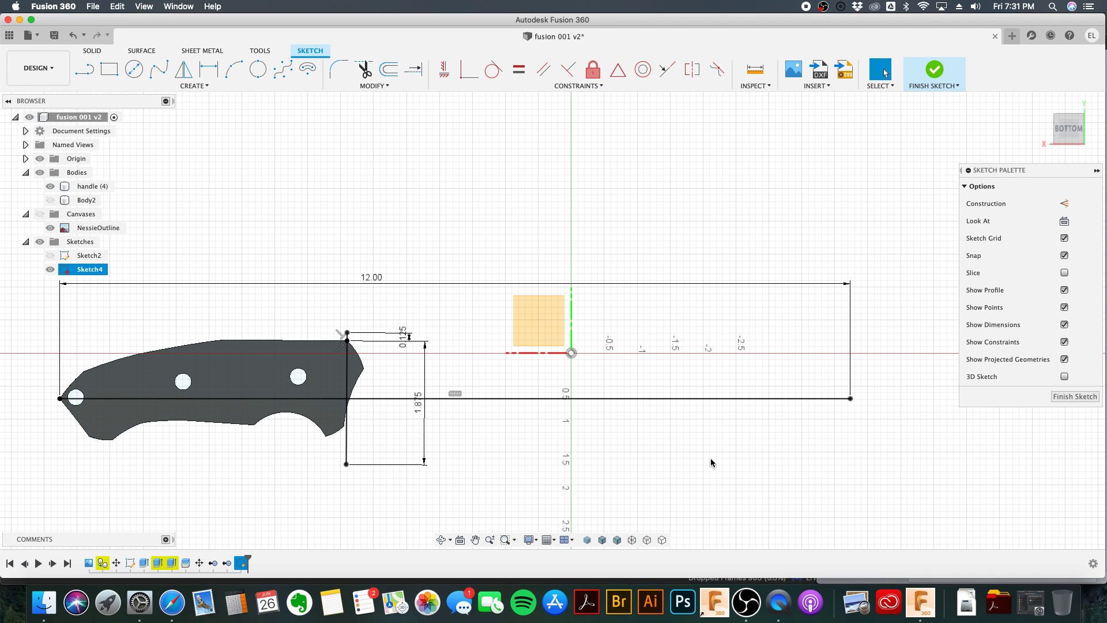
Step: Finish Sketch4 and paste a copy of the handle (4) body
scroll(266, 295, "down", 3)
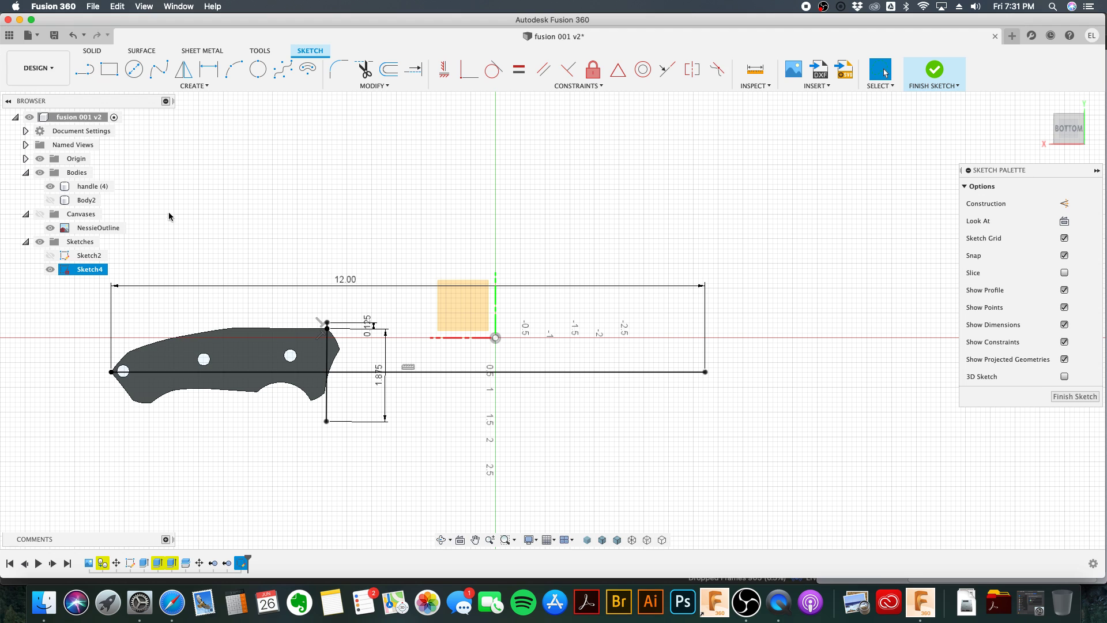
left_click(928, 82)
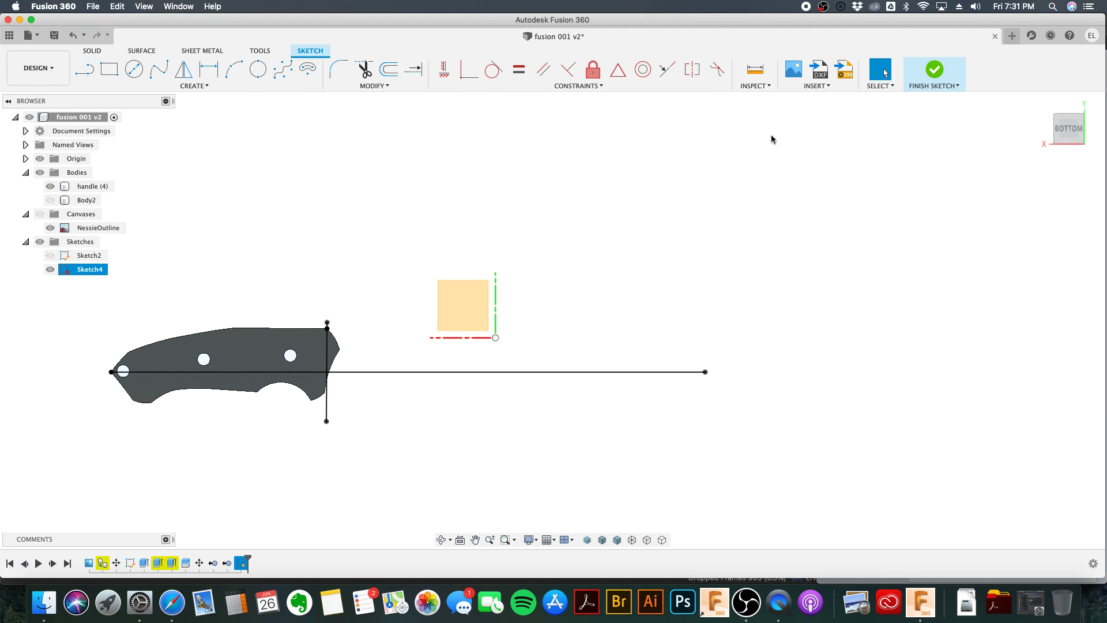
left_click(86, 186)
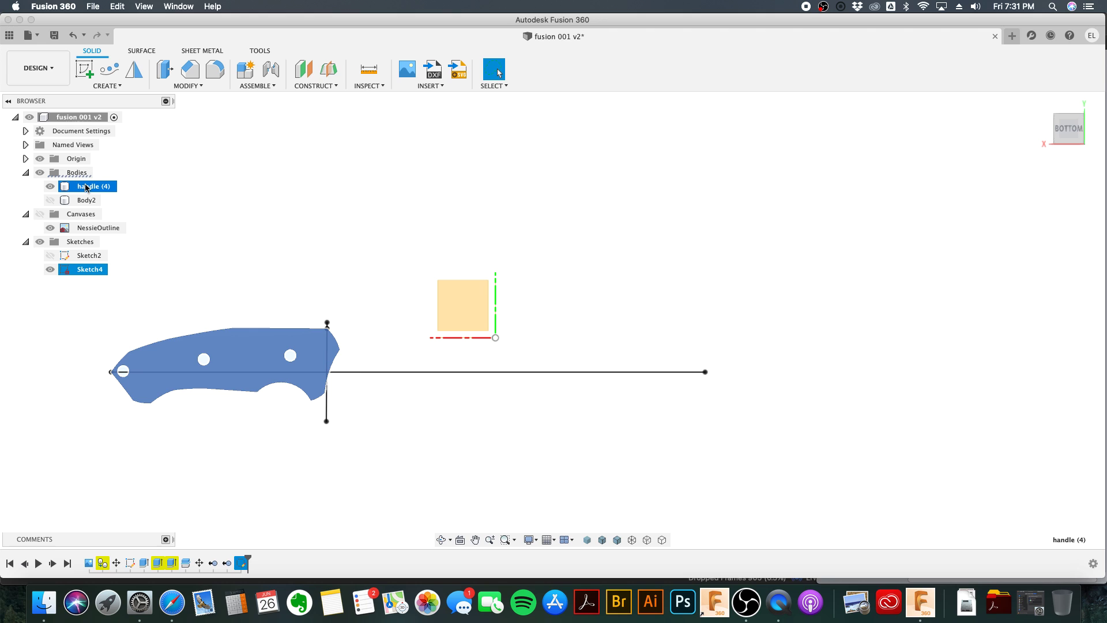
key("ctrl+v")
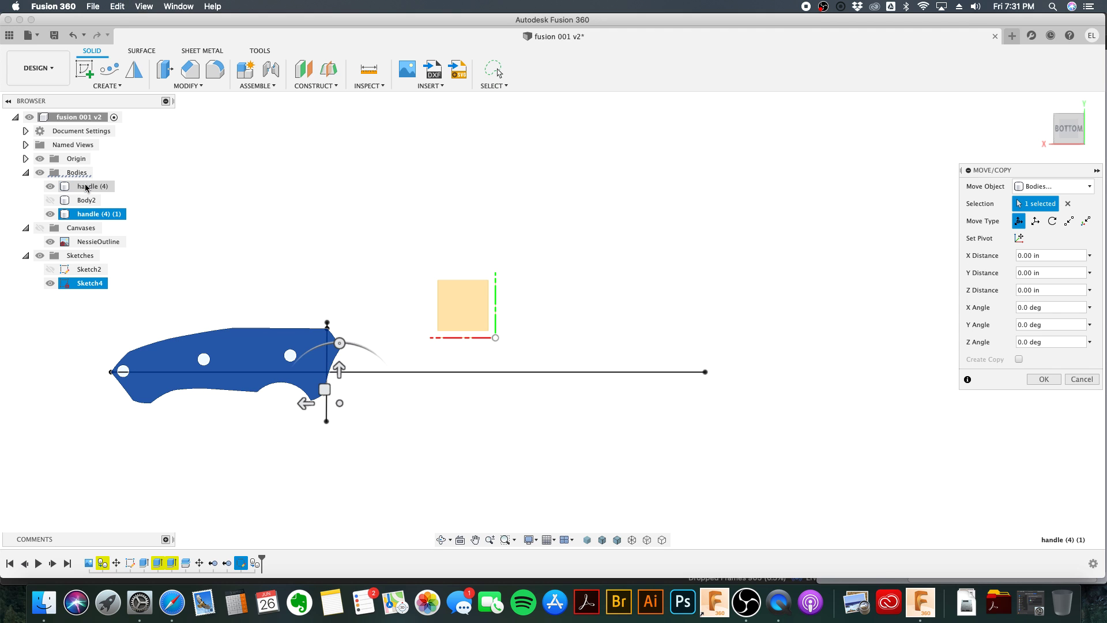
left_click(1042, 379)
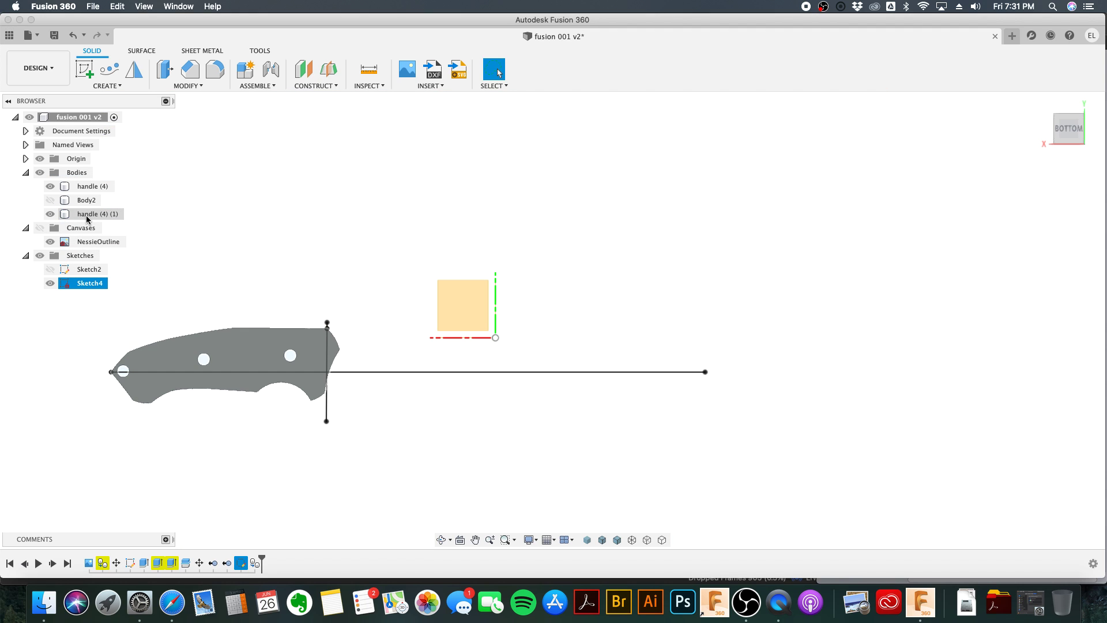
Step: Convert the copied handle (4) (1) body into the component handle (4) (1):1
left_click(88, 215)
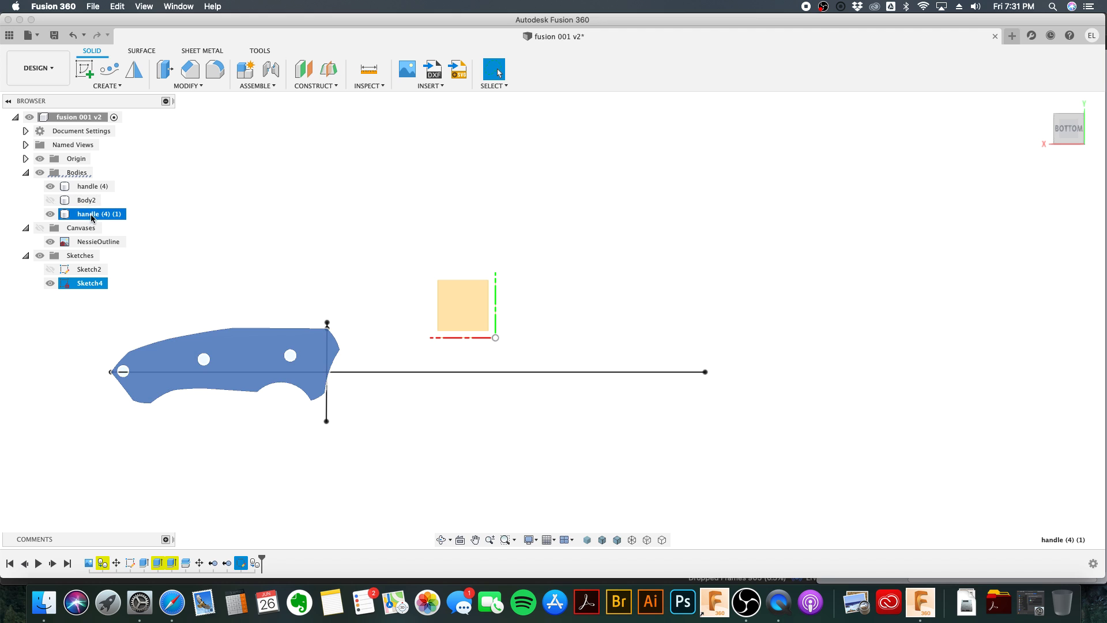
right_click(88, 215)
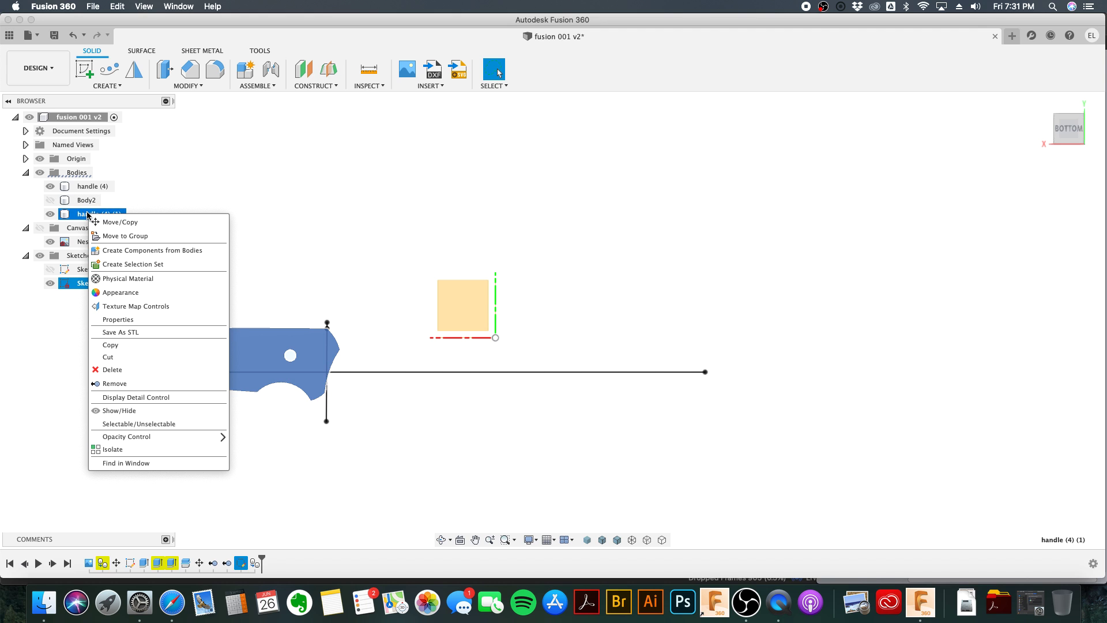
left_click(123, 254)
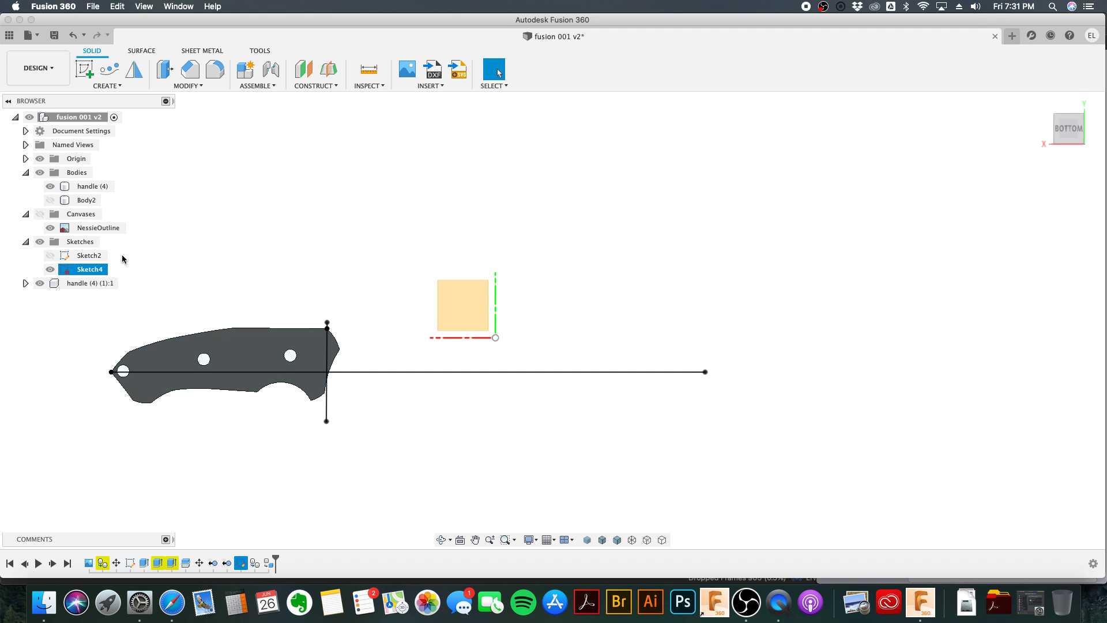
left_click(90, 284)
Step: Start an export of the component, untick Save to my computer, and cancel it
right_click(89, 284)
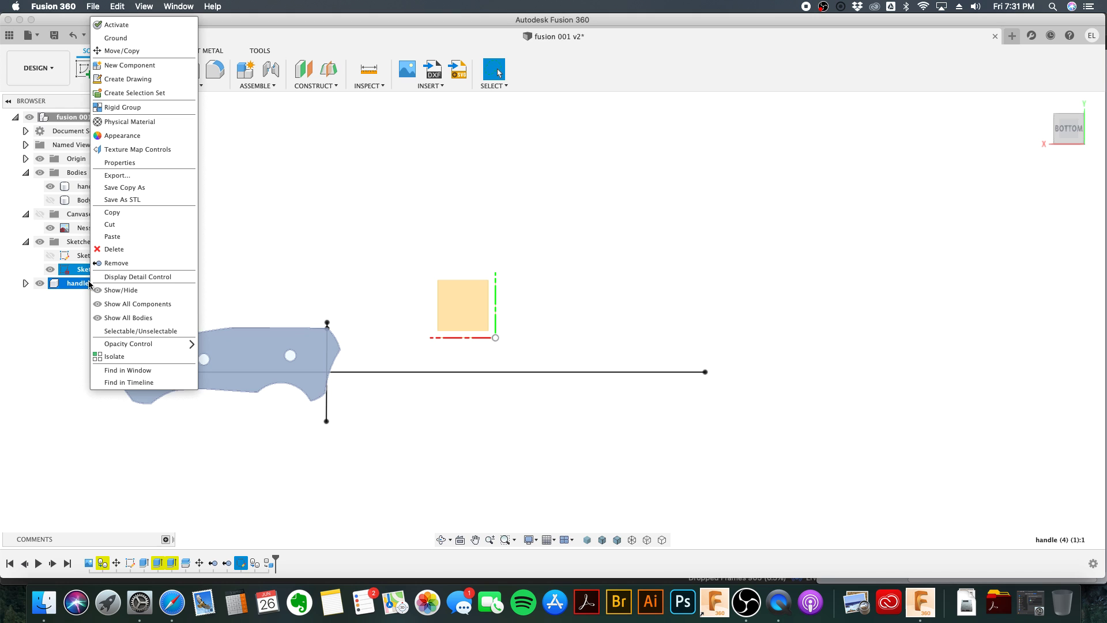
left_click(115, 175)
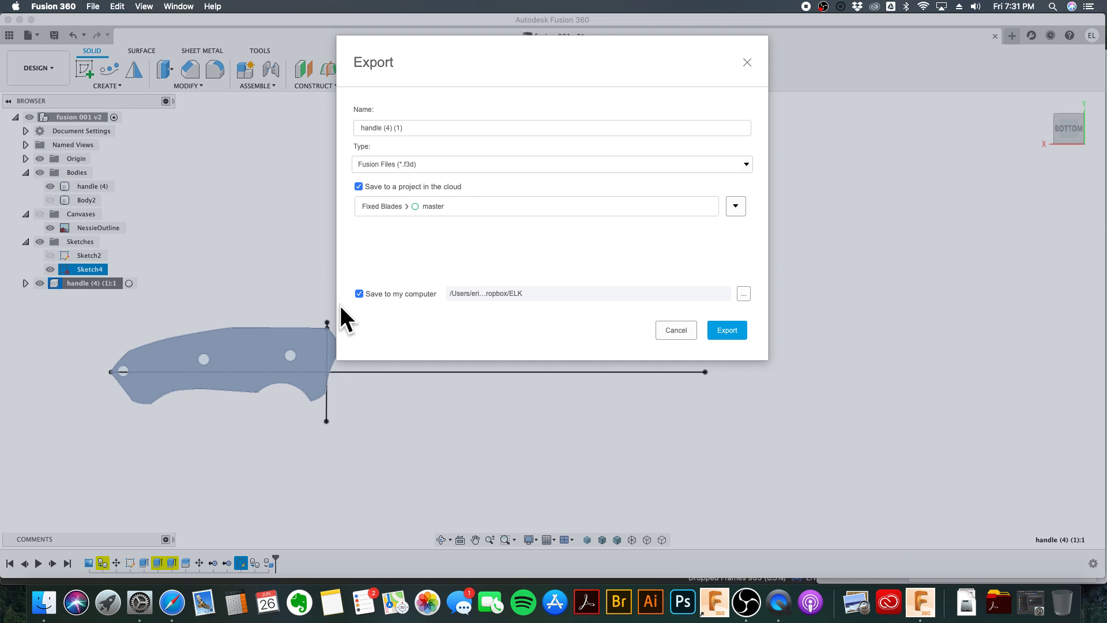
left_click(359, 294)
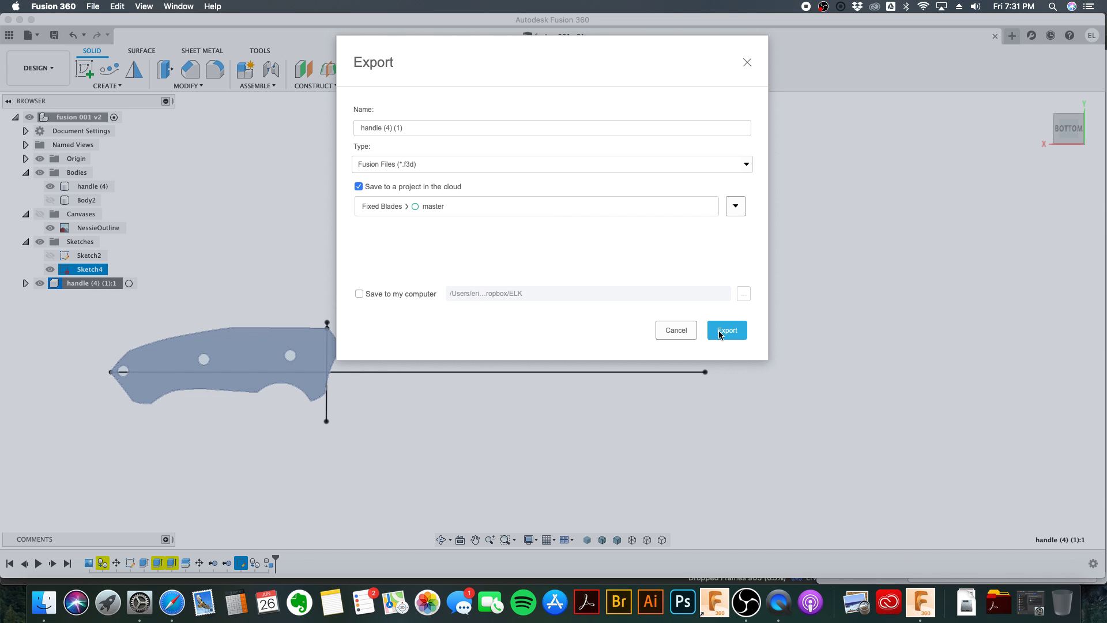
left_click(682, 330)
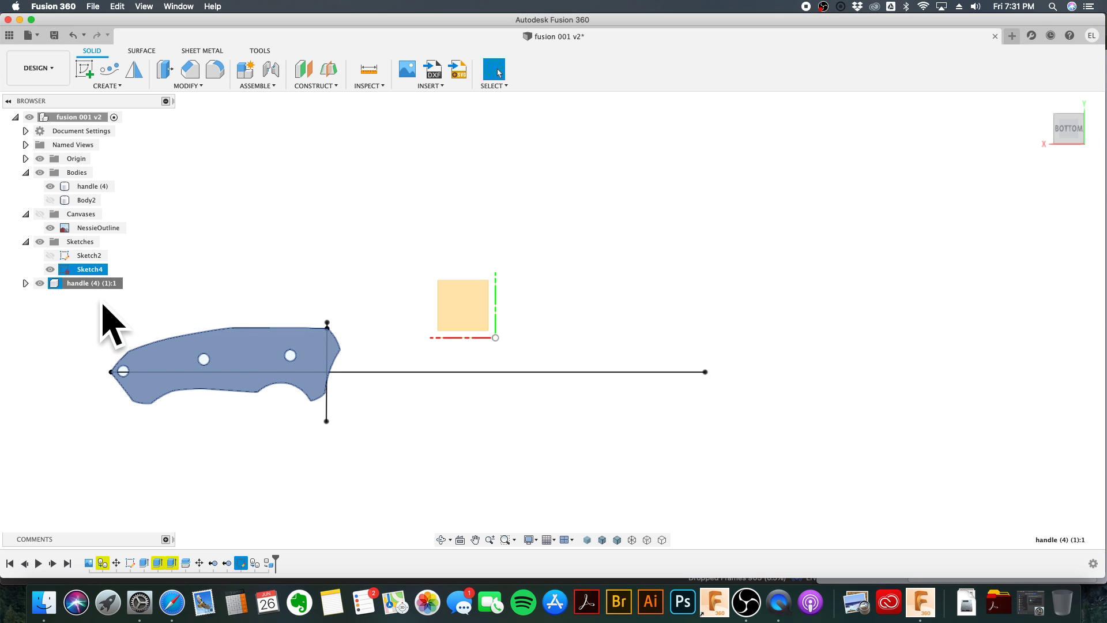
Step: Remove the handle (4) (1):1 component and select the remaining handle (4) body
right_click(91, 285)
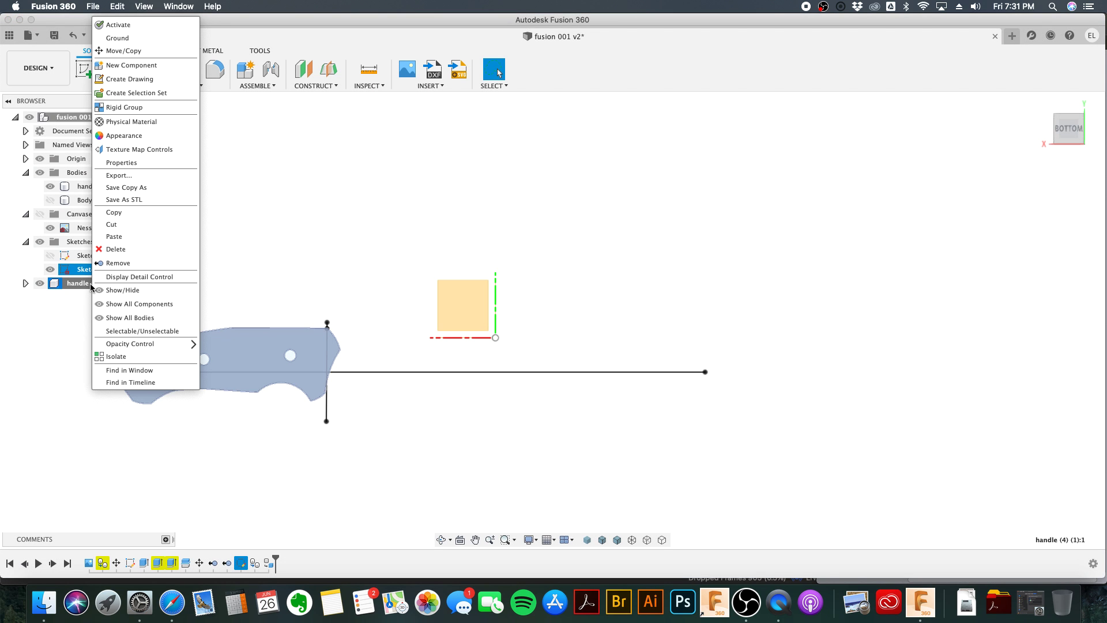
left_click(119, 267)
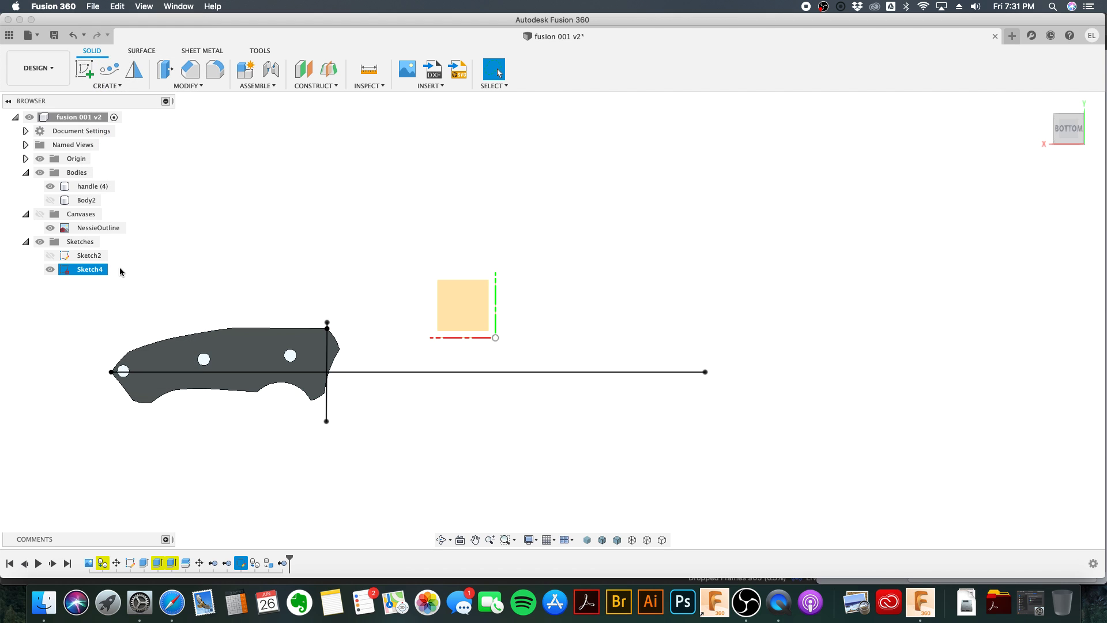
left_click(98, 187)
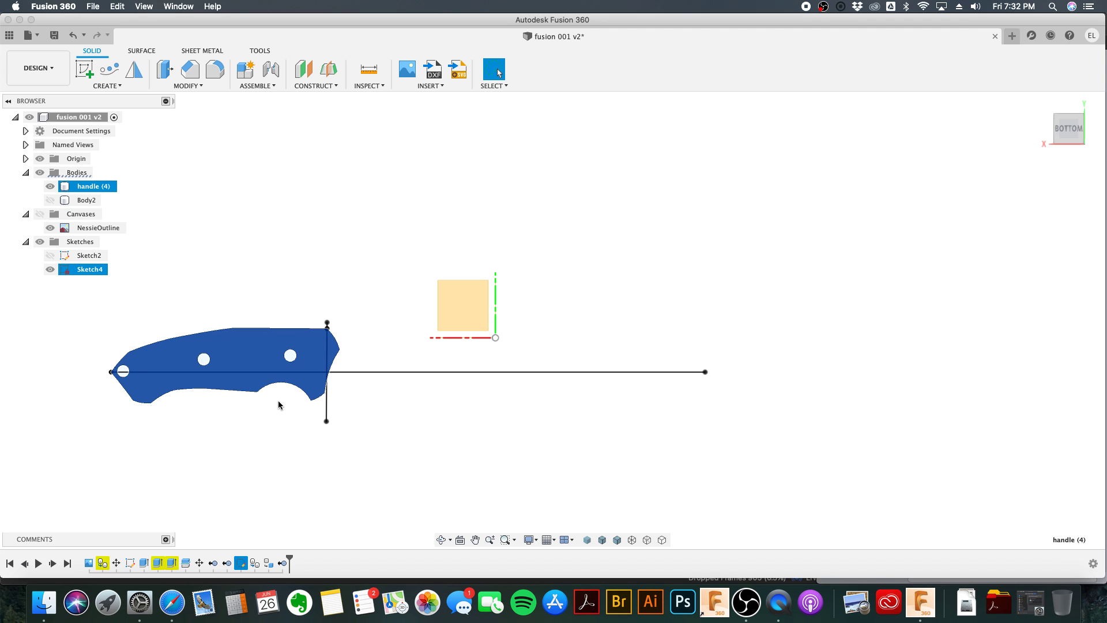
scroll(310, 404, "up", 1)
scroll(310, 403, "up", 1)
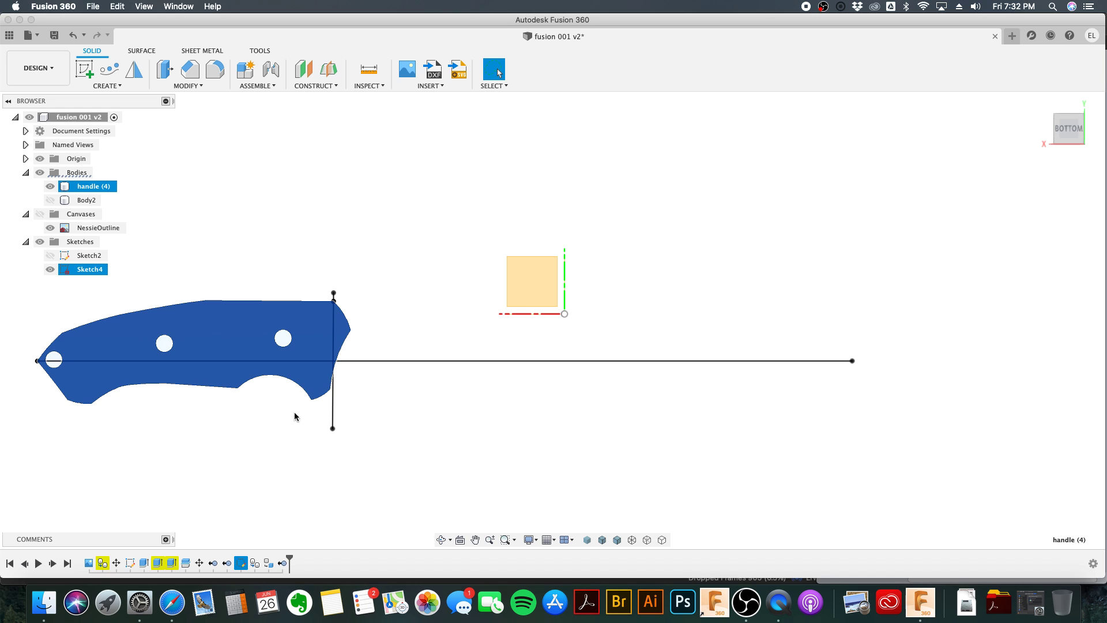
scroll(295, 413, "up", 1)
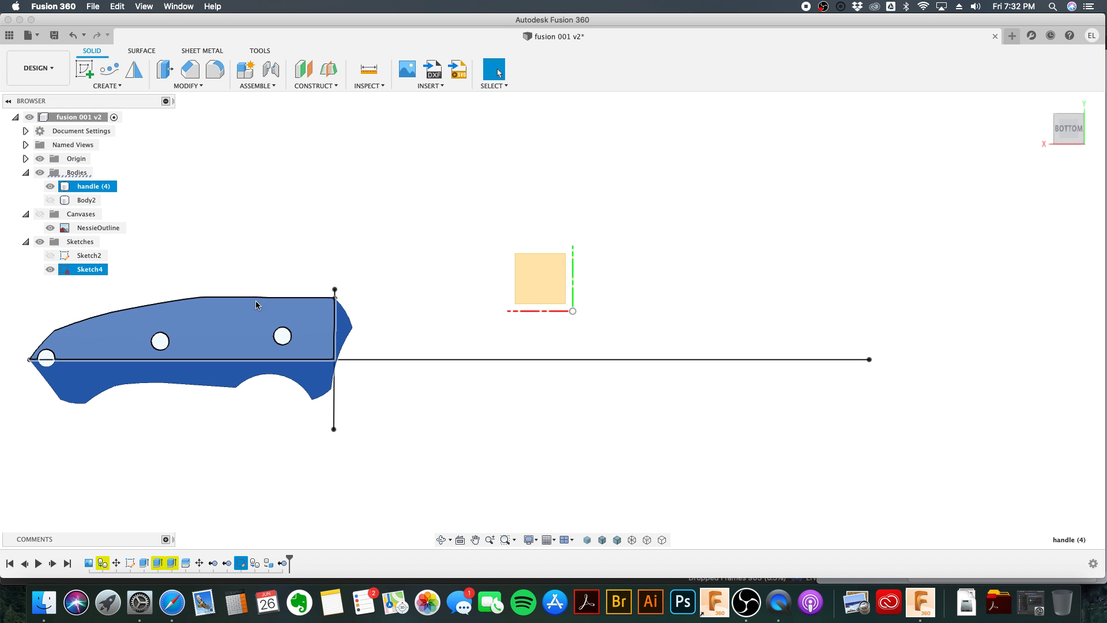
right_click(322, 365)
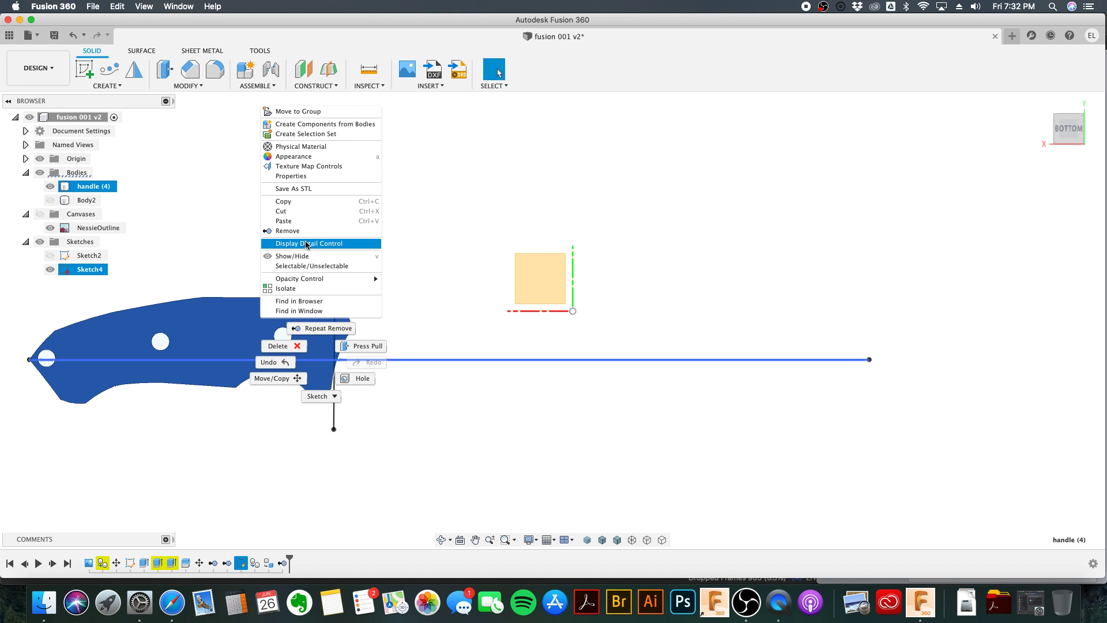
left_click(138, 207)
right_click(91, 270)
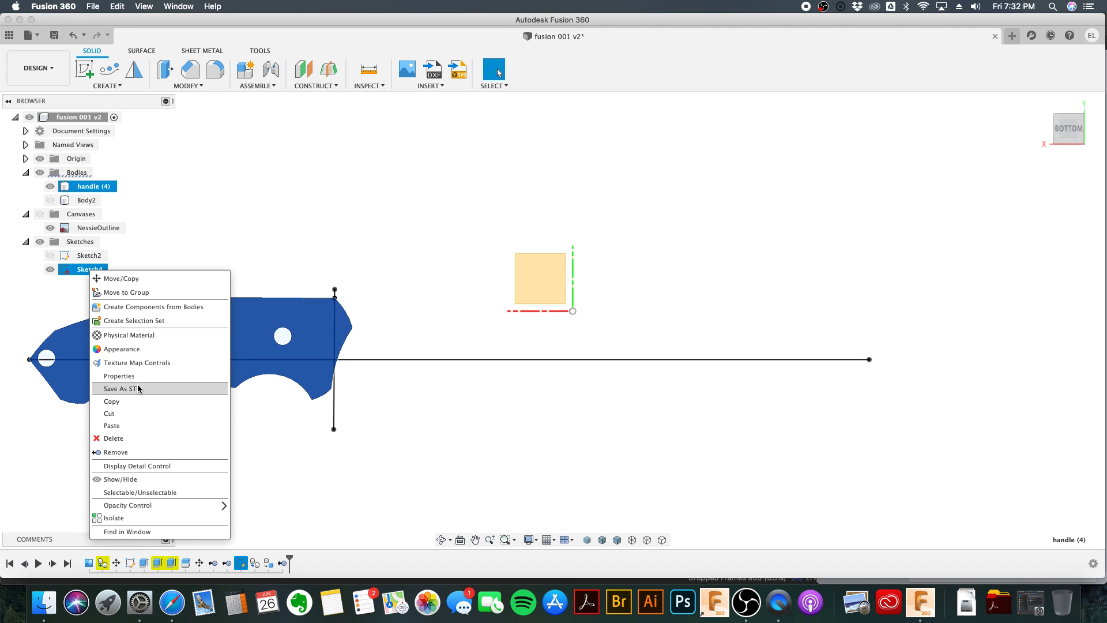
left_click(70, 275)
left_click(66, 271)
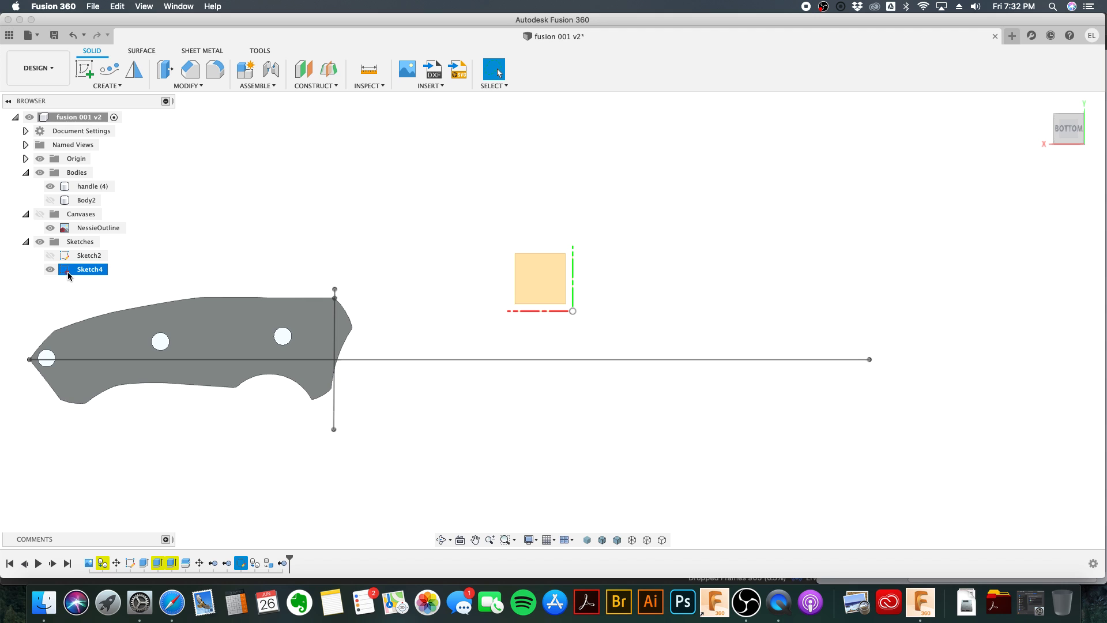
right_click(68, 271)
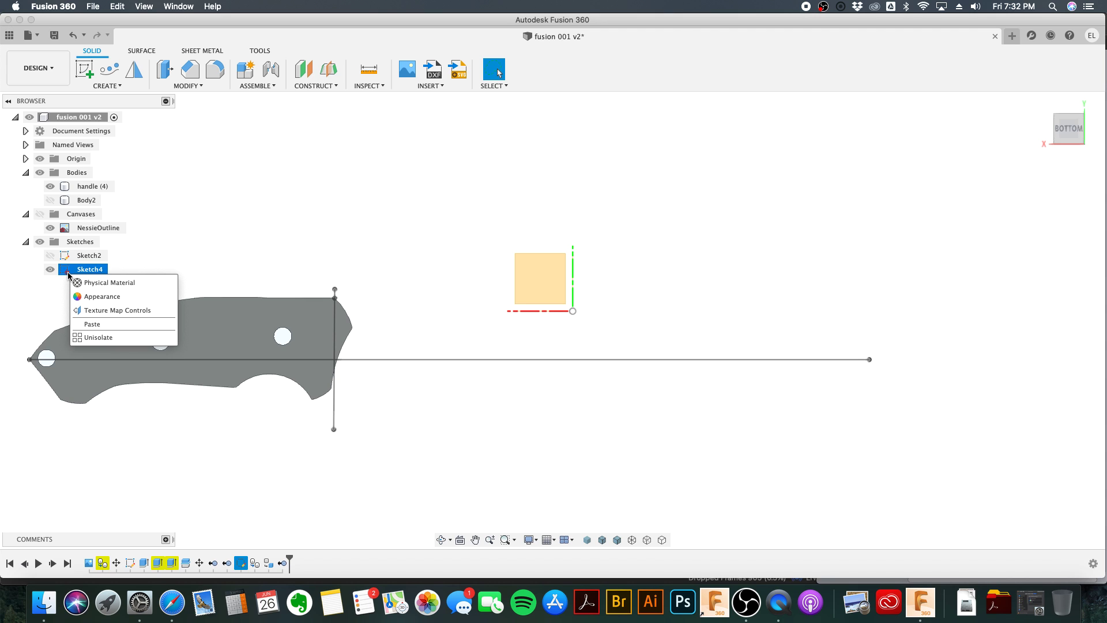
left_click(98, 271)
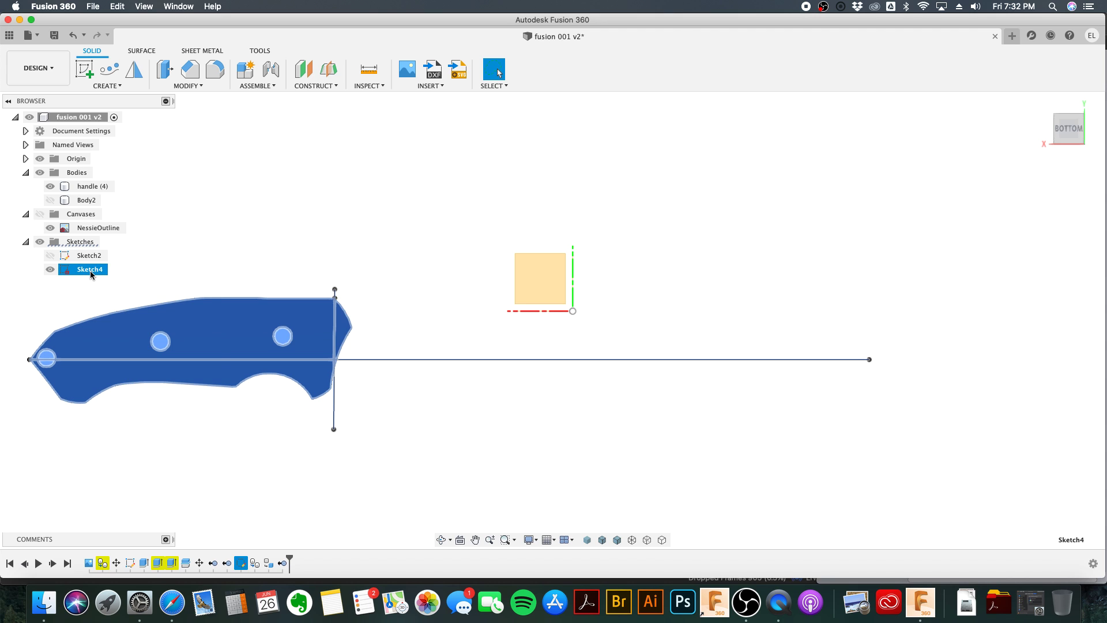
right_click(90, 271)
left_click(118, 309)
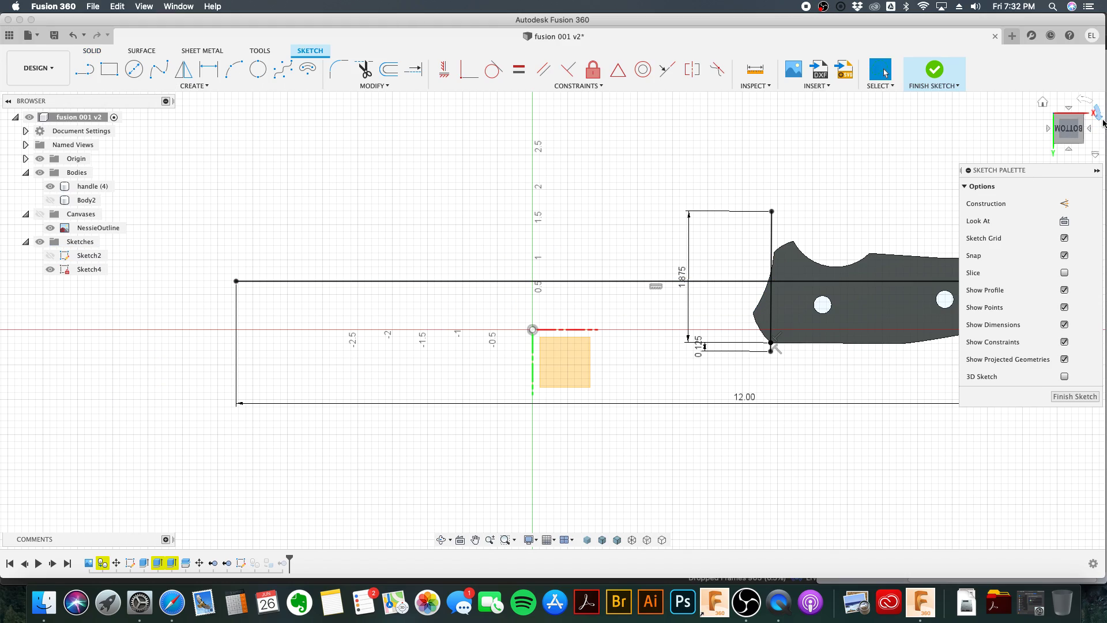
Step: Turn the view to the knife and trace the finger notch with a 0.684 in 3-point arc
left_click(1099, 118)
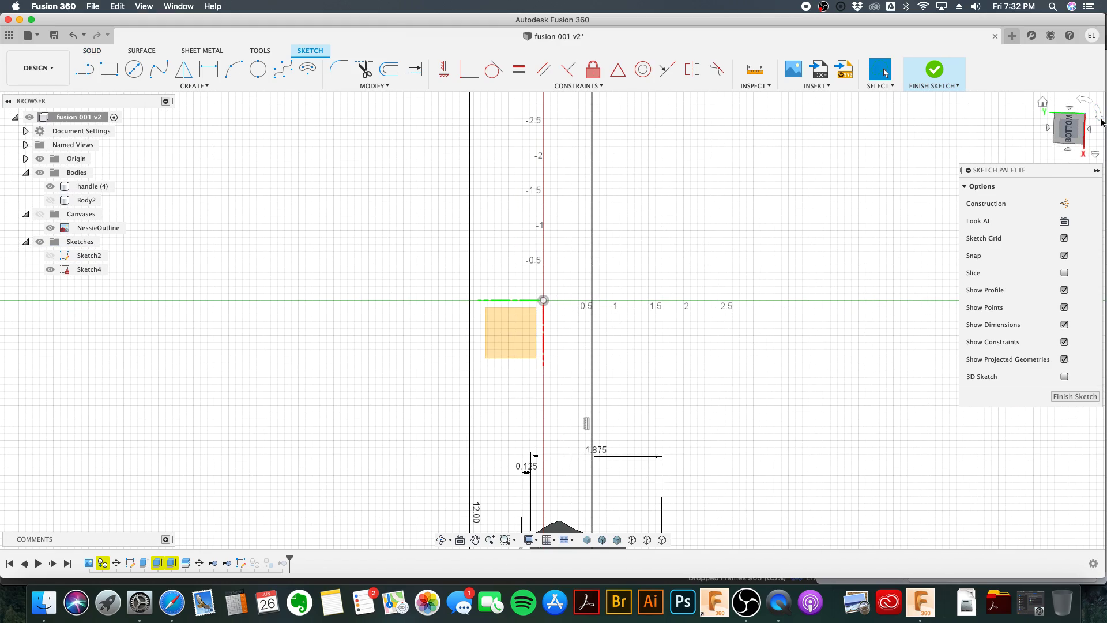
left_click(1099, 117)
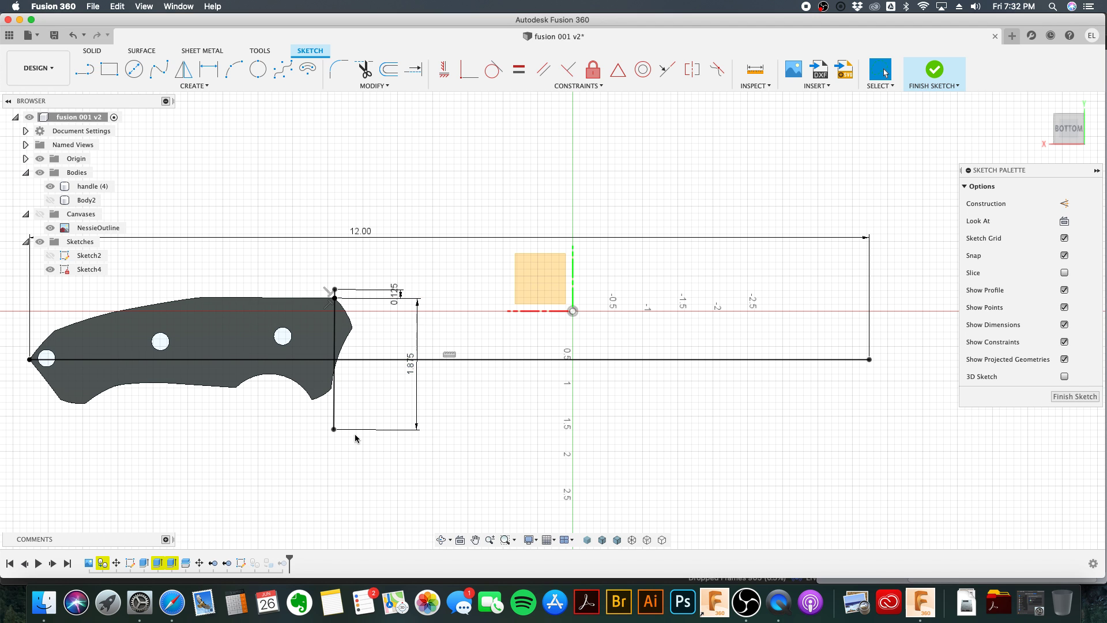
scroll(333, 437, "up", 3)
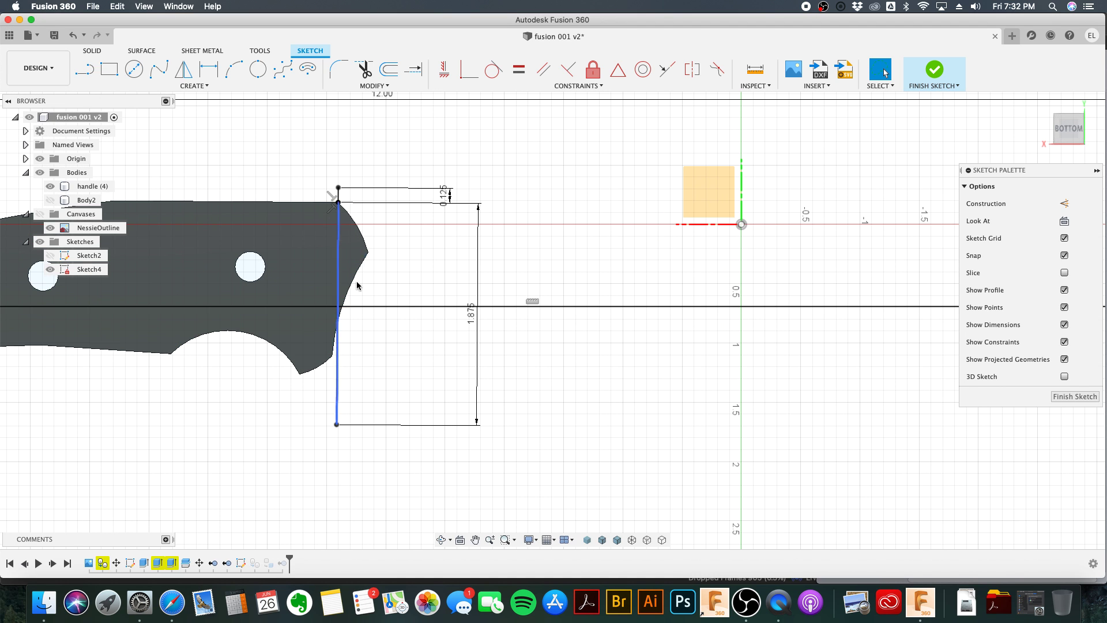
left_click(231, 70)
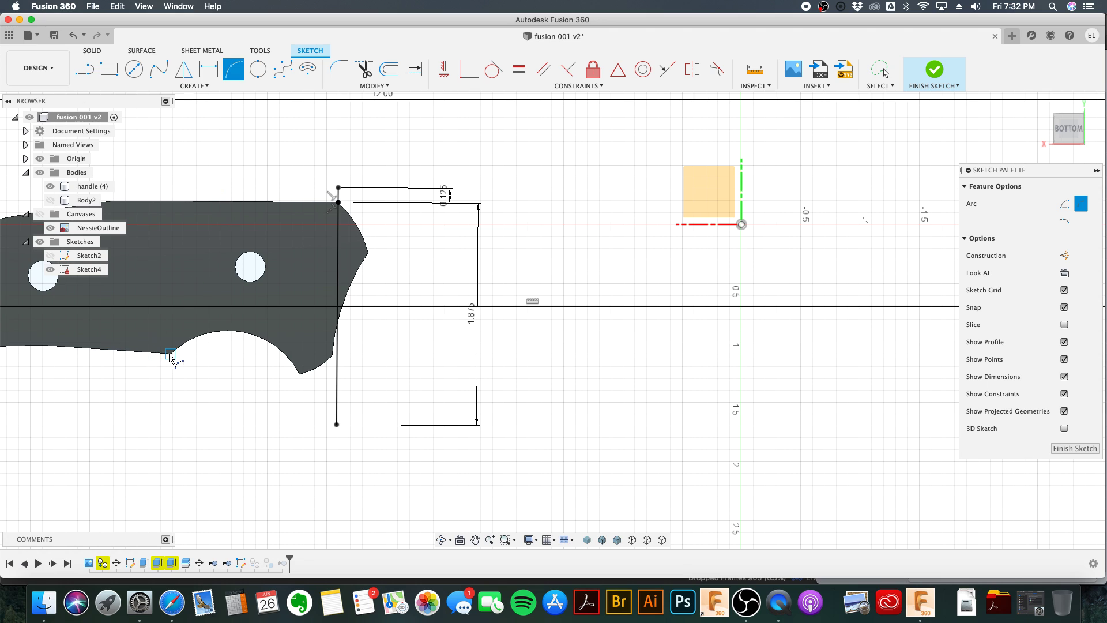
left_click(171, 354)
left_click(299, 374)
left_click(258, 340)
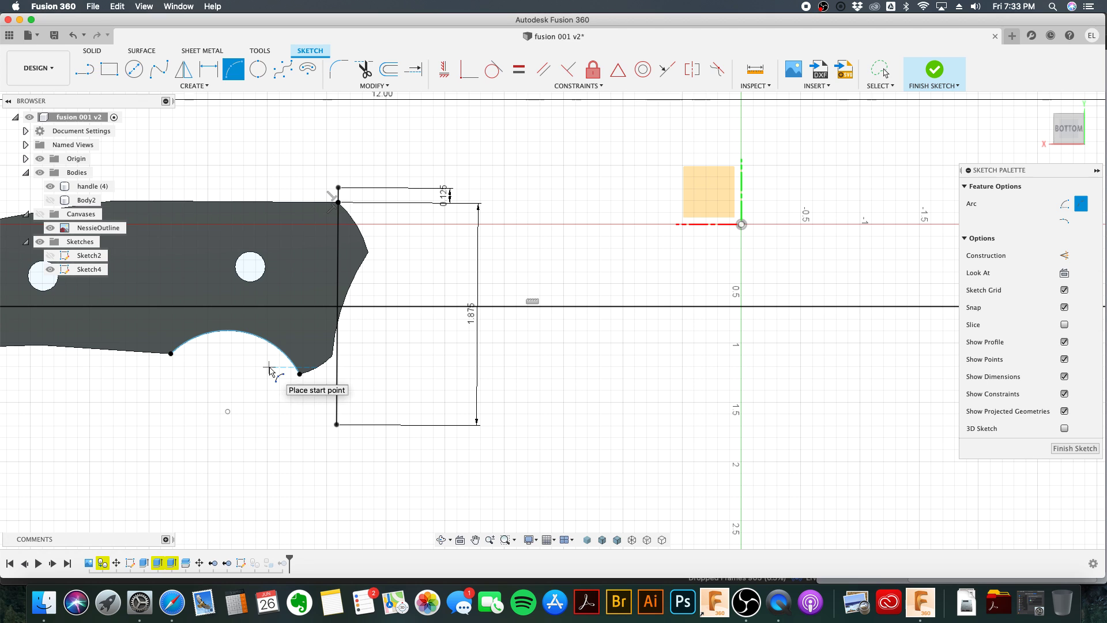
key("Escape")
left_click(273, 346)
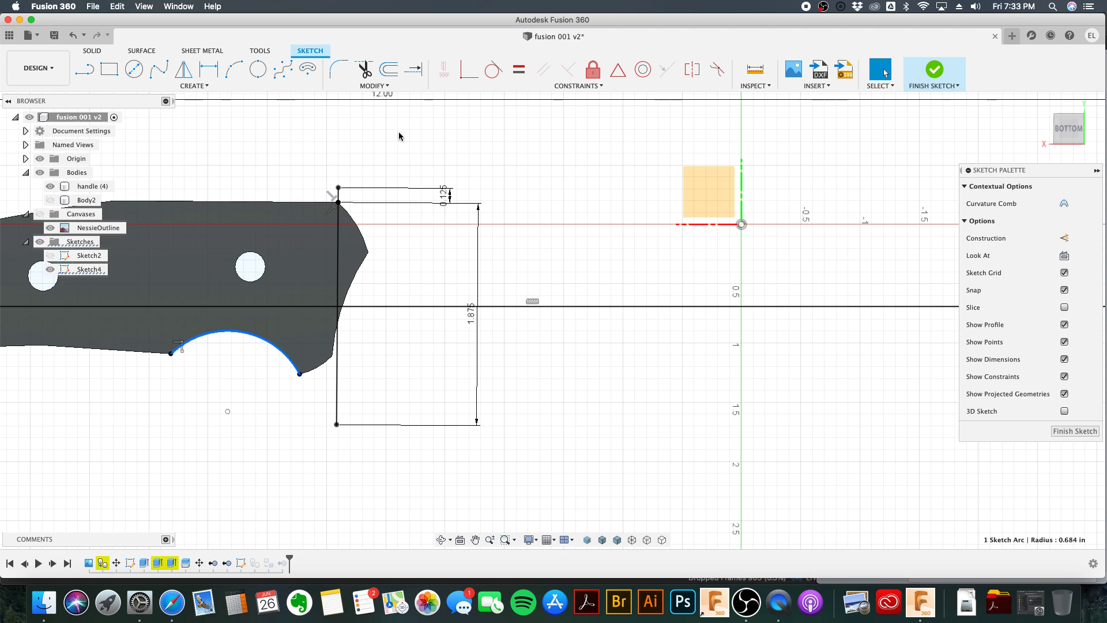
Step: Extend the arc under the handle into a full circle
left_click(387, 87)
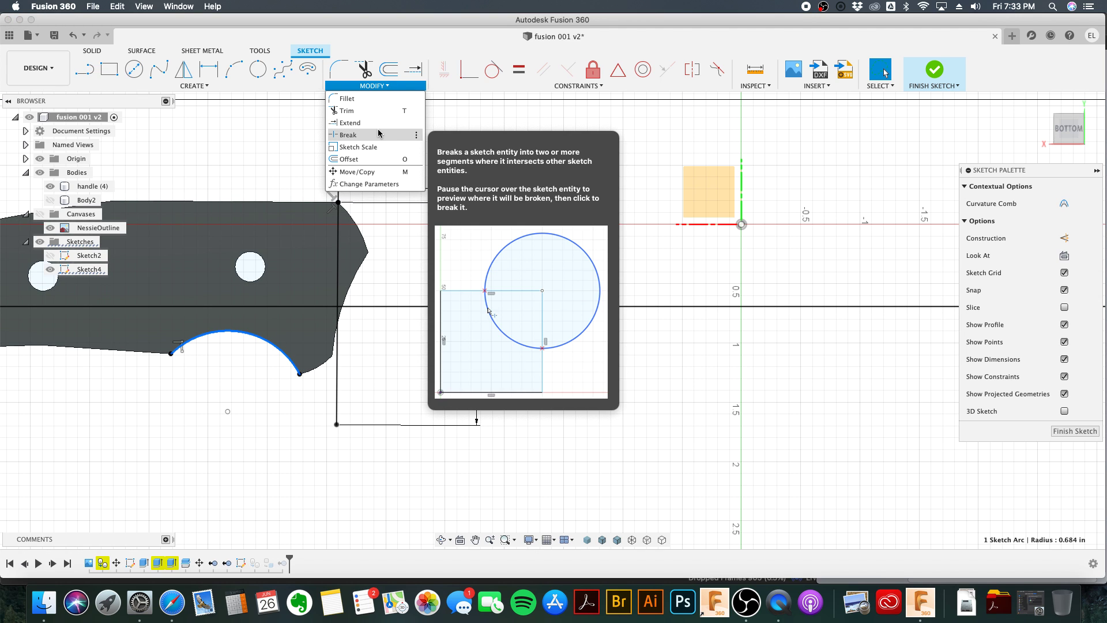
left_click(413, 72)
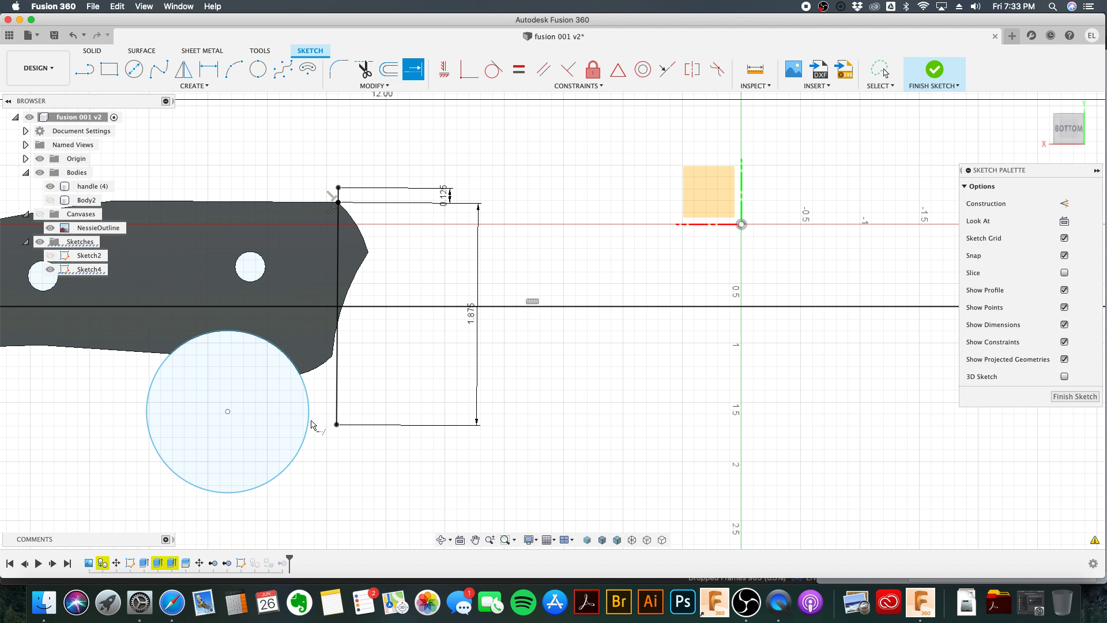
left_click(304, 442)
key("Escape")
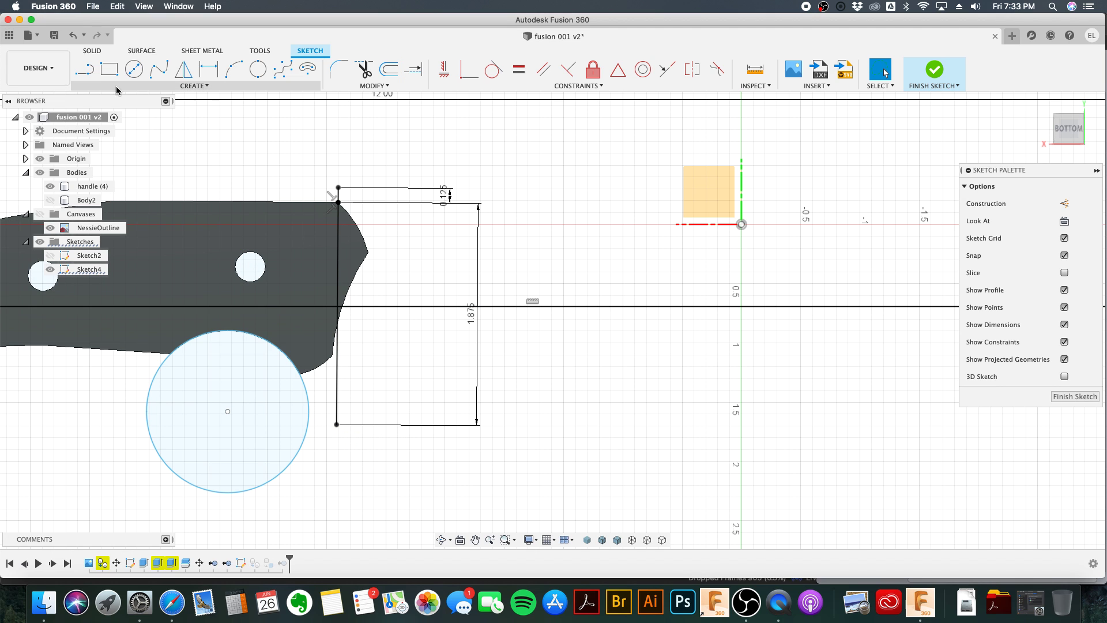
Step: Draw a three-point test arc near the blade's right side
left_click(234, 70)
left_click(535, 479)
left_click(729, 378)
left_click(692, 446)
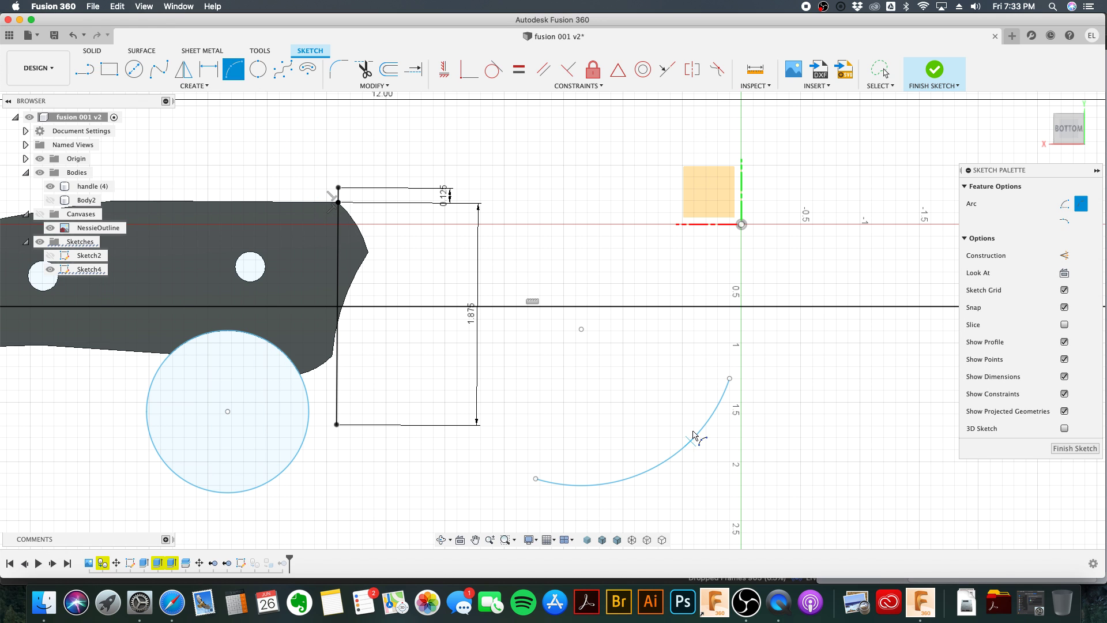
Step: Extend the test arc around into a full circle, then delete it
left_click(420, 70)
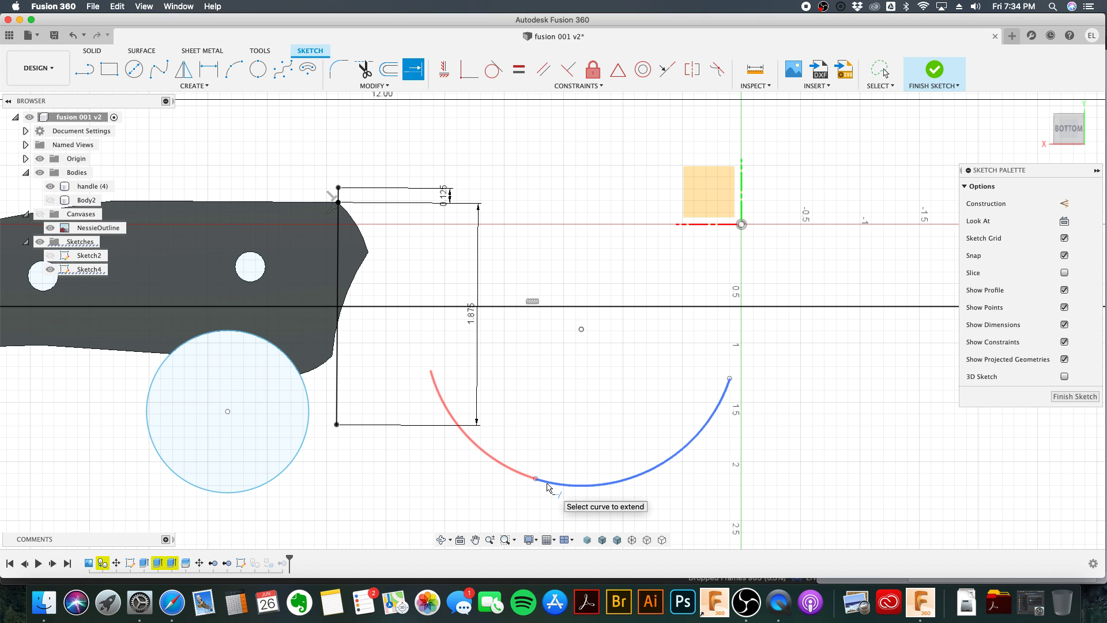
left_click(725, 394)
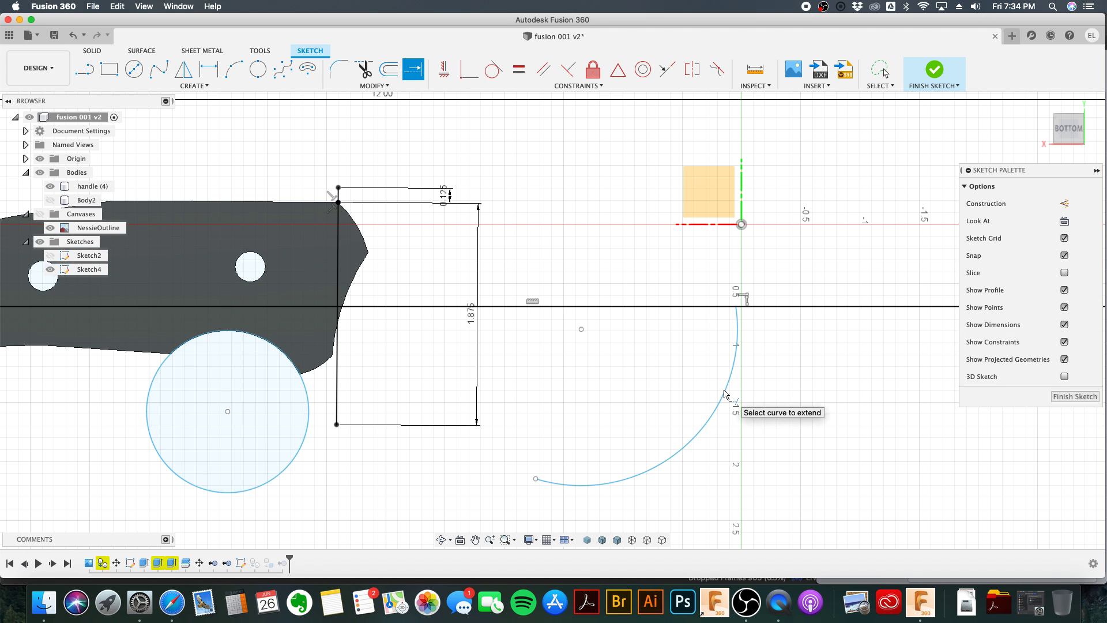
left_click(736, 328)
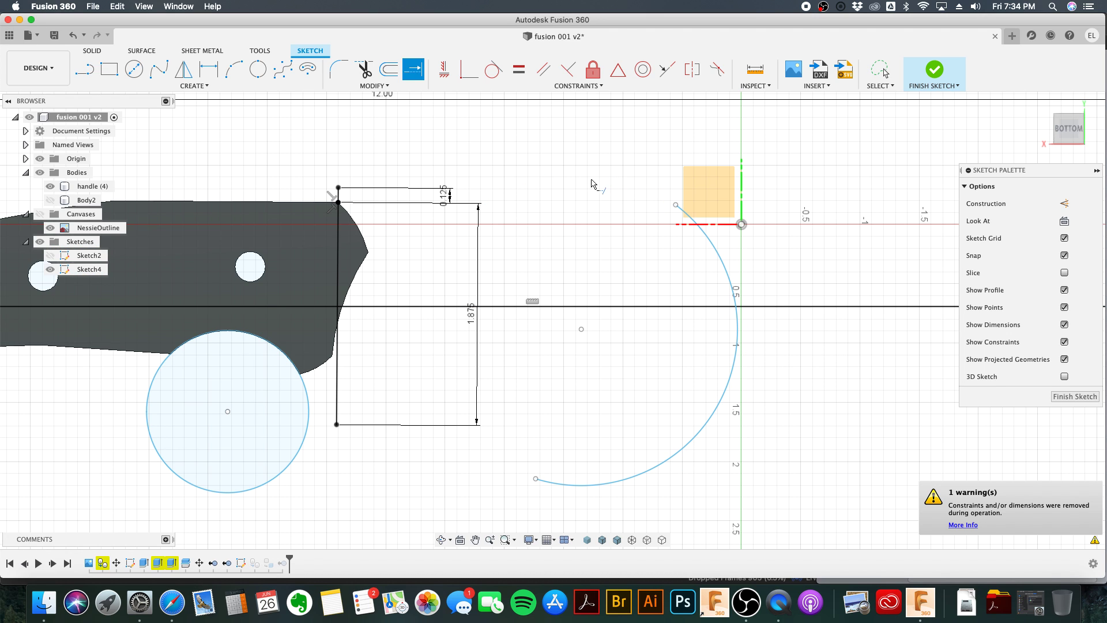
left_click(641, 474)
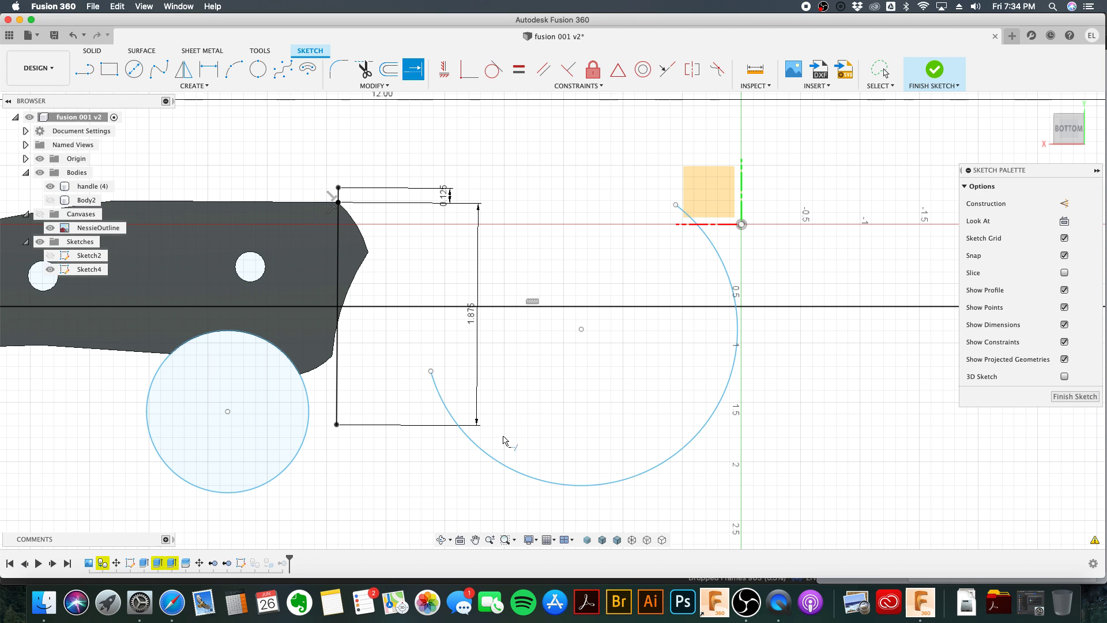
left_click(479, 446)
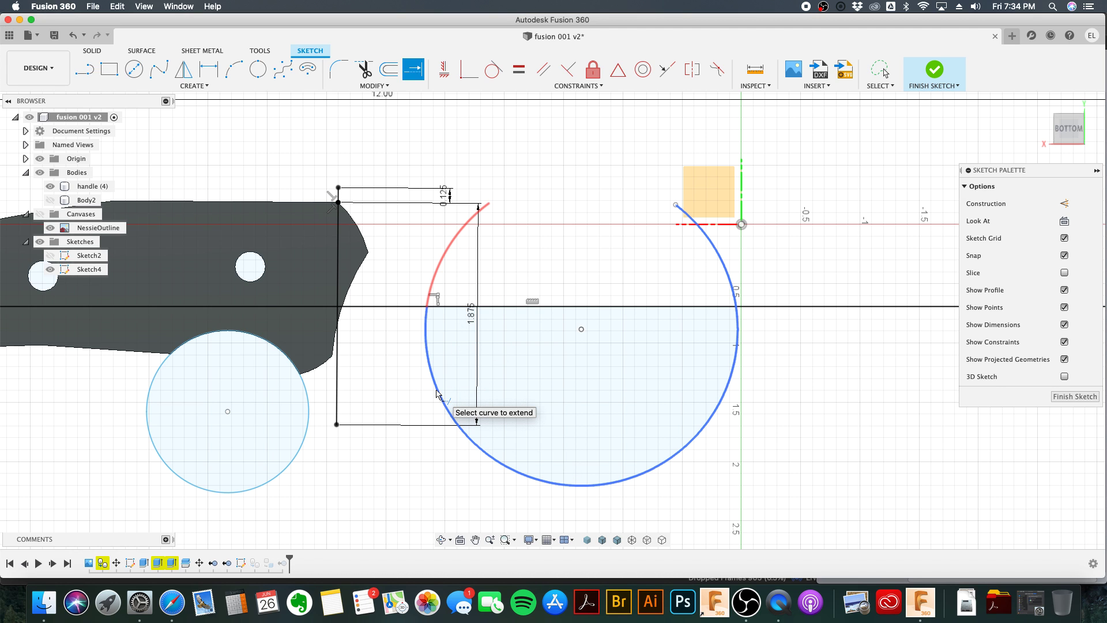
left_click(458, 406)
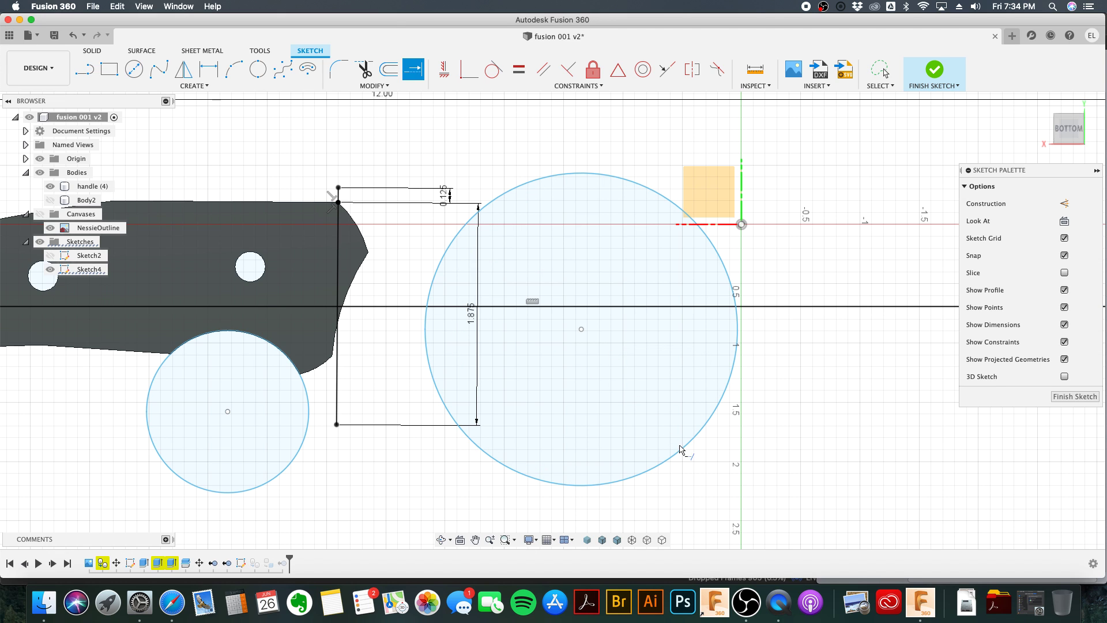
key("Escape")
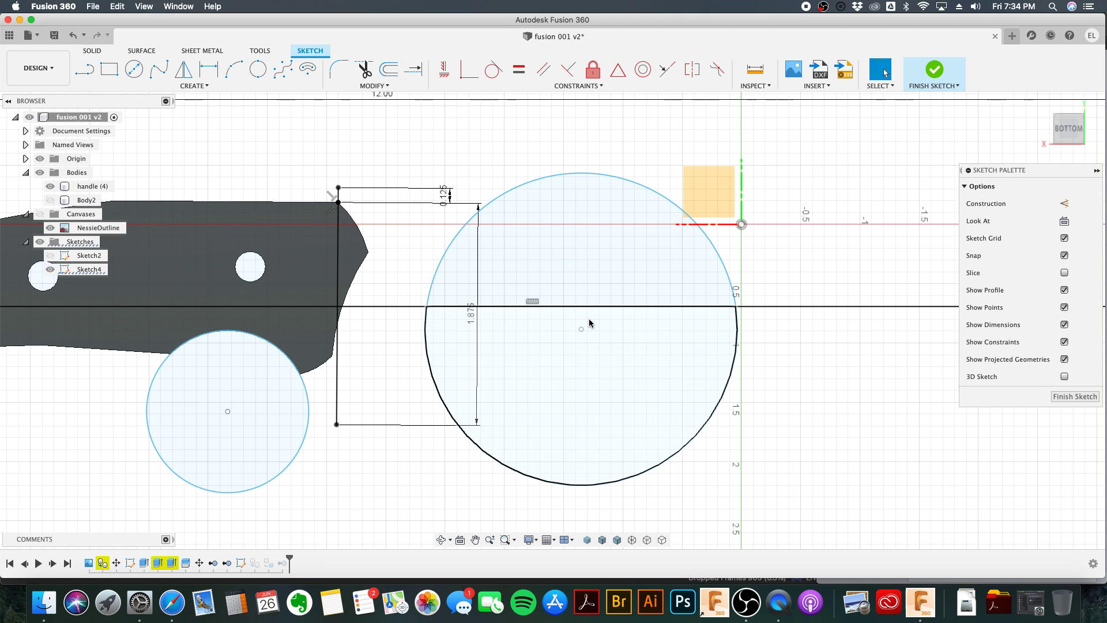
left_click(701, 435)
key("Delete")
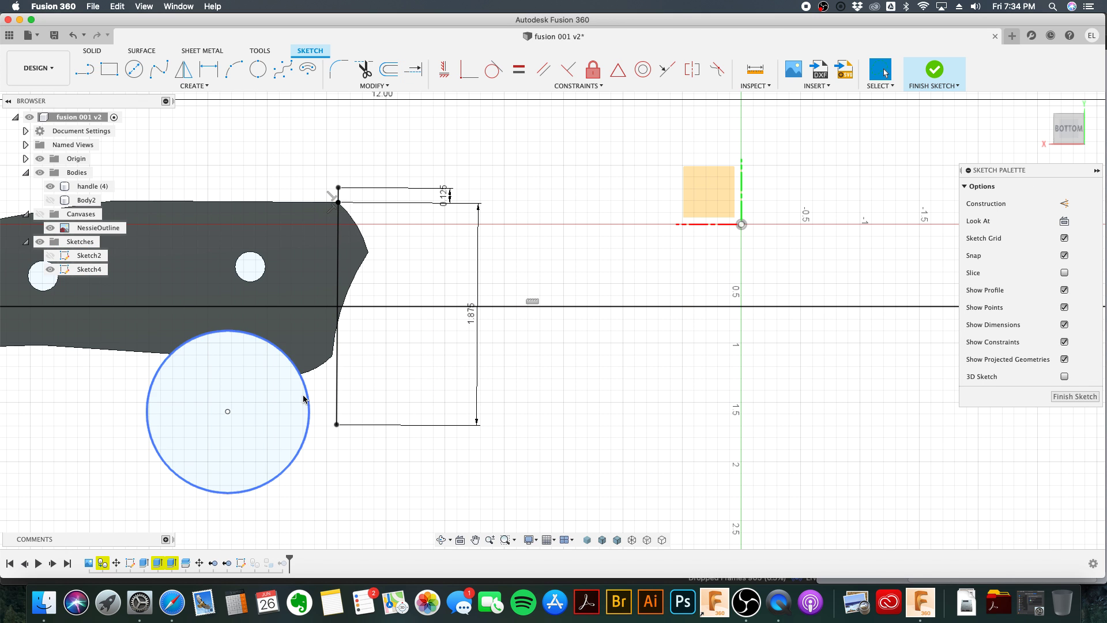
Step: Draw a short line from the circle edge to the rectangle's lower corner
scroll(413, 392, "down", 5)
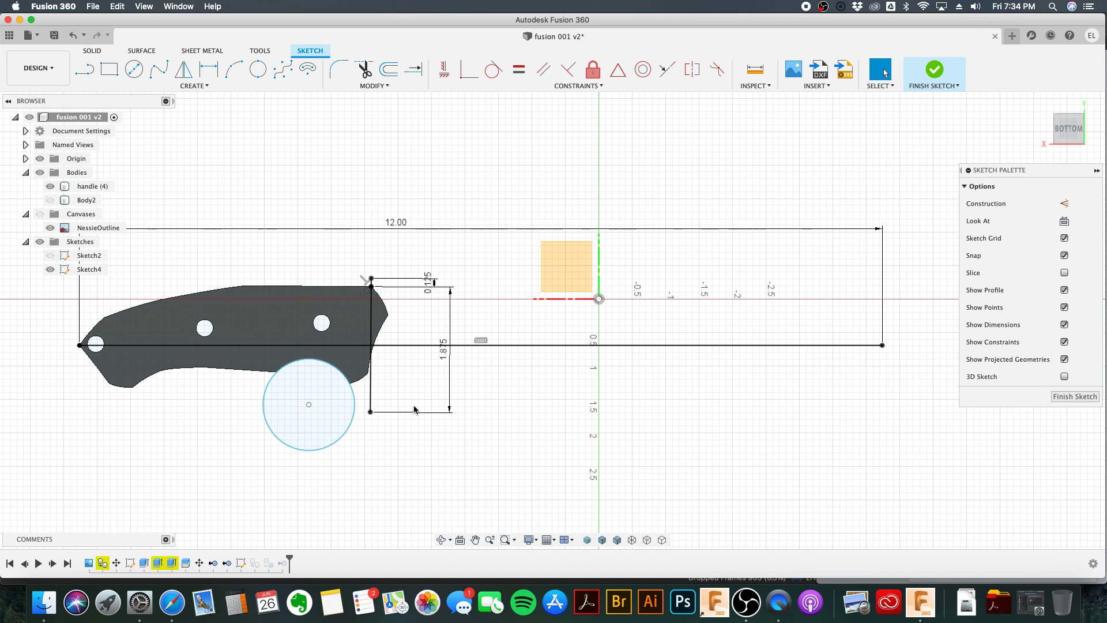
scroll(371, 424, "up", 4)
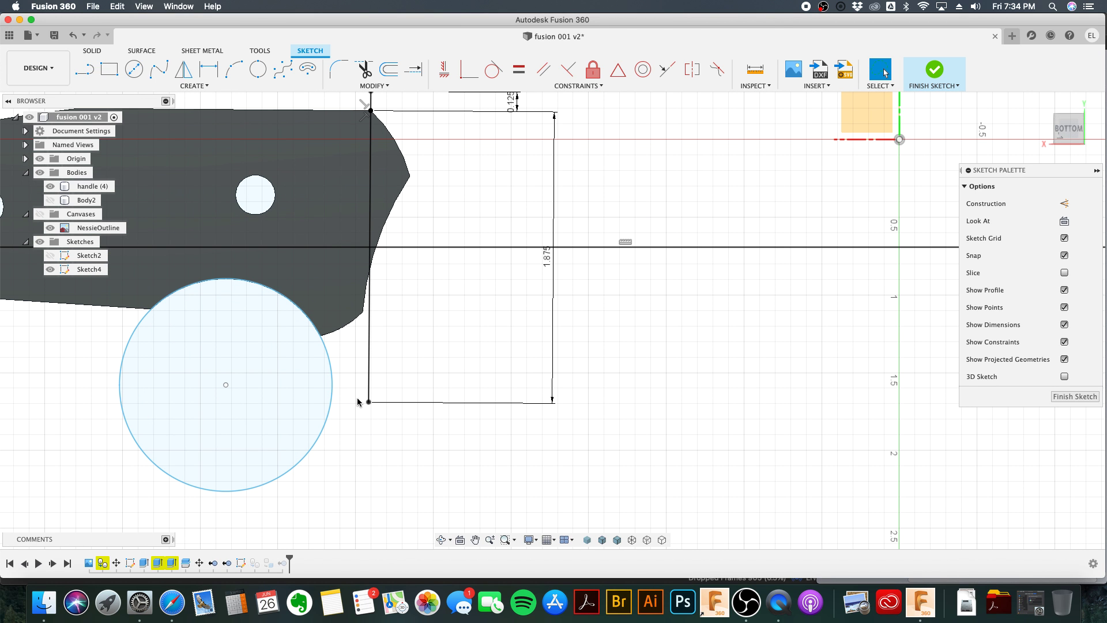
key("l")
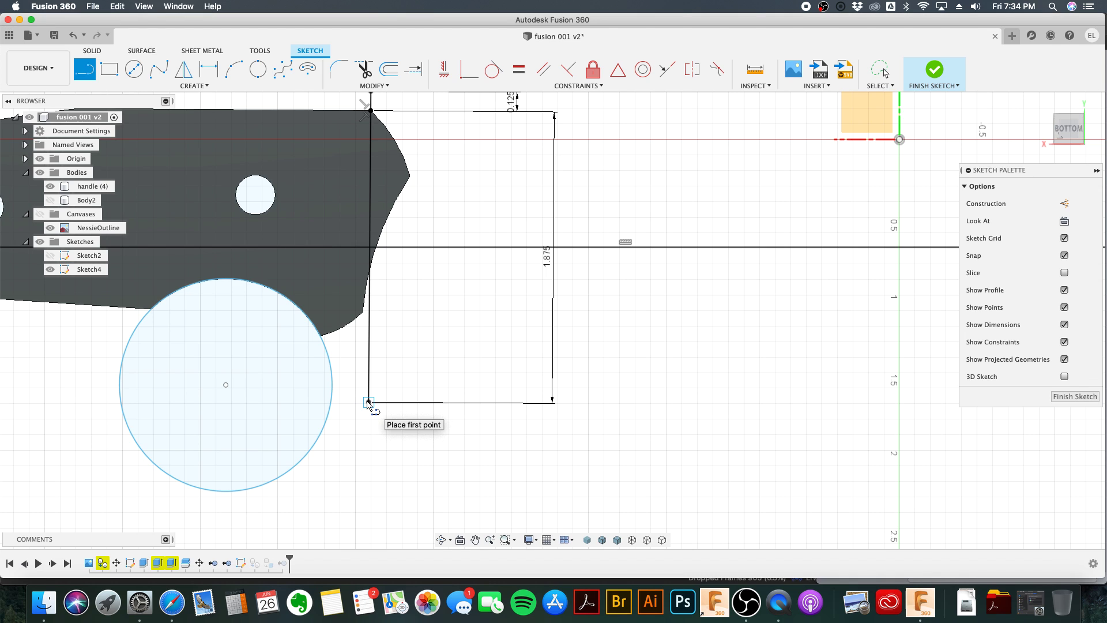
left_click(333, 402)
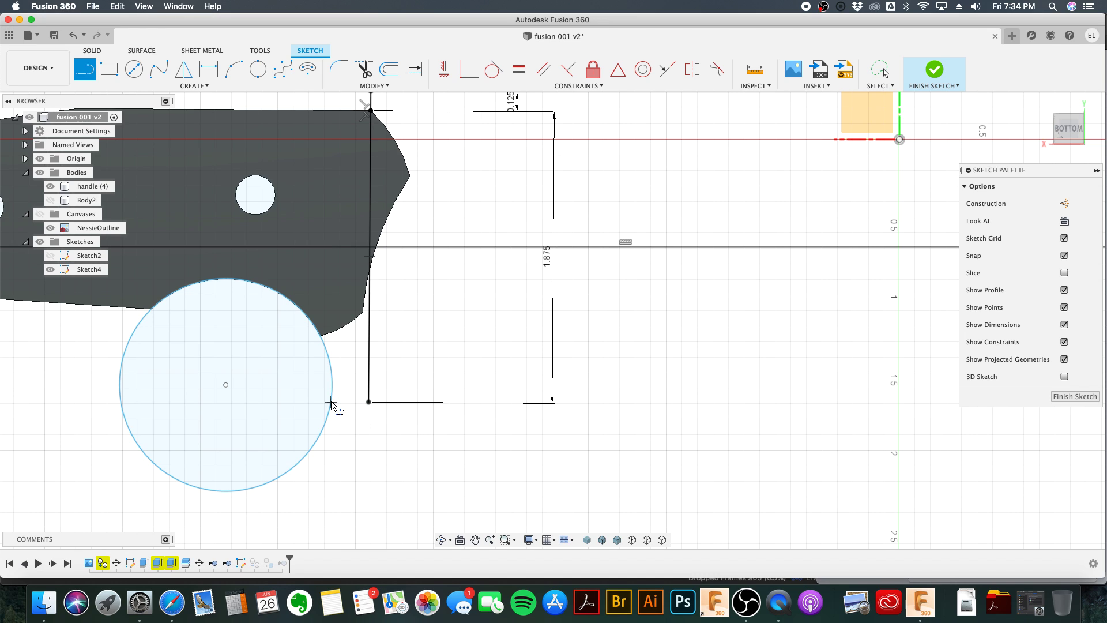
left_click_drag(333, 401, 368, 402)
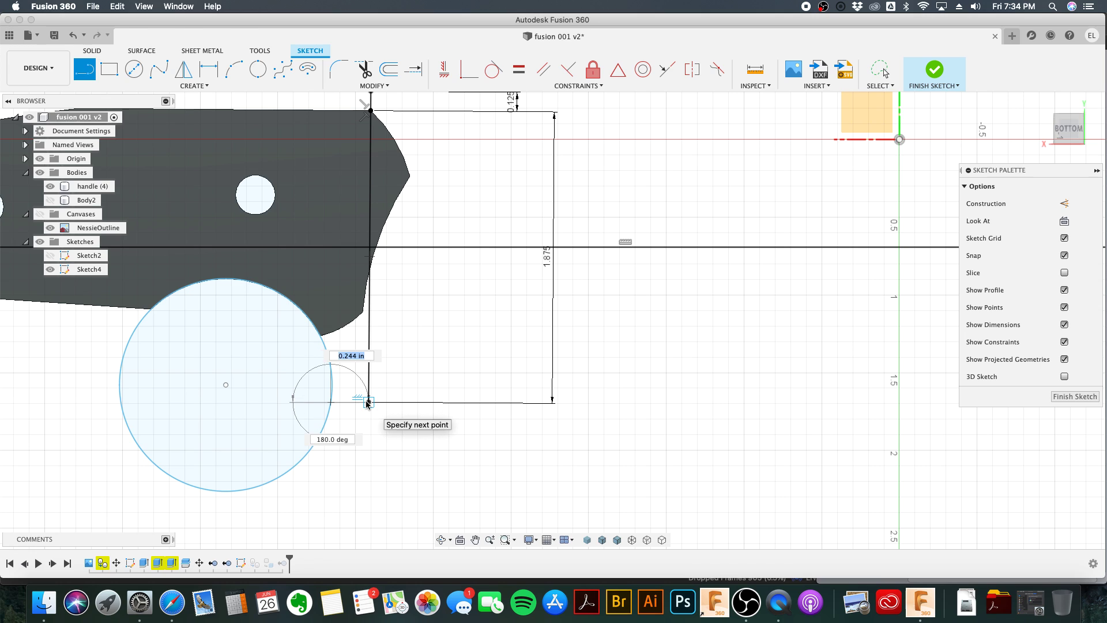
key("Escape")
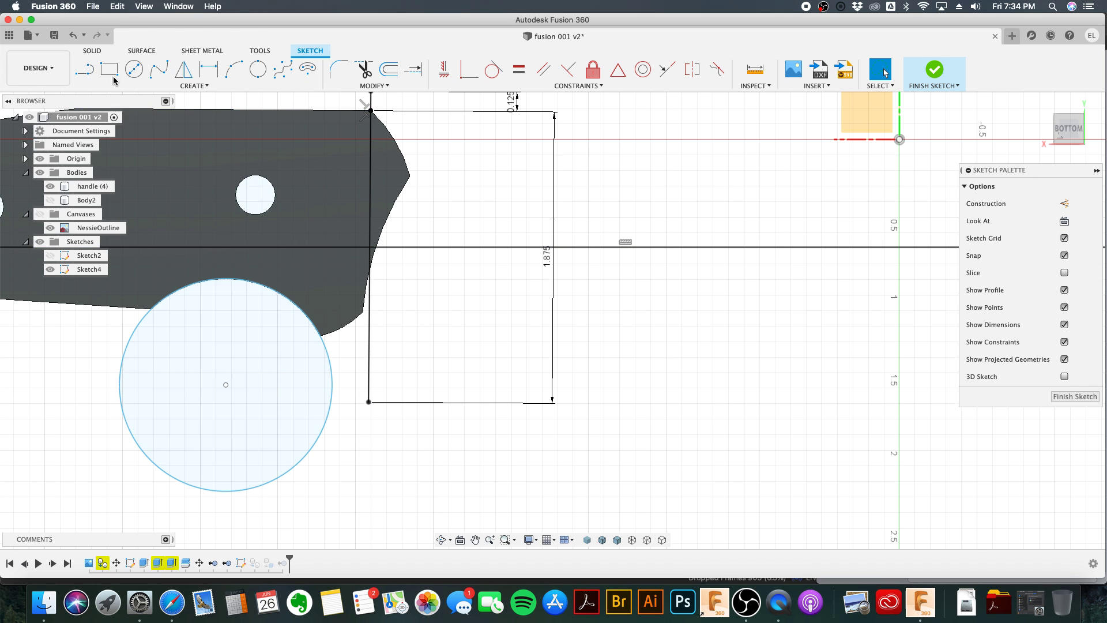
key("l")
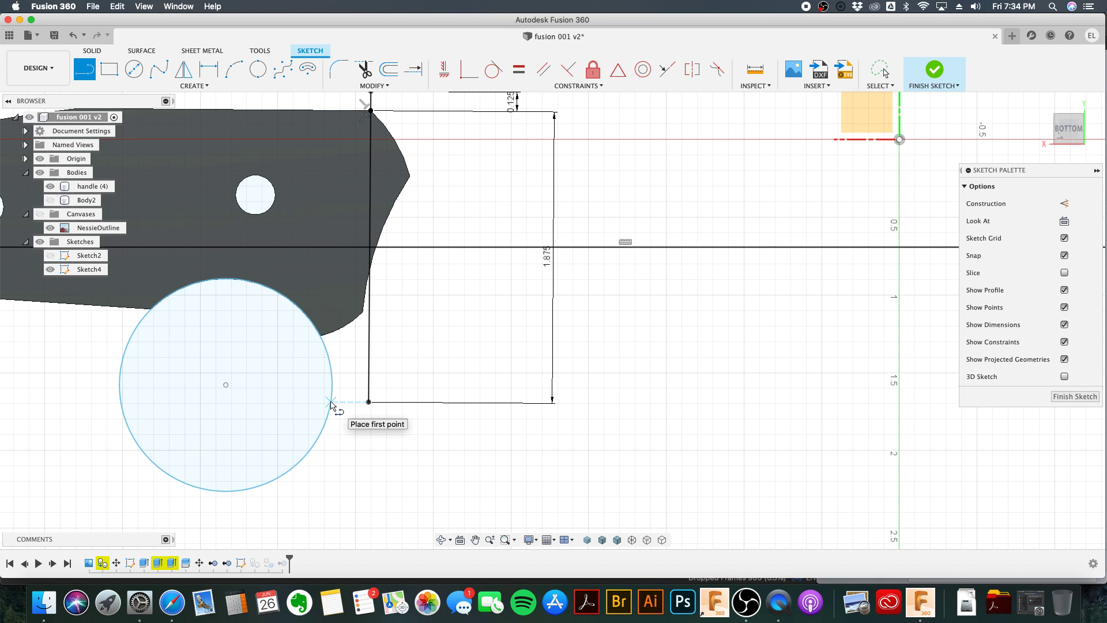
left_click_drag(331, 402, 369, 402)
key("Escape")
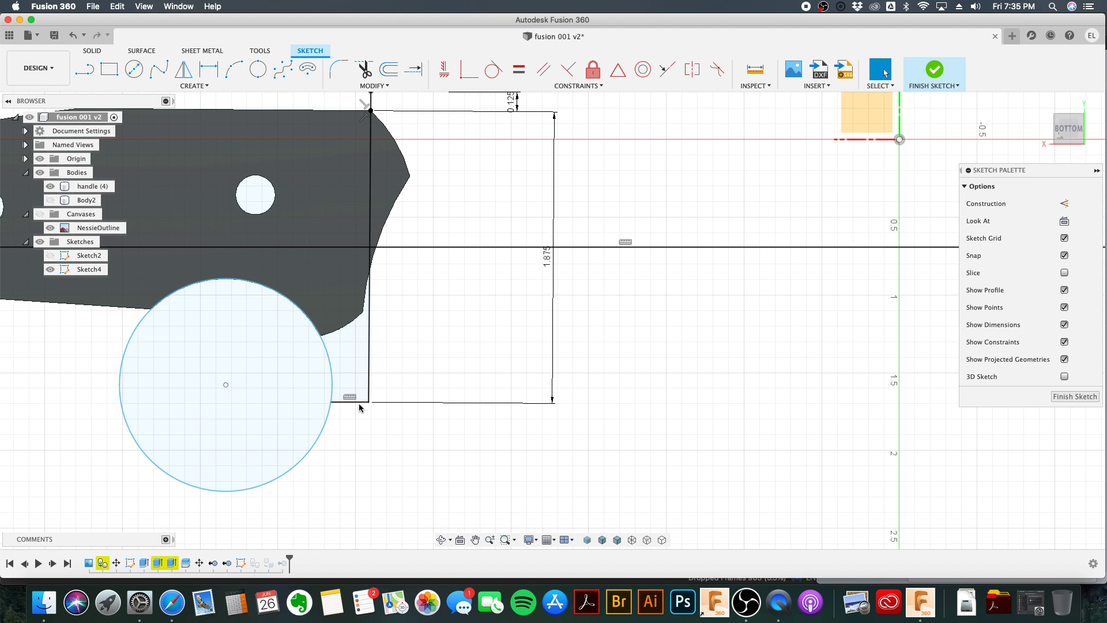
Step: Extend the bottom horizontal line far to the right along the blade
left_click(413, 70)
left_click(363, 402)
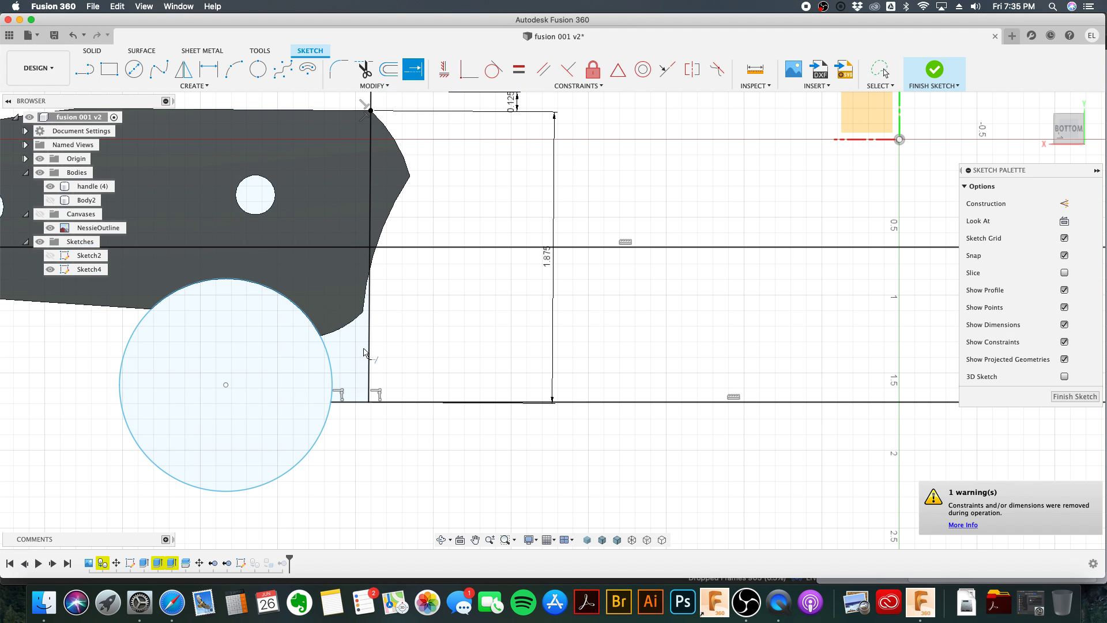
scroll(516, 419, "down", 4)
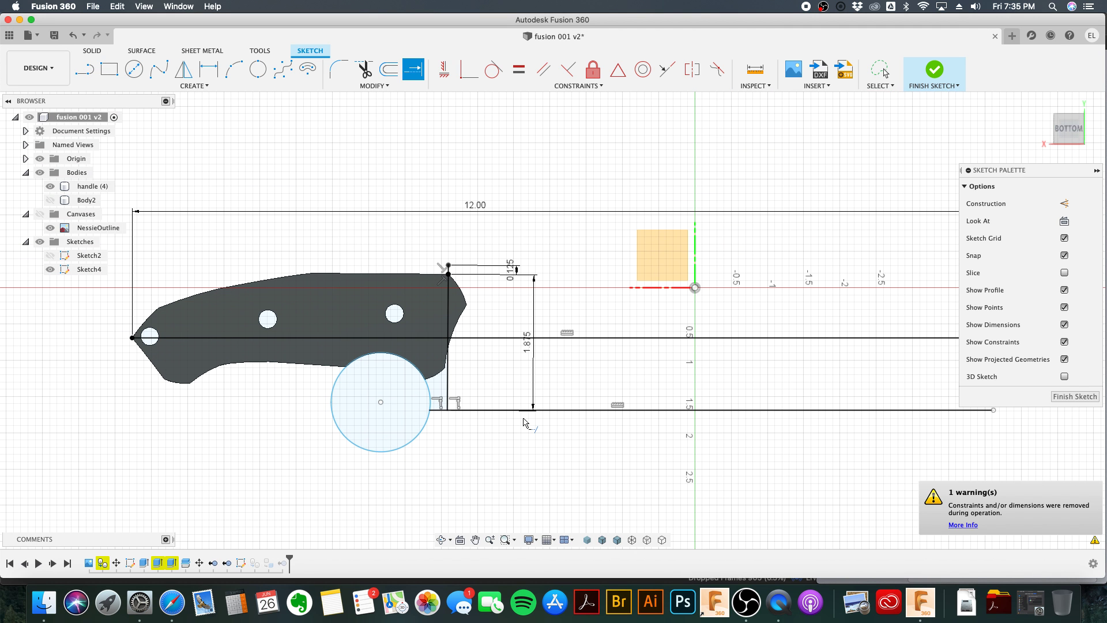
scroll(773, 425, "down", 3)
middle_click_drag(765, 440, 390, 425)
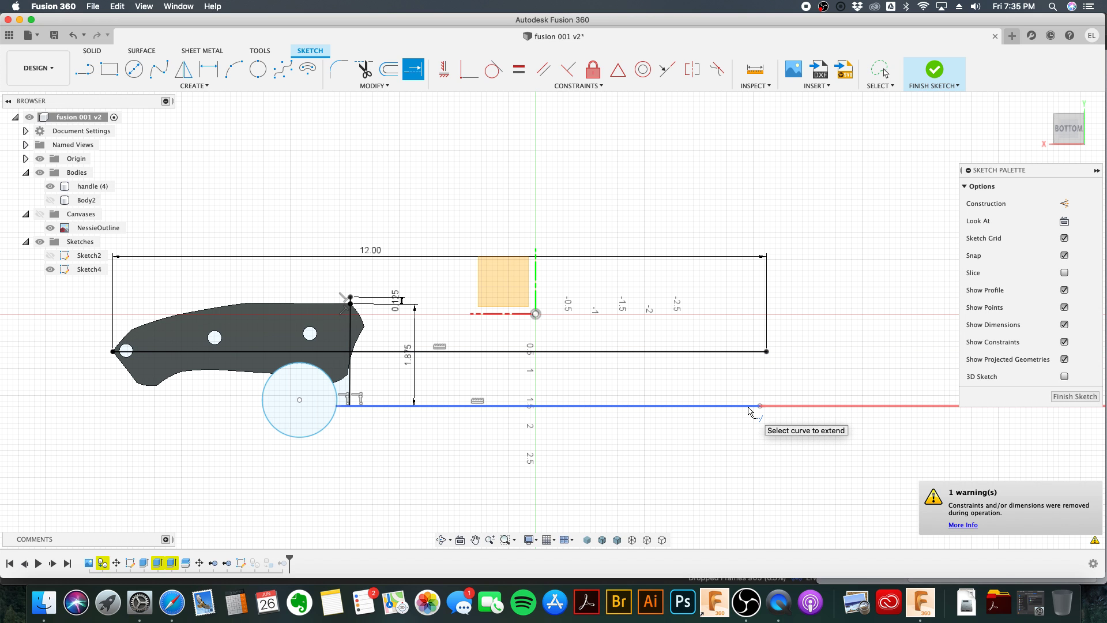
scroll(749, 427, "down", 2)
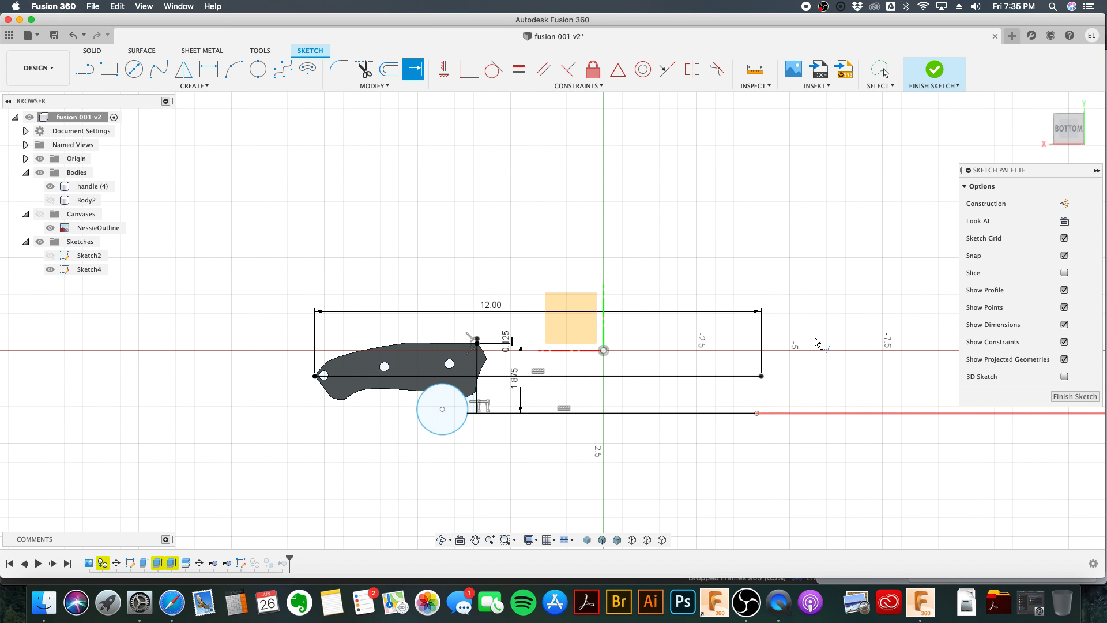
middle_click_drag(744, 440, 598, 444)
key("Escape")
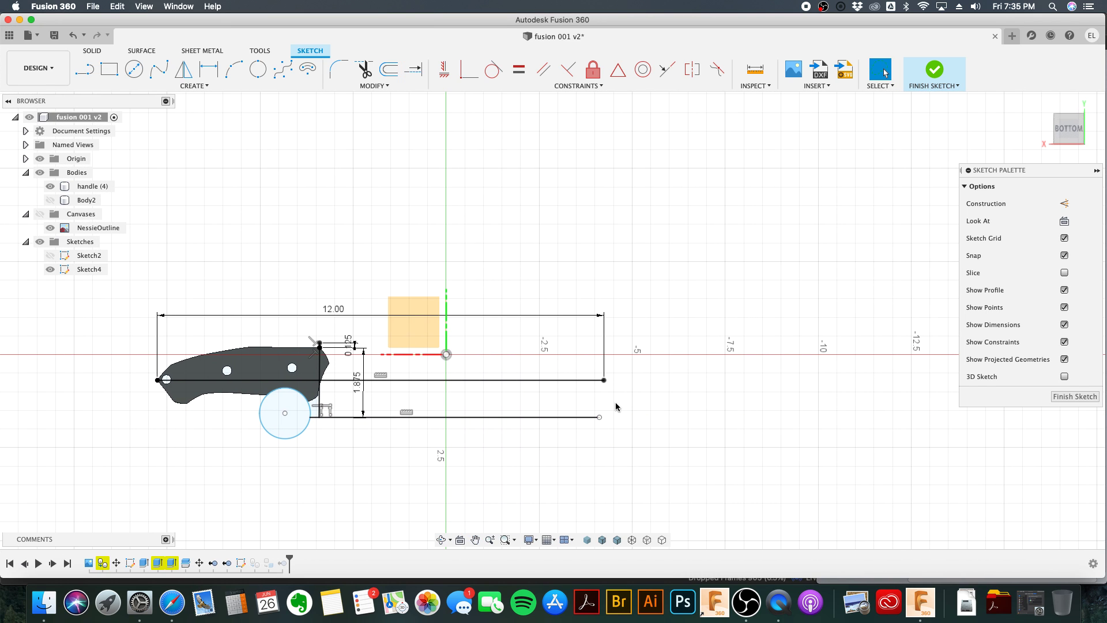
scroll(612, 410, "up", 3)
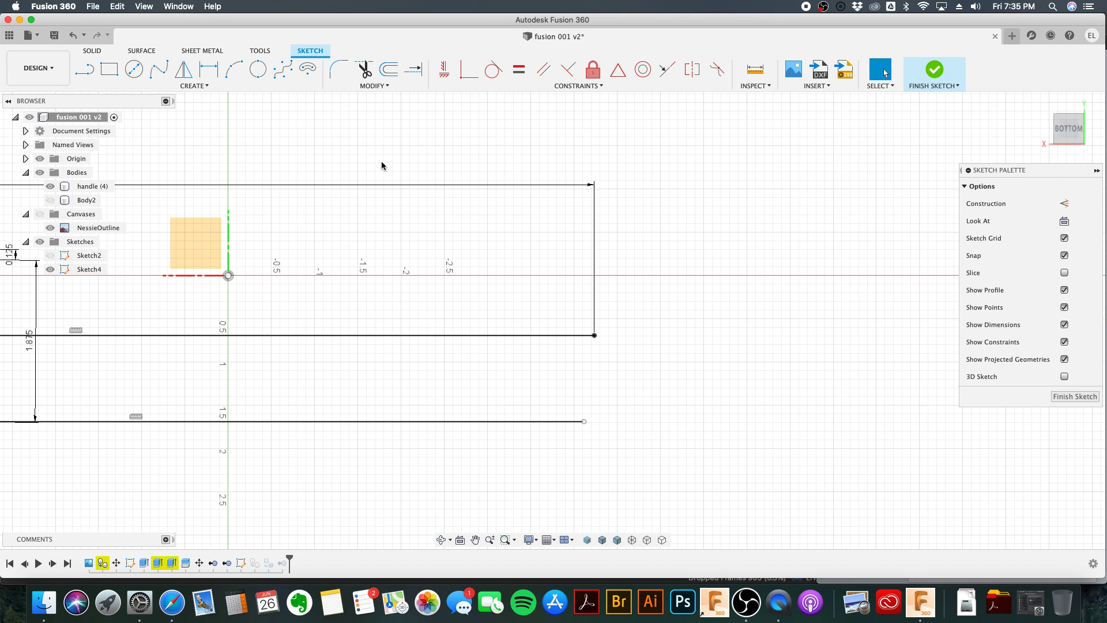
Step: Draw a vertical helper line from the upper line's right end down to the lower line
left_click(85, 69)
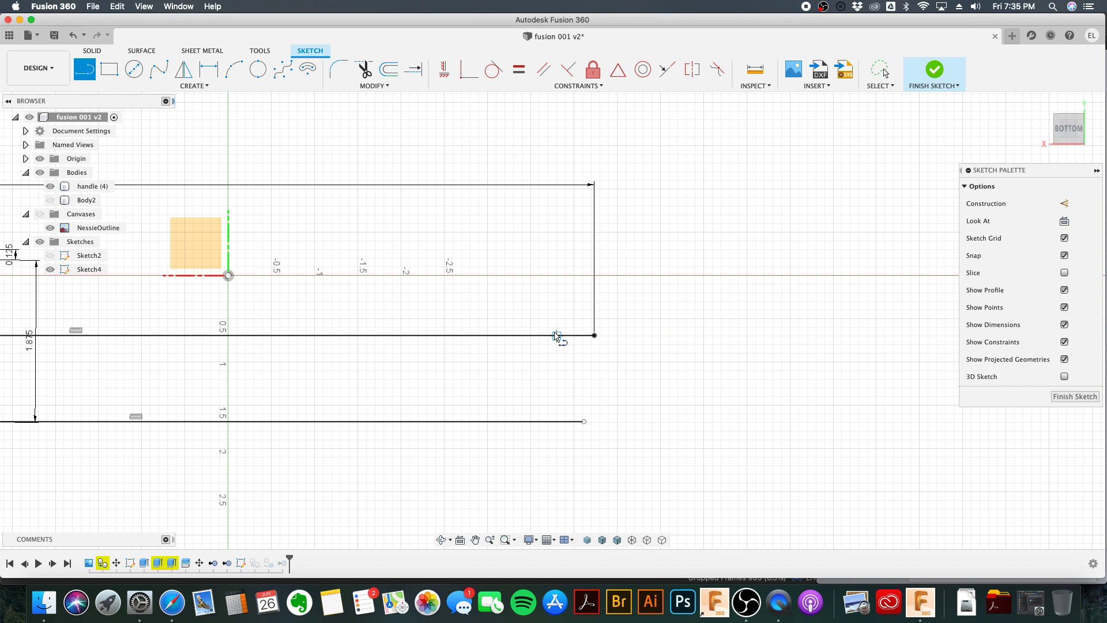
left_click(594, 335)
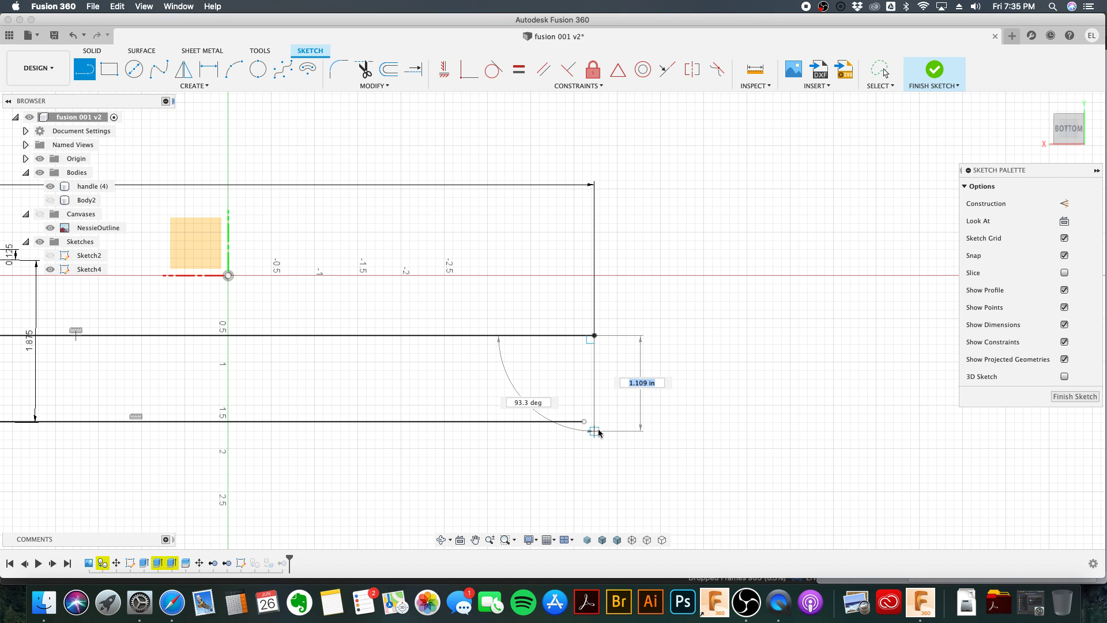
left_click(594, 422)
key("Escape")
Step: Extend the lower line to the vertical line, then delete the helper line
left_click(413, 69)
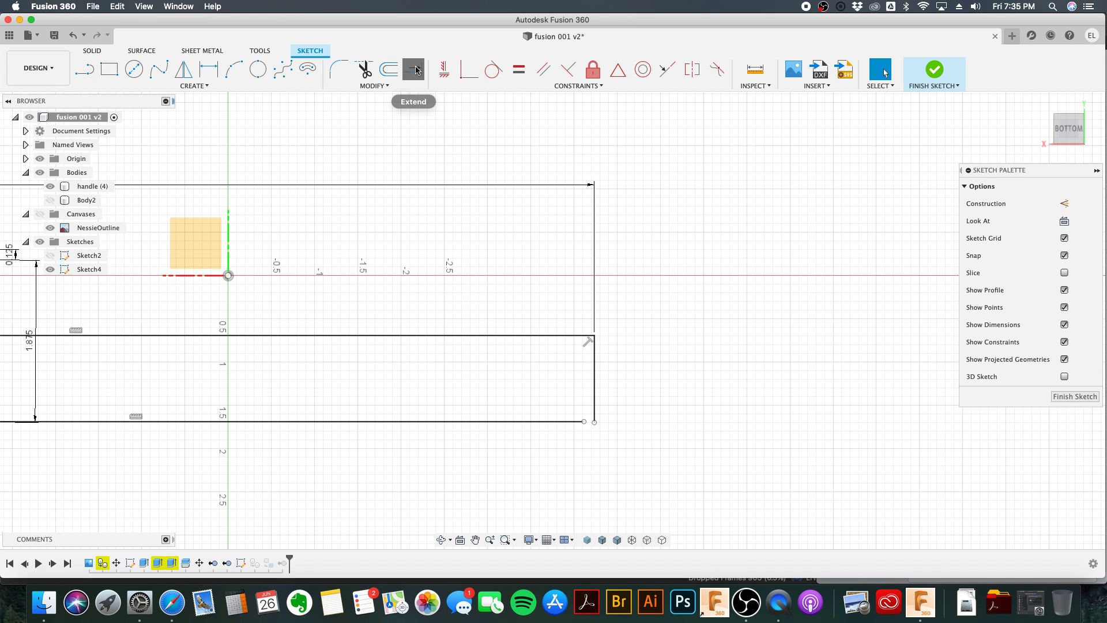
left_click(575, 422)
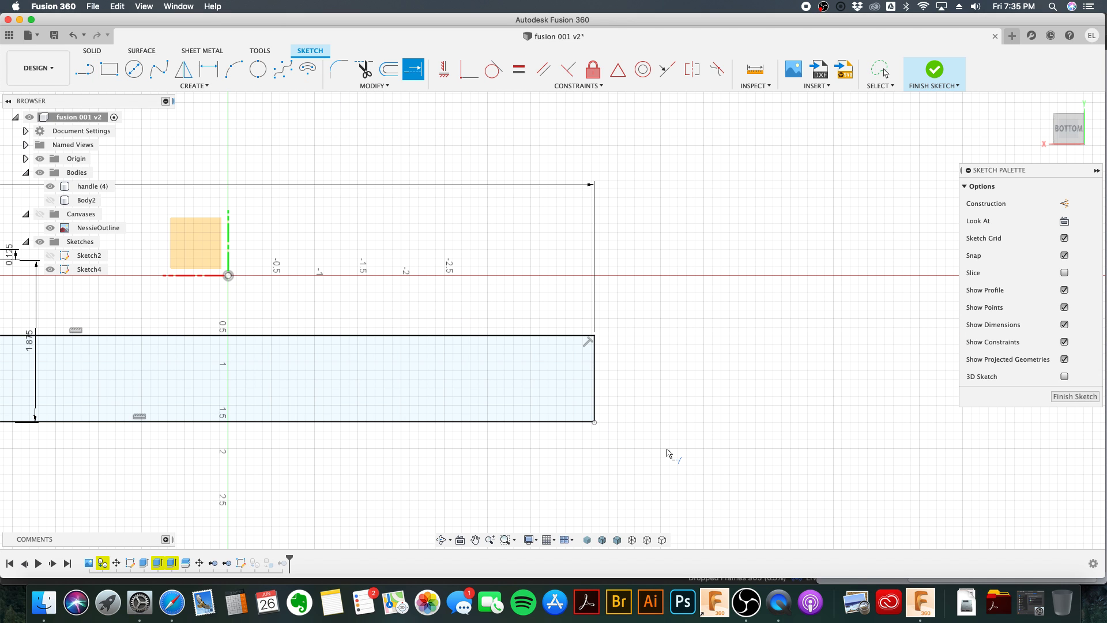
key("Escape")
left_click(595, 388)
key("Delete")
scroll(597, 388, "down", 3)
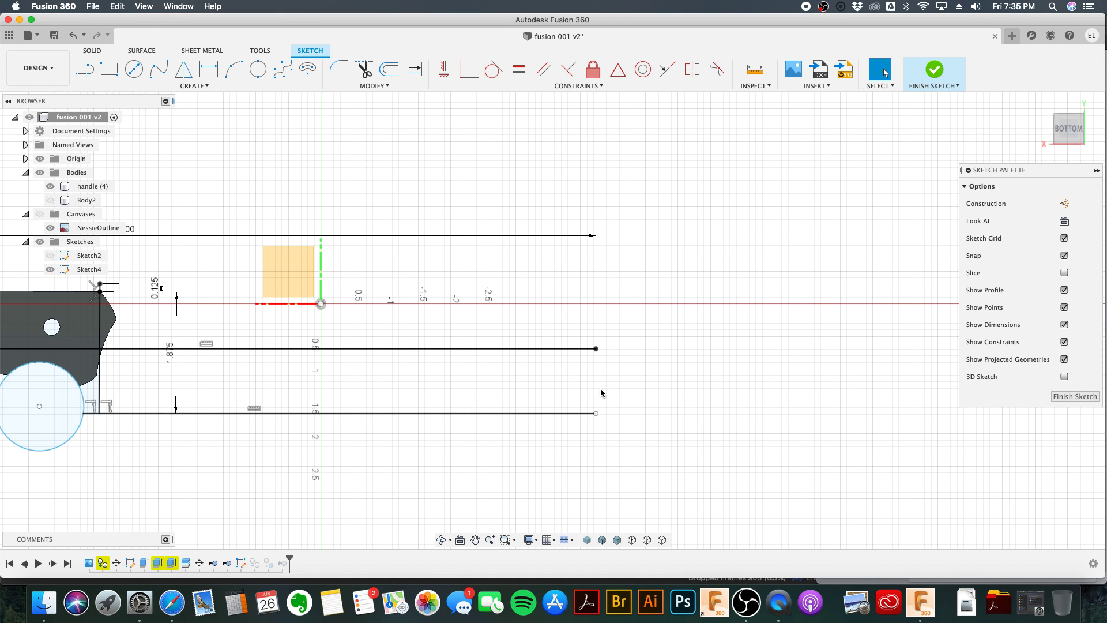
Step: Trim off the circle's lower section, leaving only the arc below the handle
middle_click_drag(598, 388, 742, 403)
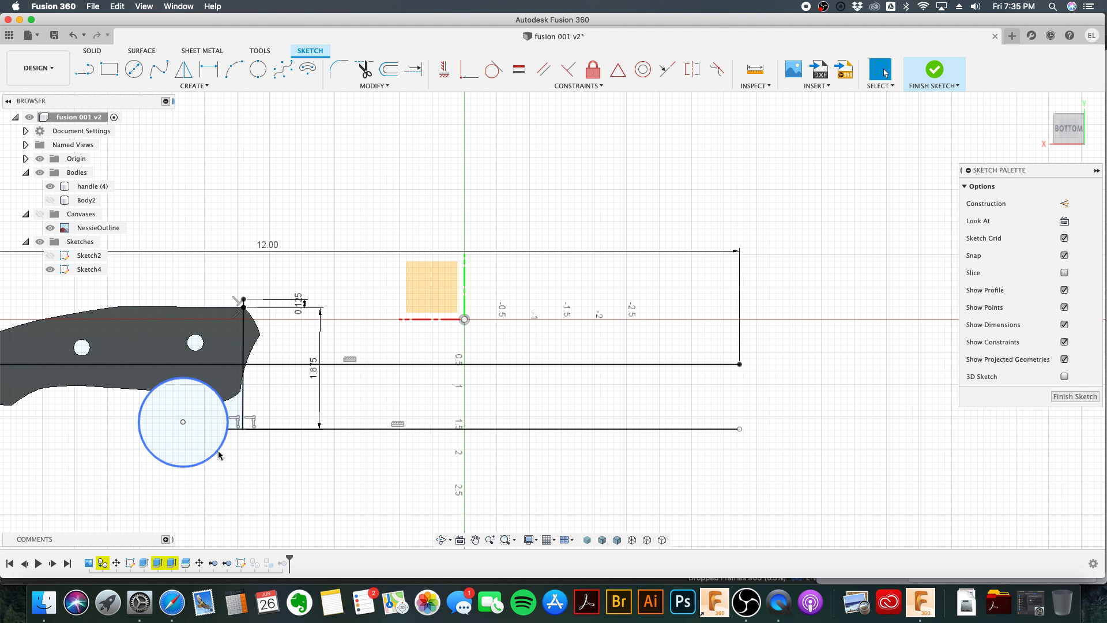
left_click(199, 420)
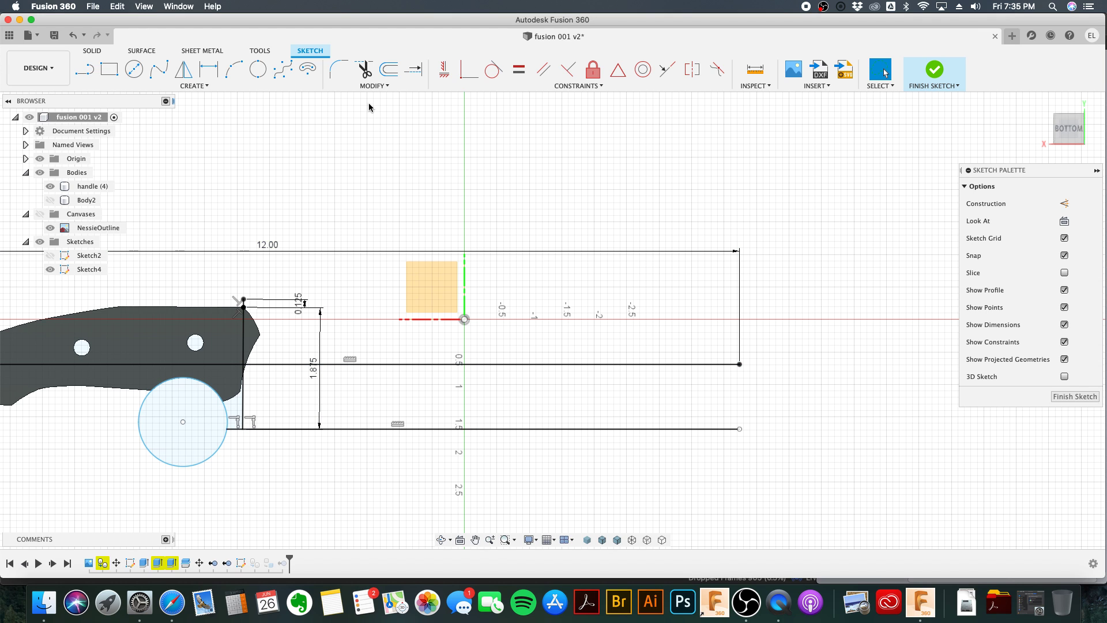
left_click(374, 86)
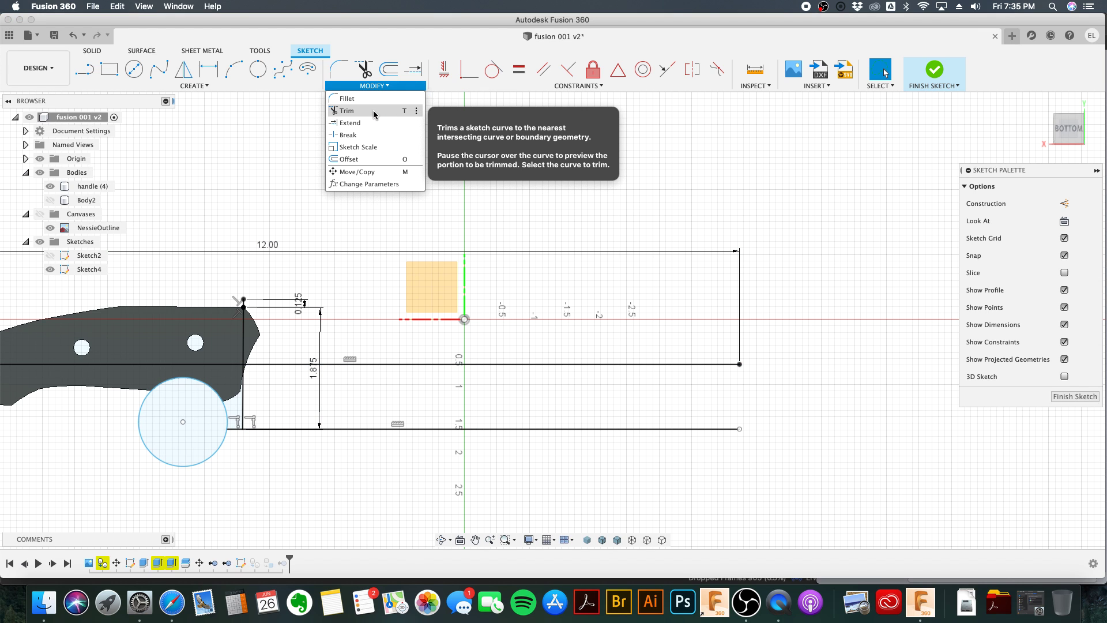
left_click(367, 71)
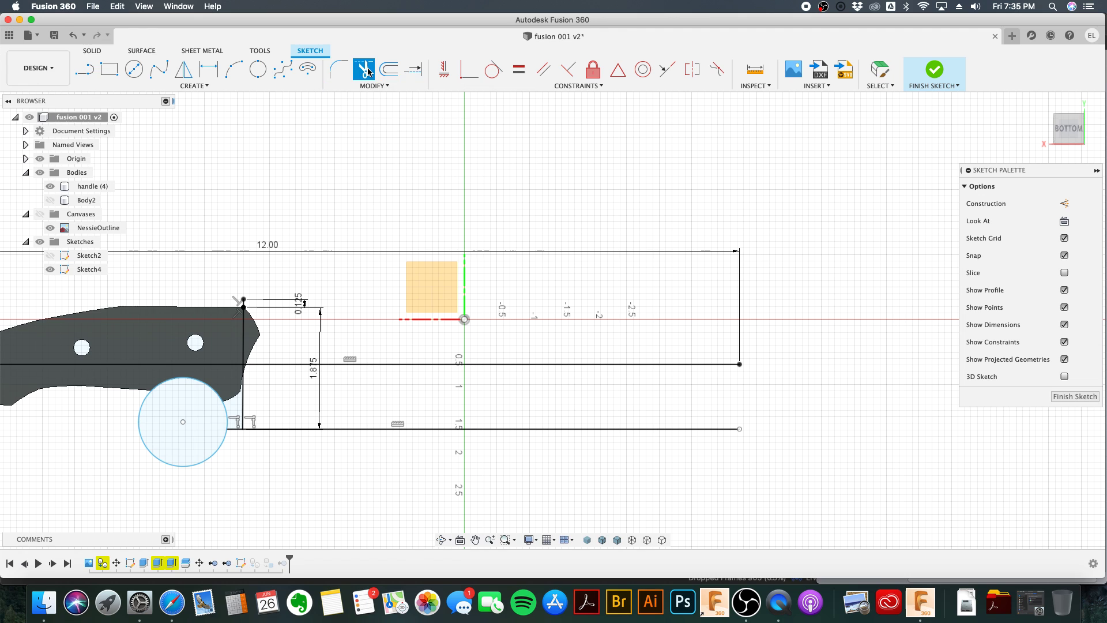
left_click(216, 457)
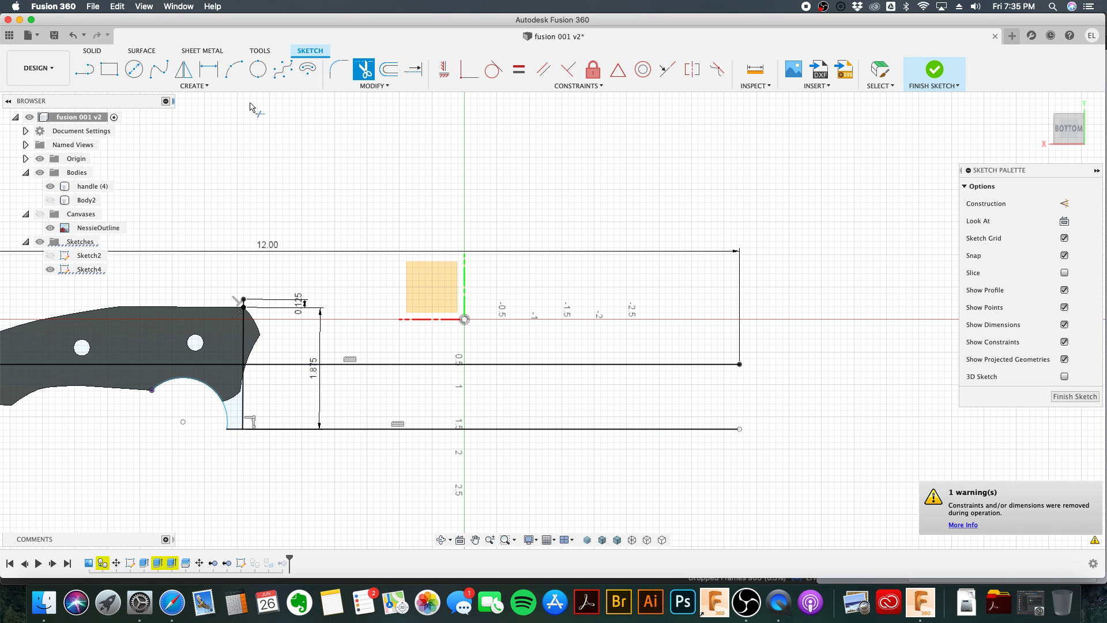
left_click(234, 70)
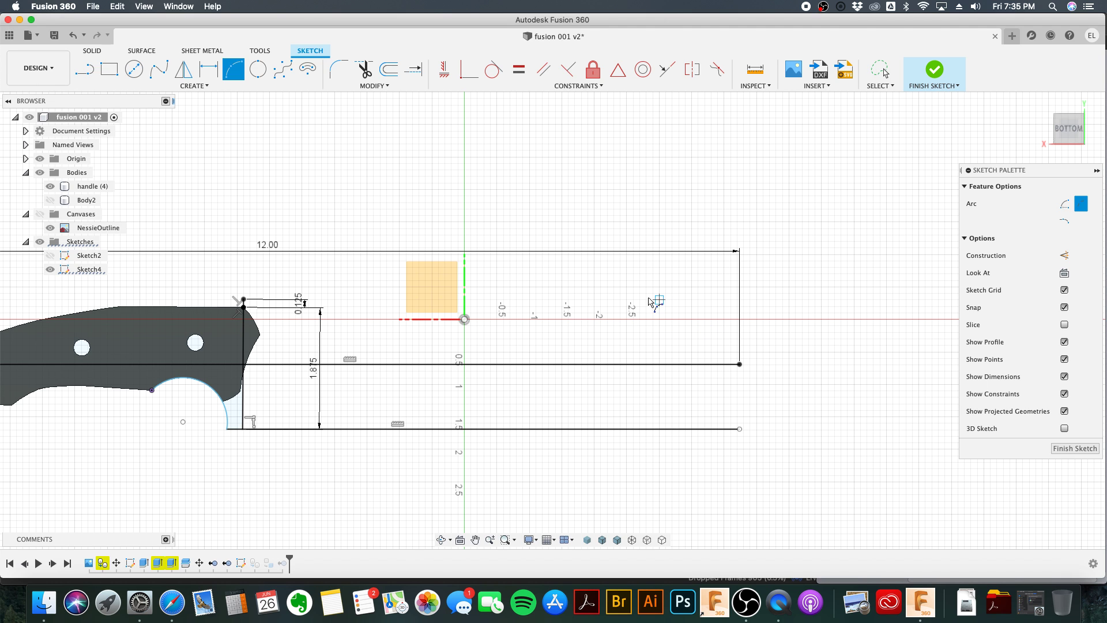
Step: Start a trial arc from the heel corner to the right edge, then cancel it
scroll(176, 307, "up", 5)
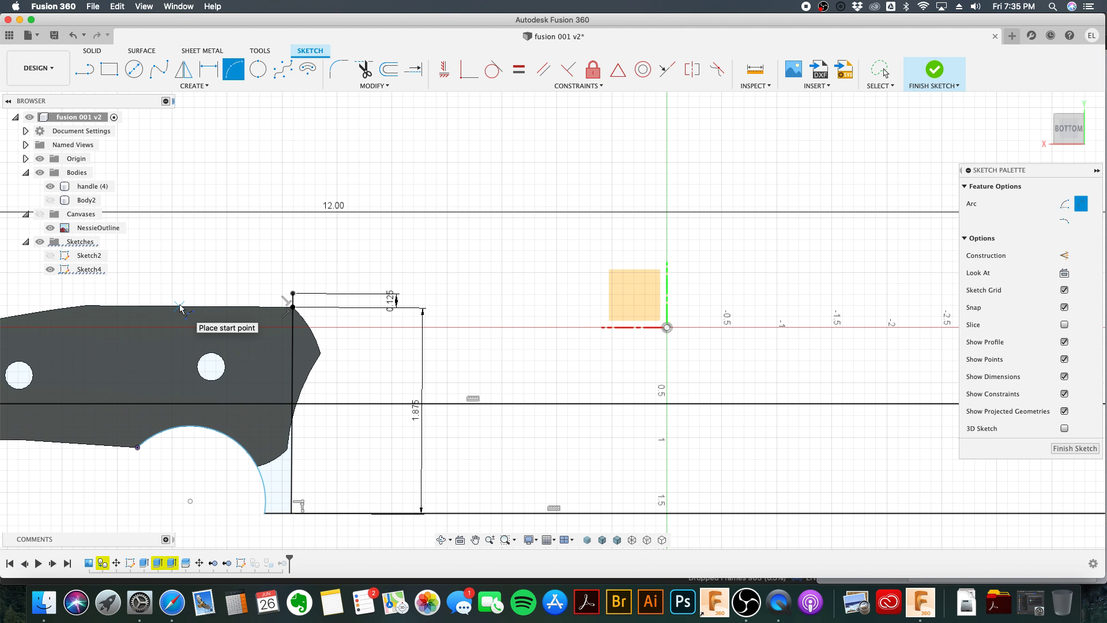
scroll(260, 323, "down", 3)
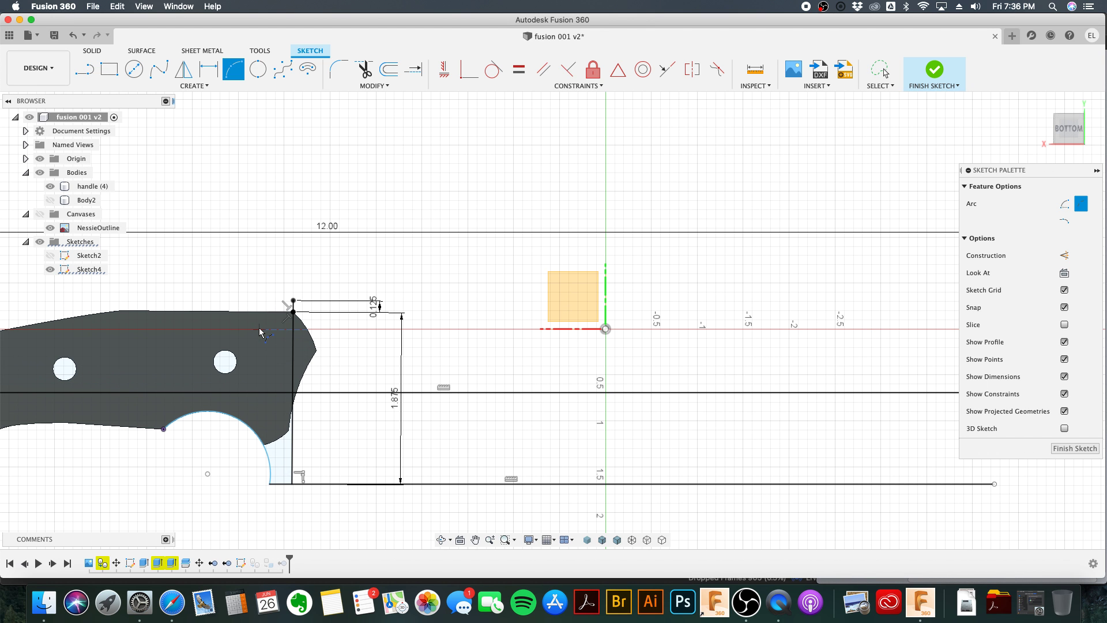
left_click(288, 305)
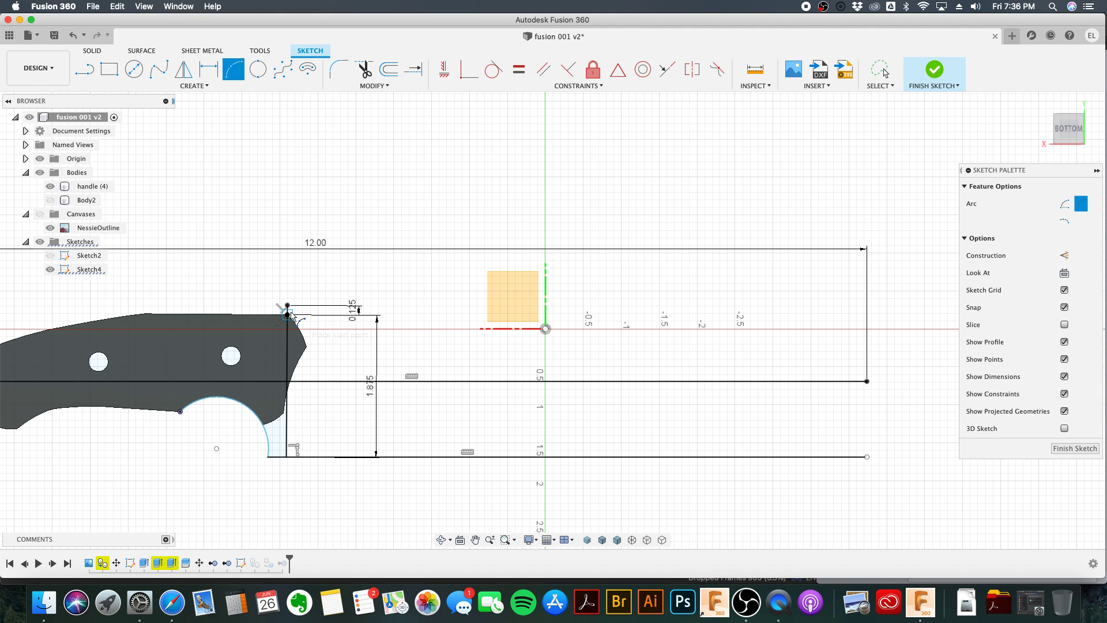
left_click(868, 314)
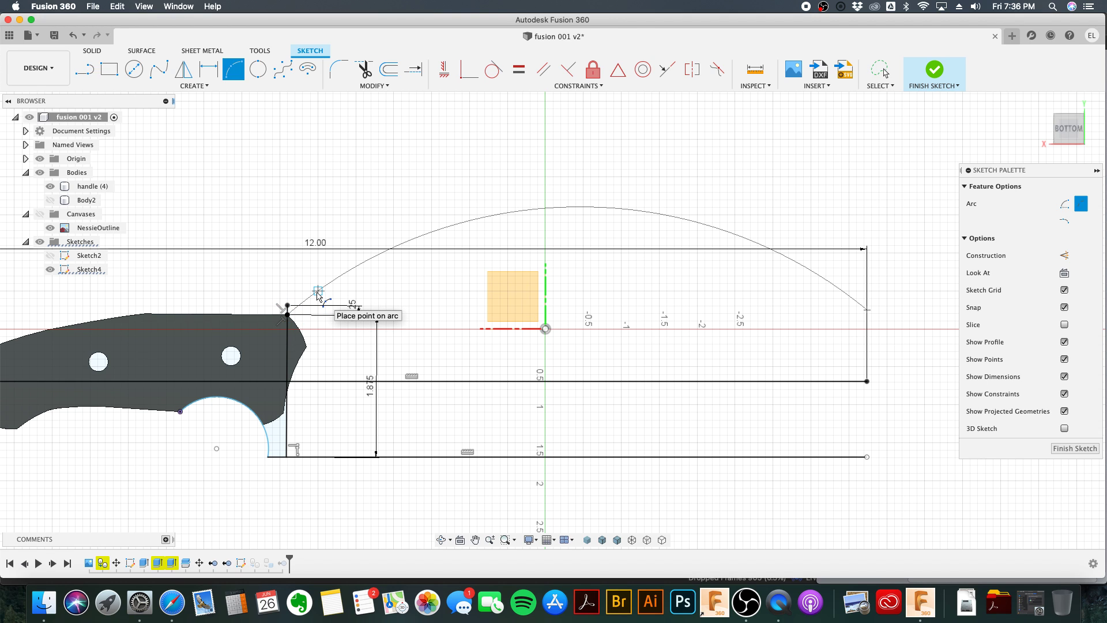
key("Escape")
Step: Draw a 7.651 in spine line at 180° from the heel corner to the right edge
key("l")
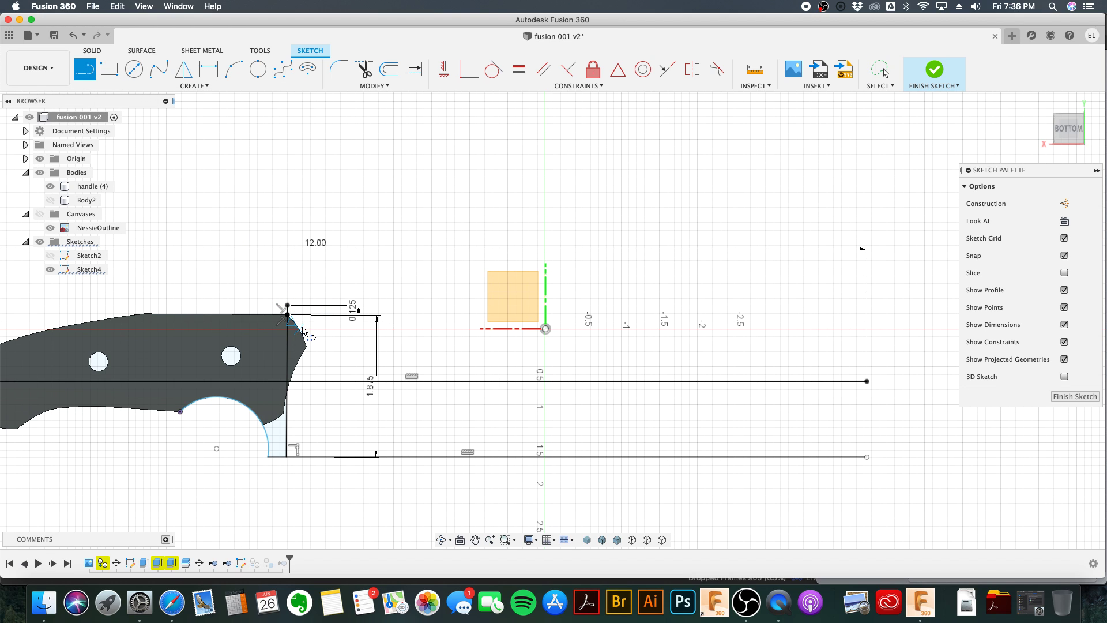
left_click(287, 310)
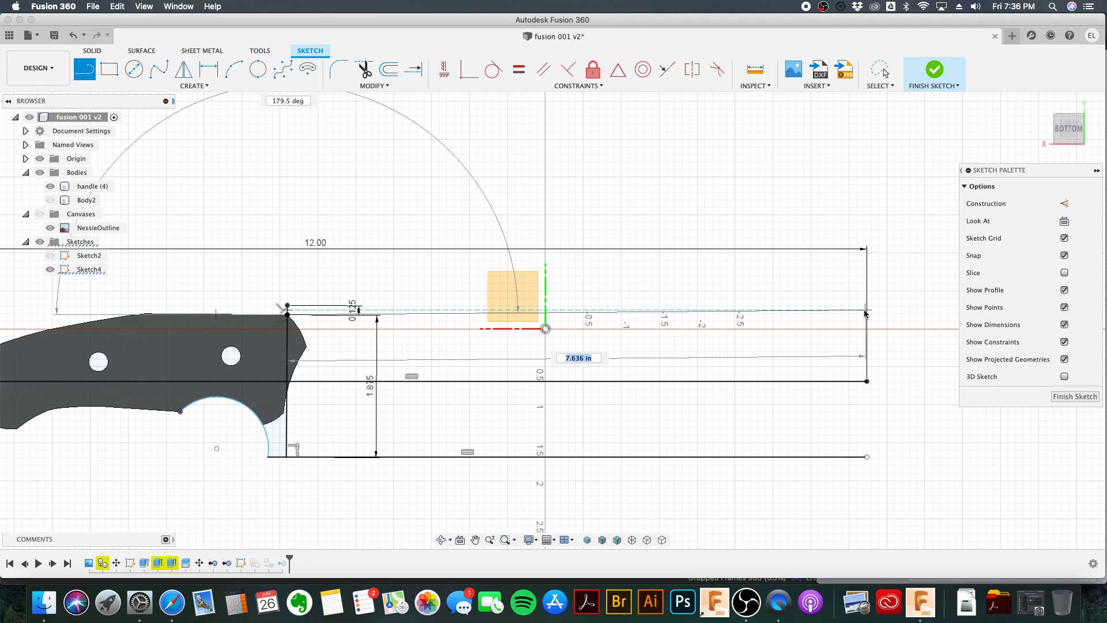
left_click(865, 312)
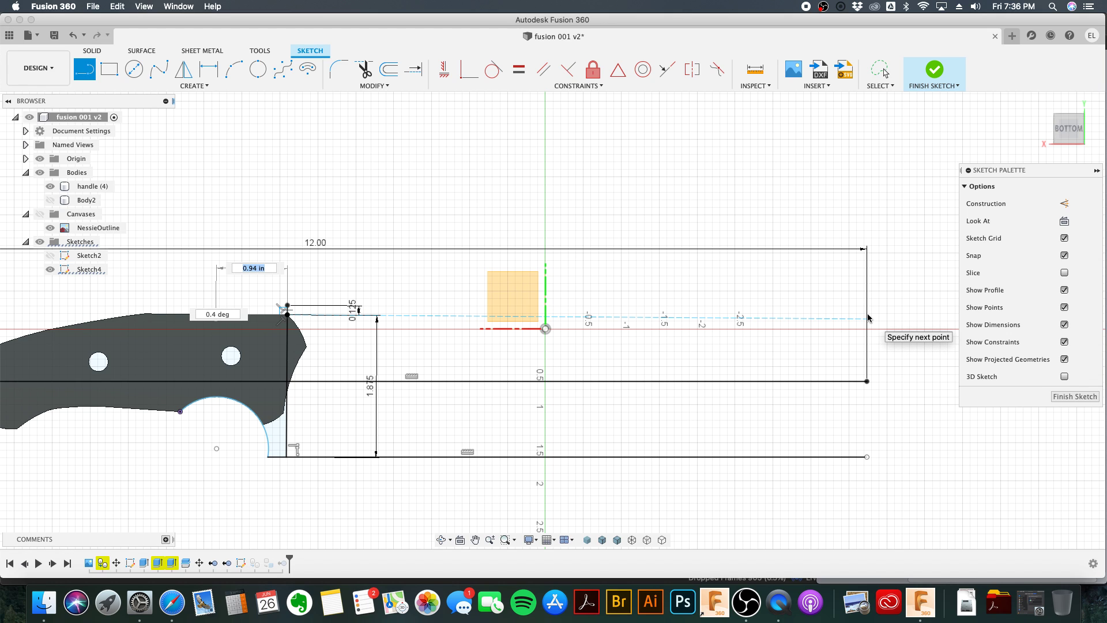
left_click(869, 314)
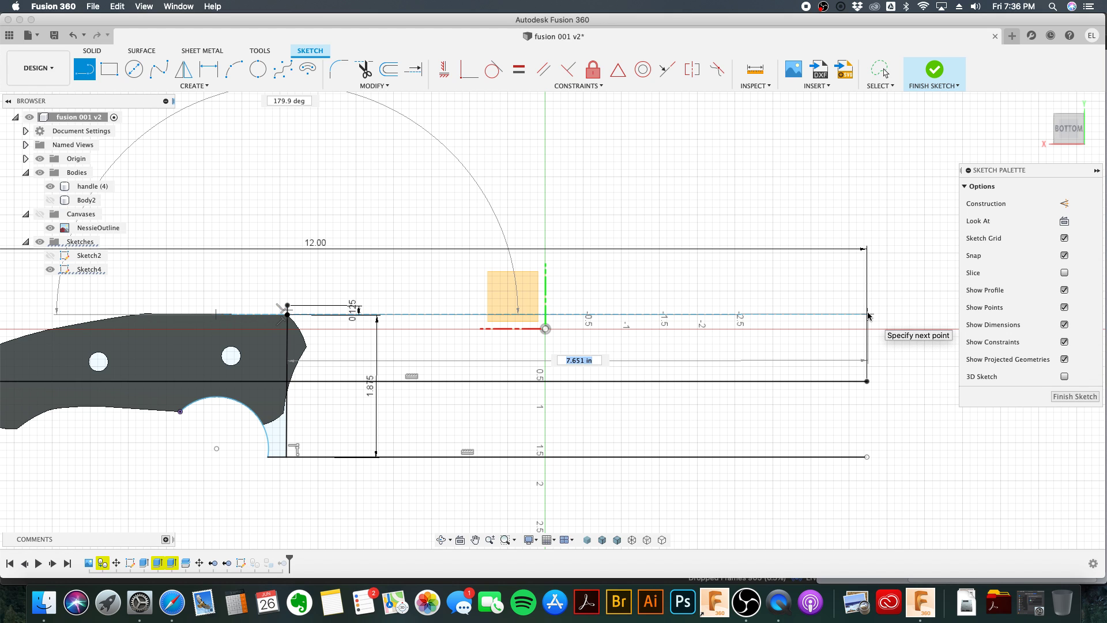
key("Tab")
type("180")
key("Tab")
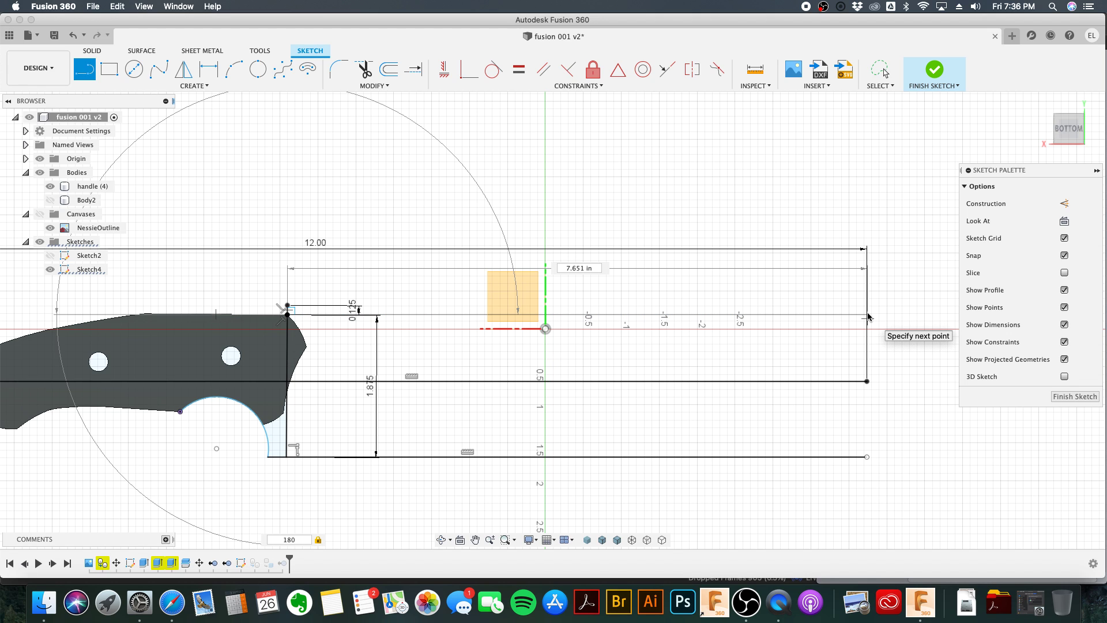
key("Return")
key("Escape")
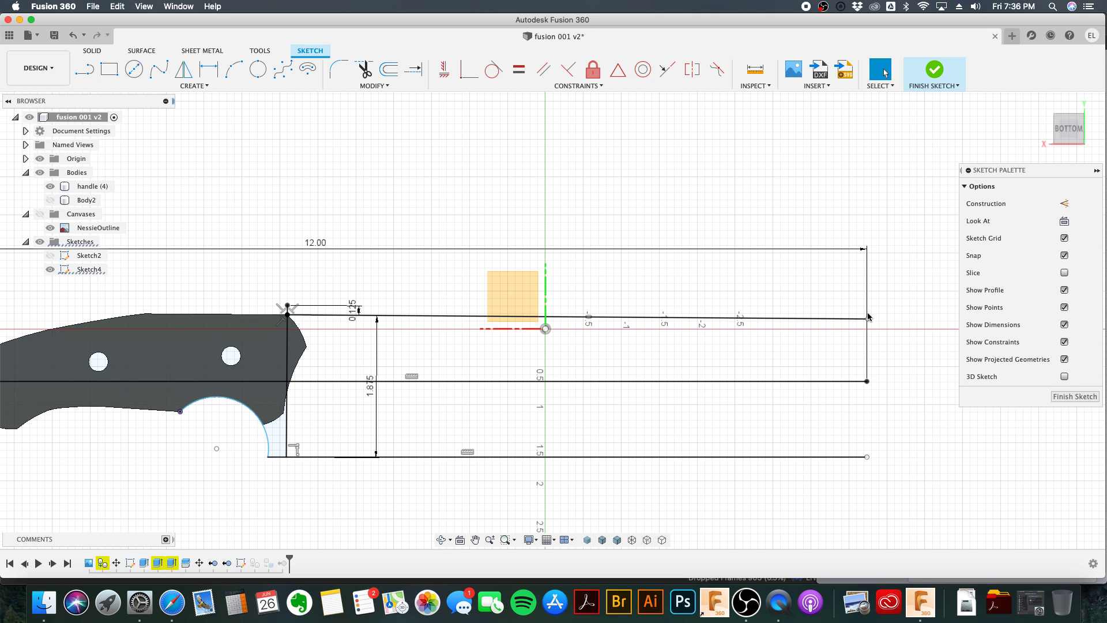
Step: Add a 2 in vertical spacing dimension between the top and bottom lines
scroll(467, 321, "up", 2)
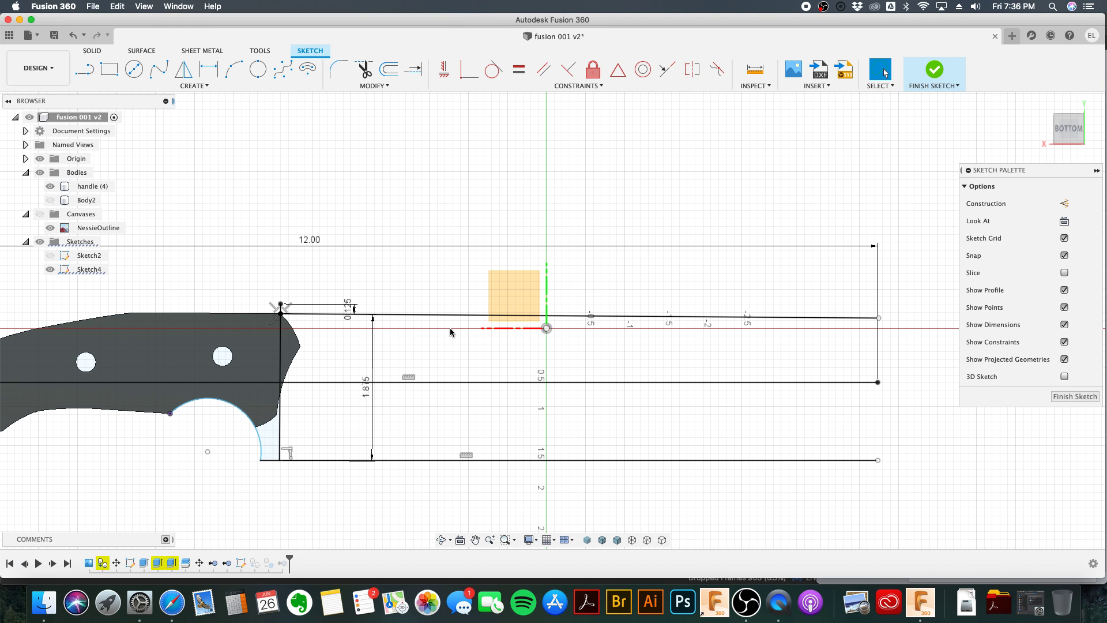
scroll(449, 327, "down", 2)
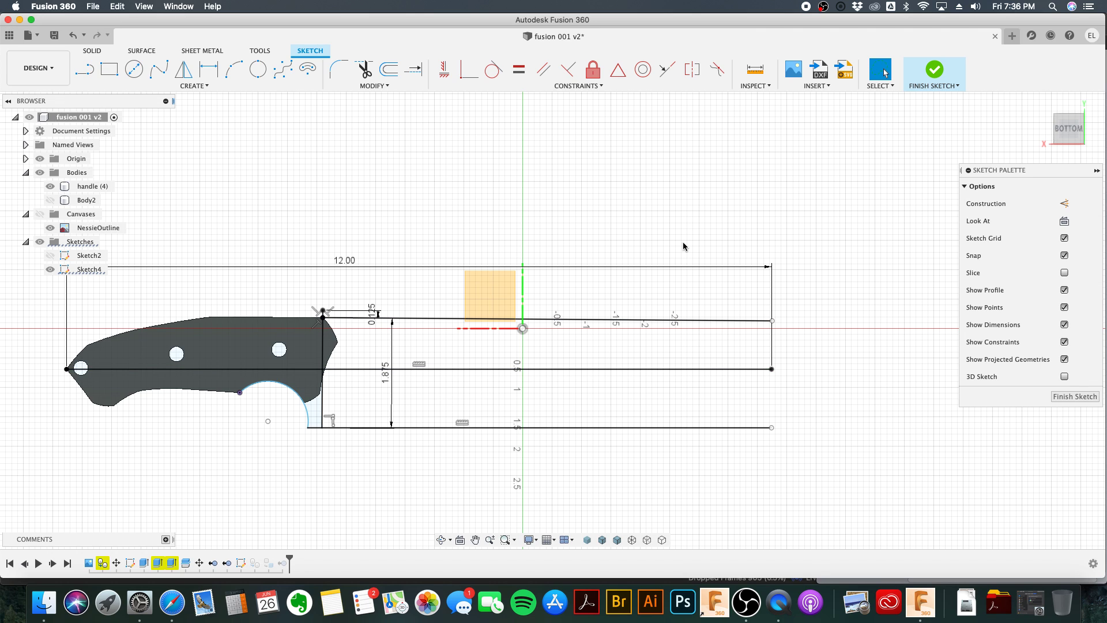
key("d")
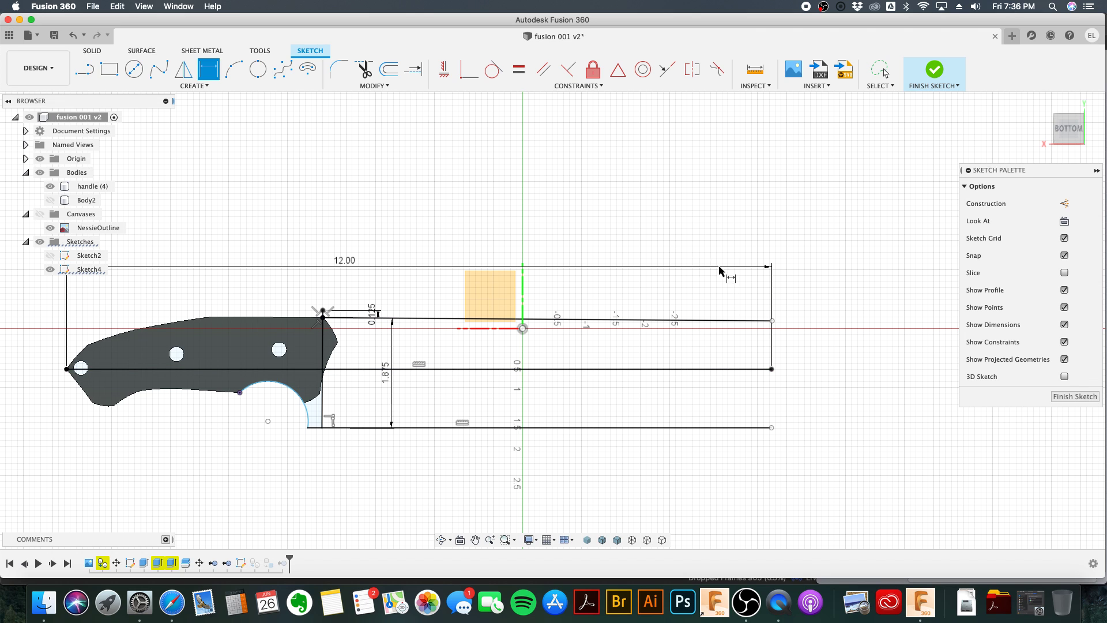
left_click(772, 321)
left_click(772, 427)
left_click(806, 403)
type("2")
key("Return")
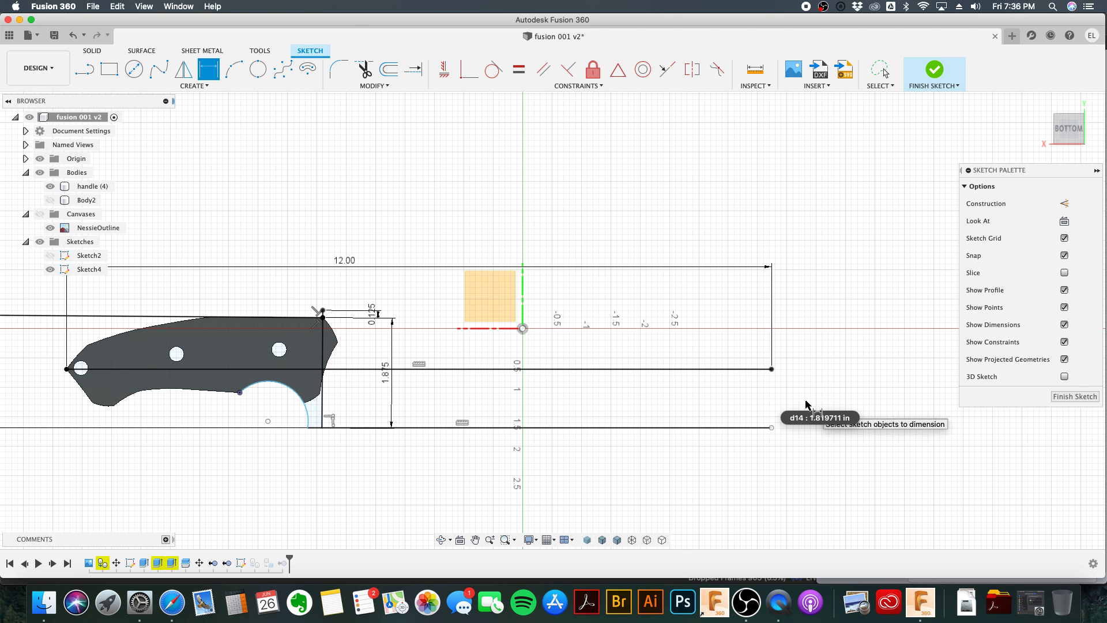
key("Escape")
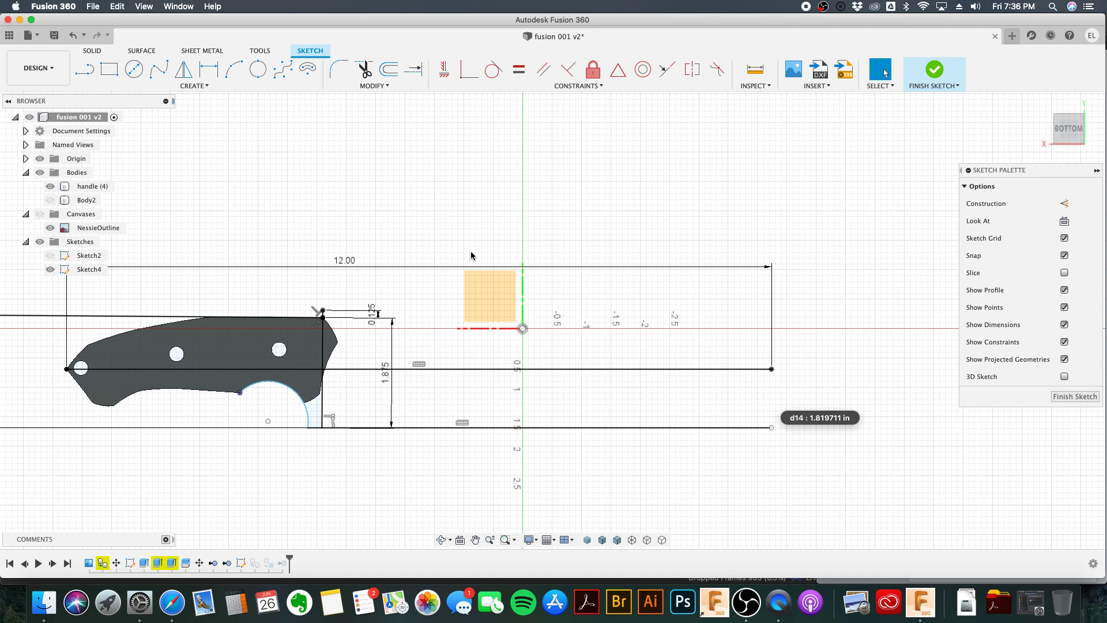
Step: Undo the spacing dimension and select the 12.00 dimension and middle guide line
key("super+z")
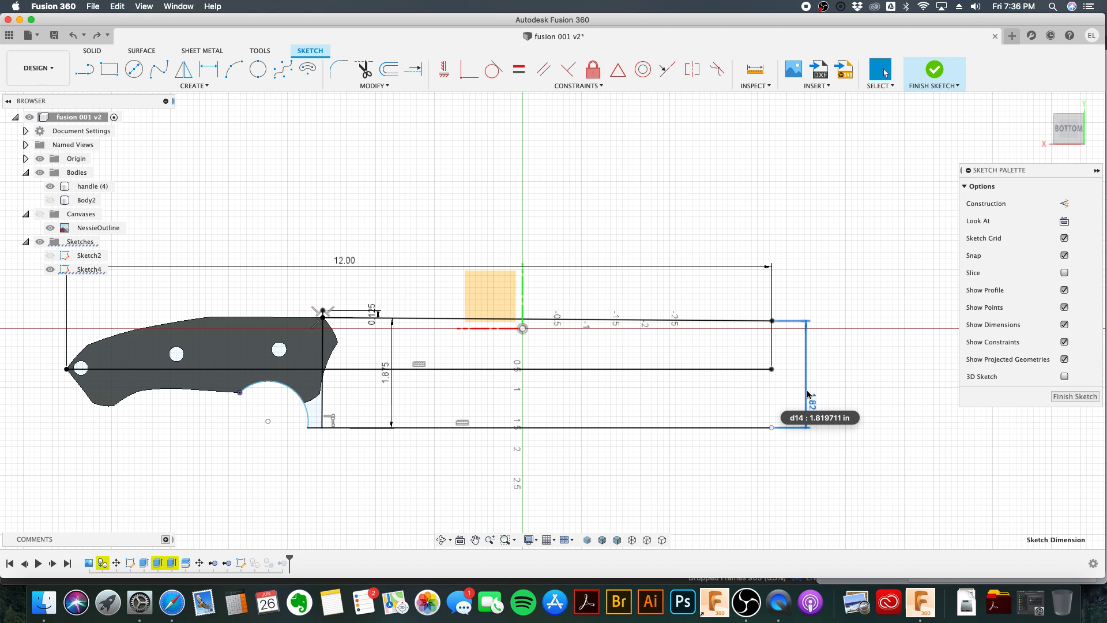
key("super+z")
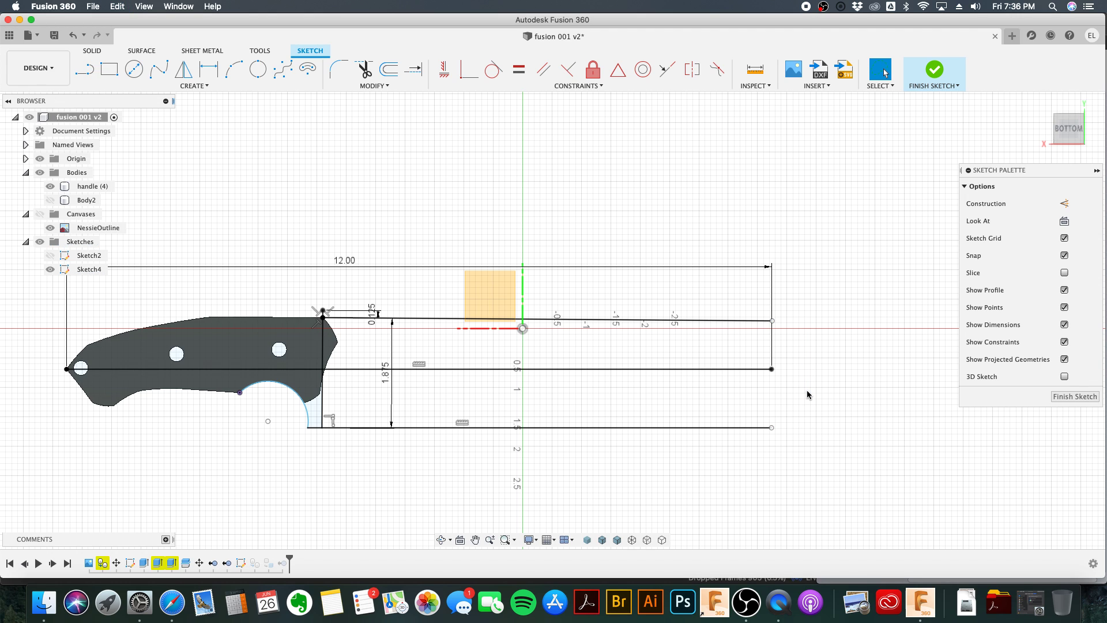
left_click(772, 289)
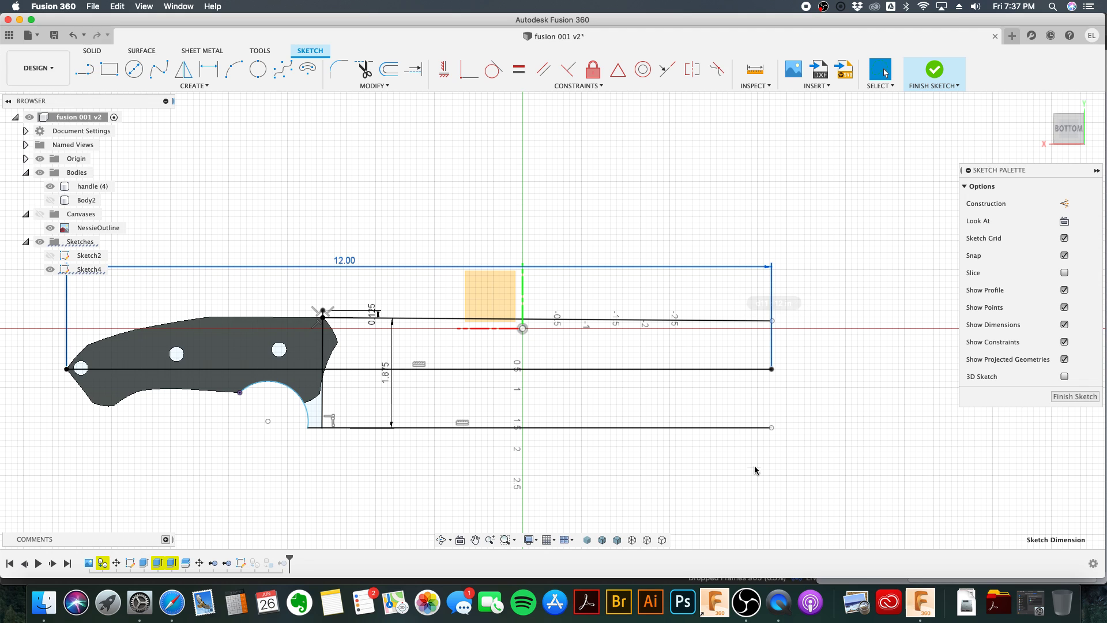
left_click(732, 368)
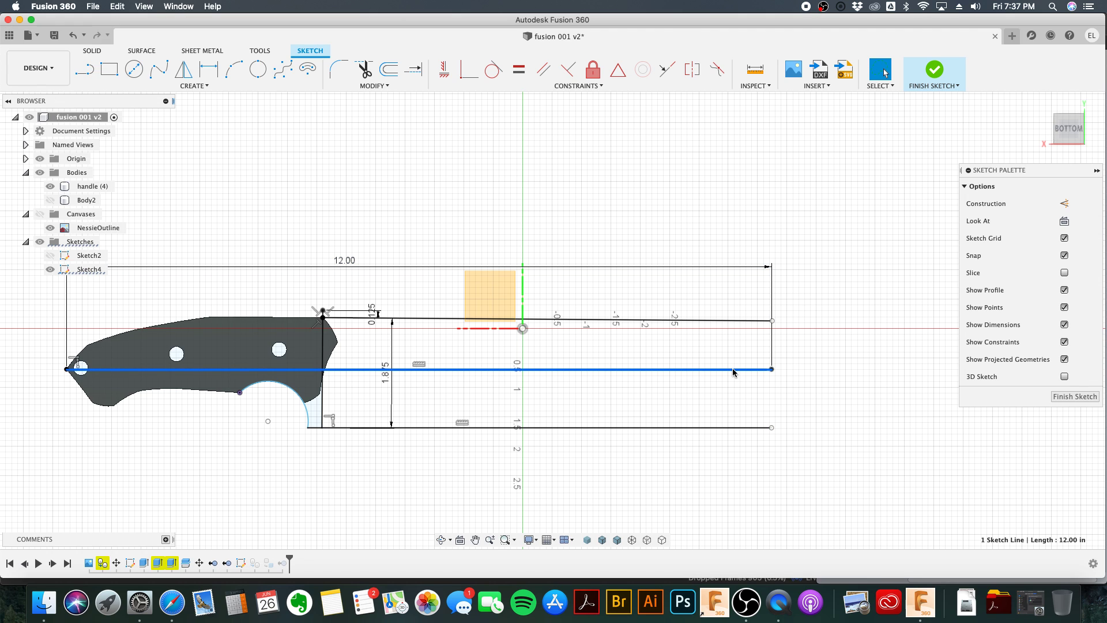
Step: Delete the middle guide line, trial-and-undo a 1.819711 in spacing, then delete the 7.651 in spine line
key("Delete")
left_click(540, 319)
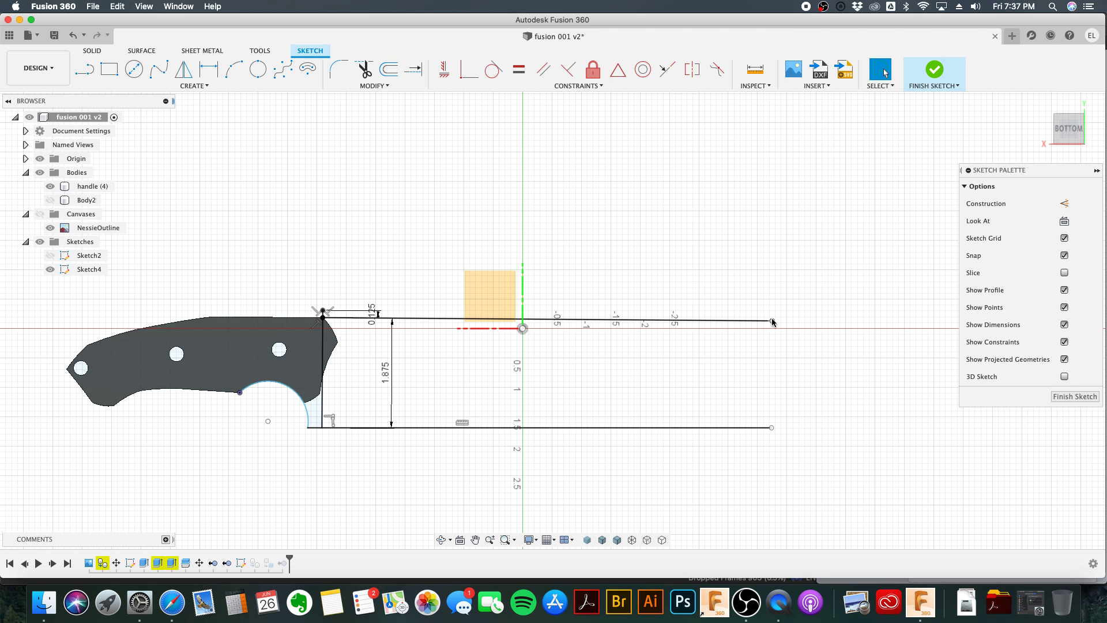
key("d")
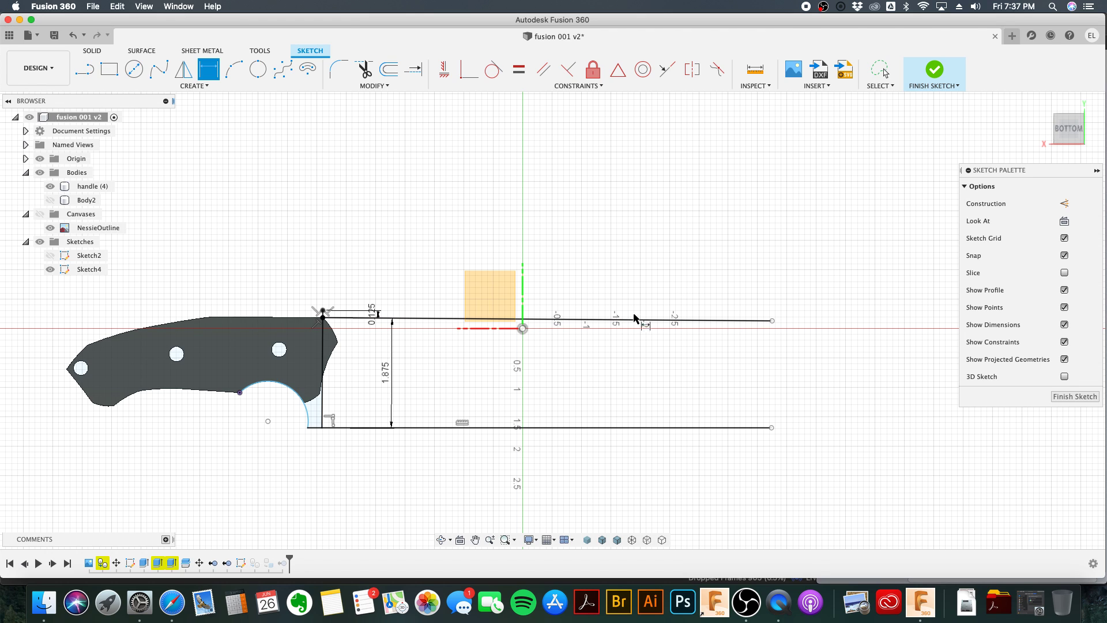
left_click(772, 321)
left_click(772, 428)
left_click(808, 408)
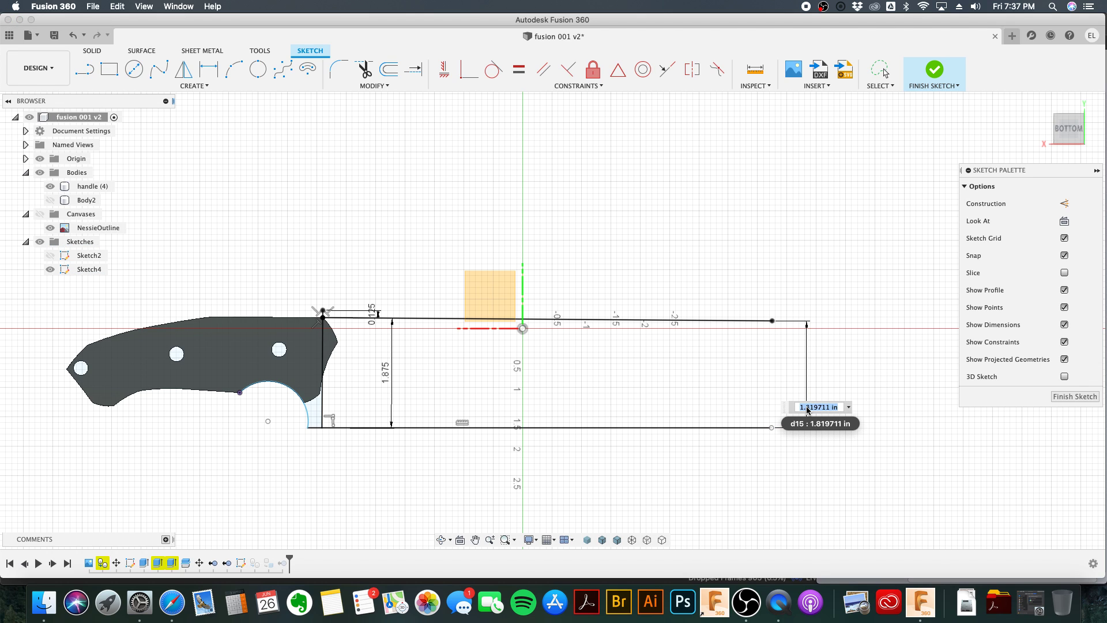
key("Return")
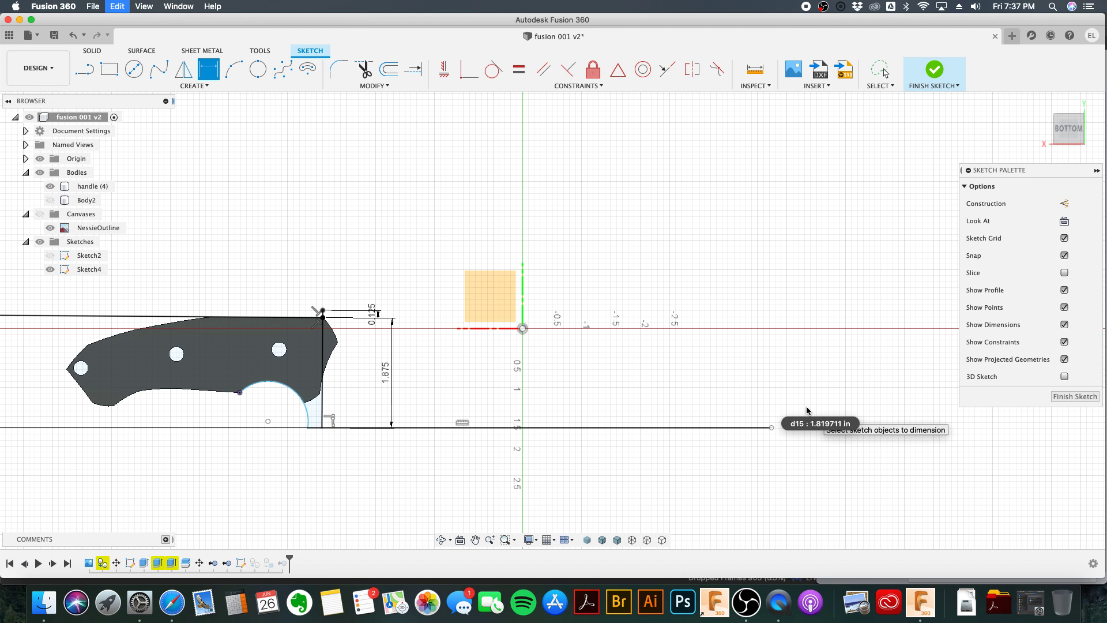
key("Escape")
key("super+z")
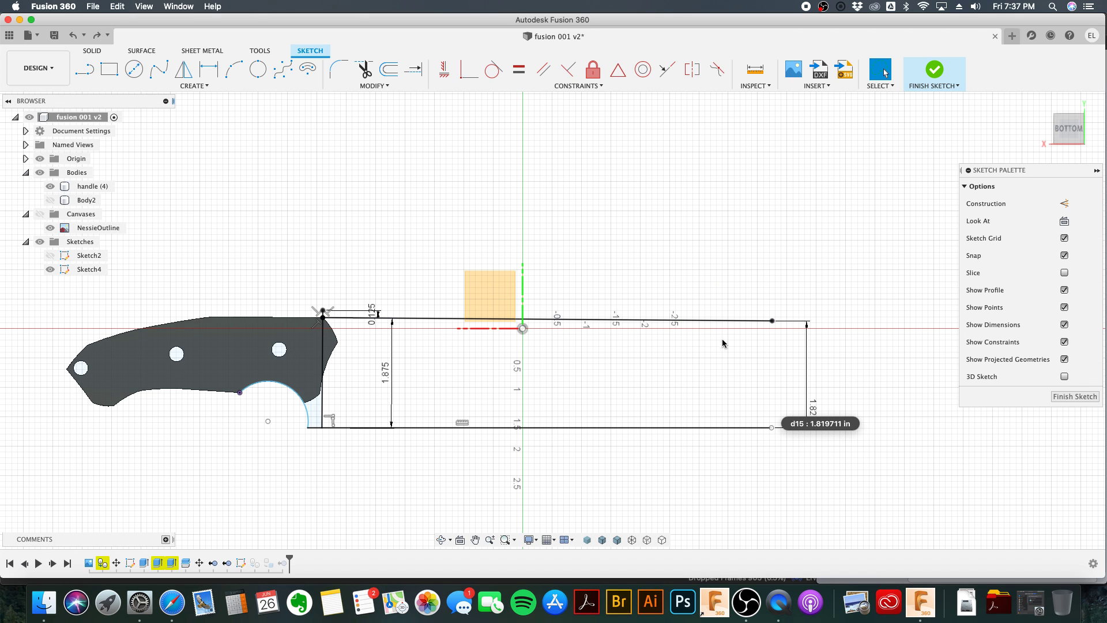
left_click(724, 322)
key("Delete")
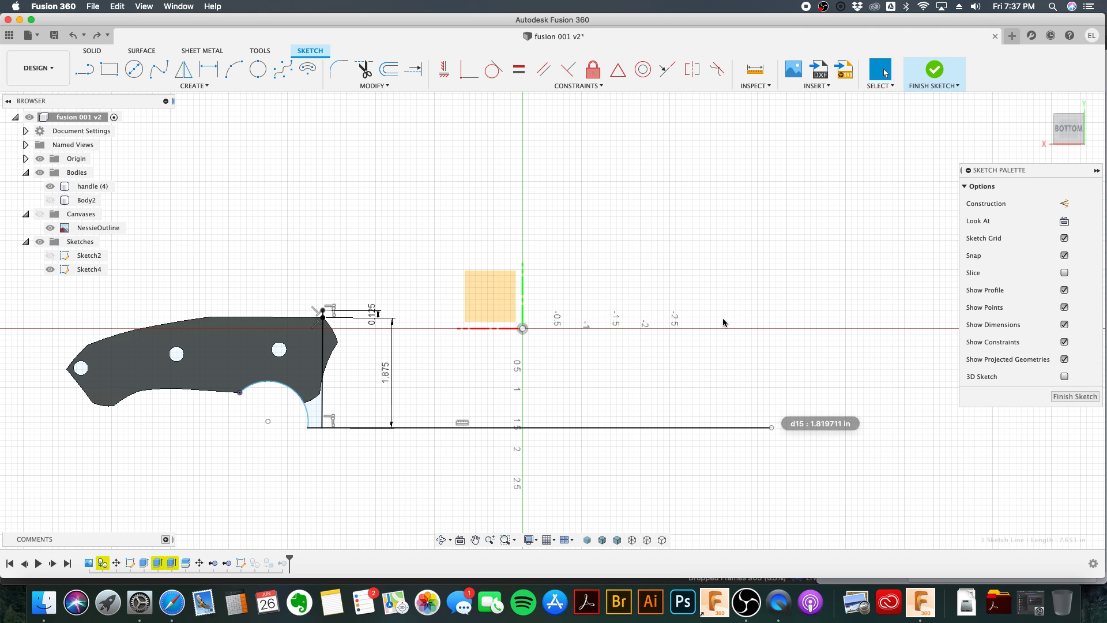
Step: Draw a vertical right edge up from the bottom line's right end
key("l")
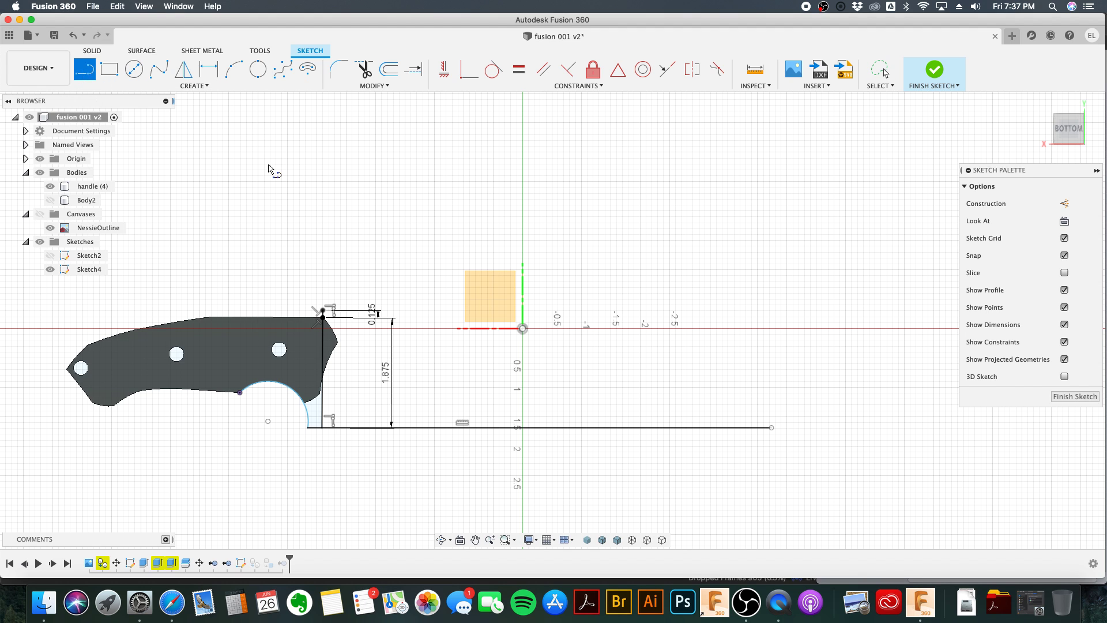
left_click(771, 427)
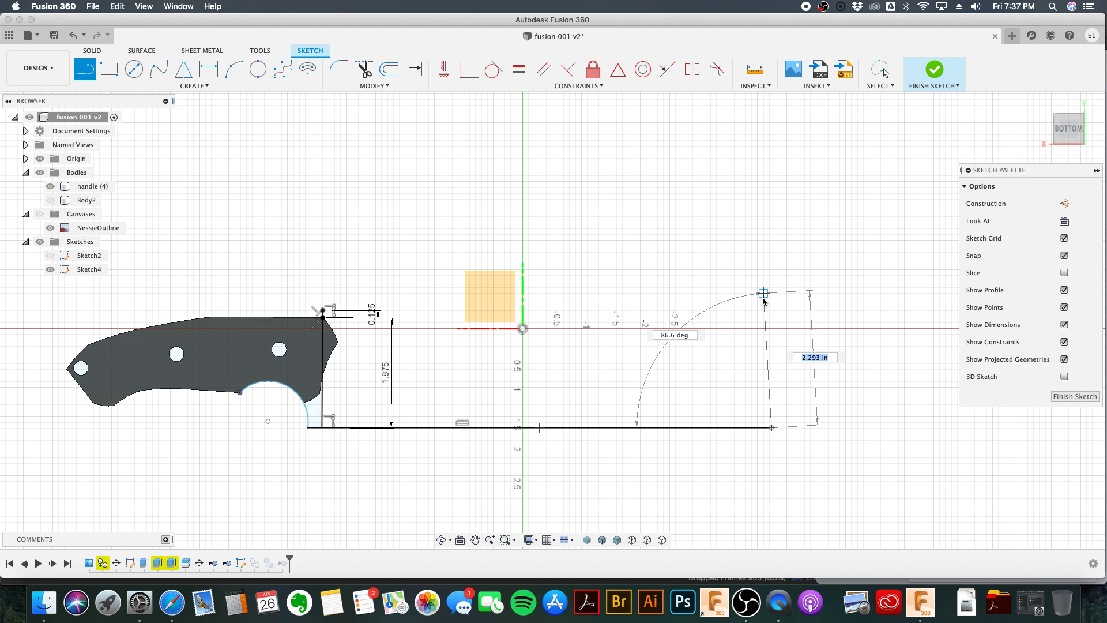
left_click(771, 293)
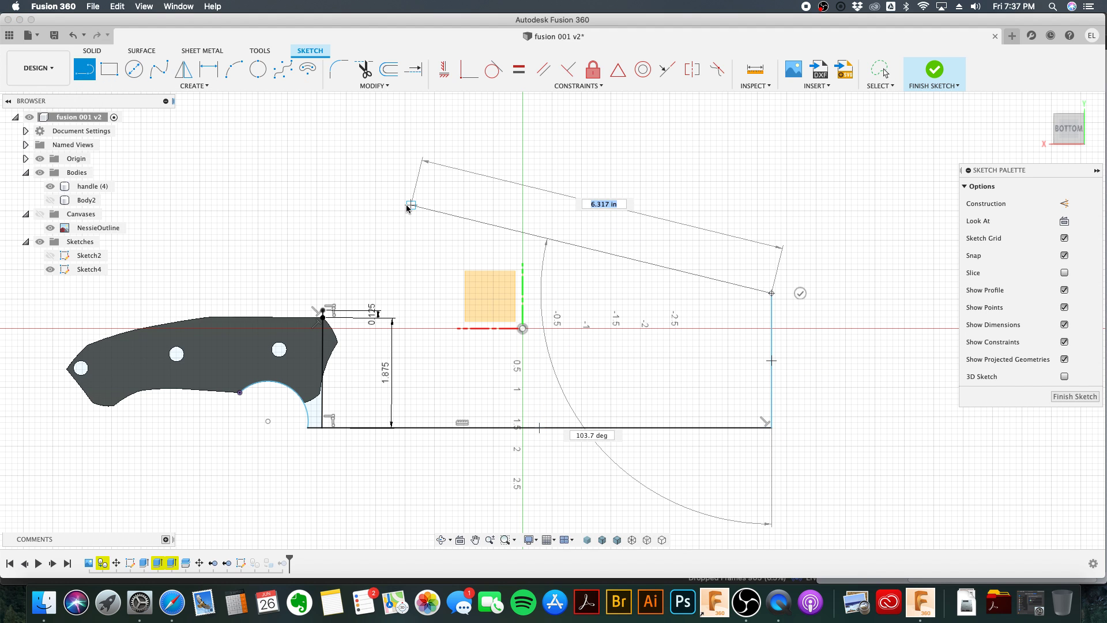
key("Escape")
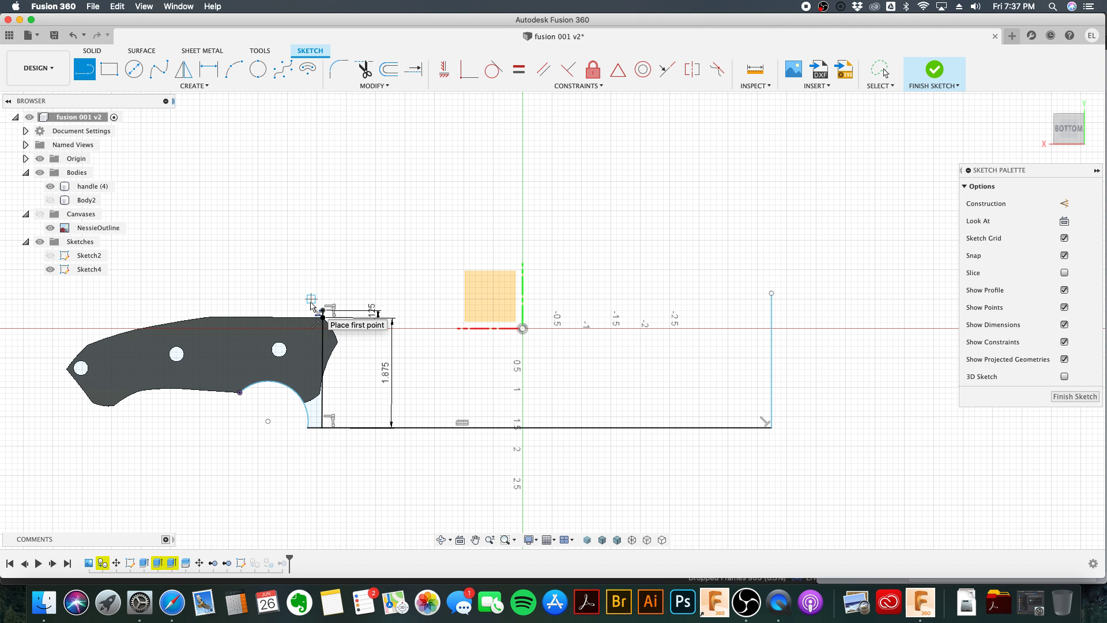
Step: Draw the top spine line from the blade's top-left corner to the right edge
scroll(311, 299, "up", 5)
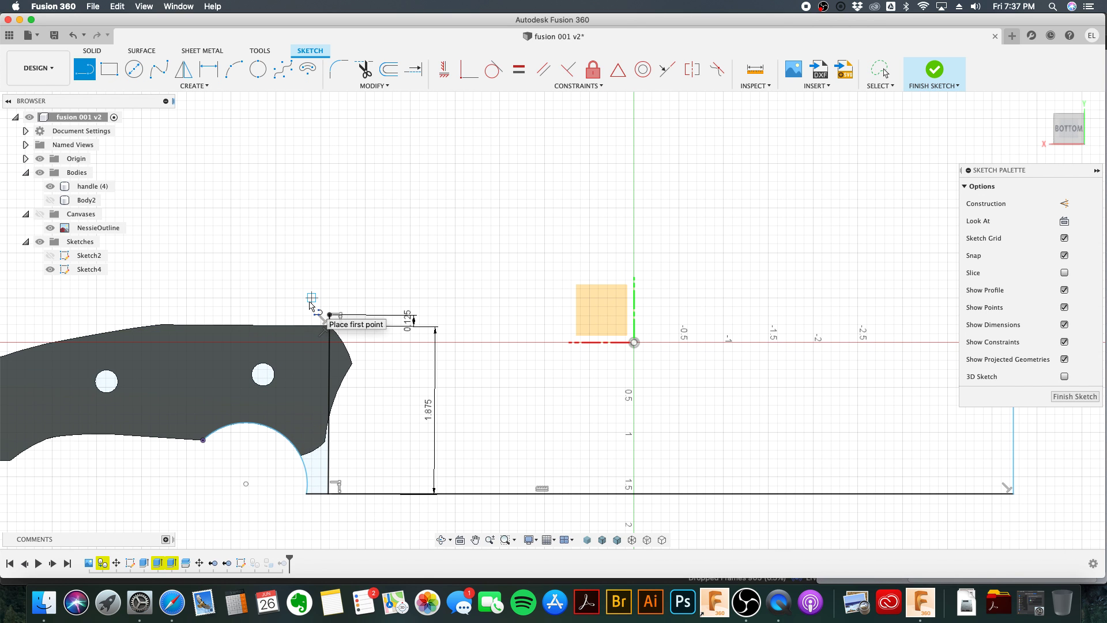
left_click(333, 331)
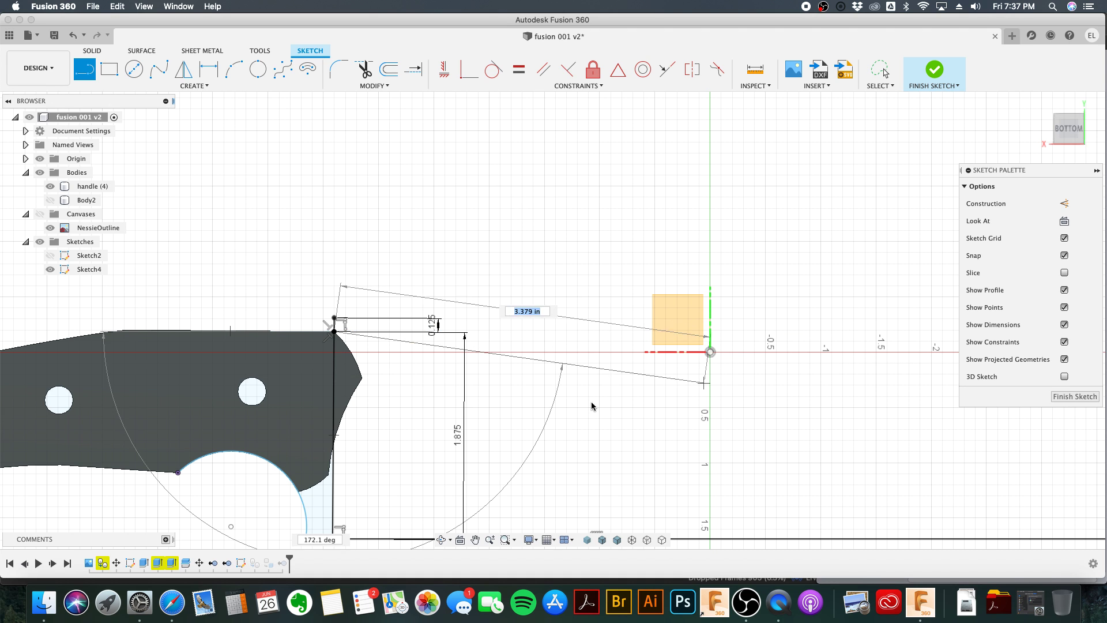
scroll(673, 400, "down", 3)
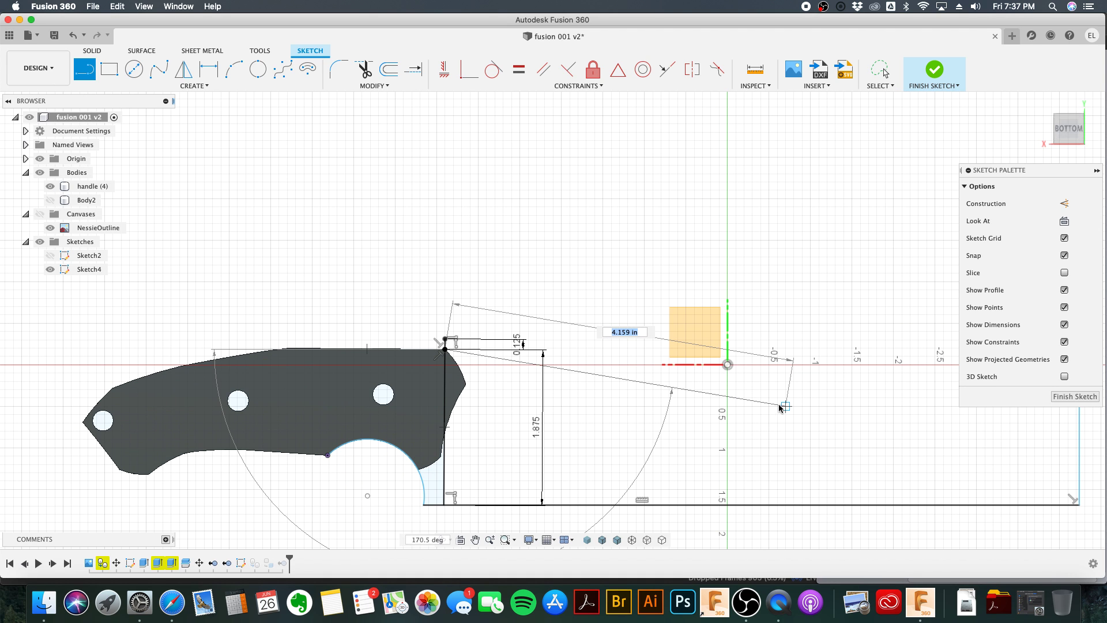
middle_click_drag(786, 408, 658, 375)
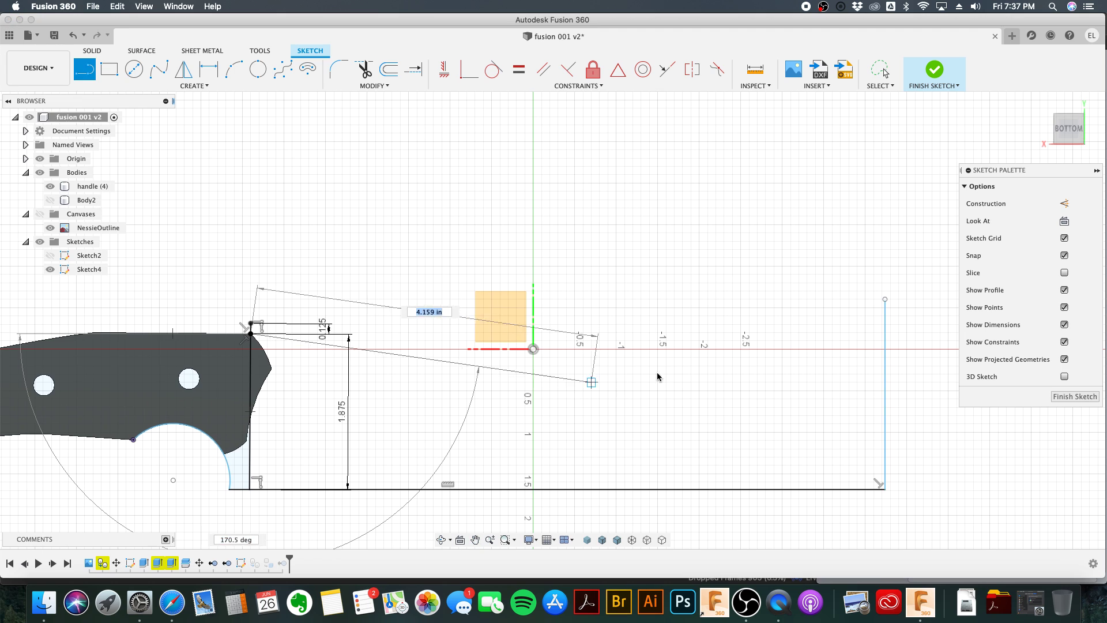
left_click(885, 334)
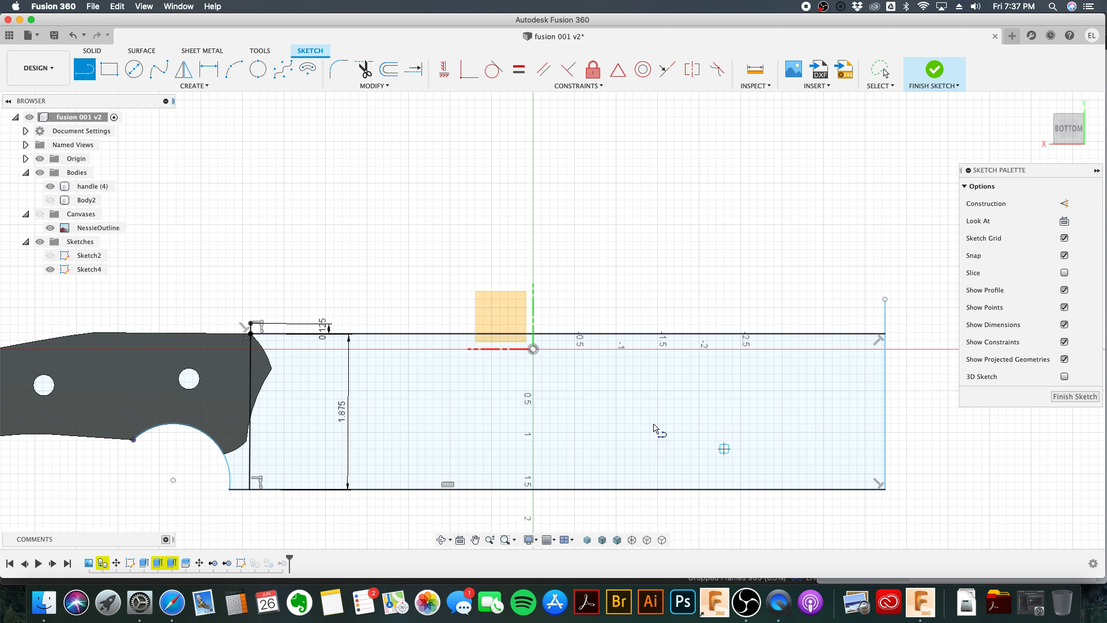
key("Escape")
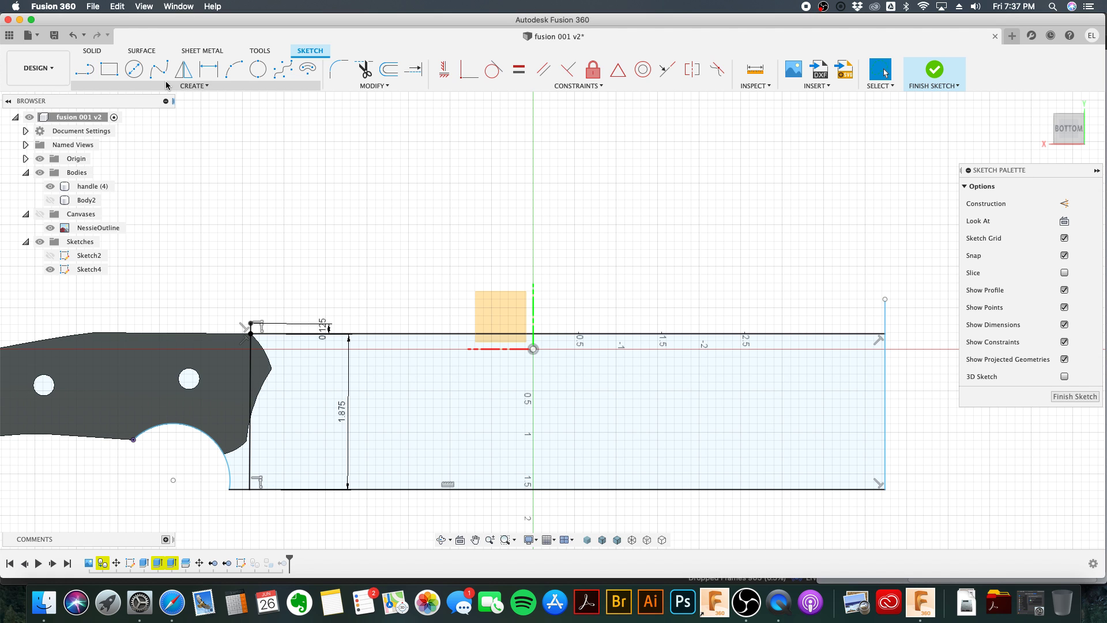
Step: Trim the right edge's stub and draw a front arc from the bottom corner to the top edge
left_click(364, 69)
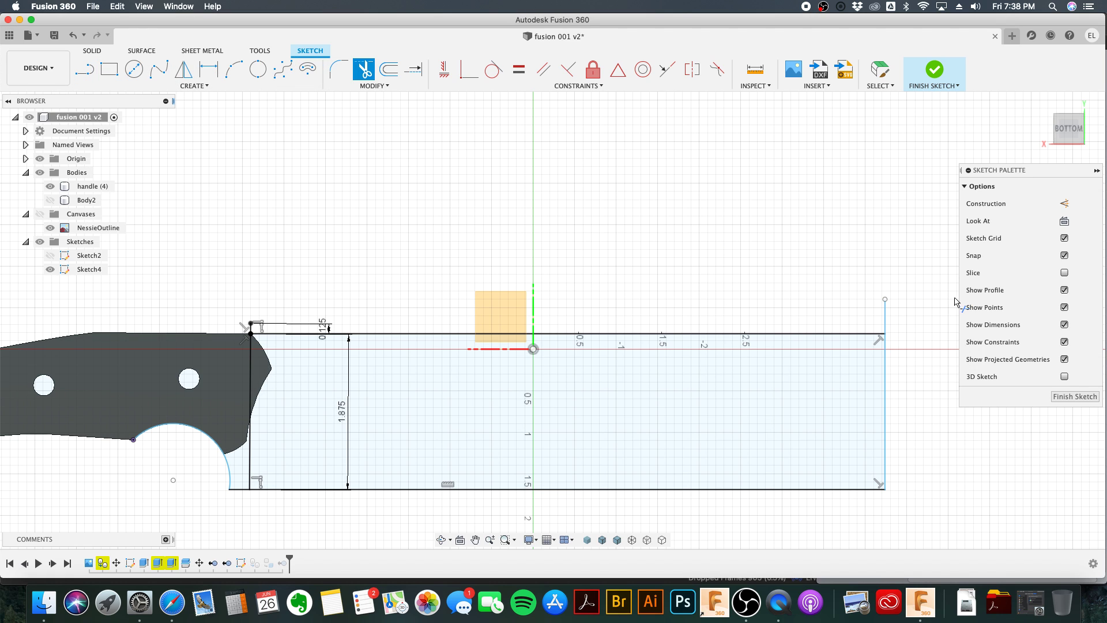
left_click(886, 316)
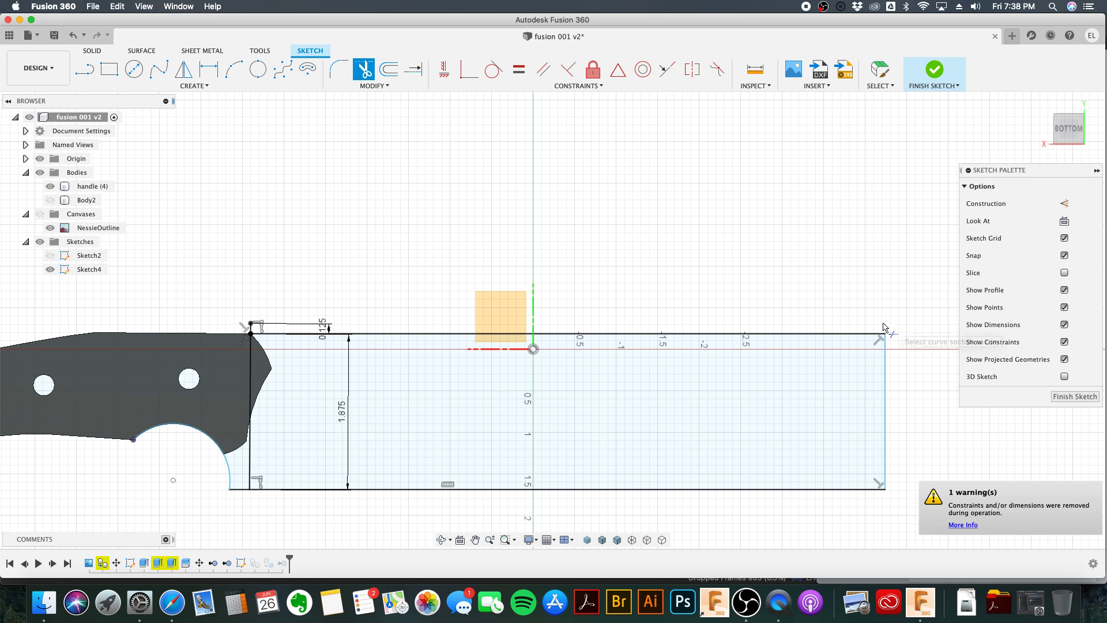
left_click(234, 69)
left_click(885, 490)
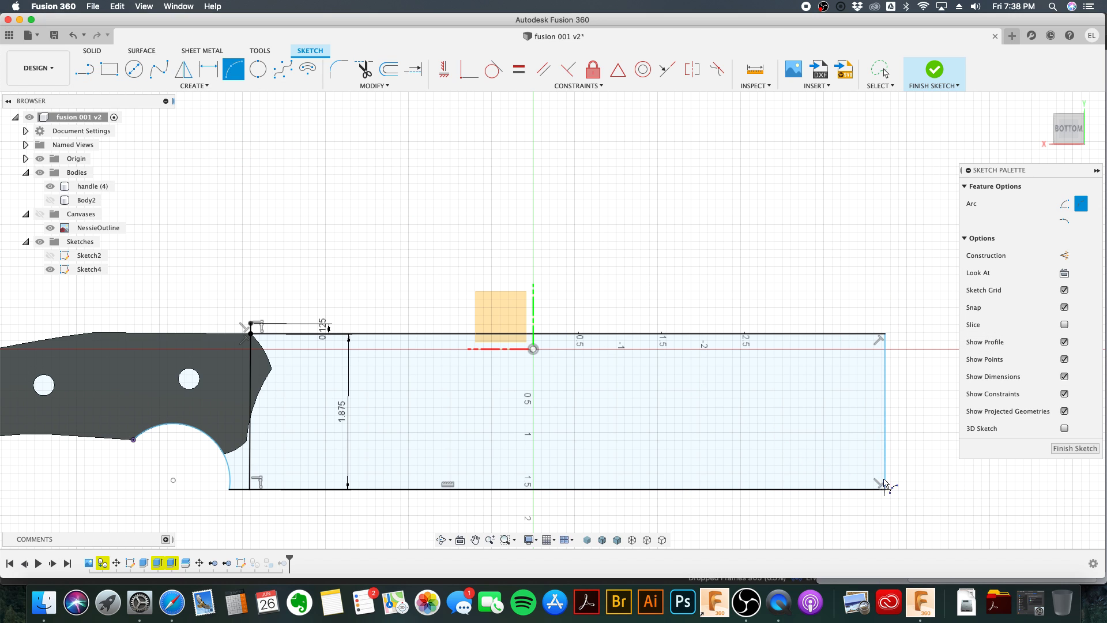
left_click(848, 333)
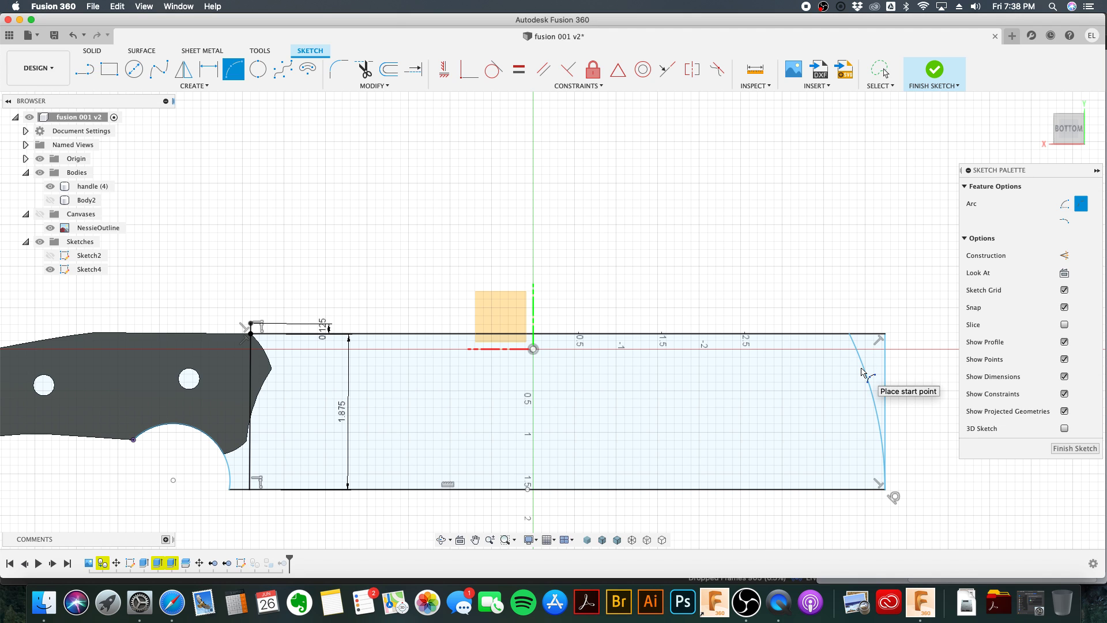
left_click(864, 372)
Step: Trim the leftover top edge and straight right edge, then extend the arc past the top
left_click(367, 71)
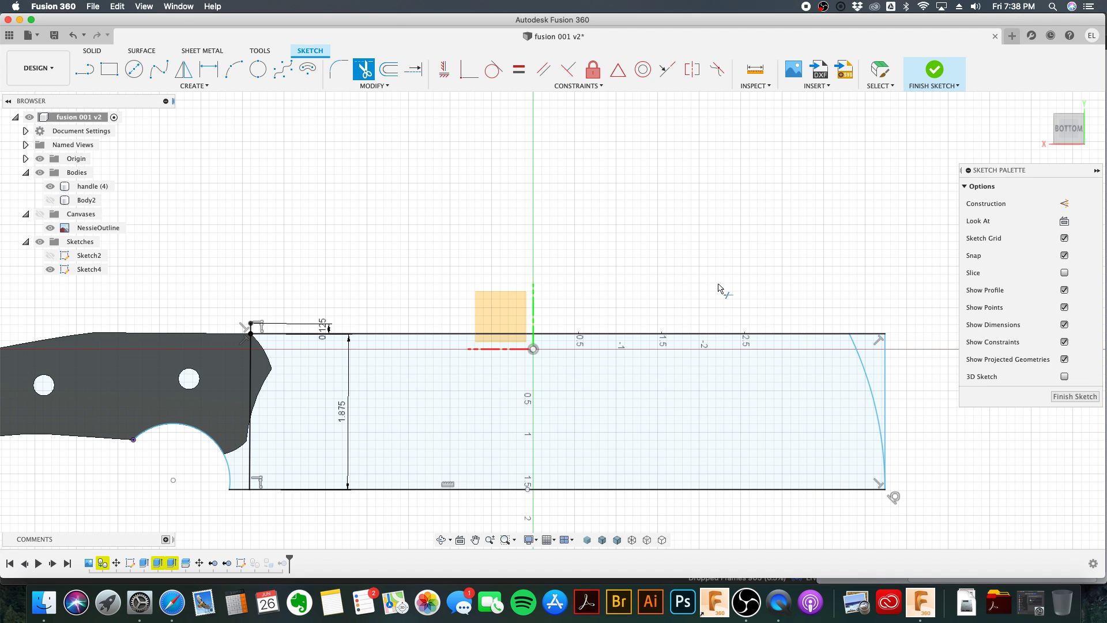
left_click(868, 334)
left_click(884, 362)
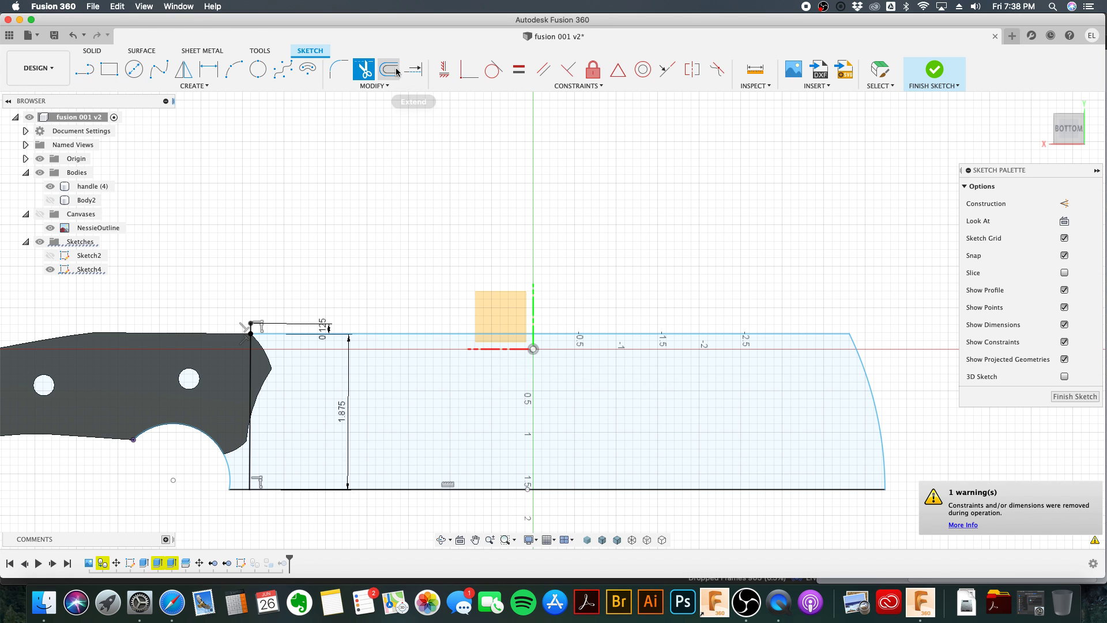
left_click(412, 69)
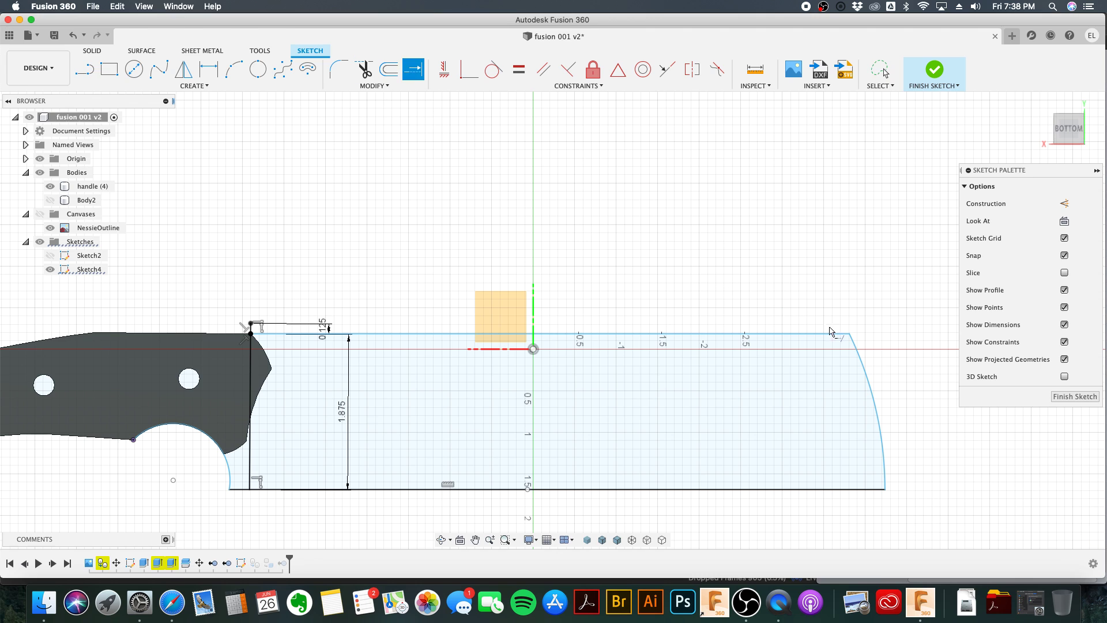
left_click(859, 356)
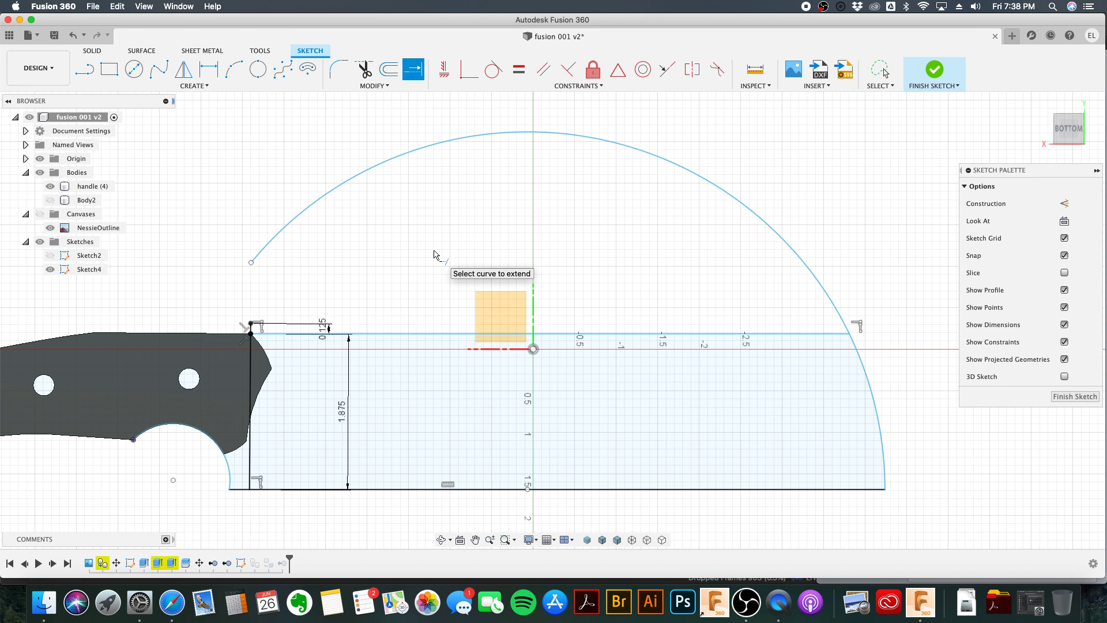
Step: Draw a new spine line from the corner to the arc and trim the arc above it
left_click(89, 75)
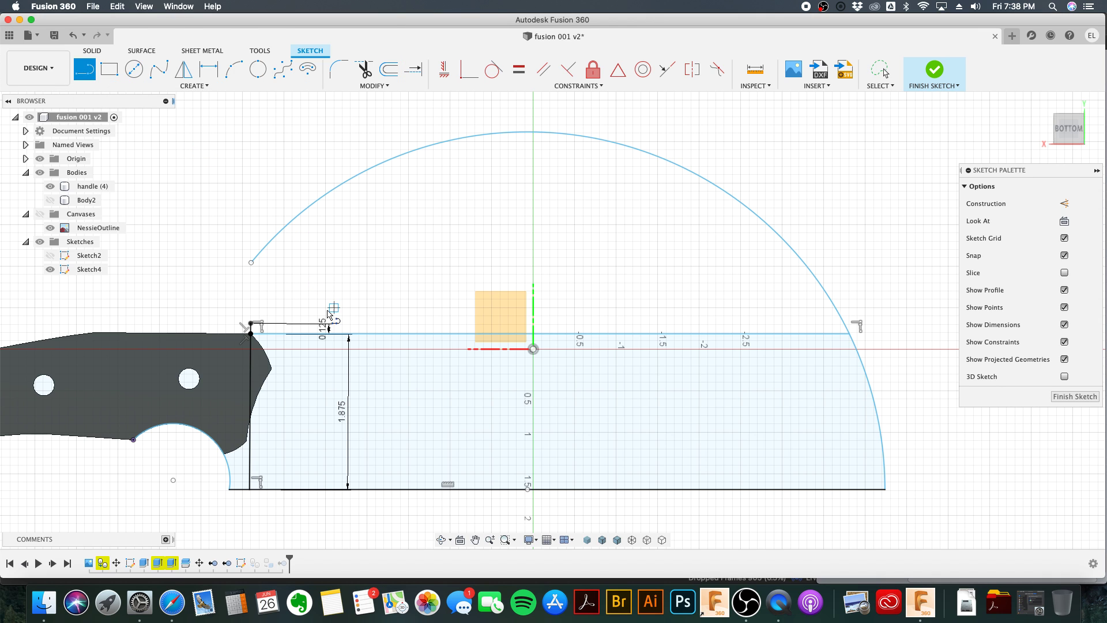
left_click(251, 325)
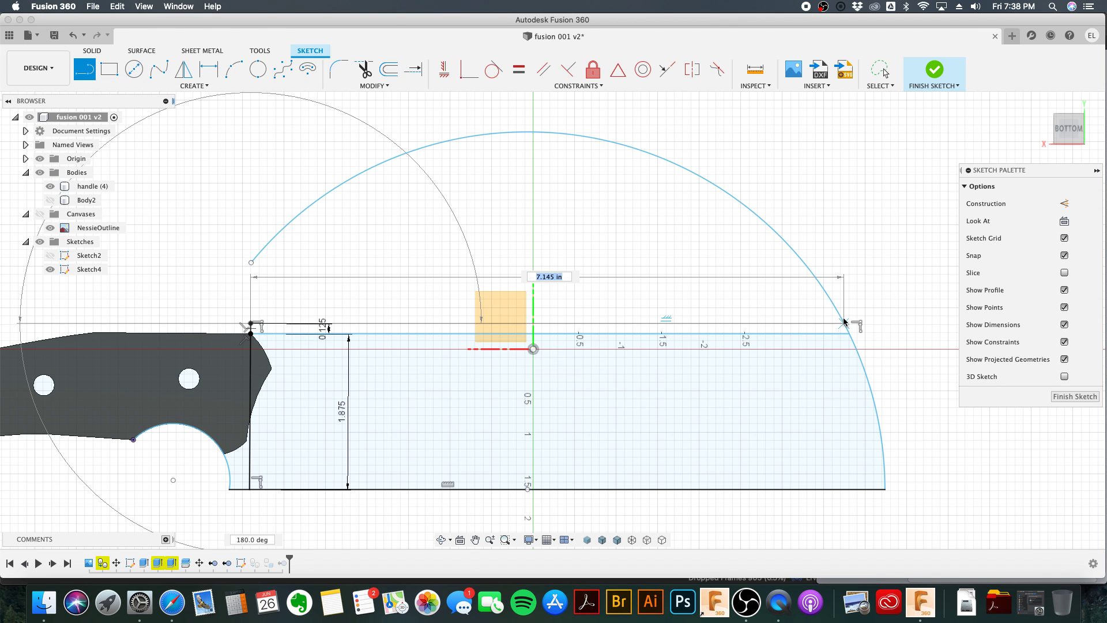
double_click(845, 324)
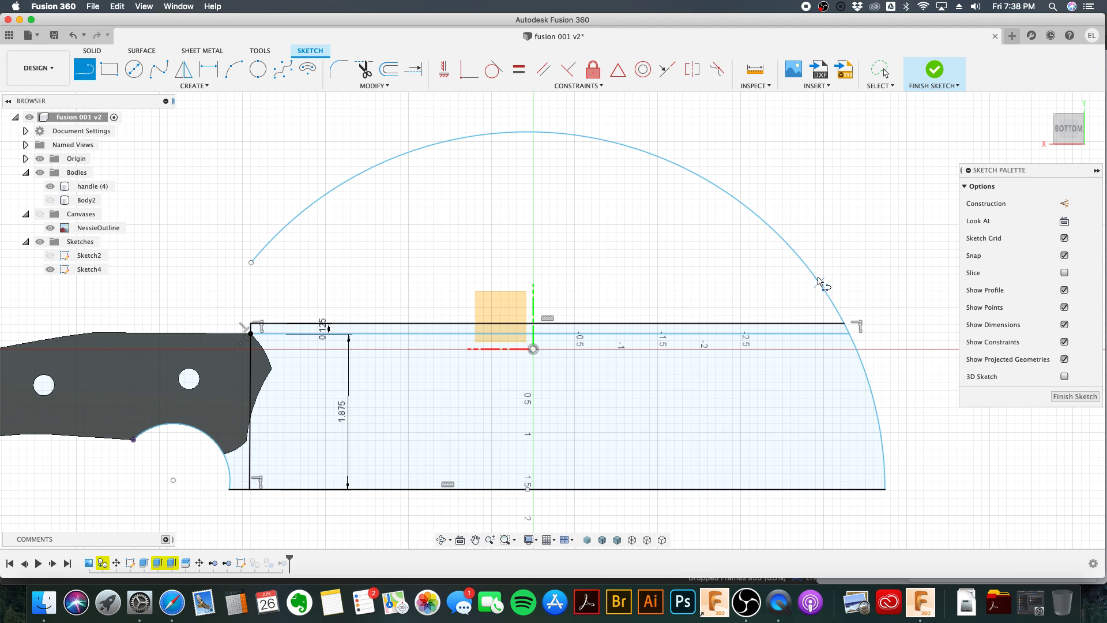
left_click(364, 69)
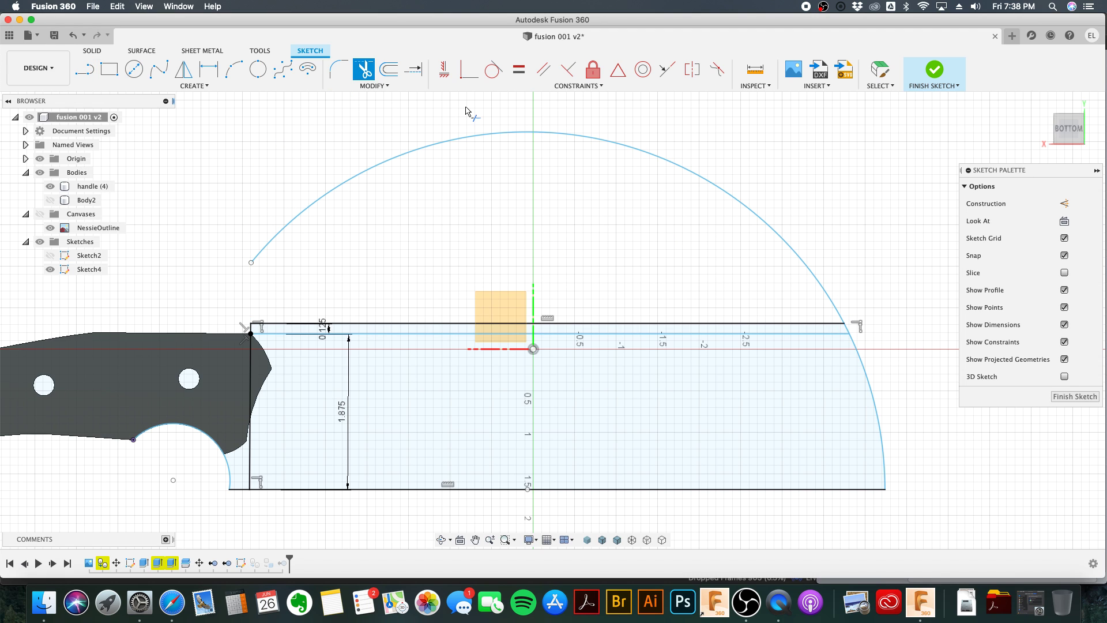
left_click(481, 135)
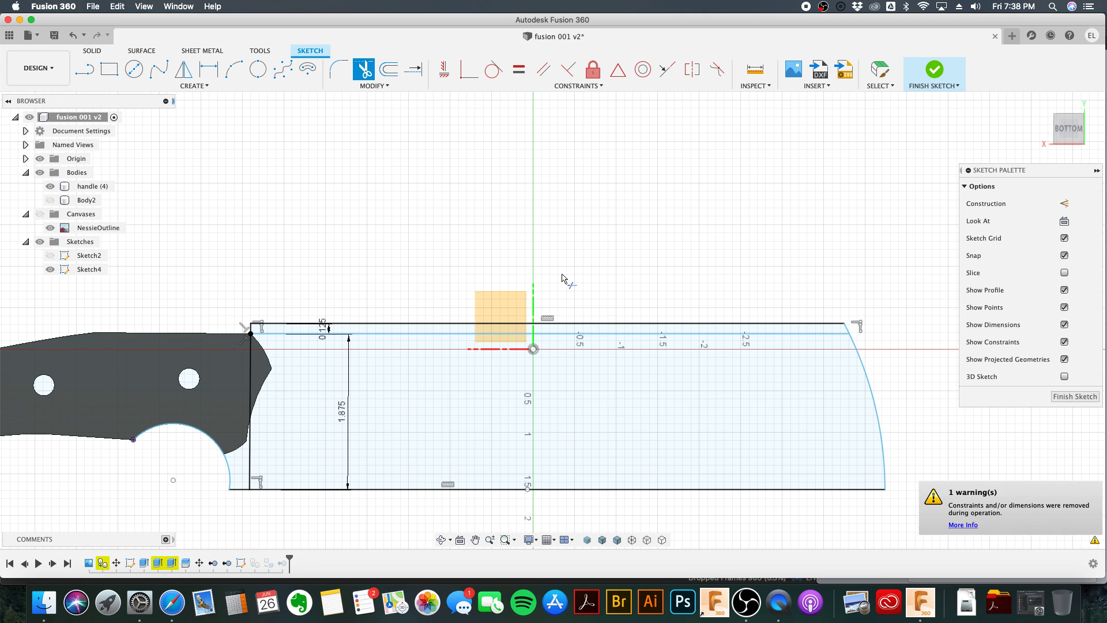
scroll(743, 314, "up", 3)
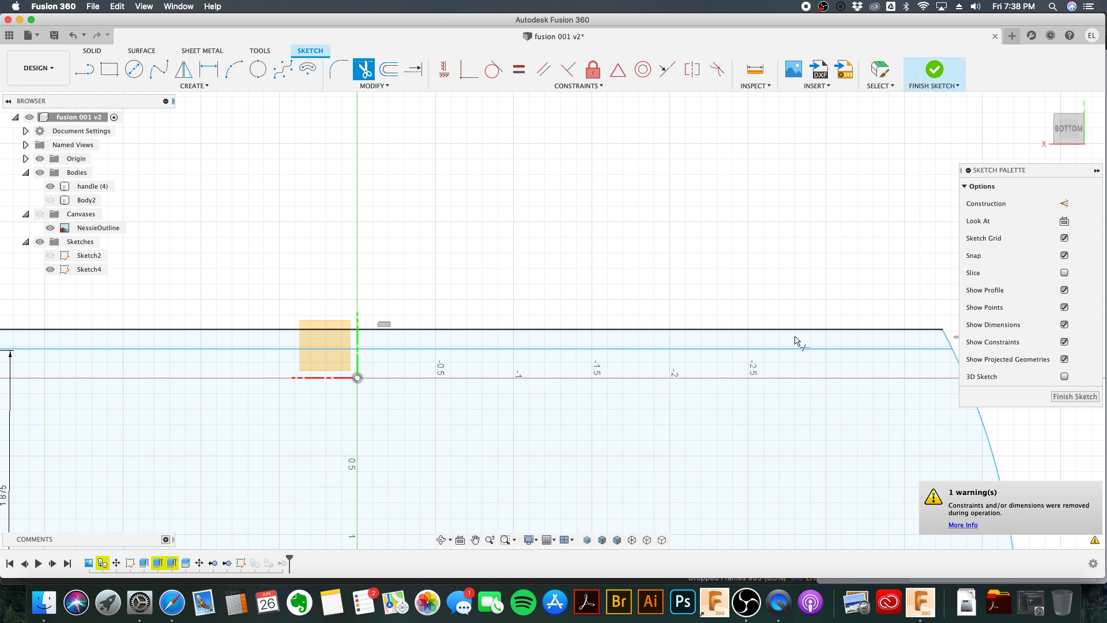
Step: Draw a rounded three-point arc at the front of the spine
left_click(234, 69)
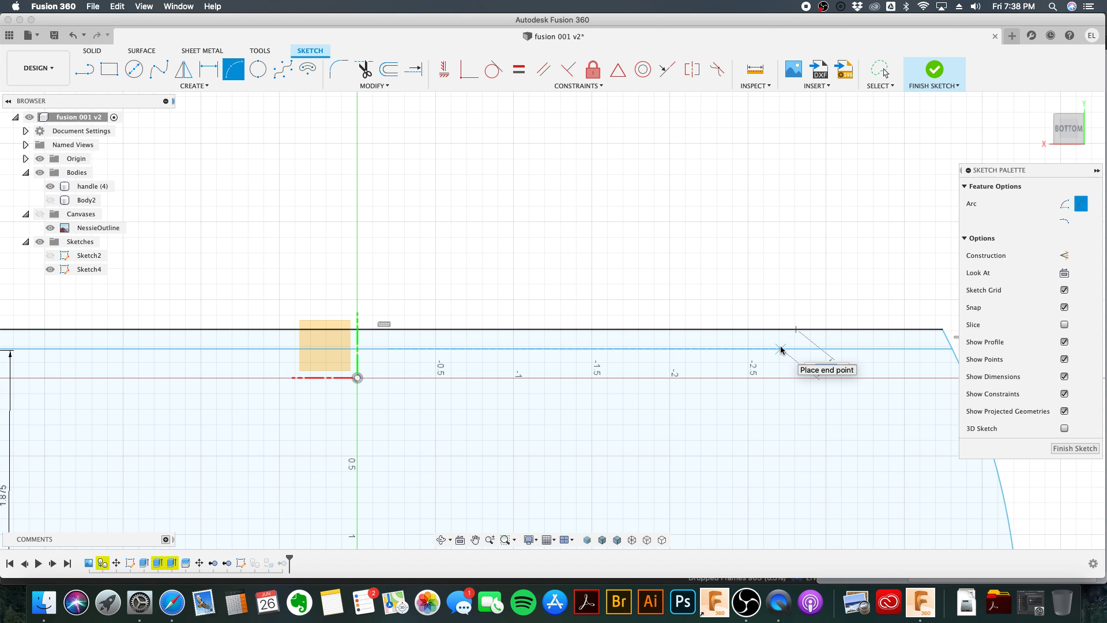
left_click(796, 347)
scroll(795, 346, "up", 10)
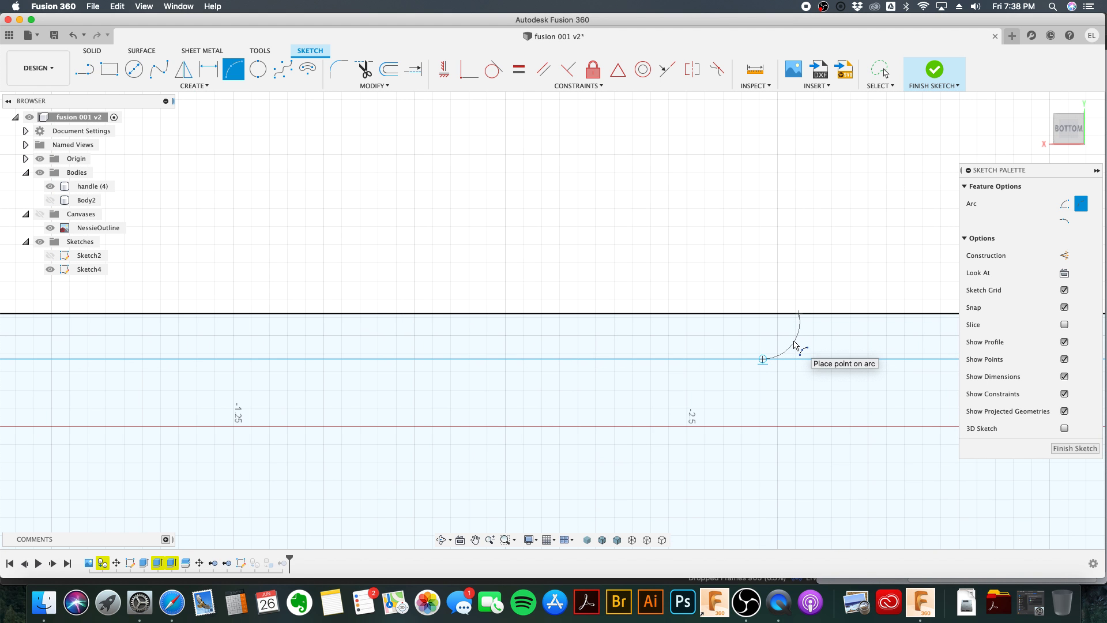
scroll(795, 346, "up", 4)
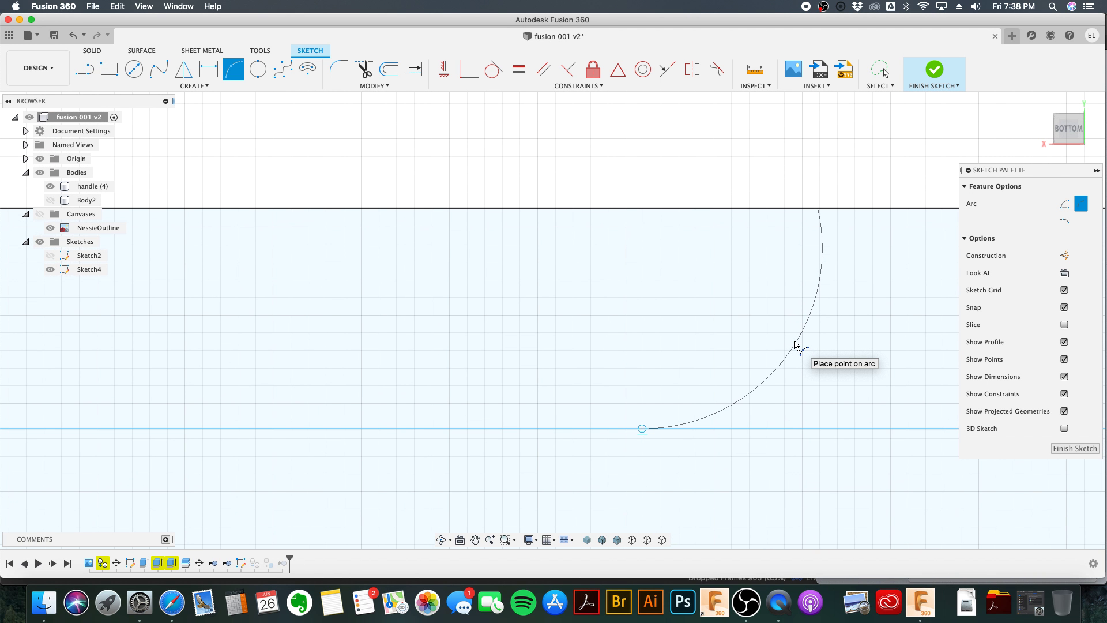
scroll(819, 233, "up", 2)
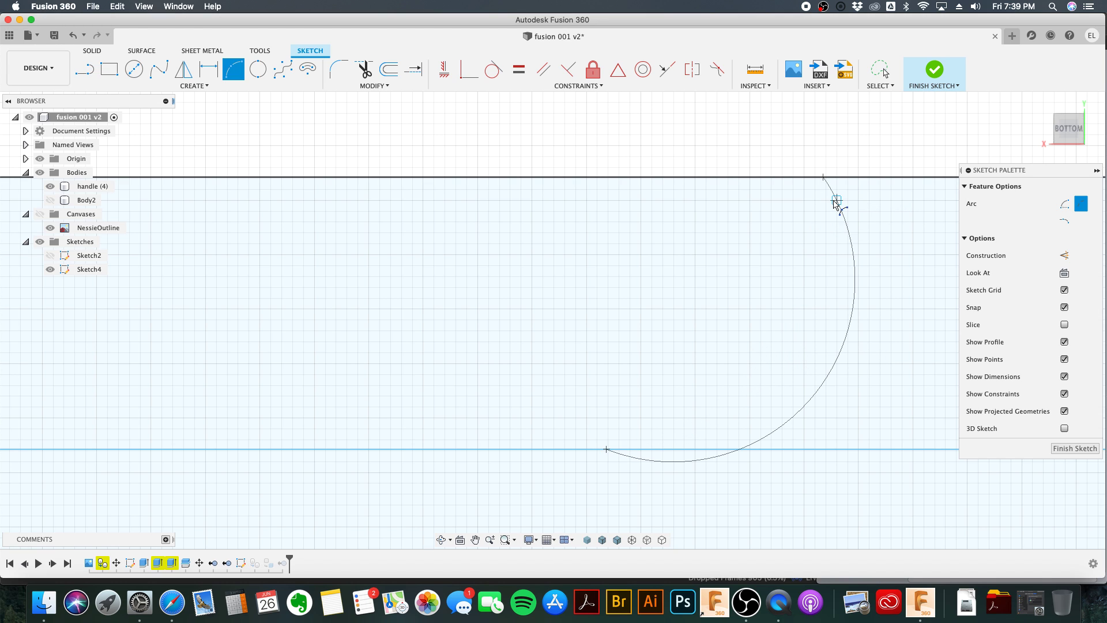
left_click(833, 199)
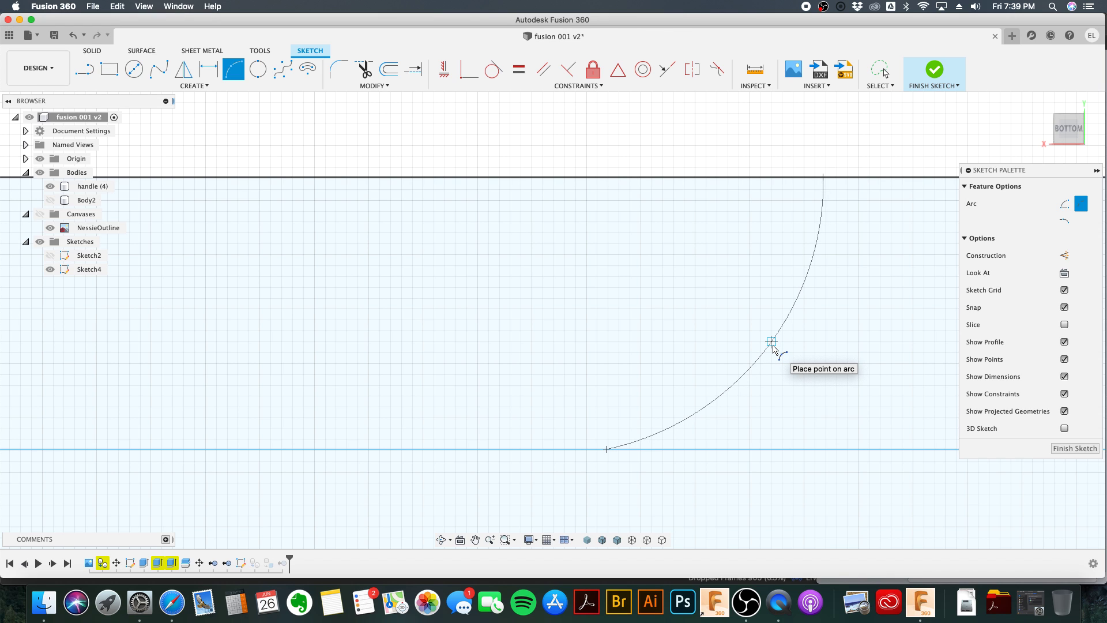
left_click(772, 346)
scroll(793, 346, "up", 1)
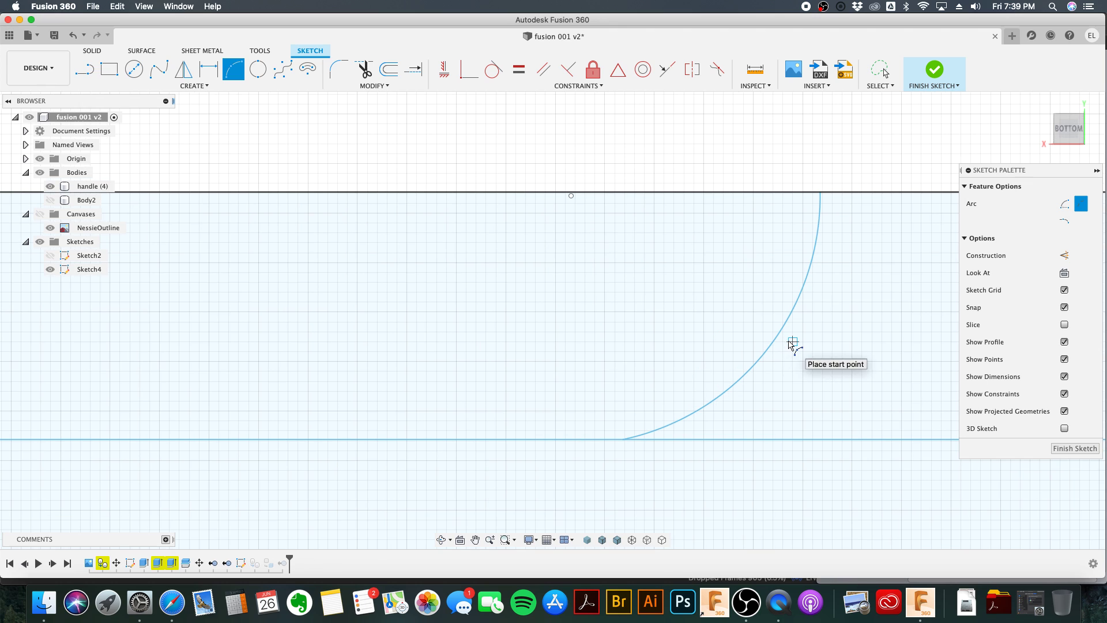
scroll(822, 240, "up", 2)
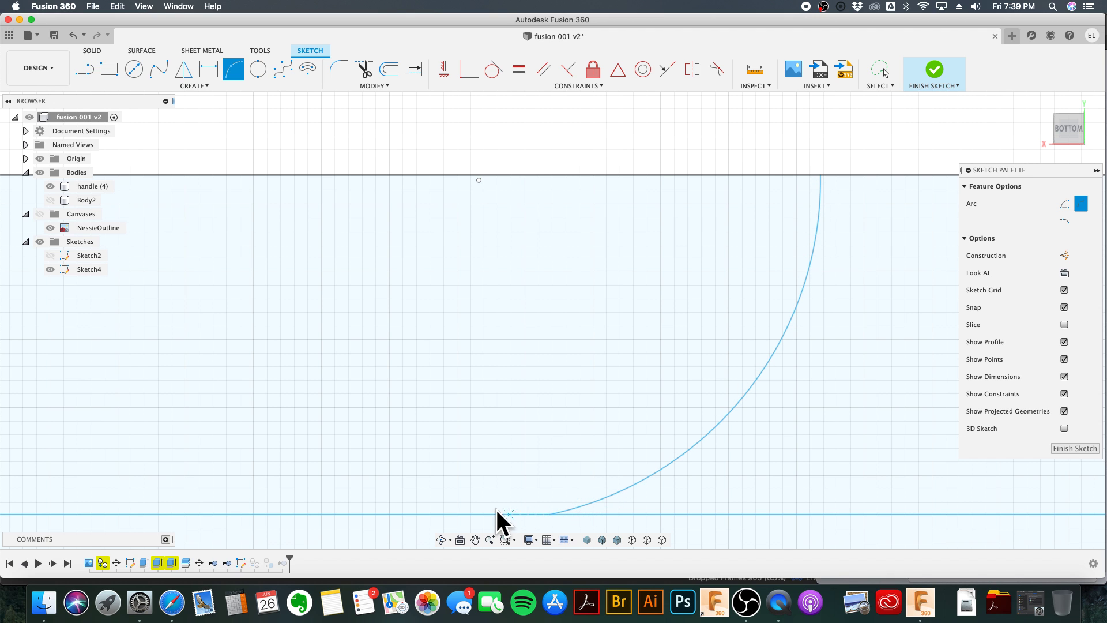
scroll(658, 467, "down", 3)
scroll(663, 464, "down", 5)
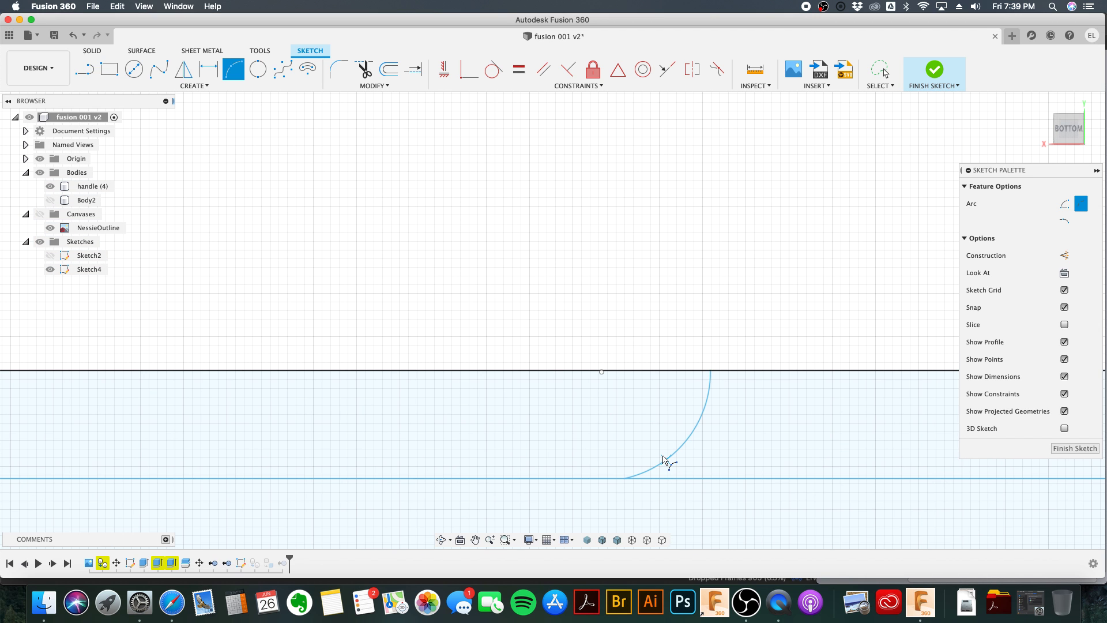
Step: Trim the leftover top line and the junction line's lower part, snapping its end to the bottom edge
left_click(364, 69)
left_click(535, 415)
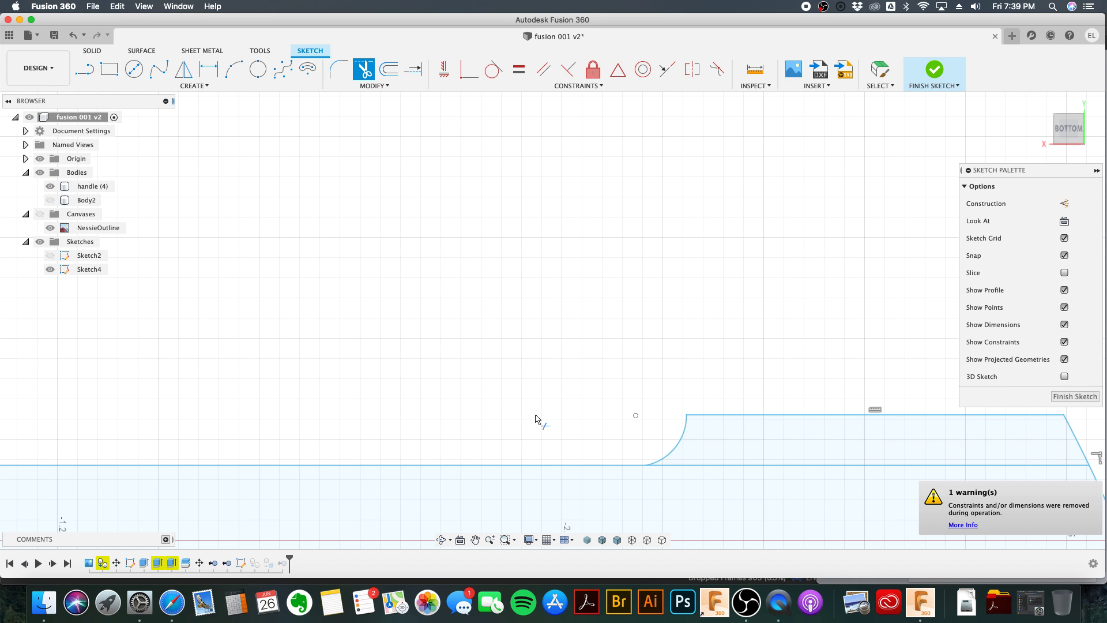
scroll(541, 422, "down", 5)
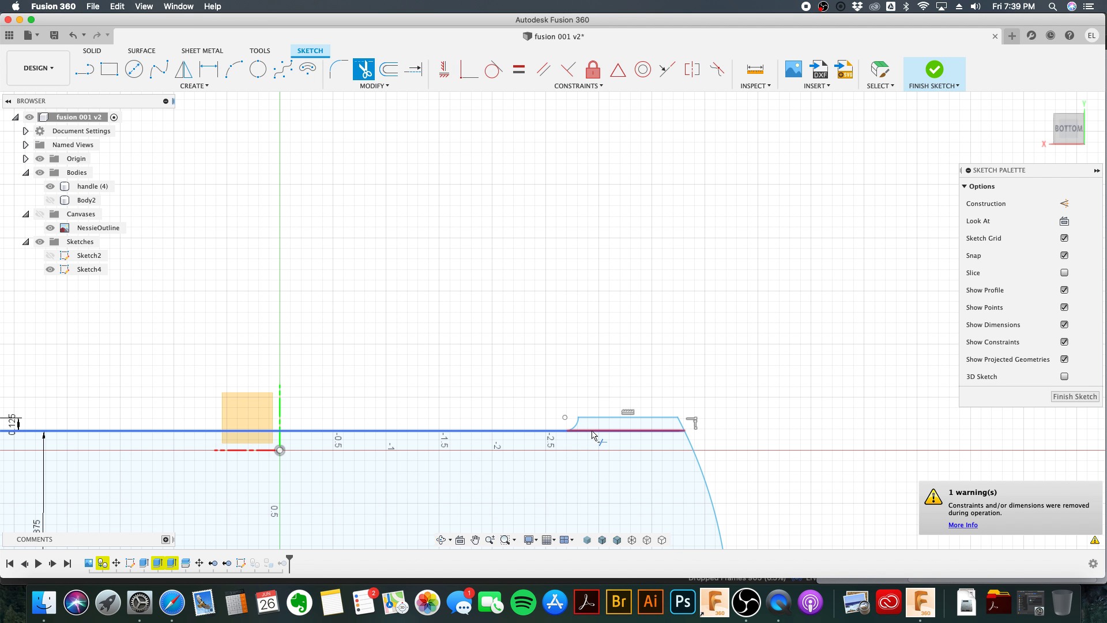
scroll(672, 383, "down", 3)
mouse_move(546, 369)
middle_mouse_down()
mouse_move(794, 212)
mouse_move(735, 213)
middle_mouse_up()
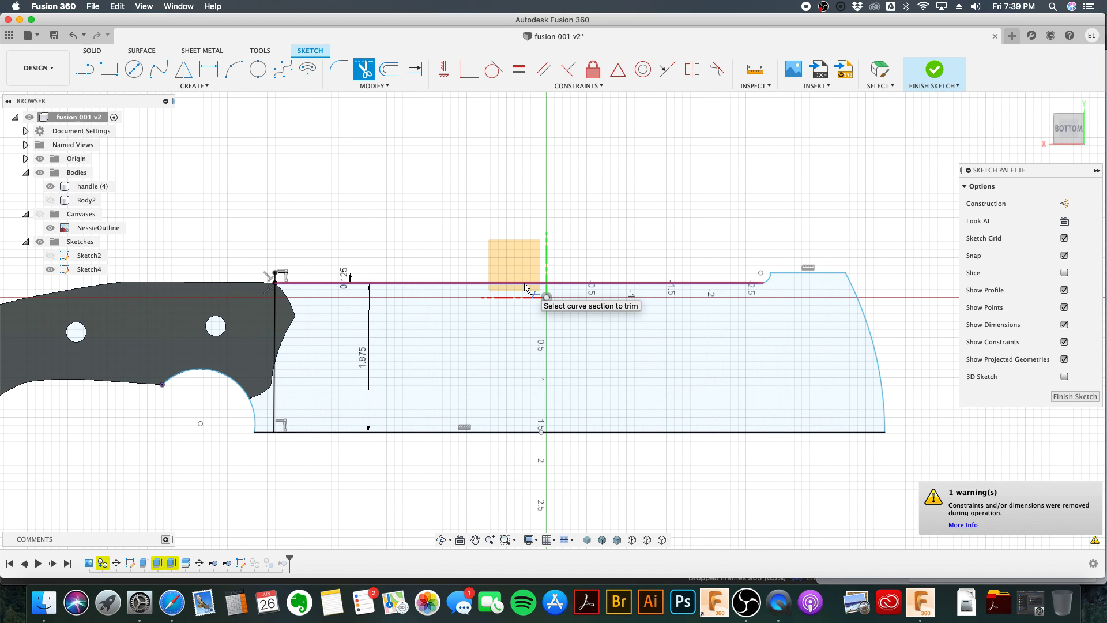
left_click(275, 409)
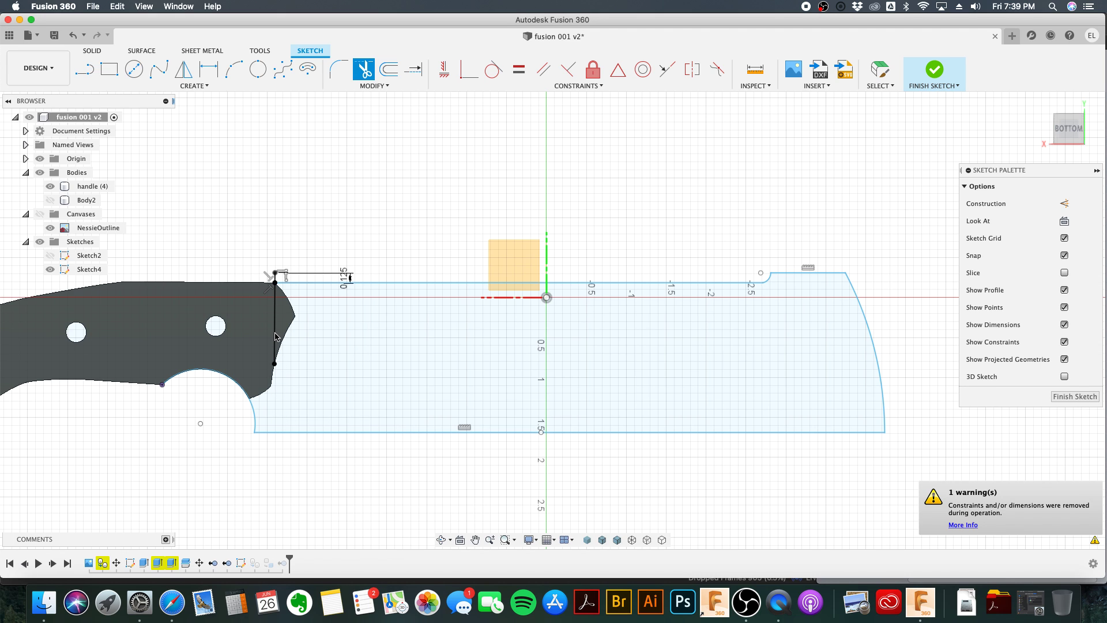
scroll(283, 281, "up", 2)
left_click(274, 283)
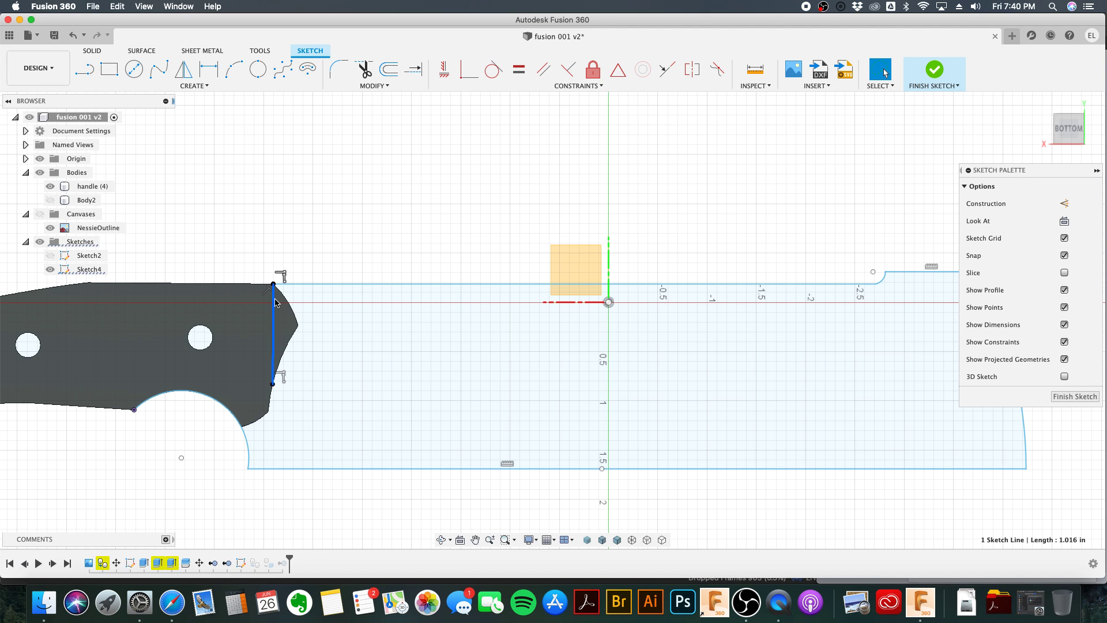
scroll(452, 373, "down", 4)
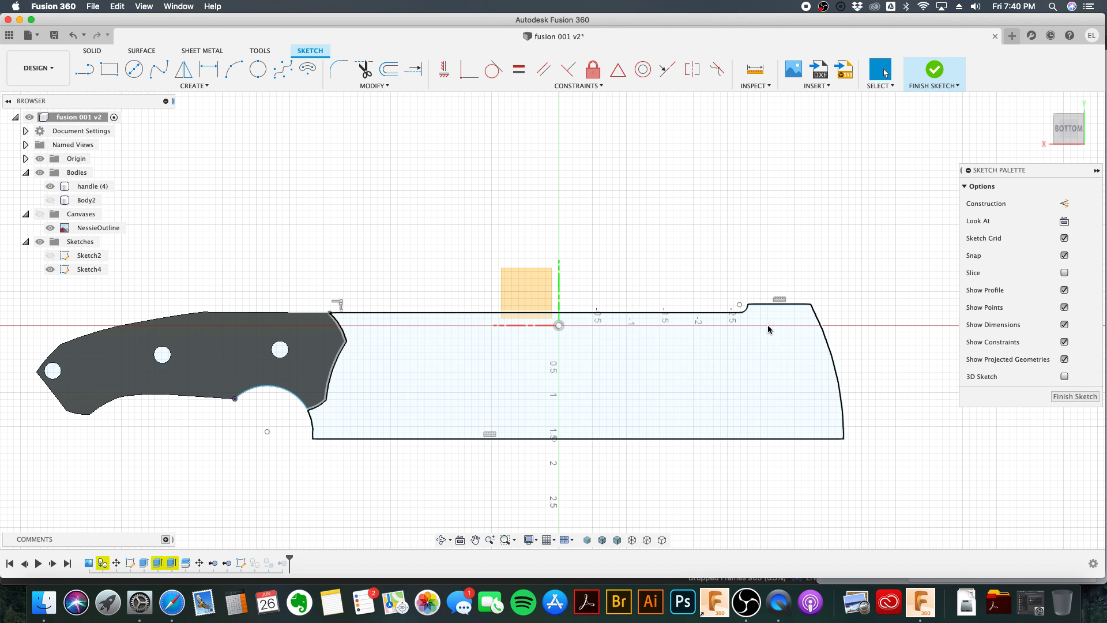
left_click(487, 355)
left_click(172, 592)
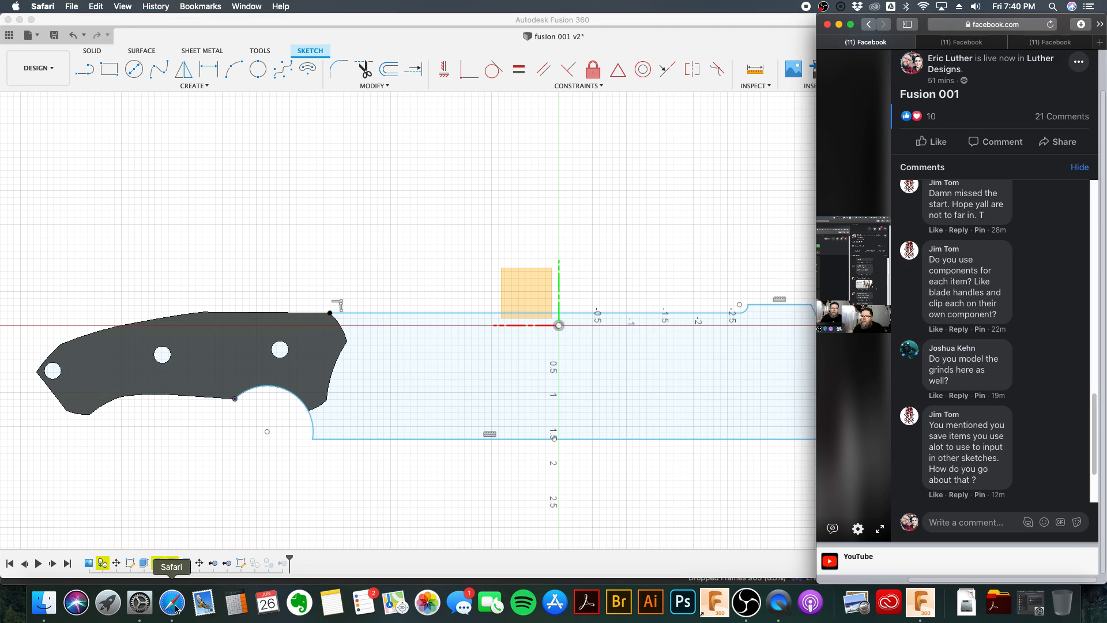
scroll(1015, 455, "down", 3)
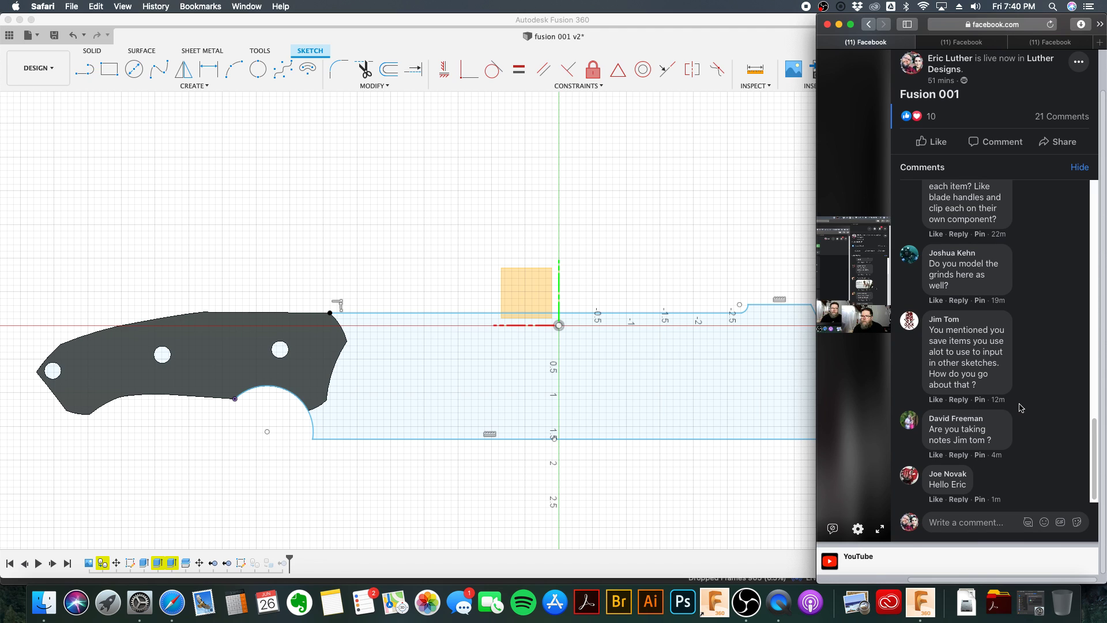
scroll(1021, 407, "up", 1)
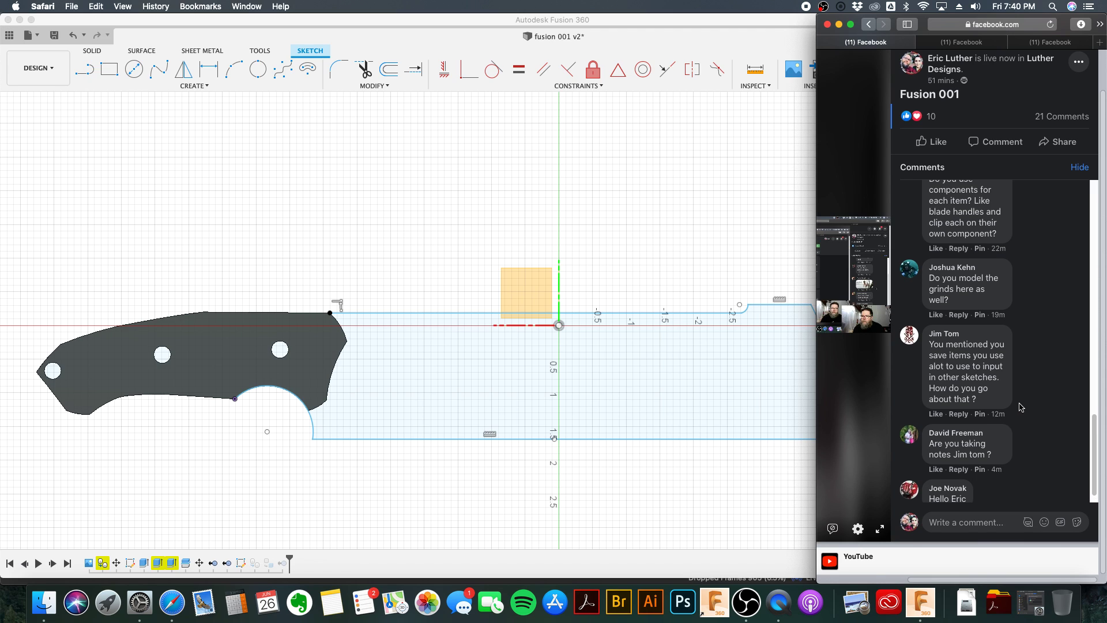
scroll(1021, 407, "up", 1)
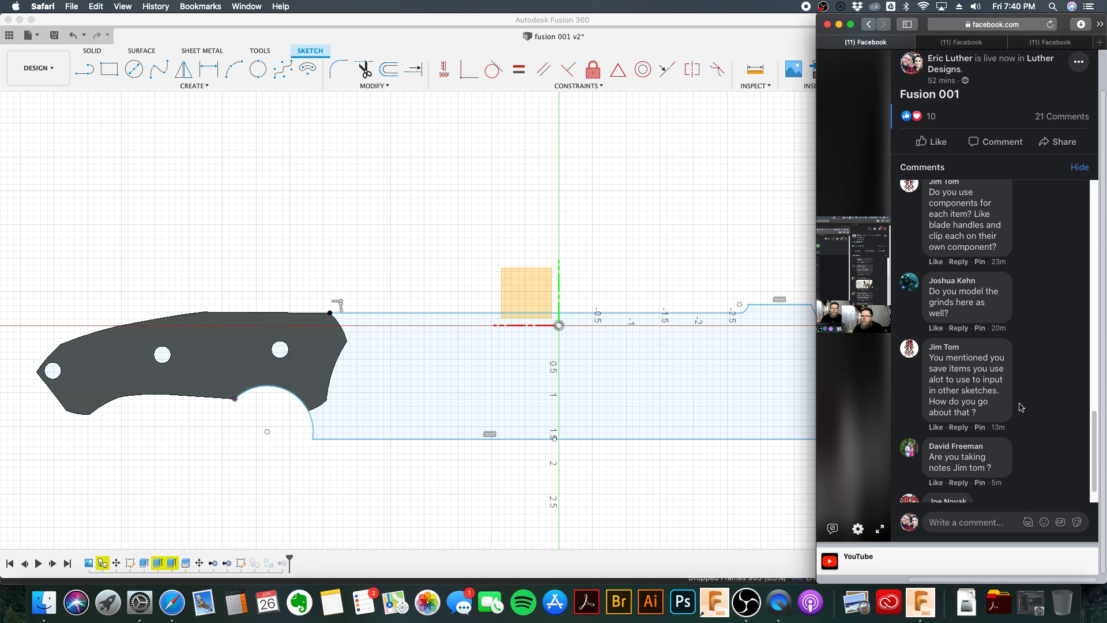
scroll(1021, 407, "up", 5)
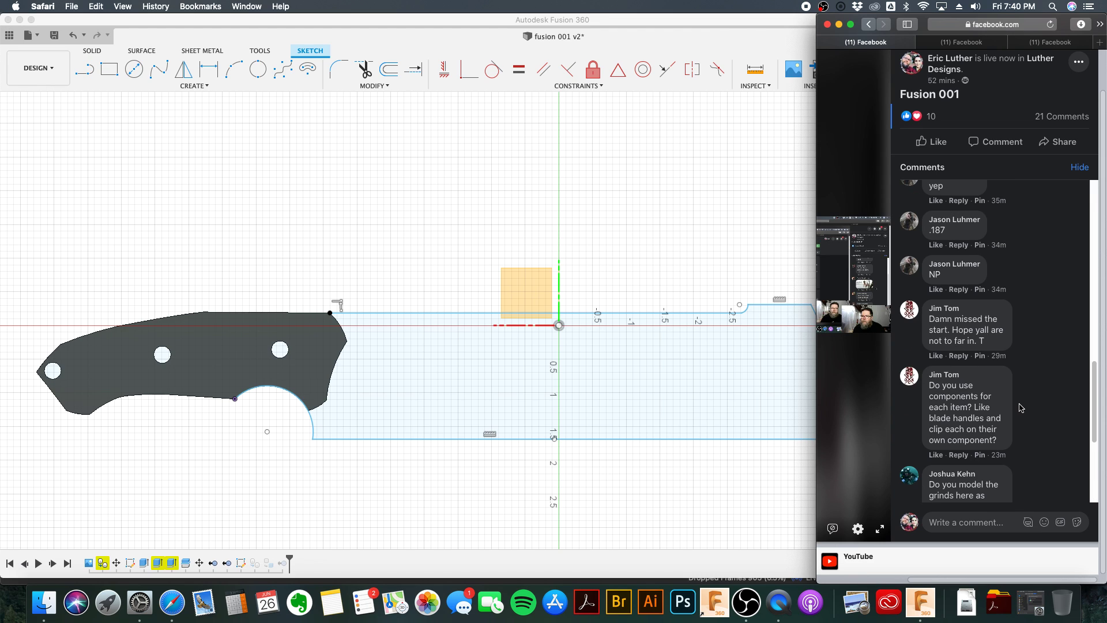
scroll(1021, 407, "down", 5)
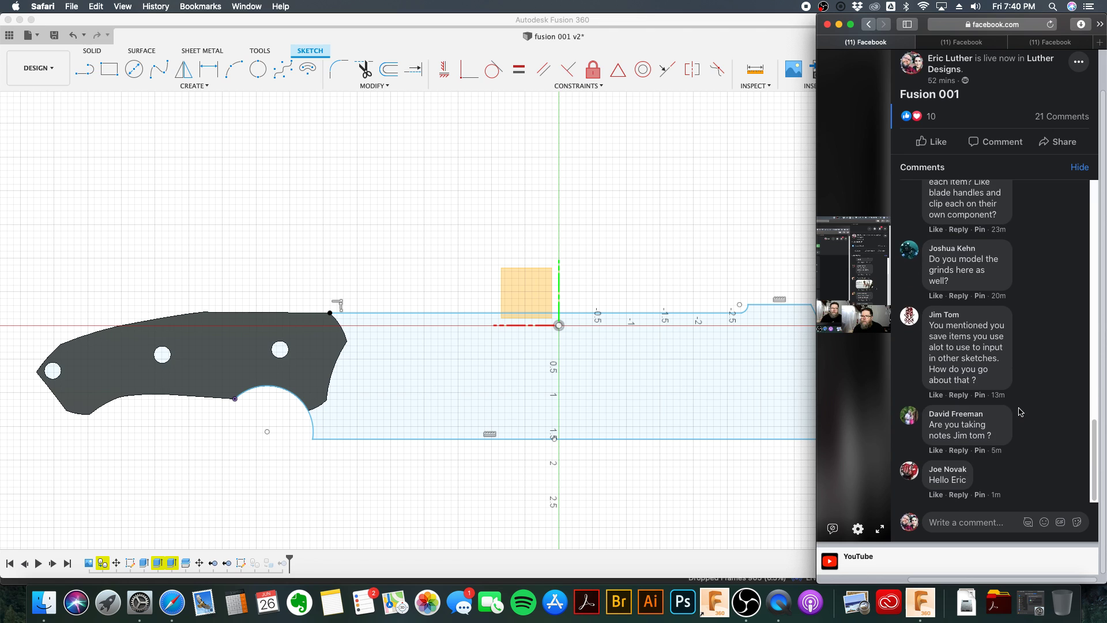
left_click(597, 267)
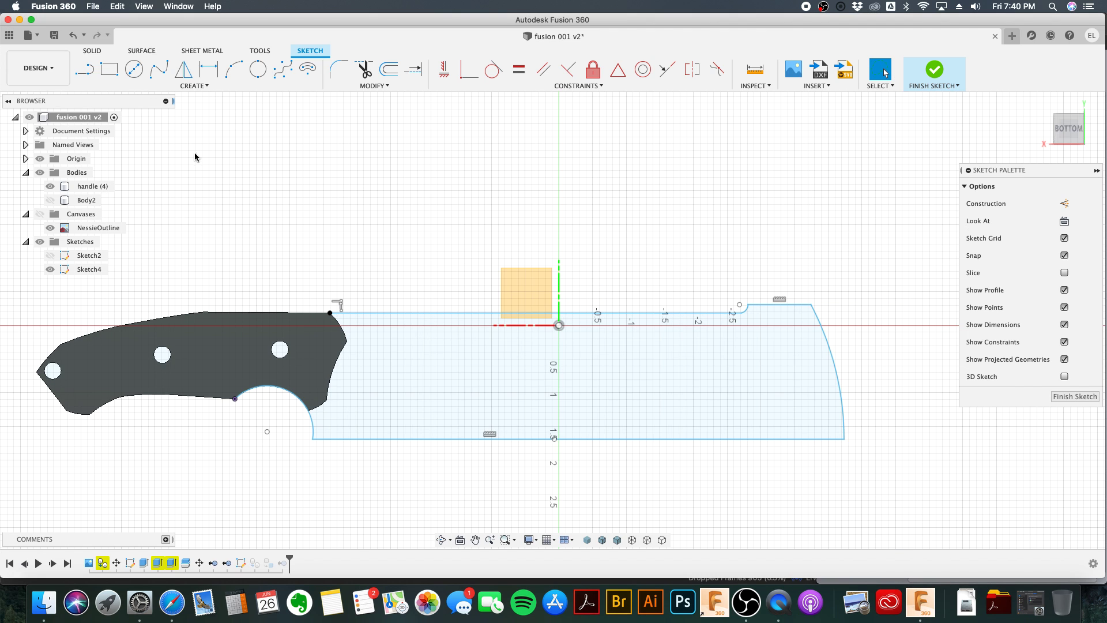
Step: Draw a 0.5 in wide center-to-center slot, about 6.10 in long, along the blade
left_click(193, 86)
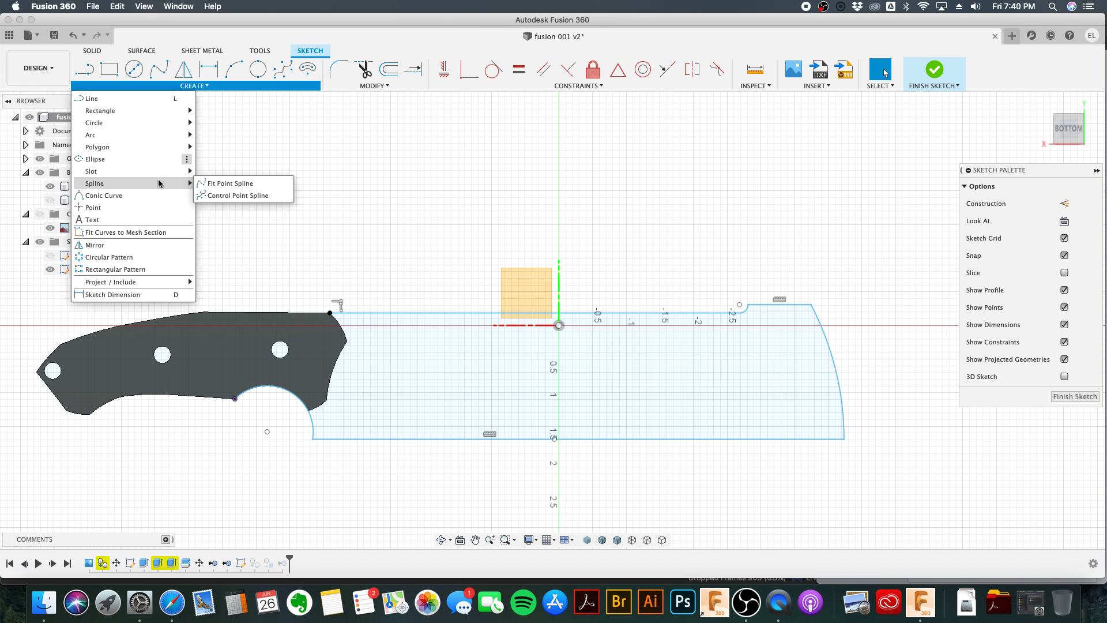
mouse_move(158, 176)
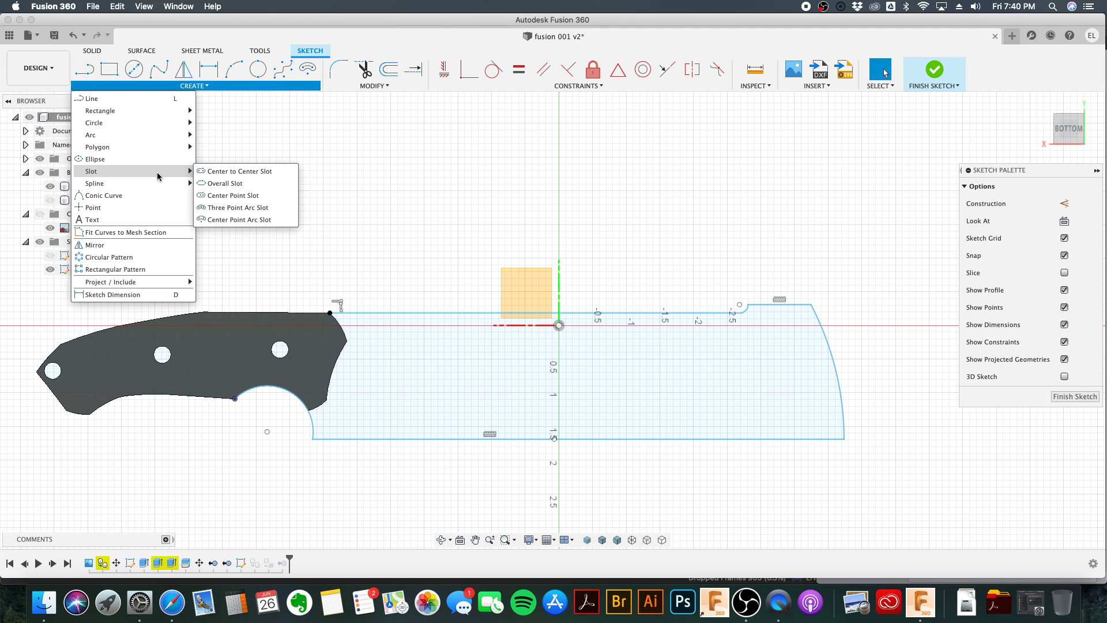
left_click(209, 171)
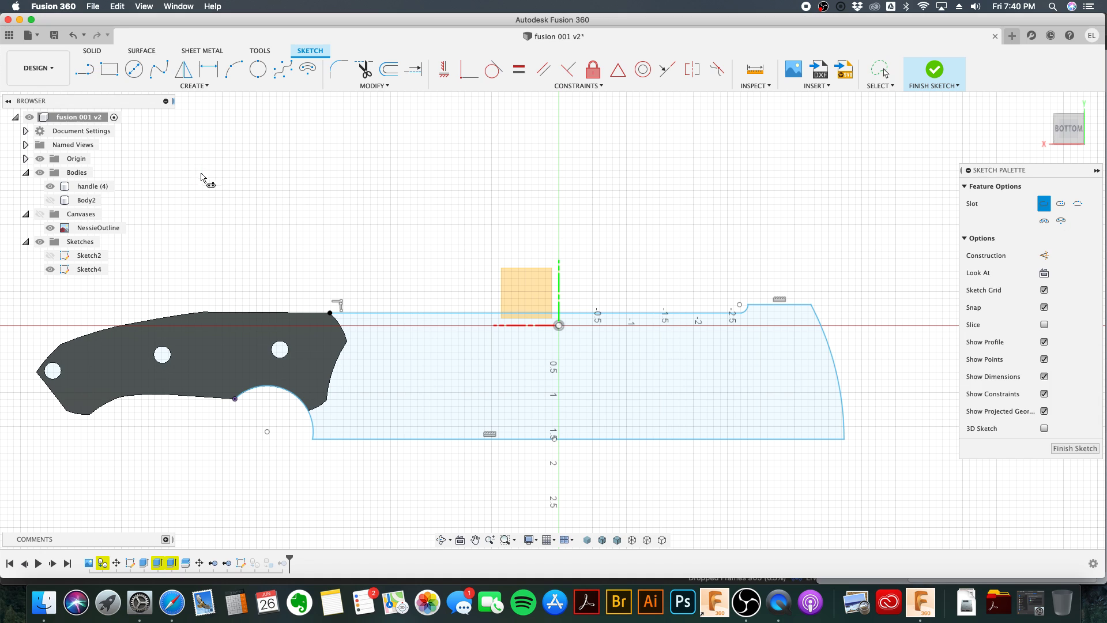
left_click(378, 339)
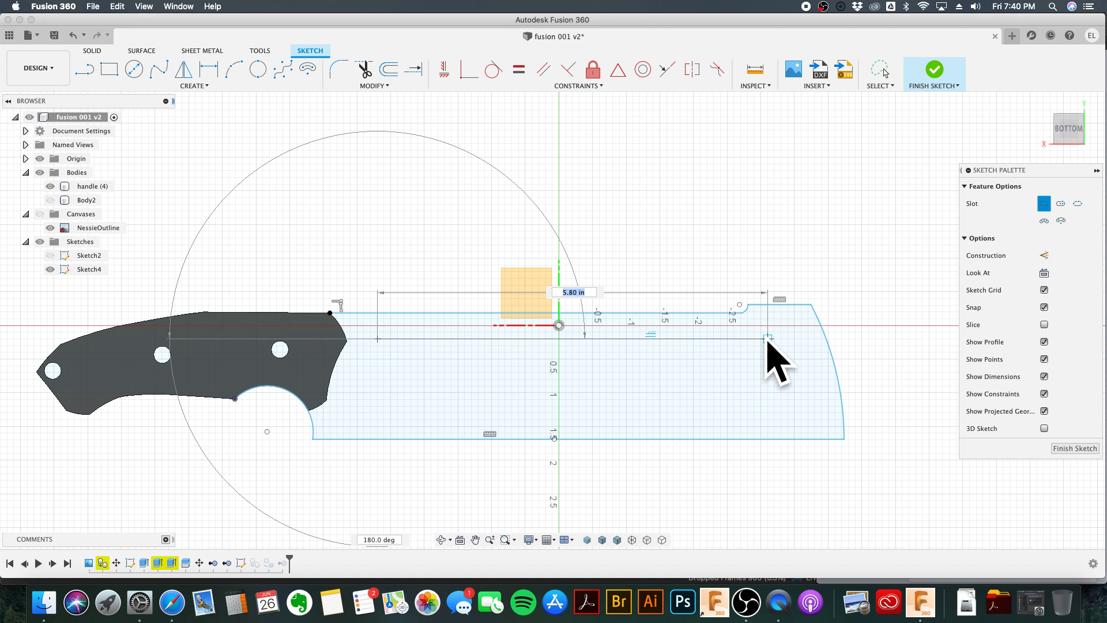
left_click(787, 339)
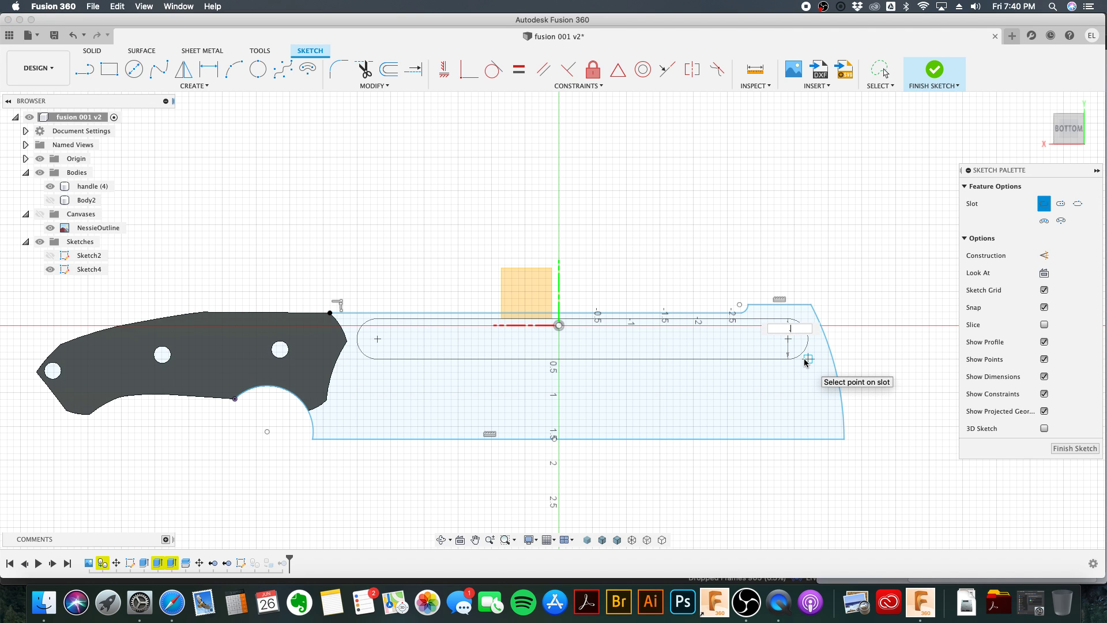
type(".5")
key("Tab")
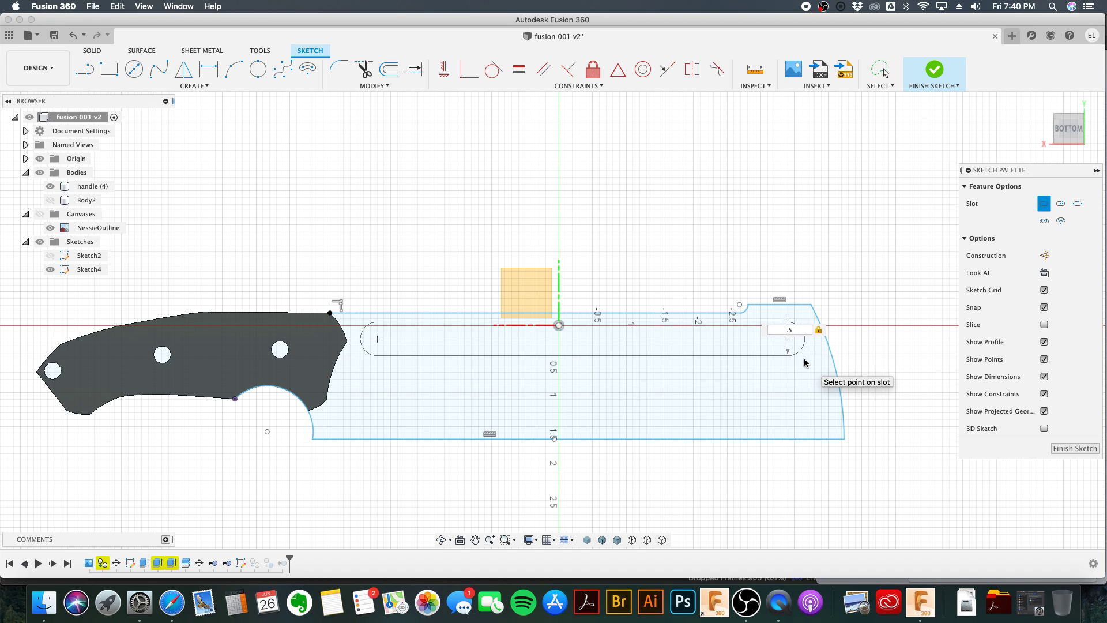
left_click(804, 362)
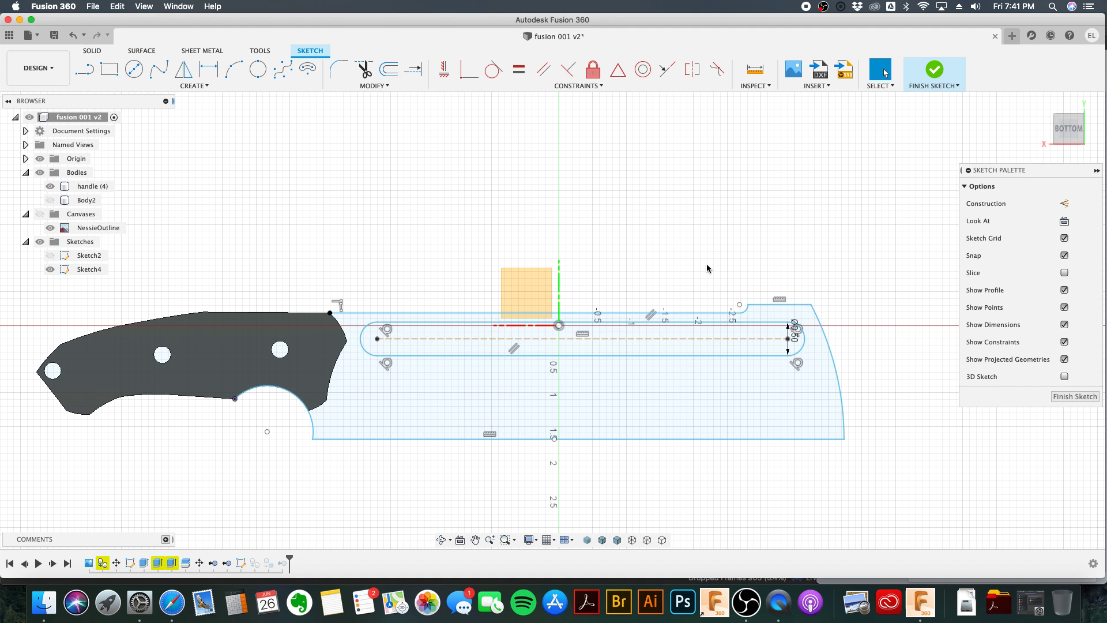
scroll(563, 234, "down", 1)
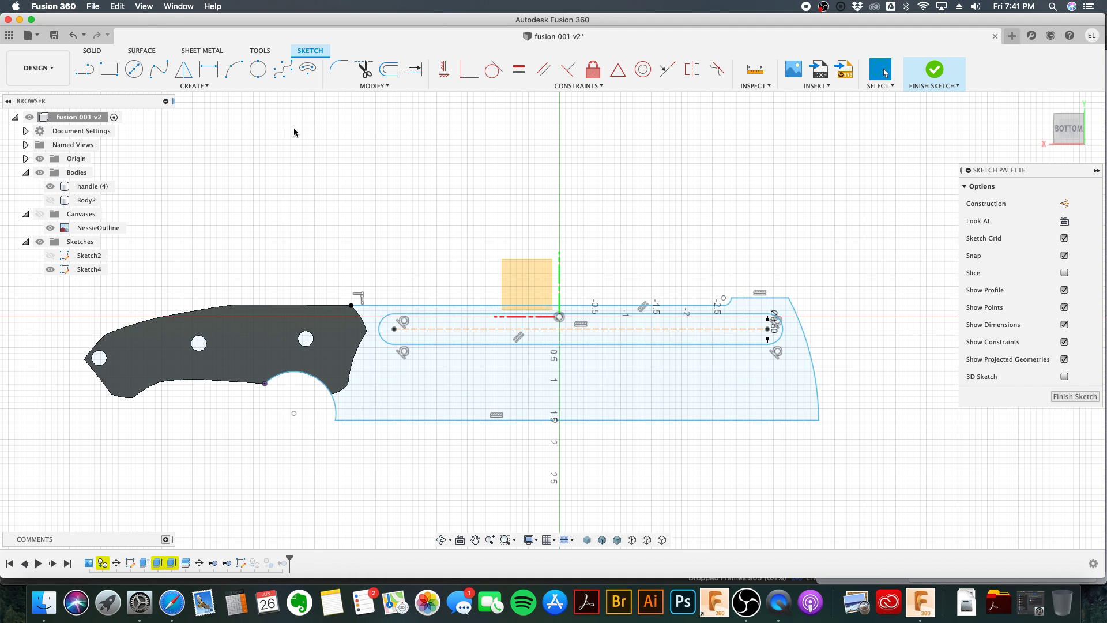
Step: Place a 0.5 in circle on the slot's front center and finish the sketch
left_click(133, 70)
scroll(657, 340, "up", 2)
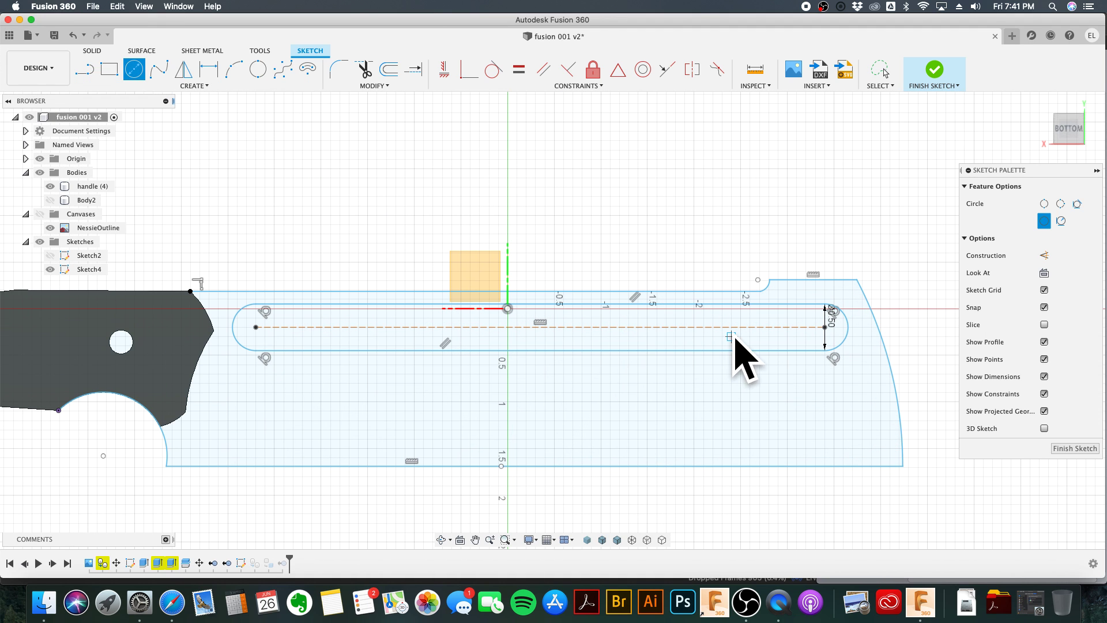
left_click(824, 328)
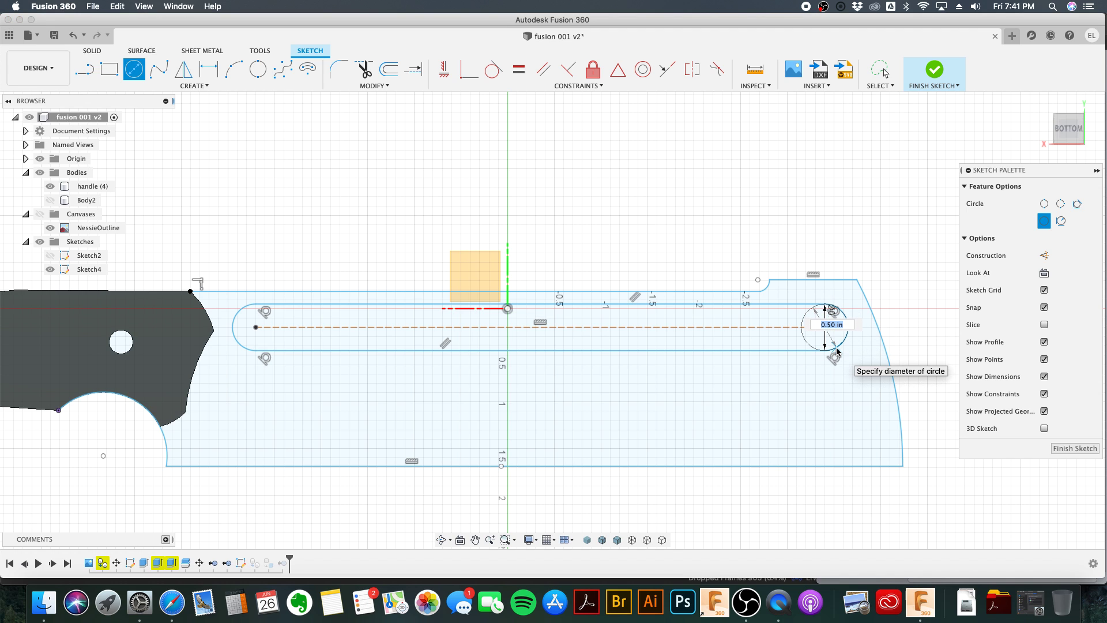
key("Escape")
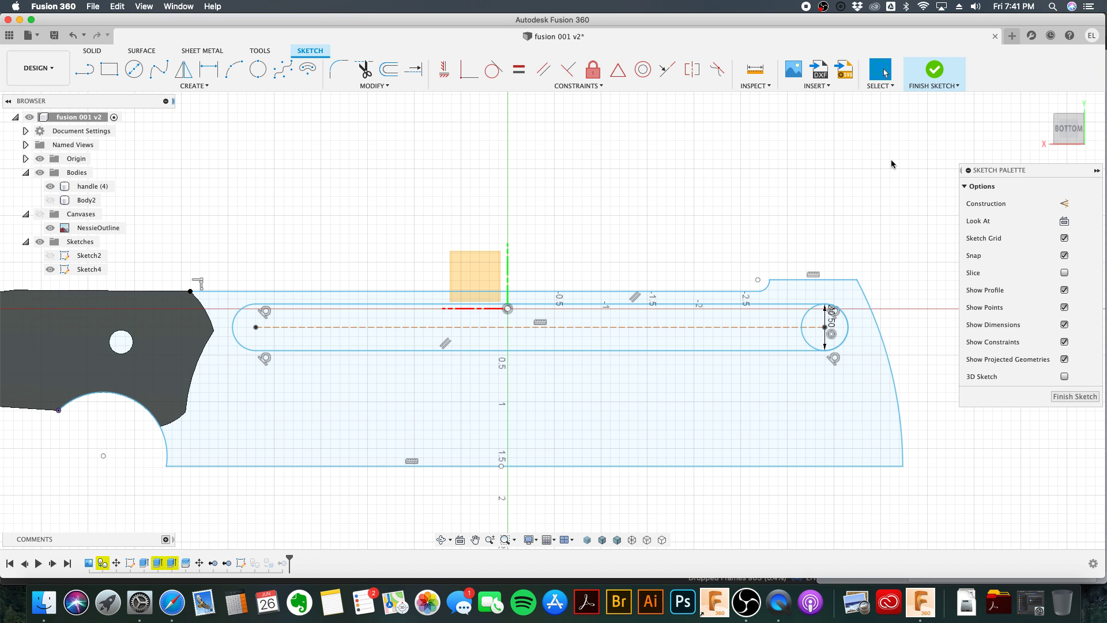
left_click(927, 83)
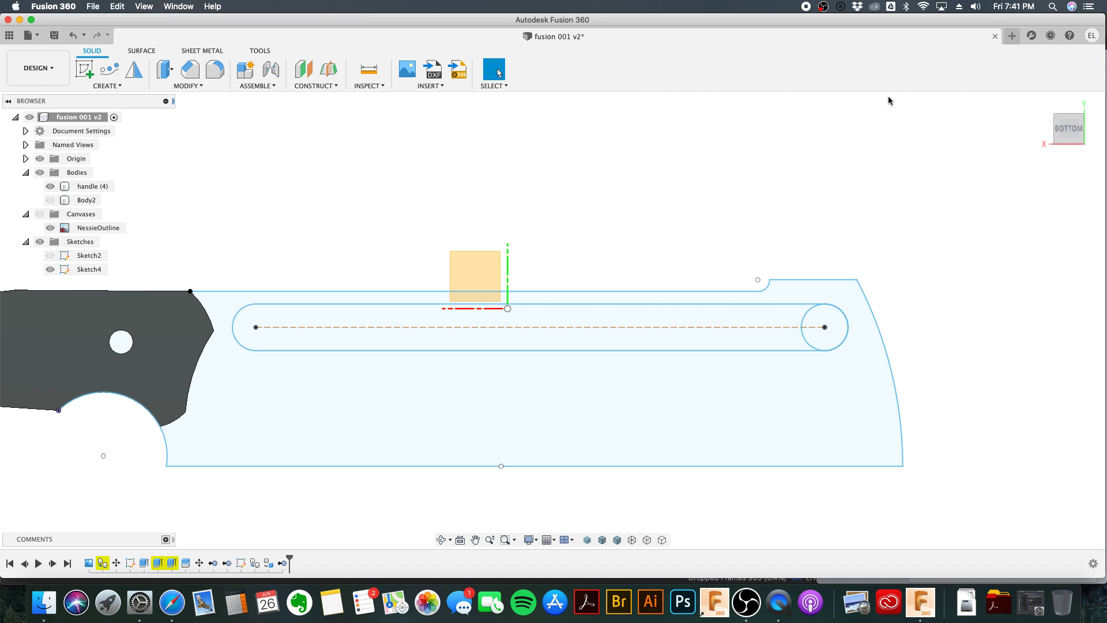
Step: Select the blade profile and the fuller slot profile for extrusion
scroll(434, 407, "down", 3)
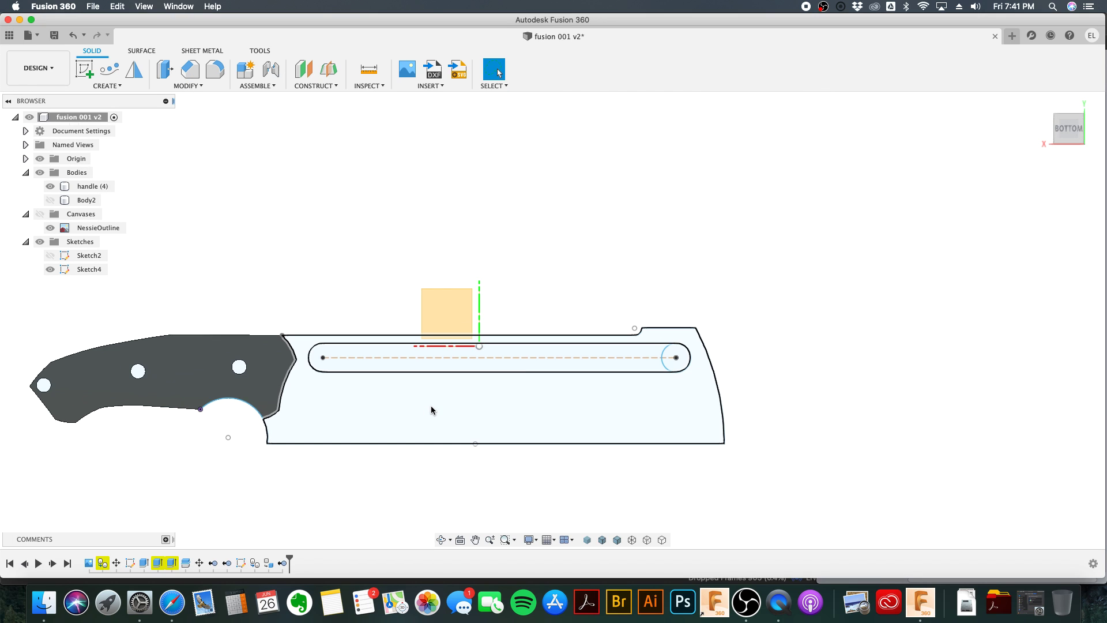
left_click(468, 415)
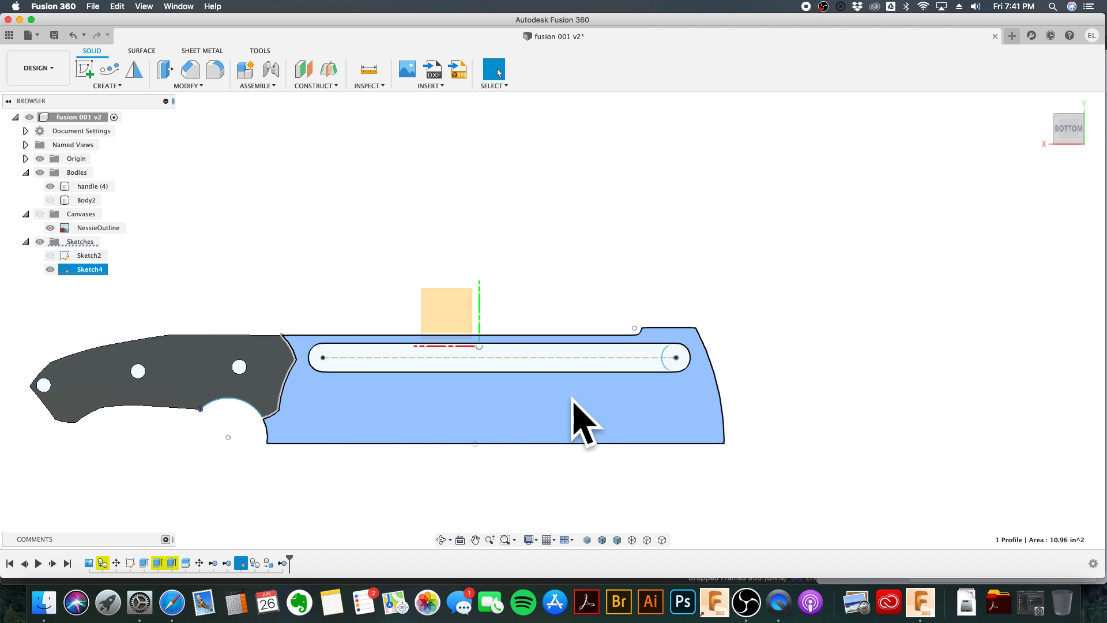
scroll(635, 384, "up", 2)
scroll(635, 382, "up", 1)
left_click(660, 356, "shift")
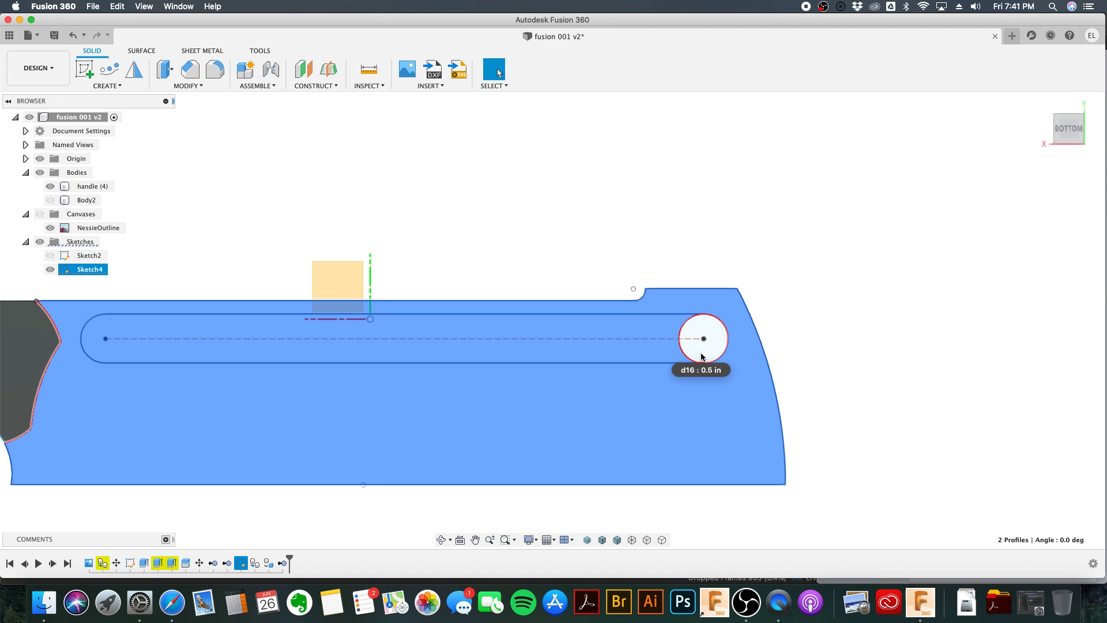
scroll(597, 383, "down", 4)
middle_click_drag(598, 384, 552, 426, "shift")
right_click(552, 425)
Step: Extrude the blade, slot and handle profiles 0.25 in as a new body, Body6
left_click(592, 385)
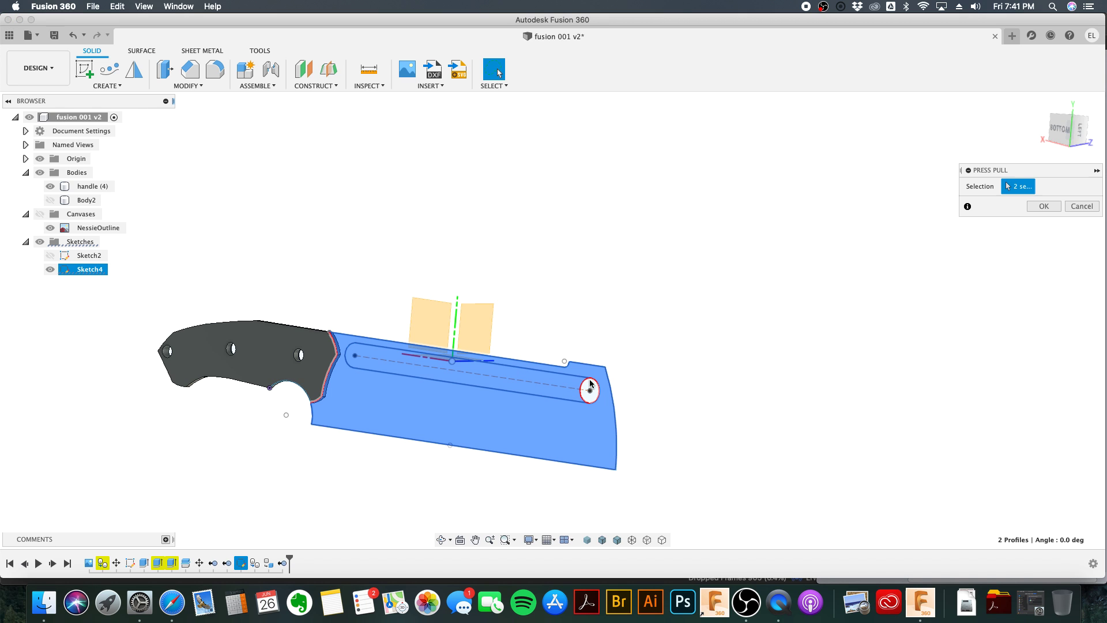
middle_click_drag(622, 344, 588, 369, "shift")
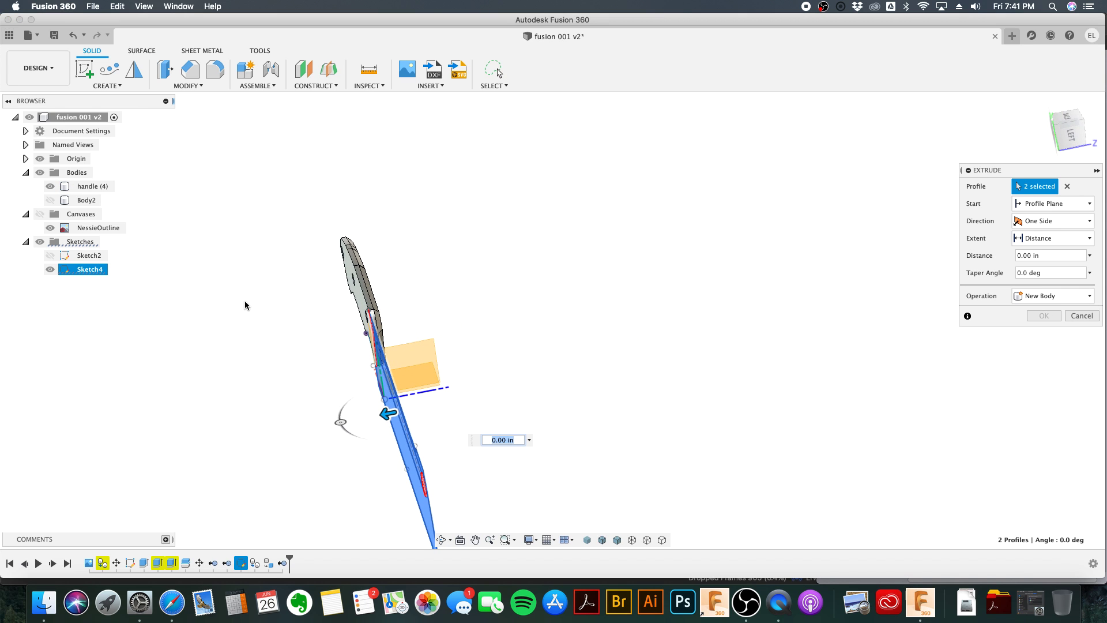
middle_click_drag(421, 317, 401, 306, "shift")
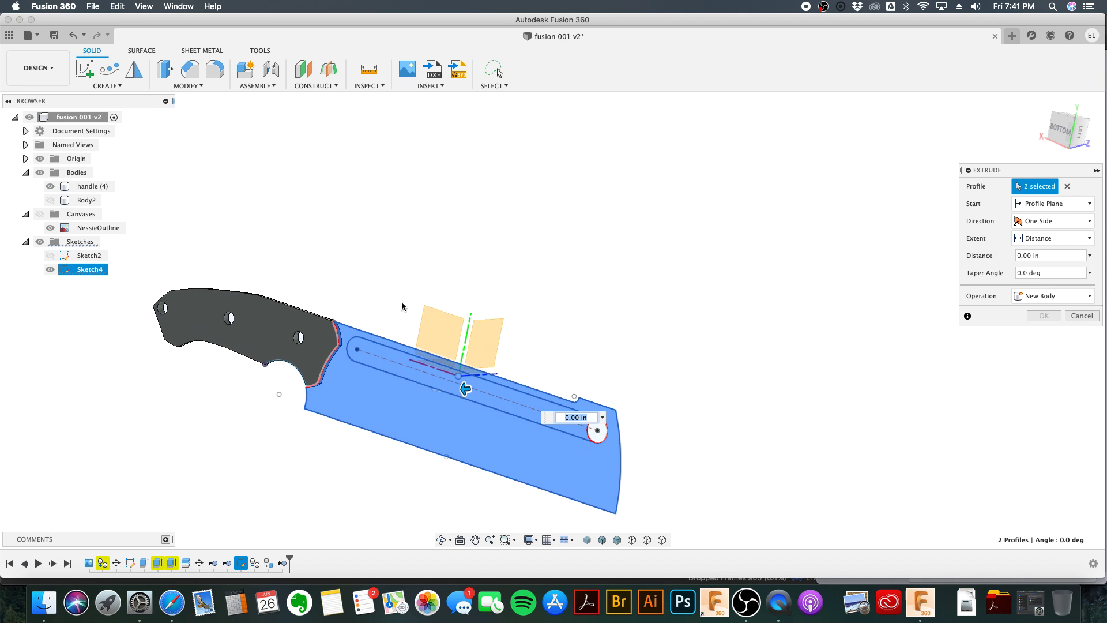
left_click(320, 341)
middle_click_drag(617, 259, 395, 321, "shift")
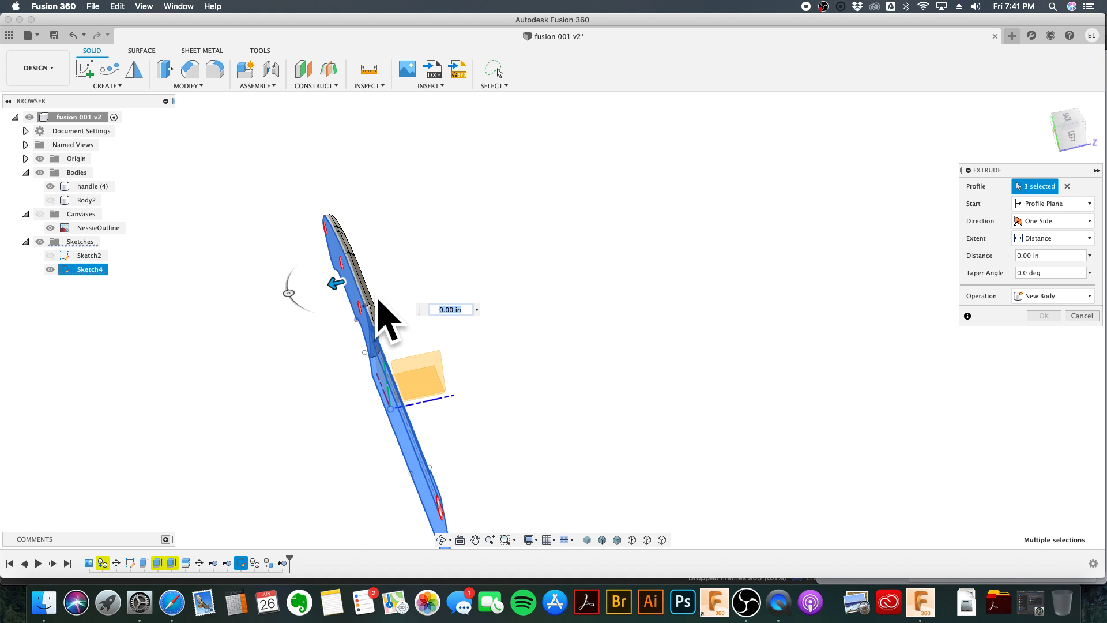
mouse_move(333, 284)
left_mouse_down()
mouse_move(313, 282)
mouse_move(320, 288)
left_mouse_up()
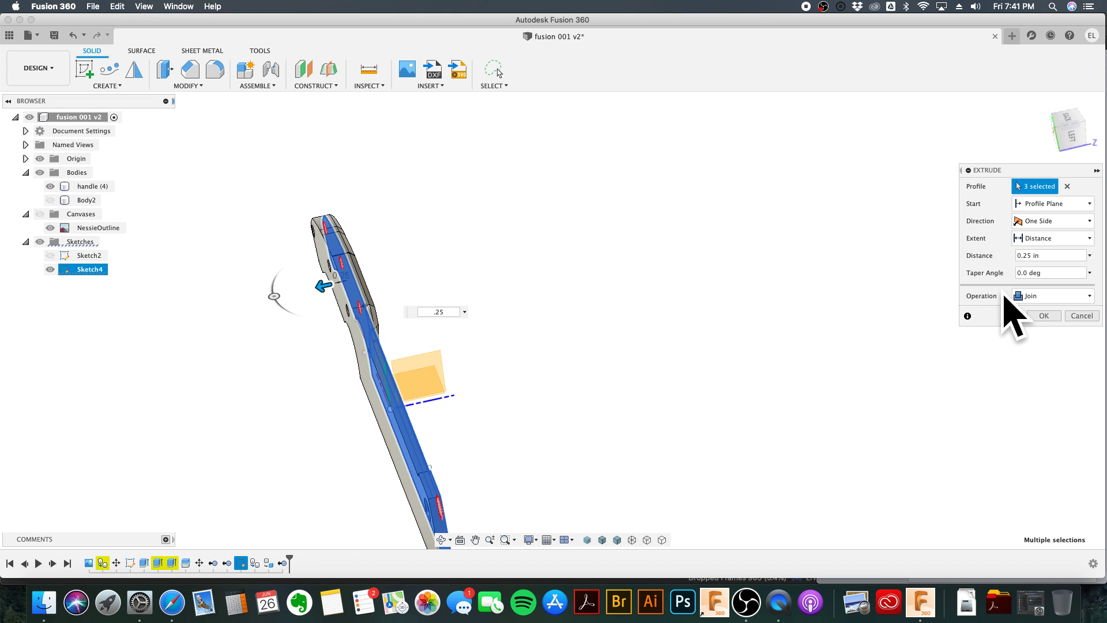
left_click(1045, 299)
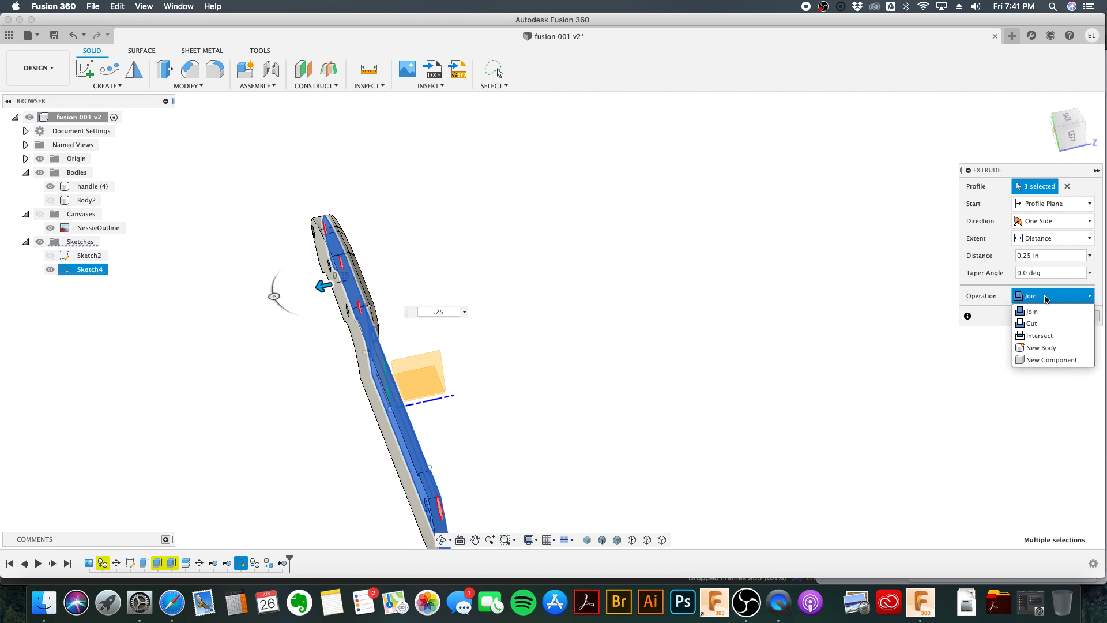
left_click(1044, 348)
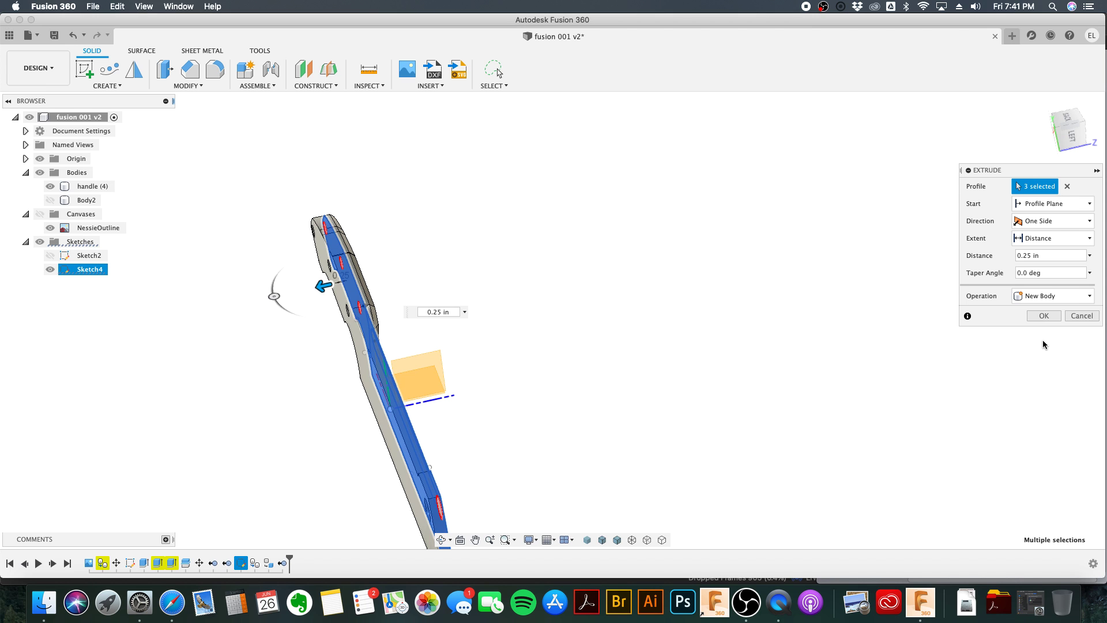
left_click(1044, 315)
middle_click_drag(574, 445, 533, 411, "shift")
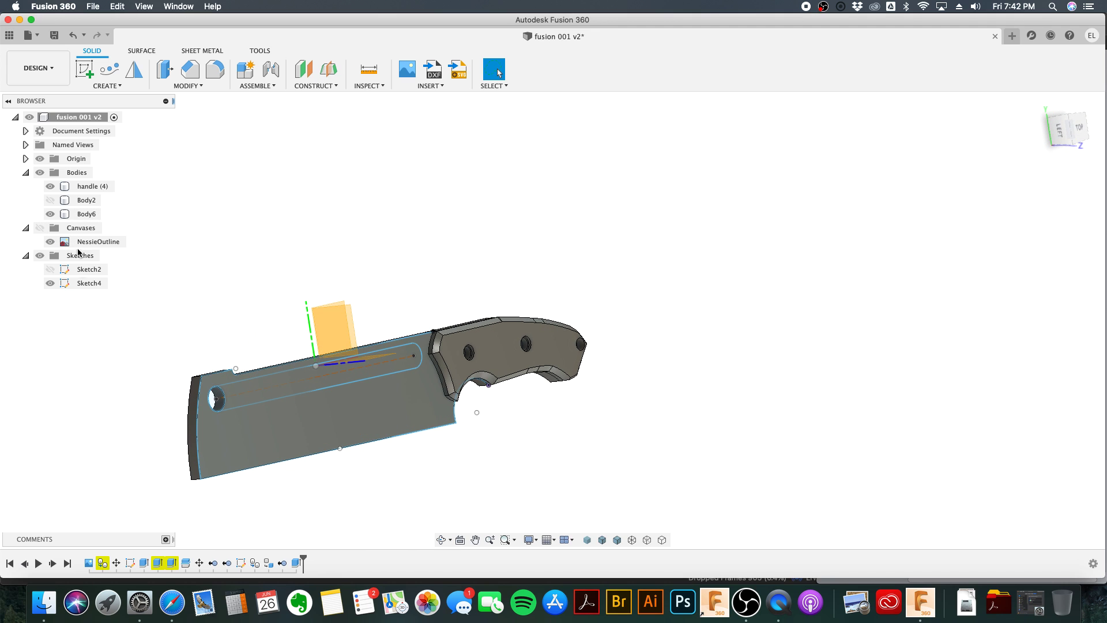
Step: Hide the origin planes and axes and clear the blade selection
left_click(39, 159)
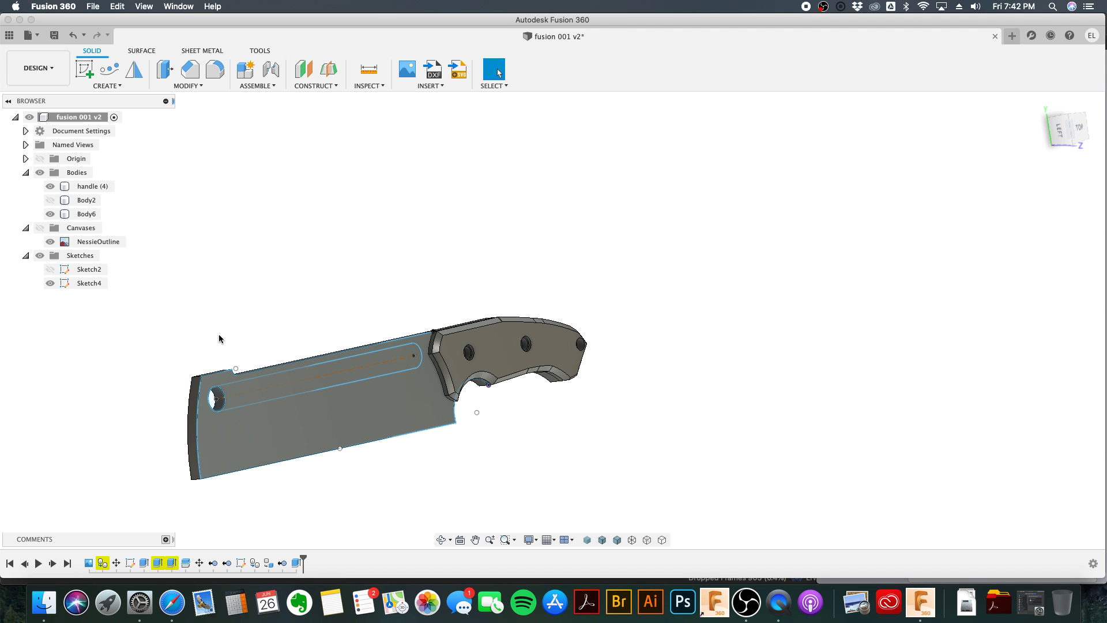
left_click(299, 304)
middle_click_drag(299, 304, 315, 422, "shift")
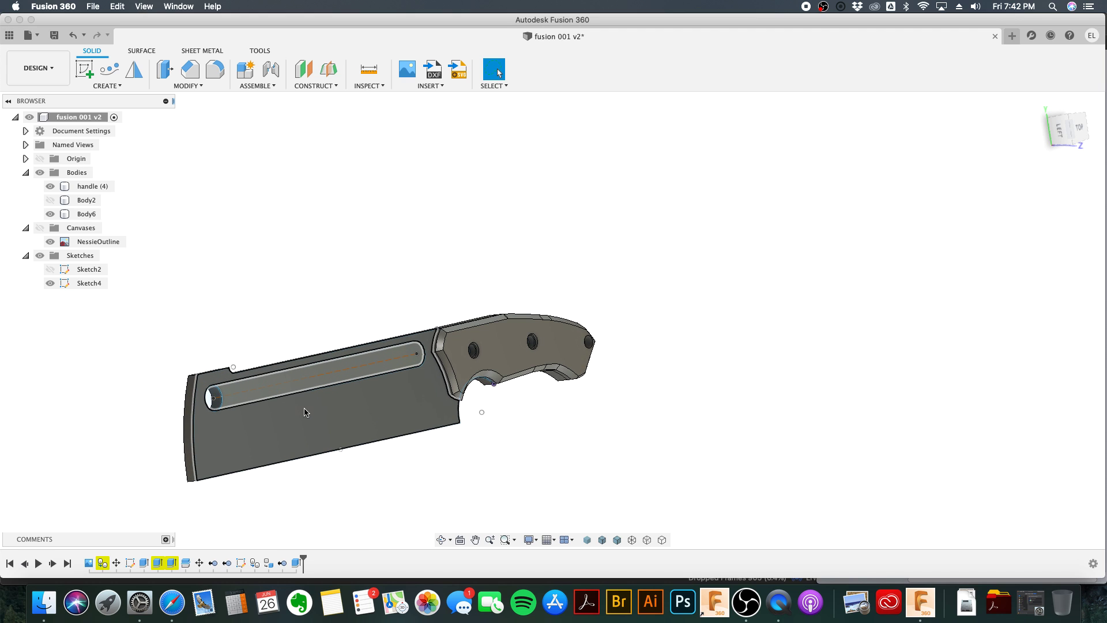
scroll(305, 412, "up", 3)
Step: Press Pull the slot profile inward as a 0.04 in deep cut
left_click(212, 395)
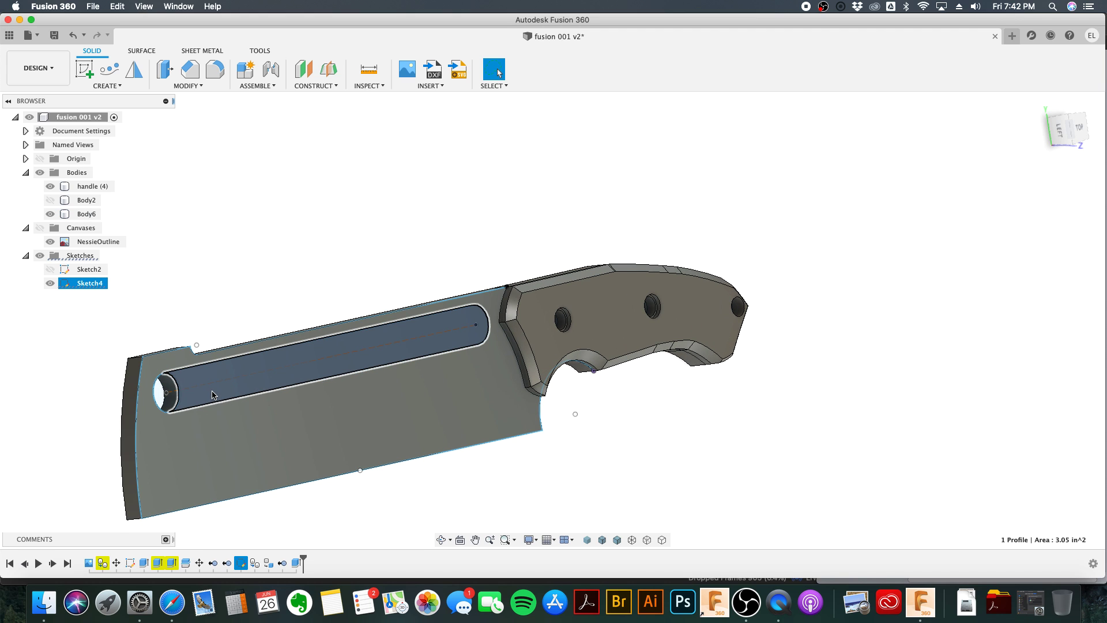
right_click(212, 395)
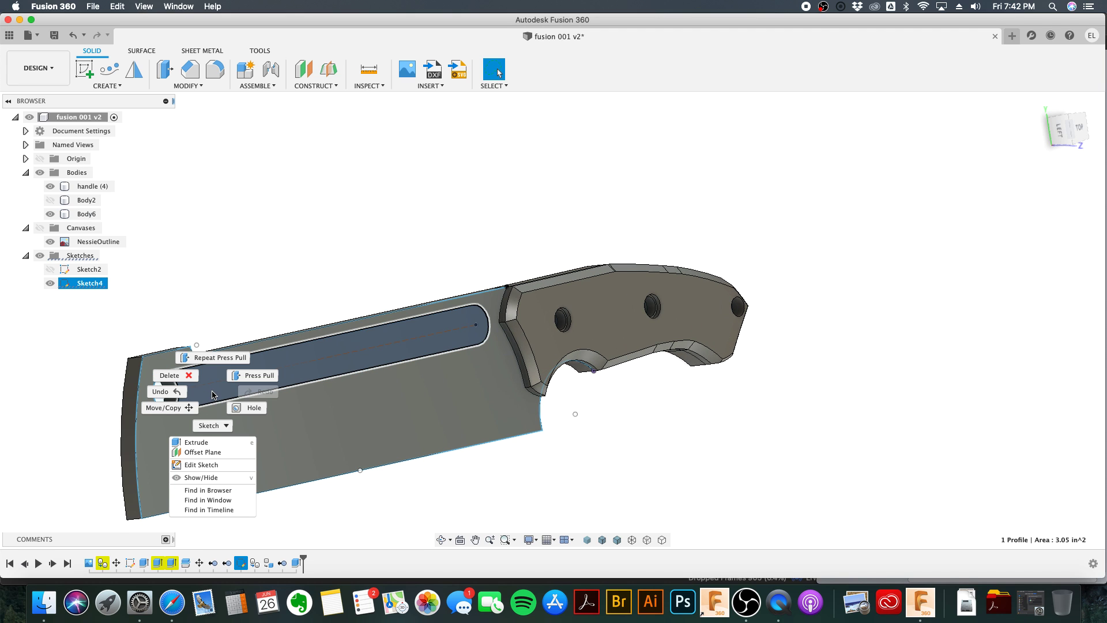
left_click(249, 375)
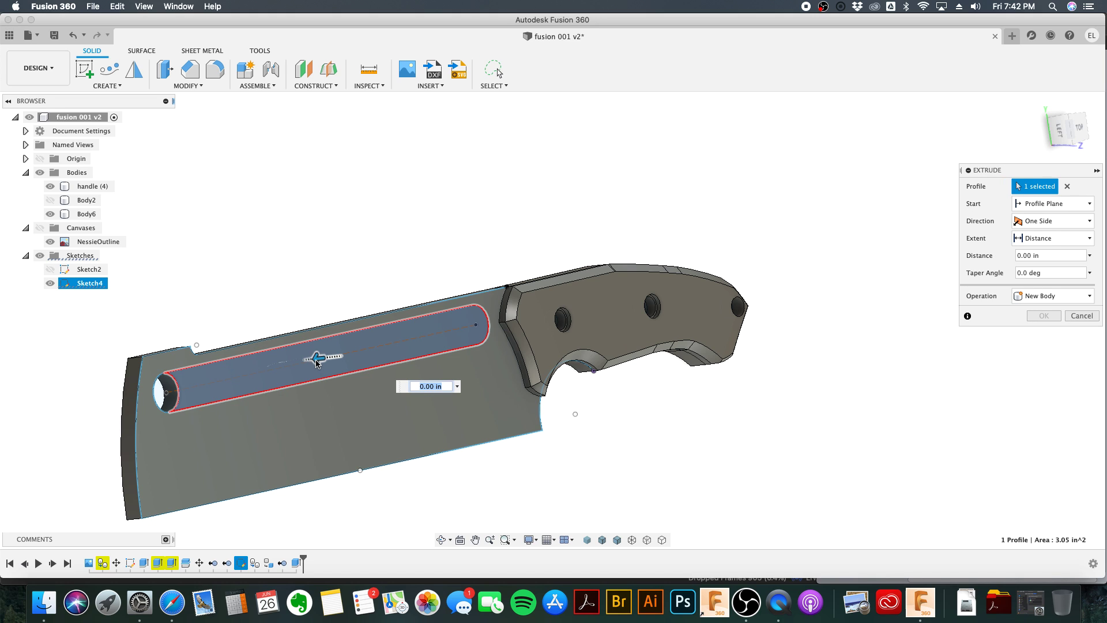
left_click_drag(314, 361, 311, 360)
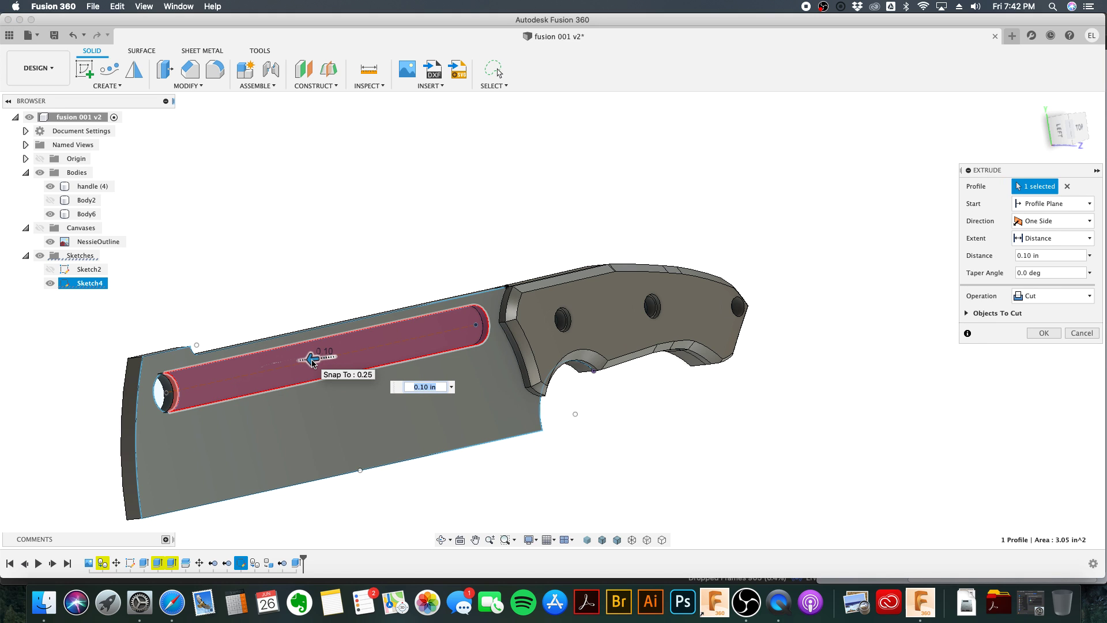
type(".04")
key("Return")
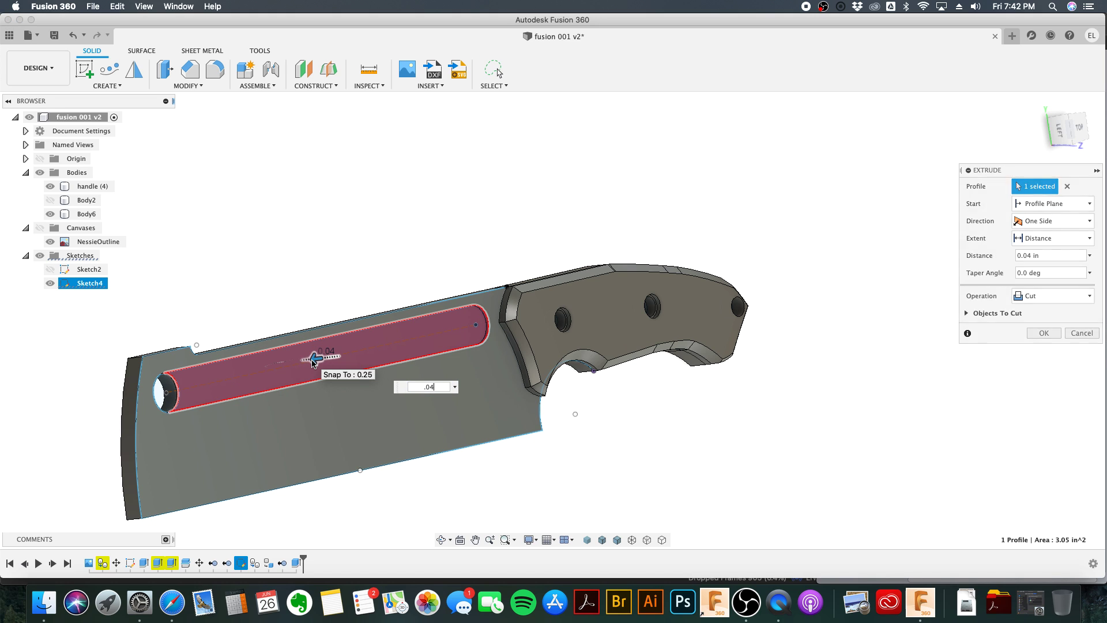
middle_click_drag(313, 362, 307, 388, "shift")
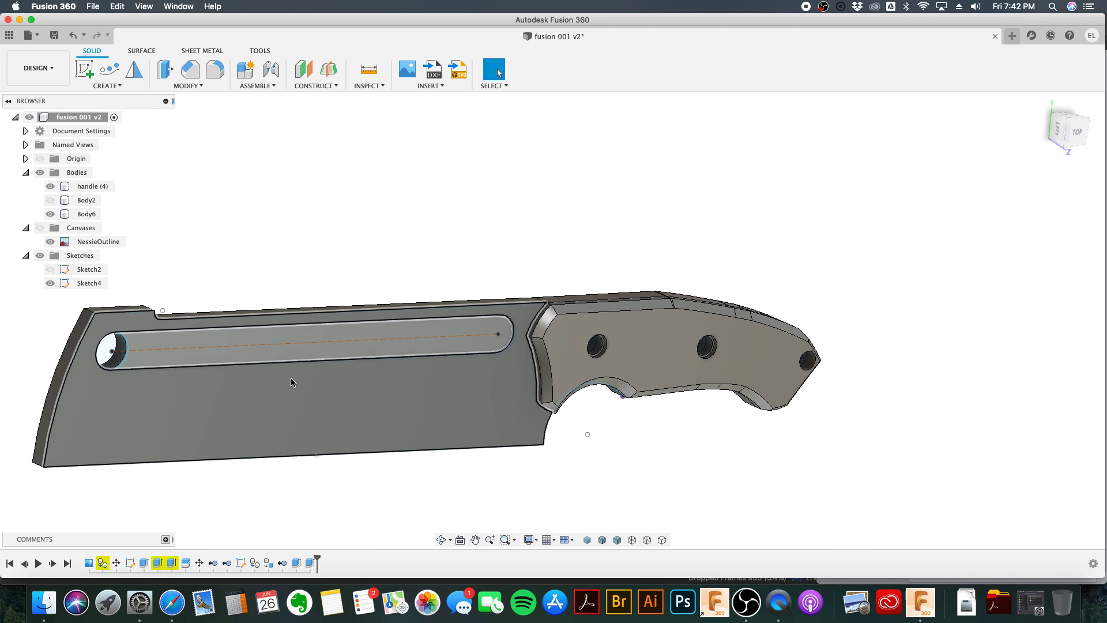
Step: Hide the Sketches folder, look over the solid knife, and open the Construct dropdown
left_click(37, 256)
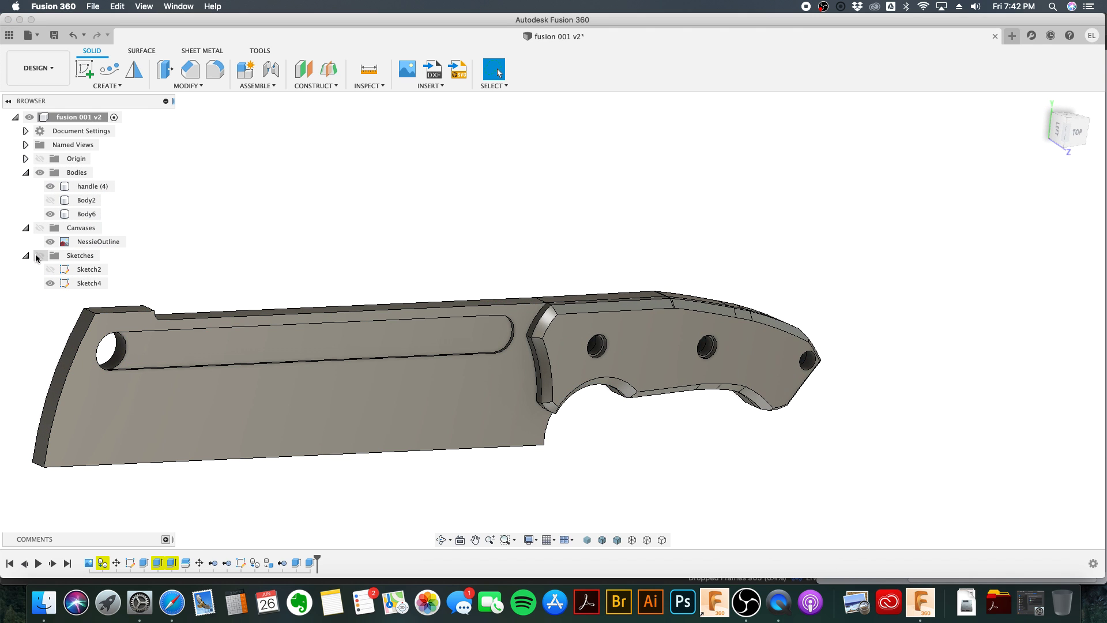
left_click(86, 214)
middle_click_drag(69, 332, 92, 325, "shift")
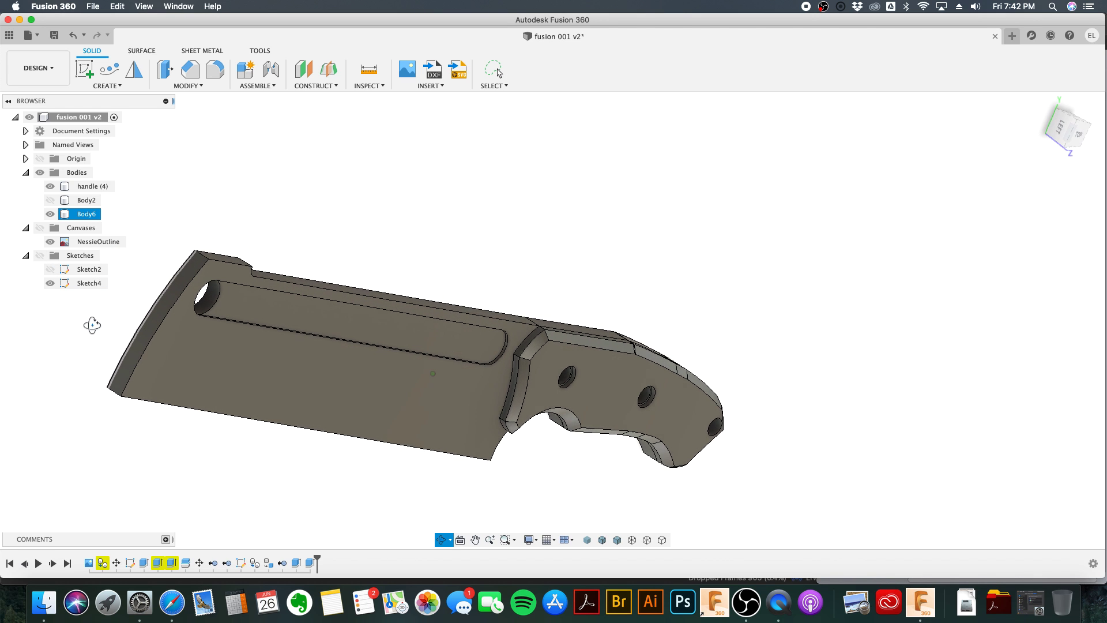
key("Escape")
left_click(558, 199)
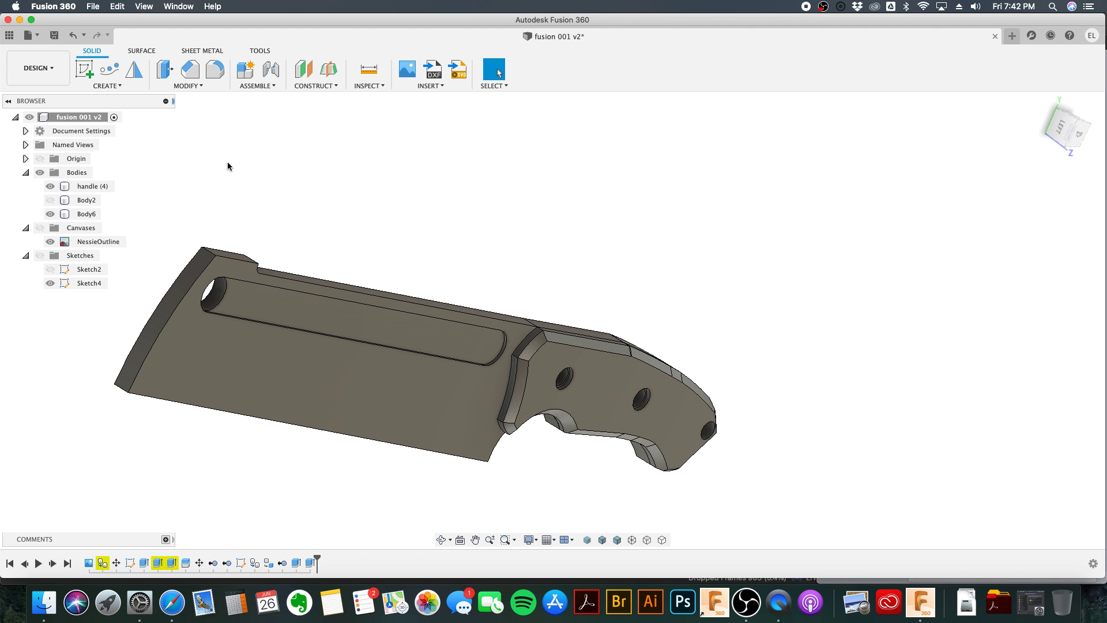
left_click(328, 86)
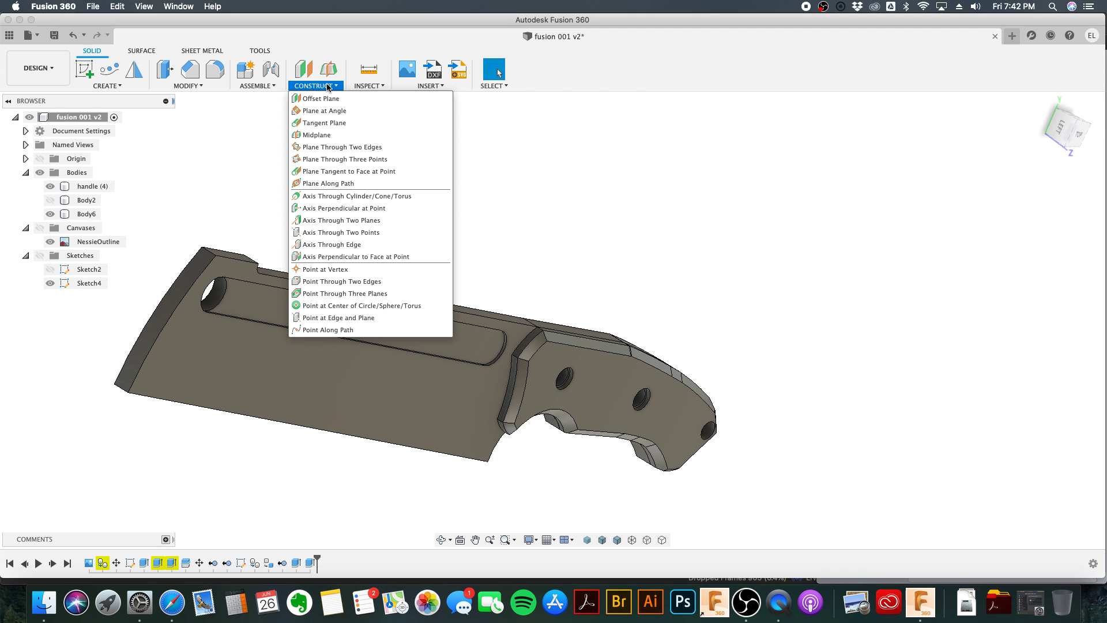
Step: Create a midplane construction plane between the blade's two flat faces
left_click(330, 134)
left_click(306, 382)
middle_click_drag(306, 381, 369, 223, "shift")
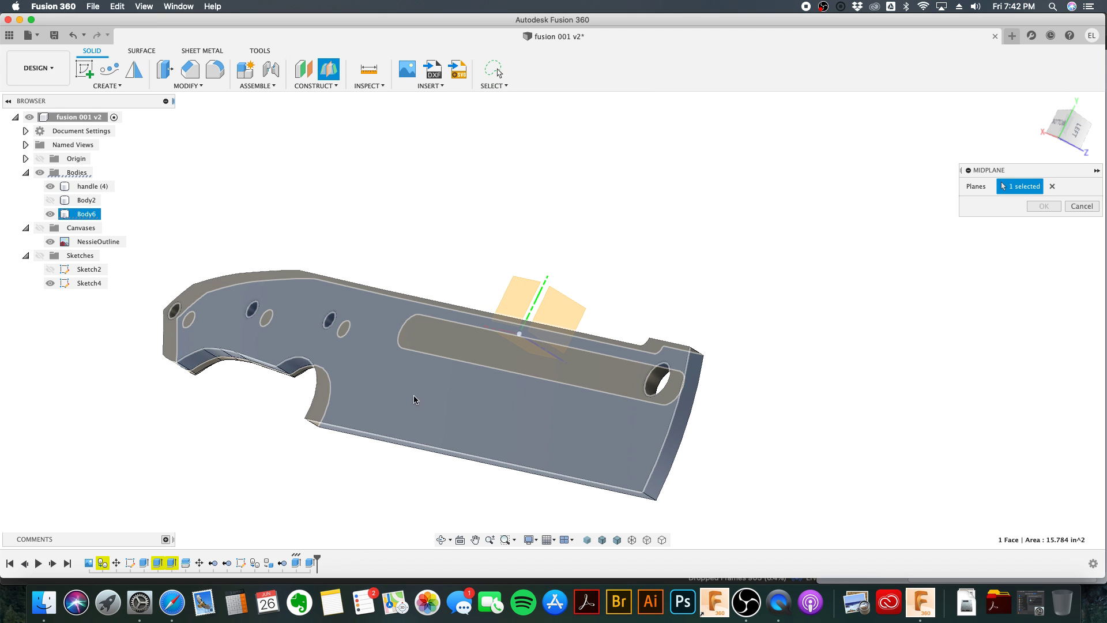
left_click(424, 416)
left_click(1043, 206)
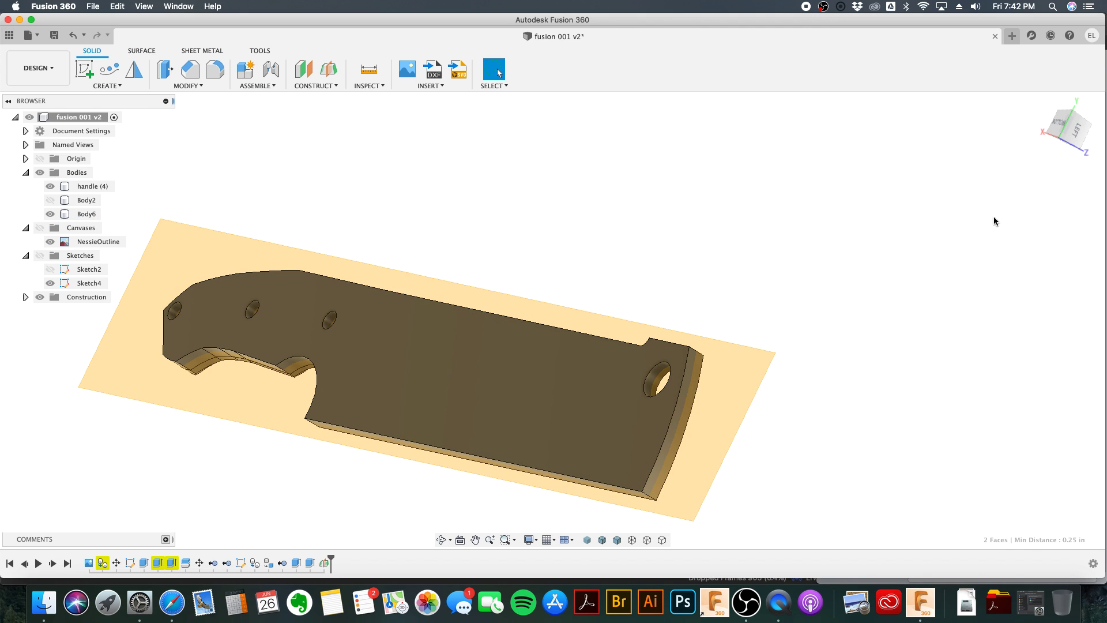
middle_click_drag(847, 247, 766, 196, "shift")
key("Escape")
left_click(116, 87)
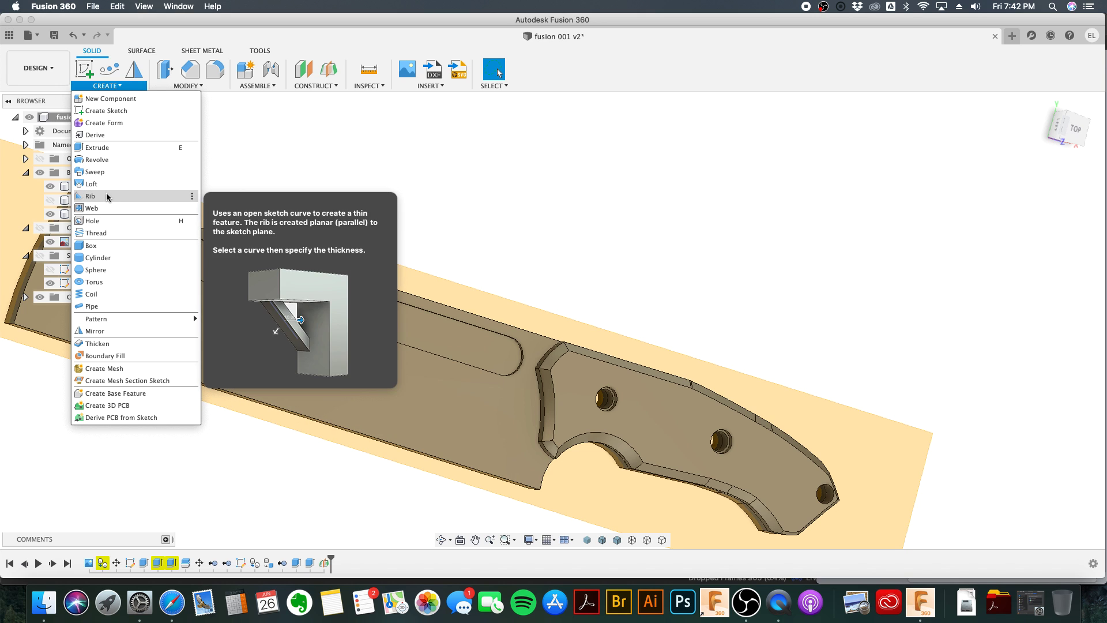
Step: Start a Mirror and pick the fuller's bottom face and first side wall
left_click(133, 71)
middle_click_drag(368, 262, 627, 294)
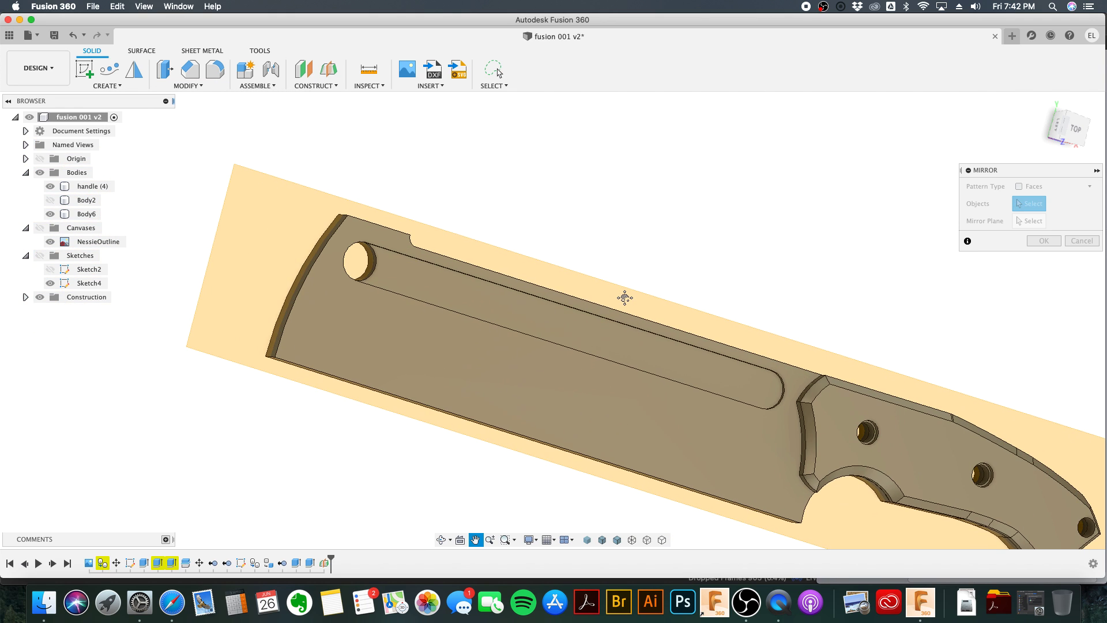
left_click(547, 340)
scroll(613, 340, "up", 5)
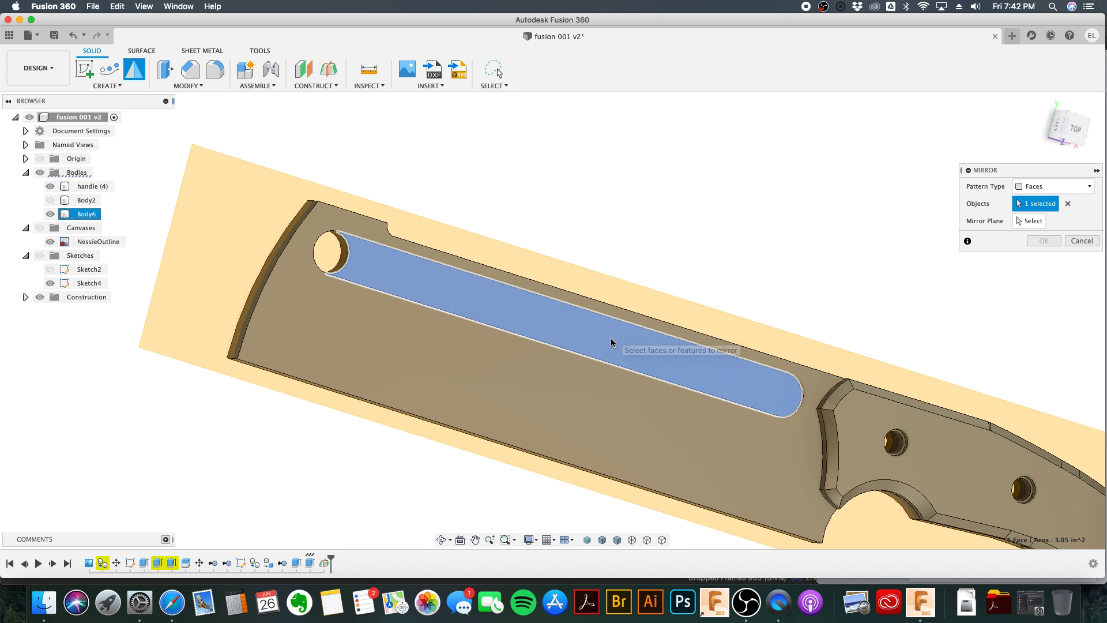
scroll(490, 295, "up", 3)
middle_click_drag(497, 298, 537, 281, "shift")
scroll(540, 291, "up", 4)
left_click(547, 325)
Step: Add the fuller's curved end wall and other side wall to the mirror selection
middle_click_drag(877, 427, 974, 364)
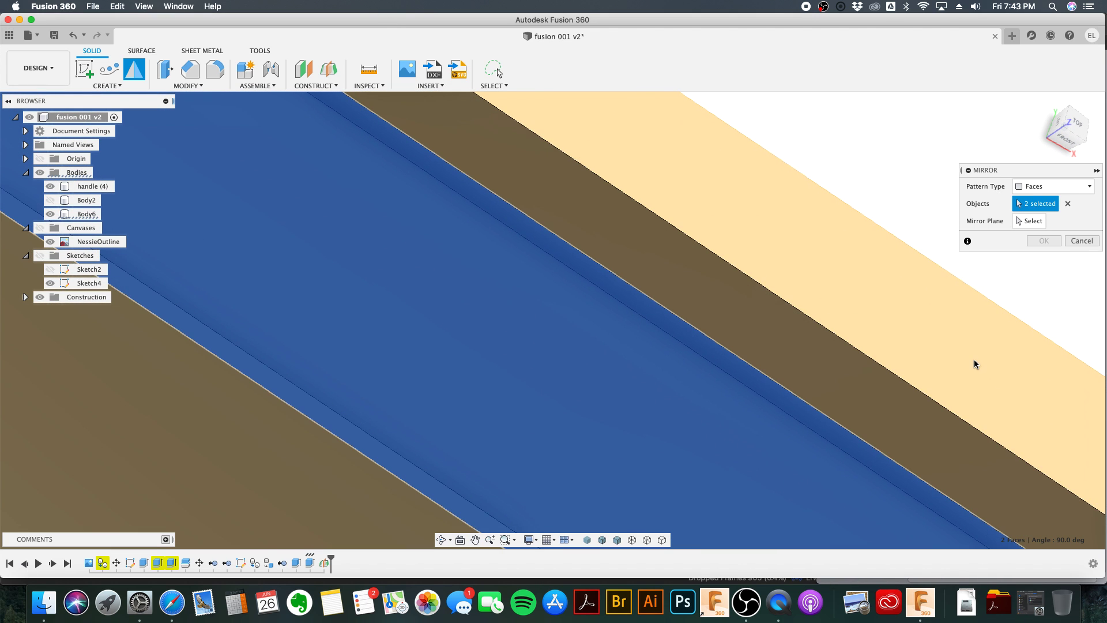
scroll(687, 366, "down", 6)
middle_click_drag(934, 455, 310, 94)
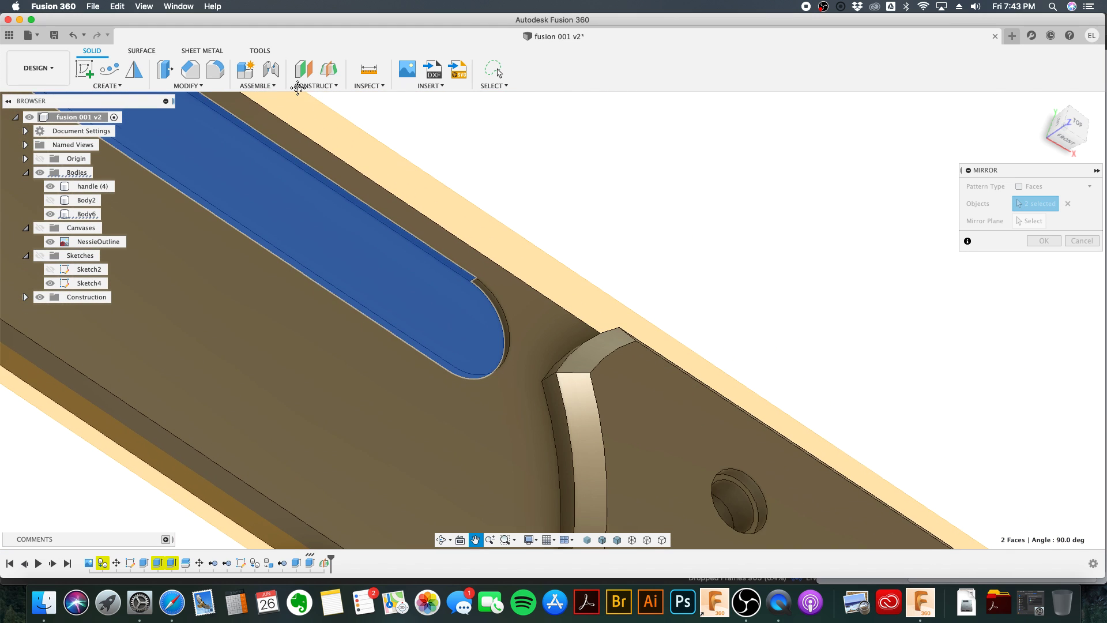
scroll(525, 305, "up", 5)
left_click(515, 329)
middle_click_drag(502, 317, 358, 380, "shift")
left_click(357, 380)
middle_click_drag(358, 254, 483, 306)
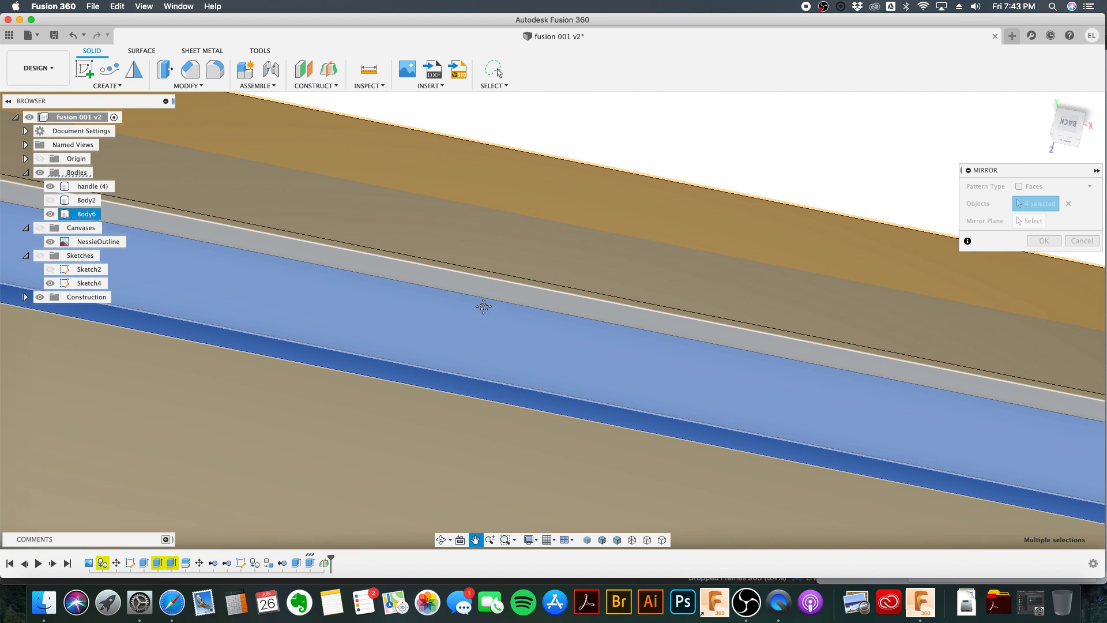
middle_click_drag(326, 317, 988, 420)
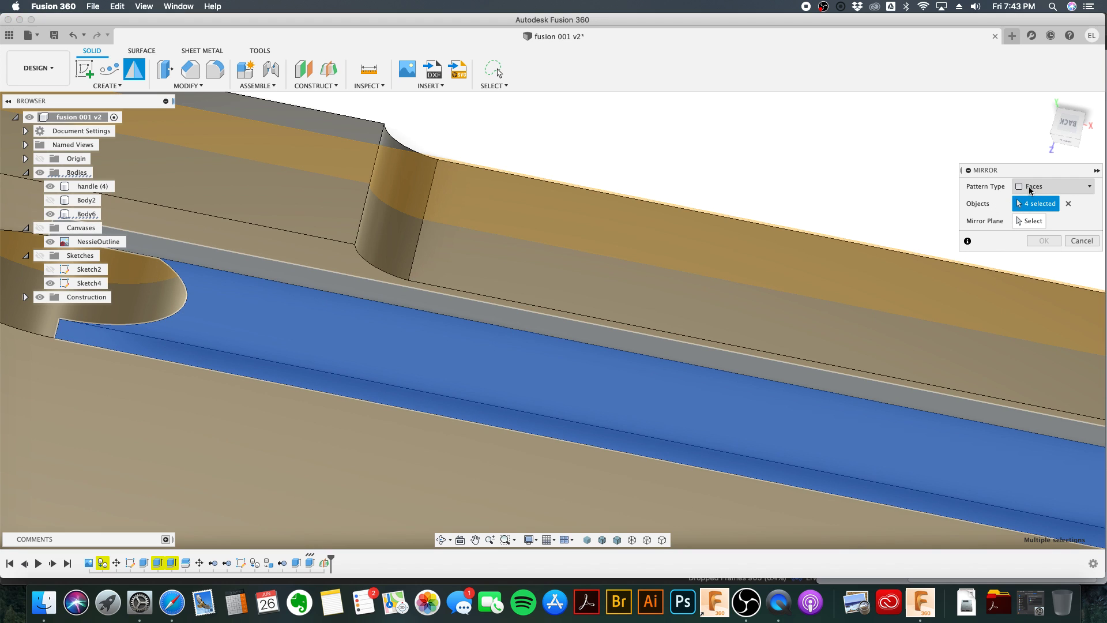
Step: Mirror the four faces across Plane1 as Faces type, then hide the construction plane
left_click(1030, 190)
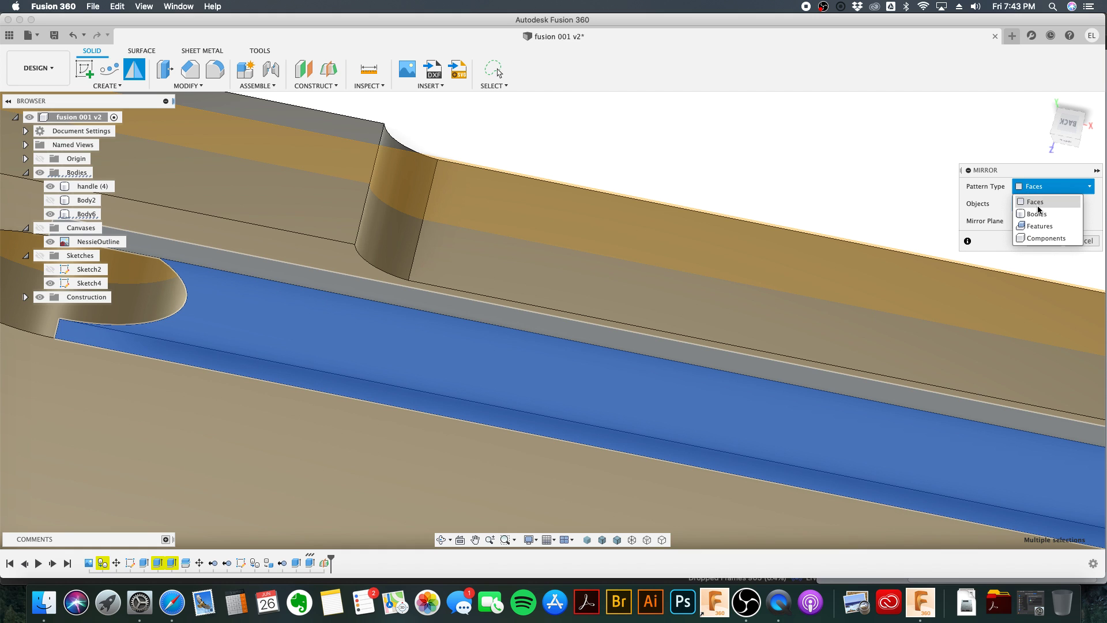
left_click(1034, 201)
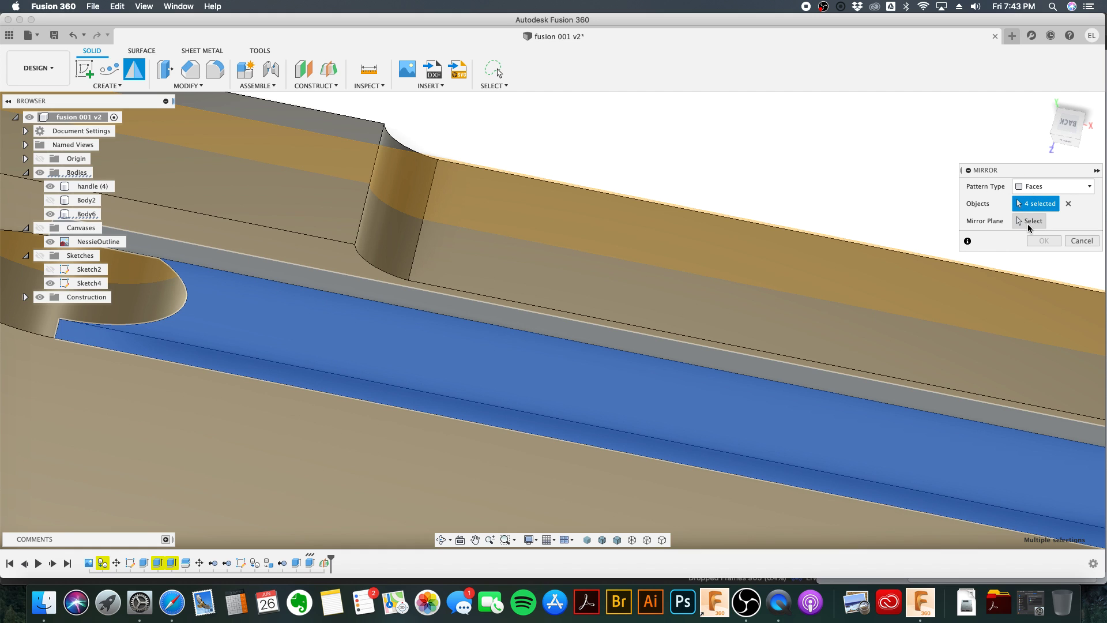
left_click(1030, 222)
scroll(577, 267, "down", 3)
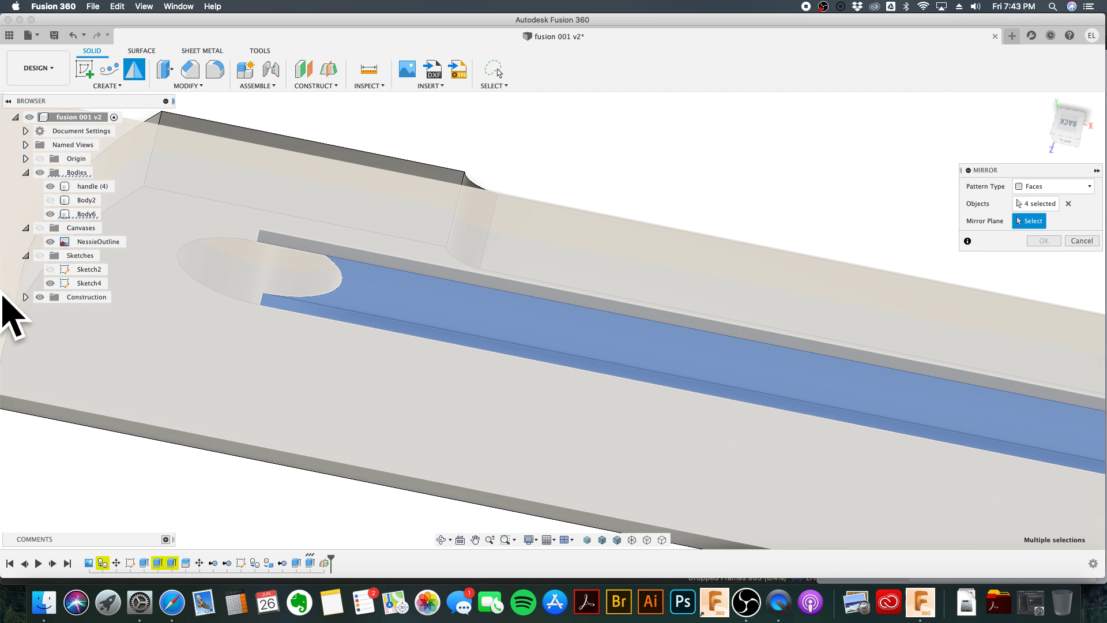
left_click(26, 297)
left_click(83, 317)
middle_click_drag(514, 284, 980, 326, "shift")
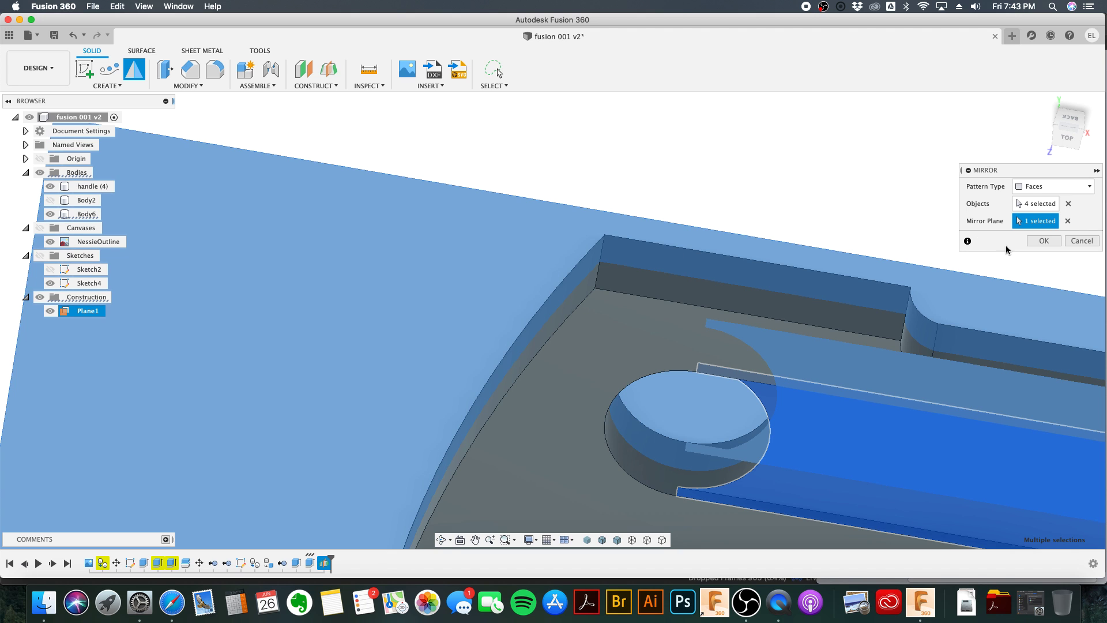
left_click(1030, 243)
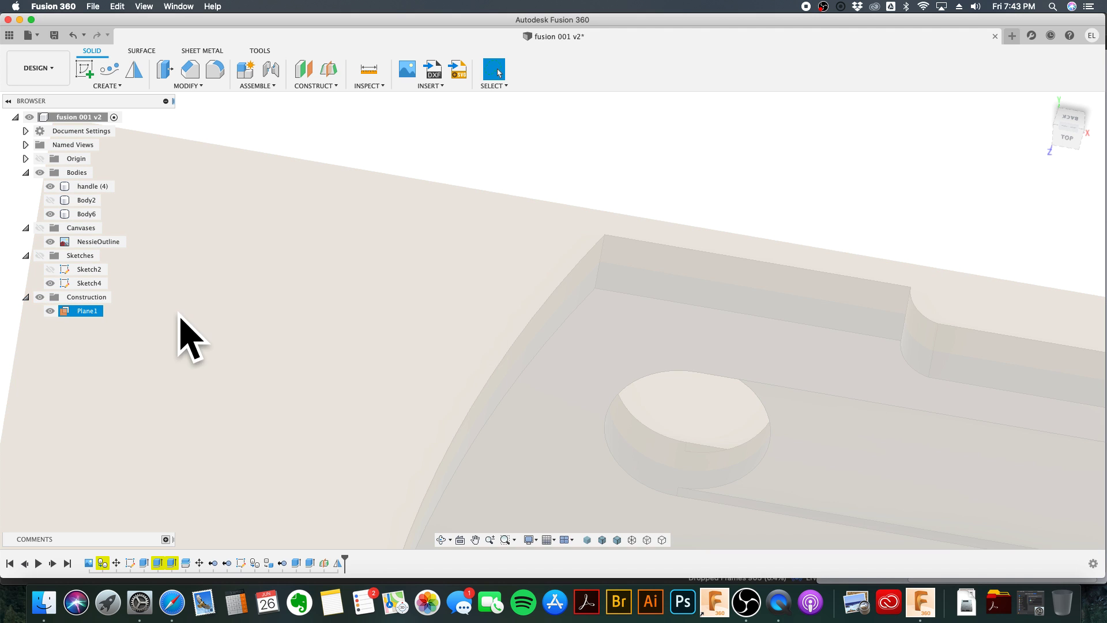
left_click(40, 297)
mouse_move(410, 321)
middle_mouse_down("shift")
mouse_move(478, 367)
mouse_move(501, 458)
mouse_move(573, 264)
mouse_move(751, 187)
mouse_move(779, 240)
mouse_move(685, 413)
mouse_move(659, 408)
mouse_move(645, 338)
mouse_move(663, 420)
mouse_move(645, 362)
mouse_move(667, 317)
mouse_move(404, 316)
middle_mouse_up("shift")
left_click(436, 351)
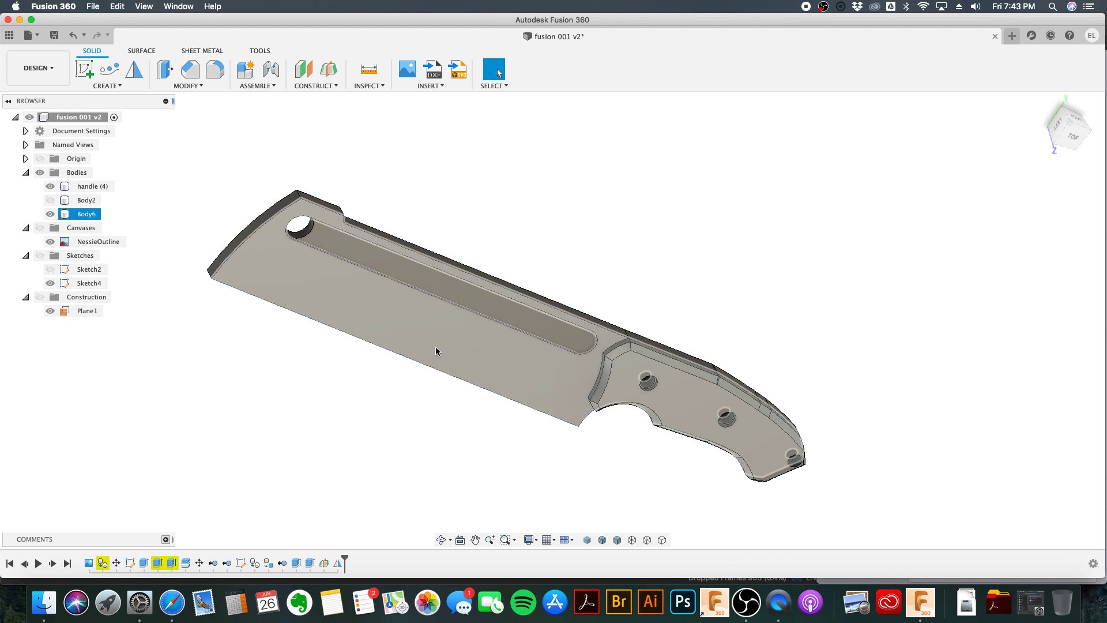
Step: Mirror the handle (4) body across Plane1, creating handle (4) (1)
key("Escape")
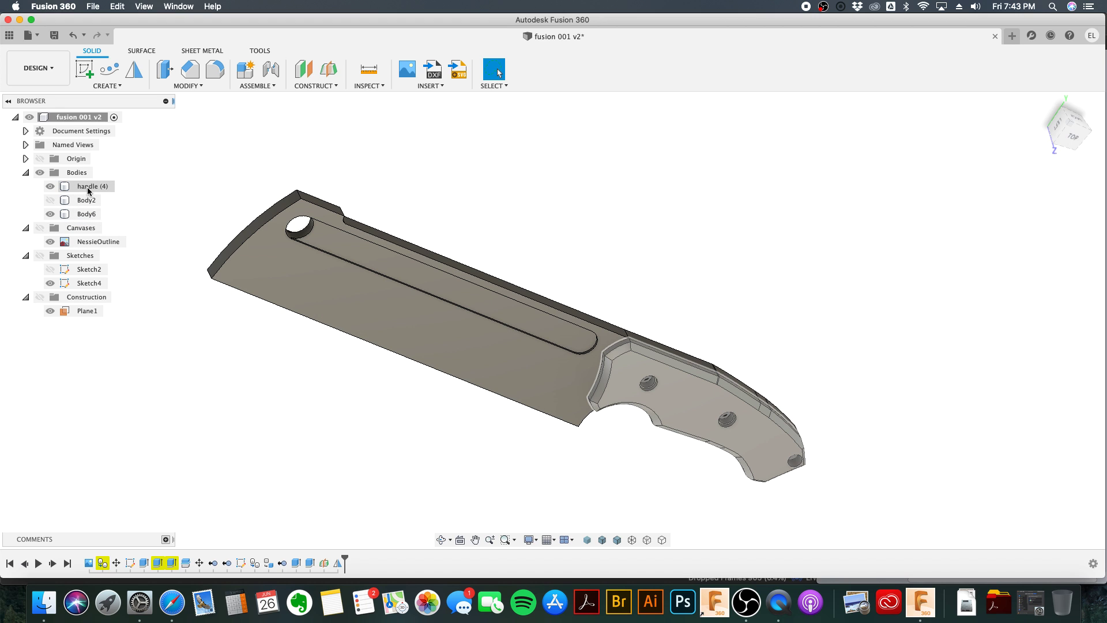
left_click(134, 69)
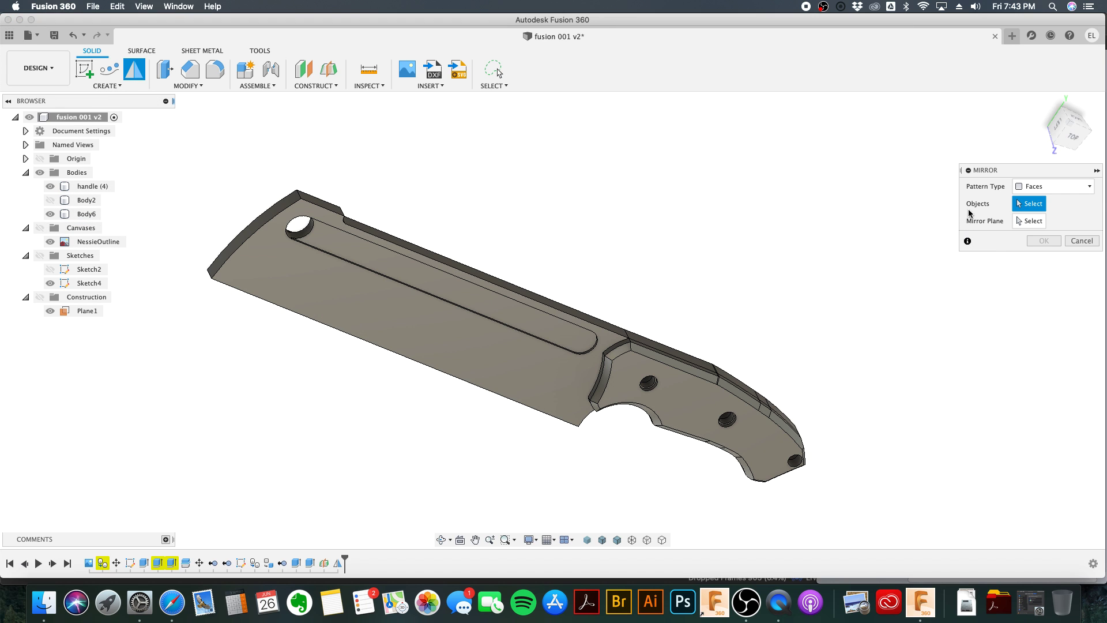
left_click(1047, 187)
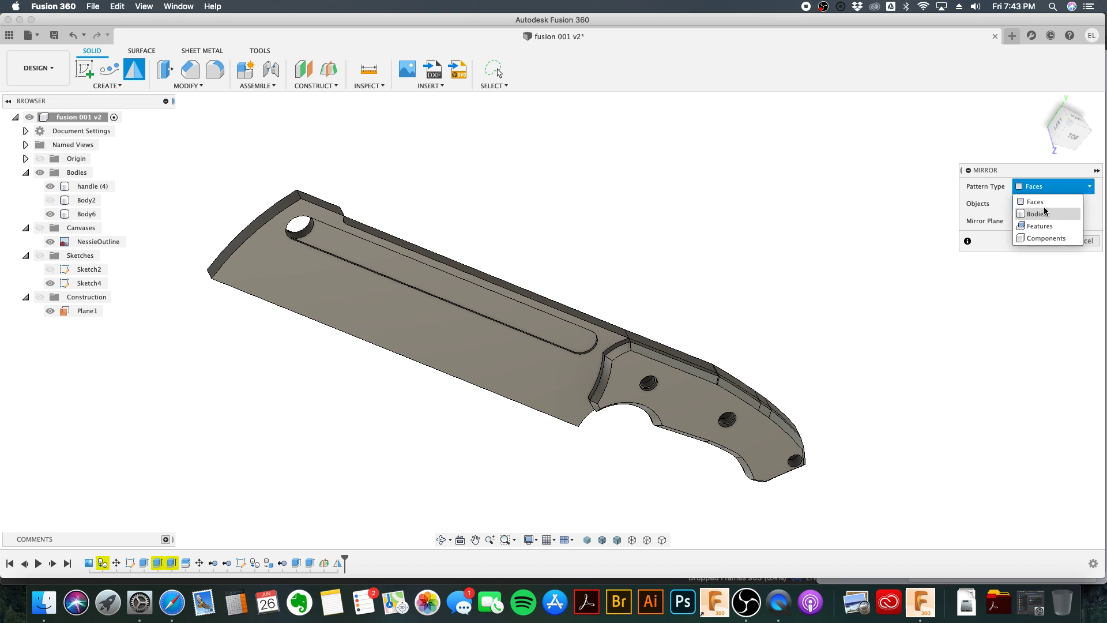
left_click(1045, 214)
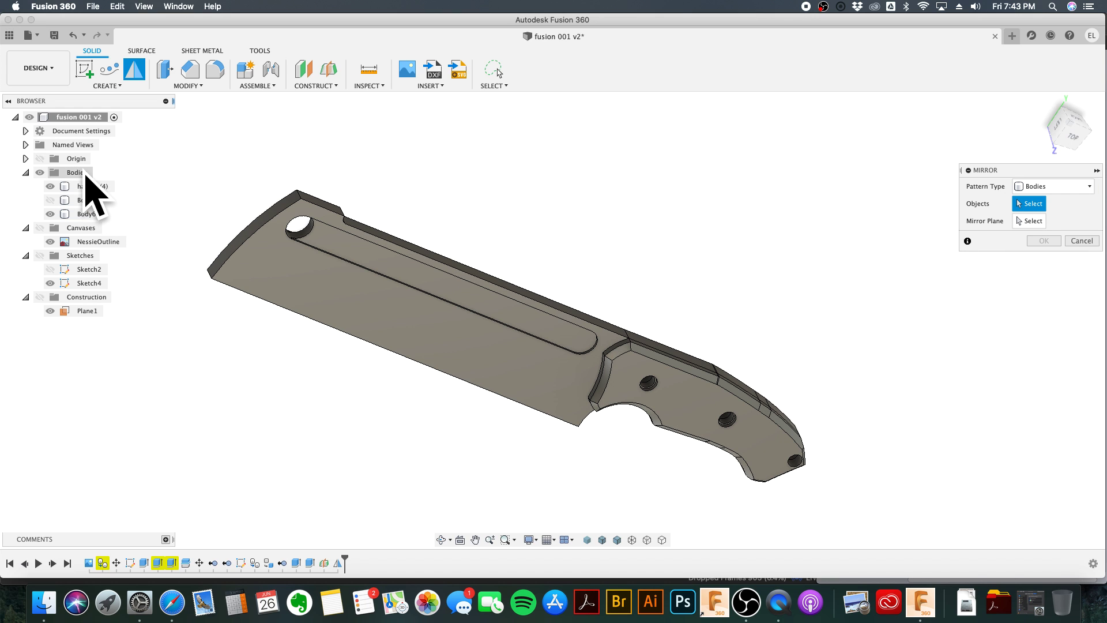
left_click(87, 186)
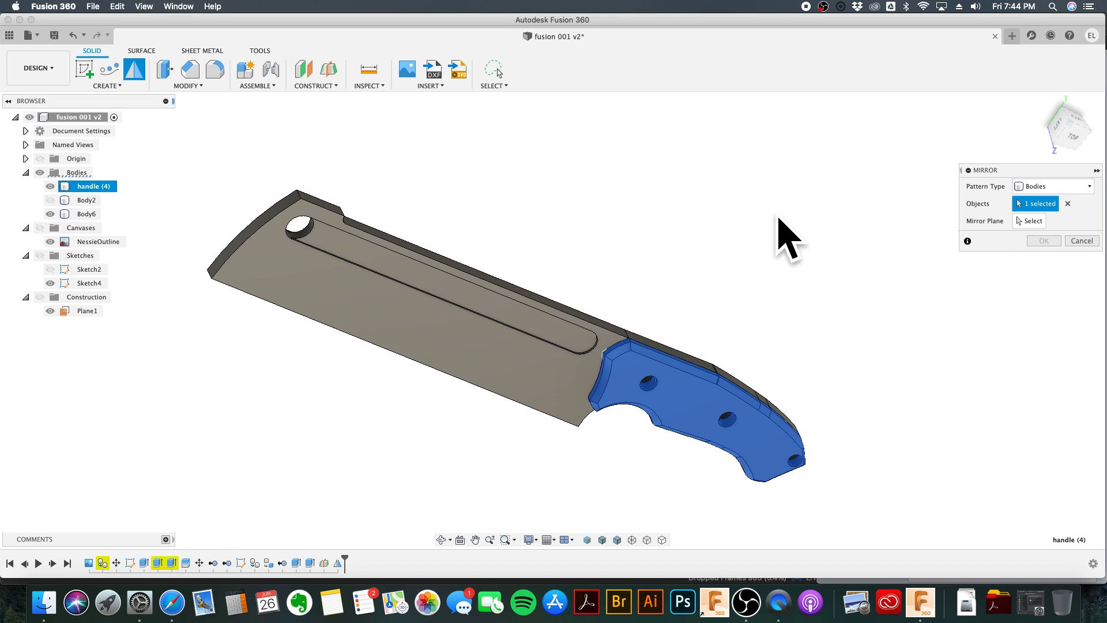
left_click(1029, 222)
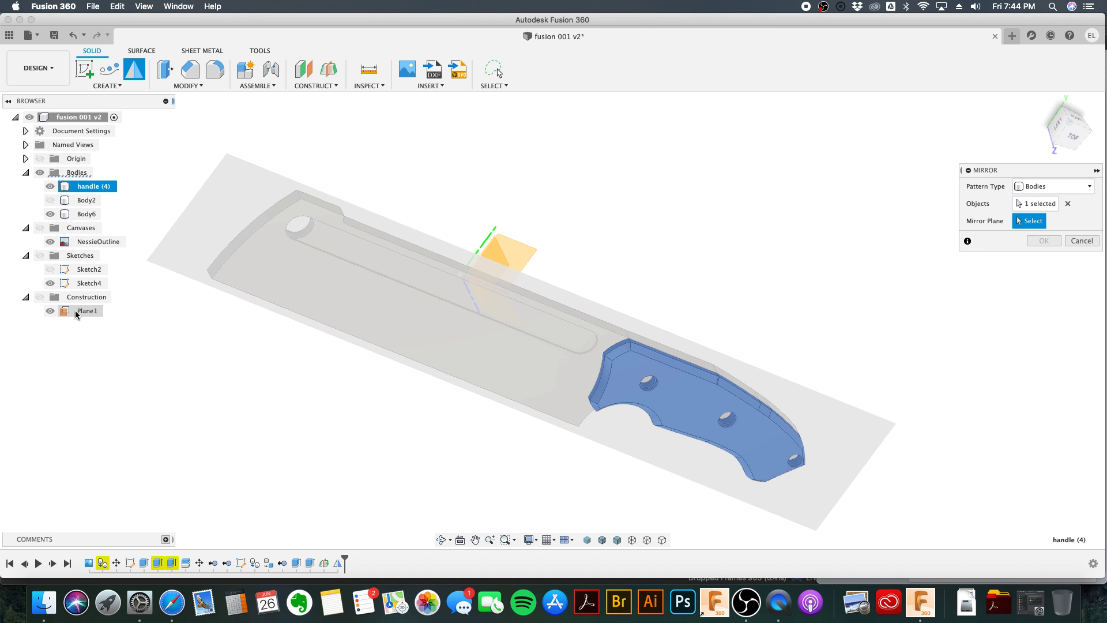
left_click(81, 311)
left_click(1043, 240)
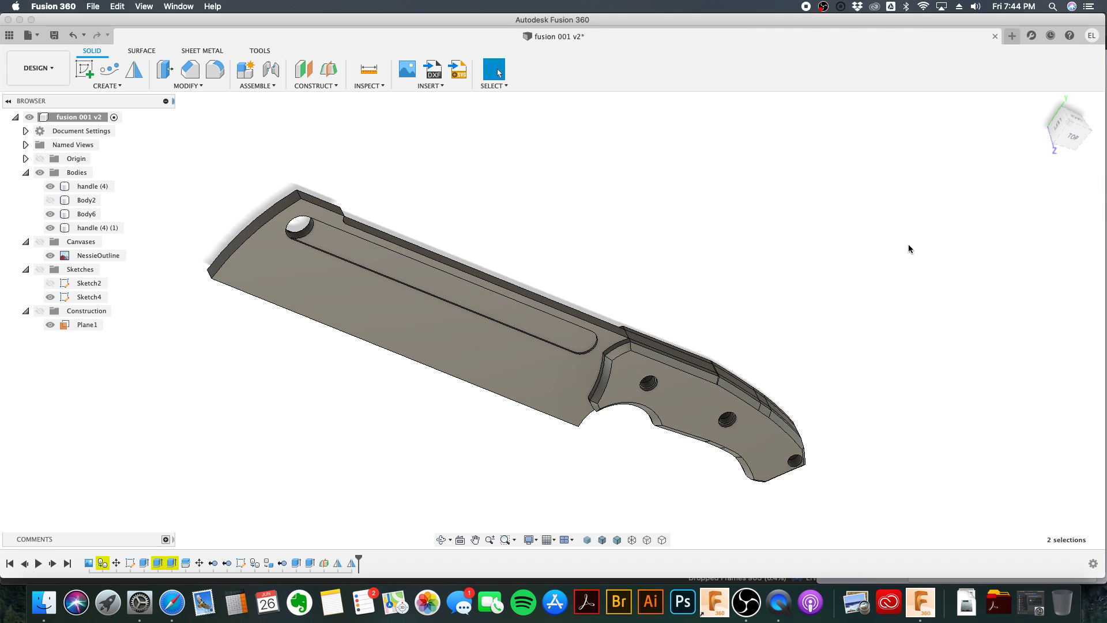
middle_click_drag(767, 265, 744, 323, "shift")
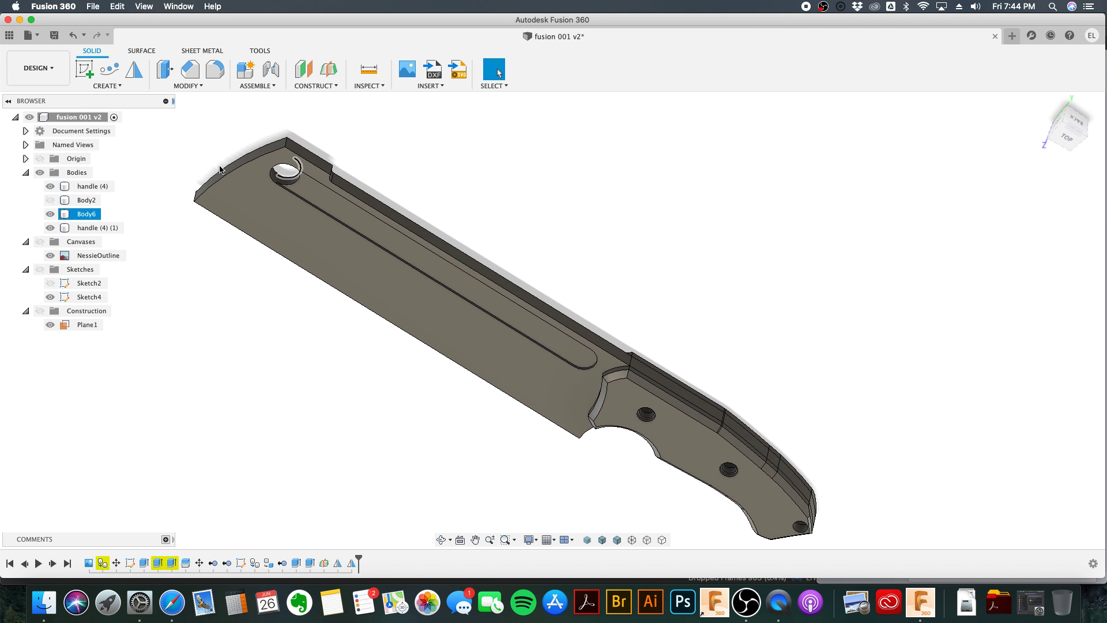
Step: Save the design as version fusion 001 v3 with the default description and view it from Top
left_click(54, 36)
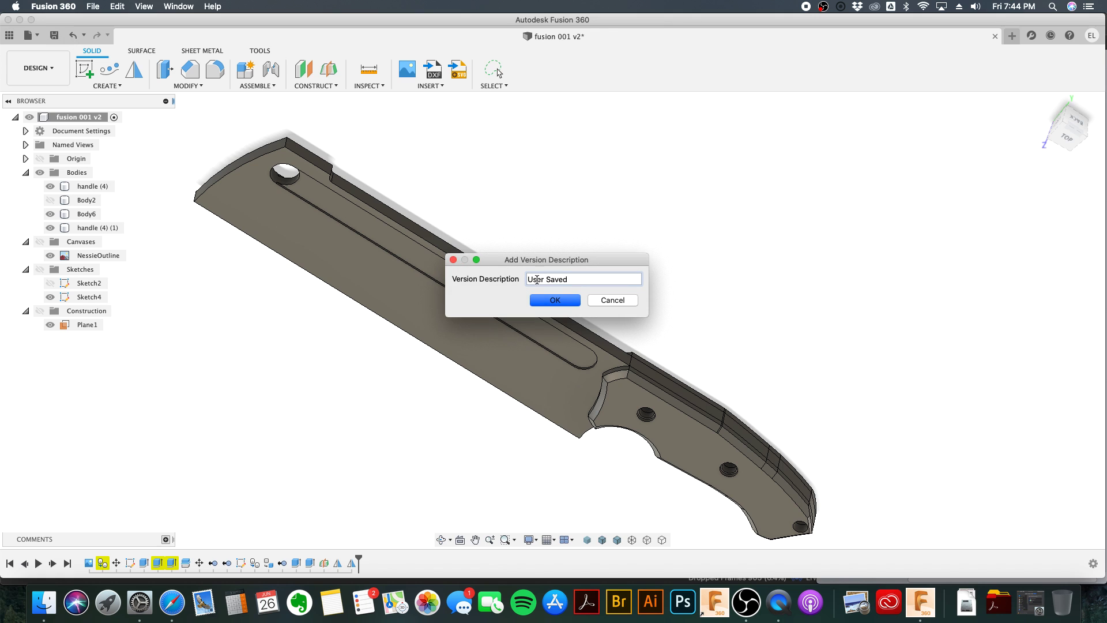
left_click(554, 300)
middle_click_drag(812, 408, 899, 294, "shift")
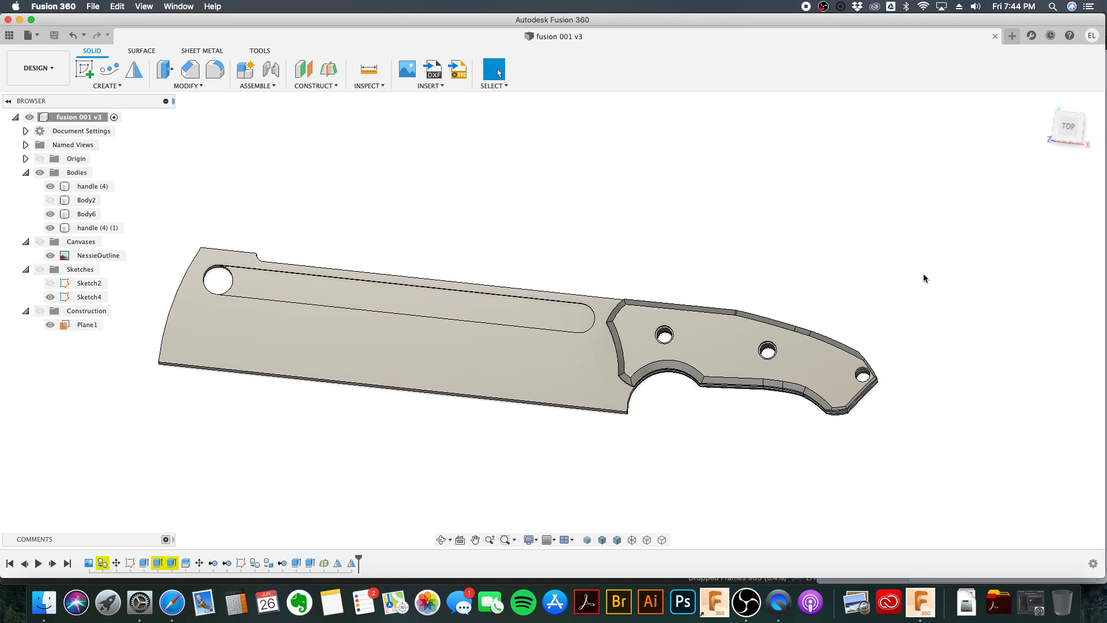
left_click(1068, 125)
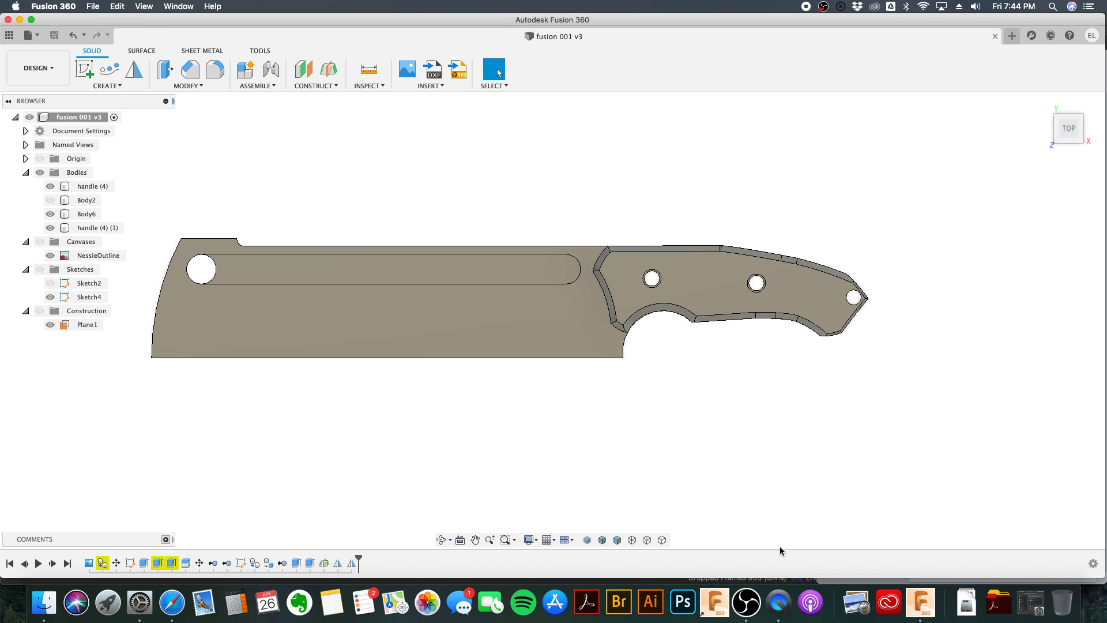
left_click(172, 602)
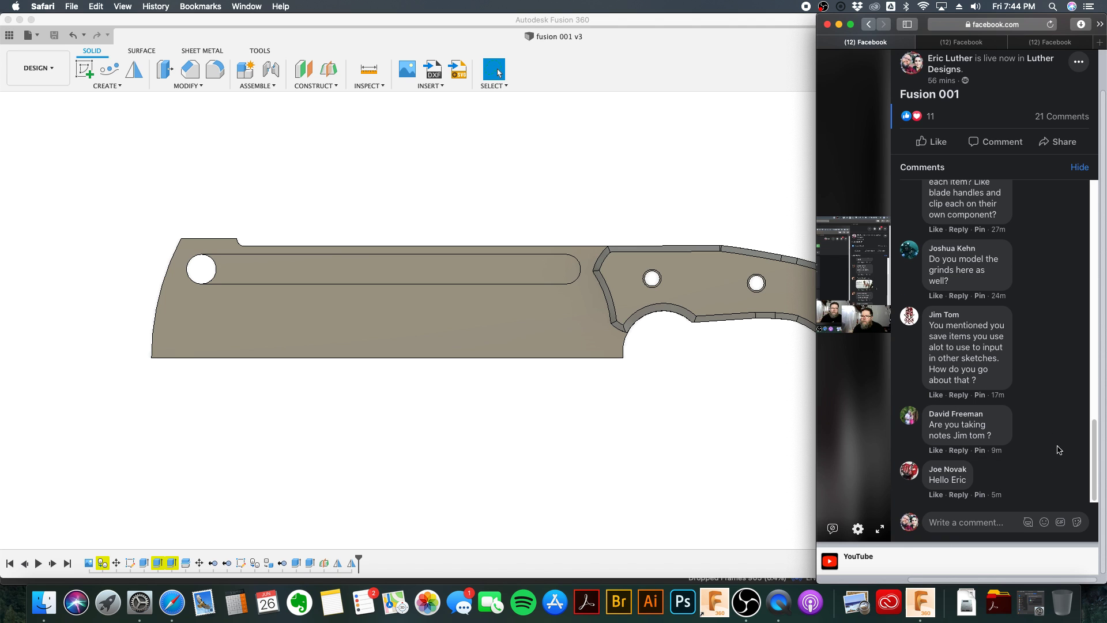
left_click(763, 402)
scroll(581, 249, "up", 5)
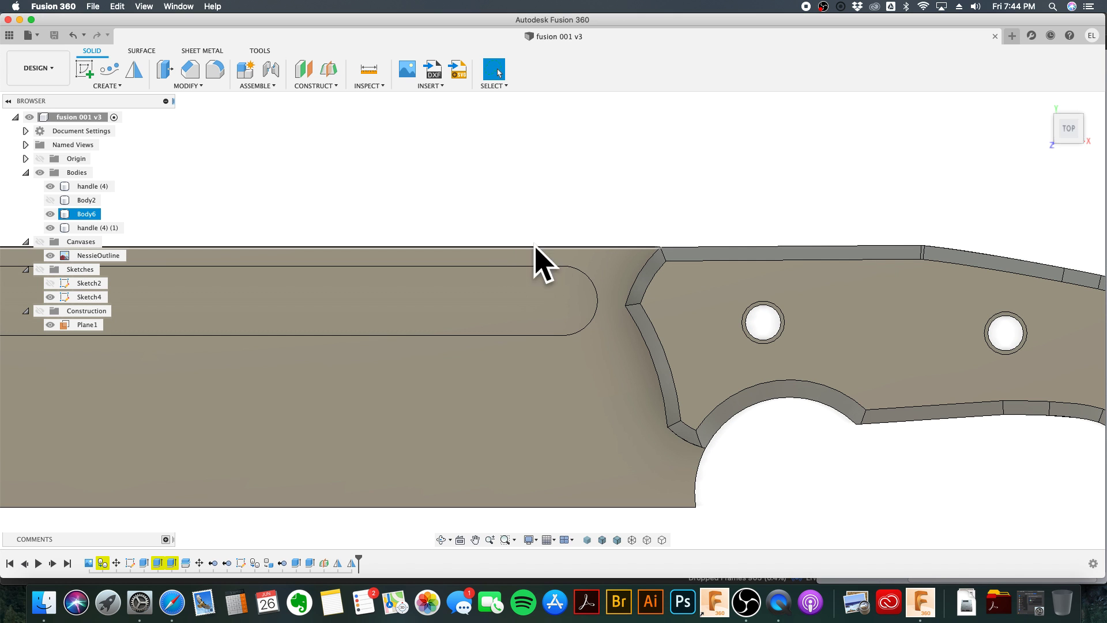
Step: Create Sketch5 on the blade's flat face and pick the Circle tool
scroll(489, 295, "down", 3)
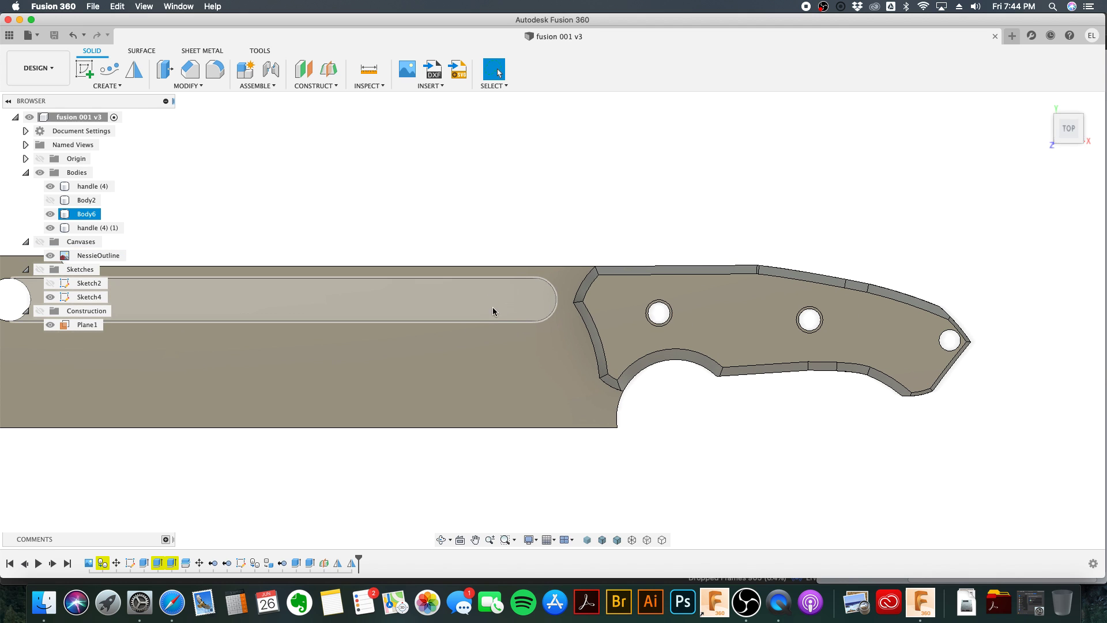
left_click(524, 378)
middle_click_drag(524, 377, 1084, 176, "shift")
left_click(1077, 142)
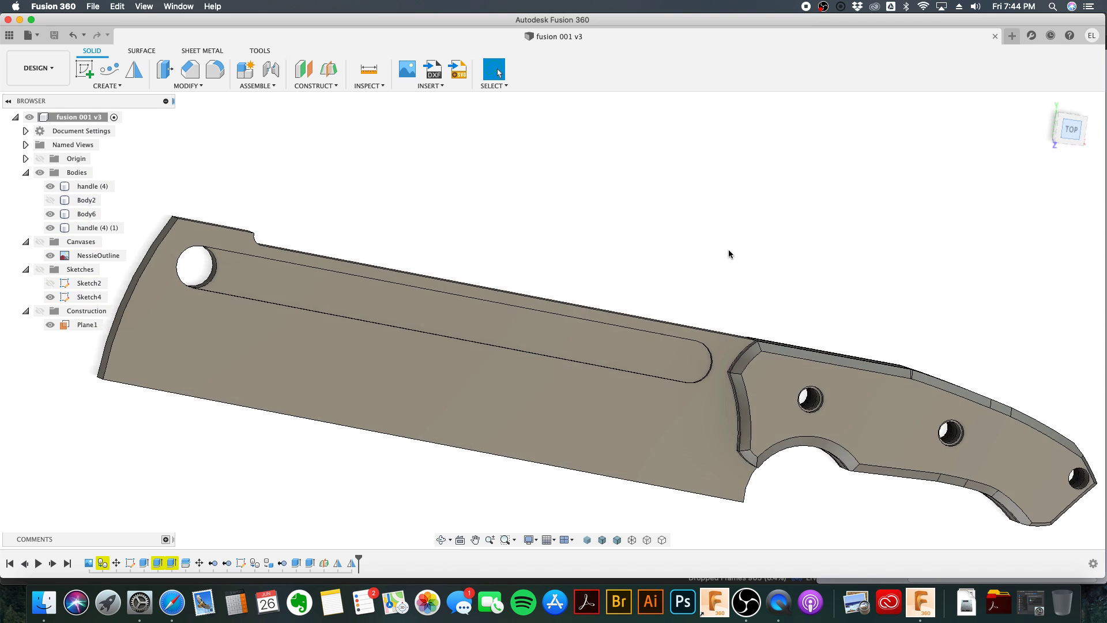
left_click(800, 445)
right_click(801, 446)
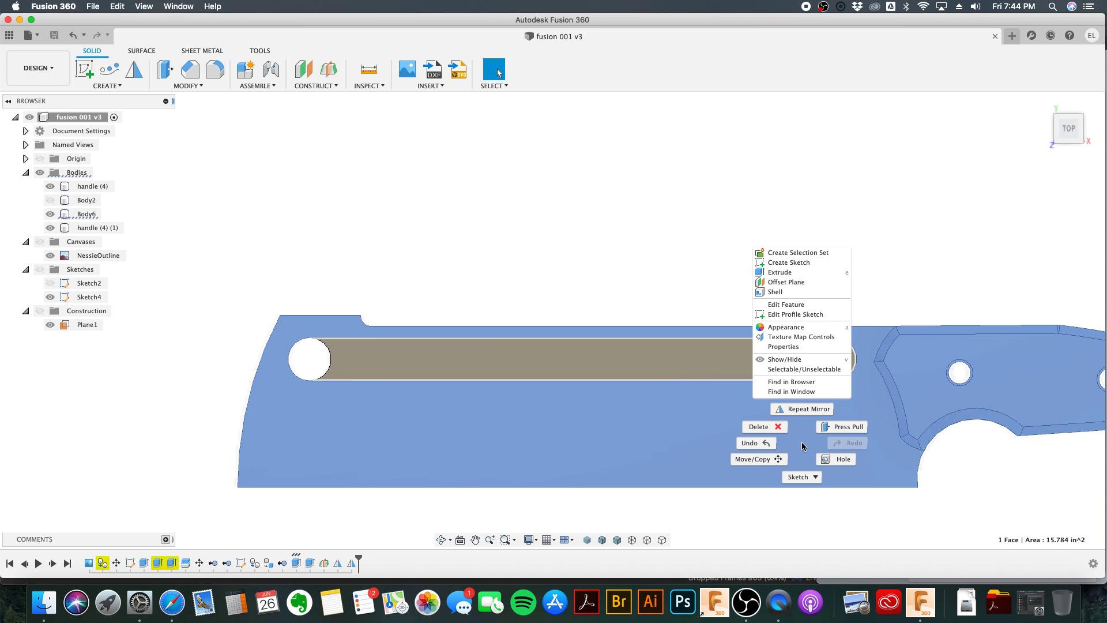
left_click(811, 270)
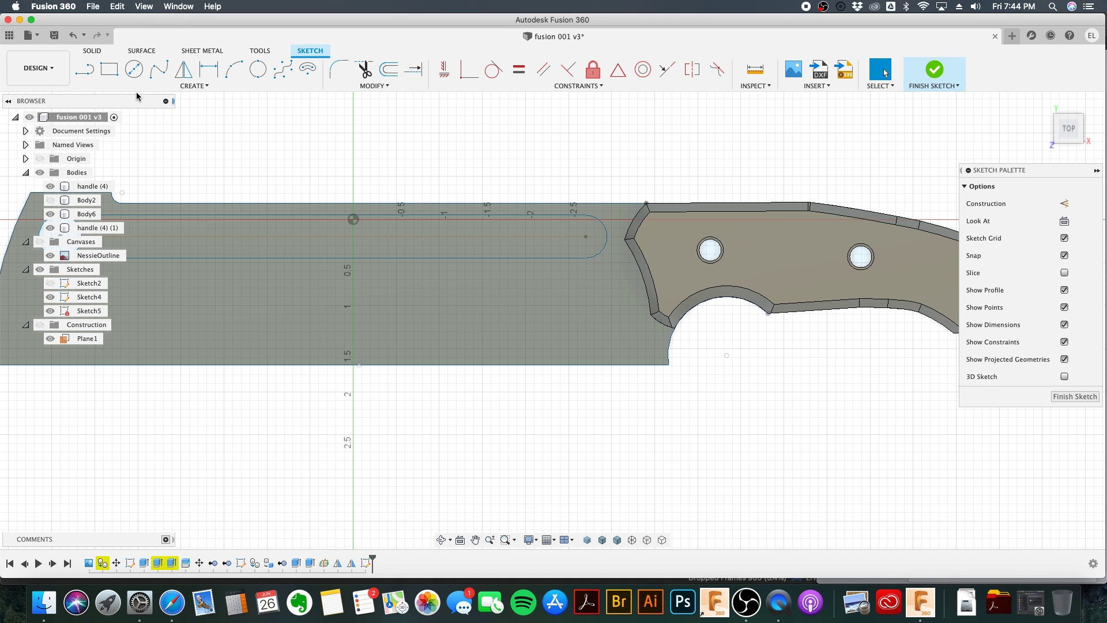
left_click(135, 70)
scroll(612, 198, "up", 5)
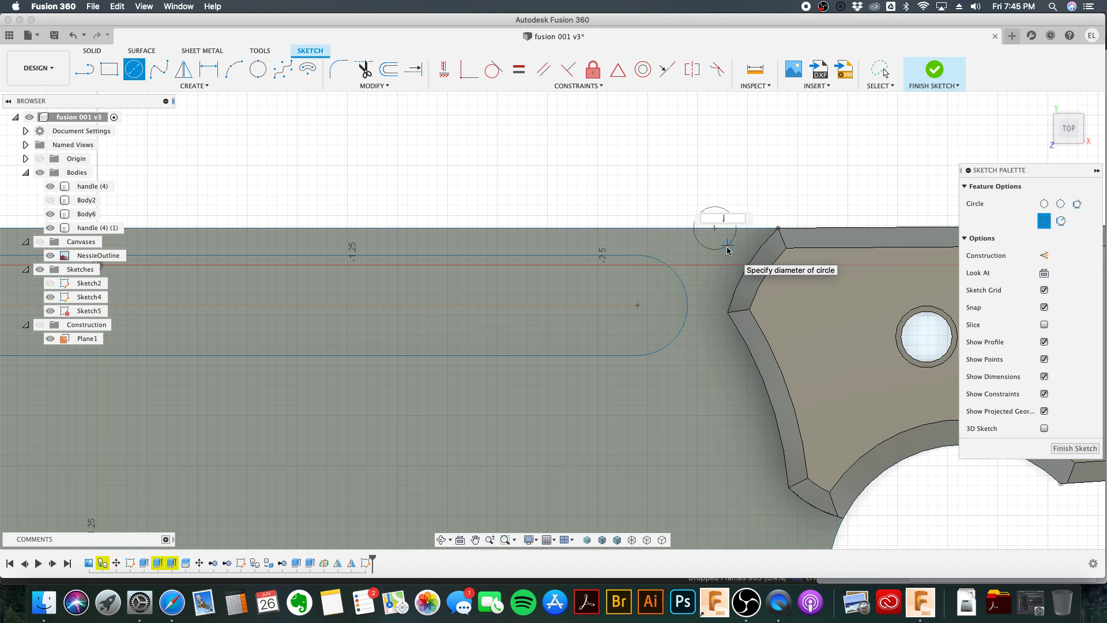
Step: Place the circle with a 0.25 in diameter
key("Tab")
key("Return")
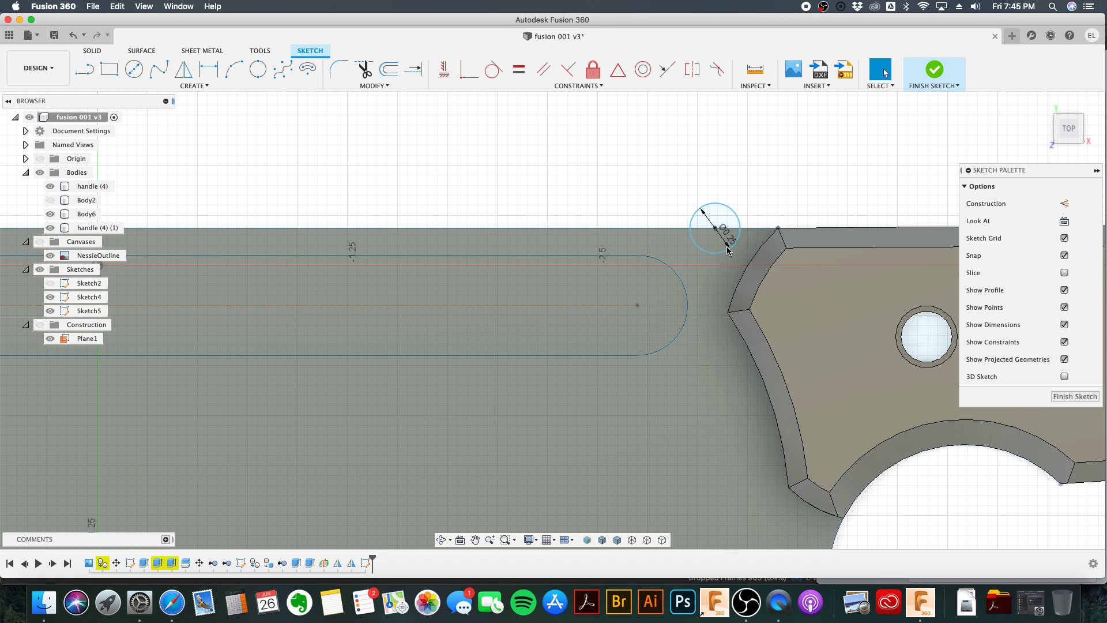
scroll(709, 250, "up", 5)
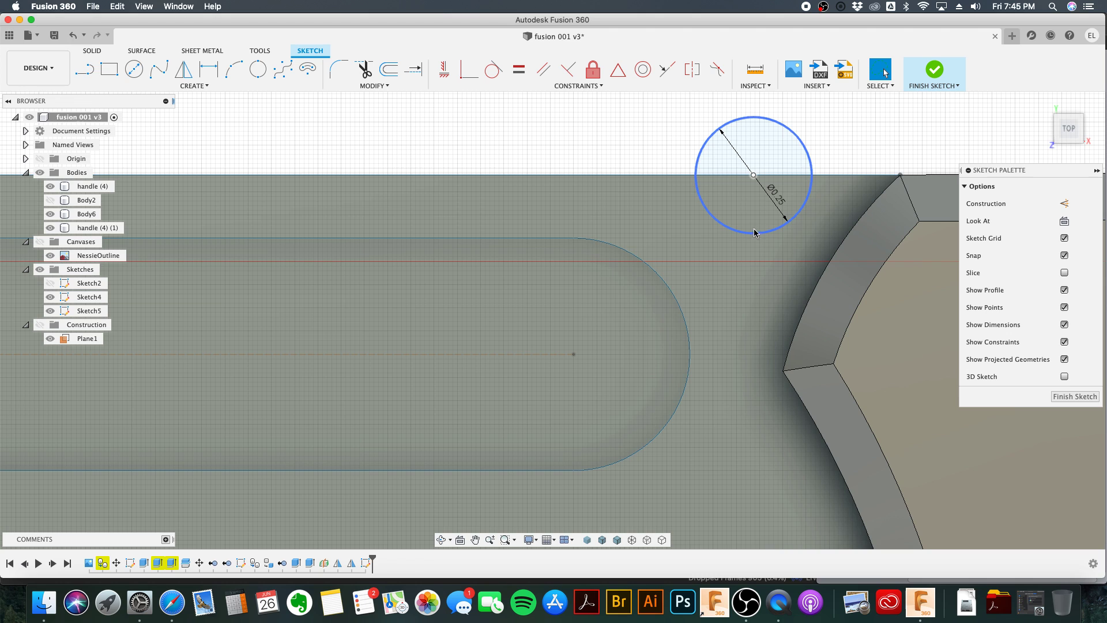
Step: Move the circle centre onto the spine edge just ahead of the handle with a Coincident constraint
left_click(753, 177)
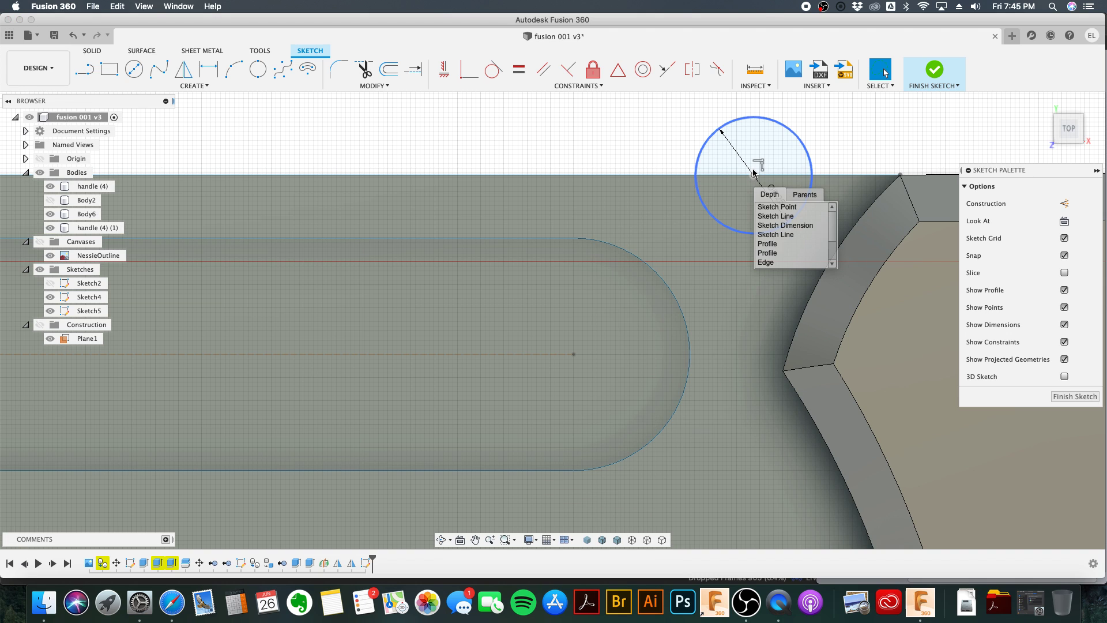
mouse_move(751, 175)
left_mouse_down()
mouse_move(714, 189)
mouse_move(773, 179)
left_mouse_up()
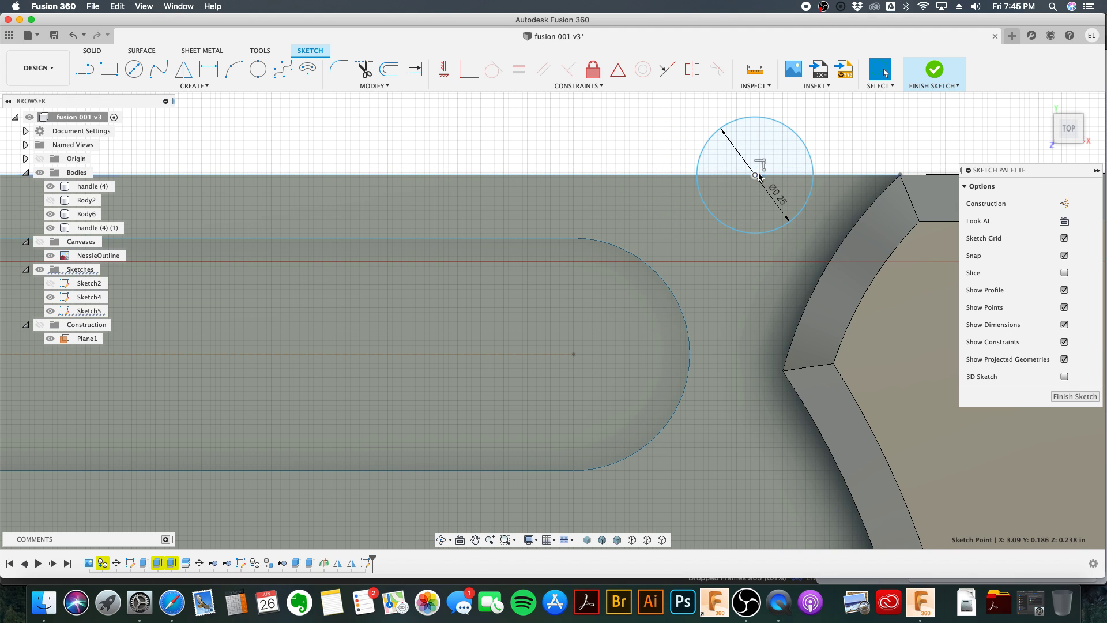
left_click_drag(755, 176, 556, 175)
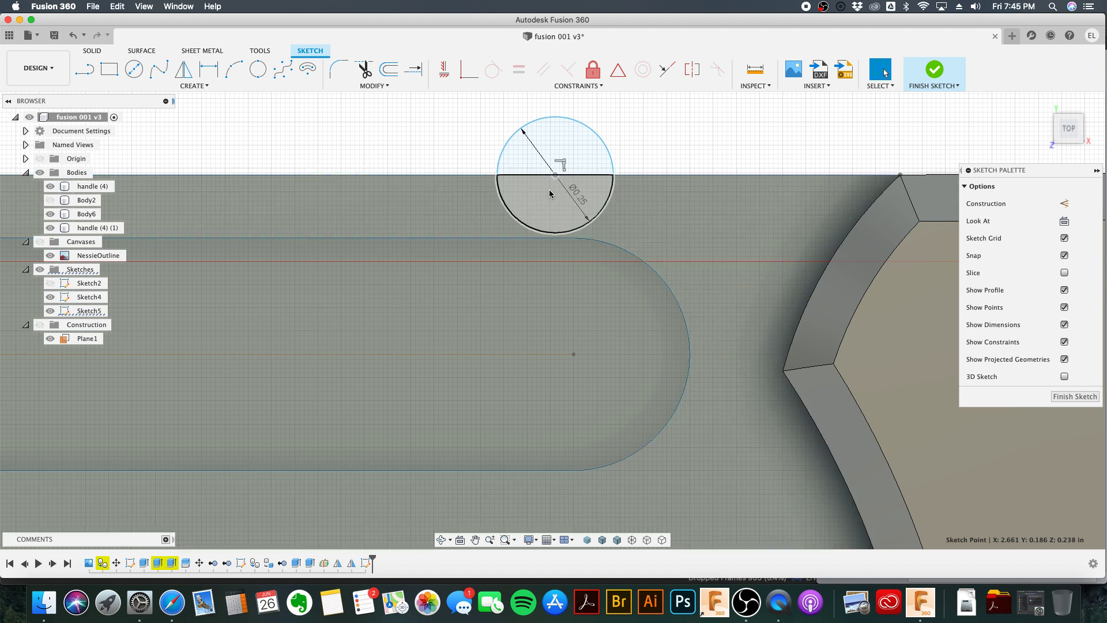
mouse_move(557, 178)
left_mouse_down()
mouse_move(751, 176)
mouse_move(760, 190)
left_mouse_up()
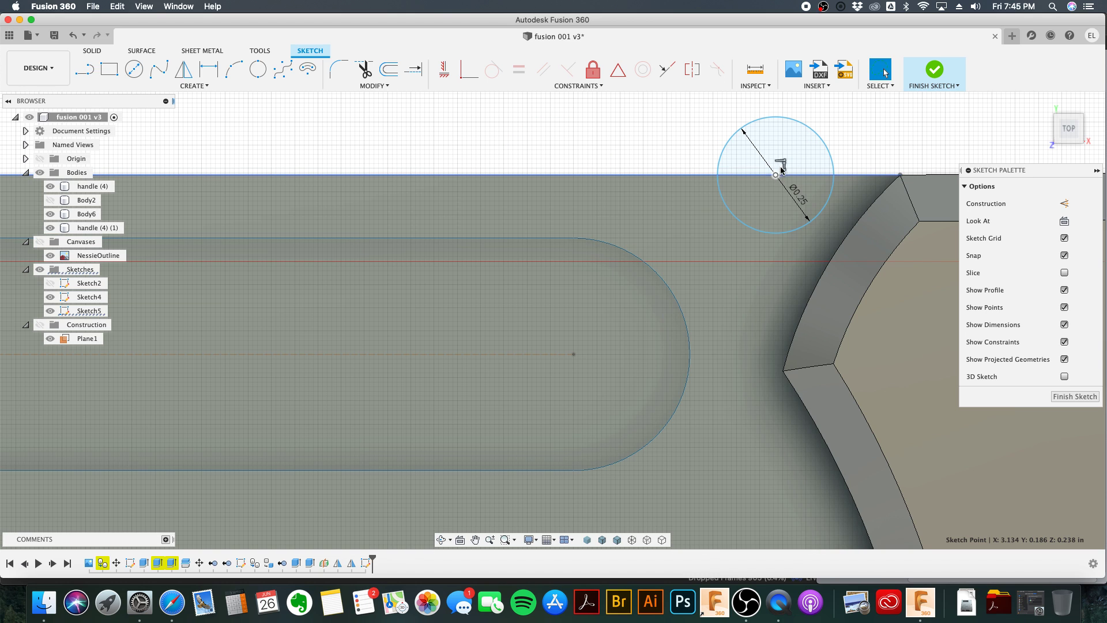
left_click(783, 166)
left_click(777, 175)
left_click_drag(777, 174, 776, 168)
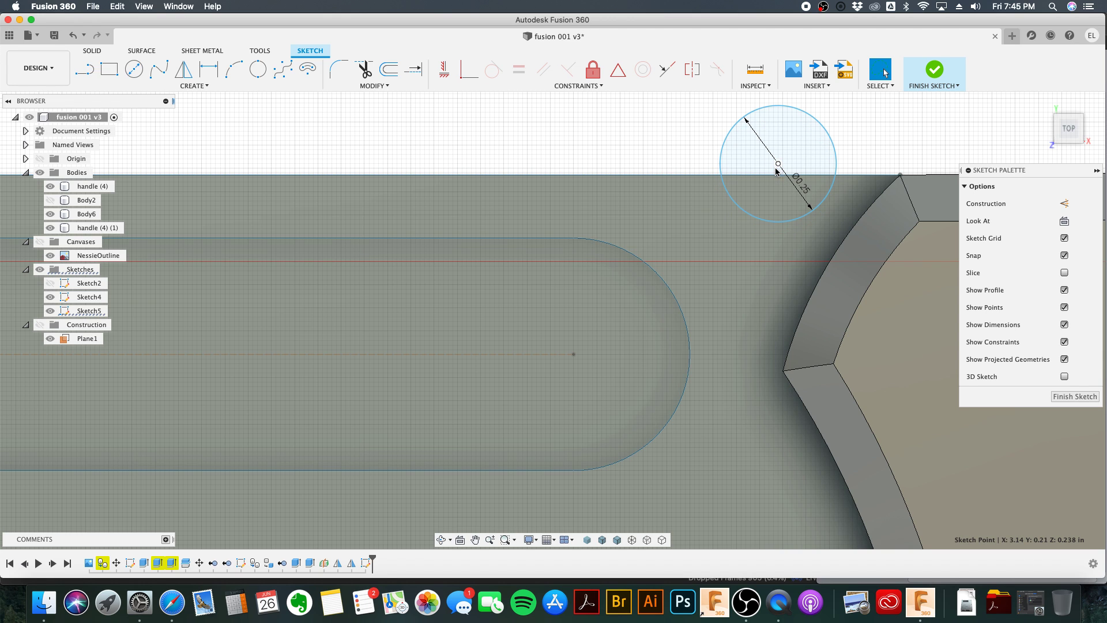
scroll(778, 178, "down", 3)
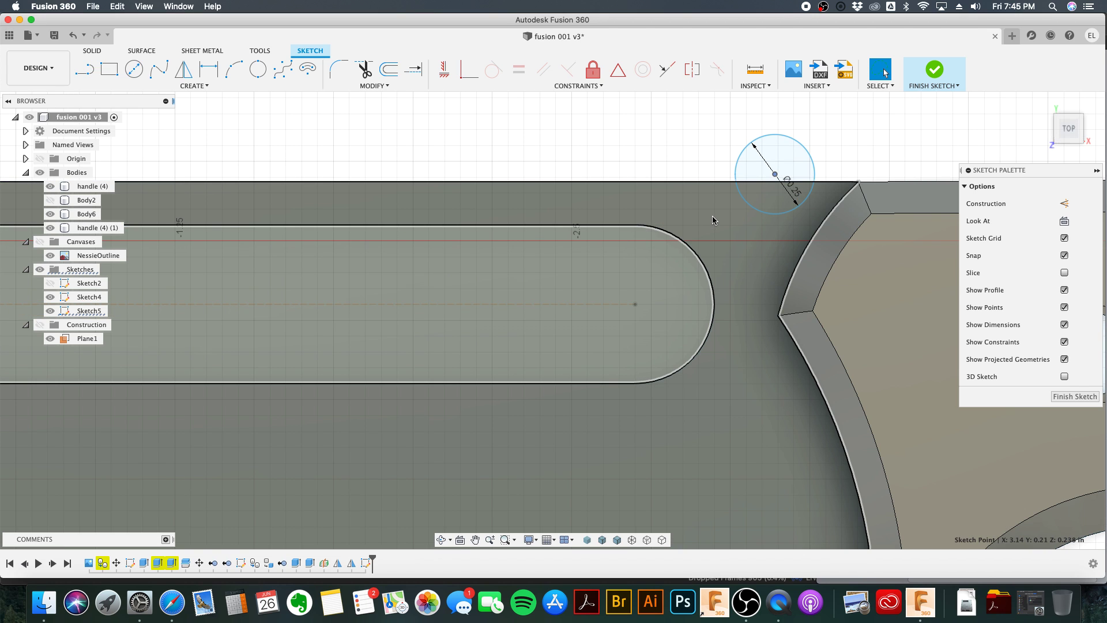
scroll(713, 220, "down", 2)
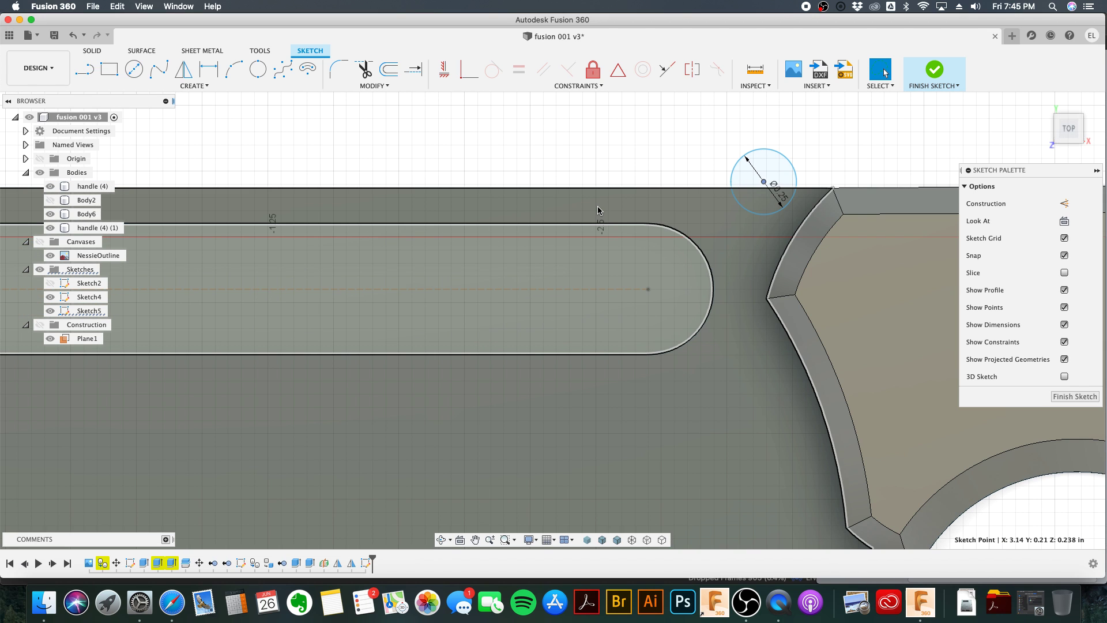
scroll(647, 212, "down", 2)
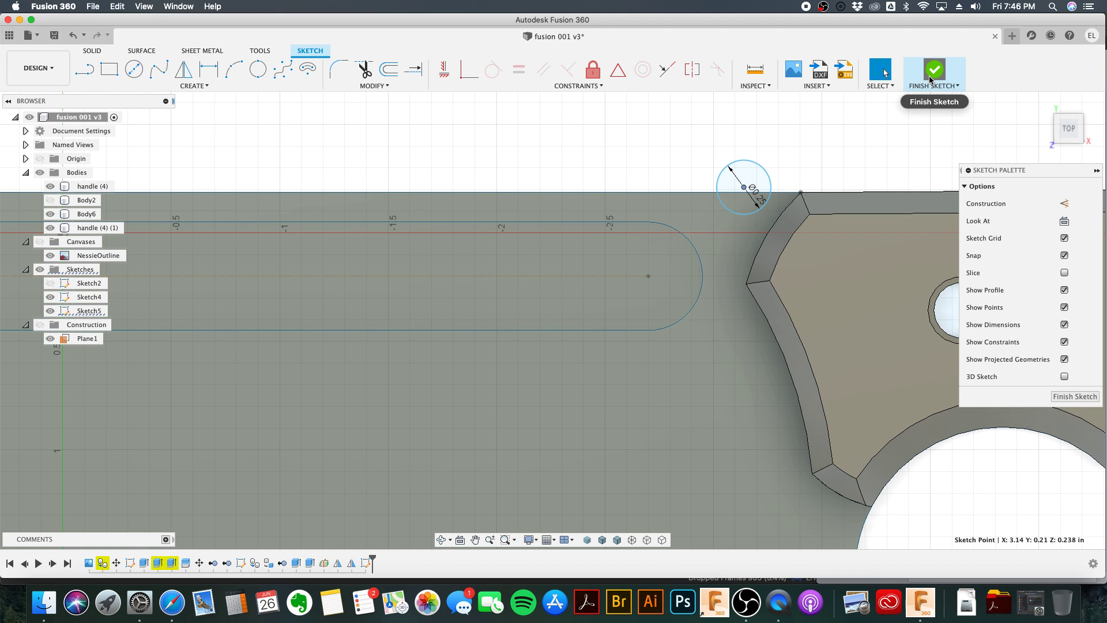
Step: Finish Sketch5 and show the sketches with Sketch4 hidden, leaving only the spine circle visible
left_click(929, 75)
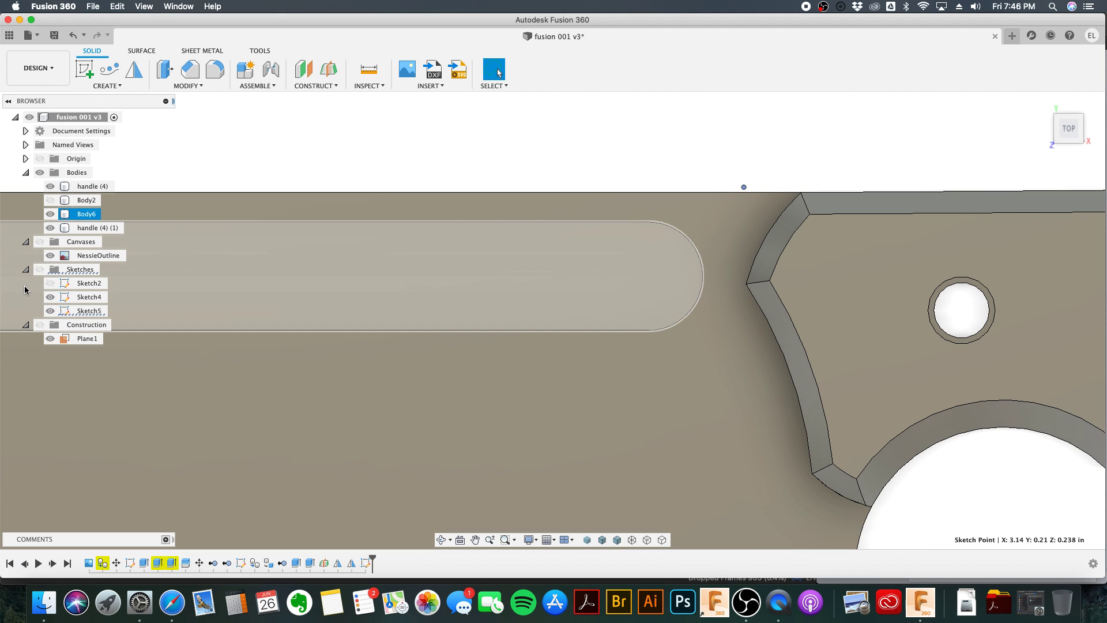
left_click(41, 273)
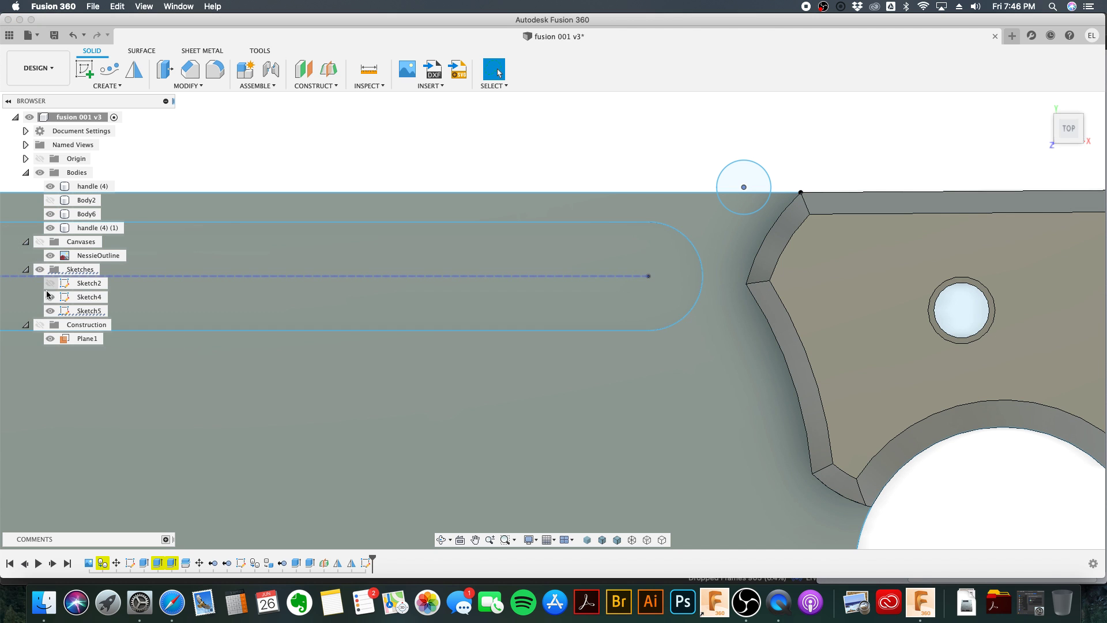
left_click(50, 297)
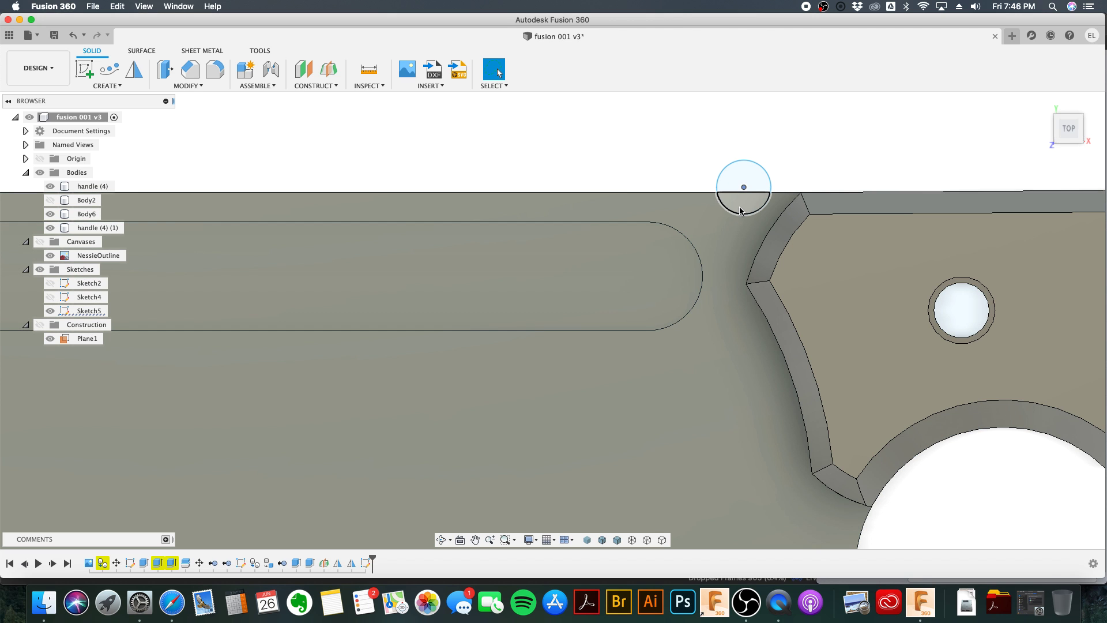
right_click(740, 211)
left_click(782, 187)
mouse_move(744, 201)
middle_mouse_down("shift")
mouse_move(757, 229)
mouse_move(748, 208)
middle_mouse_up("shift")
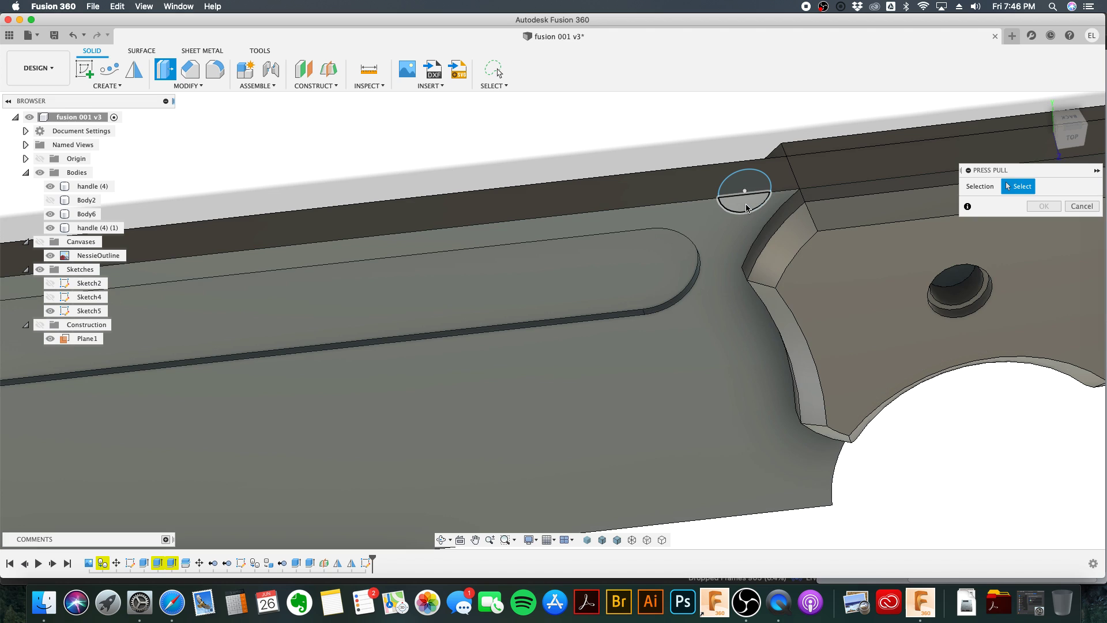
Step: Press-pull the half-circle profile -0.30 in as a cut into the spine, then hide the sketches
left_click(747, 209)
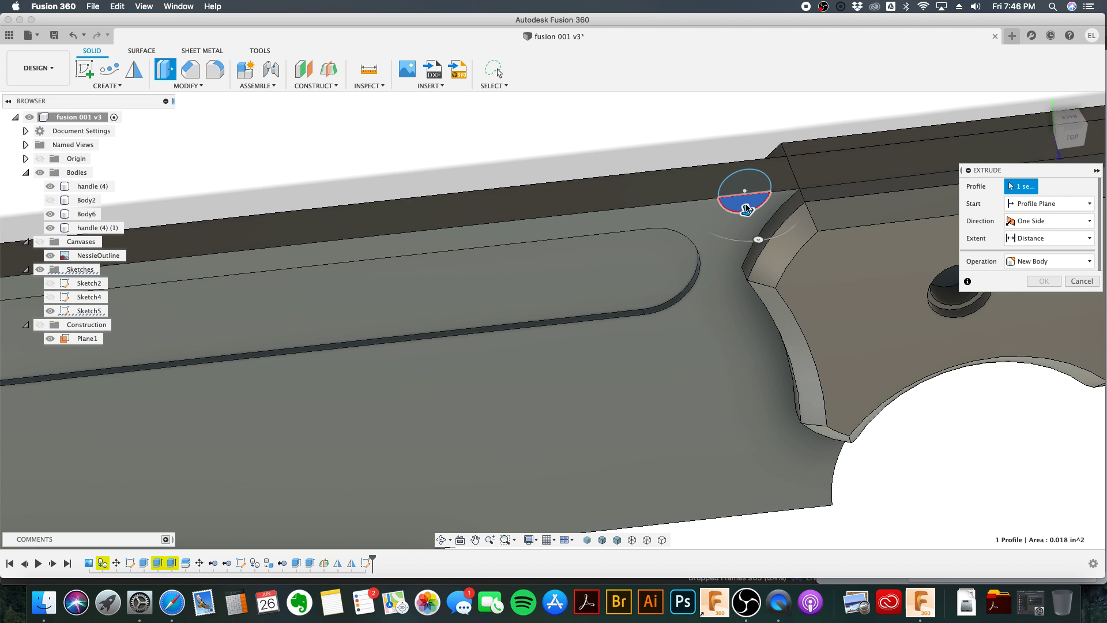
left_click_drag(747, 213, 726, 165)
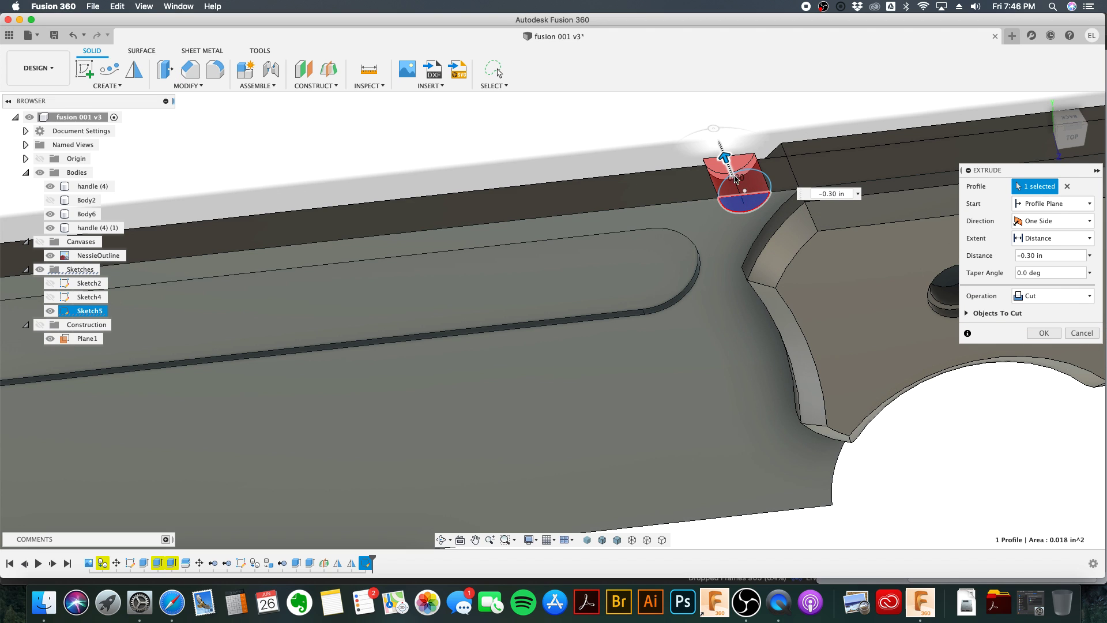
left_click(1043, 334)
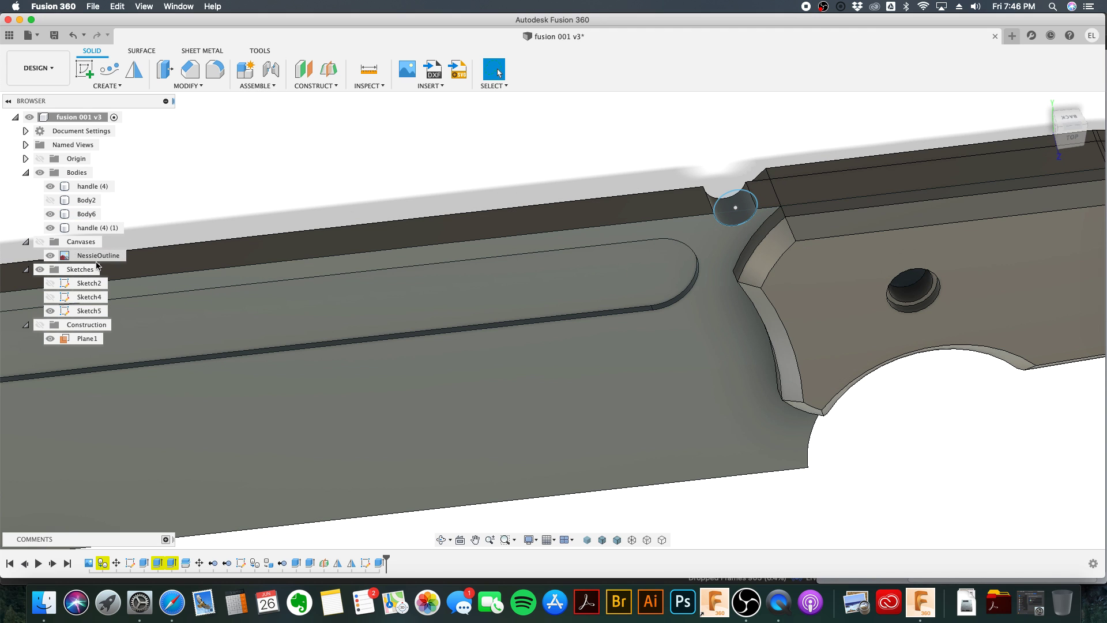
left_click(39, 270)
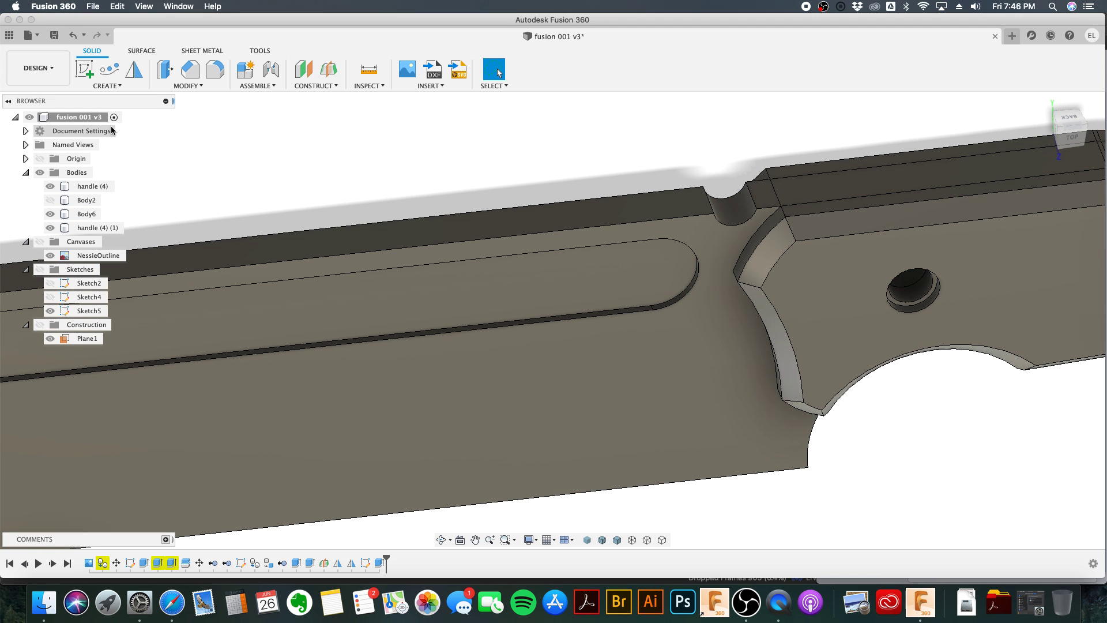
Step: Start a Pattern on Path using the spine notch face along the spine's top edge
left_click(108, 86)
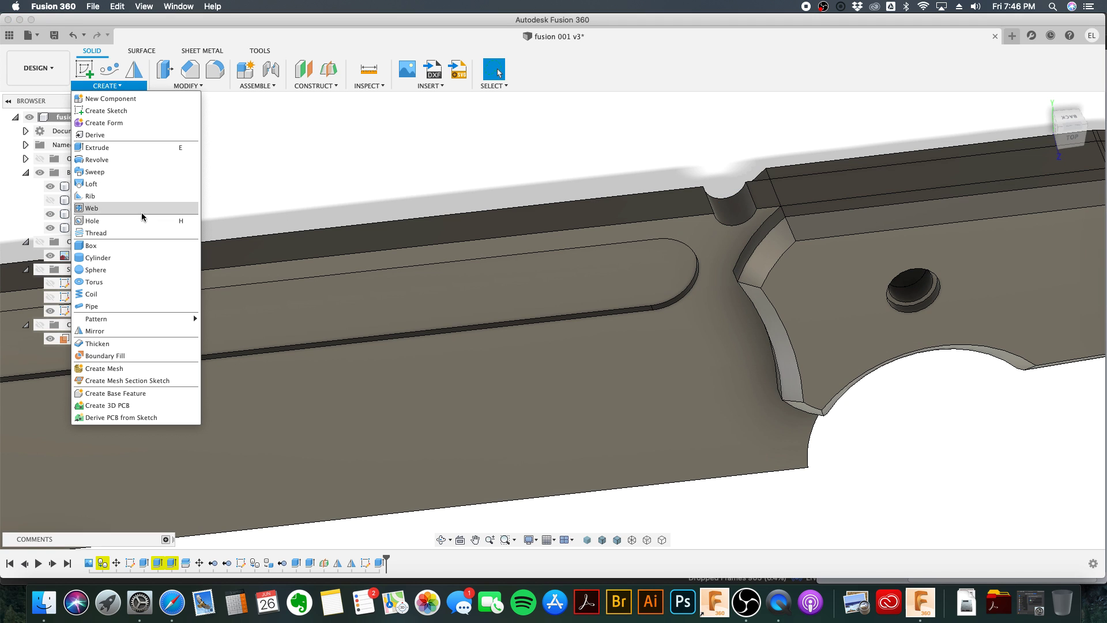
mouse_move(176, 322)
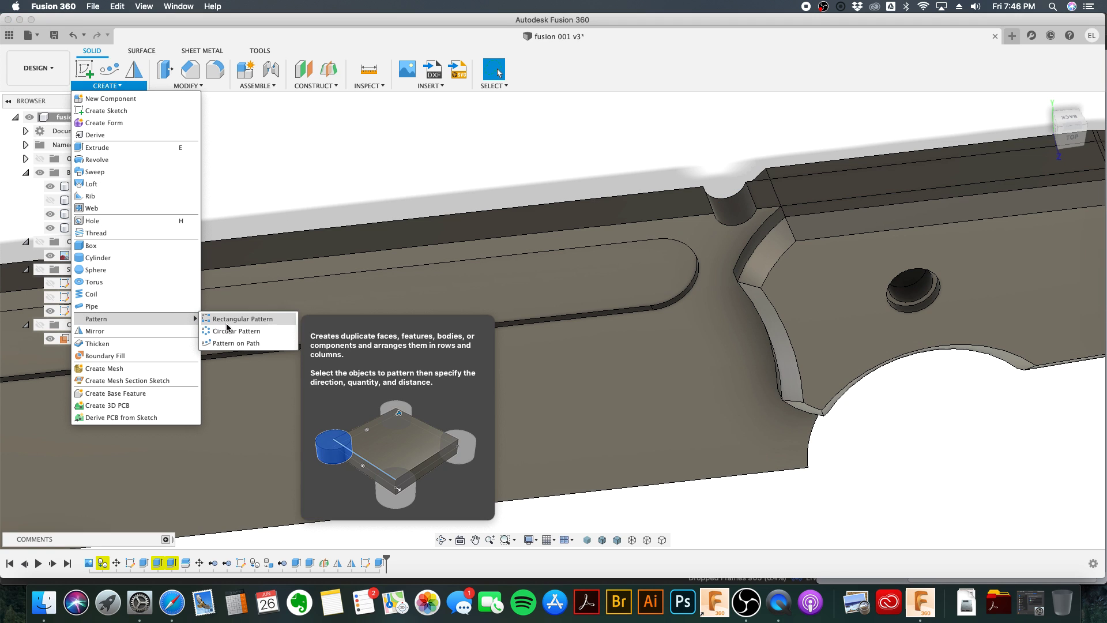
left_click(237, 344)
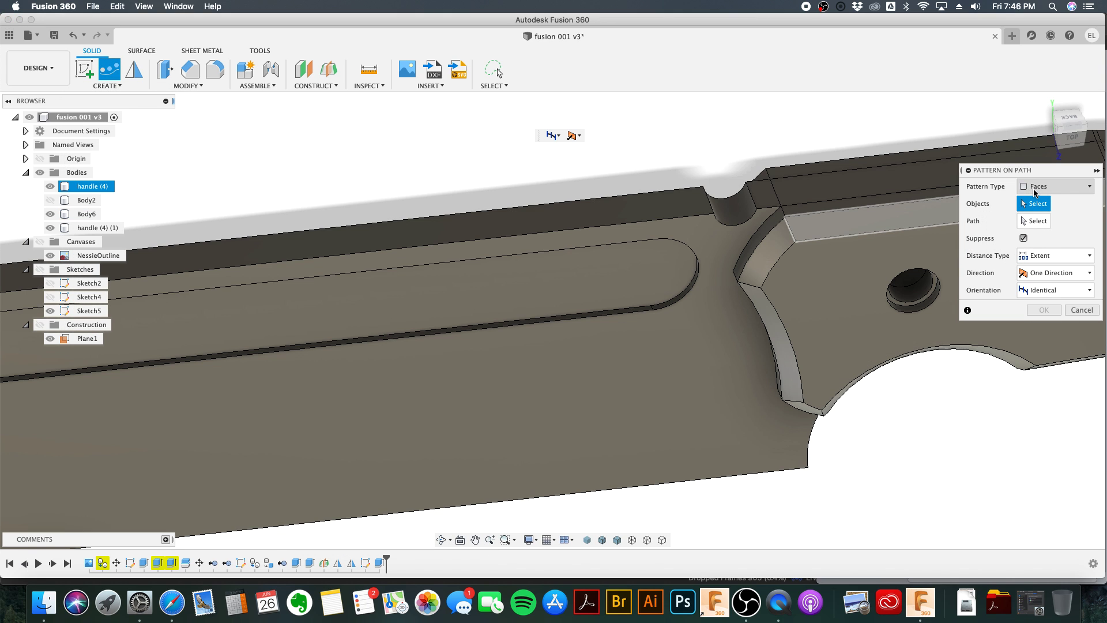
left_click(729, 203)
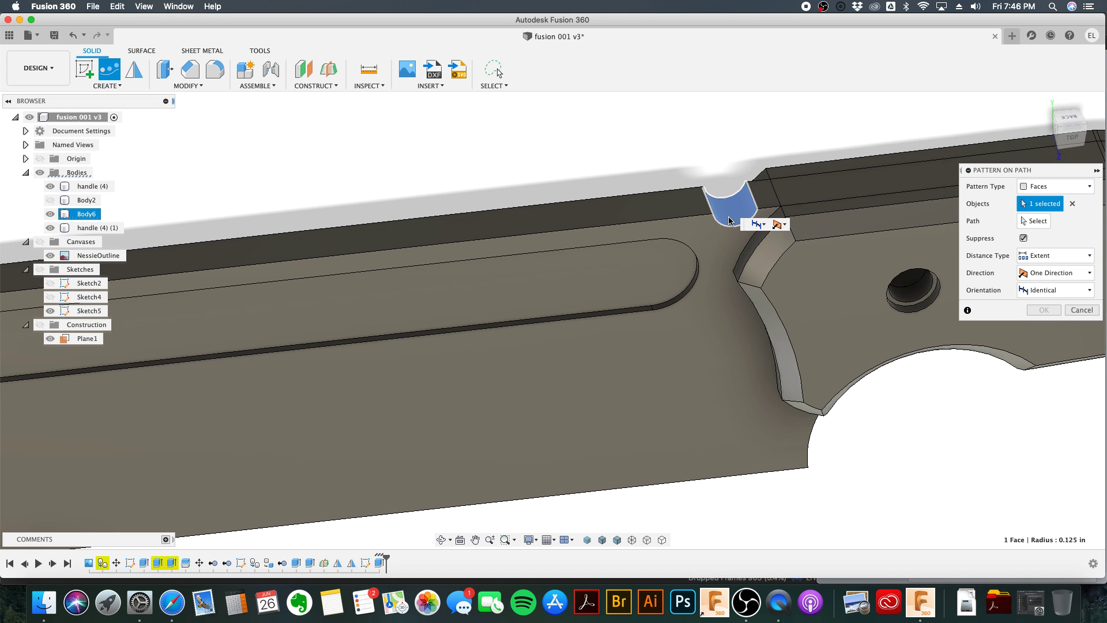
left_click(1035, 223)
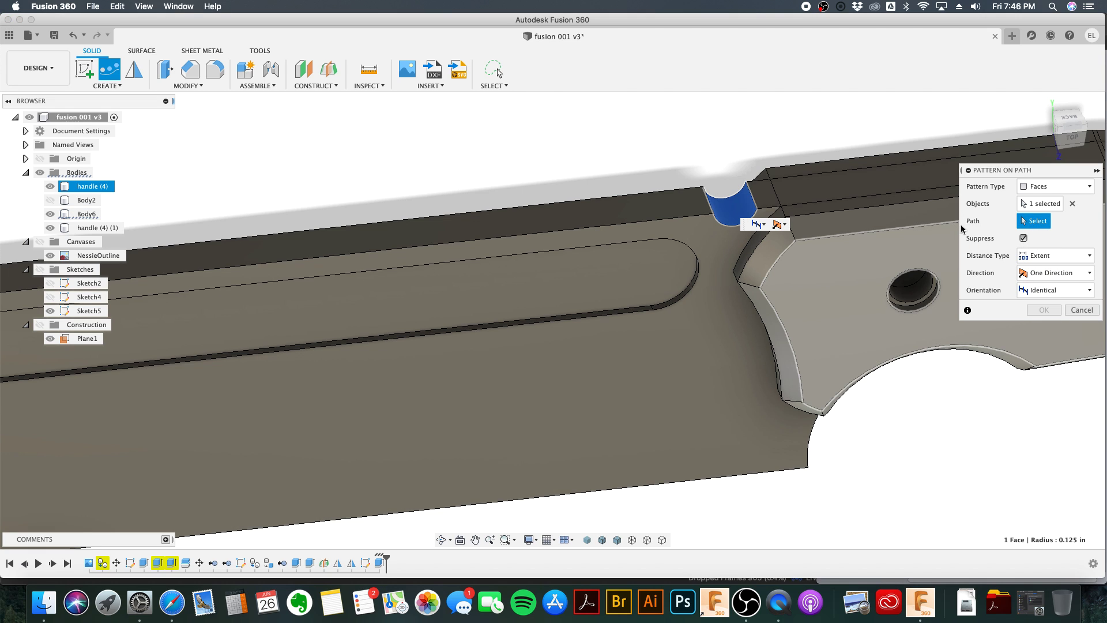
left_click(676, 221)
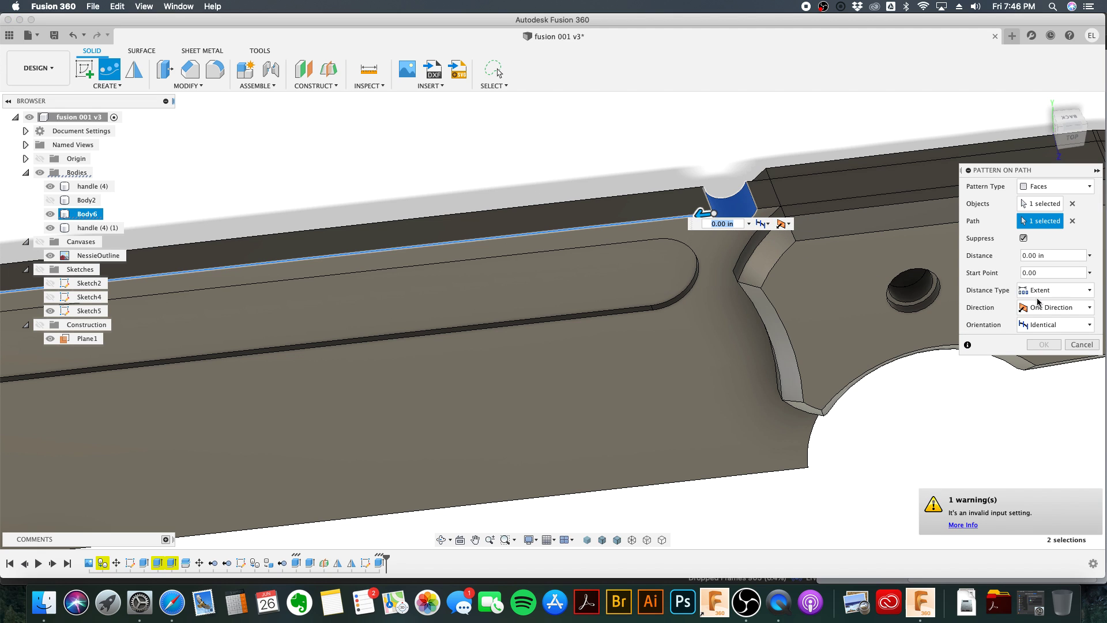
left_click_drag(711, 218, 532, 264)
Step: Set the pattern to 6 copies with Spacing distance type and 0.4 in distance
left_click(1038, 256)
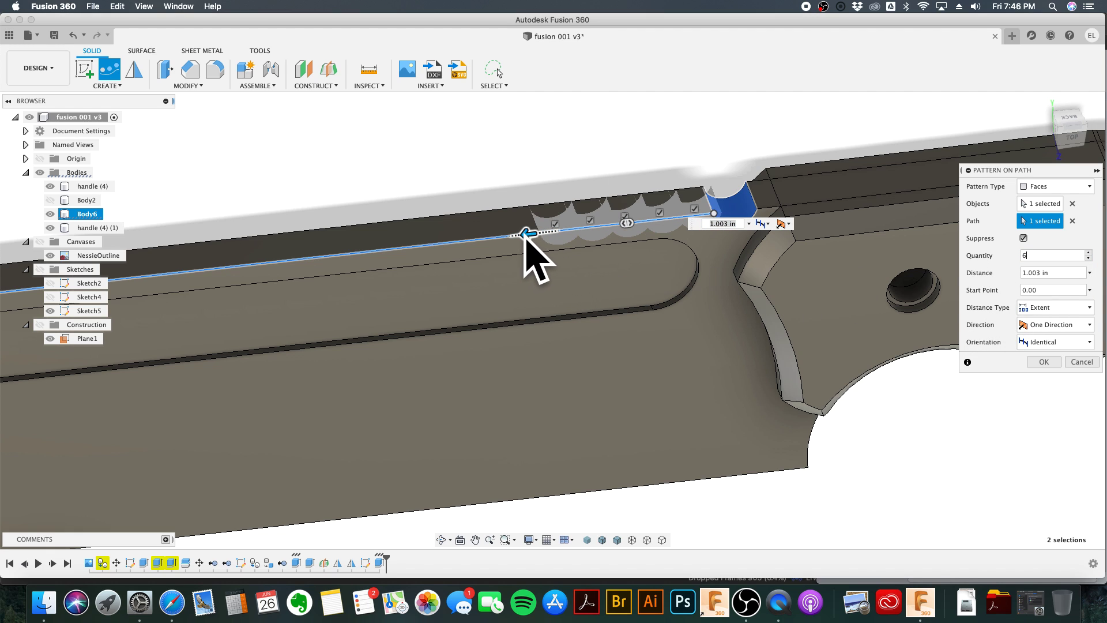
left_click_drag(526, 237, 471, 240)
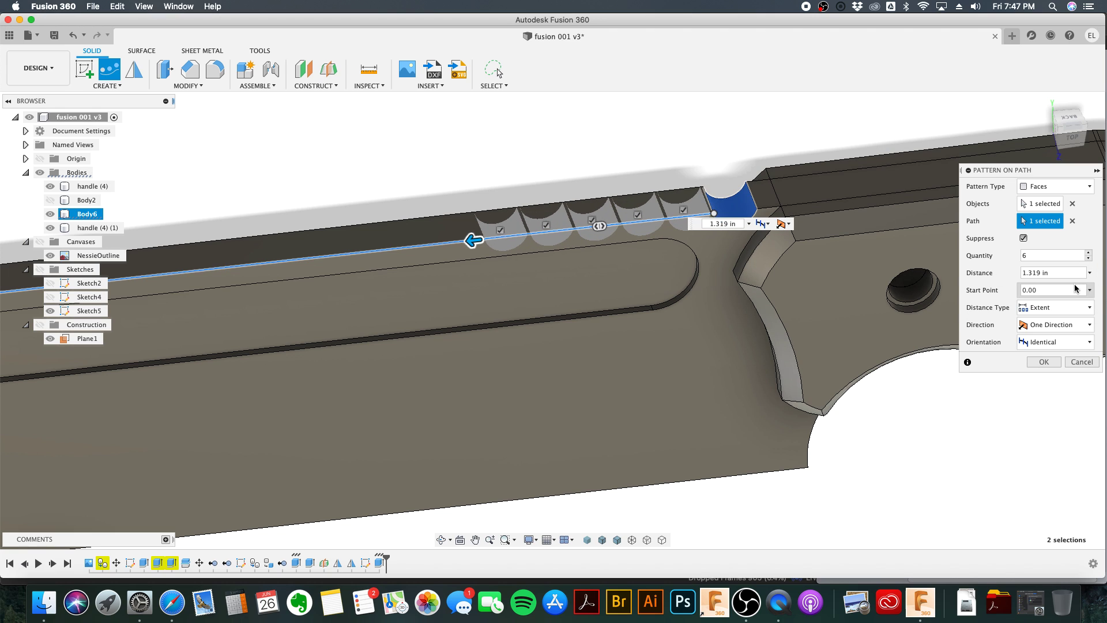
left_click(1047, 310)
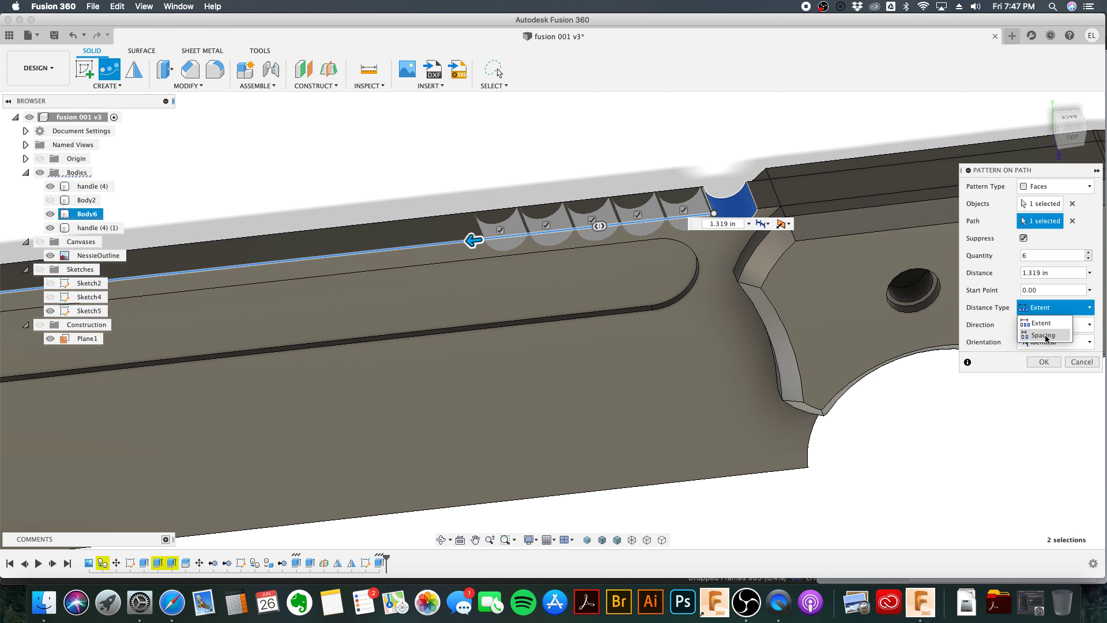
left_click(1045, 336)
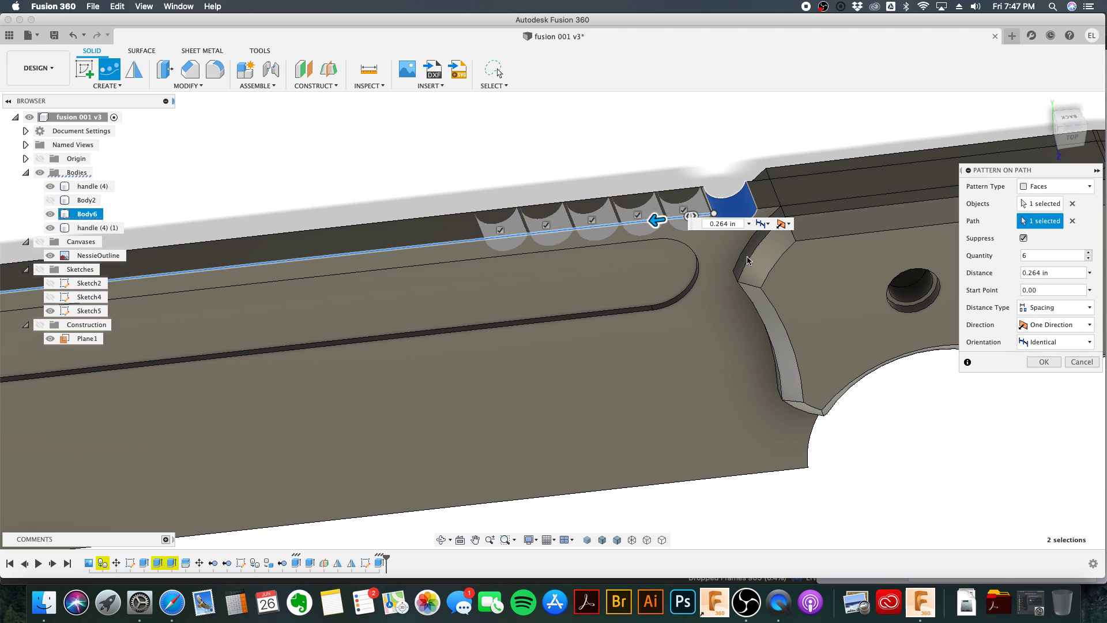
left_click_drag(659, 222, 631, 221)
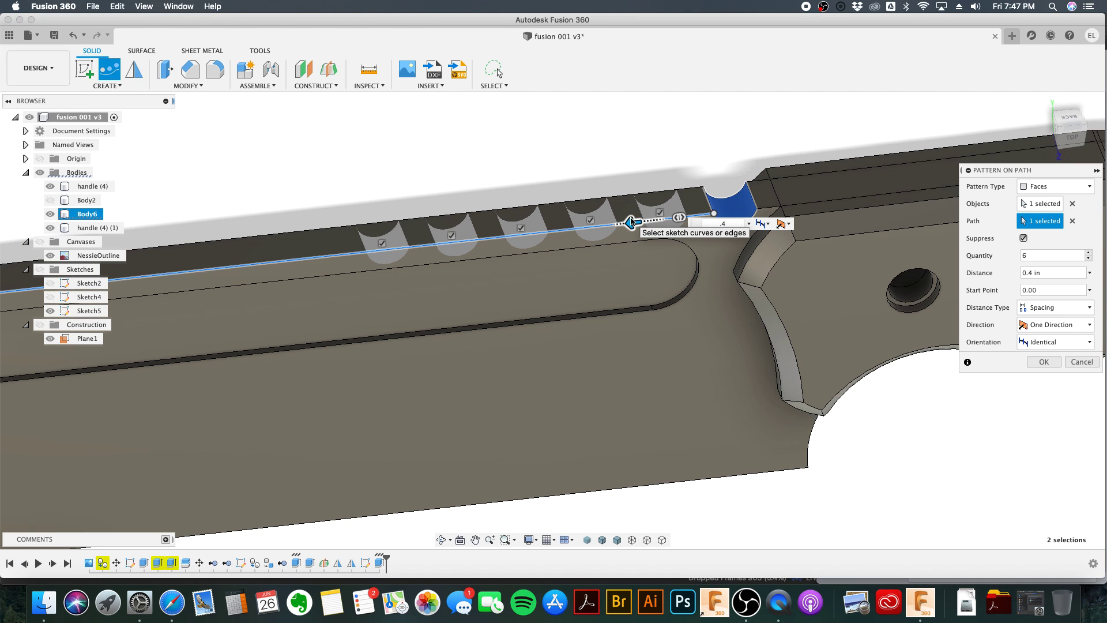
left_click(1071, 138)
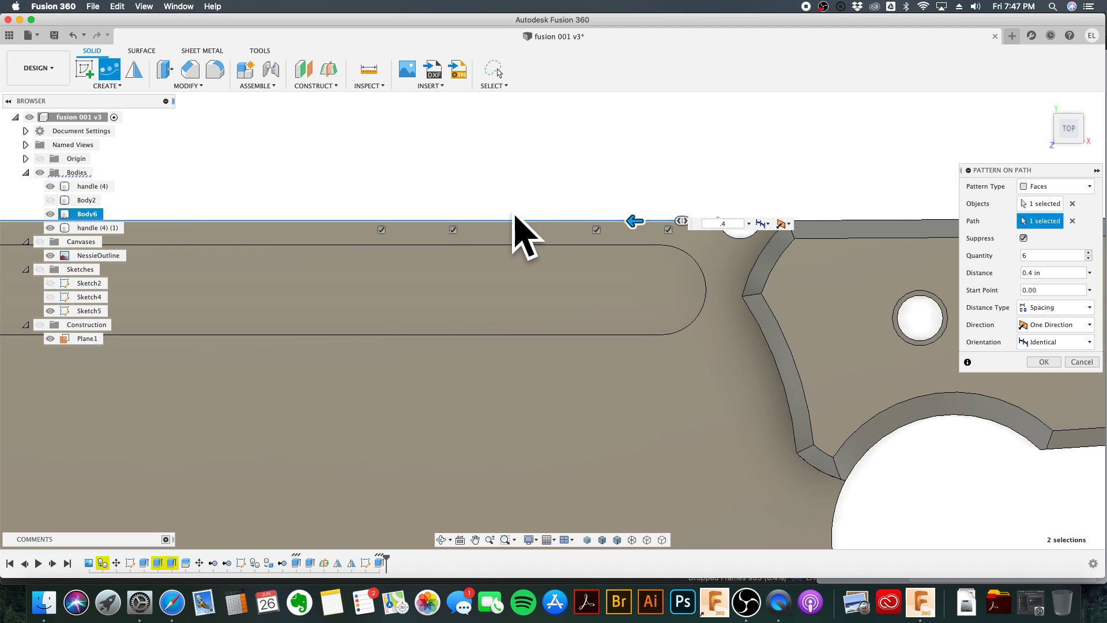
Step: Set the pattern orientation to Path Direction and inspect the notch previews
scroll(362, 142, "up", 3)
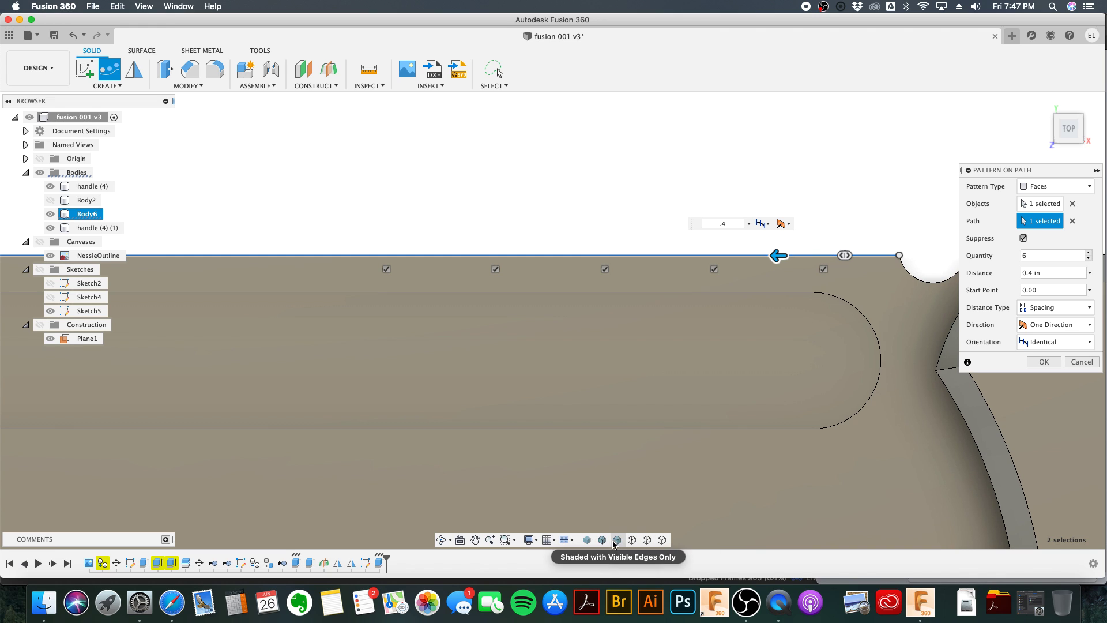
left_click(632, 540)
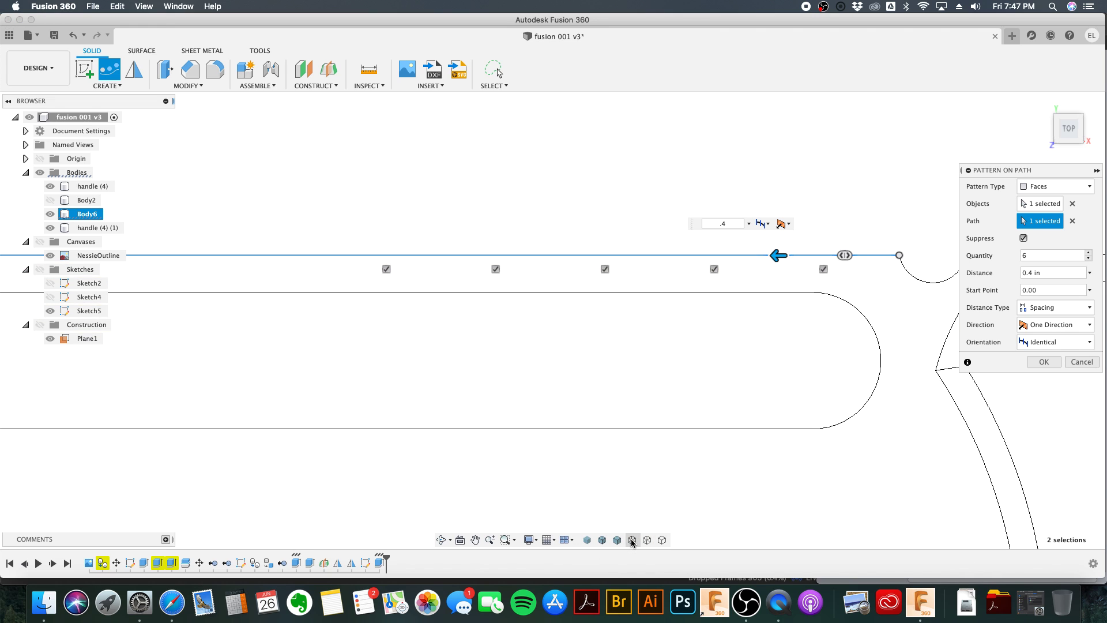
left_click(592, 539)
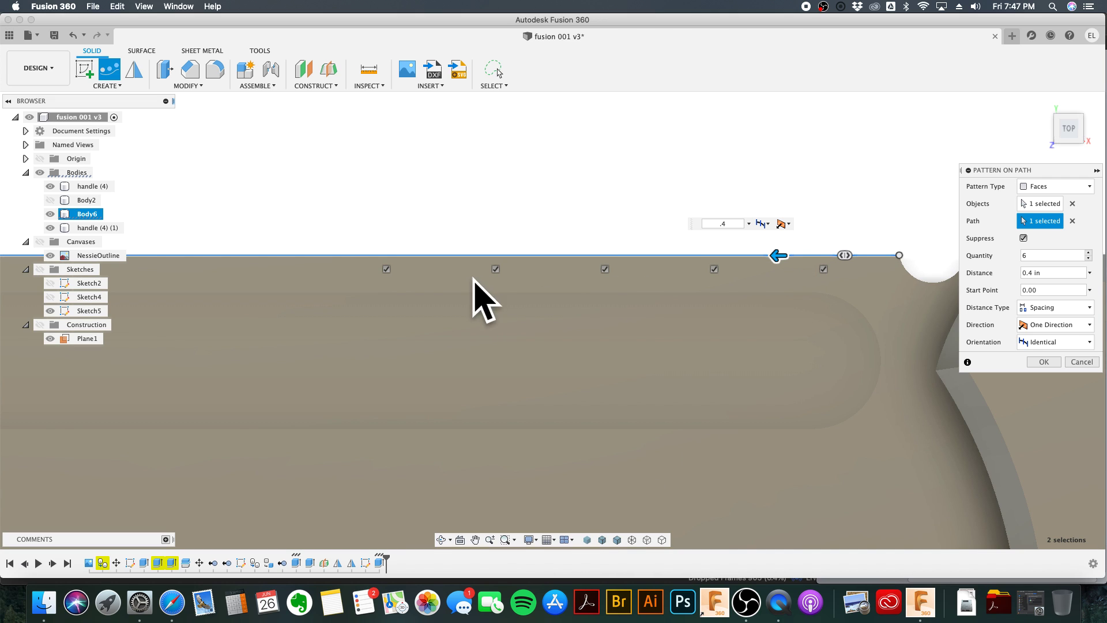
scroll(513, 279, "up", 2)
scroll(515, 280, "up", 1)
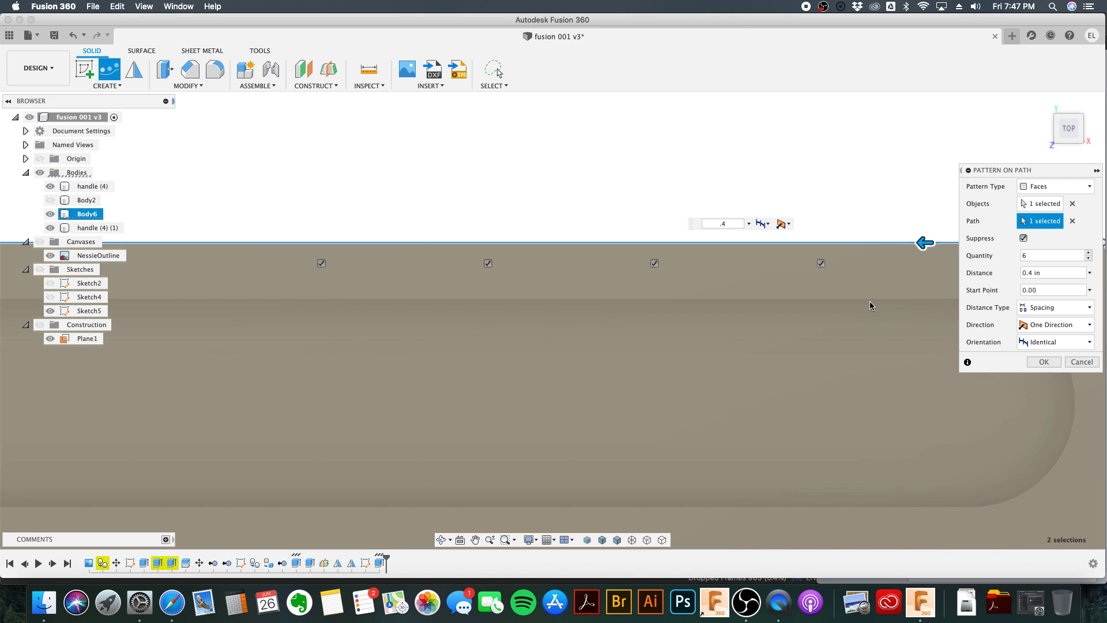
left_click(1047, 343)
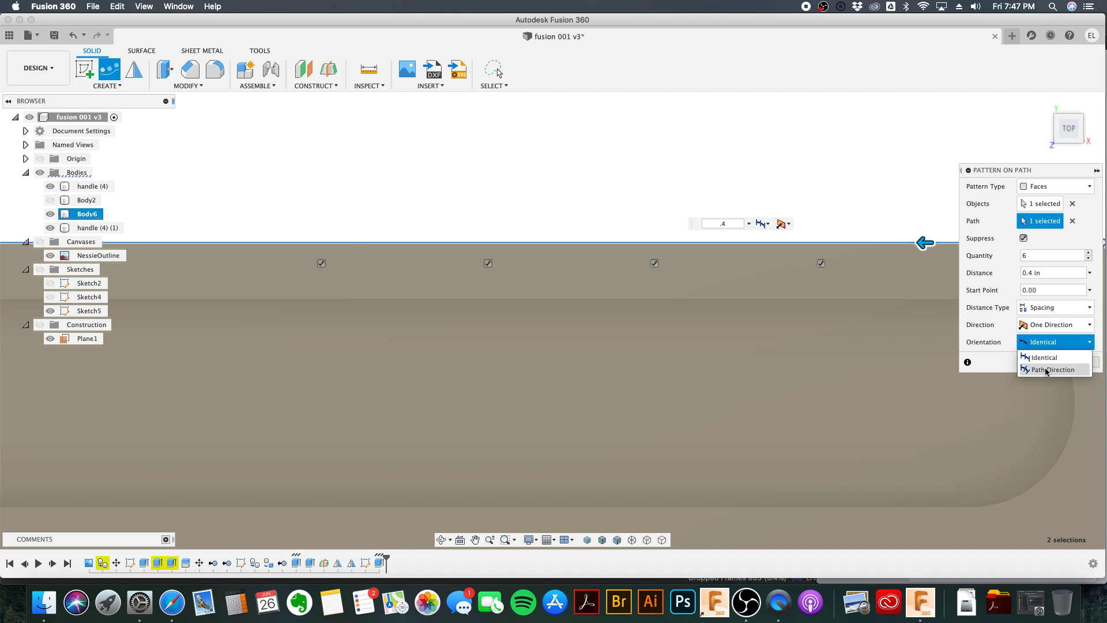
left_click(1047, 369)
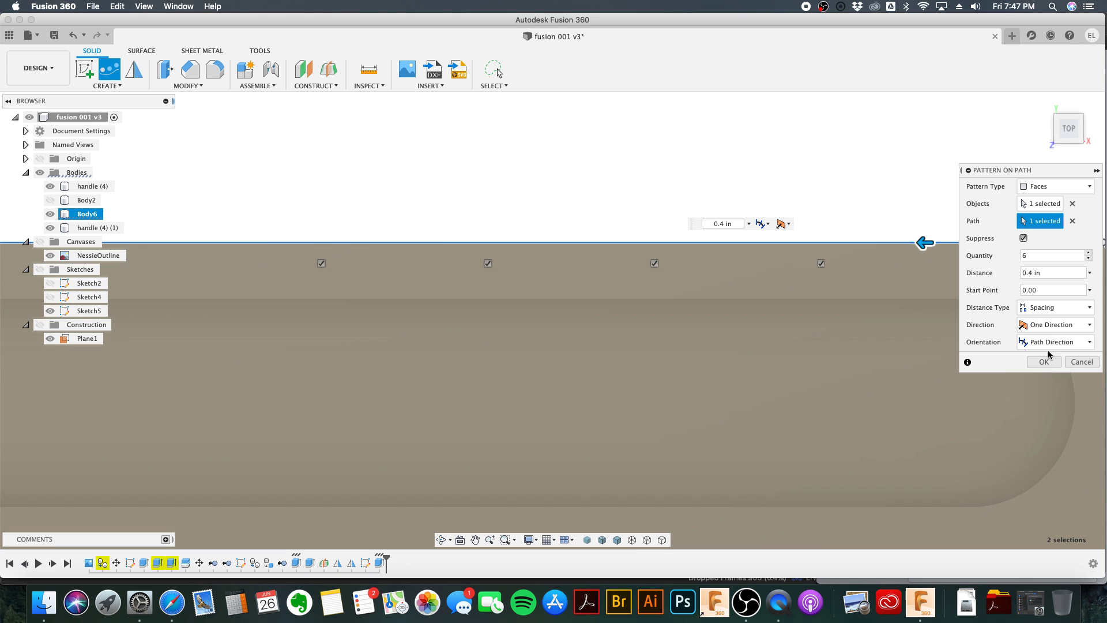
middle_click_drag(533, 242, 533, 271, "shift")
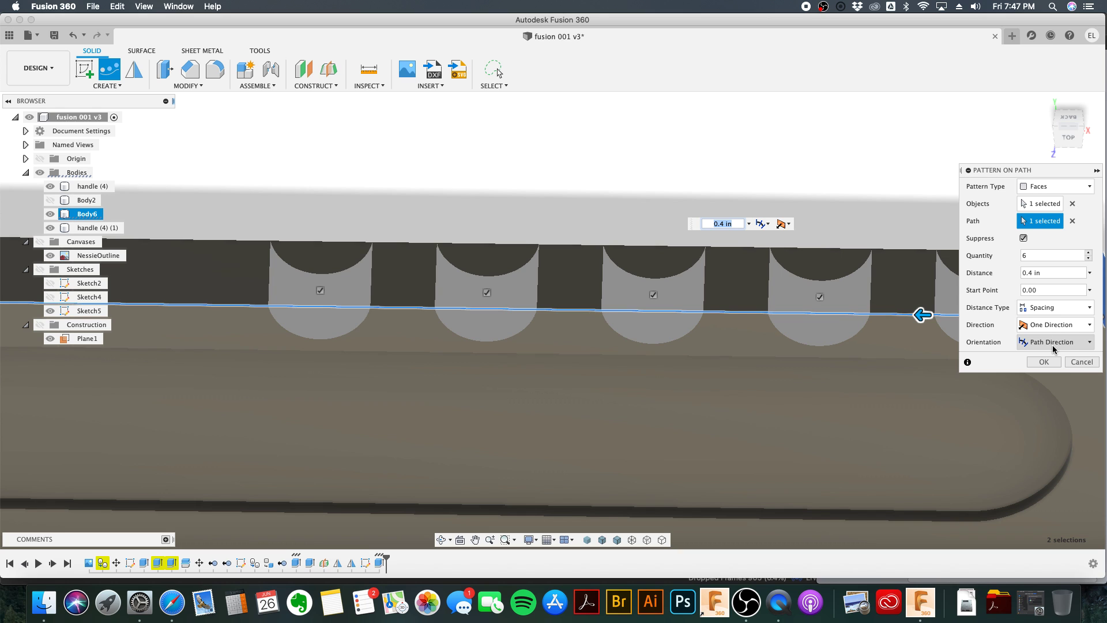
scroll(575, 342, "down", 2)
middle_click_drag(611, 350, 611, 310, "shift")
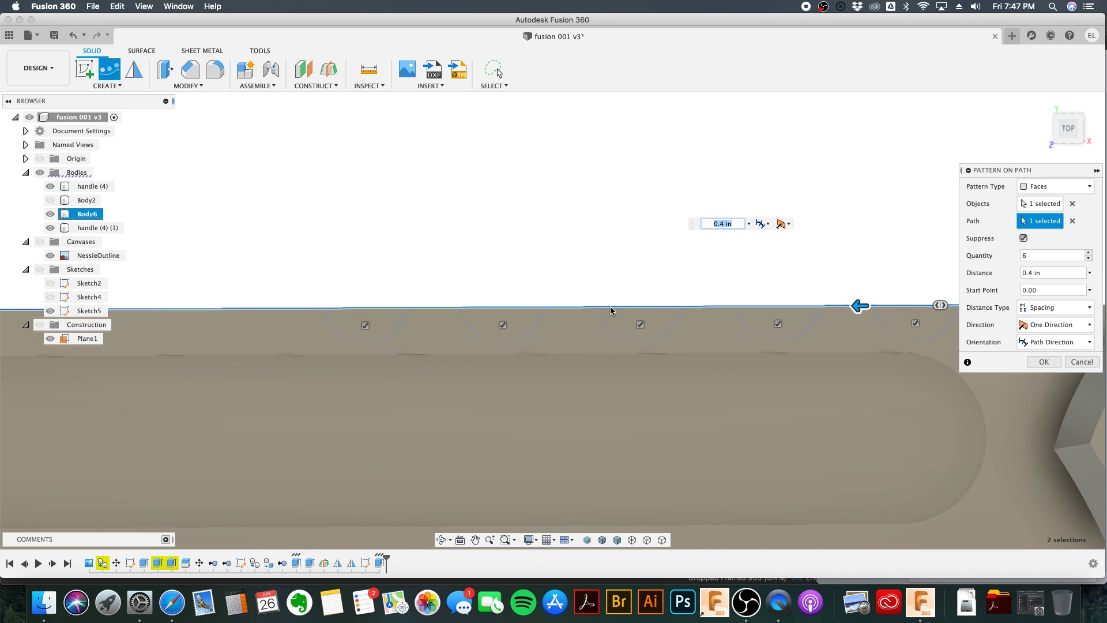
left_click(1063, 133)
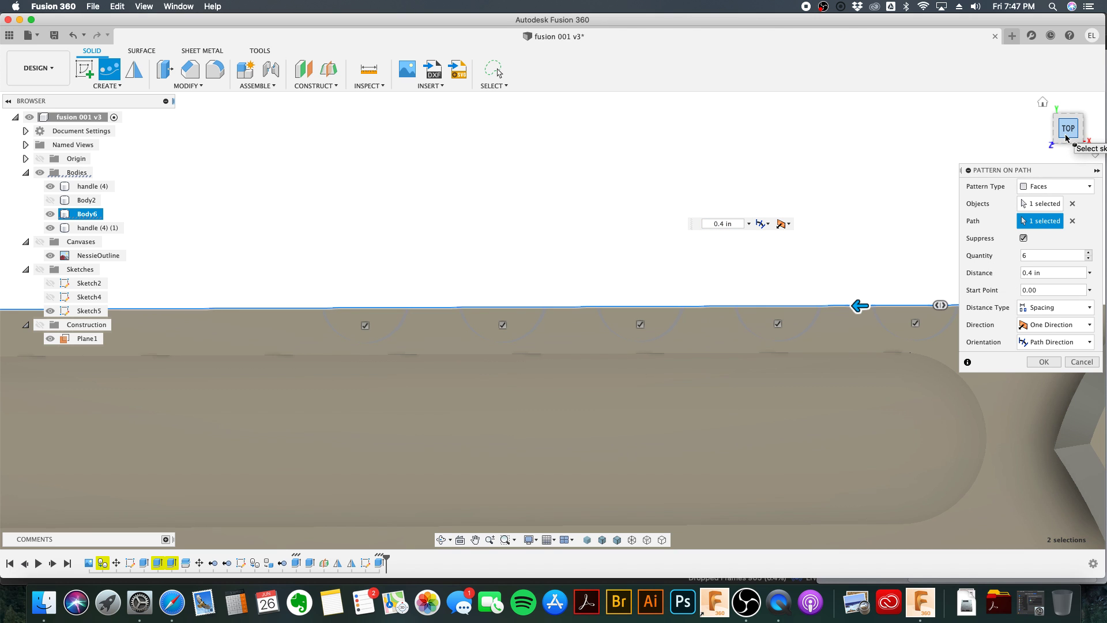
middle_click_drag(577, 244, 574, 305, "shift")
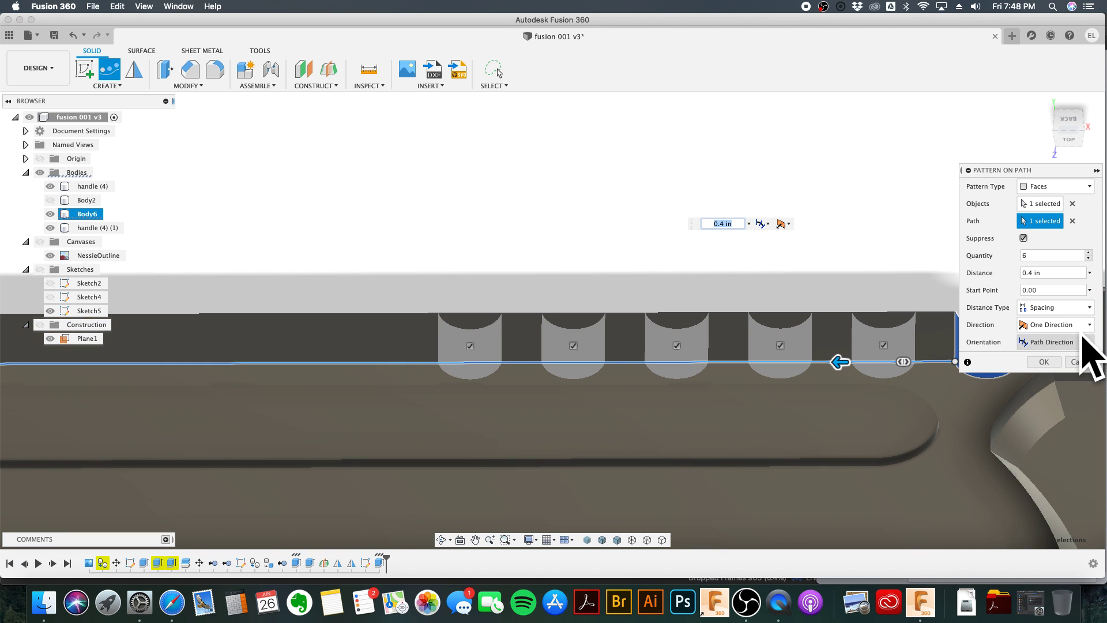
Step: Try Symmetric direction, revert to One Direction, and apply the six-notch pattern
left_click(1075, 325)
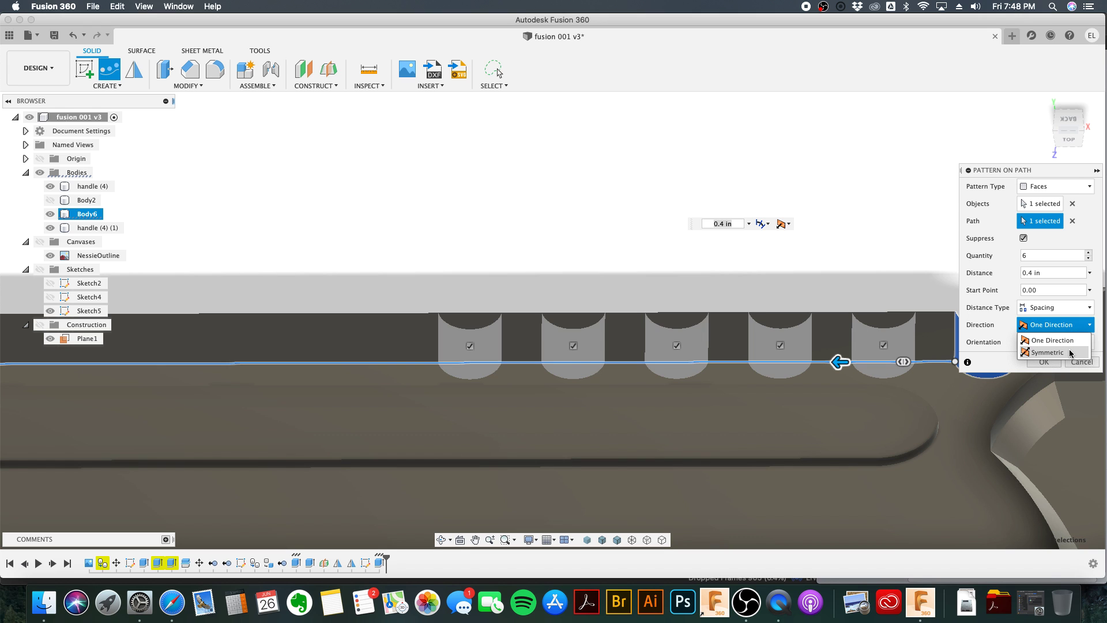
left_click(1070, 354)
middle_click_drag(756, 282, 208, 230)
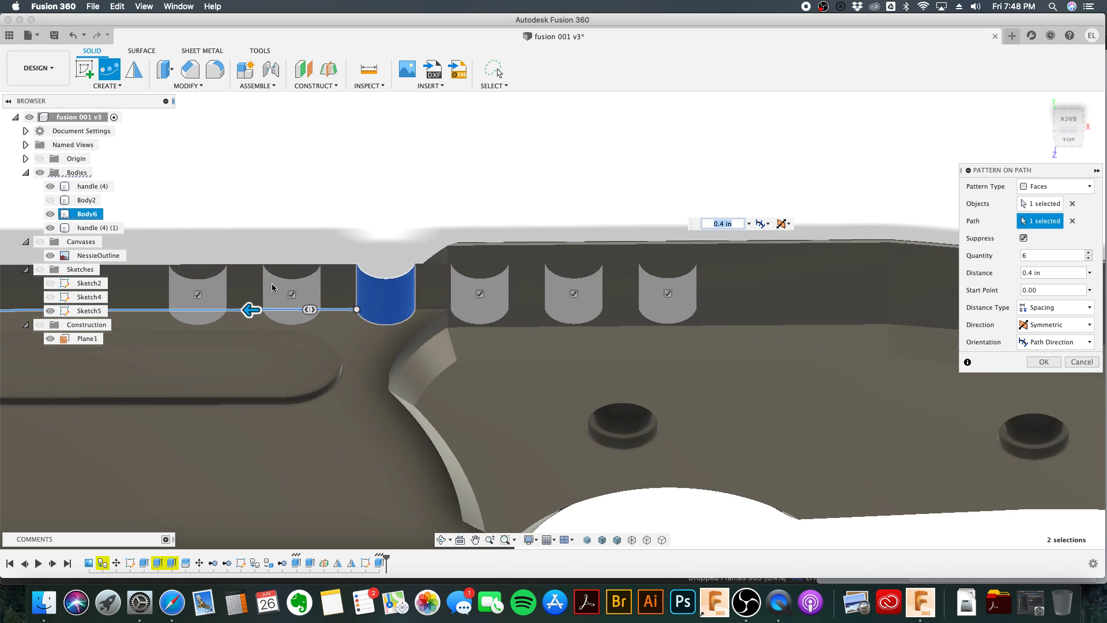
scroll(273, 287, "down", 5)
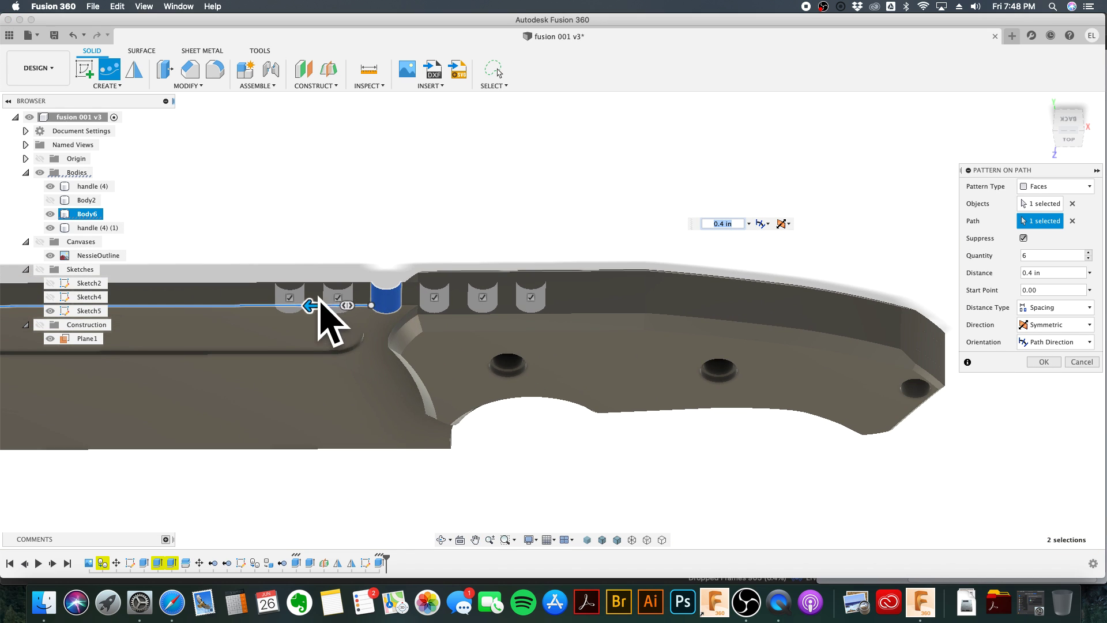
middle_click_drag(494, 329, 486, 269, "shift")
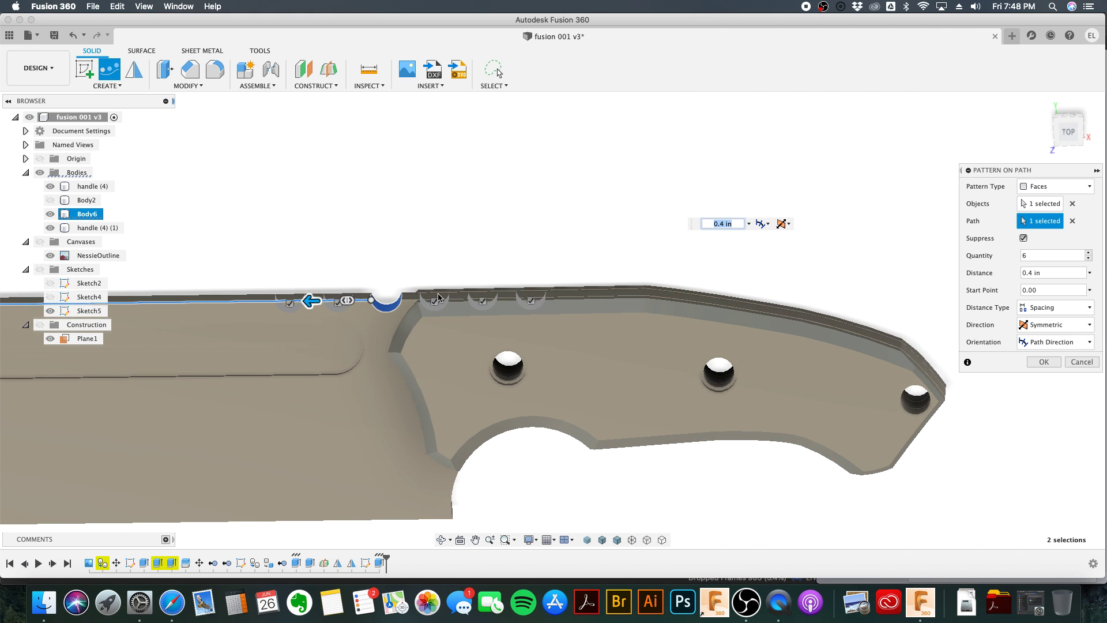
left_click(1038, 325)
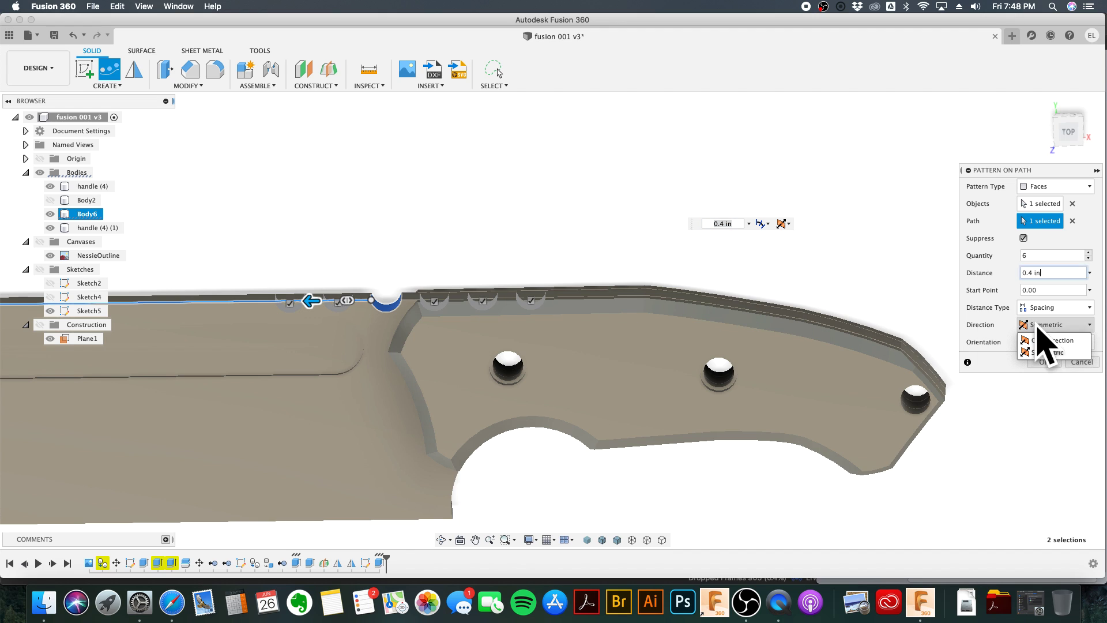
left_click(1045, 340)
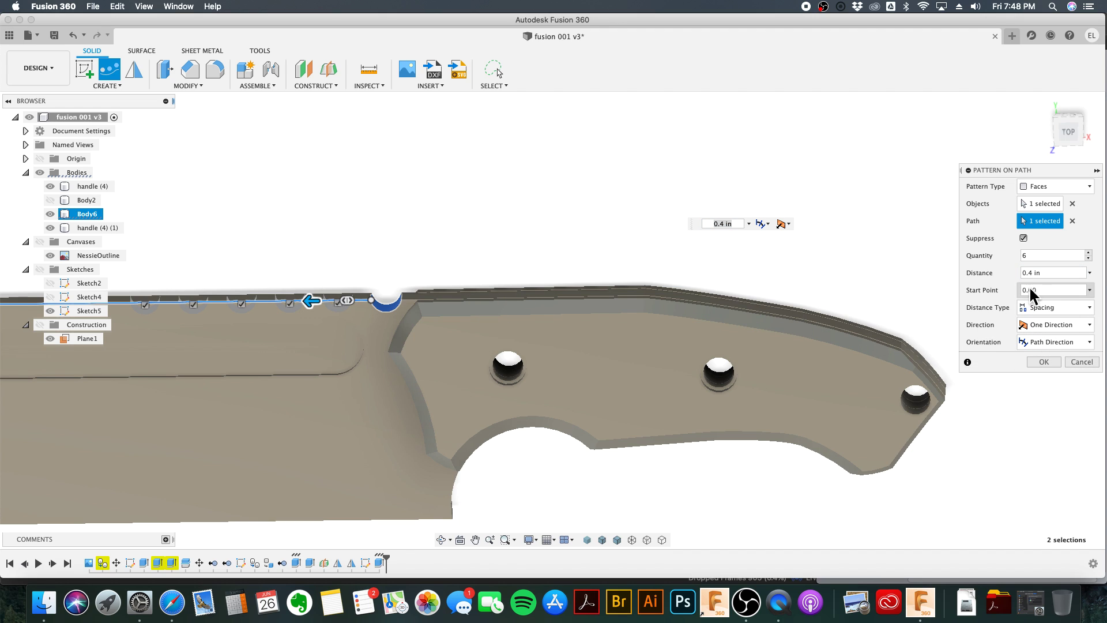
left_click(1044, 362)
mouse_move(390, 254)
middle_mouse_down("shift")
mouse_move(392, 231)
mouse_move(408, 223)
mouse_move(435, 235)
mouse_move(385, 248)
middle_mouse_up("shift")
left_click(301, 317)
scroll(304, 325, "up", 6)
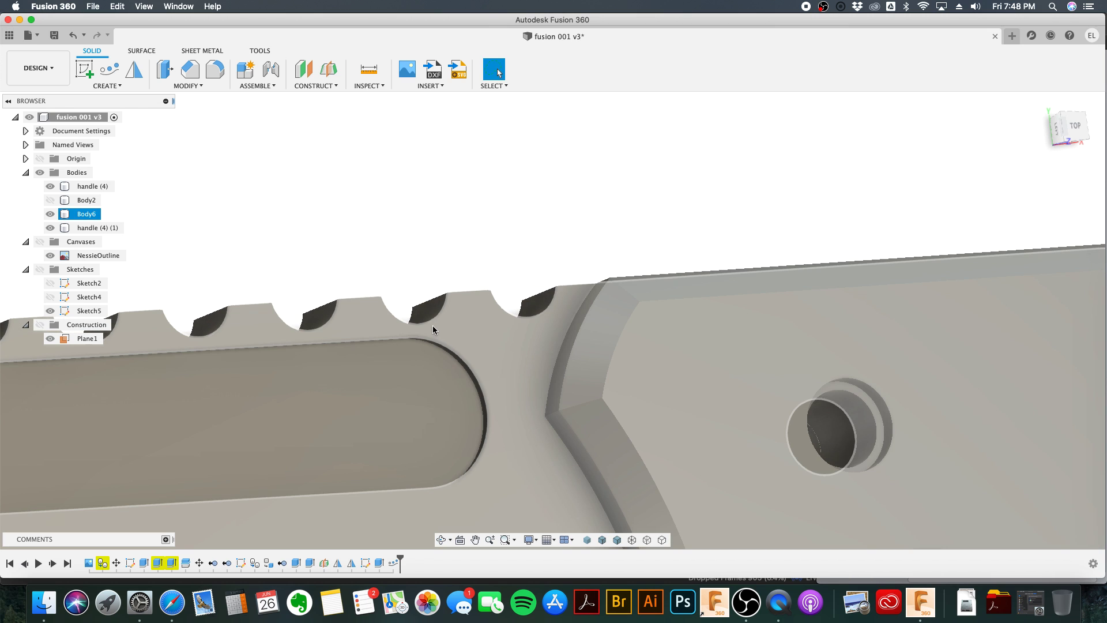
Step: Edit Sketch5, nudge the notch circle up toward the spine, and finish the sketch
left_click(1032, 185)
left_click(1070, 133)
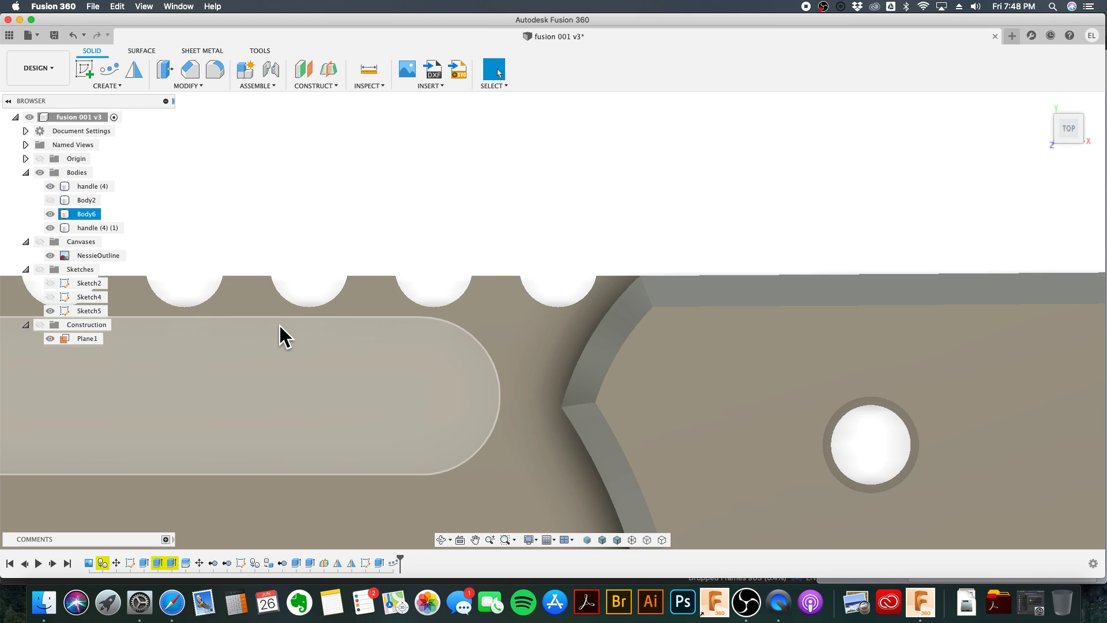
scroll(279, 324, "down", 3)
middle_click_drag(276, 307, 460, 296)
scroll(461, 323, "down", 3)
left_click(469, 391)
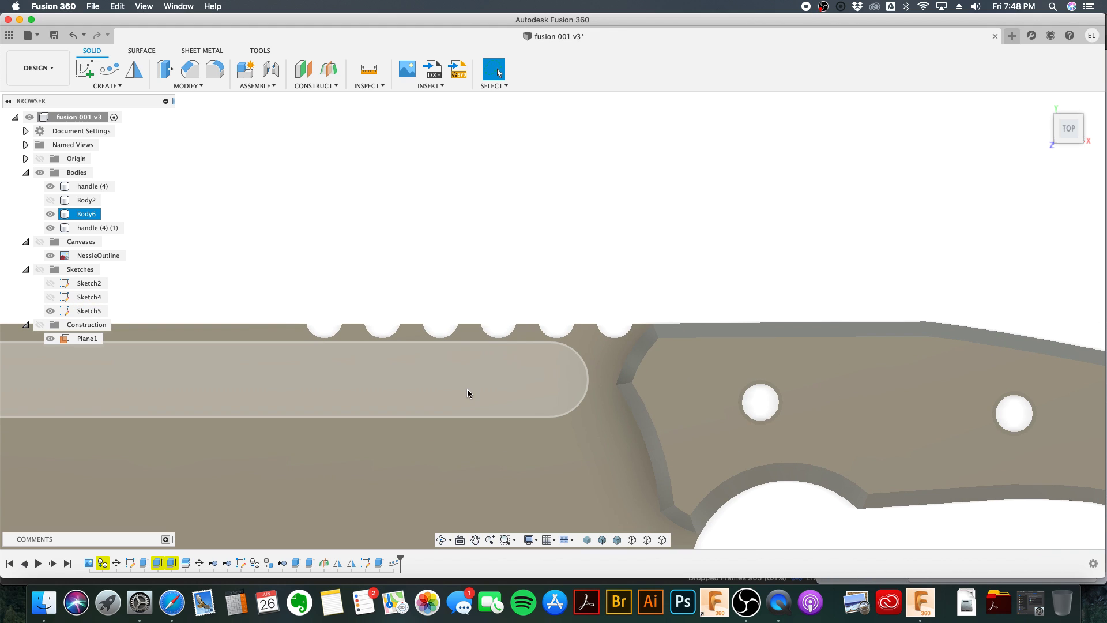
middle_click_drag(471, 380, 573, 305)
left_click(87, 310)
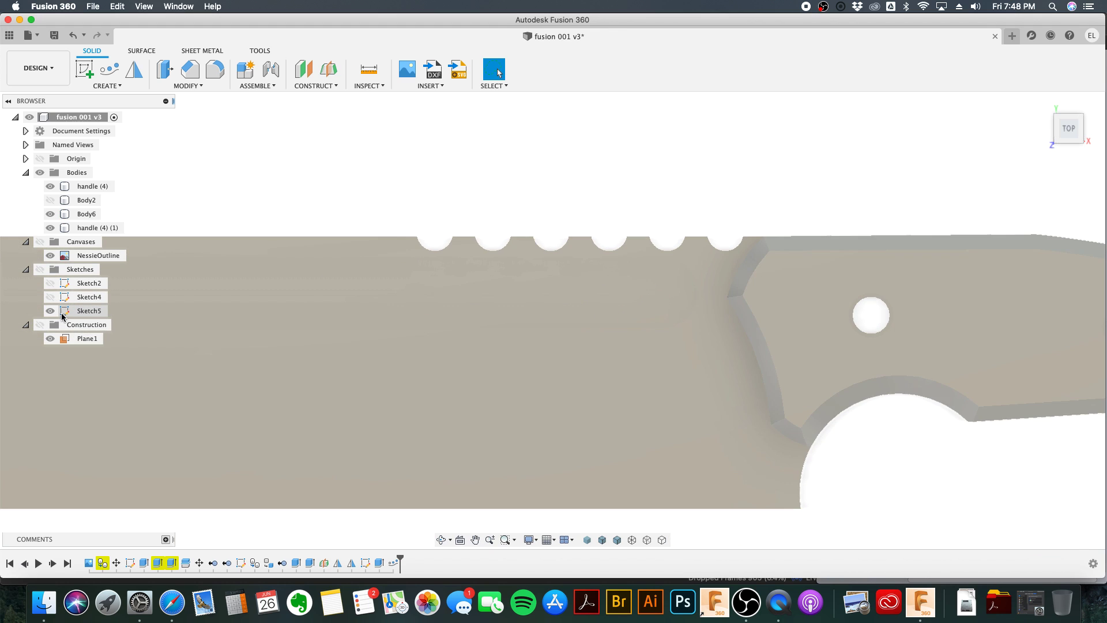
right_click(84, 314)
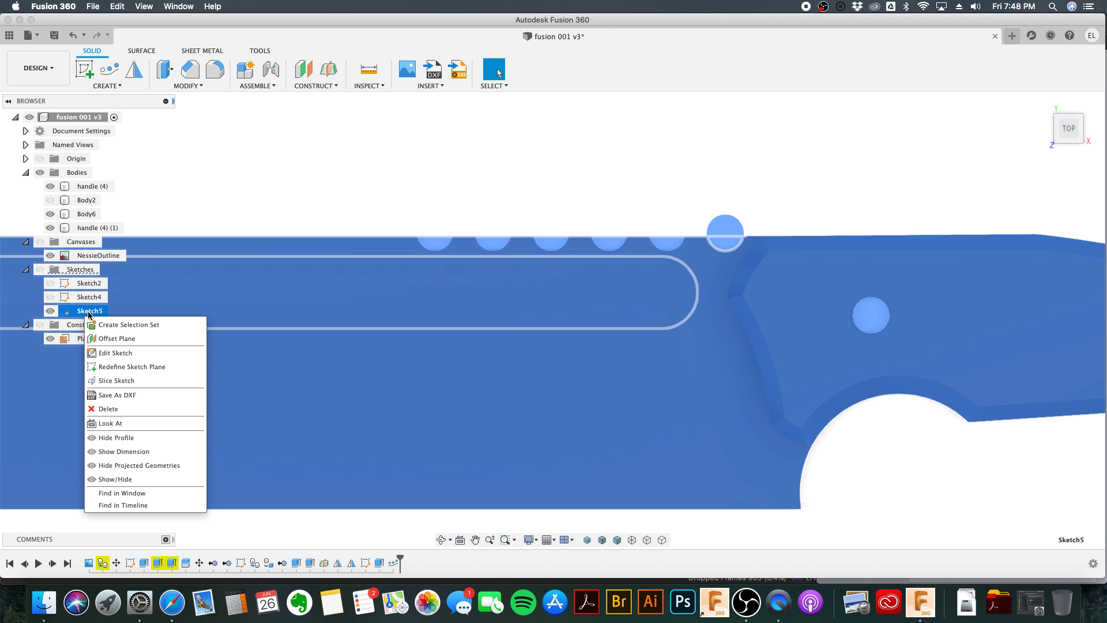
left_click(110, 352)
scroll(632, 284, "up", 2)
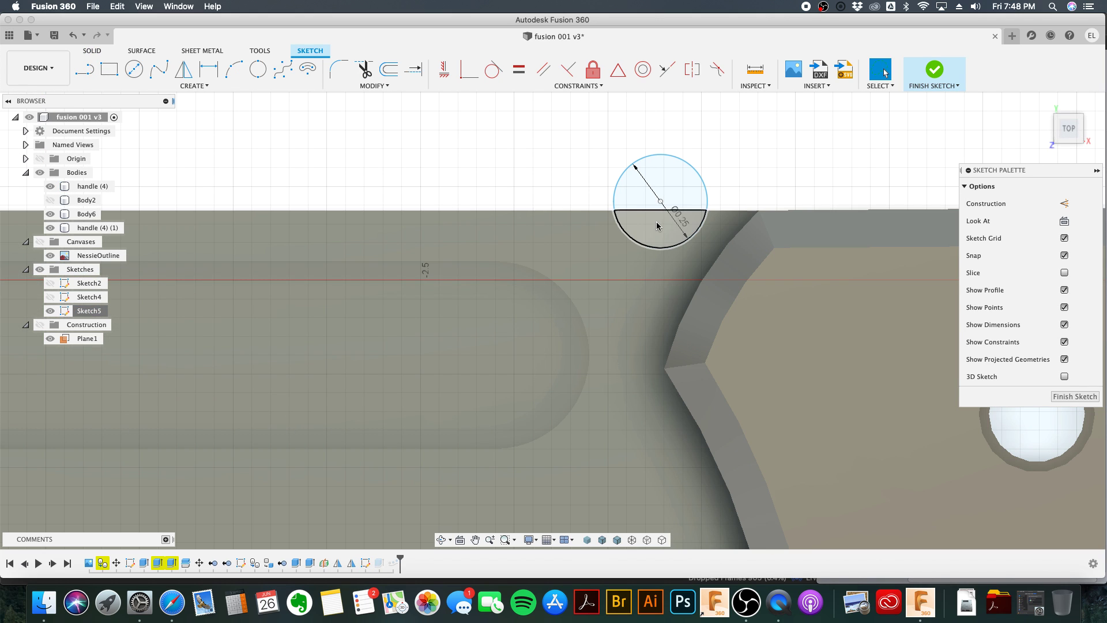
left_click_drag(660, 203, 661, 192)
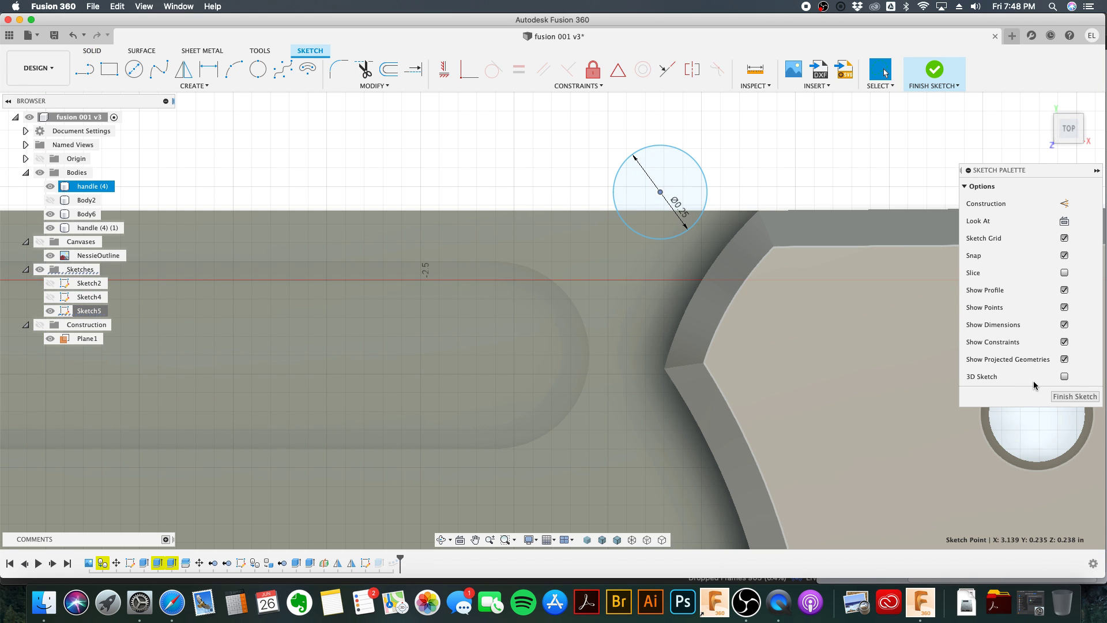
left_click(1062, 397)
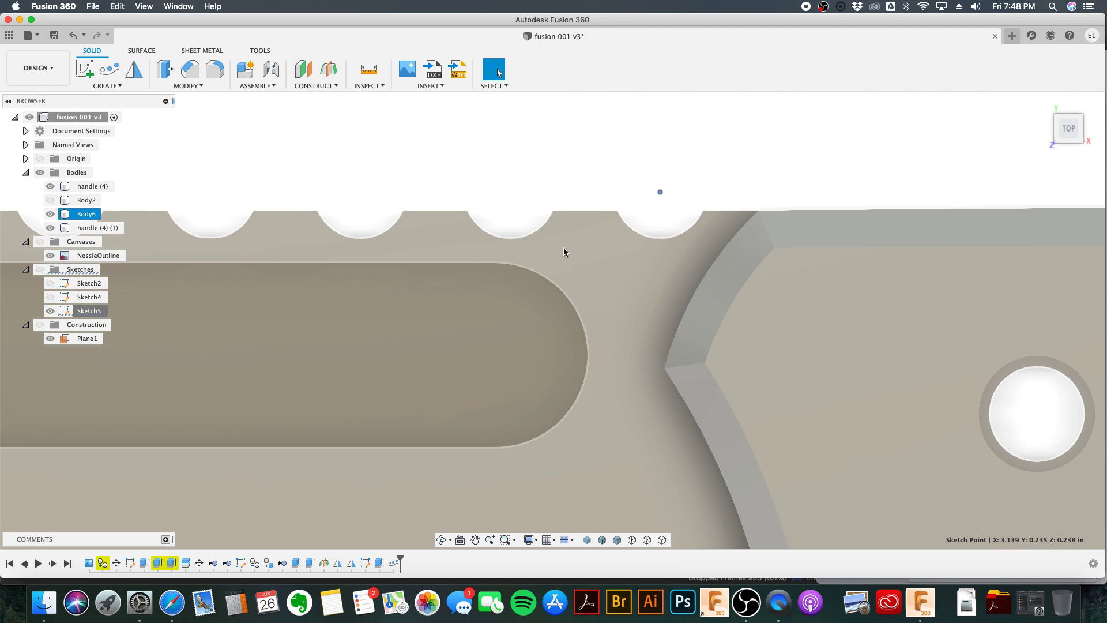
Step: Reopen Sketch5 and finish it again, undoing once, to update the notch cuts
scroll(372, 308, "down", 5)
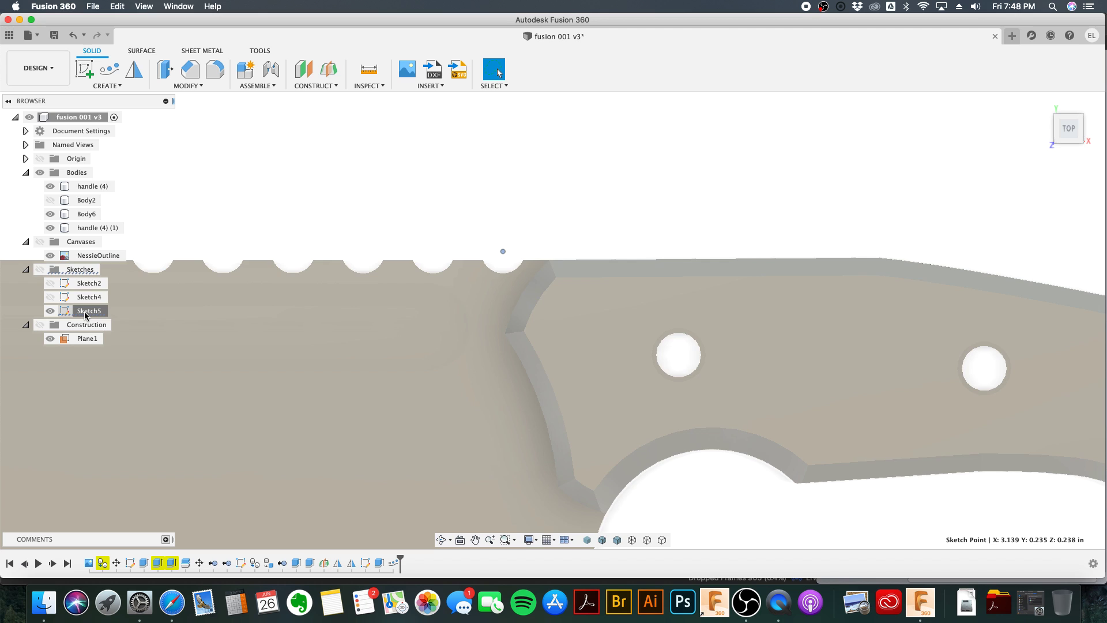
right_click(86, 315)
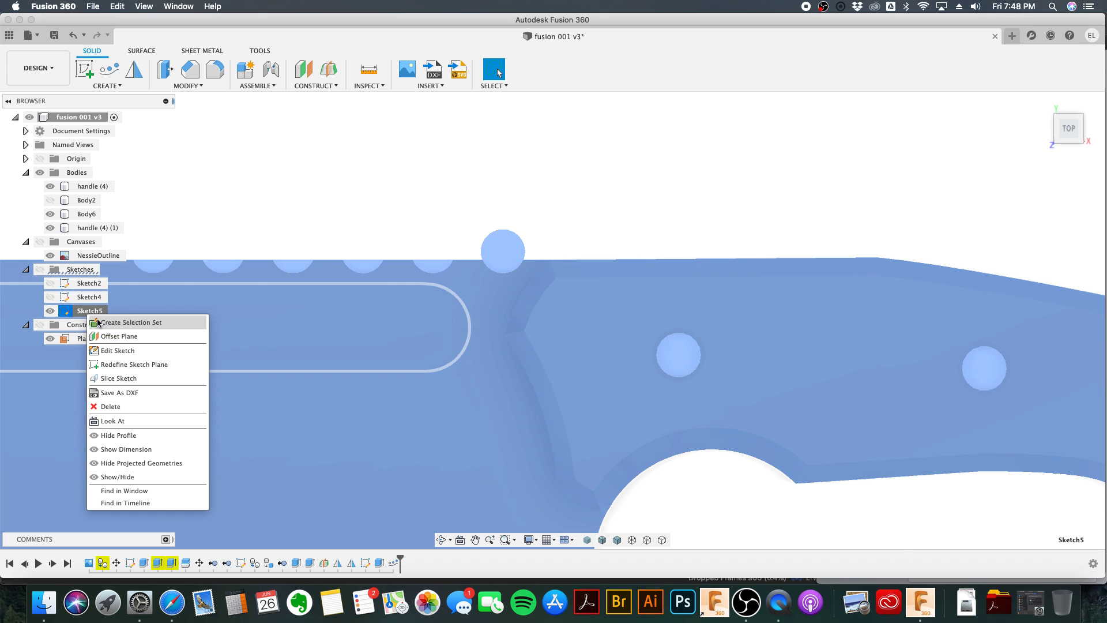
left_click(124, 350)
scroll(499, 257, "up", 4)
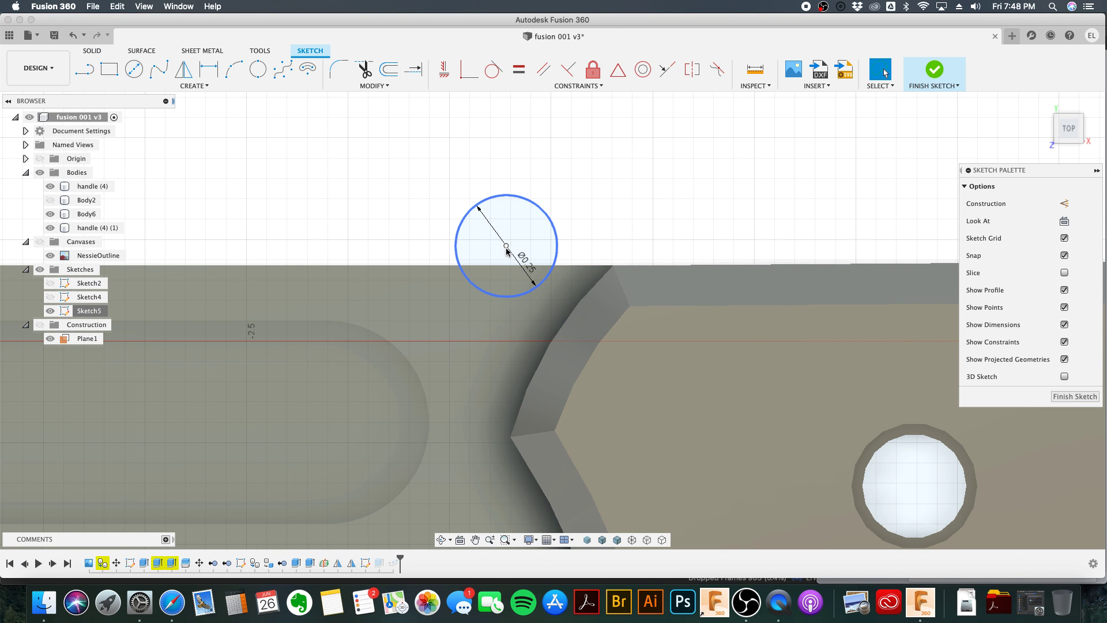
left_click(784, 323)
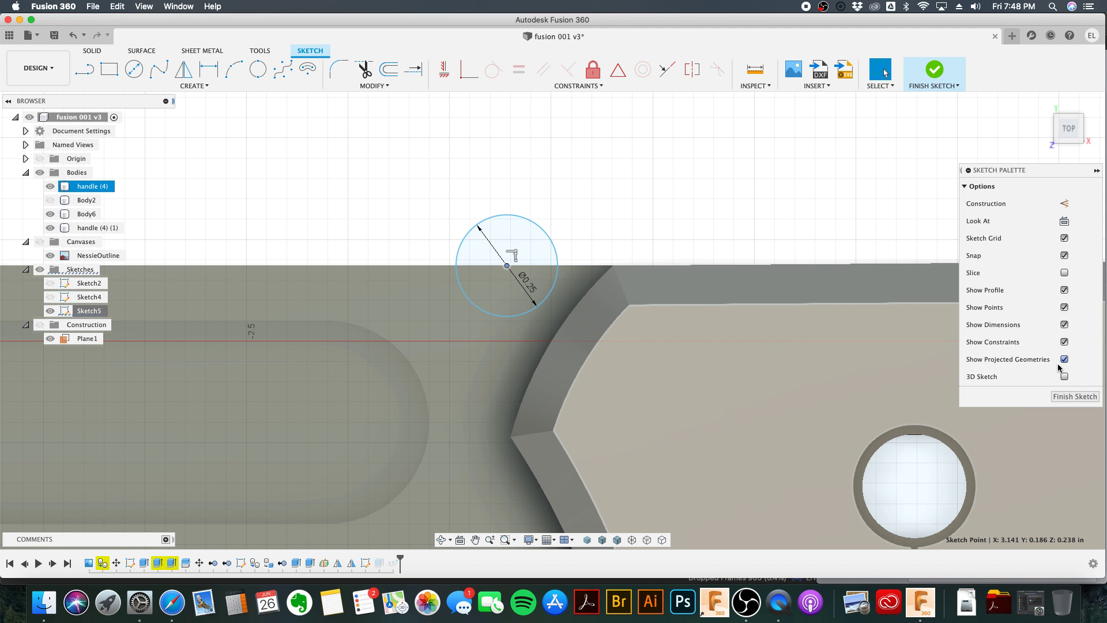
left_click(1058, 396)
scroll(432, 371, "down", 5)
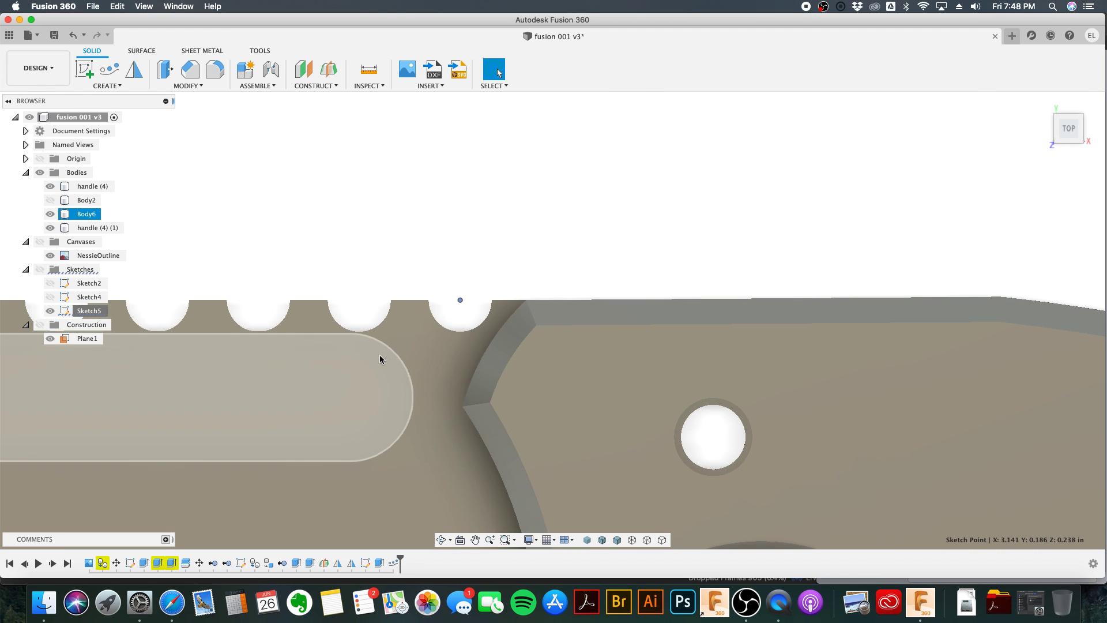
scroll(171, 355, "down", 3)
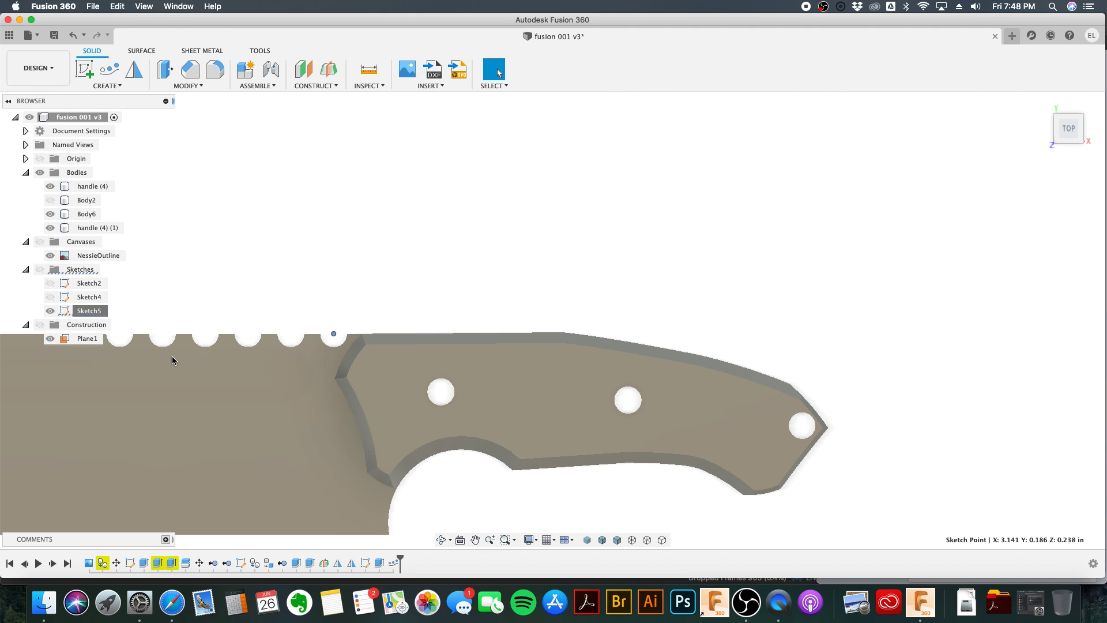
left_click(73, 35)
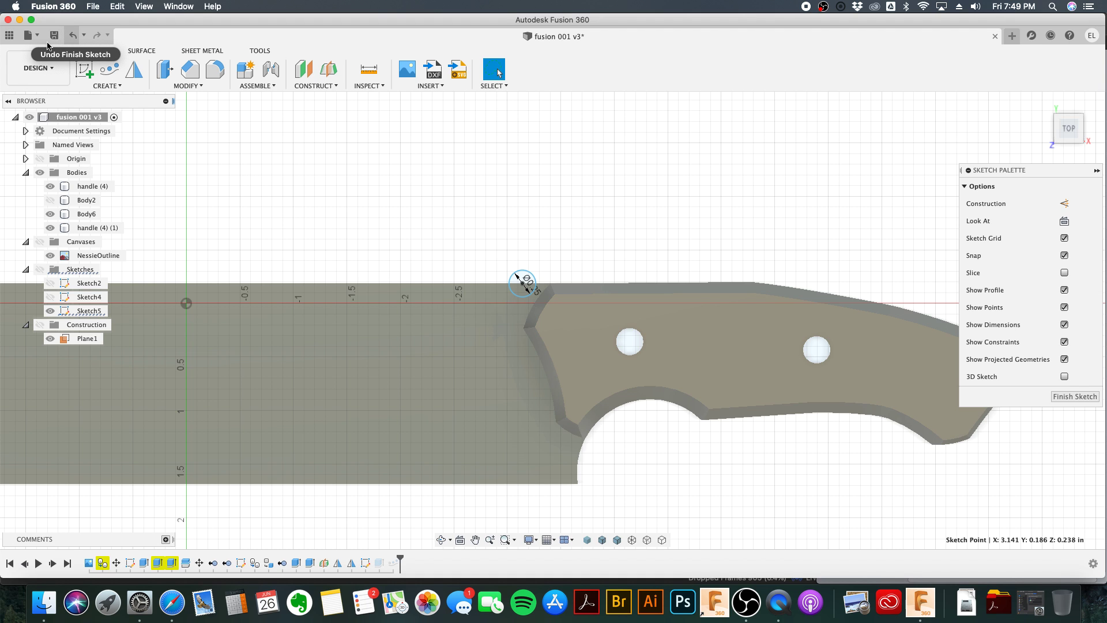
left_click(1059, 396)
scroll(341, 347, "up", 3)
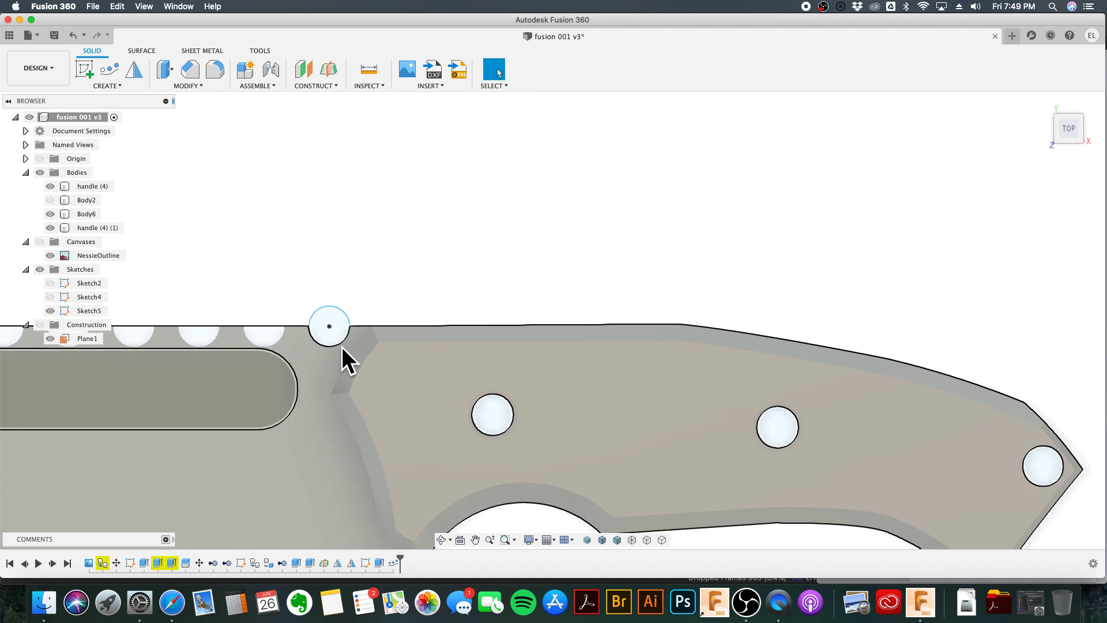
scroll(341, 347, "up", 2)
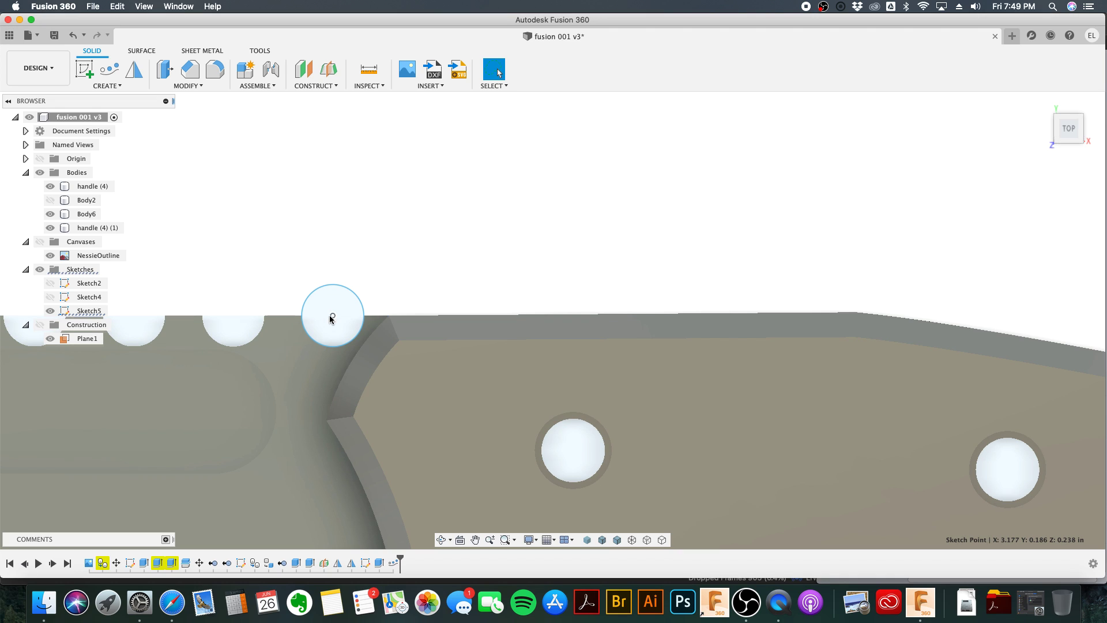
Step: Delete the circle's spine-edge constraint and move the last notch circle onto the spine edge
mouse_move(332, 317)
left_mouse_down()
mouse_move(299, 317)
mouse_move(314, 316)
left_mouse_up()
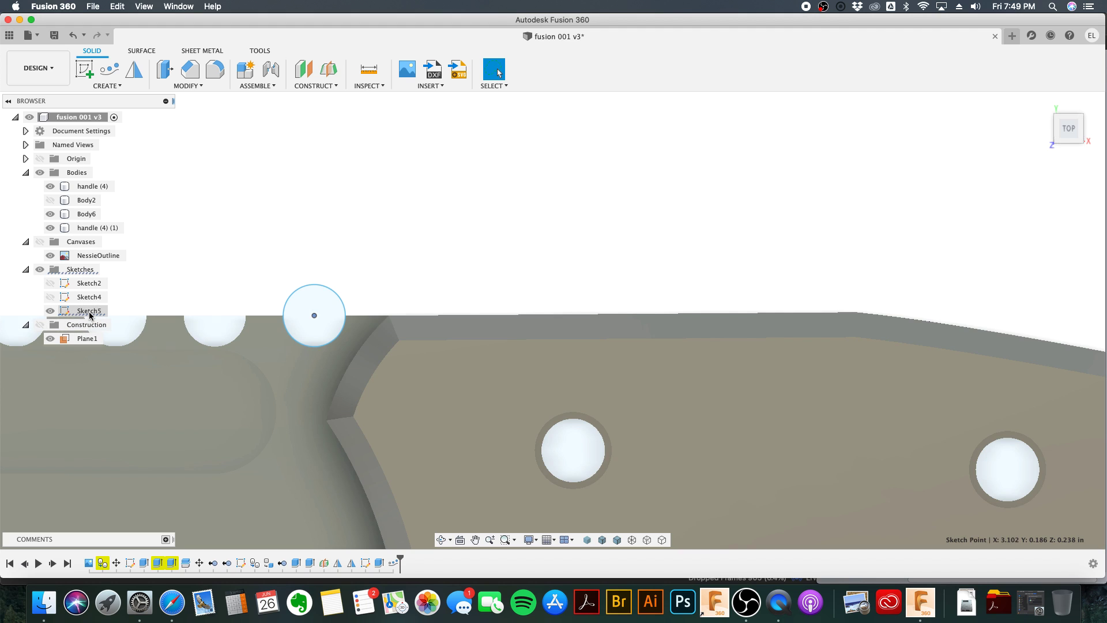
right_click(91, 312)
left_click(123, 351)
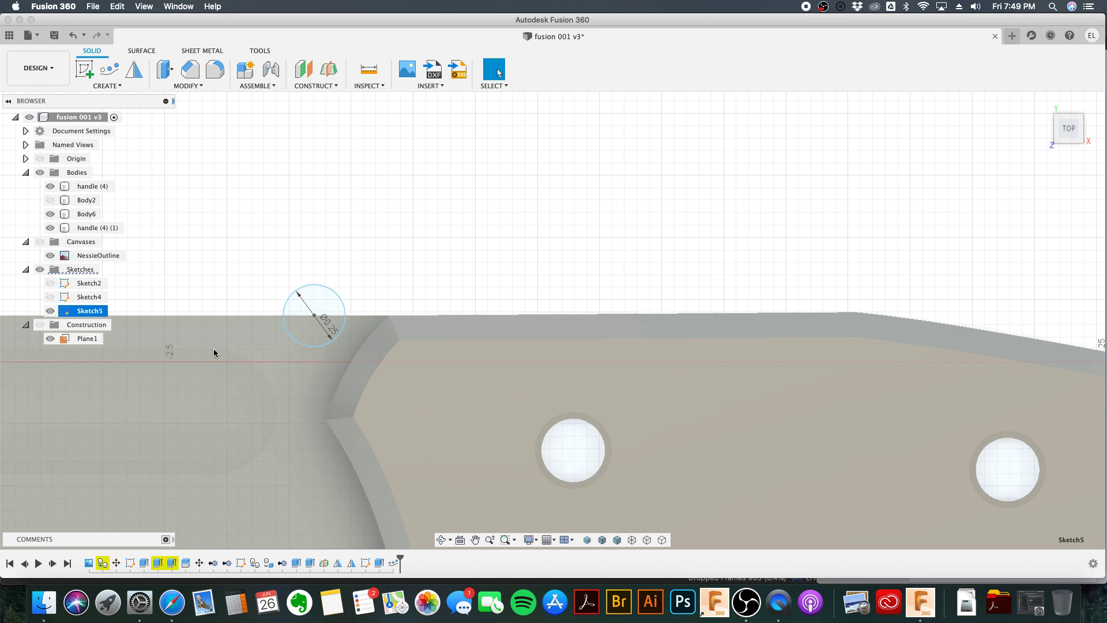
mouse_move(315, 317)
left_mouse_down()
mouse_move(294, 310)
mouse_move(334, 308)
mouse_move(336, 318)
left_mouse_up()
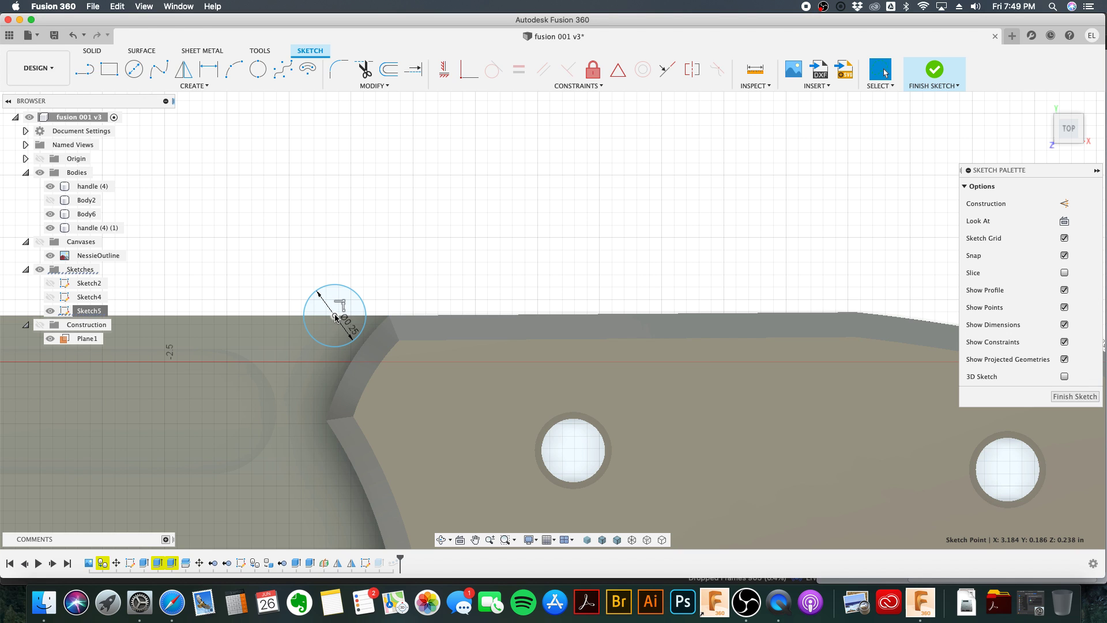
left_click_drag(337, 318, 330, 317)
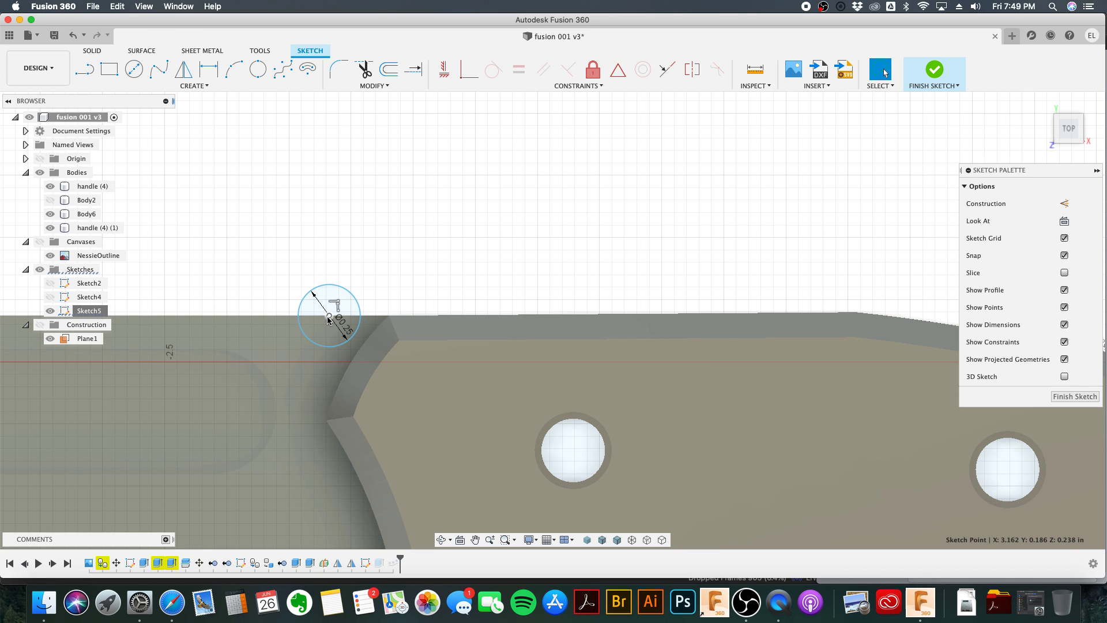
left_click(336, 307)
key("Delete")
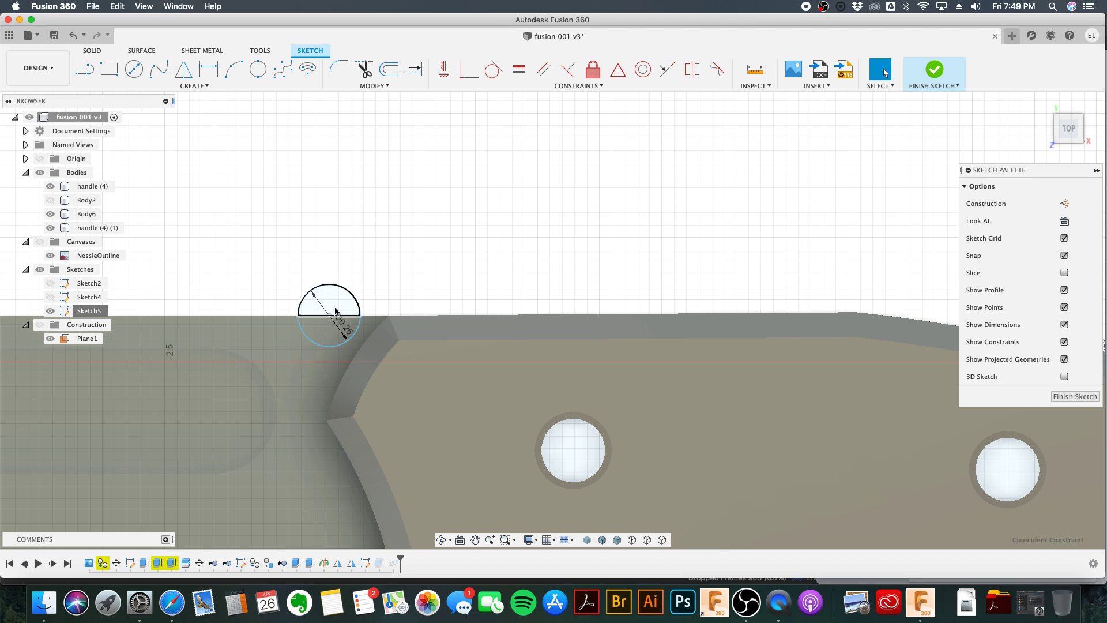
left_click(333, 315)
left_click_drag(331, 319, 327, 300)
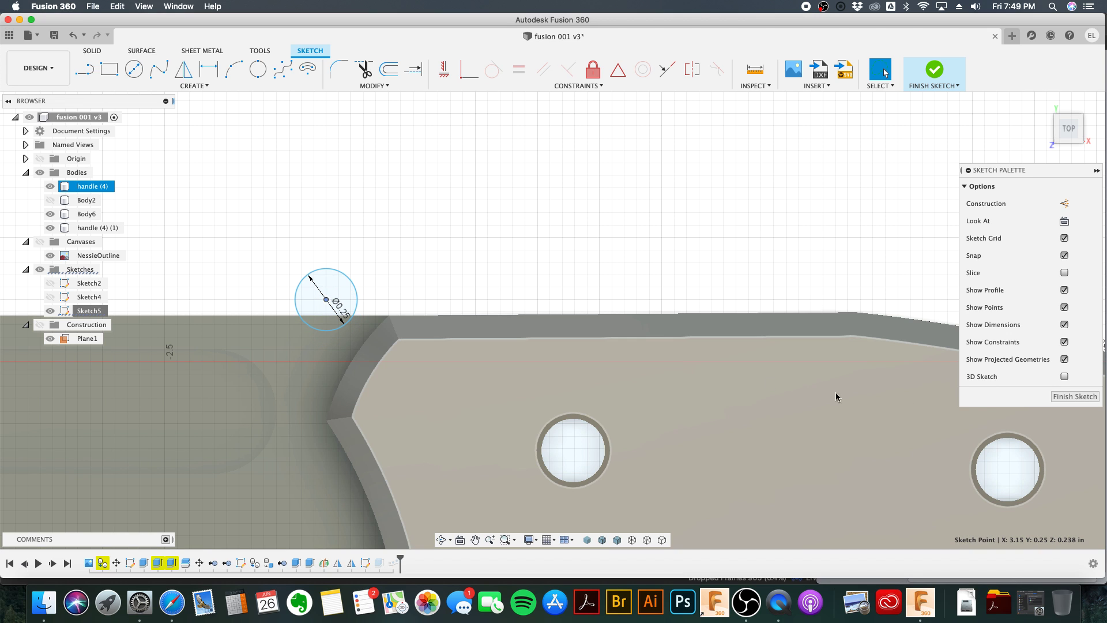
left_click(1067, 398)
Step: Fine-tune the notch circle slightly lower and hide Sketch5
scroll(549, 382, "down", 3)
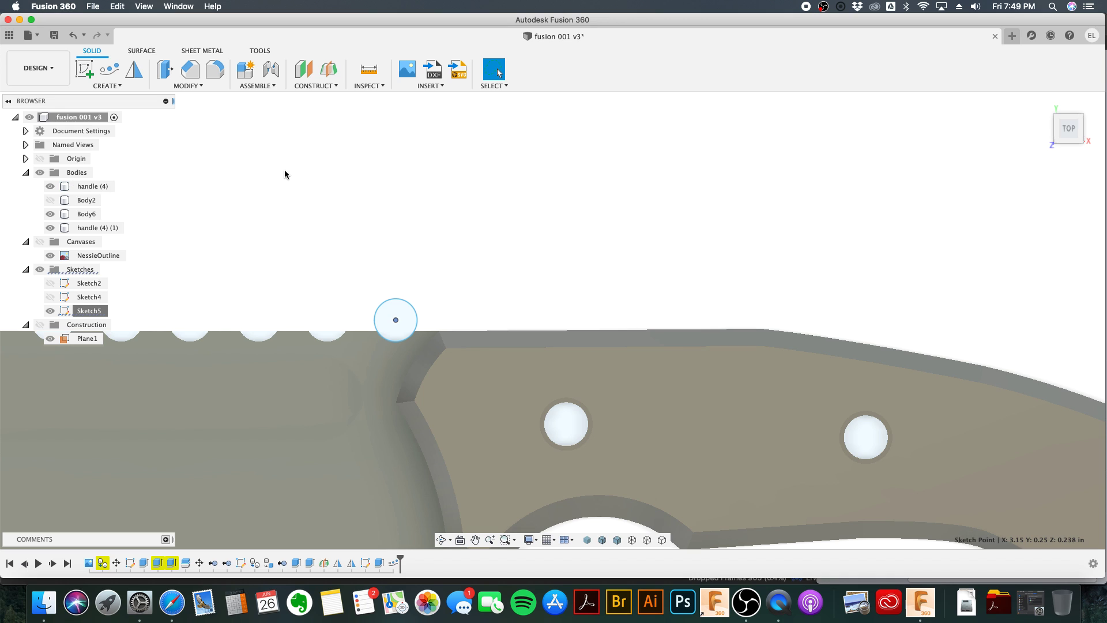
scroll(398, 322, "up", 2)
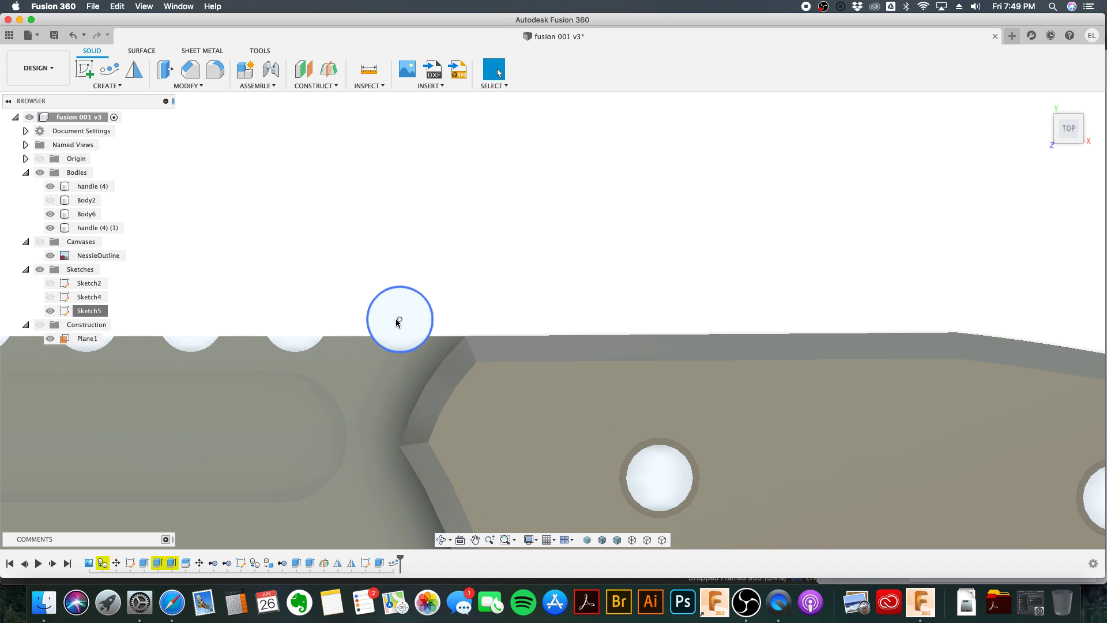
left_click_drag(400, 322, 399, 328)
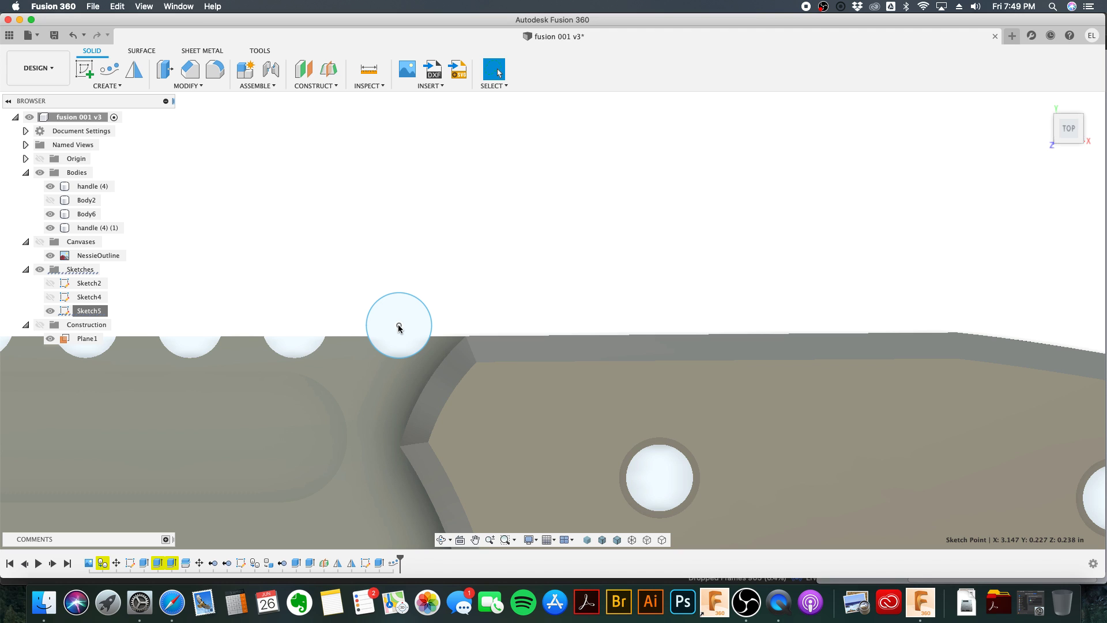
left_click_drag(399, 327, 396, 329)
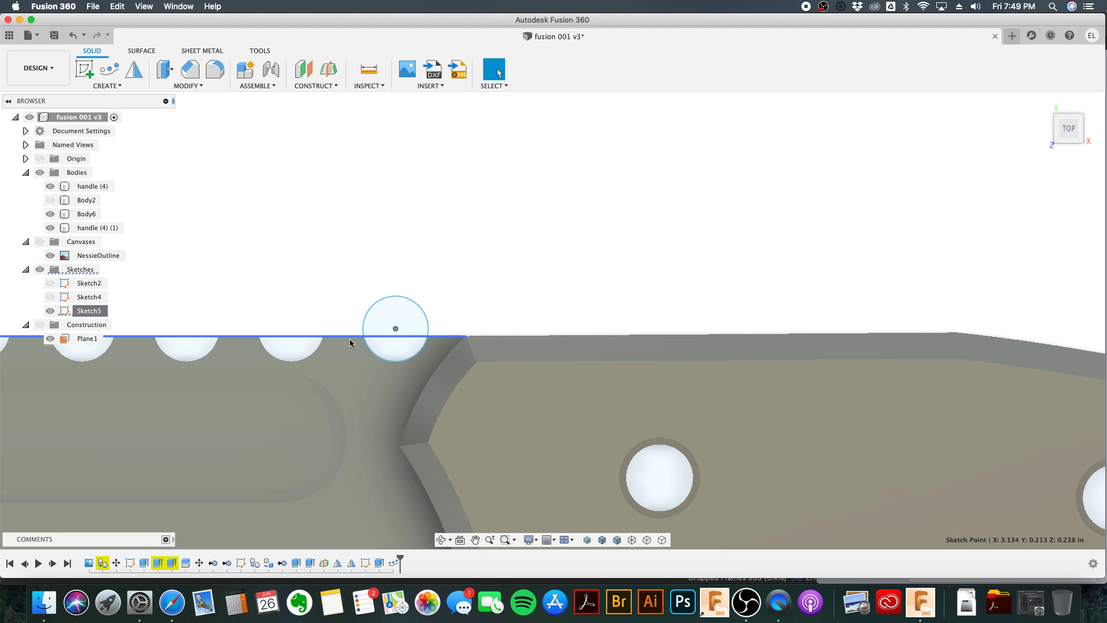
scroll(317, 297, "down", 2)
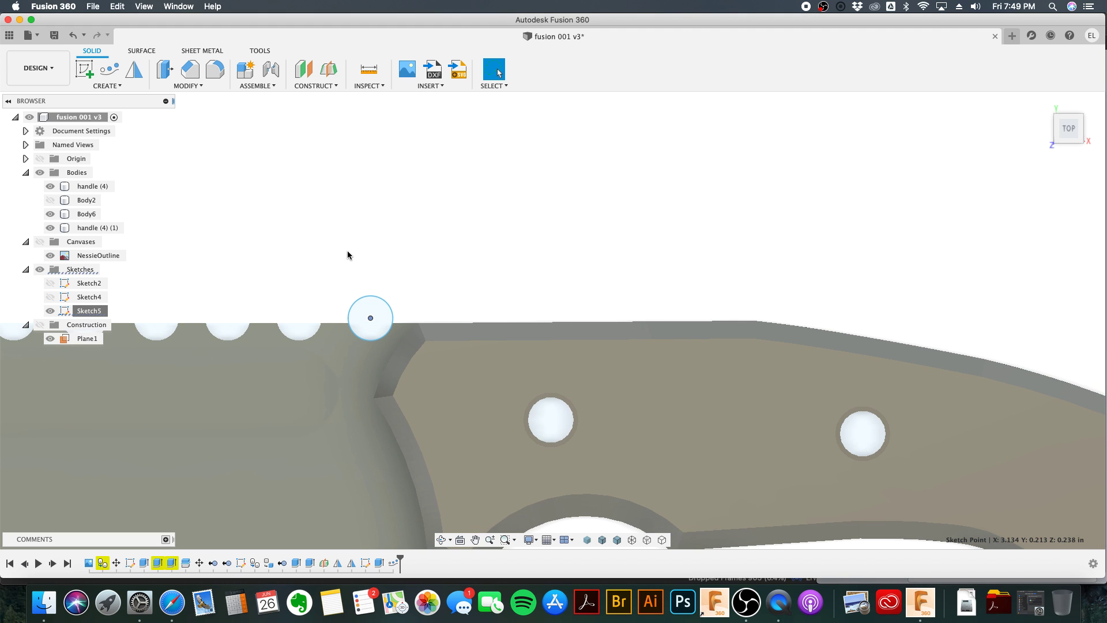
left_click(51, 311)
left_click(50, 312)
scroll(330, 282, "down", 1)
Step: Save a new version of the design as fusion 001 v4
left_click(54, 35)
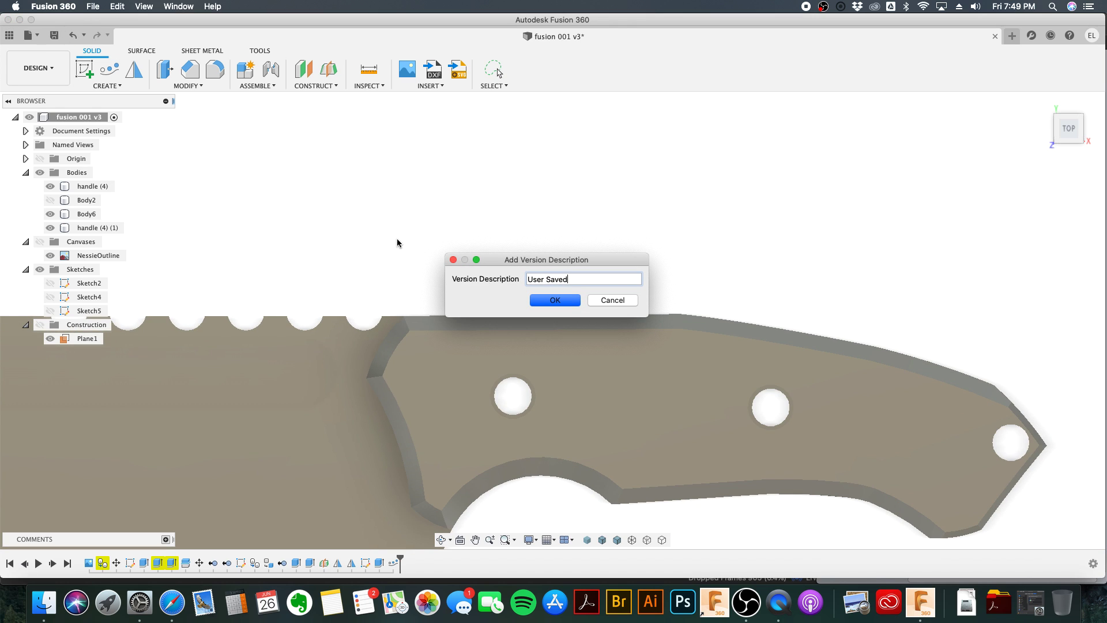
left_click(541, 301)
scroll(311, 291, "down", 3)
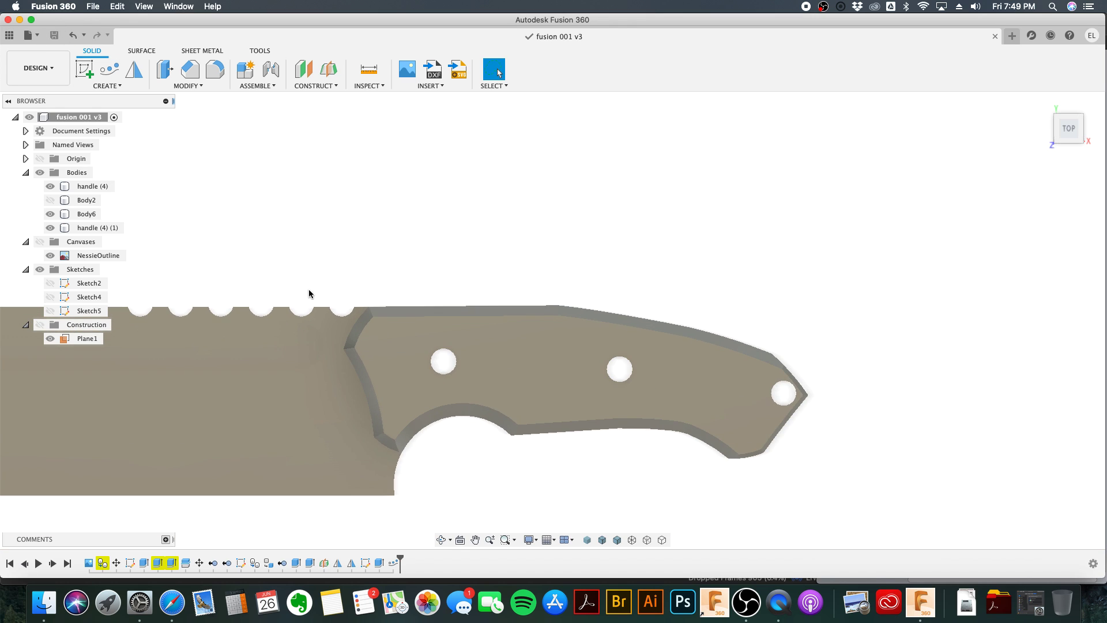
scroll(403, 286, "down", 2)
middle_click_drag(402, 285, 766, 302)
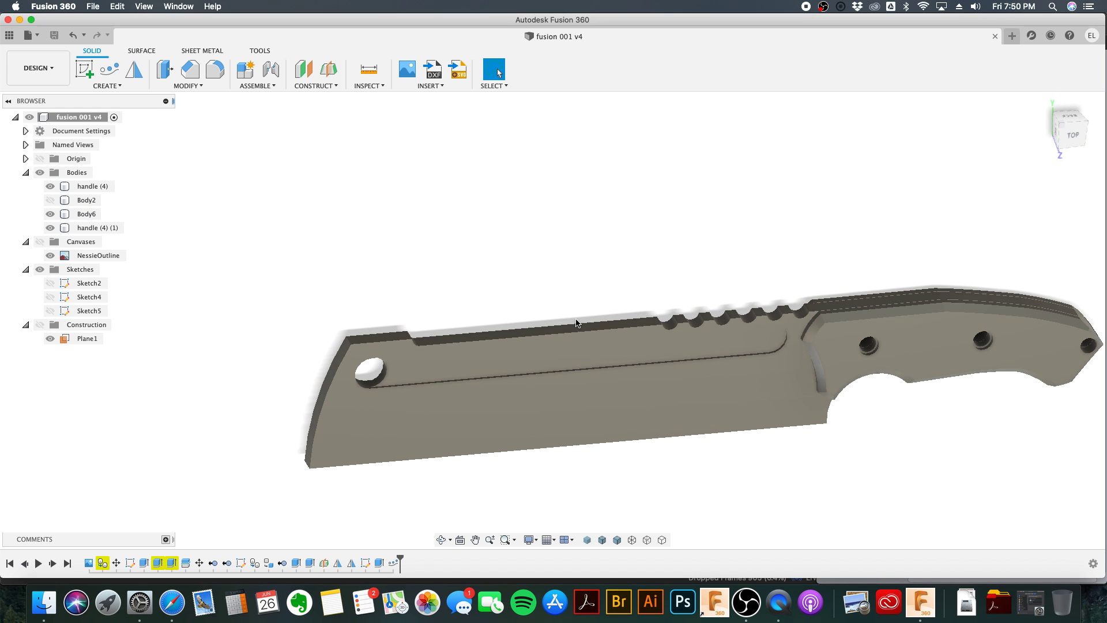
Step: Chamfer the blade's curved front edge by 0.09 in
left_click(335, 376)
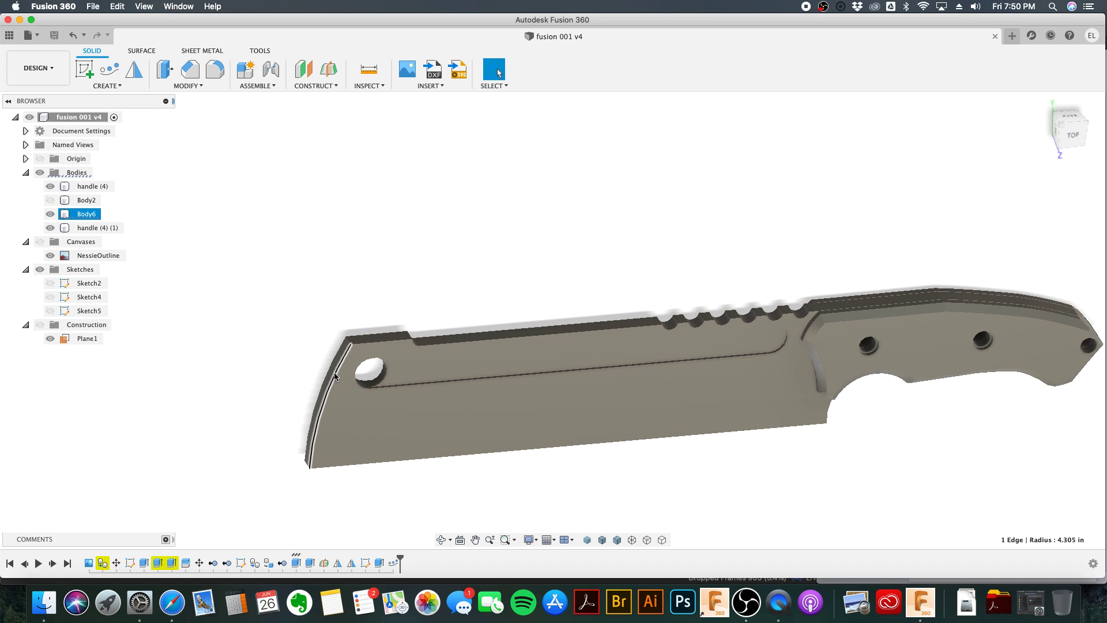
left_click(188, 73)
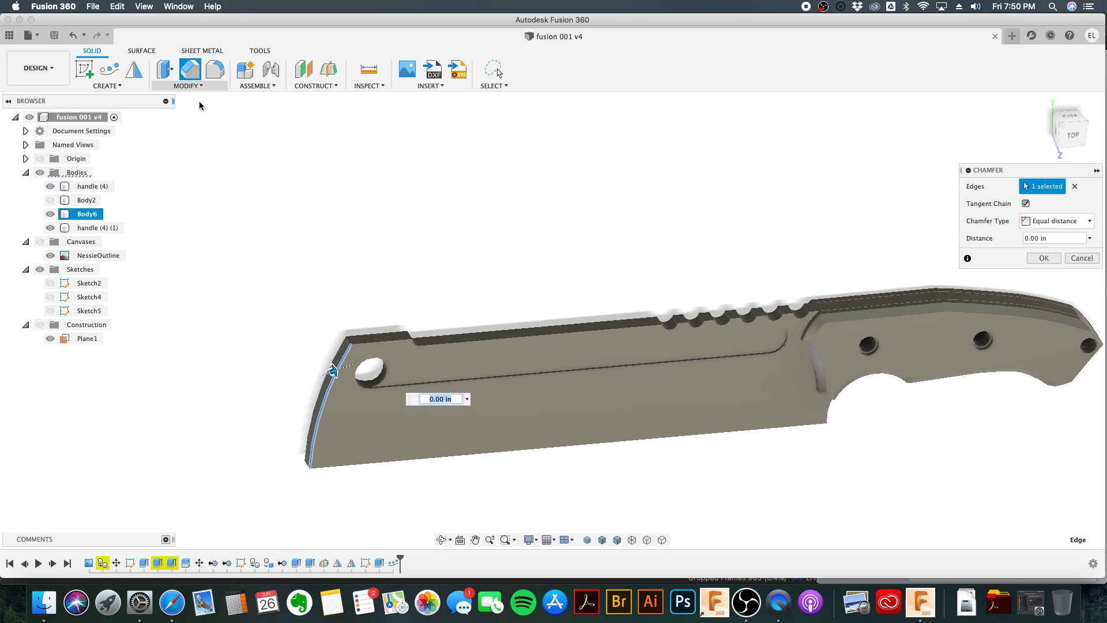
middle_click_drag(323, 271, 364, 230, "shift")
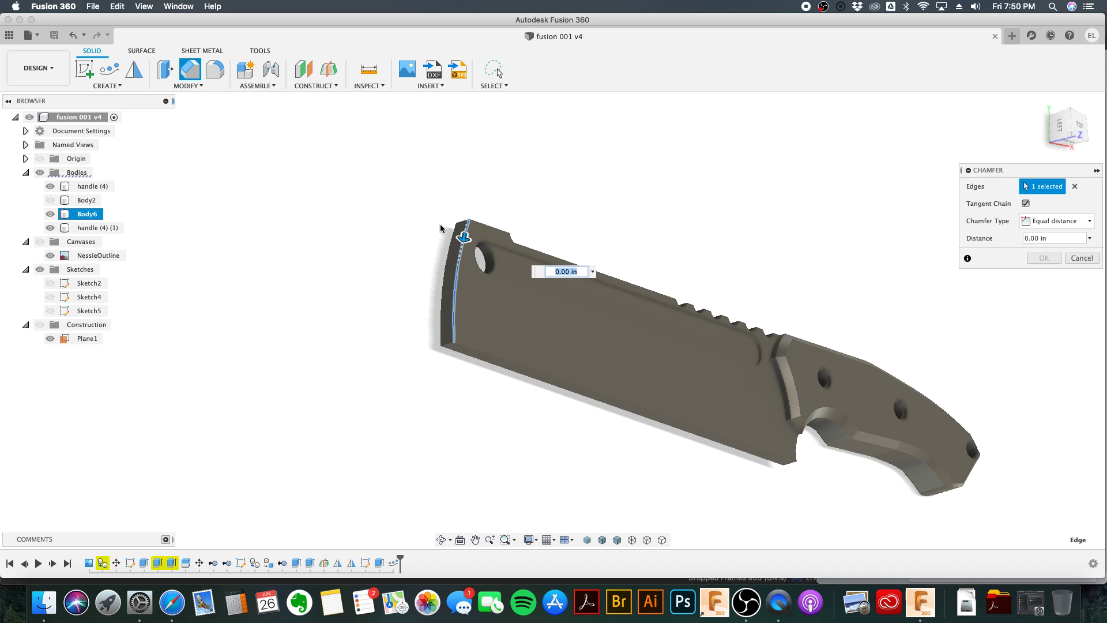
type(".09")
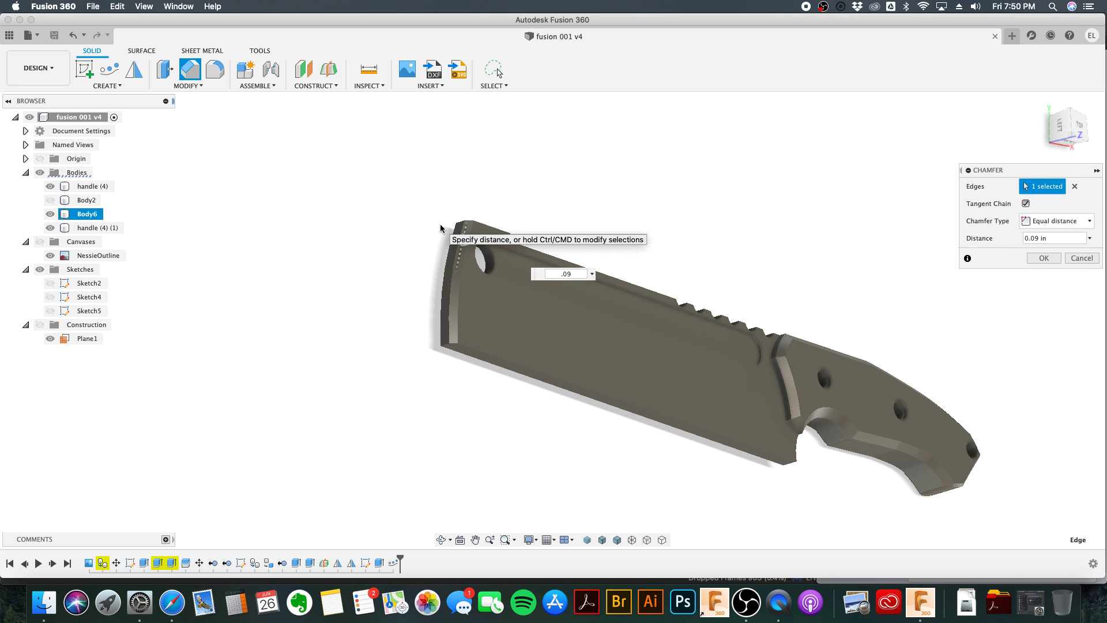
scroll(457, 288, "up", 5)
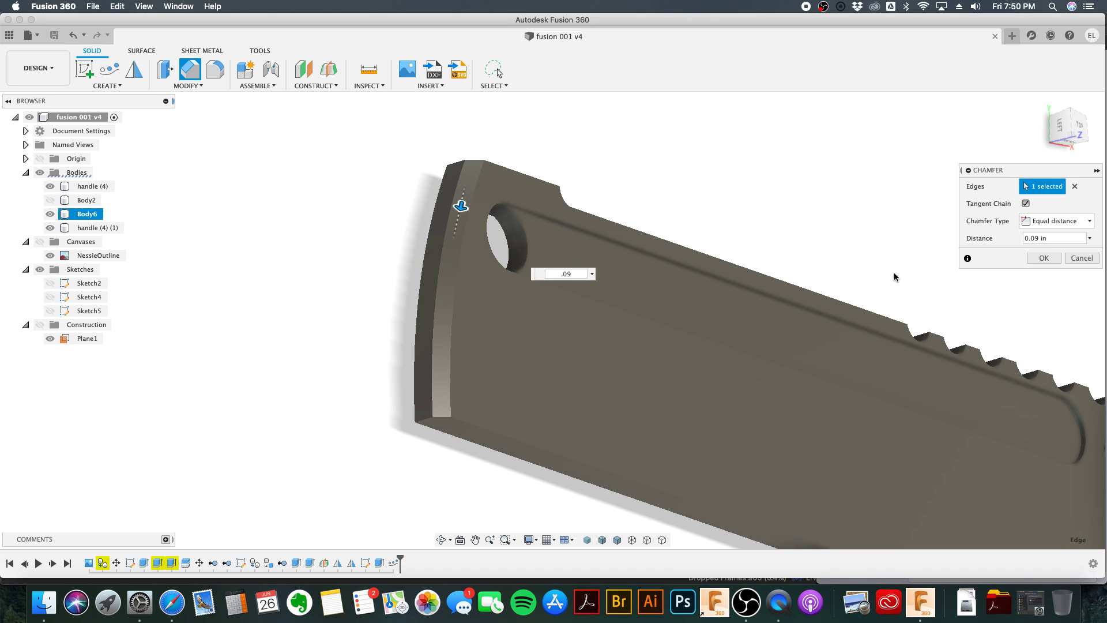
left_click(1045, 259)
Step: Add a chamfer to the blade's long front edge
middle_click_drag(540, 316, 580, 341, "shift")
left_click(524, 346)
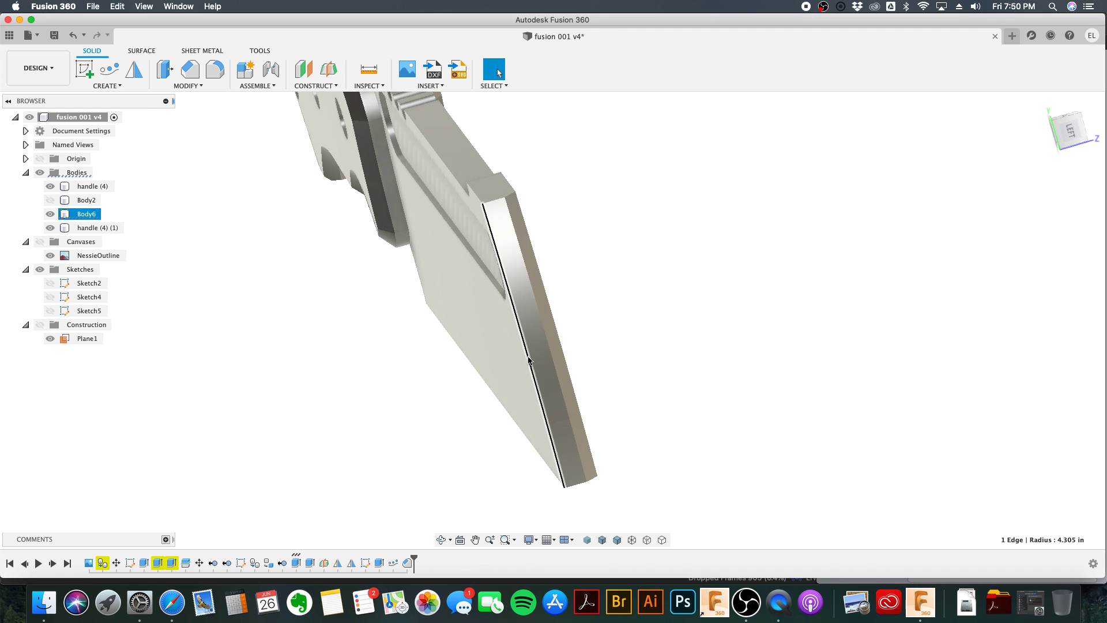
left_click(190, 70)
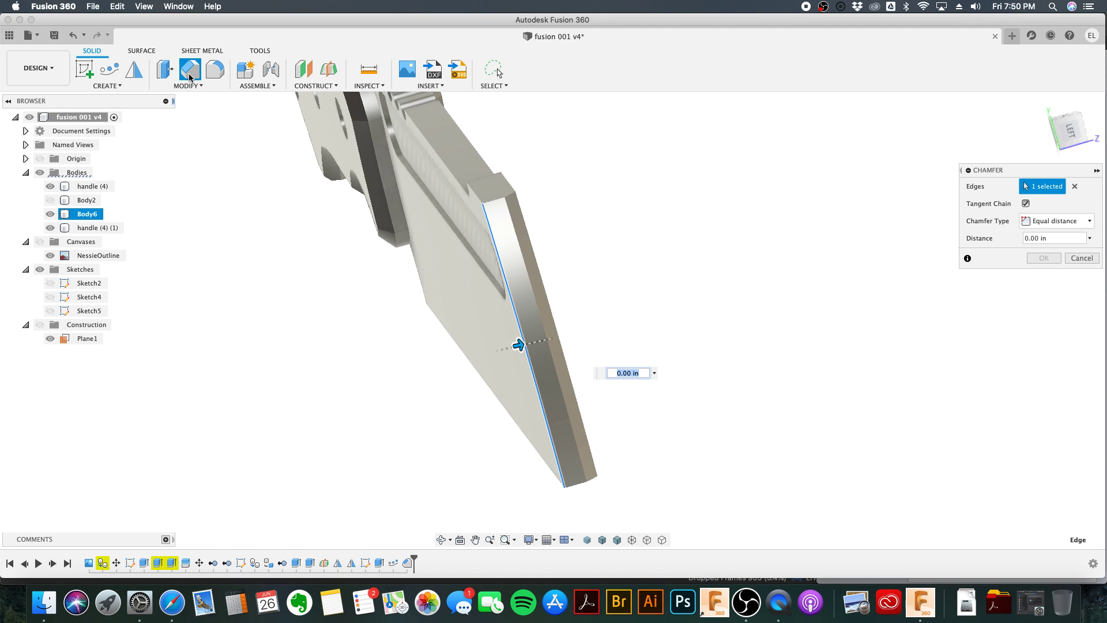
key("Return")
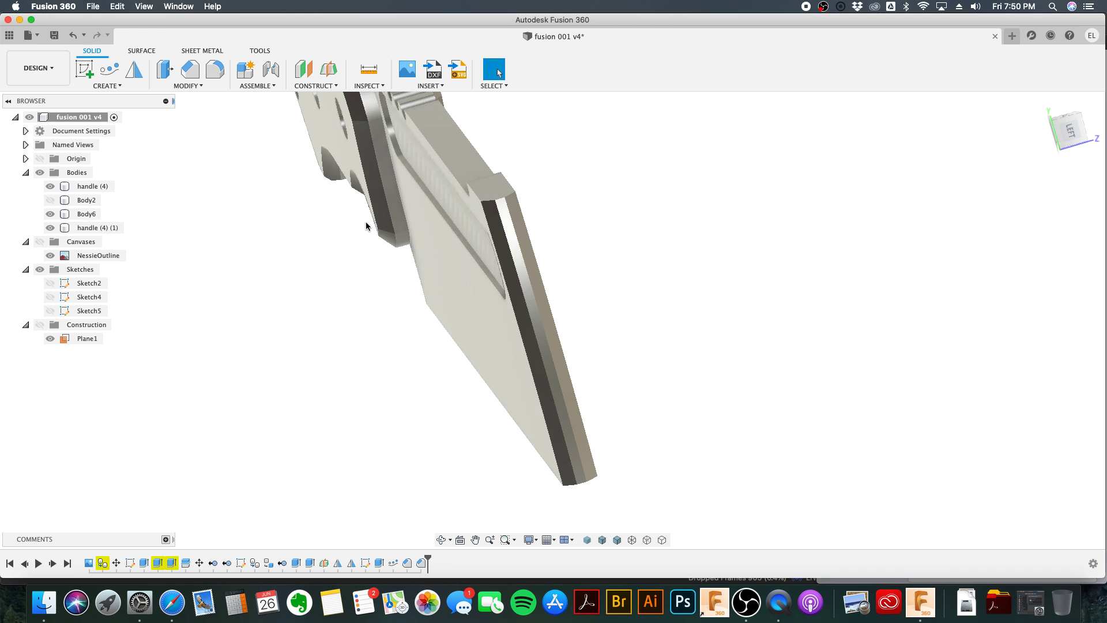
middle_click_drag(623, 297, 574, 309, "shift")
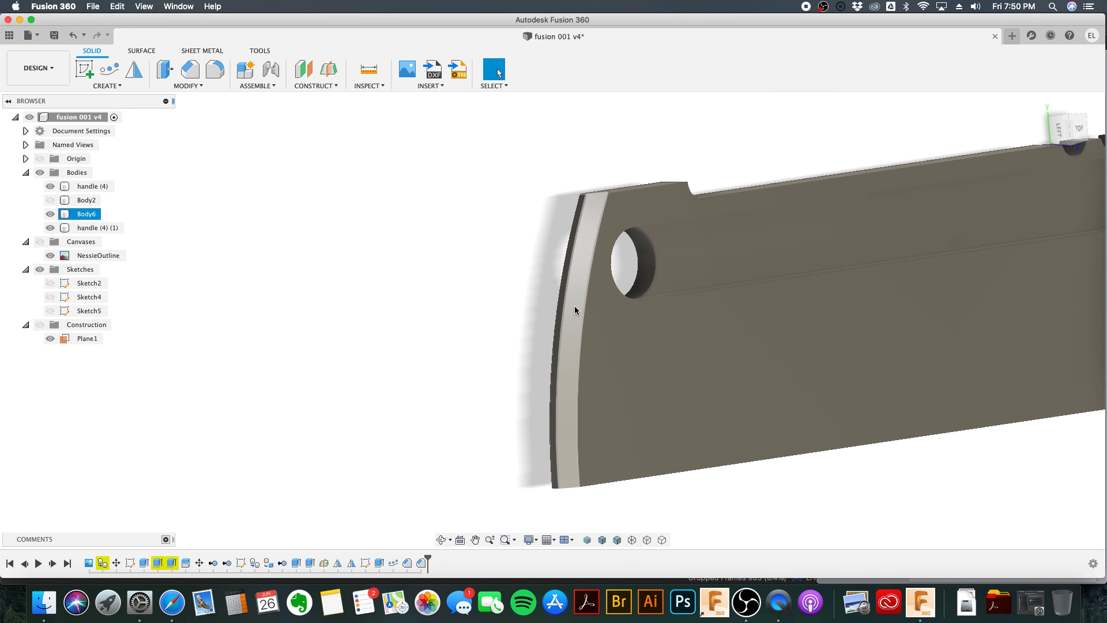
Step: Undo the front-edge chamfer so the blade edge is square again
left_click(73, 36)
left_click(73, 35)
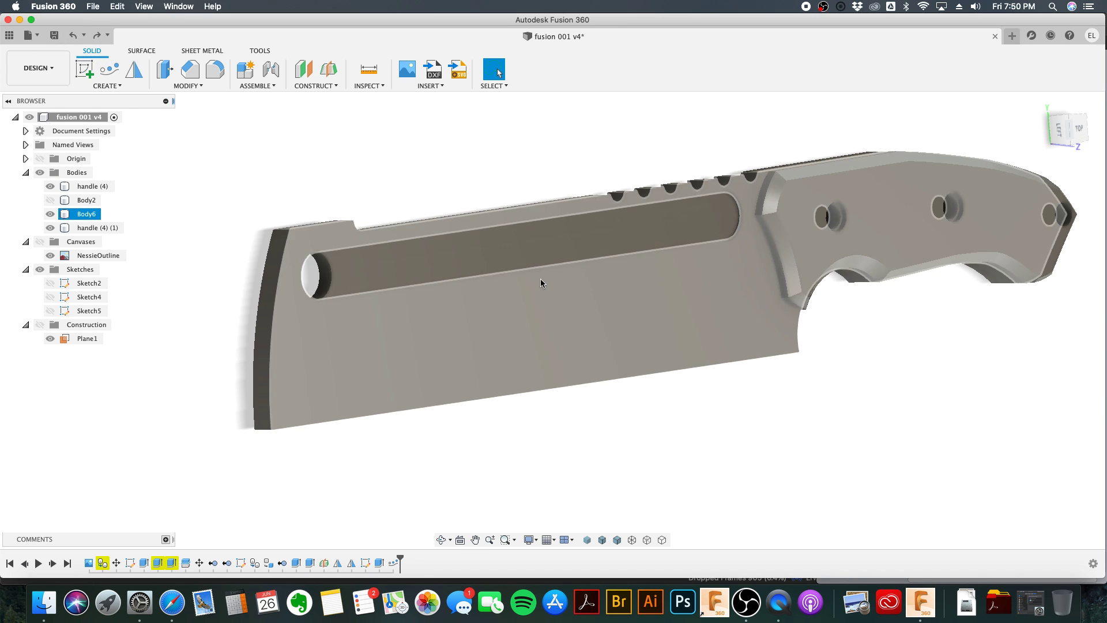
left_click(907, 299)
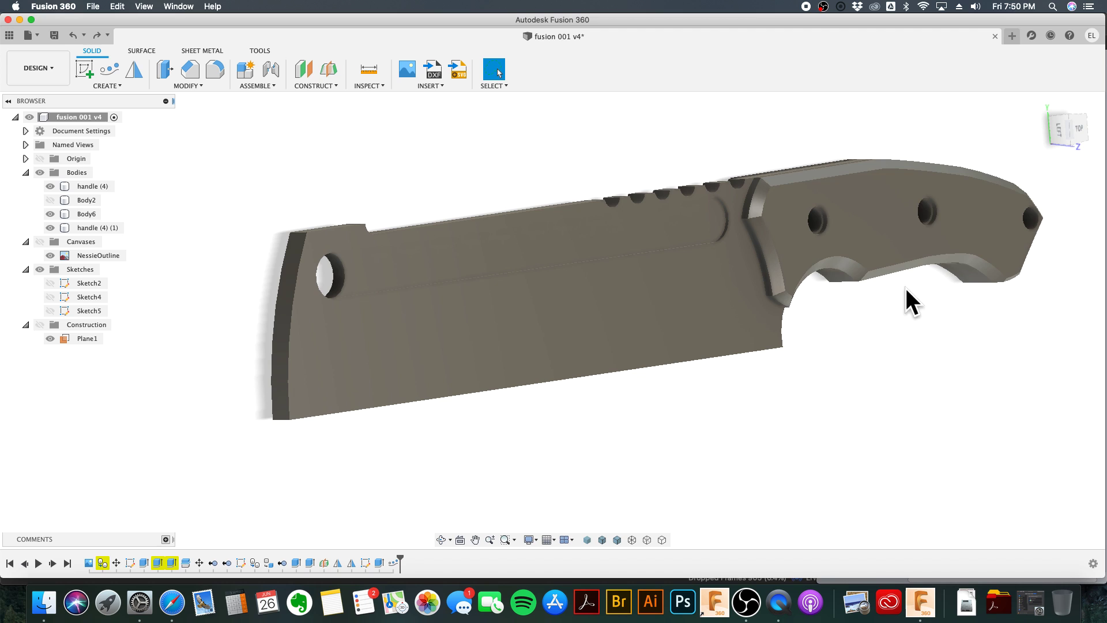
left_click(790, 210)
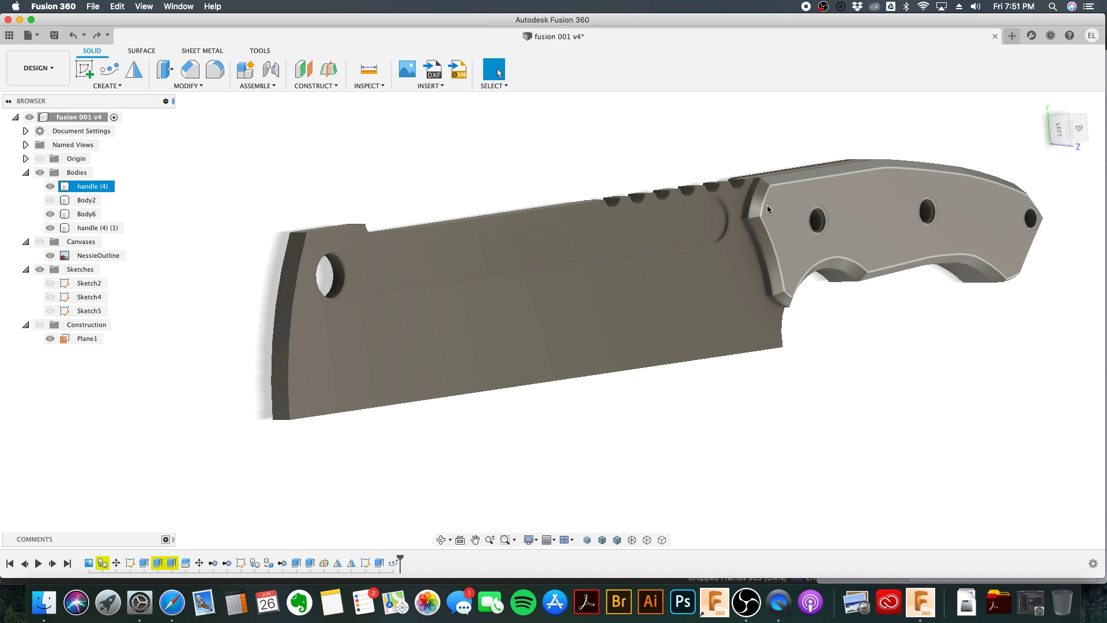
left_click(172, 602)
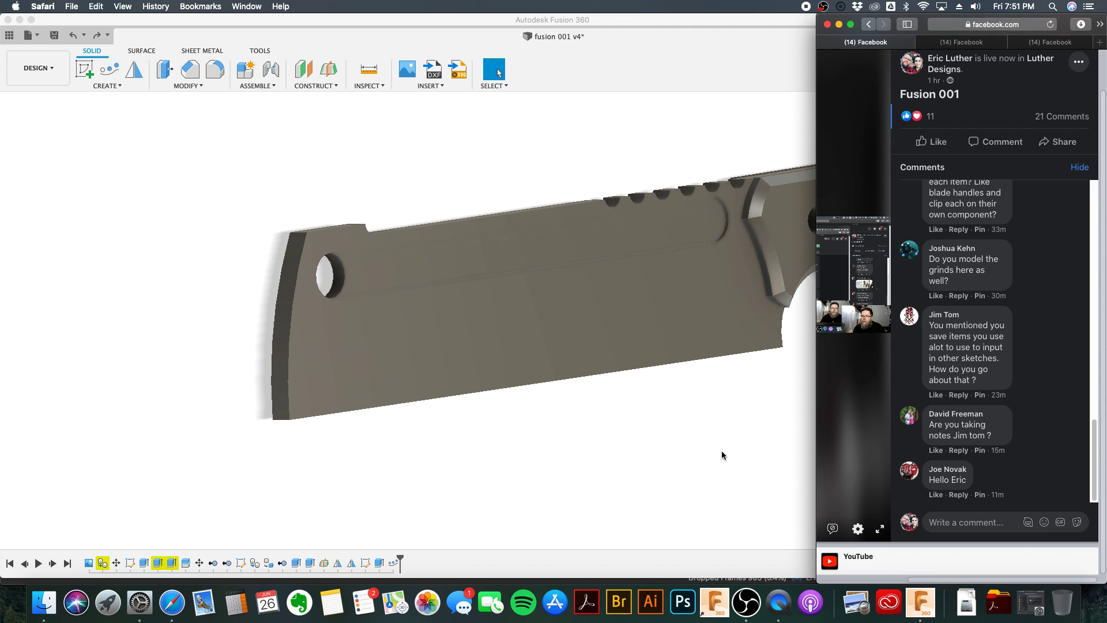
left_click(648, 441)
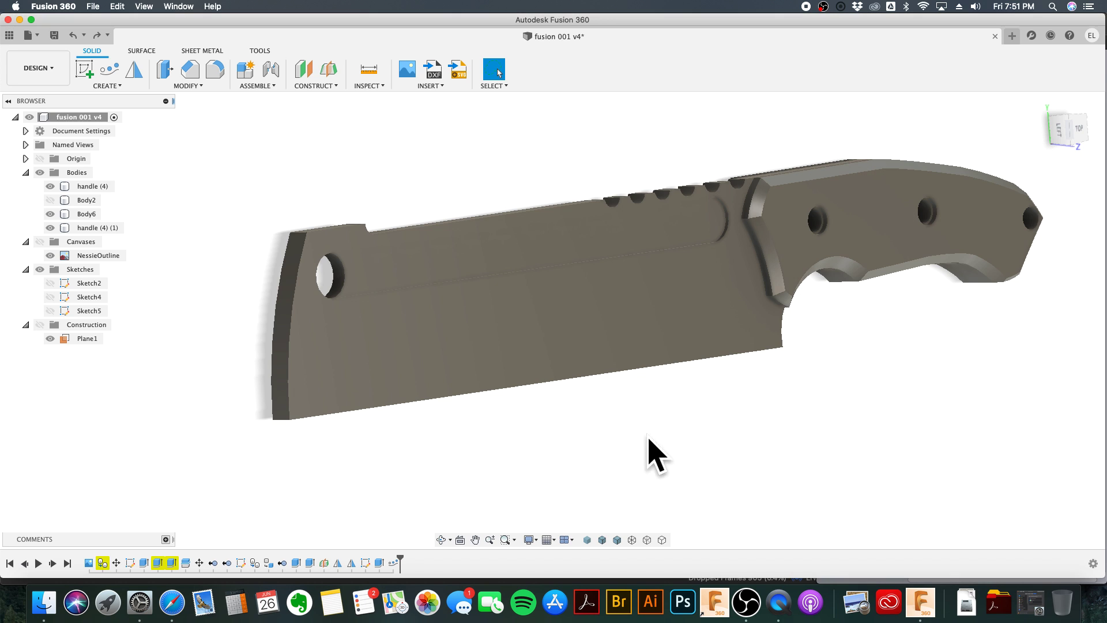
Step: Inspect the knife from top and angled views, then select the blade's flat face
left_click(1081, 135)
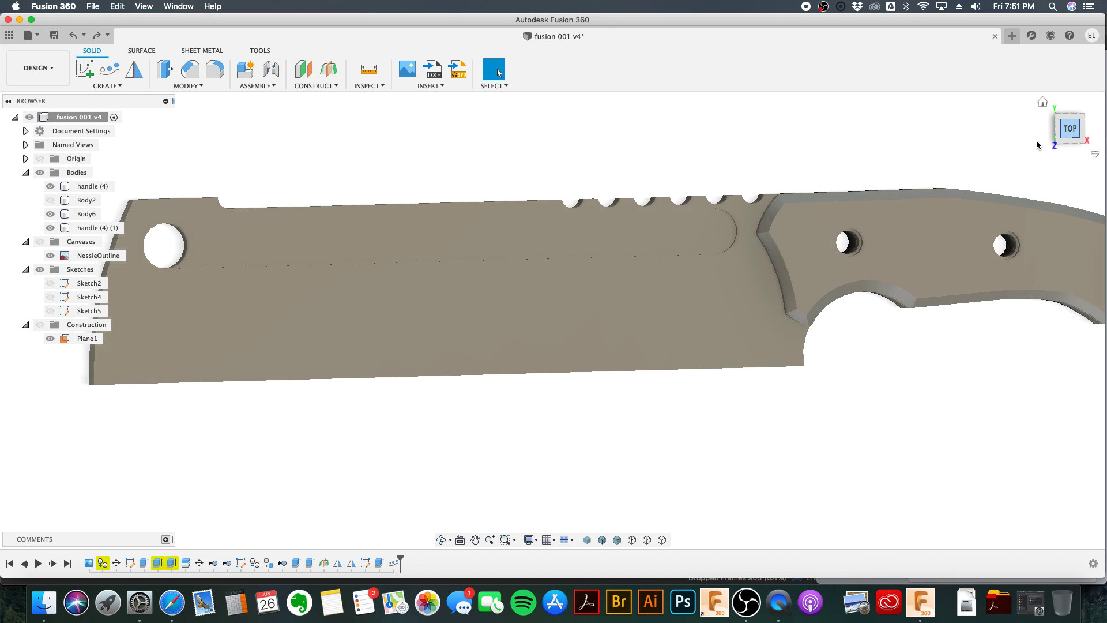
left_click(603, 264)
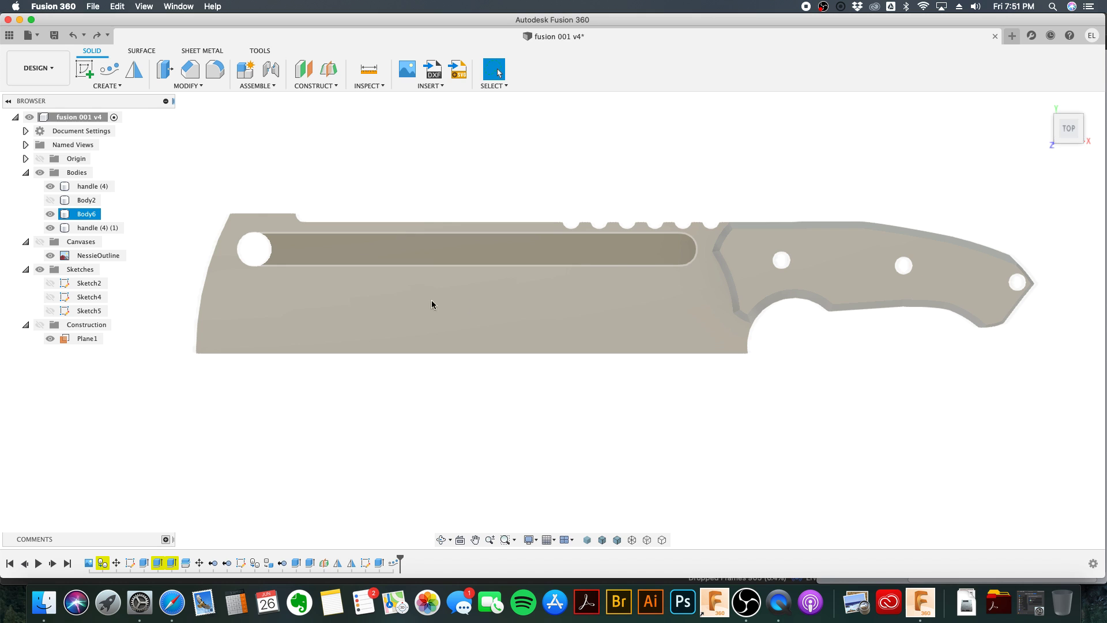
mouse_move(402, 341)
middle_mouse_down("shift")
mouse_move(508, 331)
mouse_move(404, 340)
middle_mouse_up("shift")
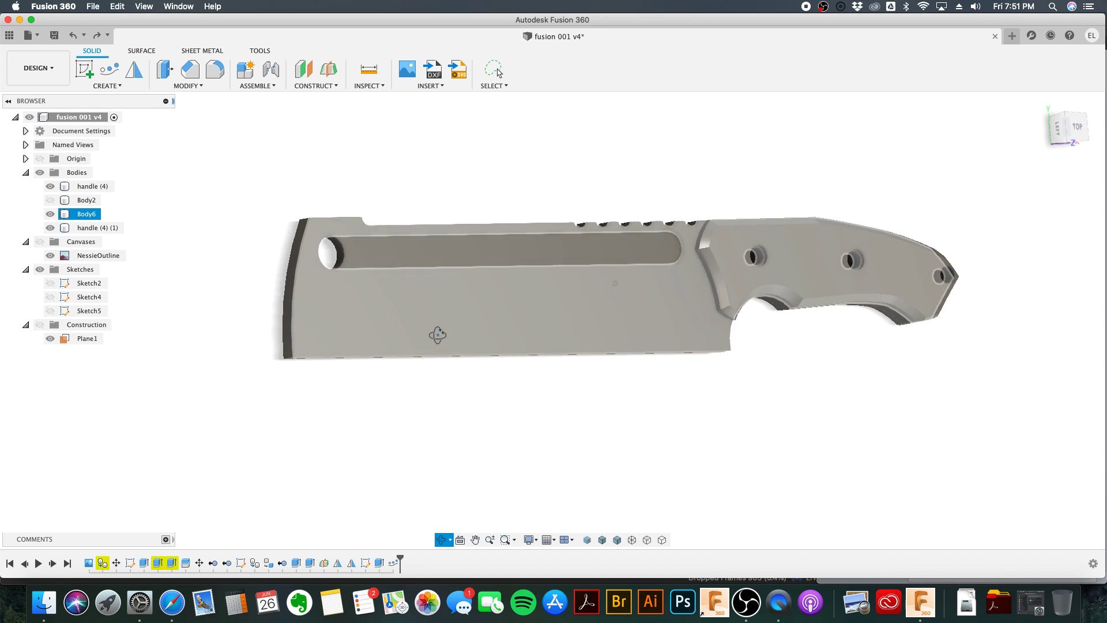
left_click(1075, 129)
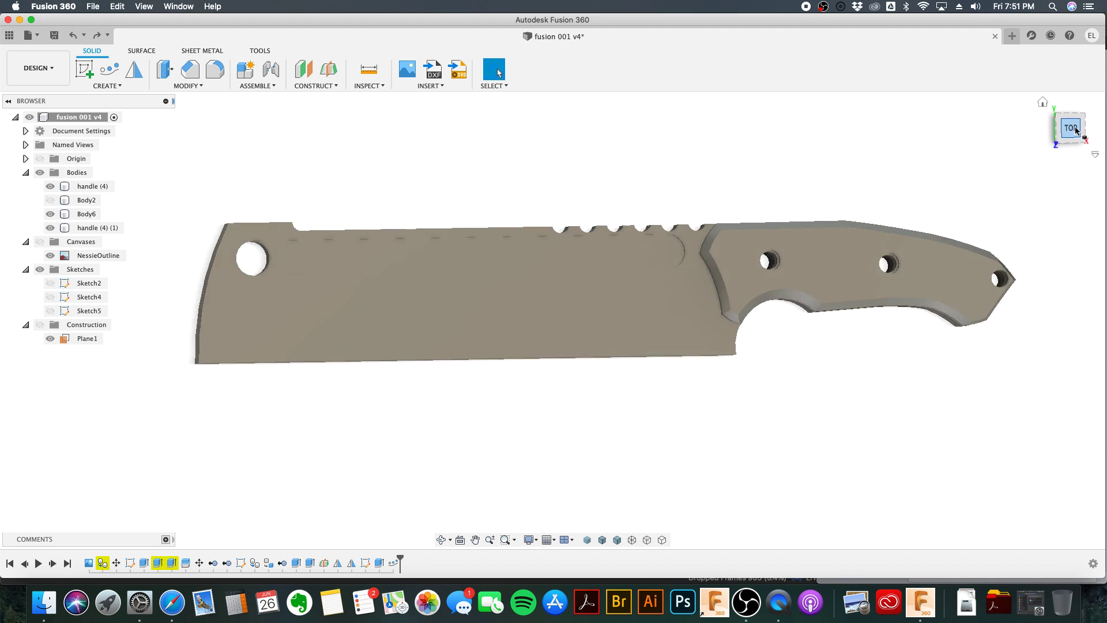
left_click(438, 358)
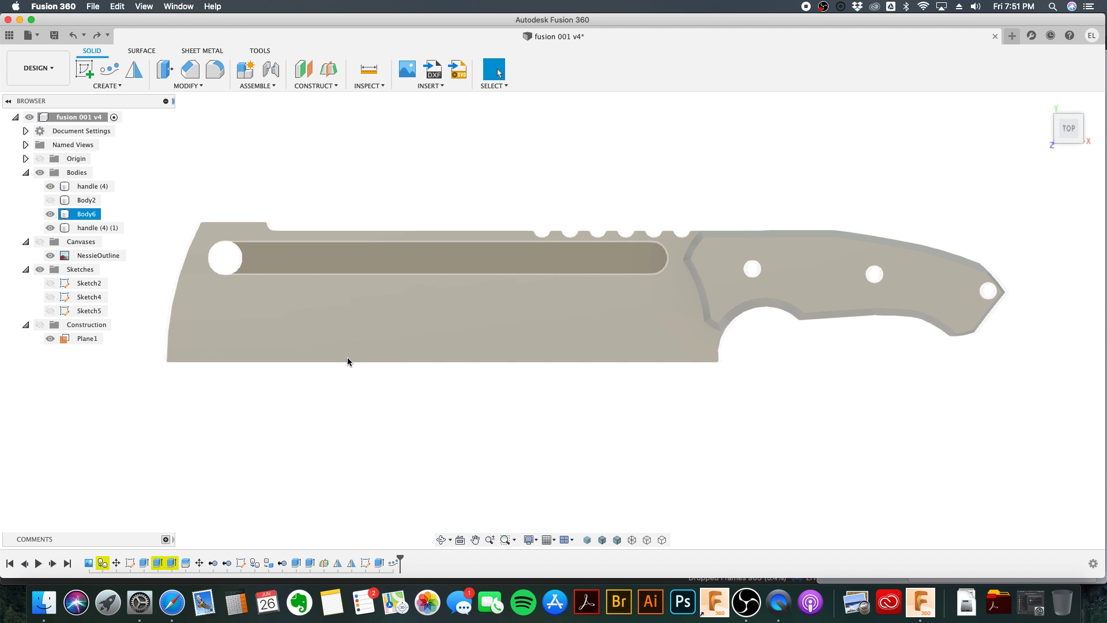
middle_click_drag(285, 333, 392, 350, "shift")
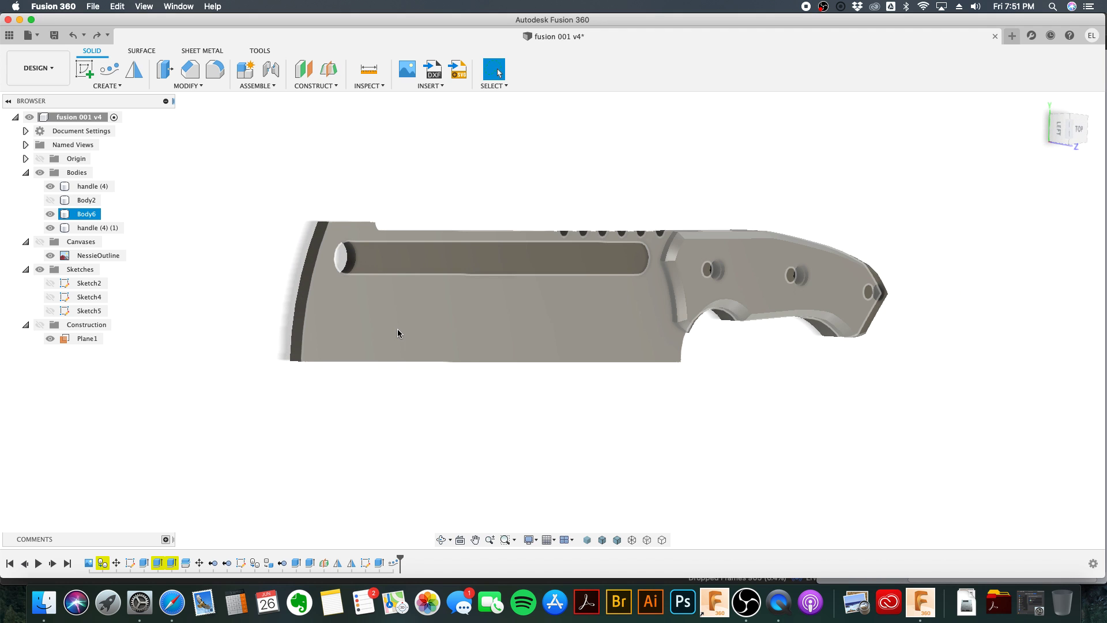
left_click(438, 298)
right_click(438, 298)
Step: Create a new sketch on the blade face and name it 'bevels'
left_click(455, 353)
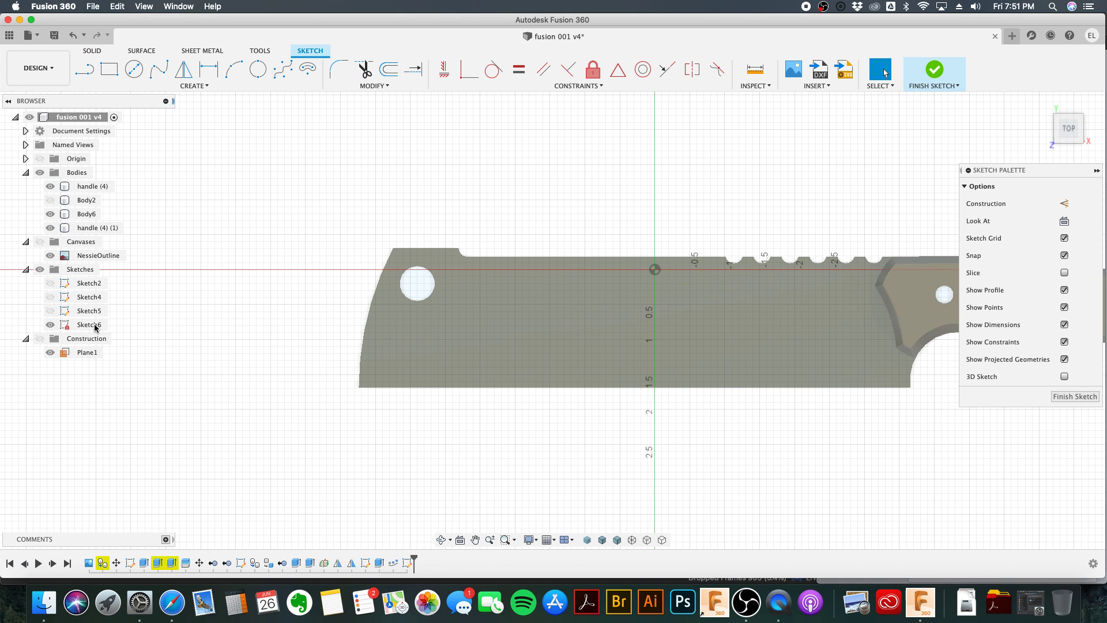
double_click(94, 327)
type("bevels")
key("Return")
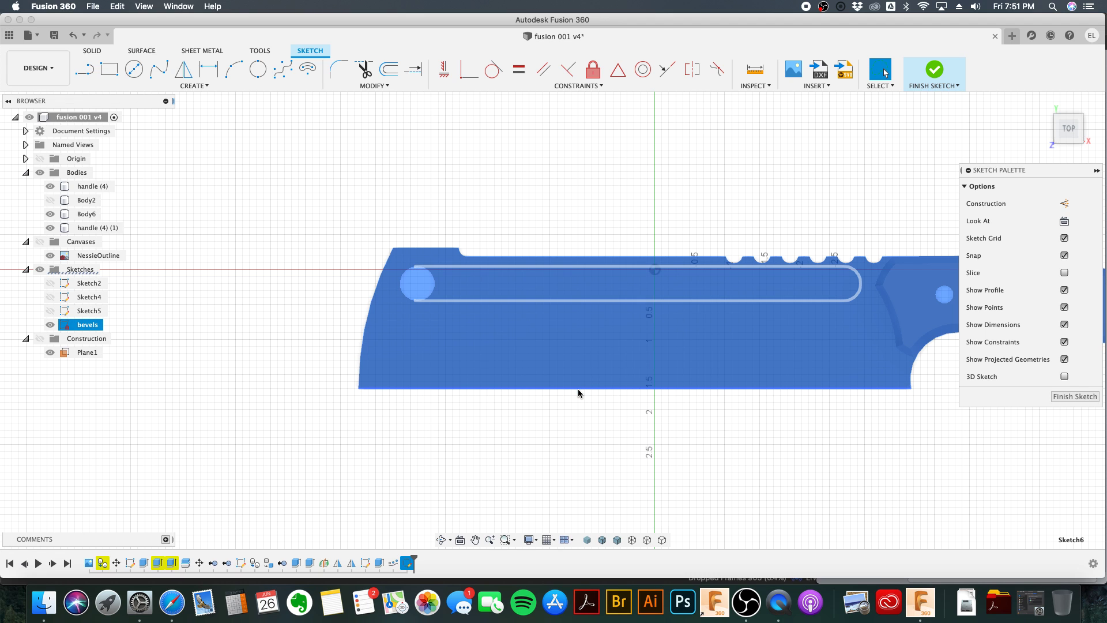
Step: Offset only the bottom cutting edge 1 in up into the blade, with Chain Selection off
left_click(388, 72)
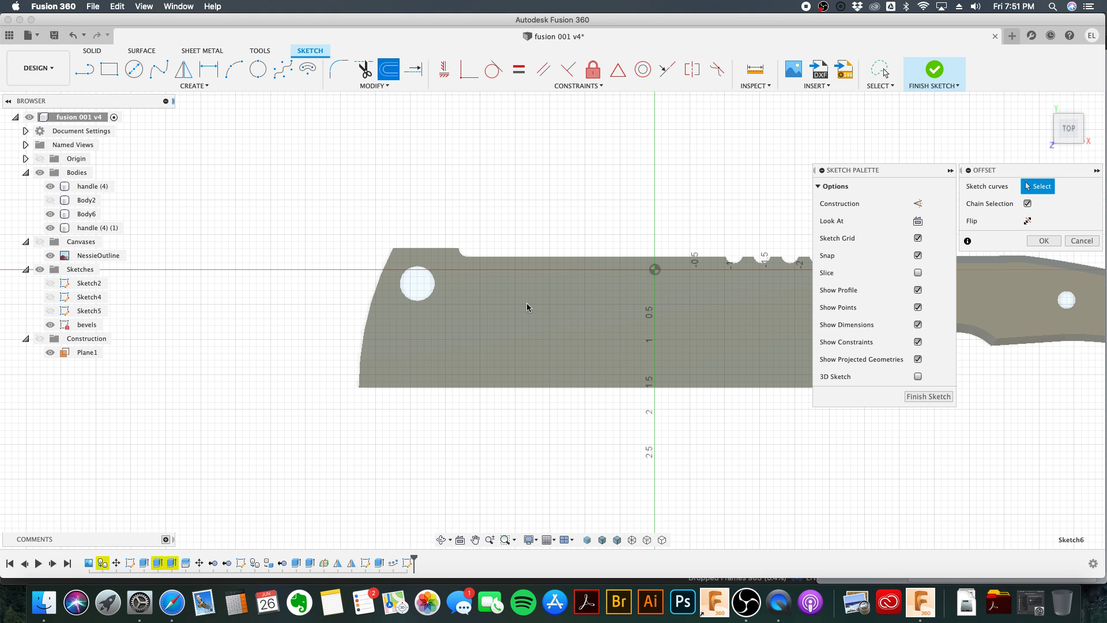
left_click(550, 386)
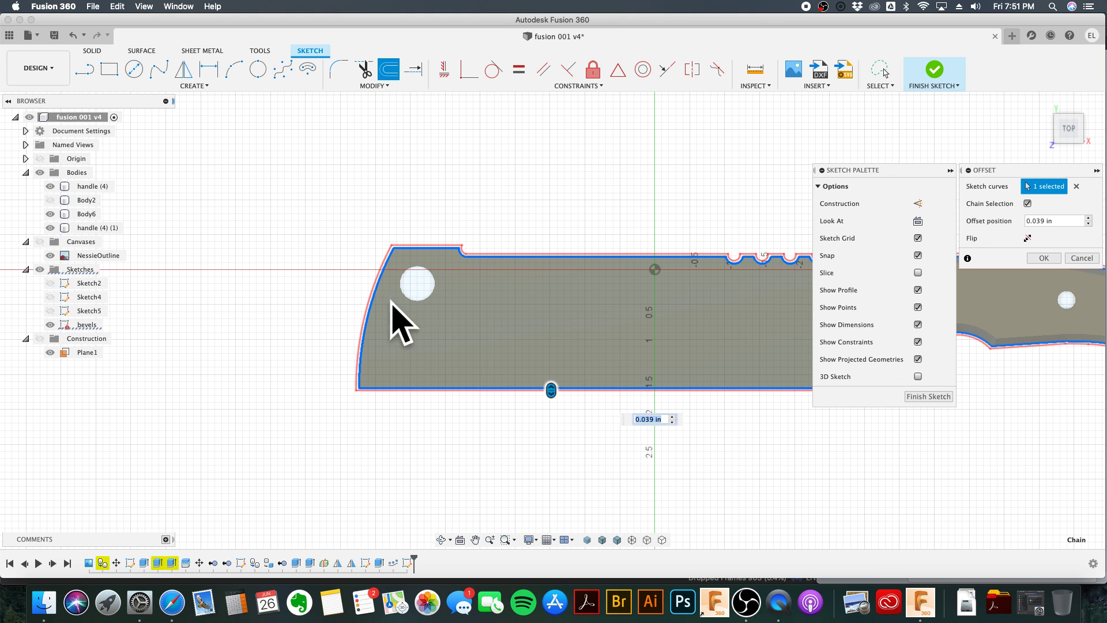
middle_click_drag(576, 292, 511, 296)
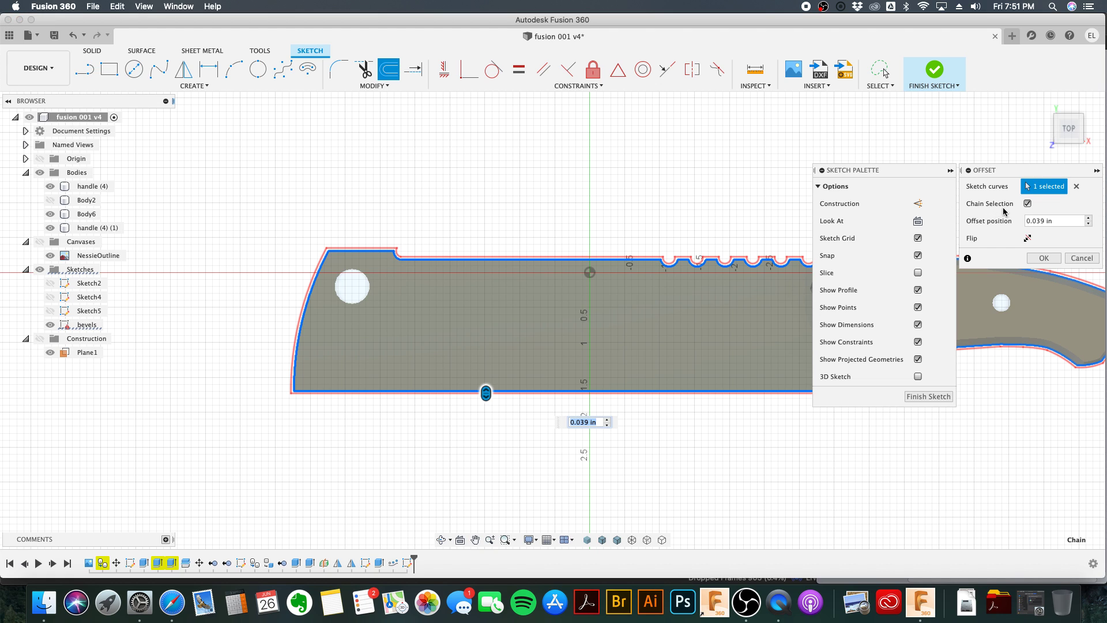
left_click(1027, 204)
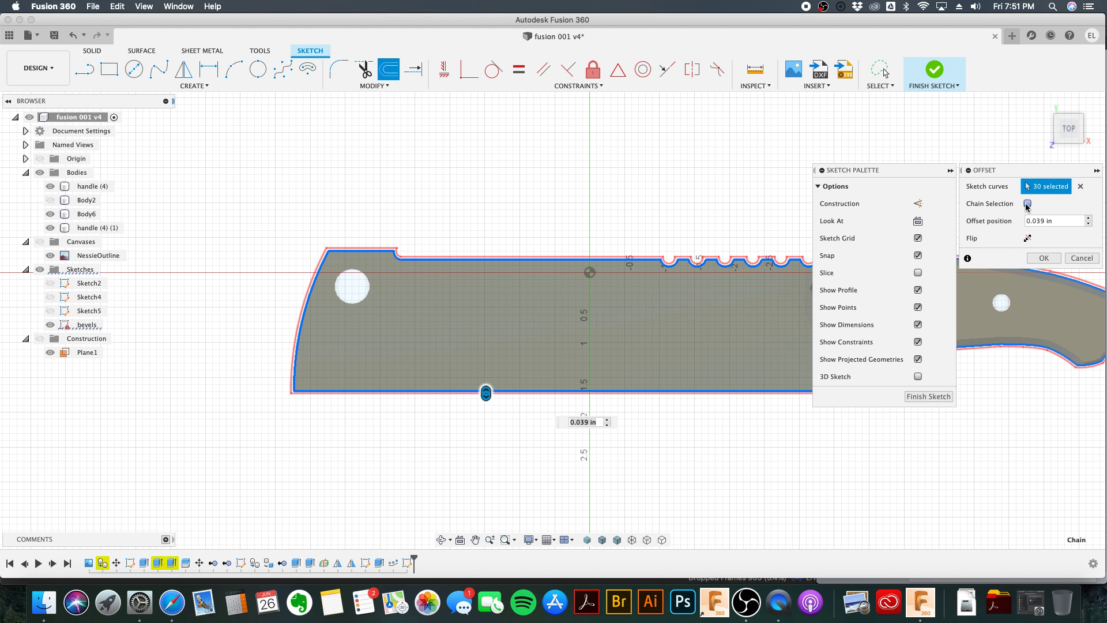
left_click(1081, 186)
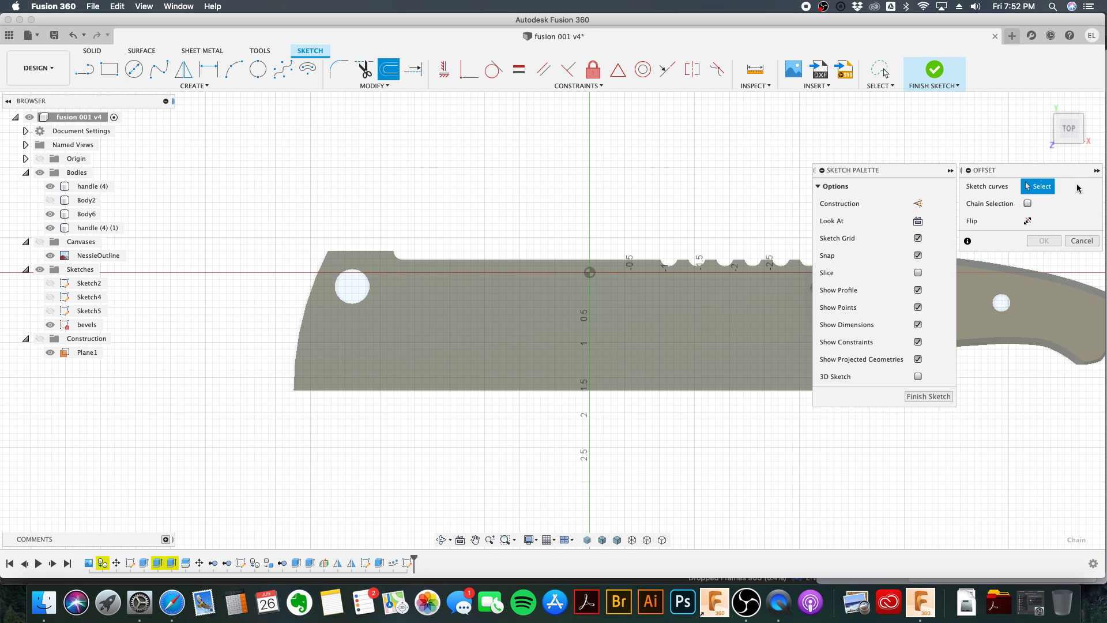
left_click(649, 390)
left_click_drag(649, 389, 650, 326)
type("-")
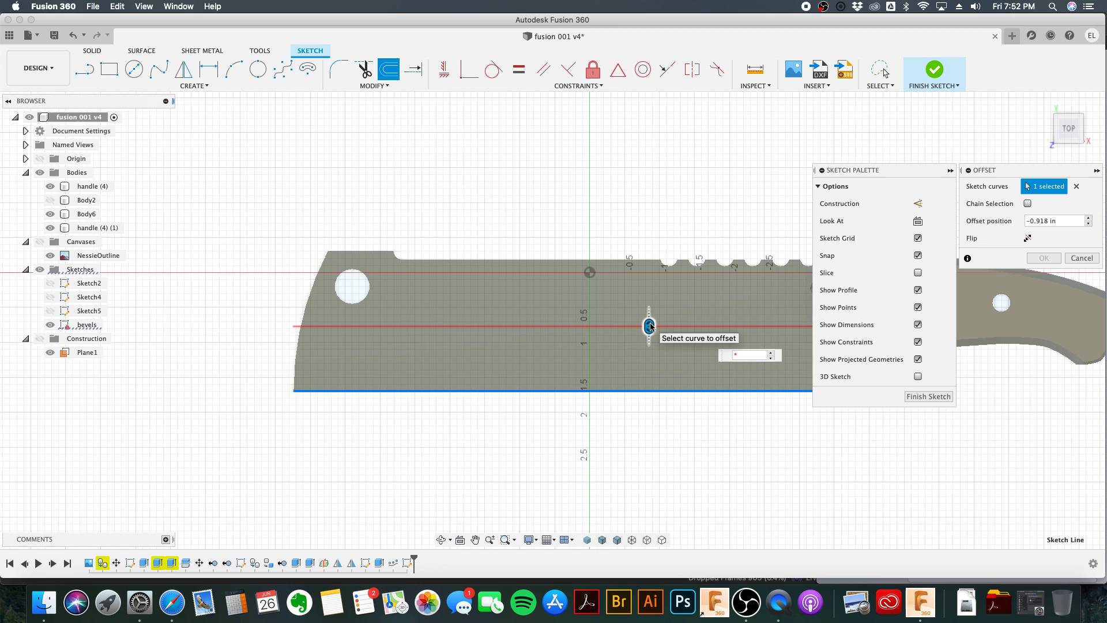
type("1")
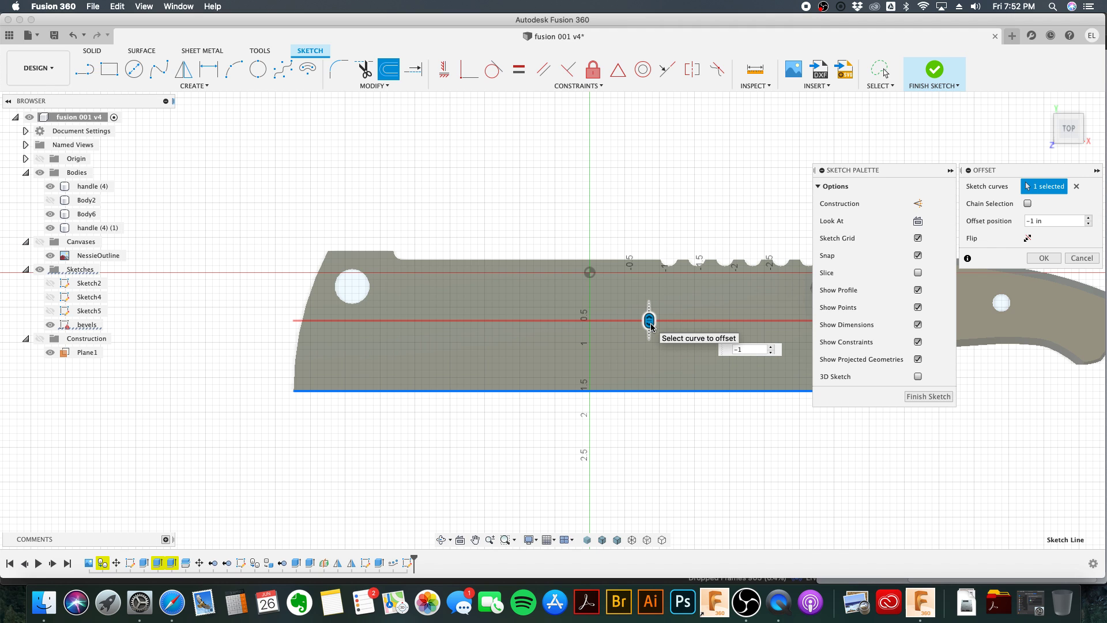
key("Return")
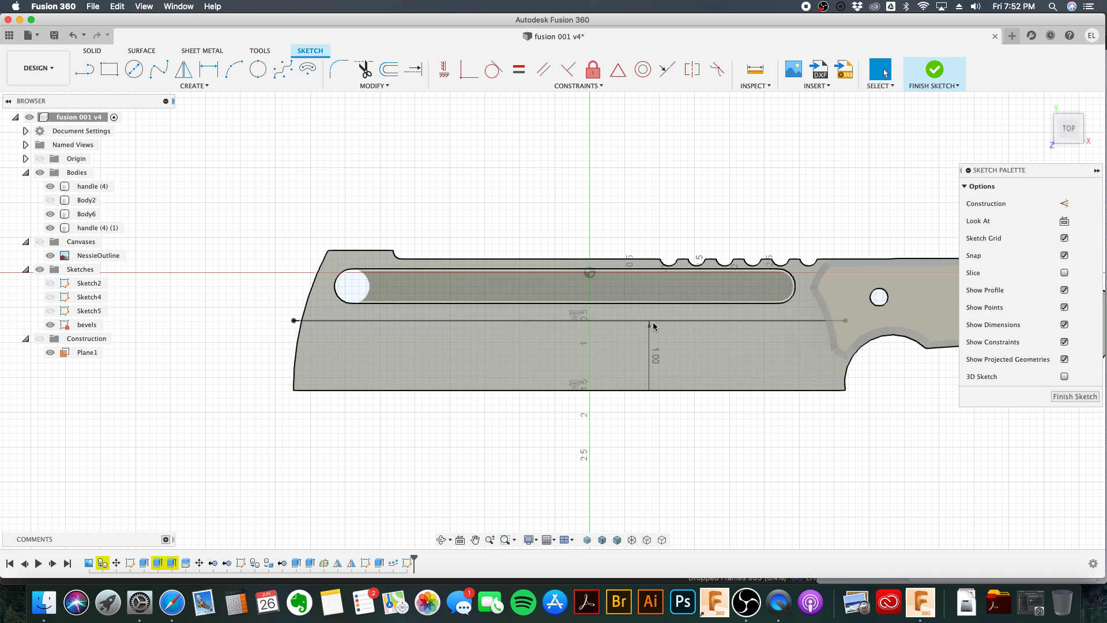
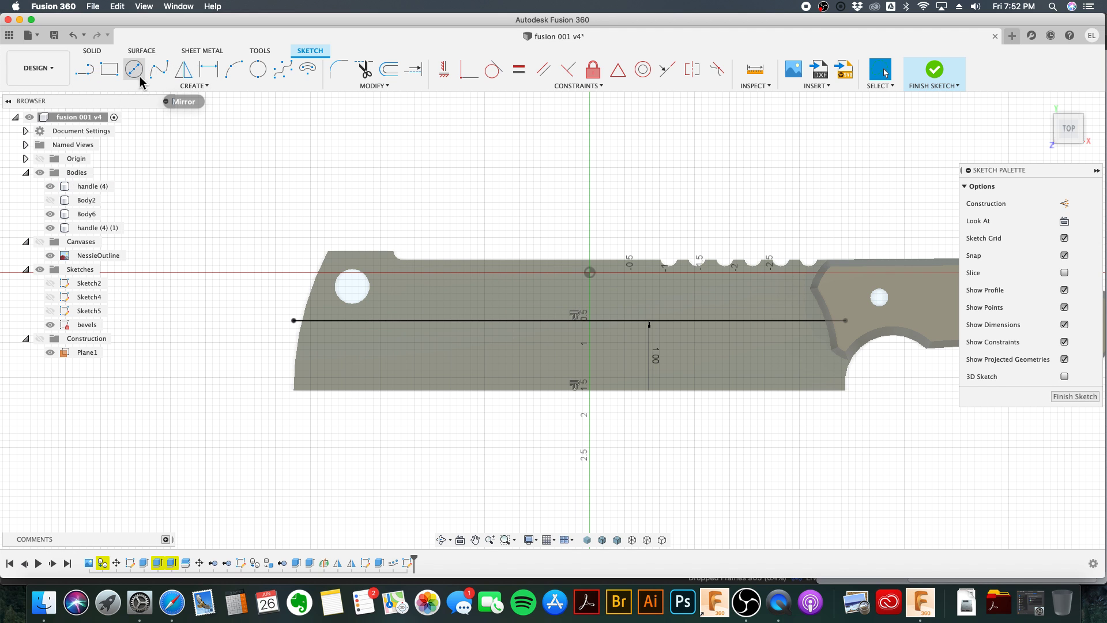
Step: Draw a three-point arc from the horizontal line to the blade's bottom edge and adjust its endpoints
left_click(231, 72)
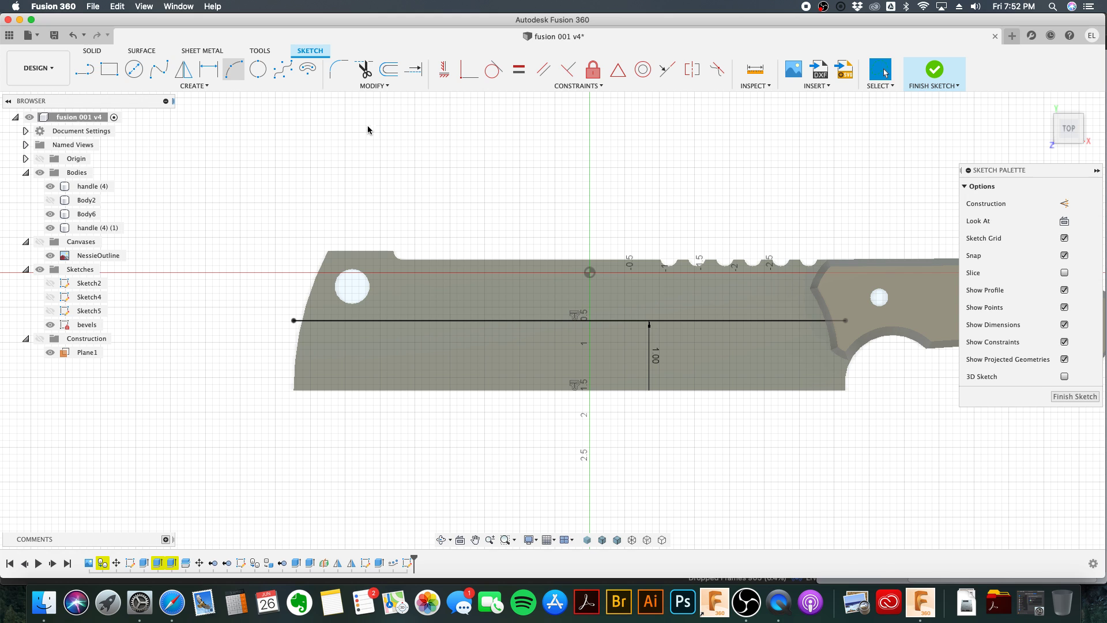
scroll(817, 324, "up", 5)
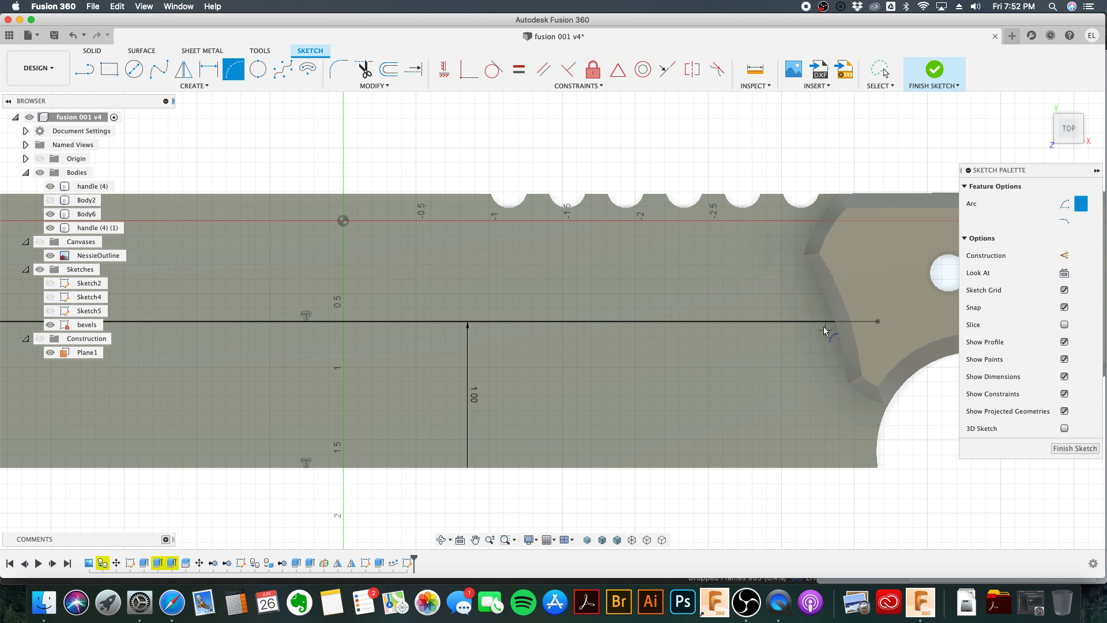
left_click(784, 322)
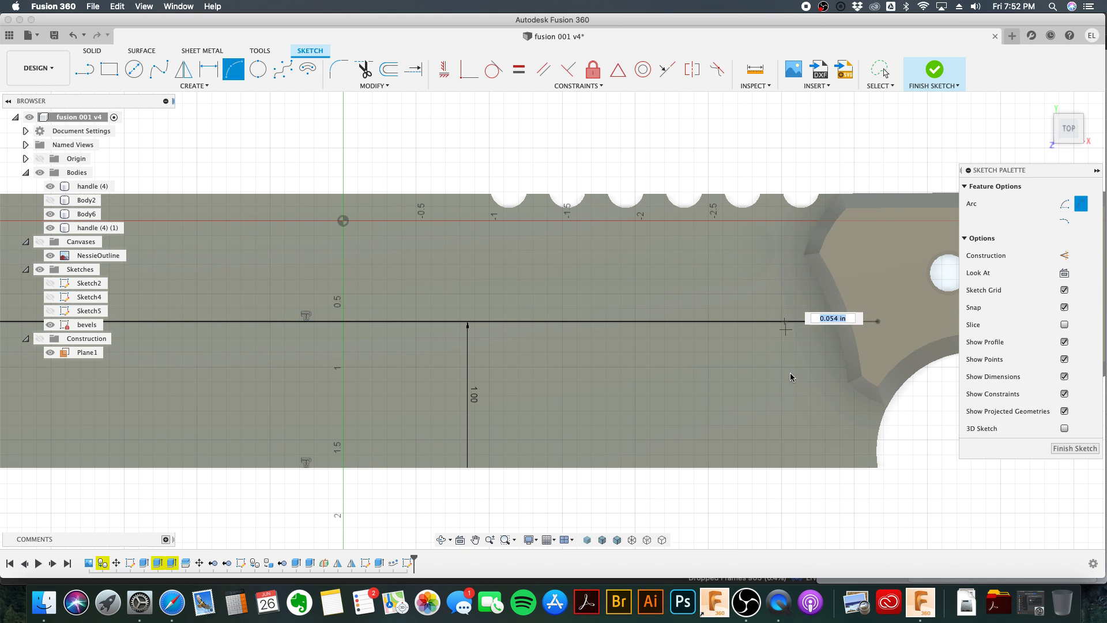
left_click(823, 467)
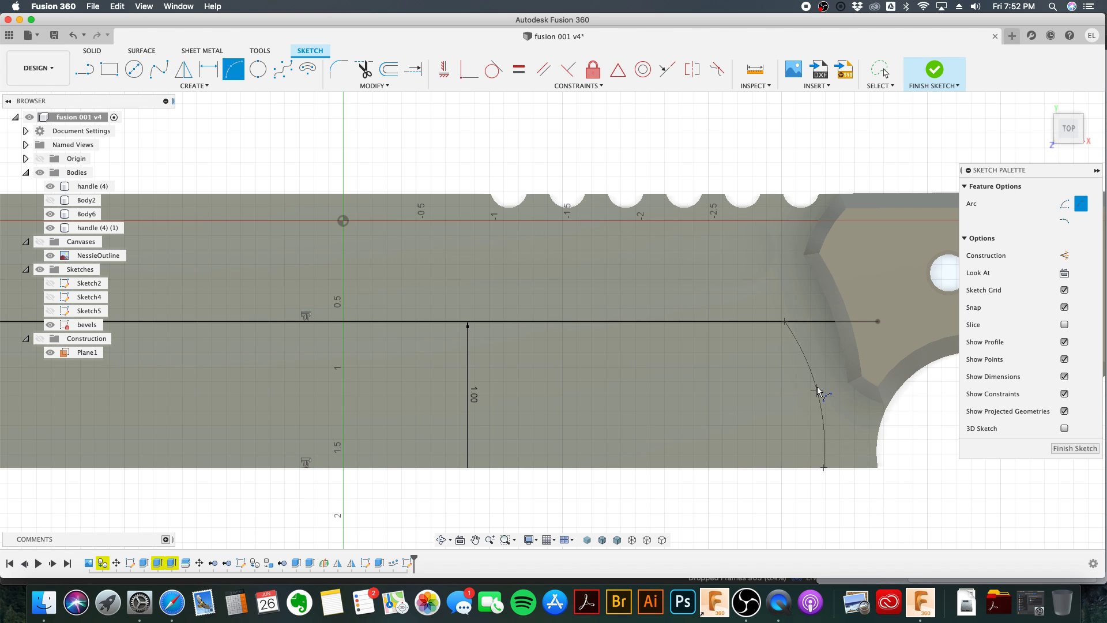
left_click(812, 384)
key("Escape")
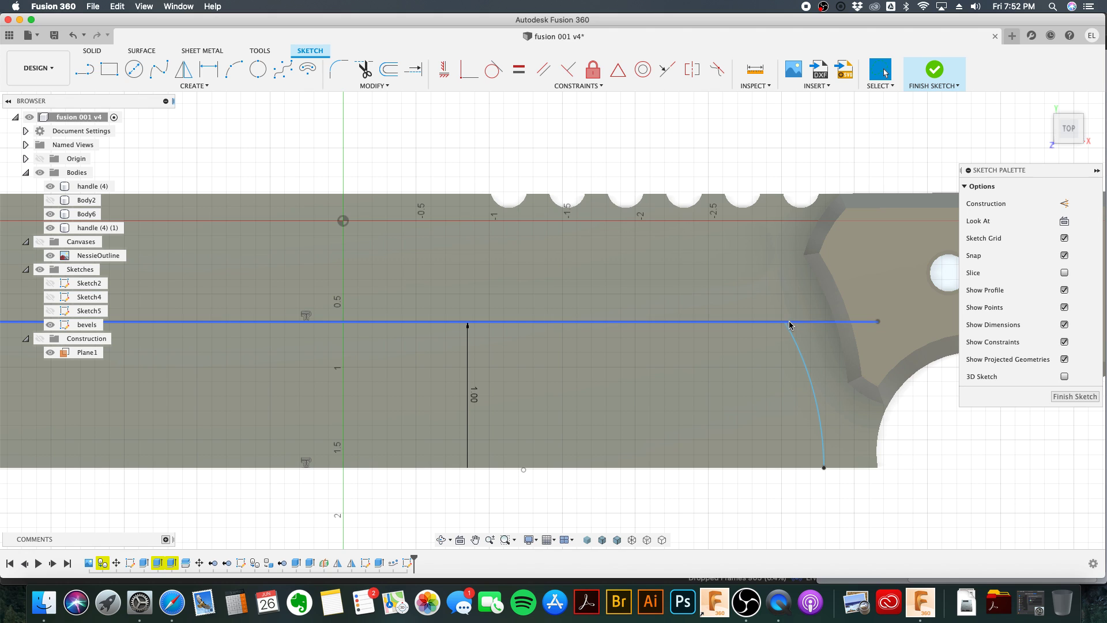
left_click_drag(794, 324, 804, 323)
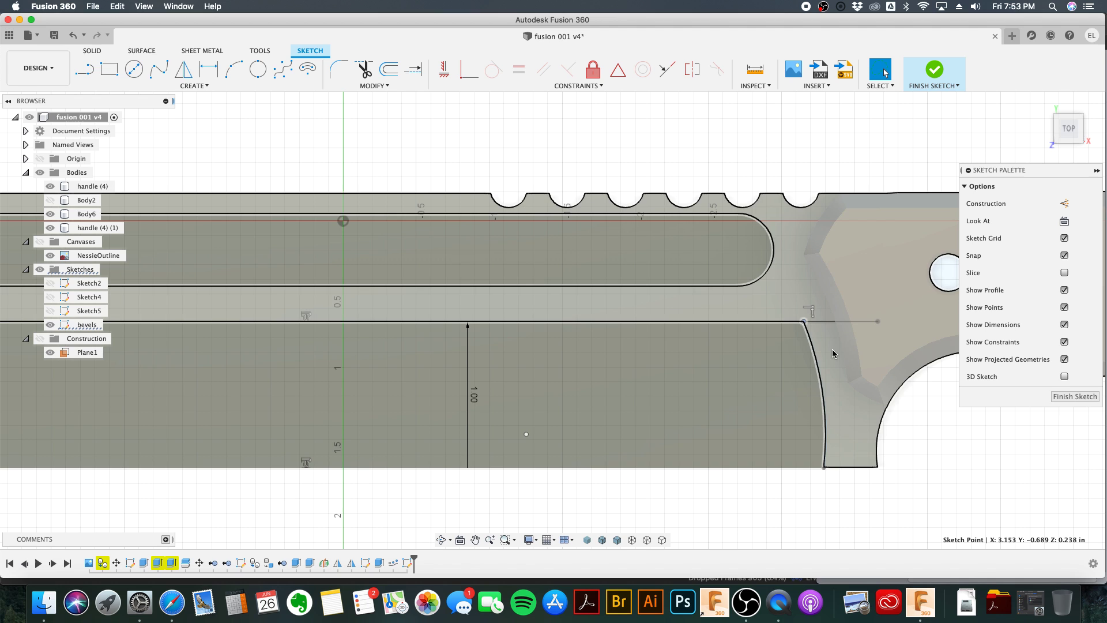
scroll(814, 403, "up", 5)
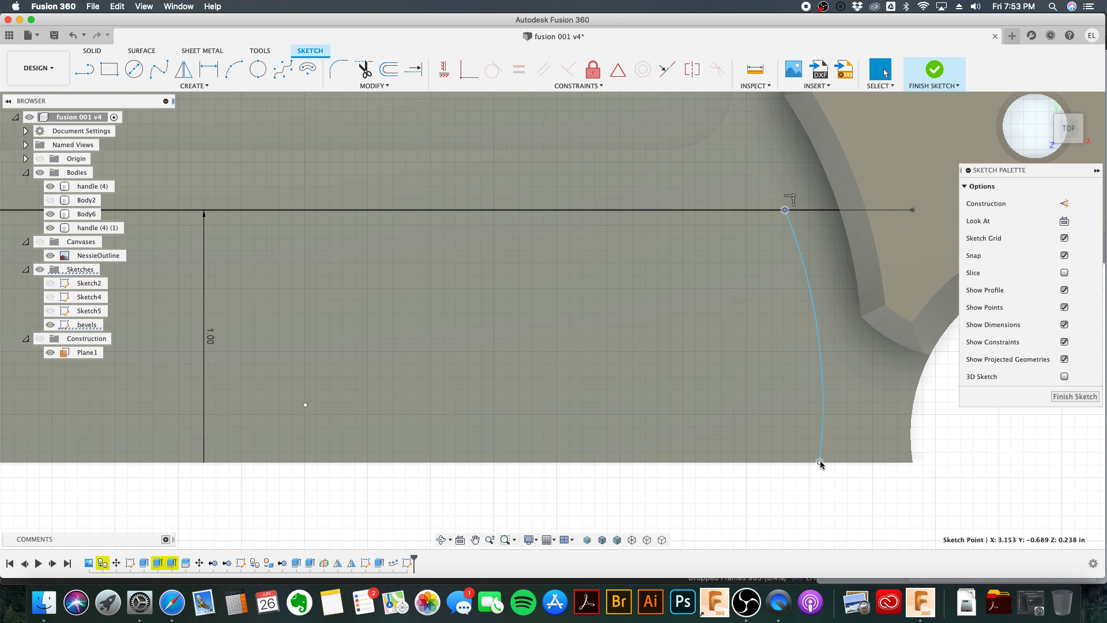
left_click_drag(822, 461, 824, 462)
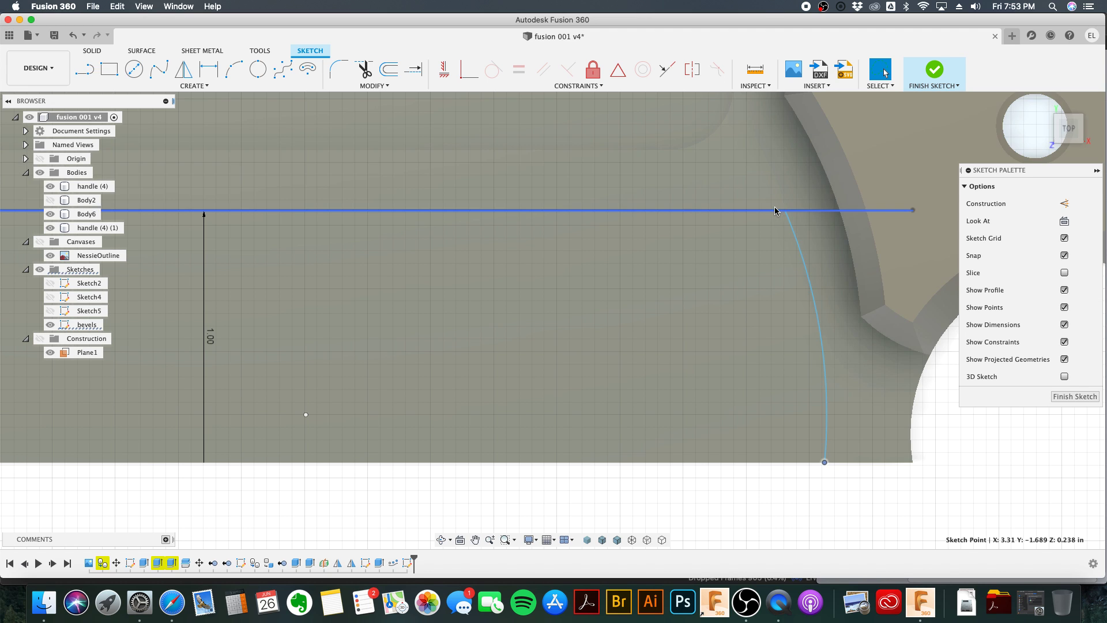
left_click_drag(781, 211, 763, 214)
key("Escape")
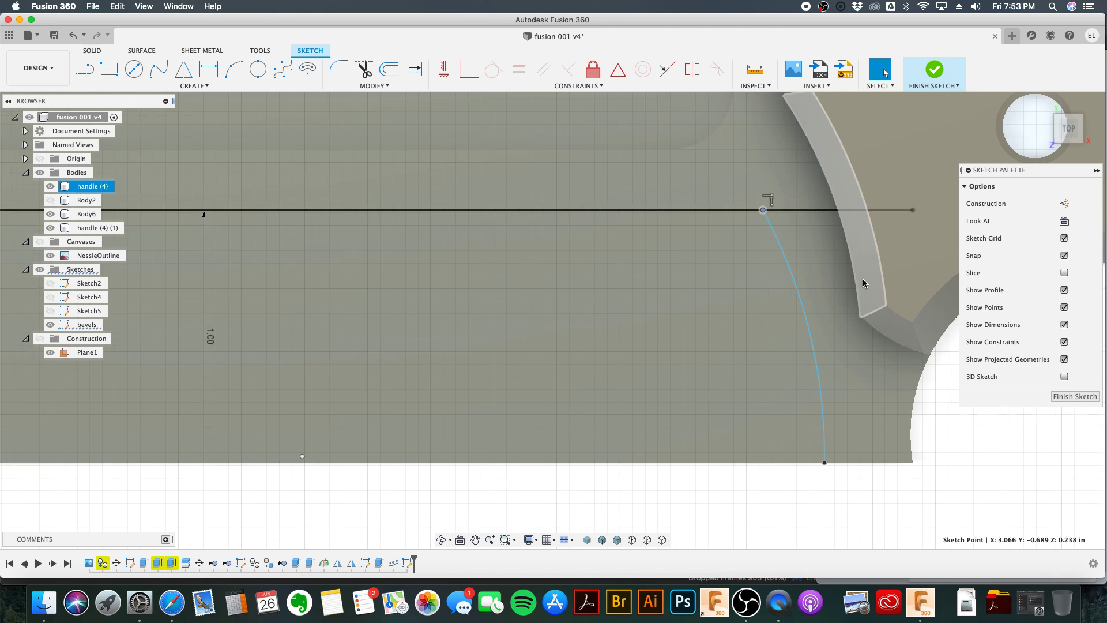
scroll(859, 268, "down", 5)
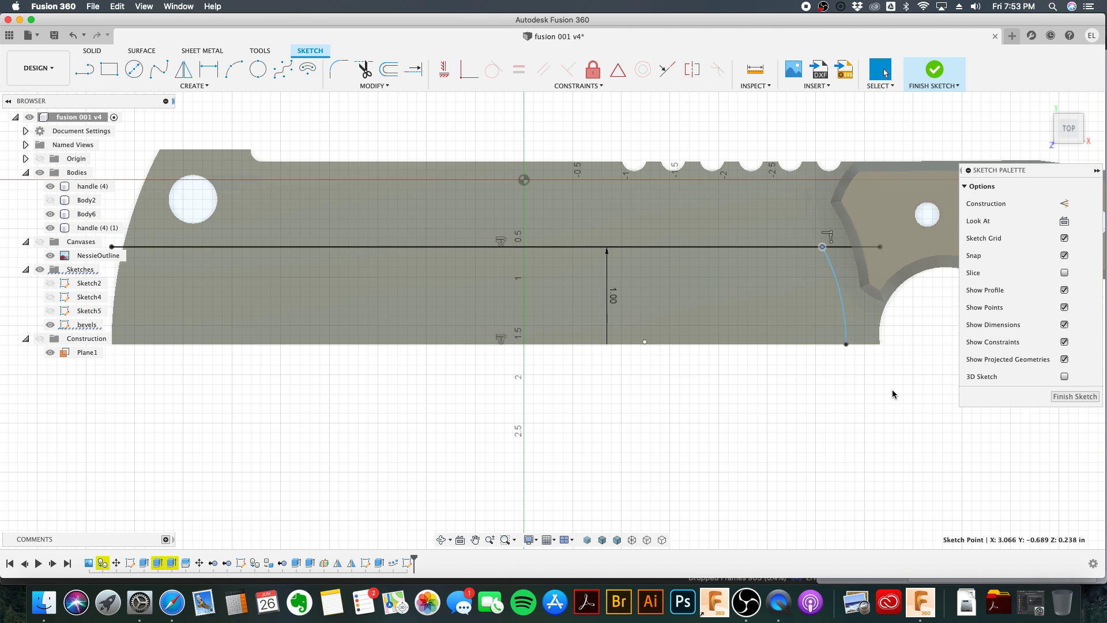
scroll(833, 324, "up", 6)
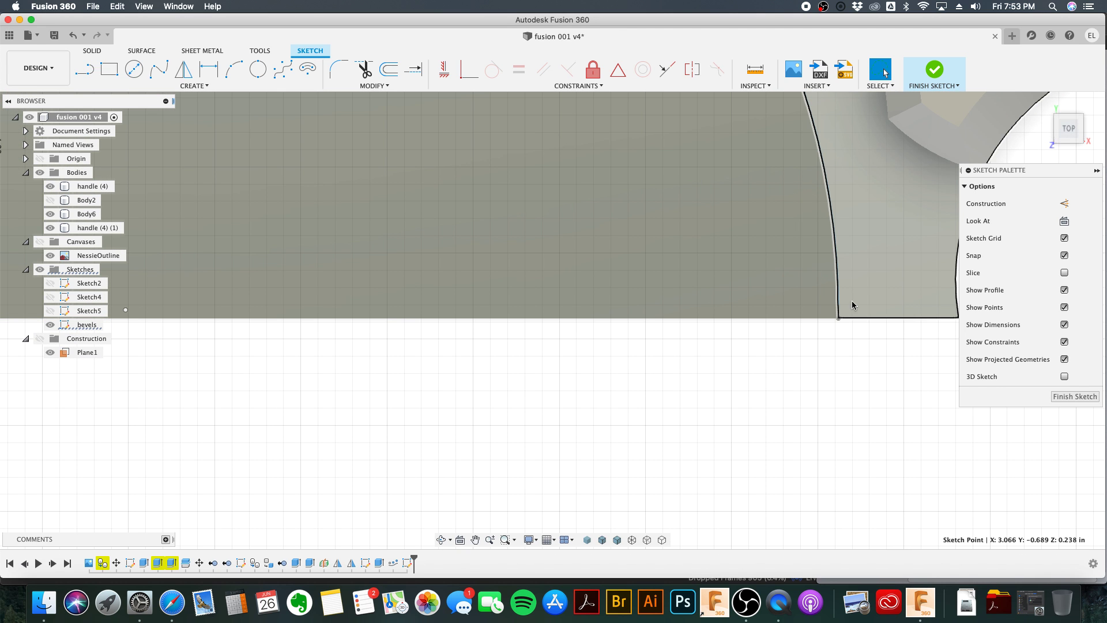
scroll(836, 274, "down", 3)
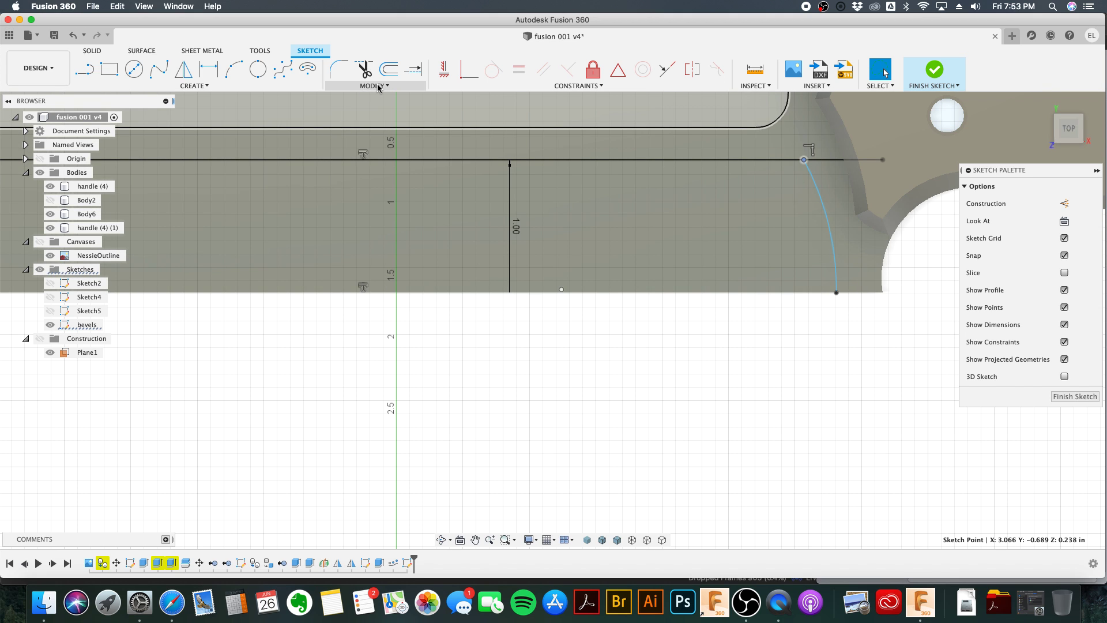
Step: Close the profile with lines along the blade's bottom edge (7.60 in) and left end
left_click(414, 72)
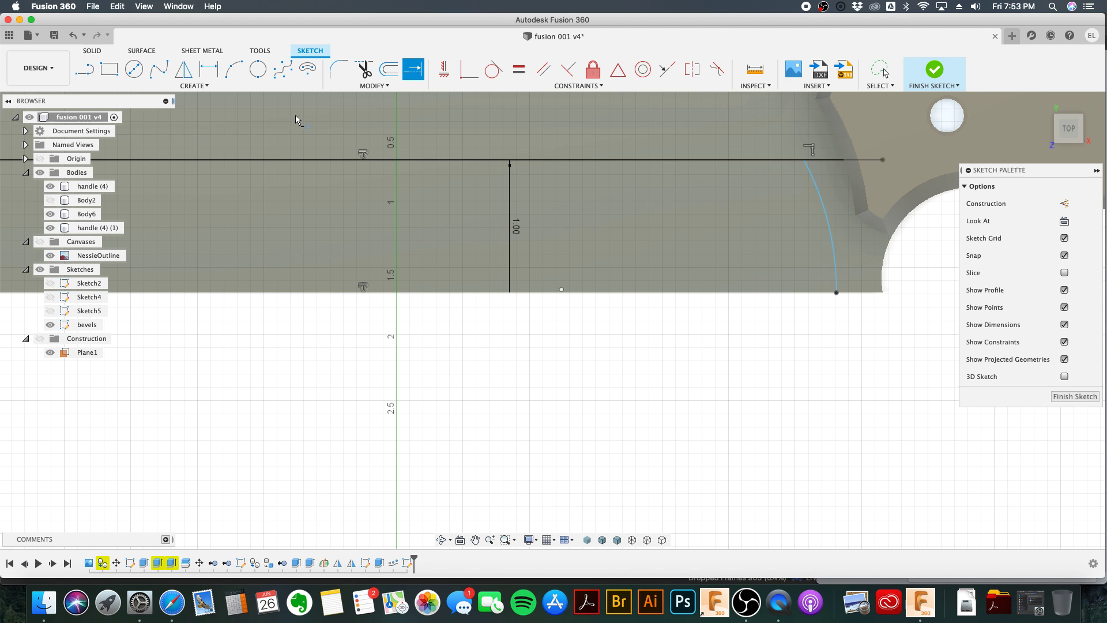
left_click(84, 69)
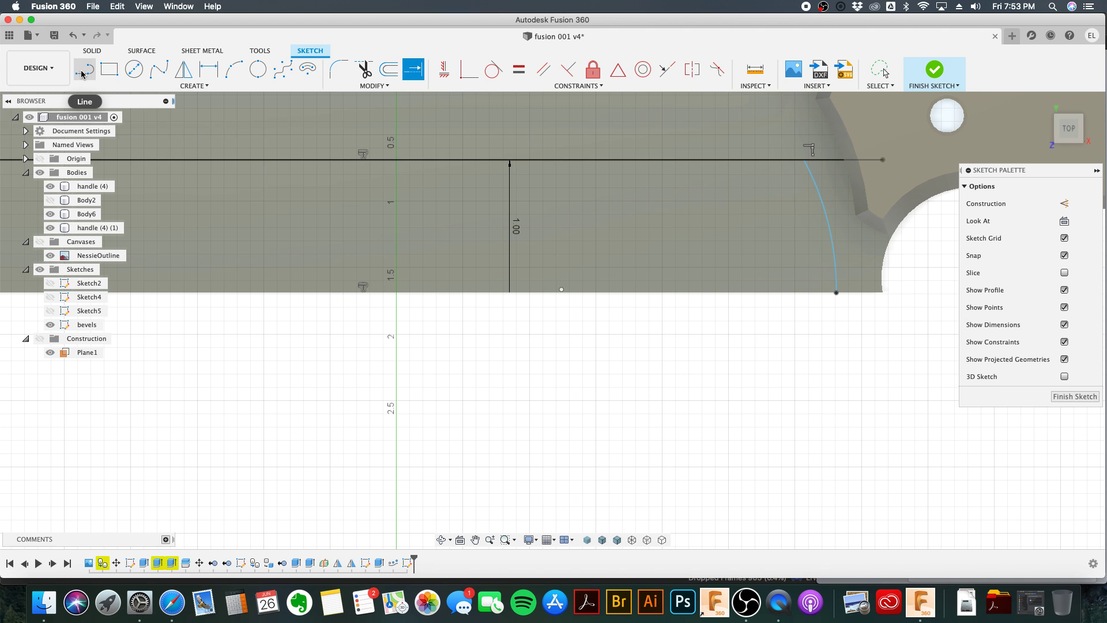
left_click(836, 292)
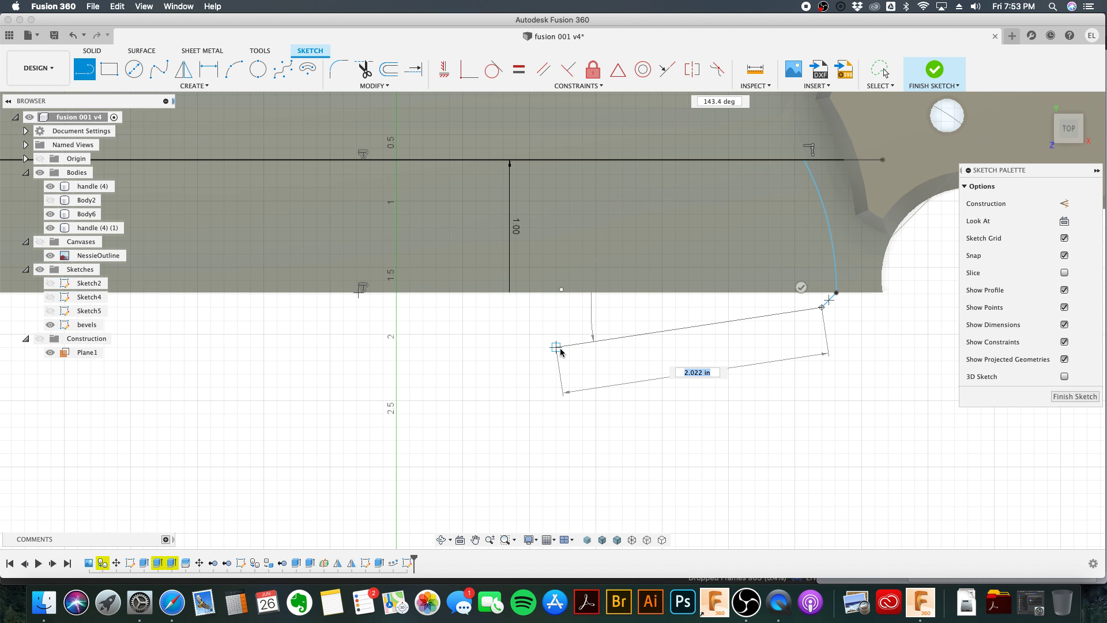
scroll(548, 360, "down", 3)
scroll(403, 354, "down", 1)
middle_click_drag(403, 354, 624, 375)
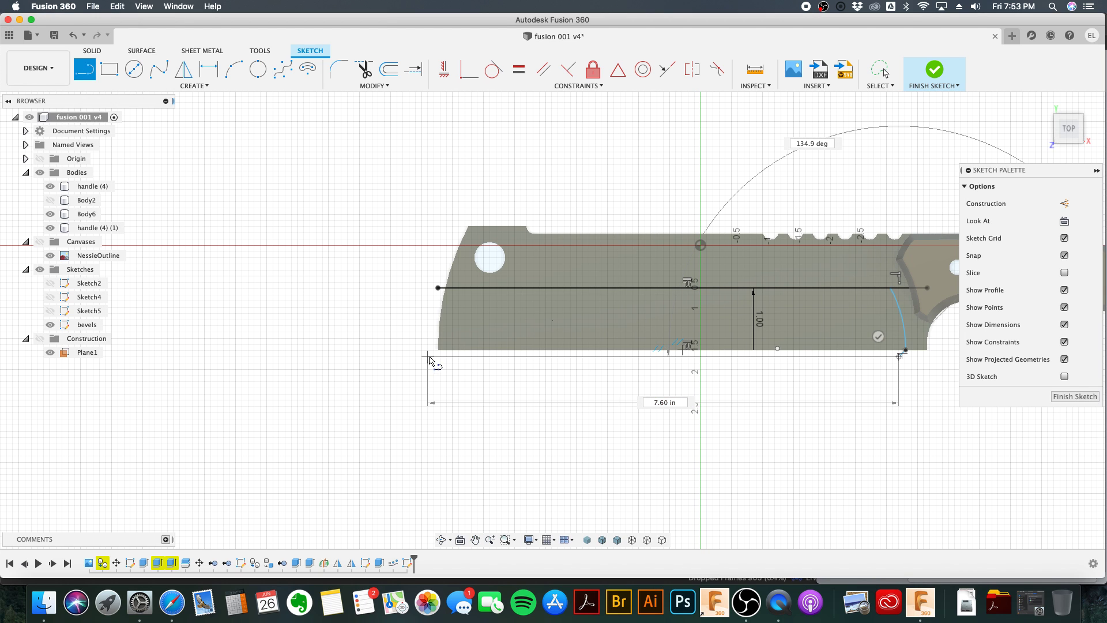
left_click(428, 356)
left_click(437, 289)
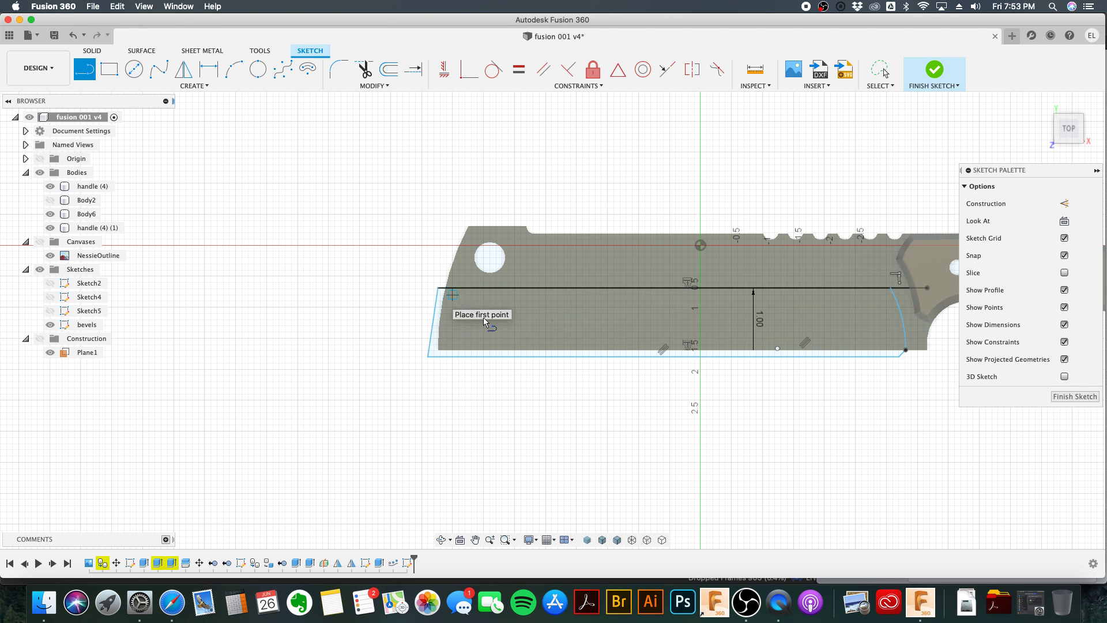
key("Escape")
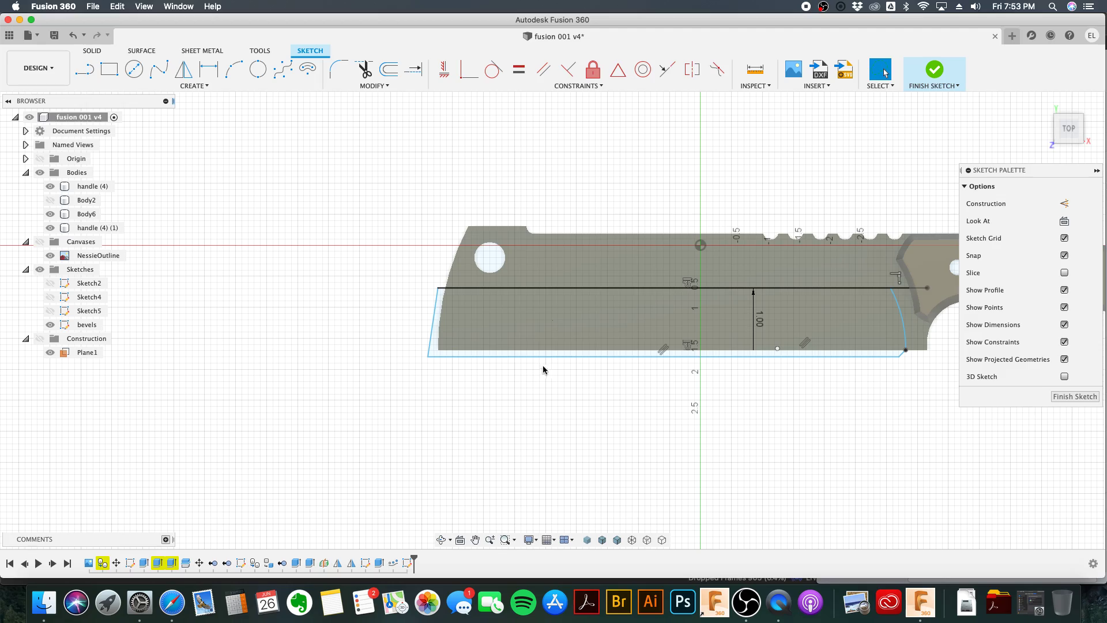
middle_click_drag(550, 360, 606, 318, "shift")
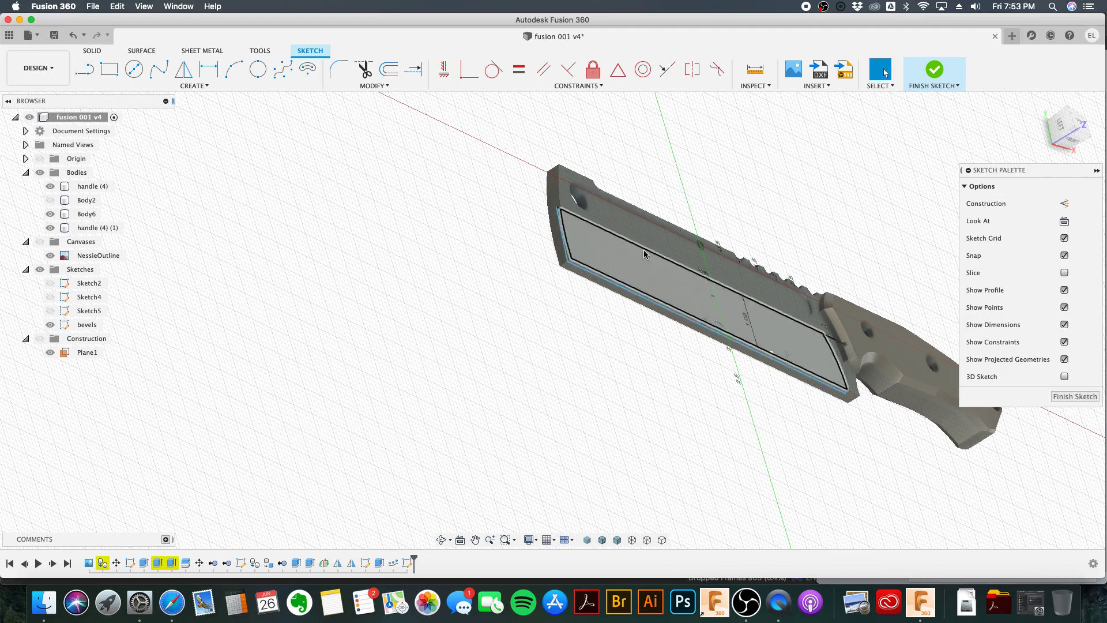
Step: Press-pull the bevel profile as a 0.09 in cut into the blade face
scroll(649, 282, "up", 3)
left_click(693, 275)
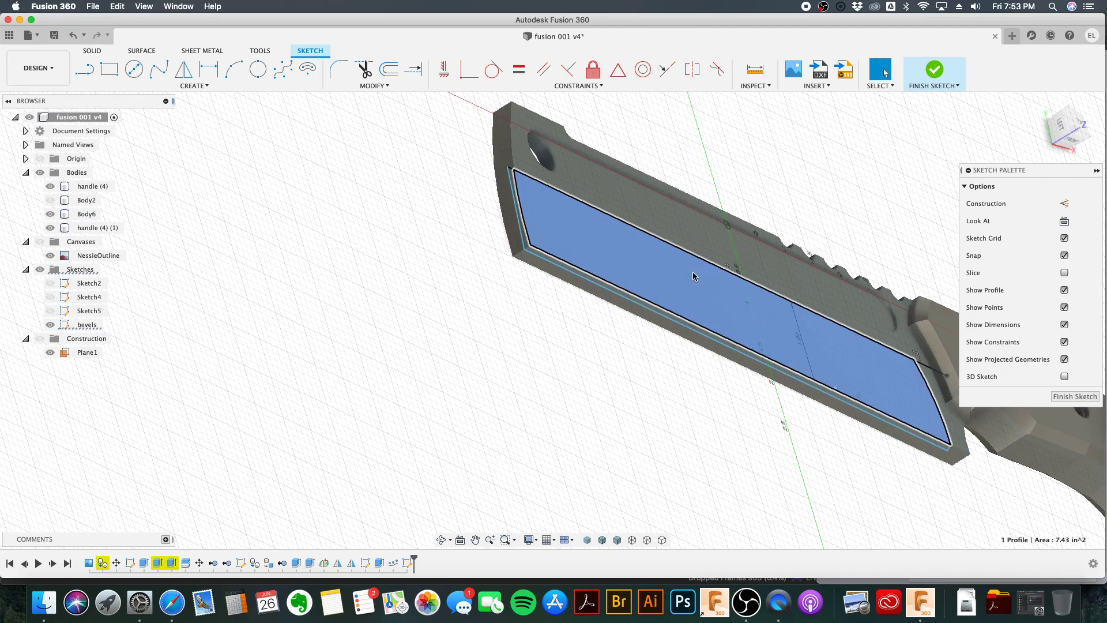
right_click(693, 275)
left_click(733, 258)
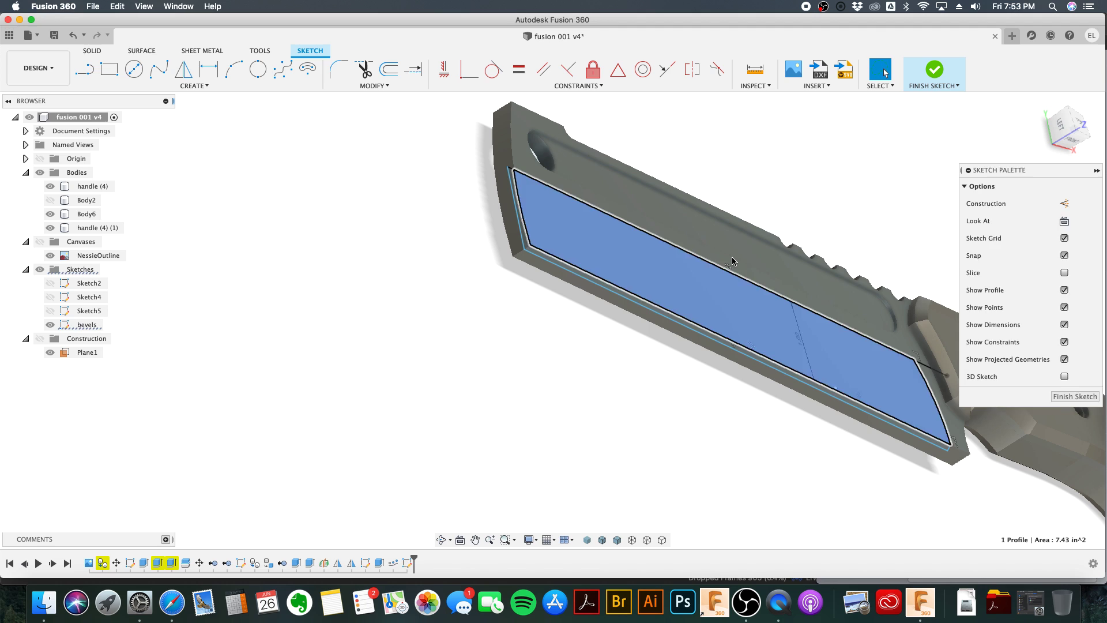
type("-.09")
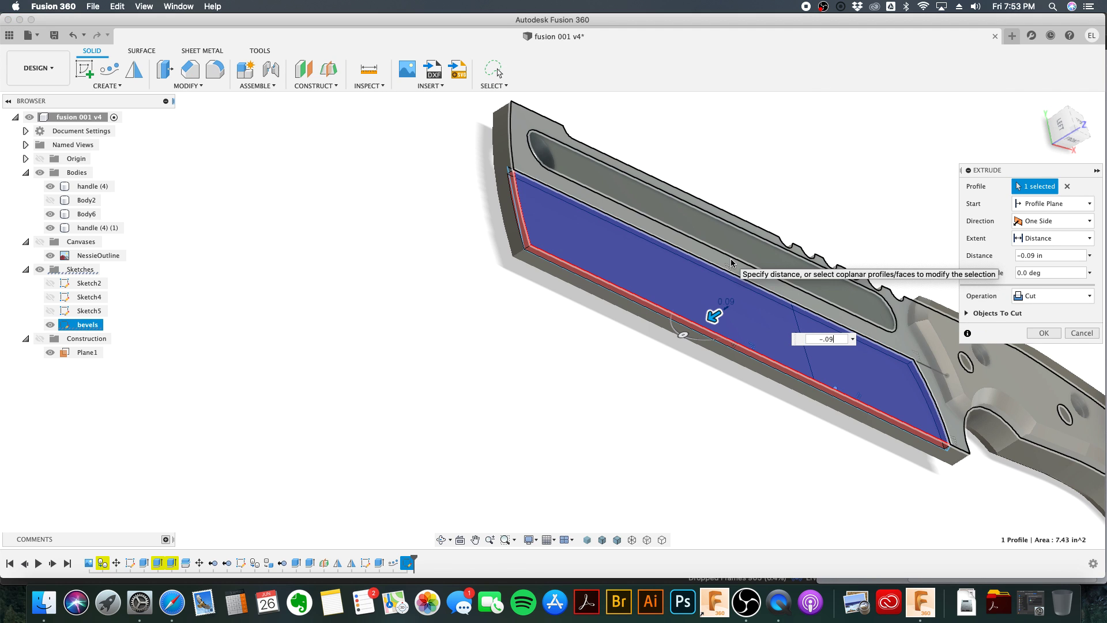
key("Return")
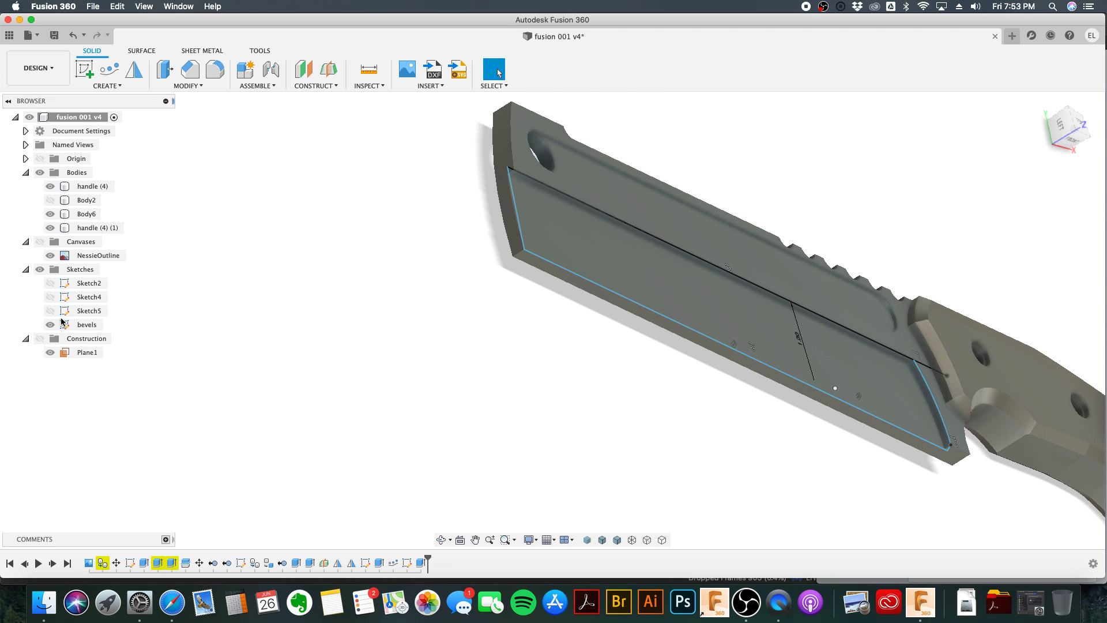
Step: Hide the bevels sketch and view the knife from the front
left_click(50, 324)
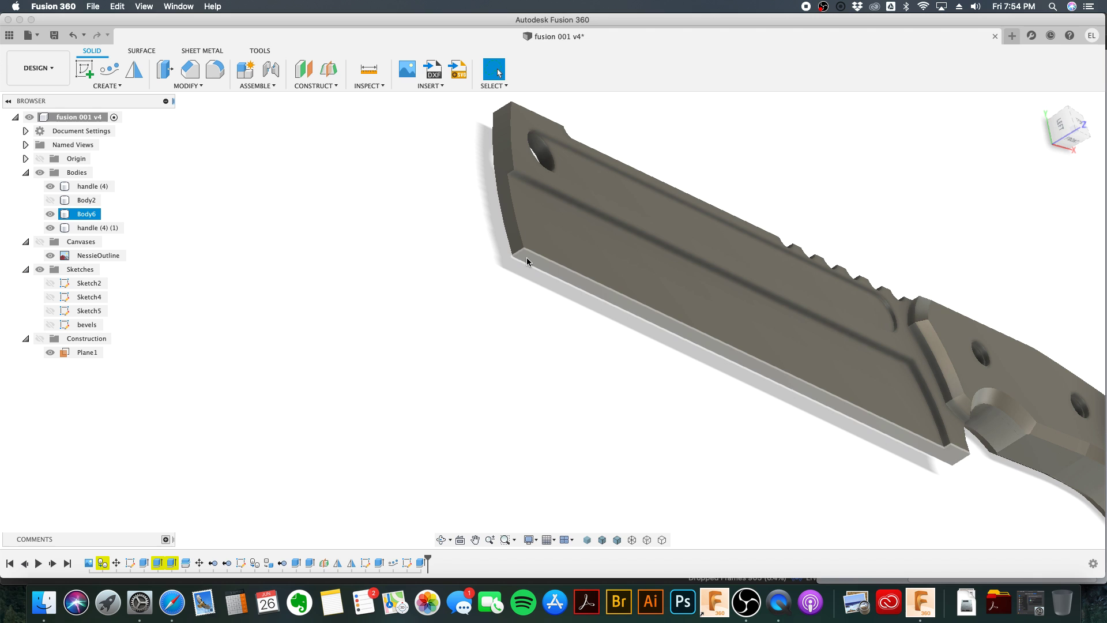
scroll(639, 311, "down", 3)
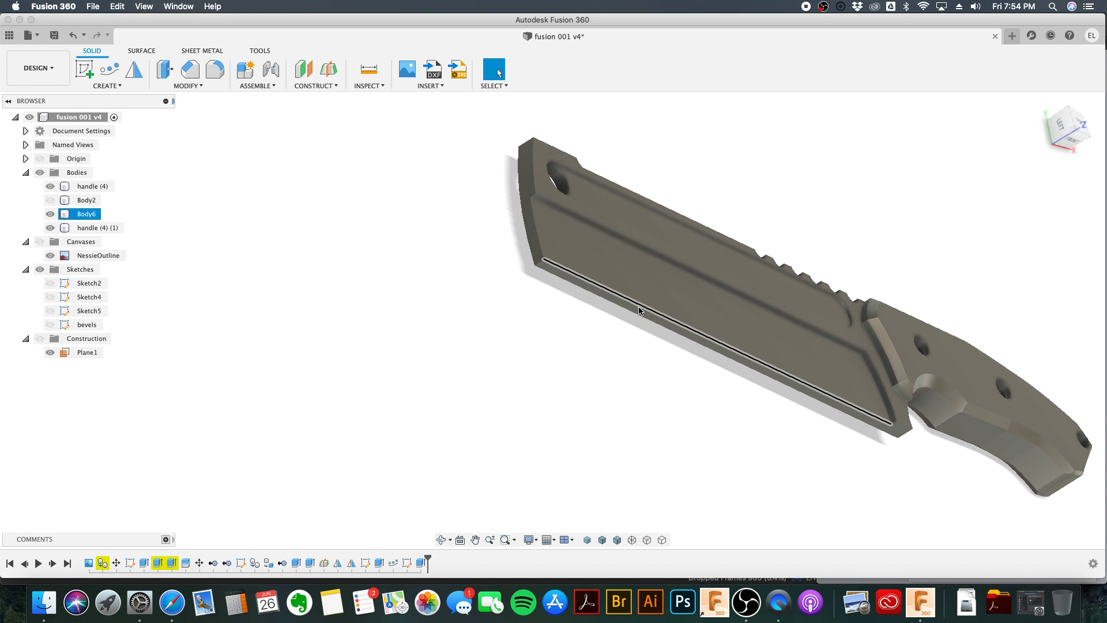
middle_click_drag(744, 214, 700, 223, "shift")
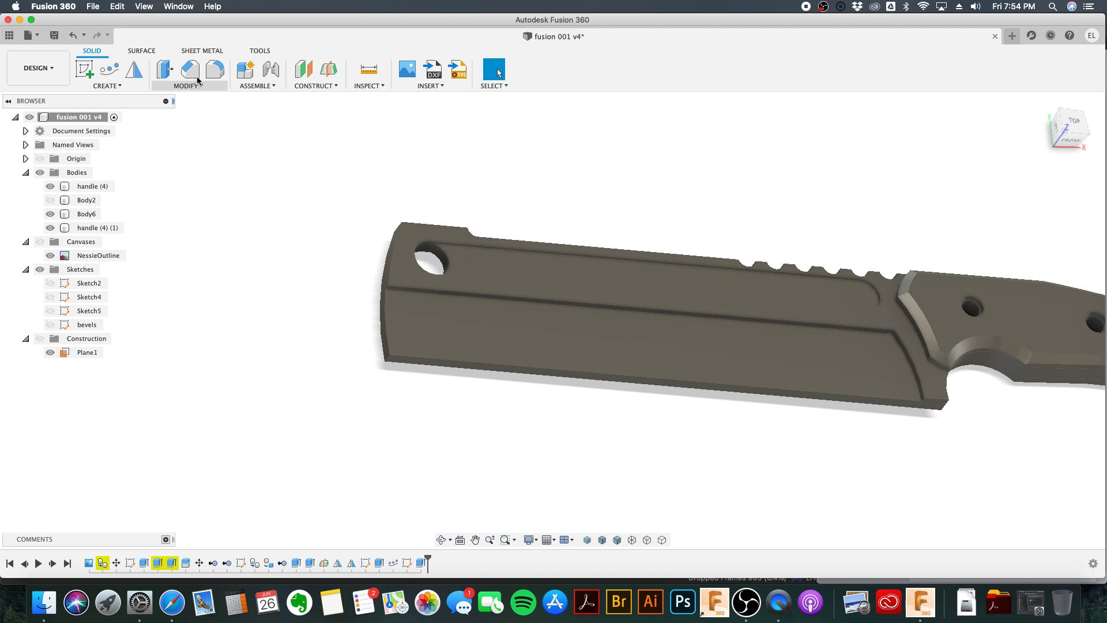
left_click(214, 72)
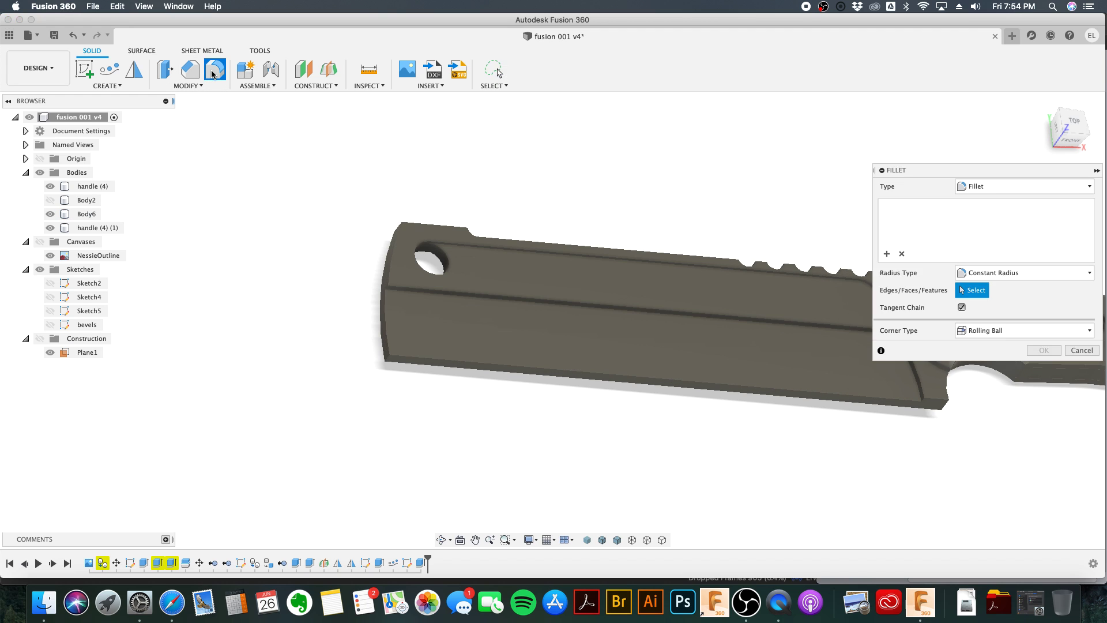
scroll(615, 332, "up", 3)
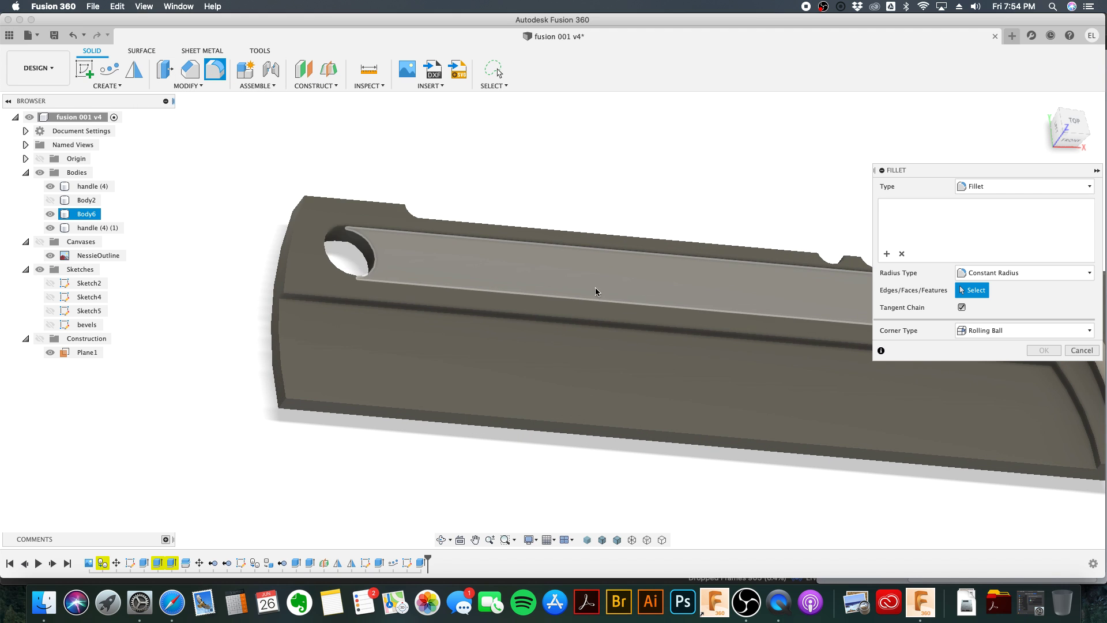
left_click(616, 332)
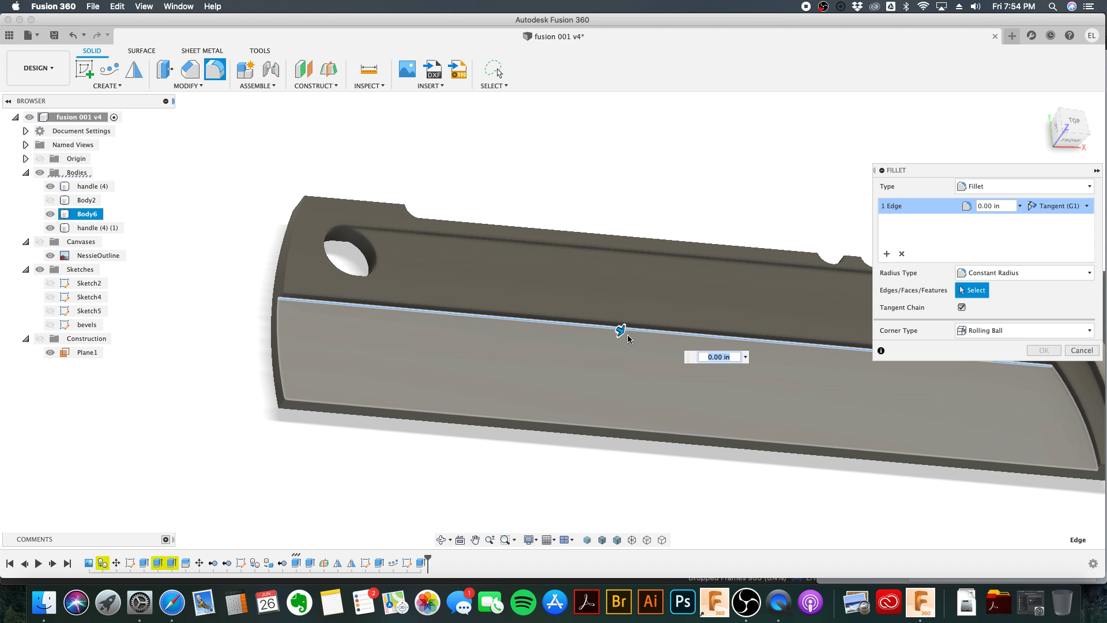
left_click_drag(623, 337, 710, 450)
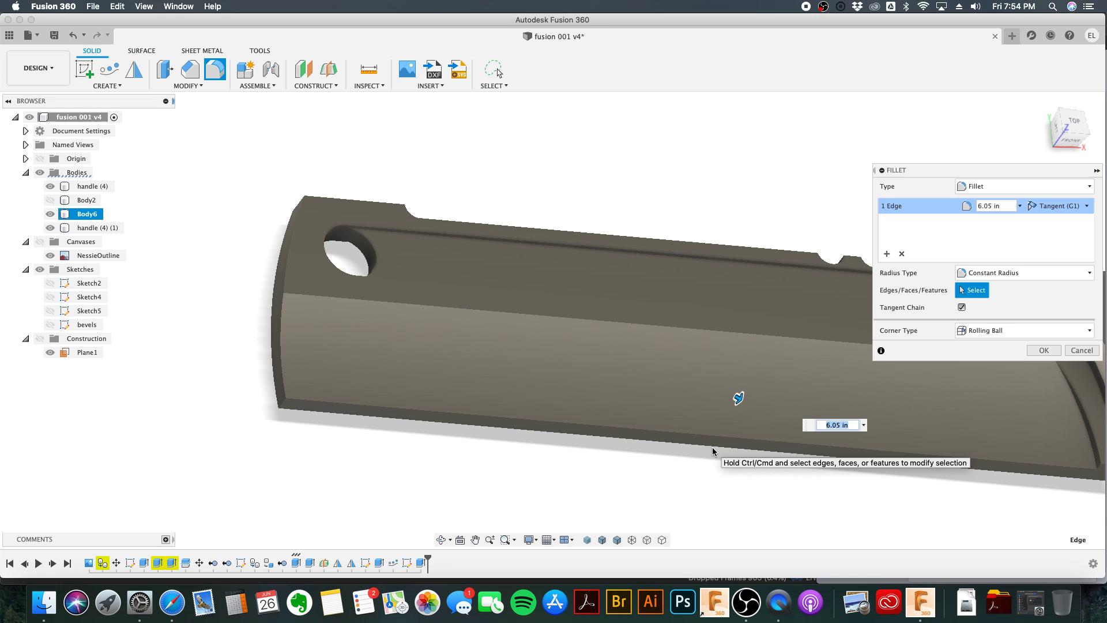
type("12")
key("Return")
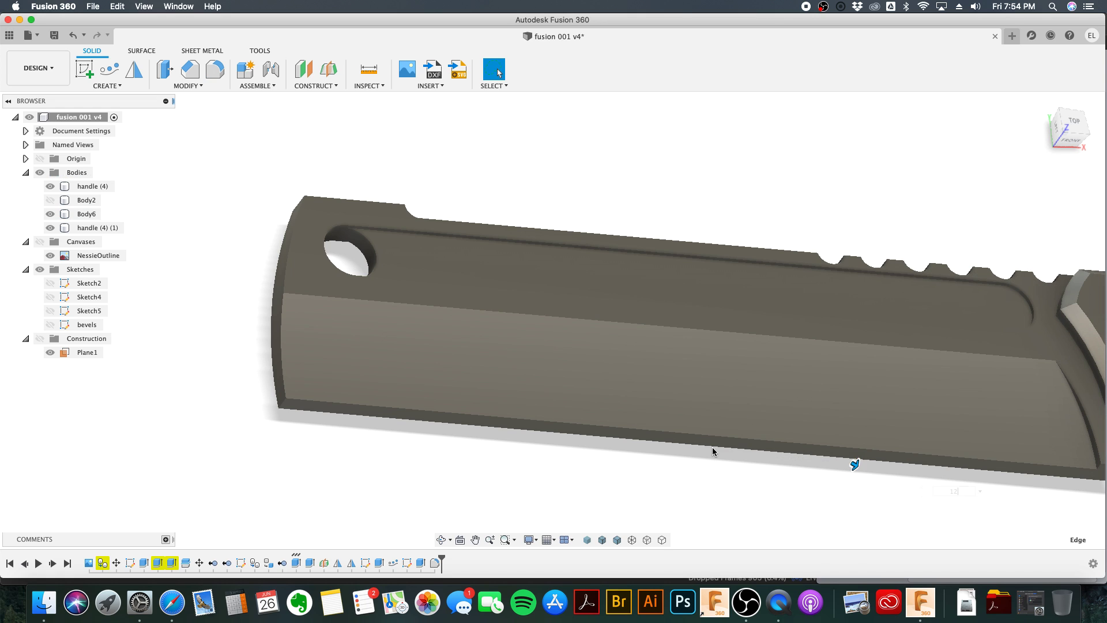
scroll(711, 447, "down", 2)
middle_click_drag(751, 400, 558, 353)
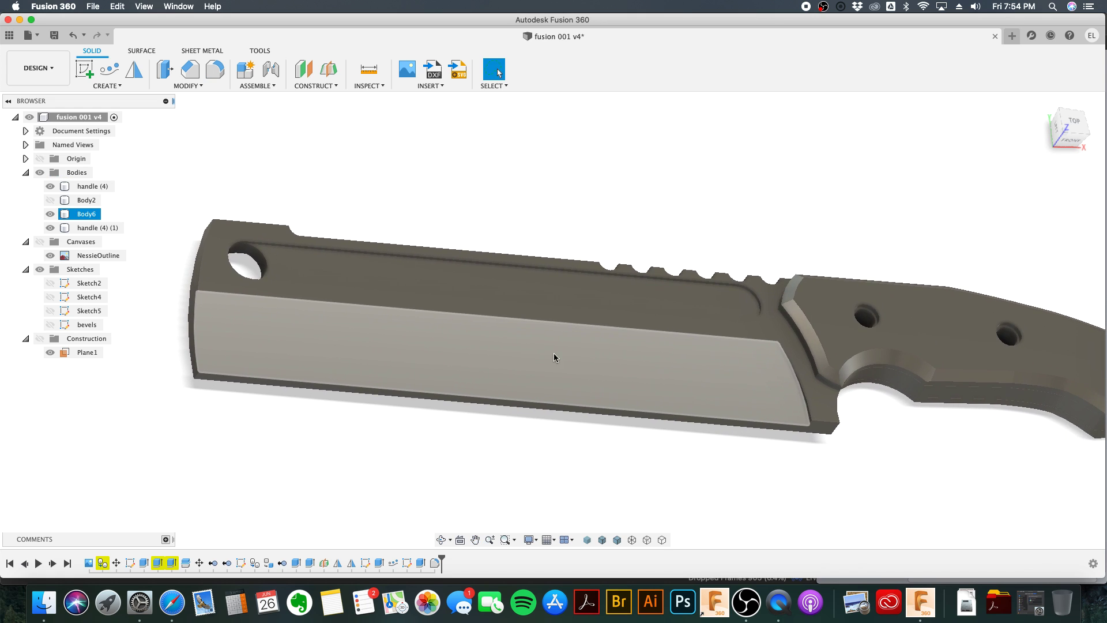
left_click(288, 205)
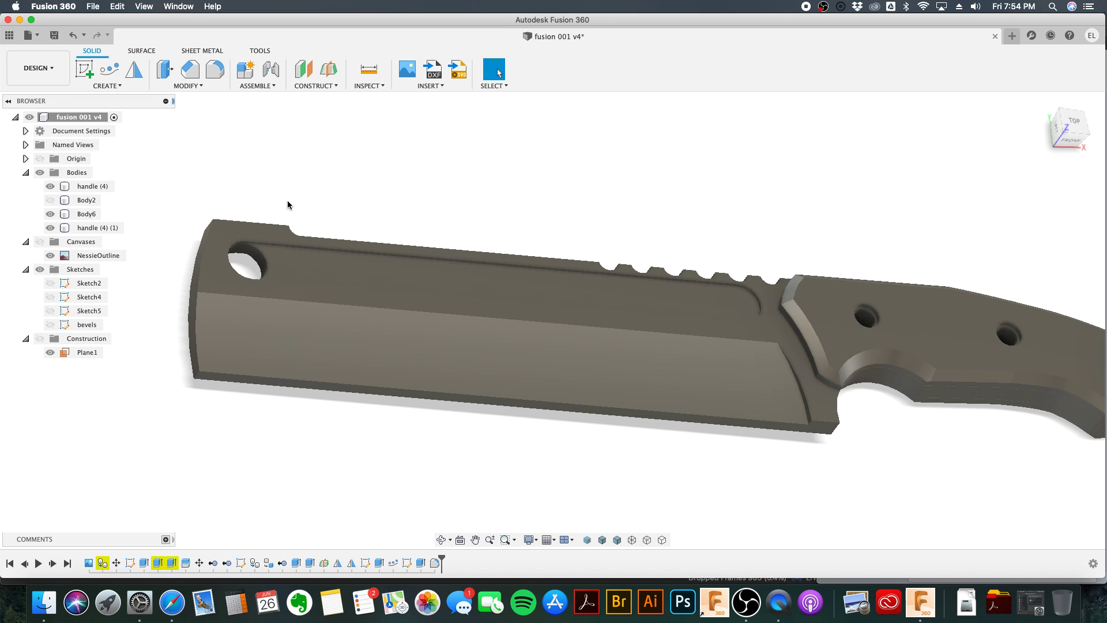
Step: Start a fillet on the curved bevel edge near the blade's heel
left_click(214, 69)
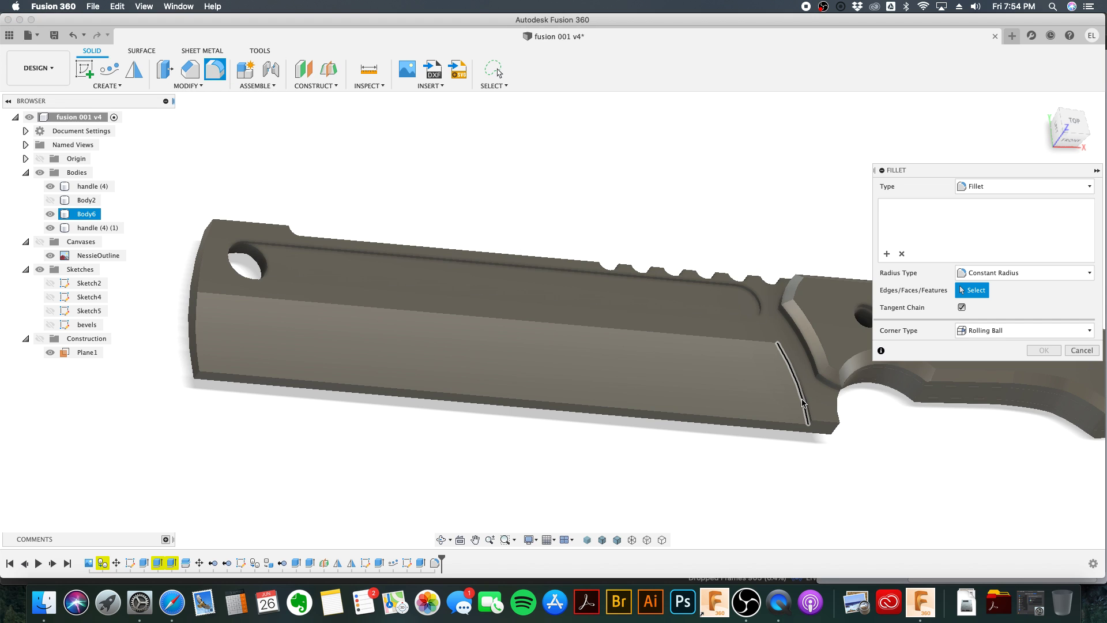
left_click(799, 398)
left_click_drag(790, 396, 699, 373)
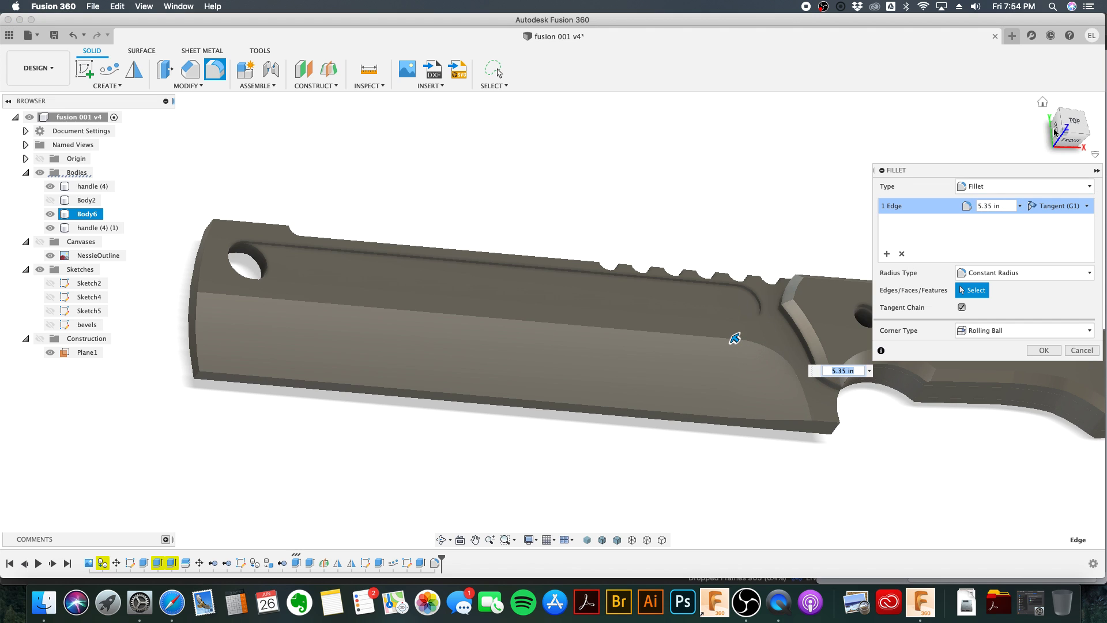
left_click(1073, 122)
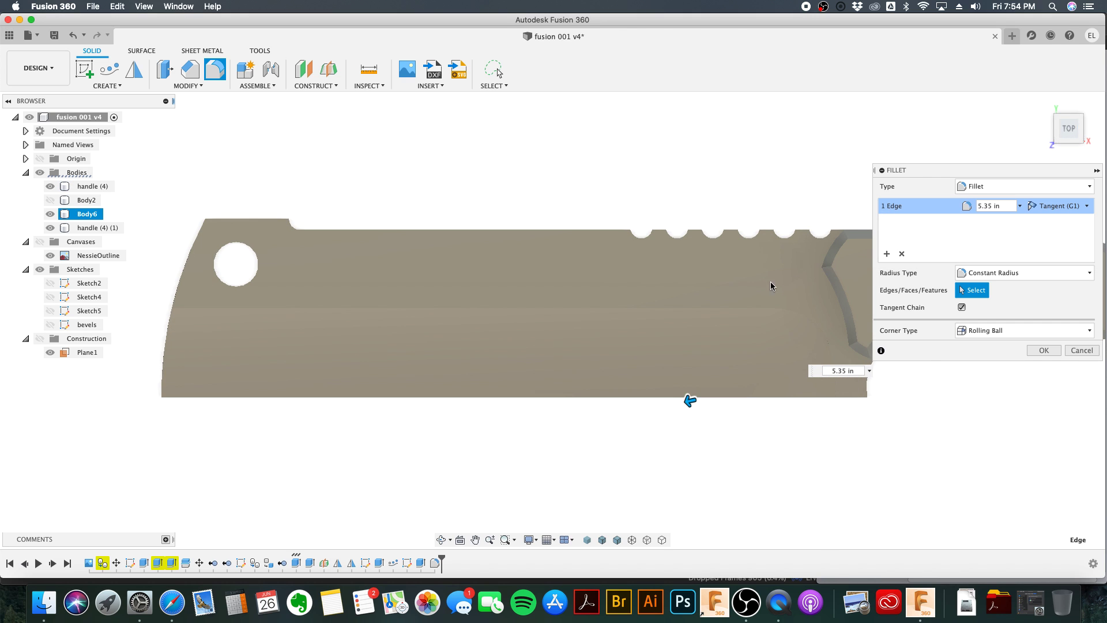
middle_click_drag(740, 285, 606, 316)
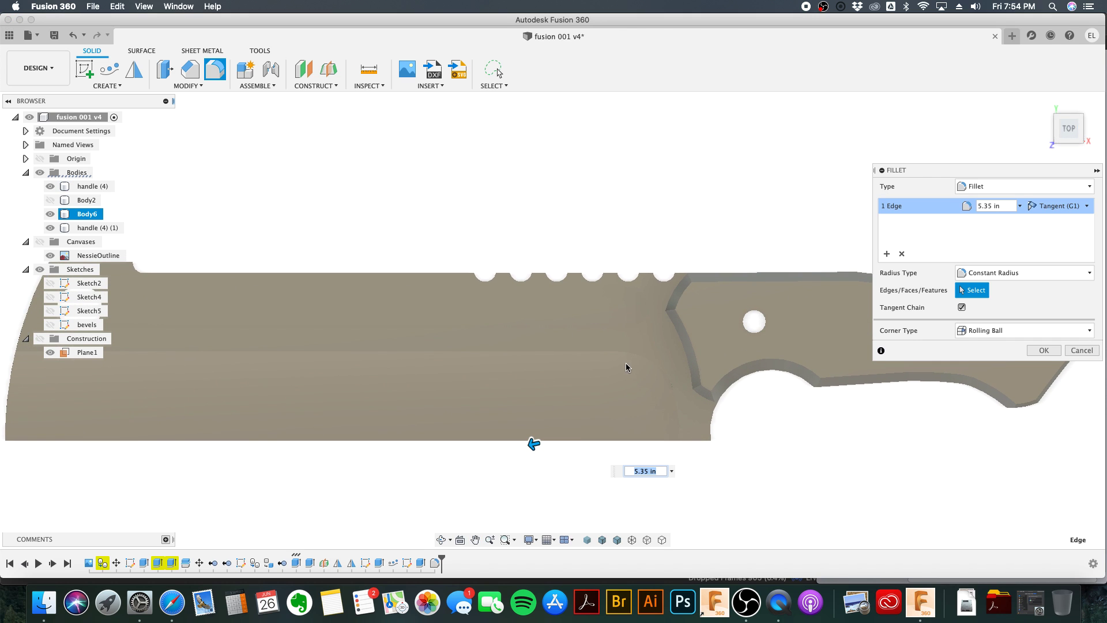
middle_click_drag(636, 355, 634, 284, "shift")
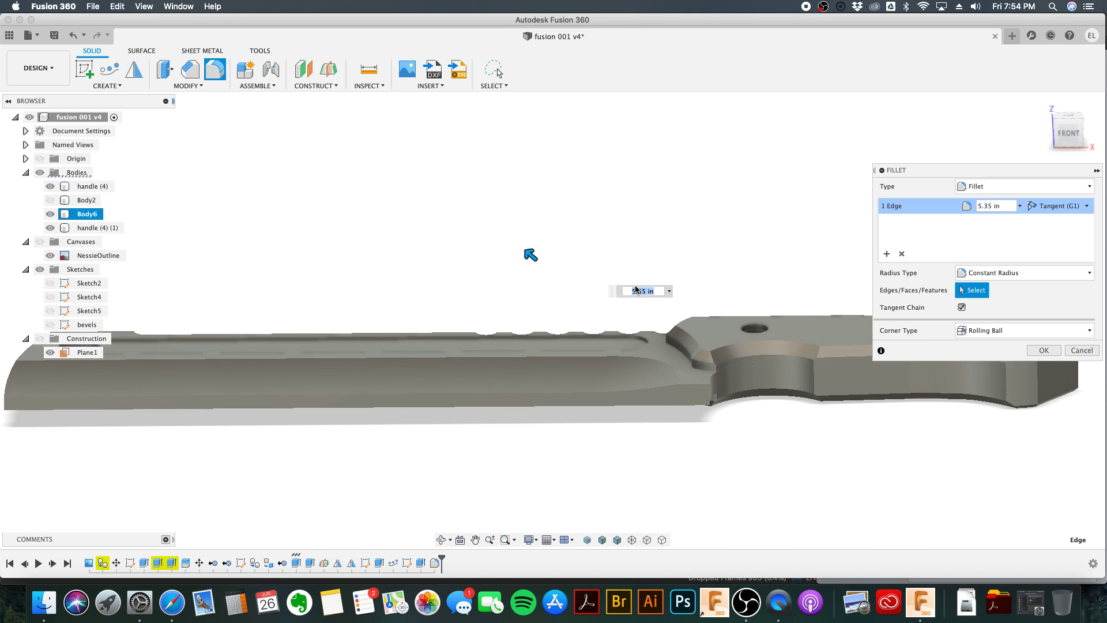
middle_click_drag(645, 360, 521, 333, "shift")
left_click(1068, 115)
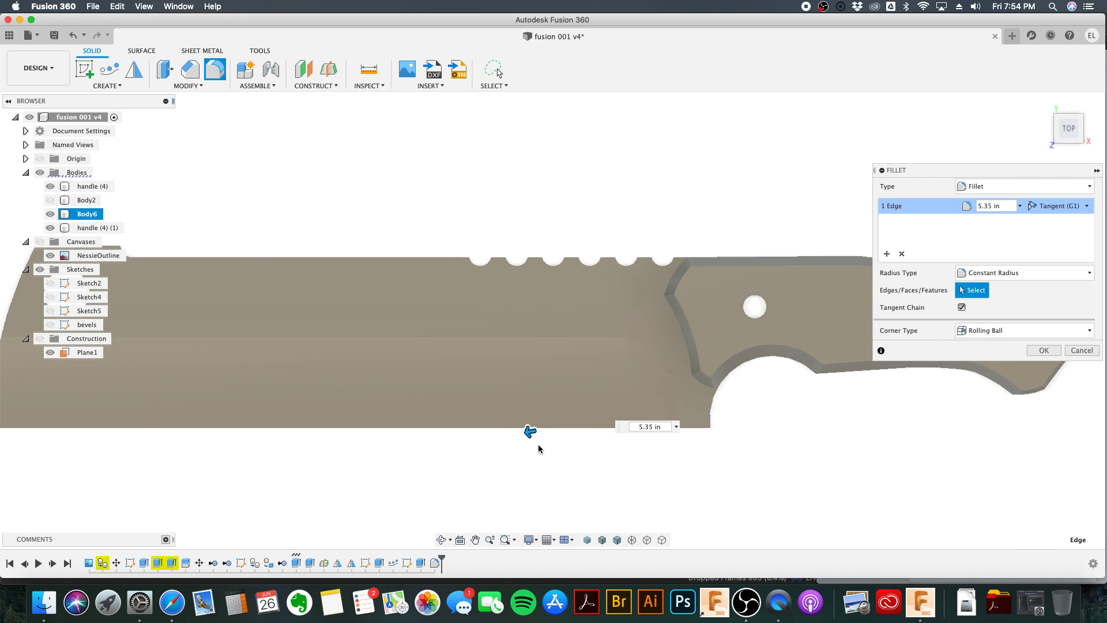
Step: Adjust the fillet radius down to 0.95 in and apply it
left_click_drag(529, 431, 475, 425)
middle_click_drag(623, 373, 628, 348, "shift")
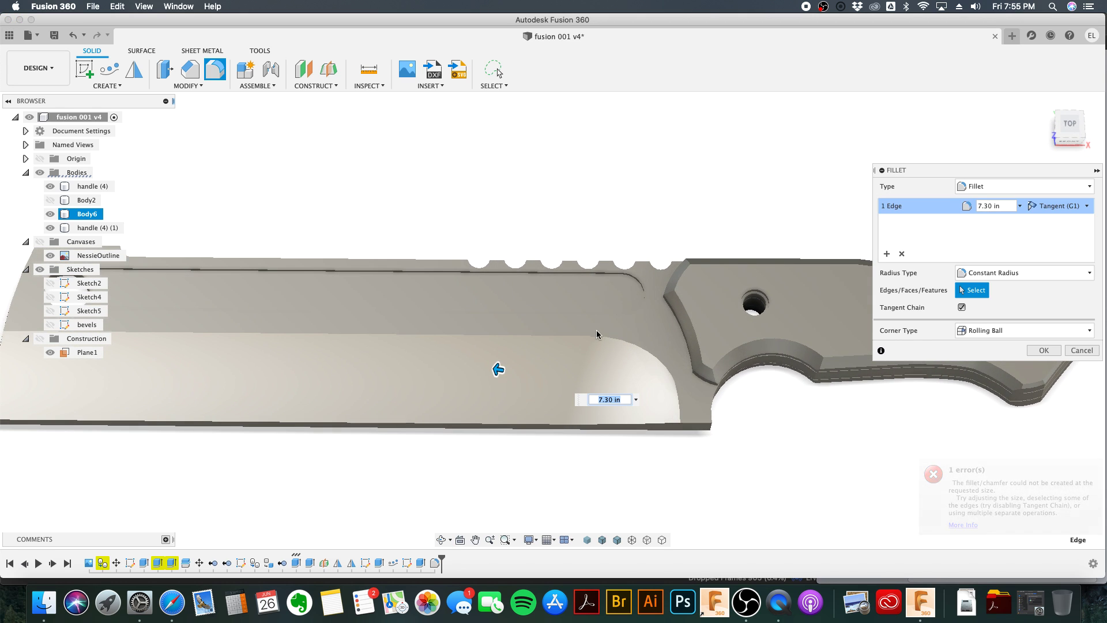
middle_click_drag(690, 385, 687, 386, "shift")
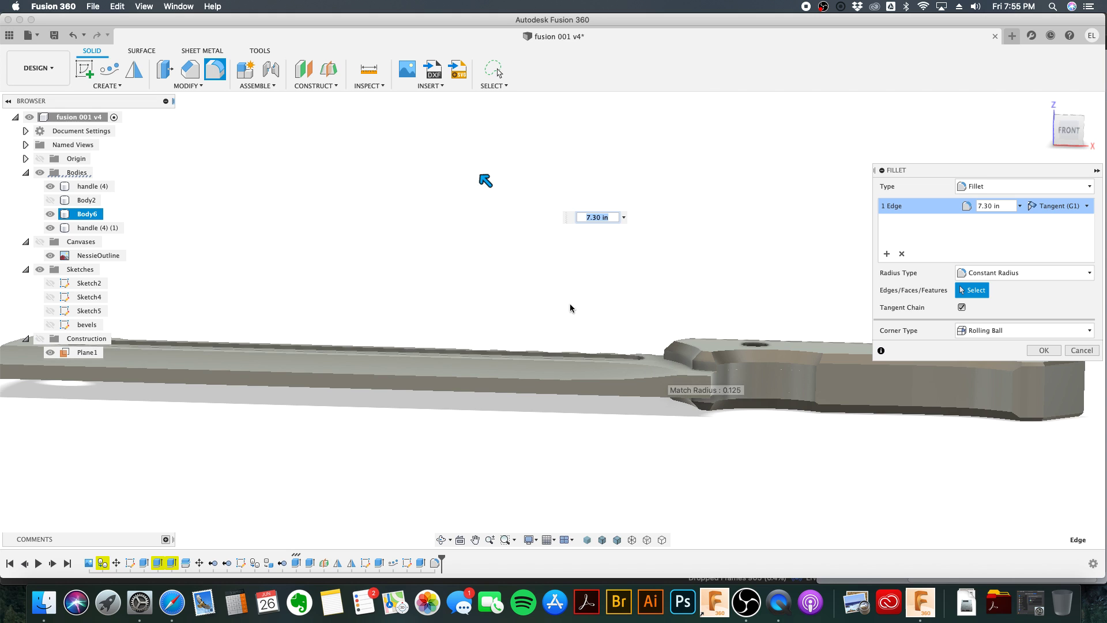
left_click_drag(481, 182, 553, 276)
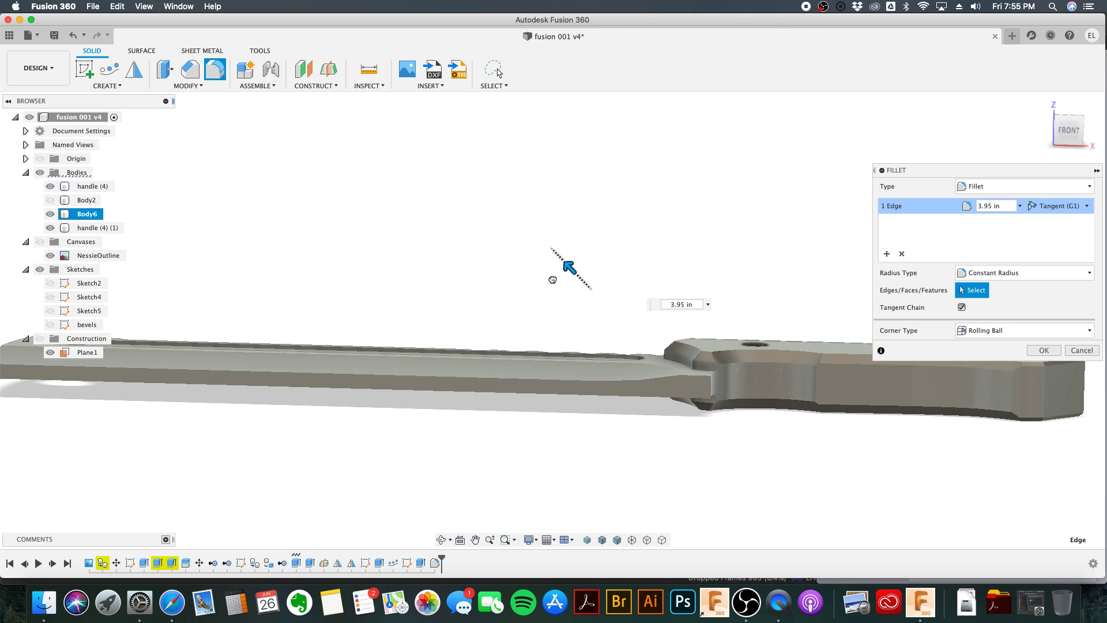
mouse_move(611, 248)
middle_mouse_down("shift")
mouse_move(627, 237)
mouse_move(629, 284)
mouse_move(598, 379)
middle_mouse_up("shift")
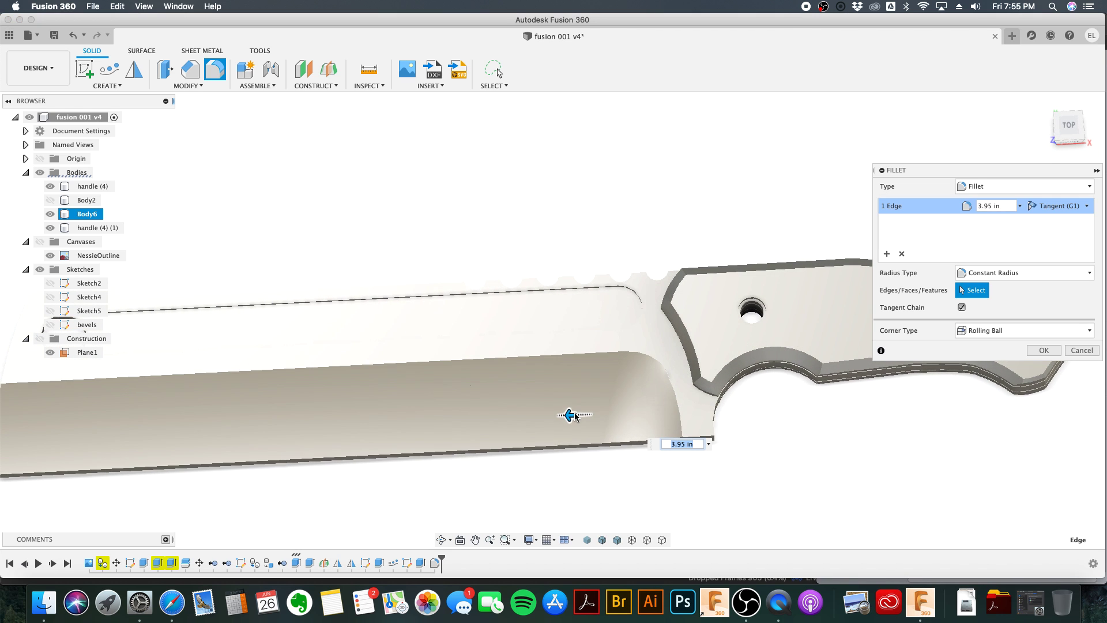
left_click_drag(571, 415, 659, 439)
middle_click_drag(625, 375, 657, 388, "shift")
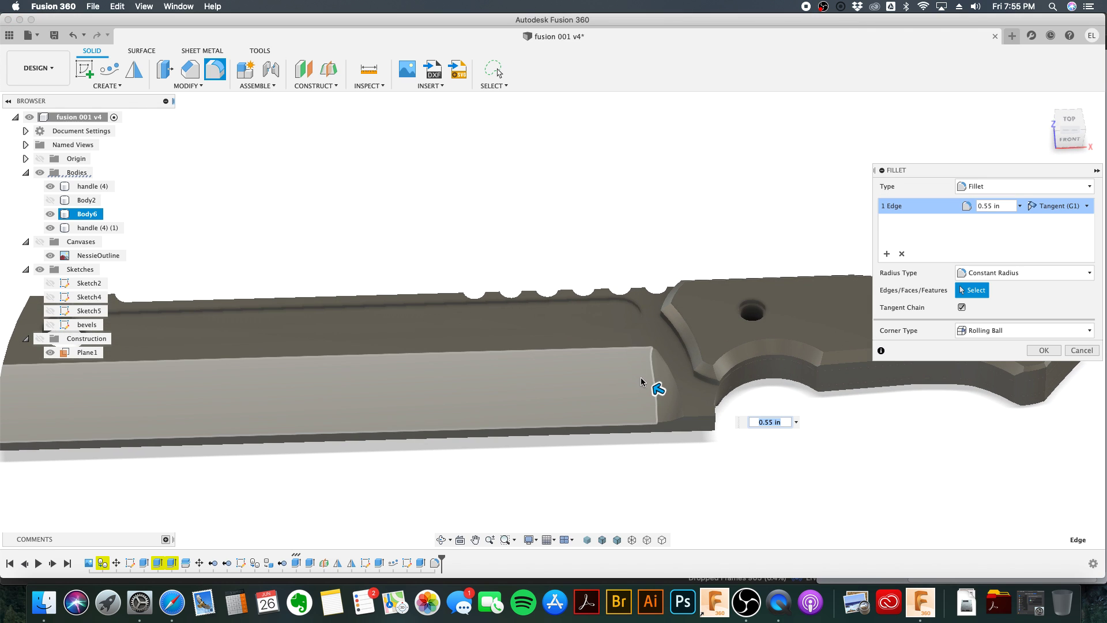
left_click_drag(655, 391, 649, 385)
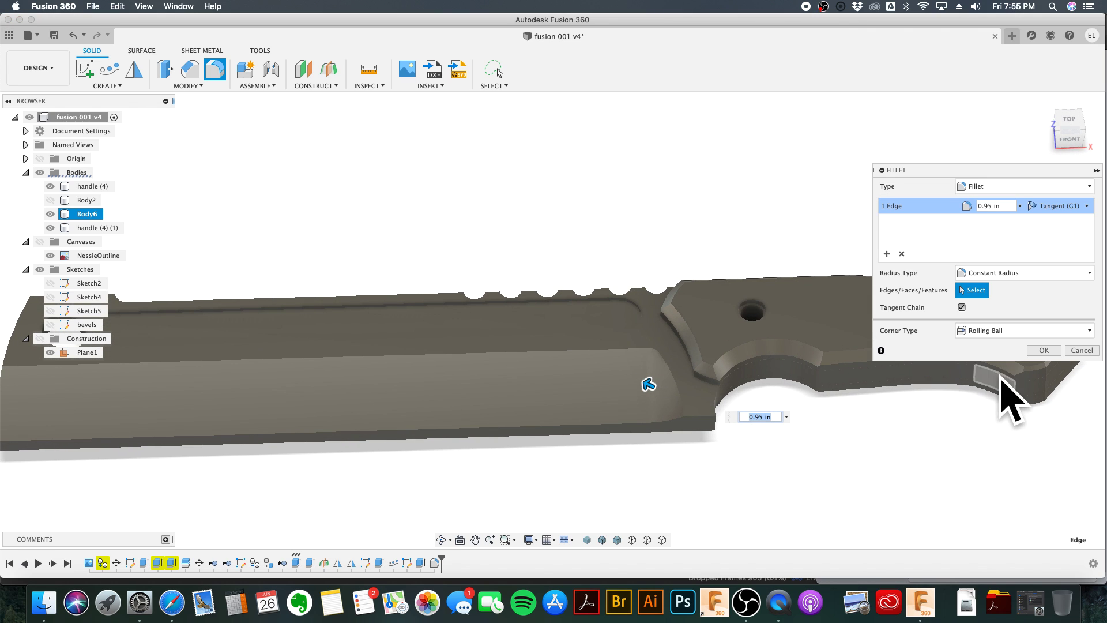
left_click(1043, 350)
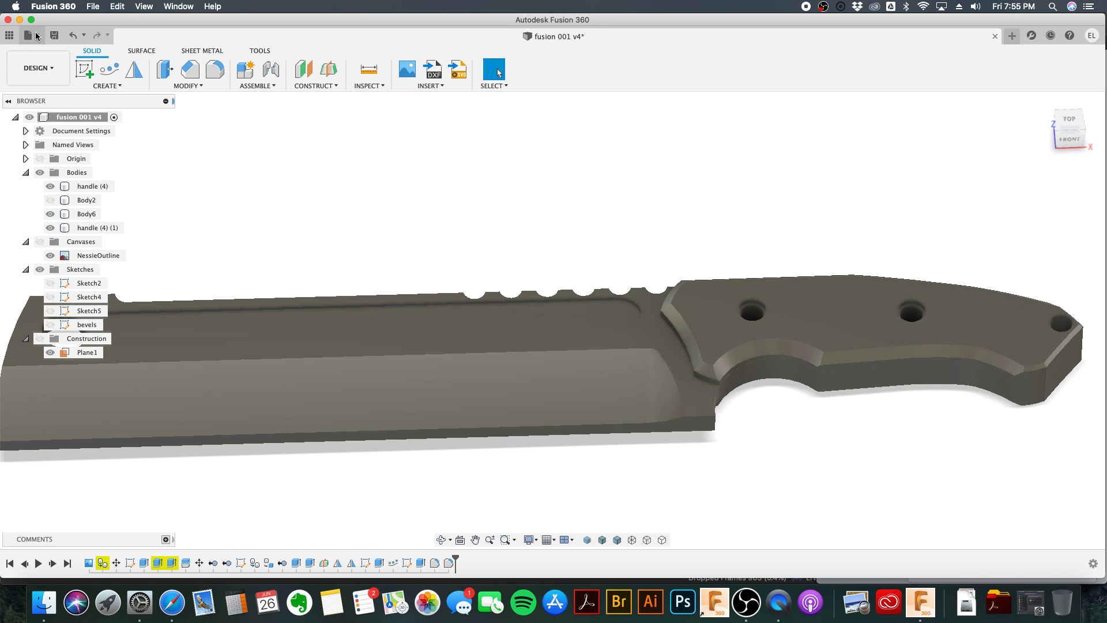
Step: Save the design as version v5
left_click(53, 37)
left_click(554, 300)
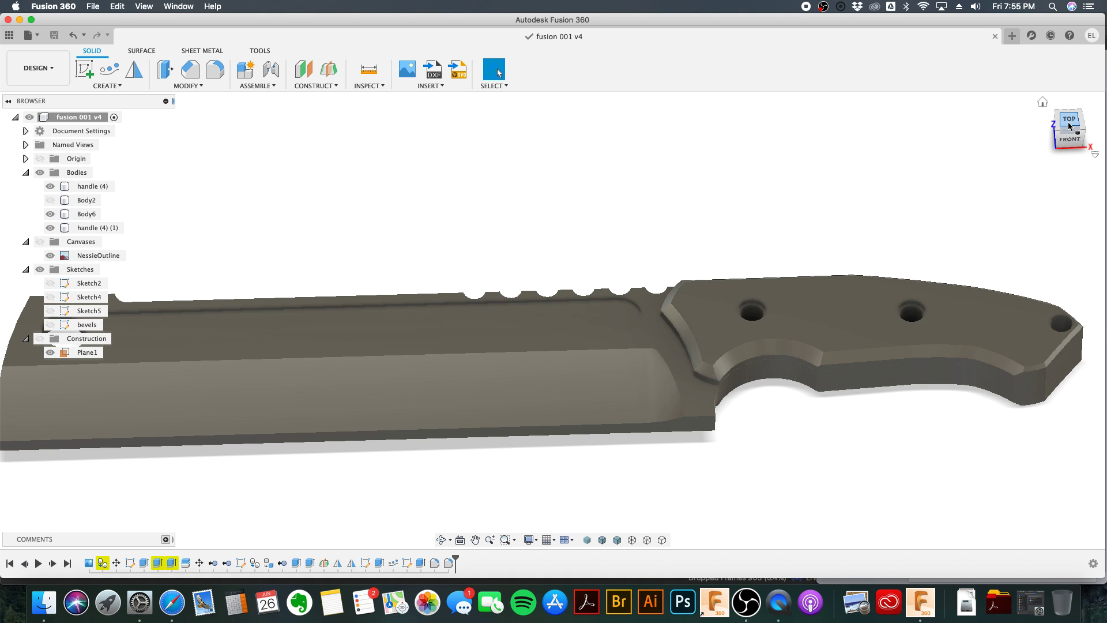
left_click(1069, 122)
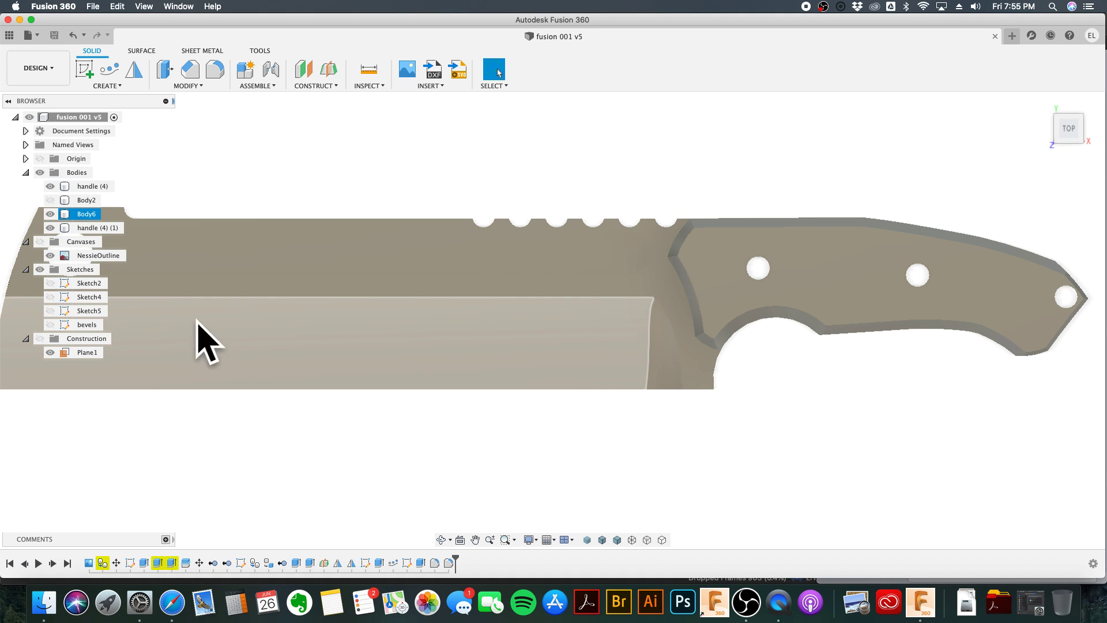
left_click(90, 312)
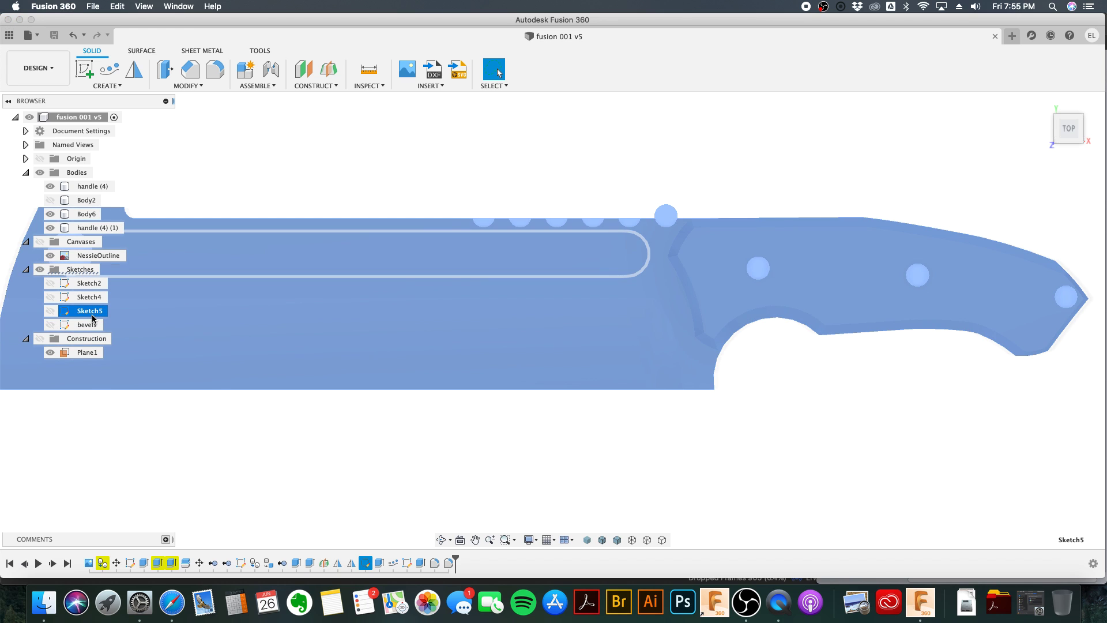
Step: Edit Sketch5 and draw a 1 in diameter circle on the blade's bottom edge near the heel
right_click(93, 317)
left_click(125, 354)
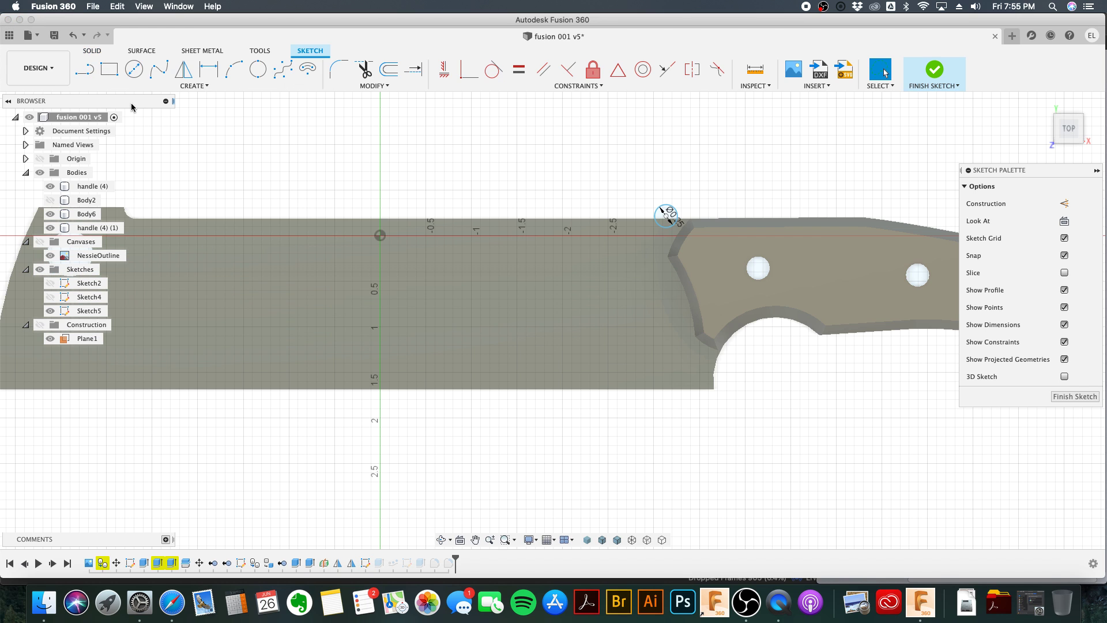
left_click(254, 73)
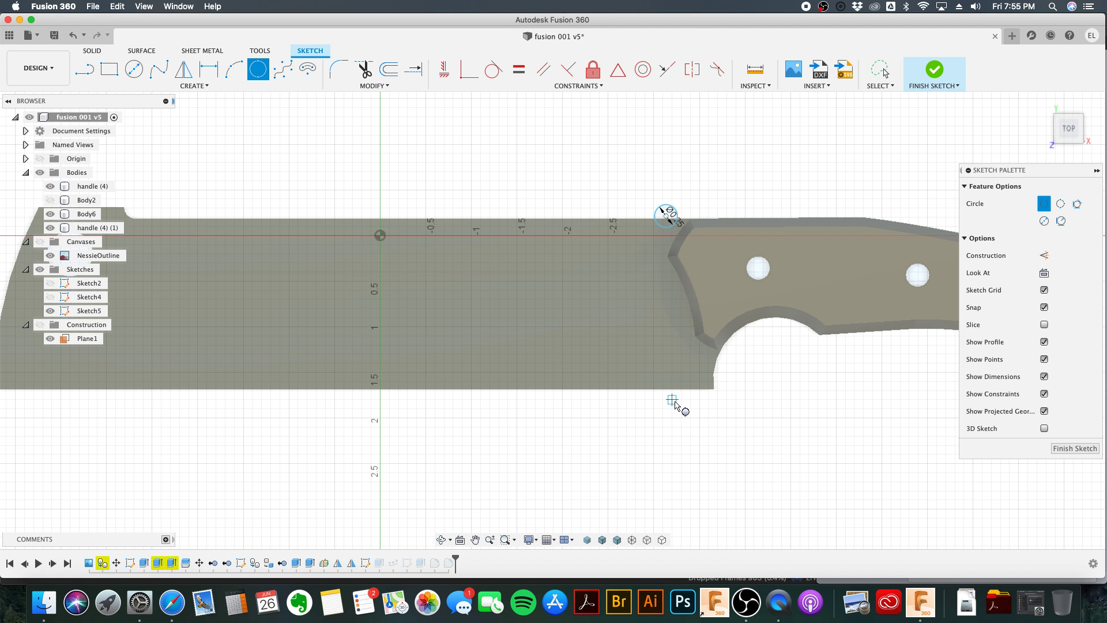
mouse_move(687, 410)
middle_mouse_down("shift")
mouse_move(683, 362)
mouse_move(690, 402)
middle_mouse_up("shift")
left_click(1070, 127)
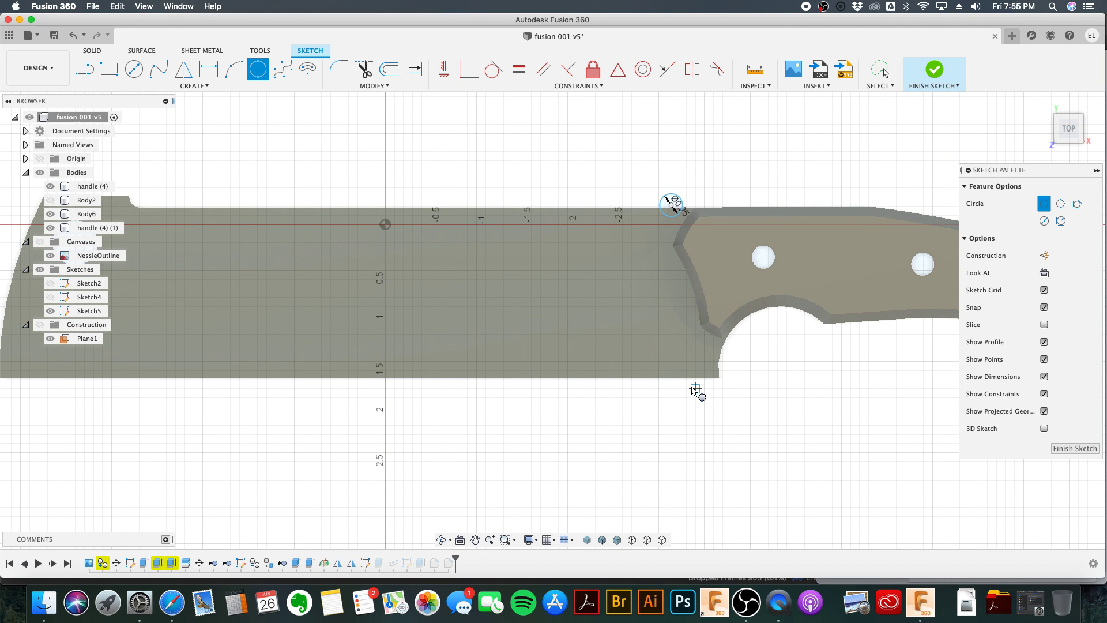
scroll(695, 390, "up", 3)
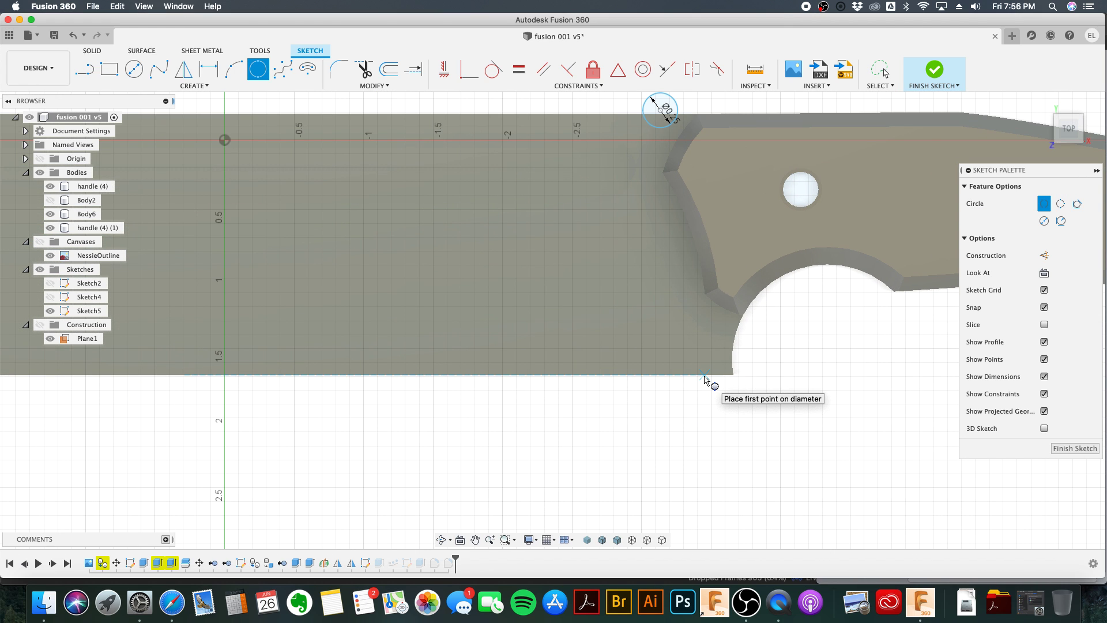
left_click(704, 377)
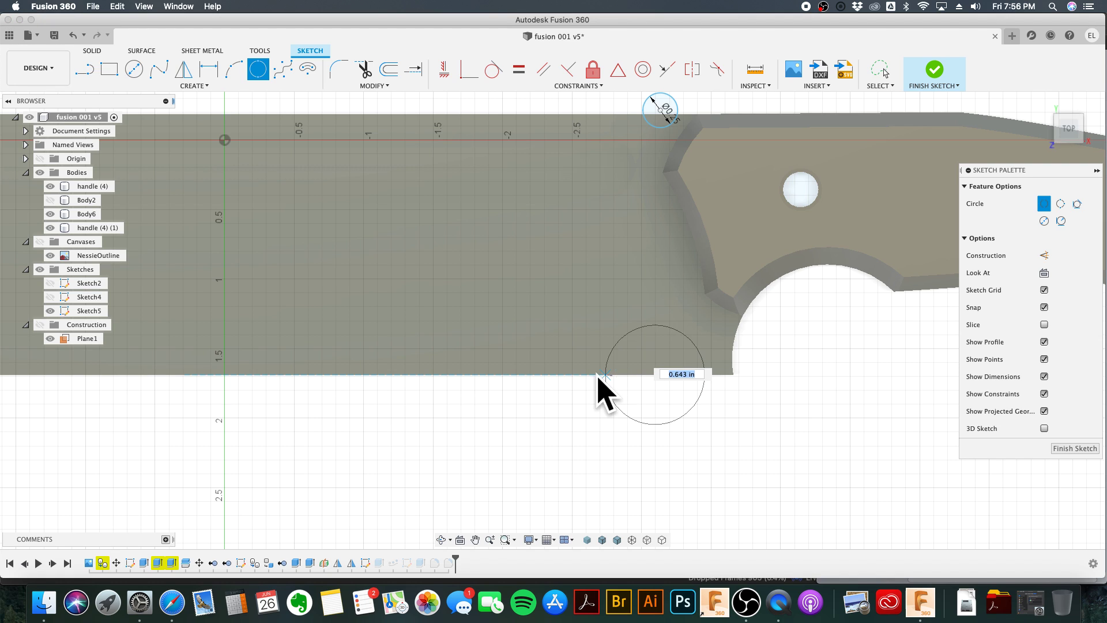
type("1")
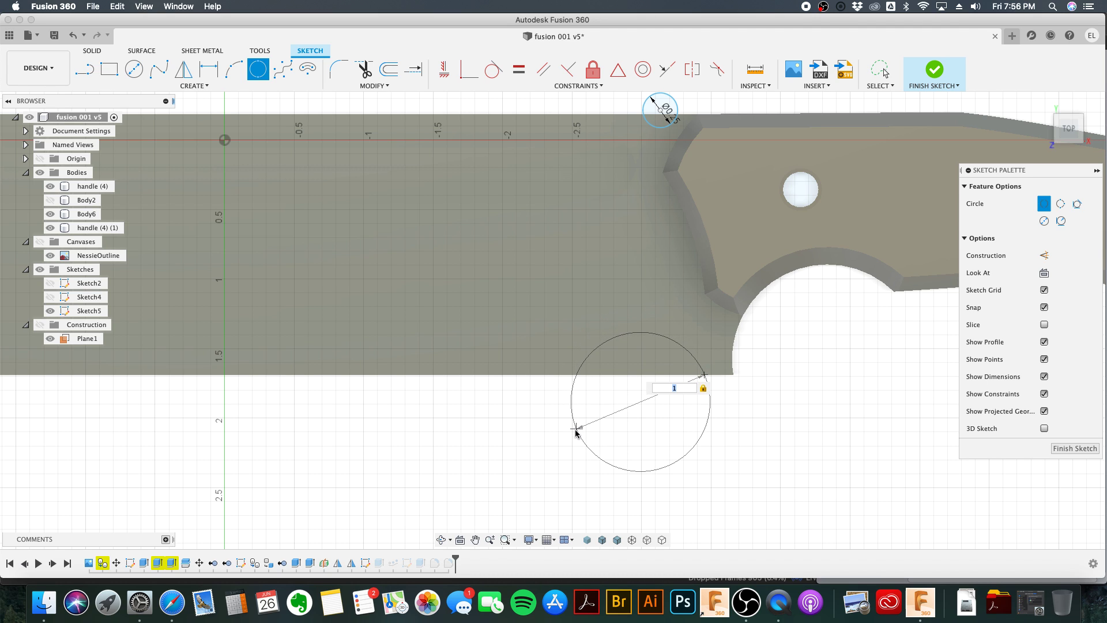
left_click(586, 465)
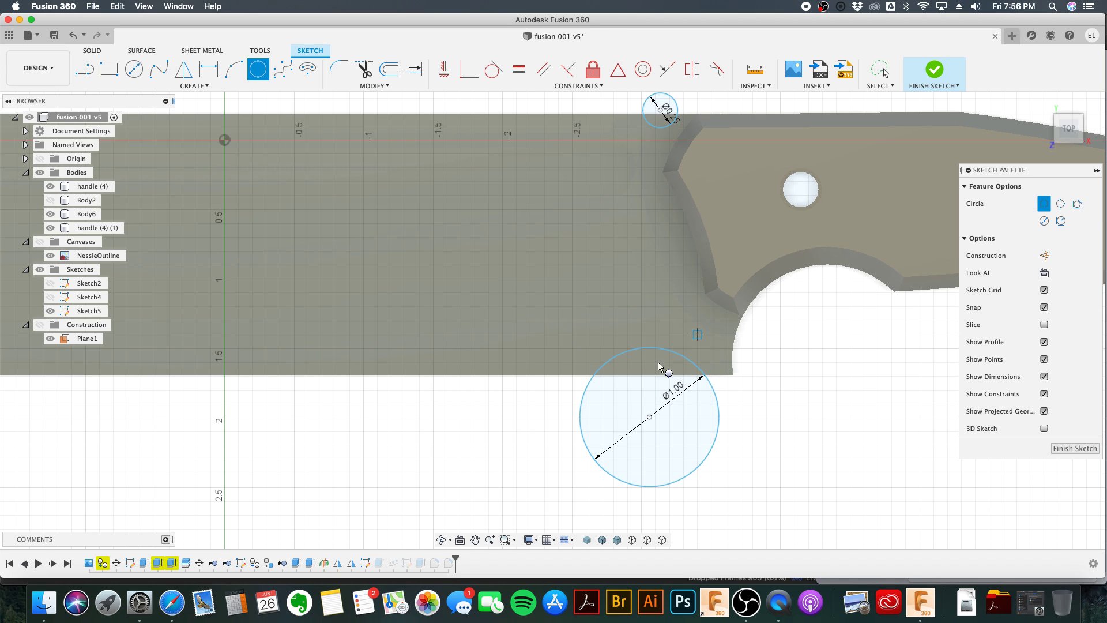
scroll(666, 377, "down", 3)
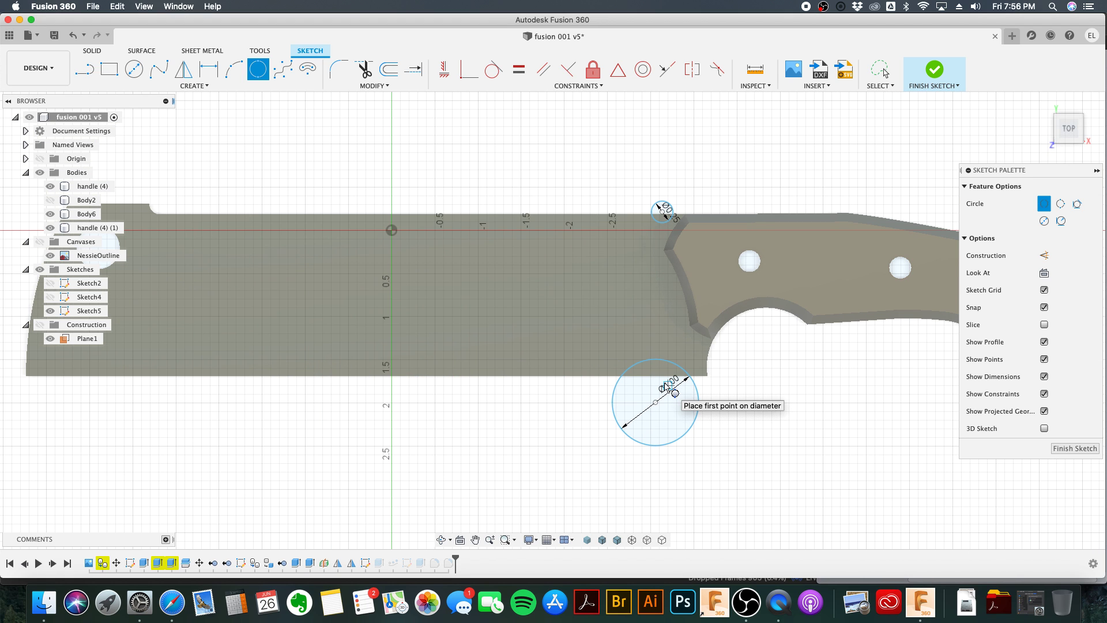
key("Escape")
Step: Select the circle's profile overlapping the blade and start an extrusion
left_click(654, 369)
right_click(650, 367)
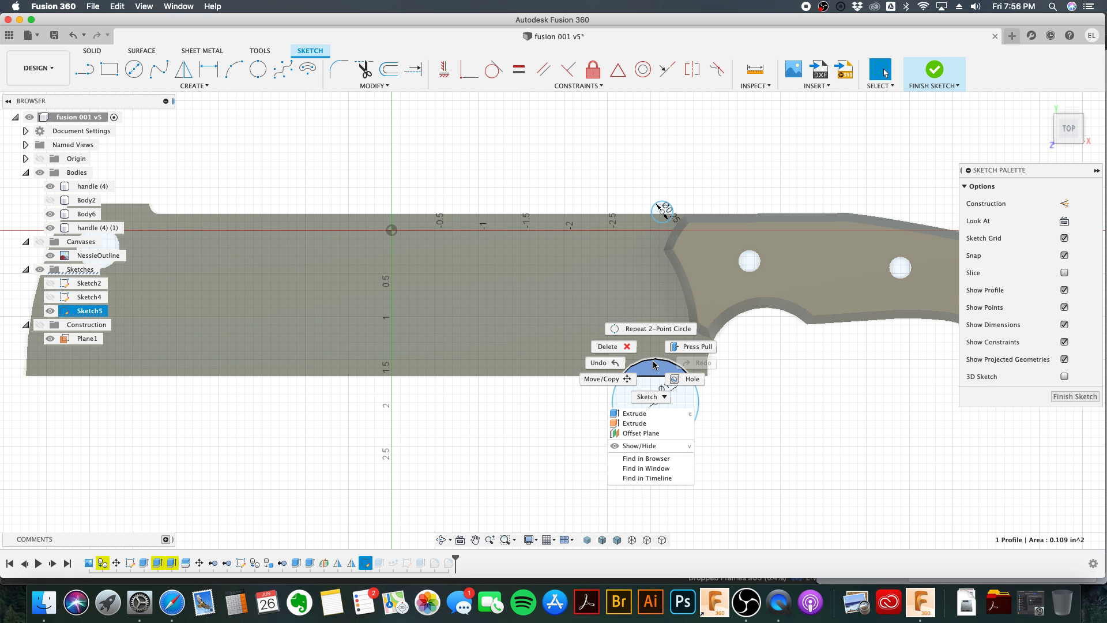
left_click(680, 348)
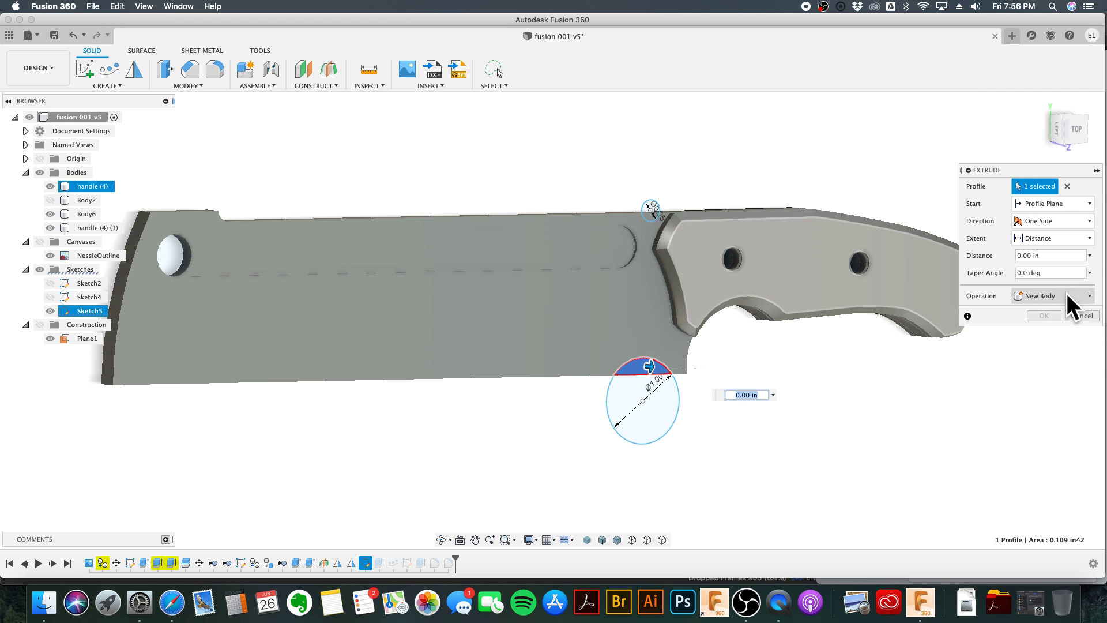
Step: Extrude the heel-circle profile as a cut through the blade
left_click(1061, 296)
left_click(1055, 324)
left_click_drag(649, 367, 620, 364)
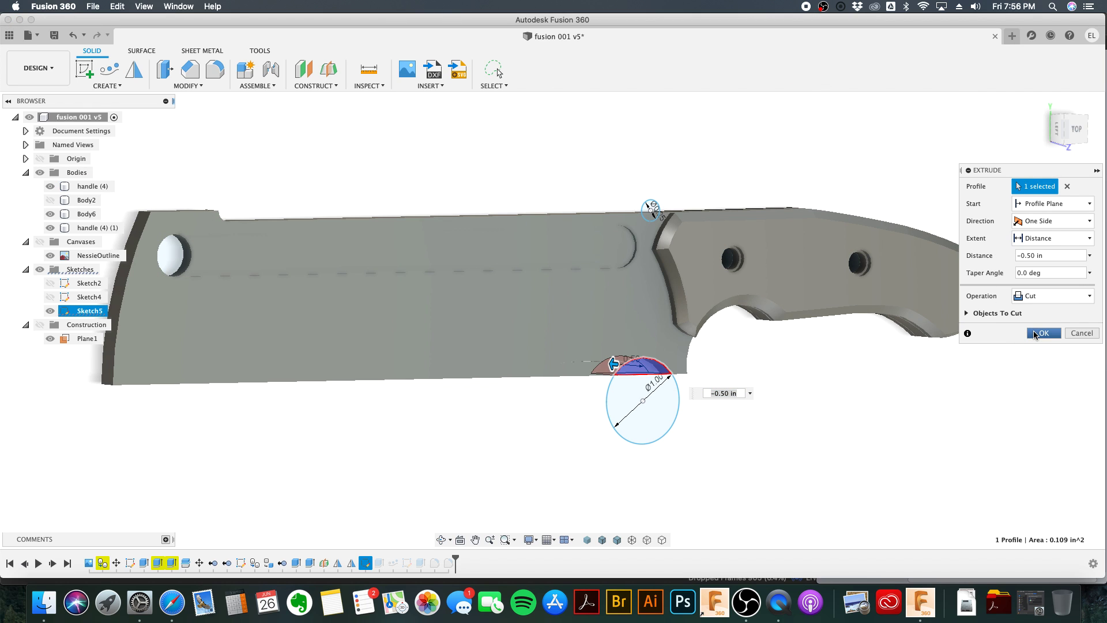
key("Return")
scroll(812, 382, "down", 2)
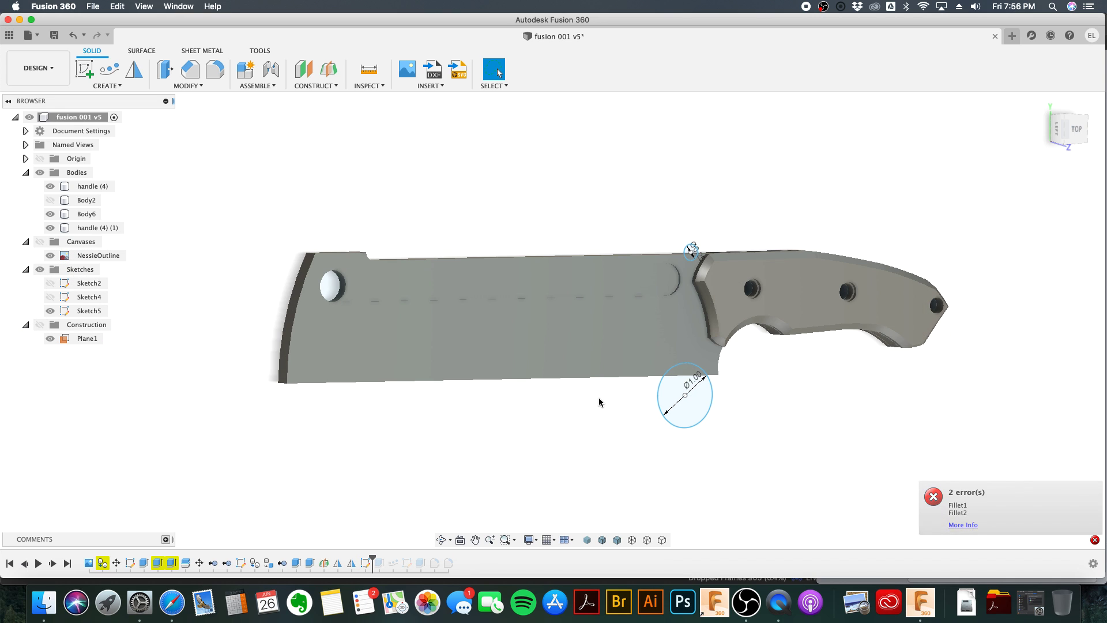
middle_click_drag(600, 402, 584, 353, "shift")
left_click_drag(587, 316, 585, 385)
key("Escape")
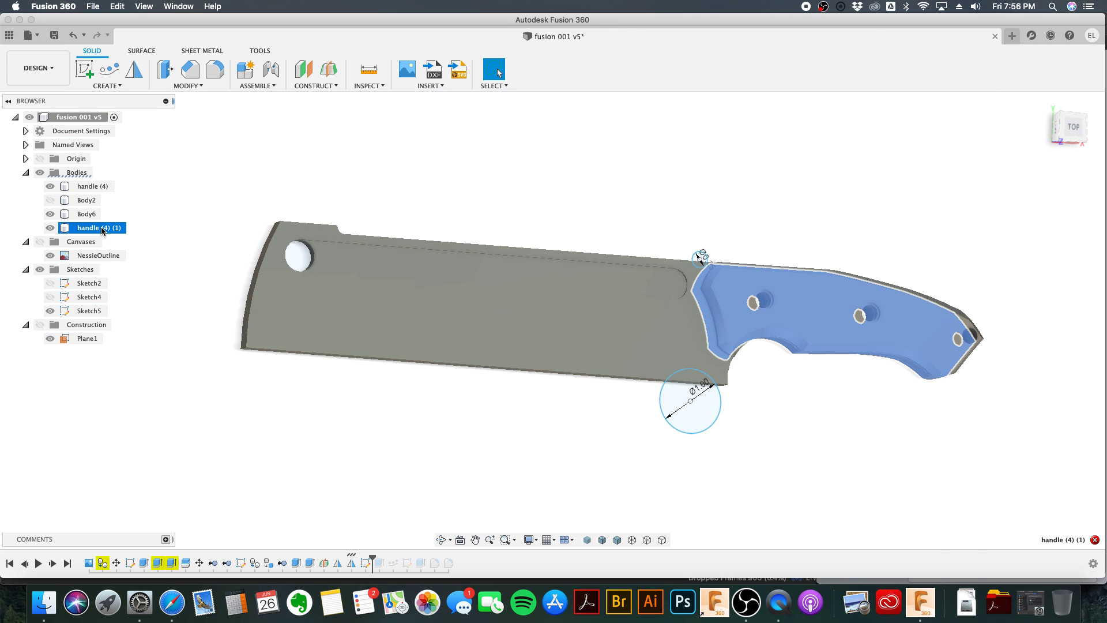
Step: Undo the circle cut and its sketch, restoring the full knife model
left_click(95, 228)
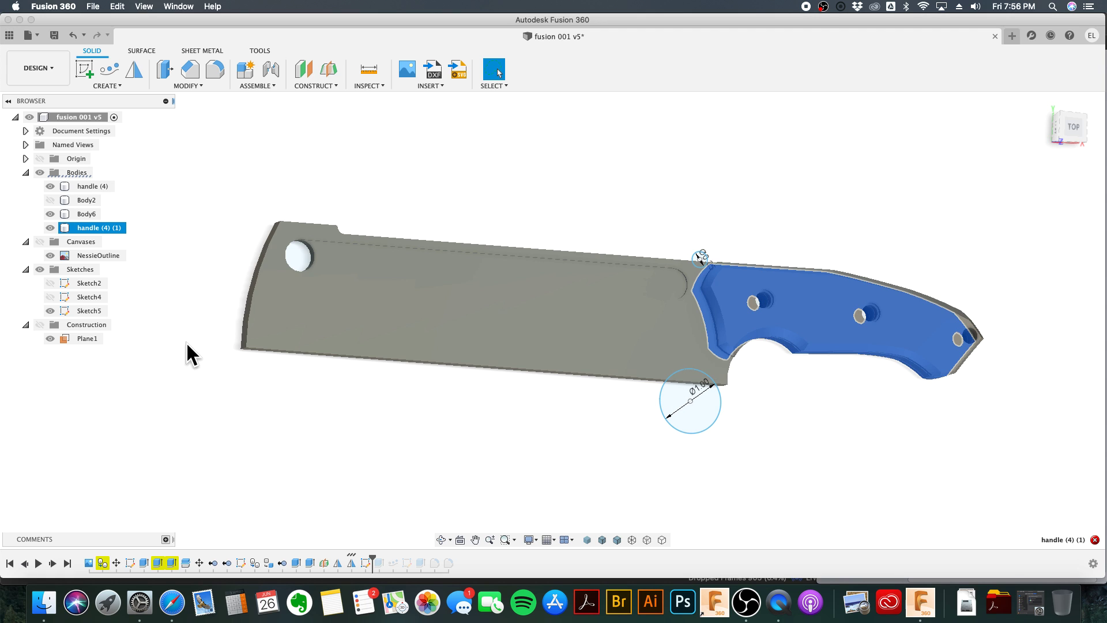
left_click(69, 38)
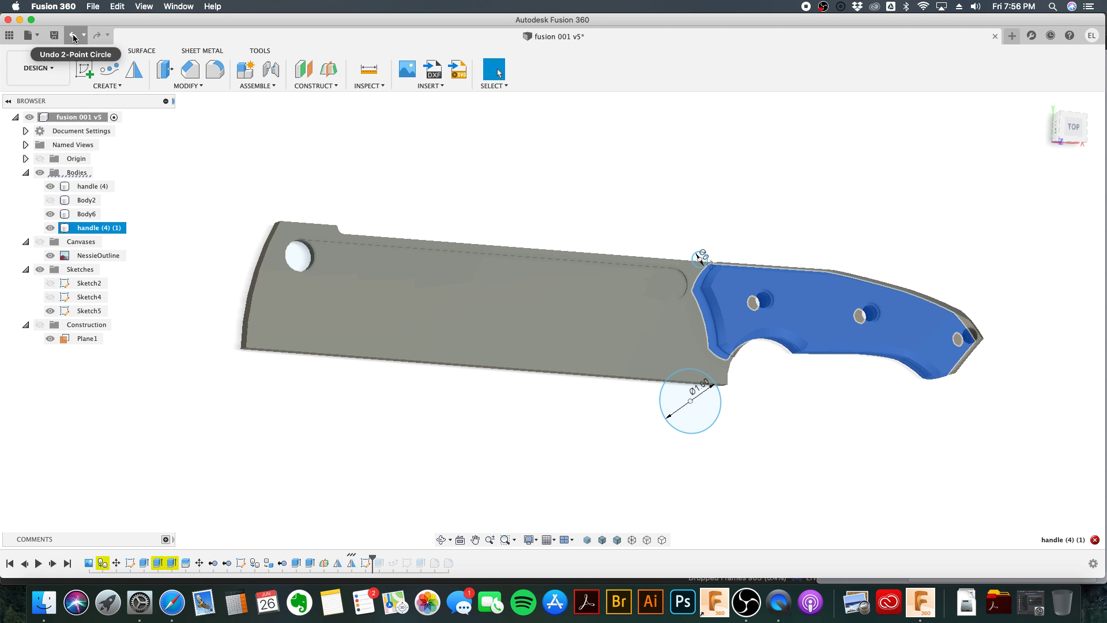
left_click(73, 38)
left_click(731, 272)
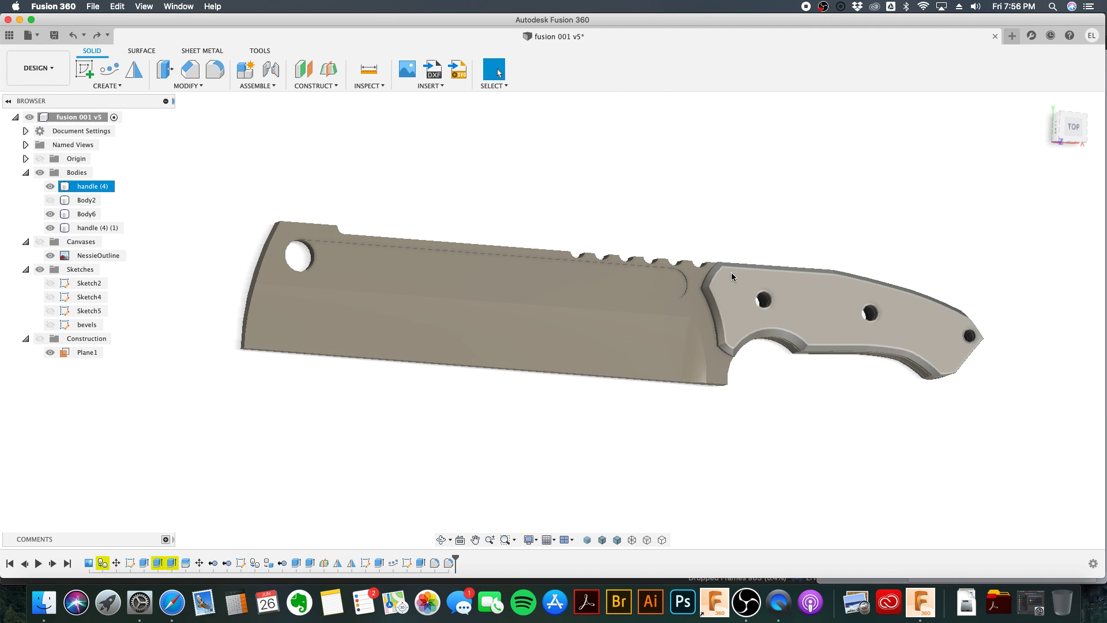
Step: Create a new sketch on the blade body's top face
left_click(707, 320)
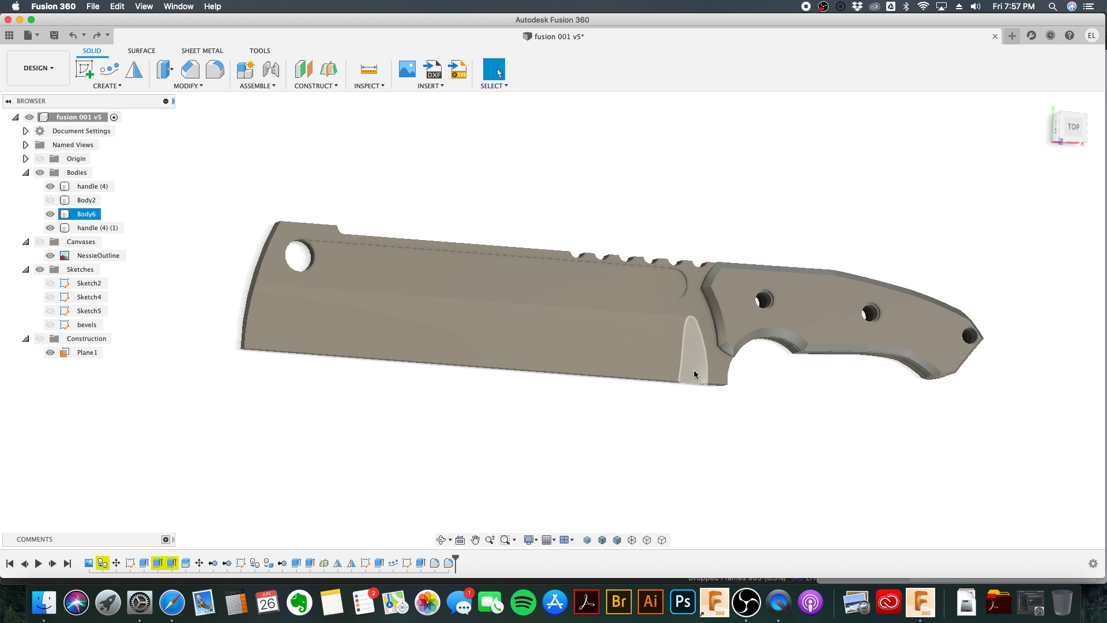
left_click(717, 373)
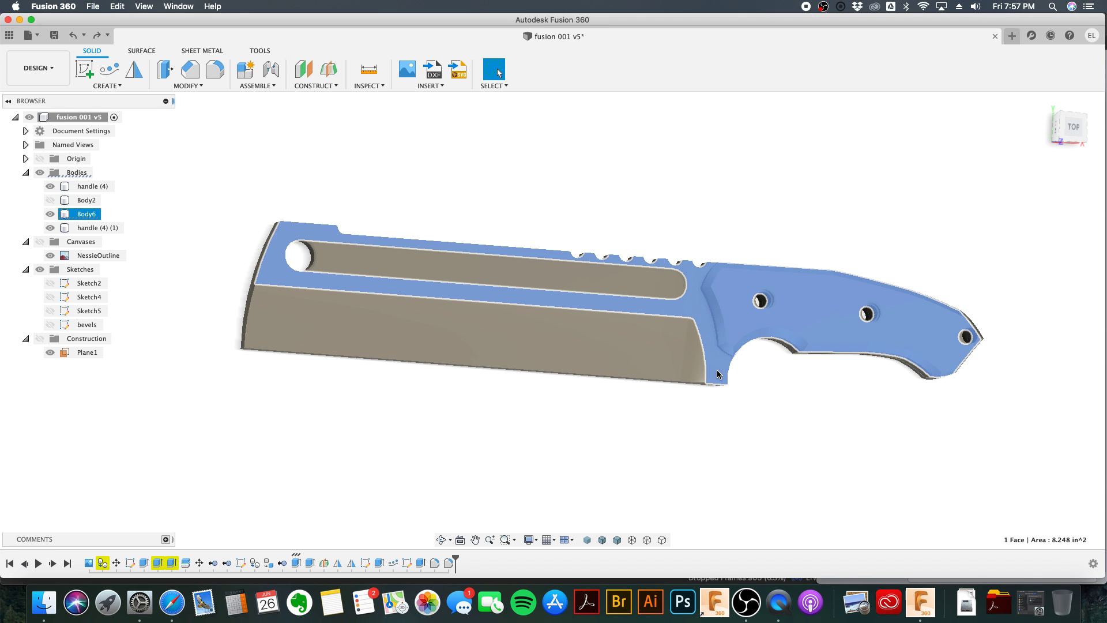
right_click(717, 374)
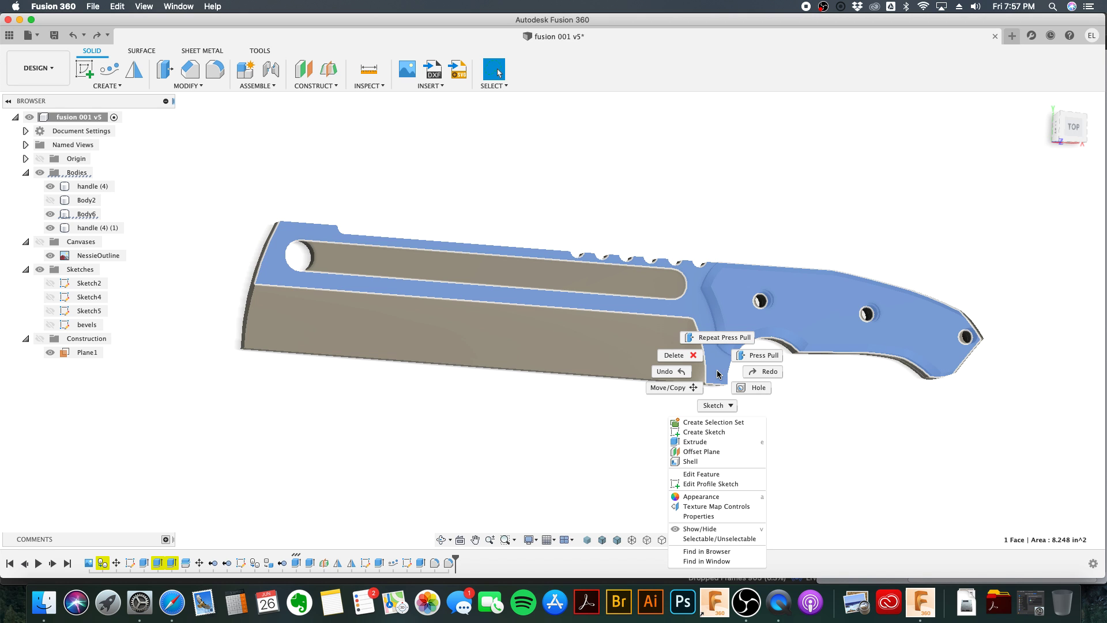
left_click(713, 434)
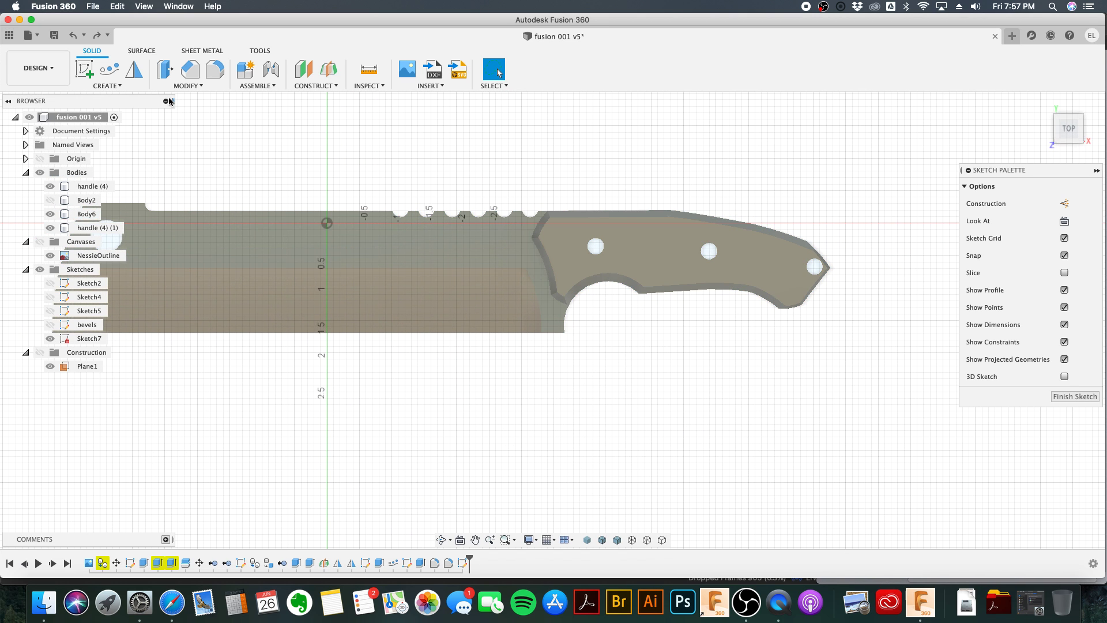
Step: Draw a 0.75 in diameter circle on the blade's bottom edge at the heel and finish the sketch
left_click(258, 69)
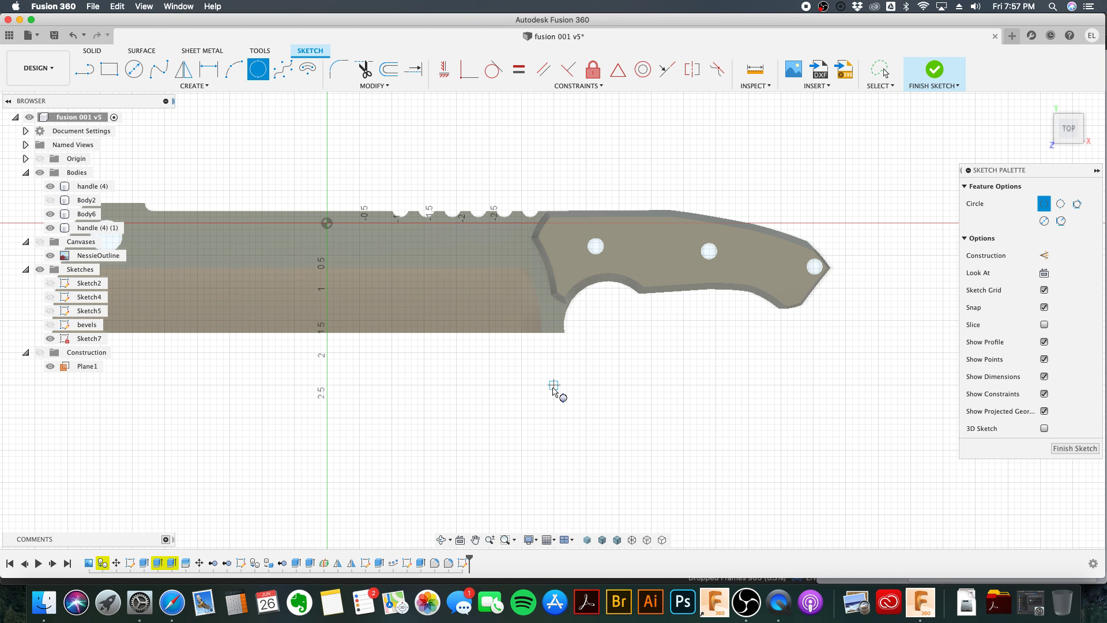
scroll(548, 360, "up", 5)
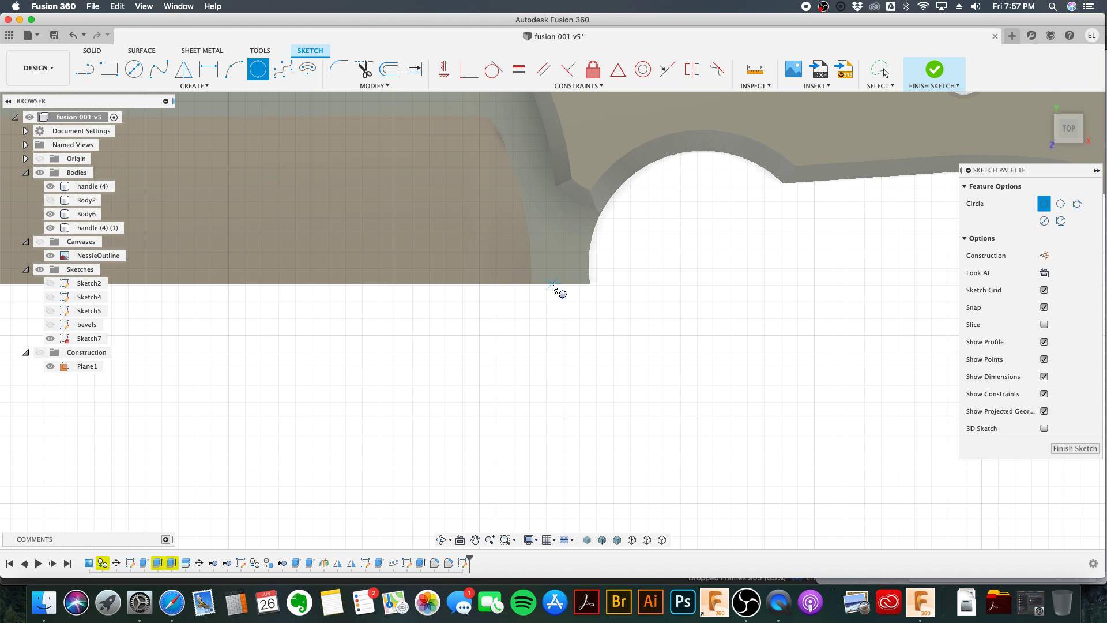
left_click(554, 287)
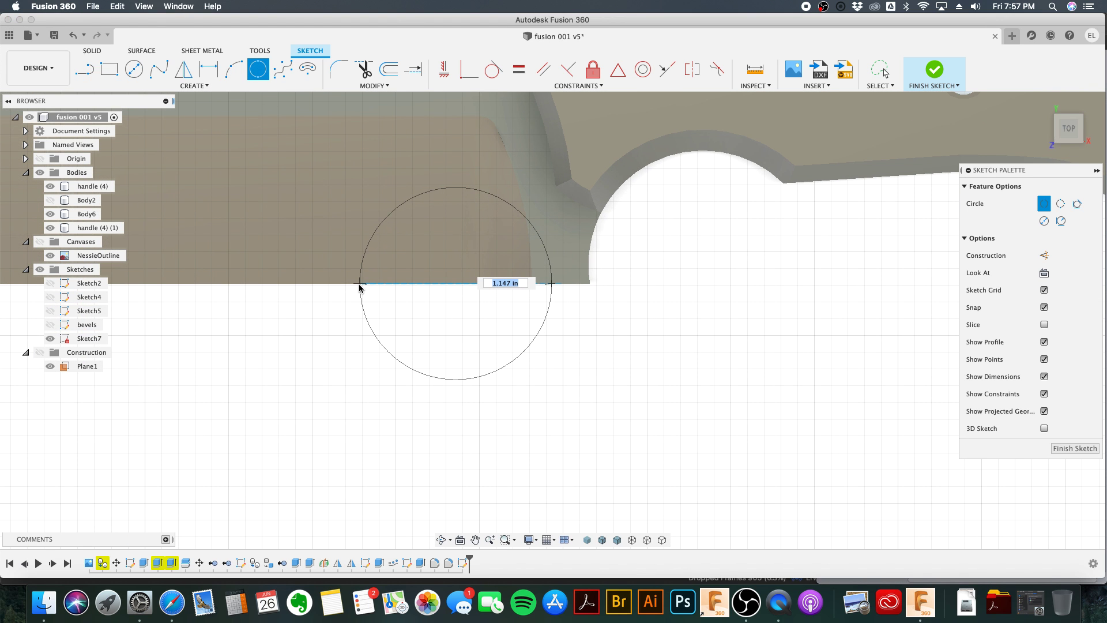
type("1")
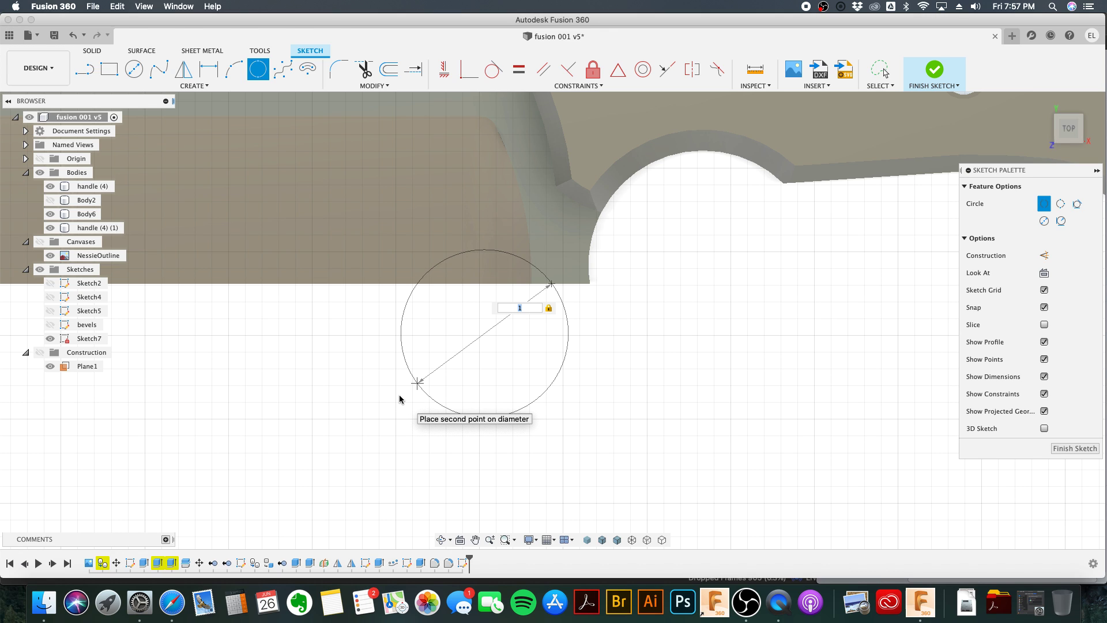
type(".75")
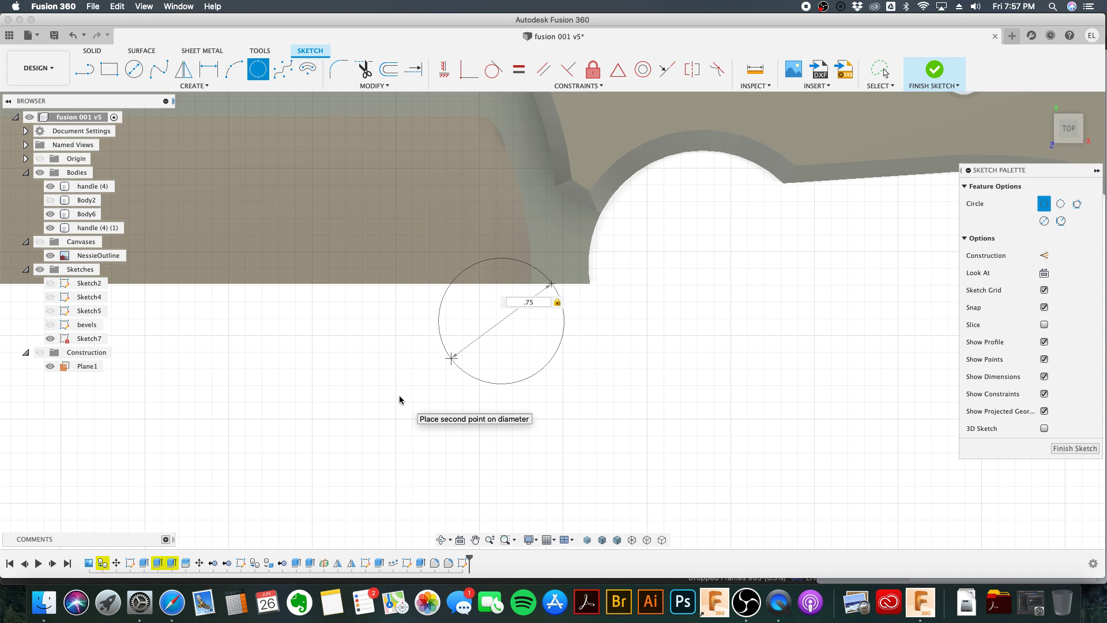
key("Return")
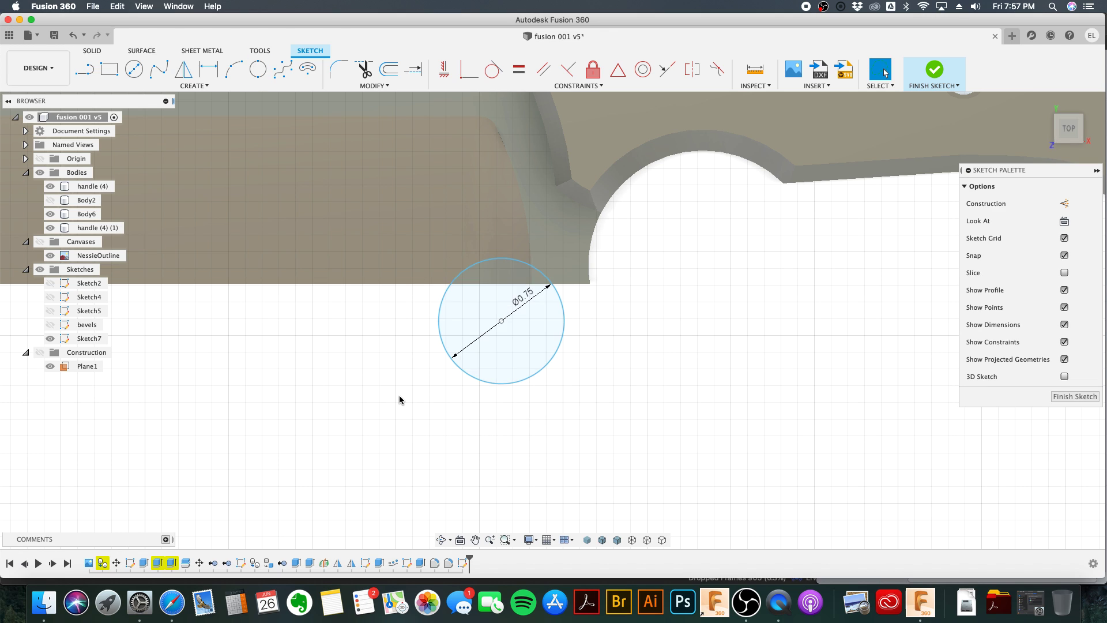
left_click(932, 70)
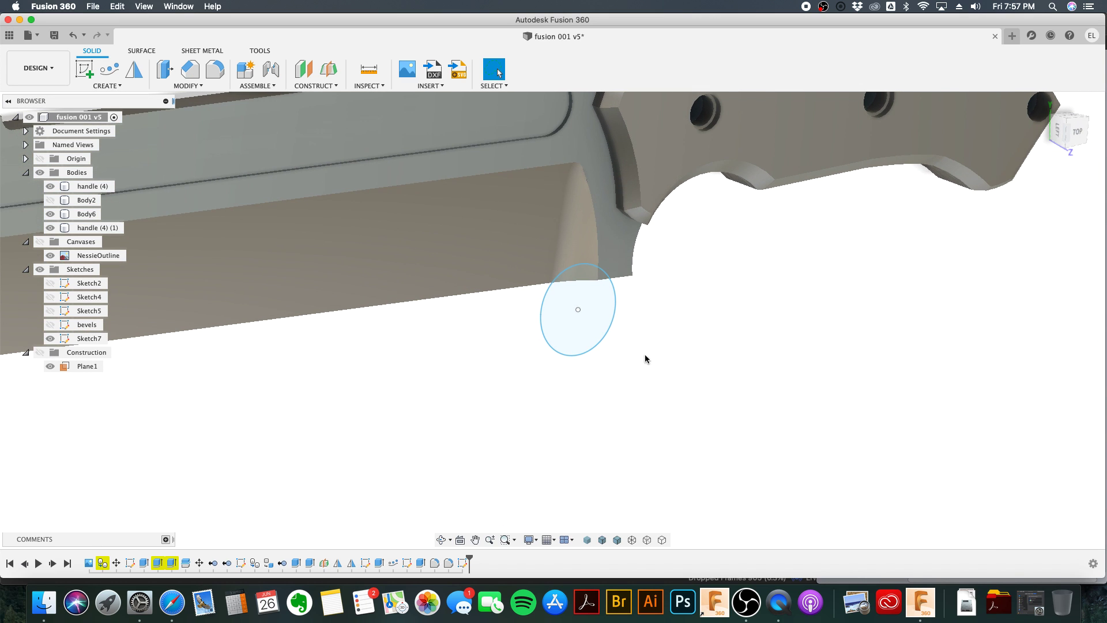
Step: Extrude both circle profiles as a 0.70 in cut into the blade, then hide Sketch7
scroll(581, 271, "up", 5)
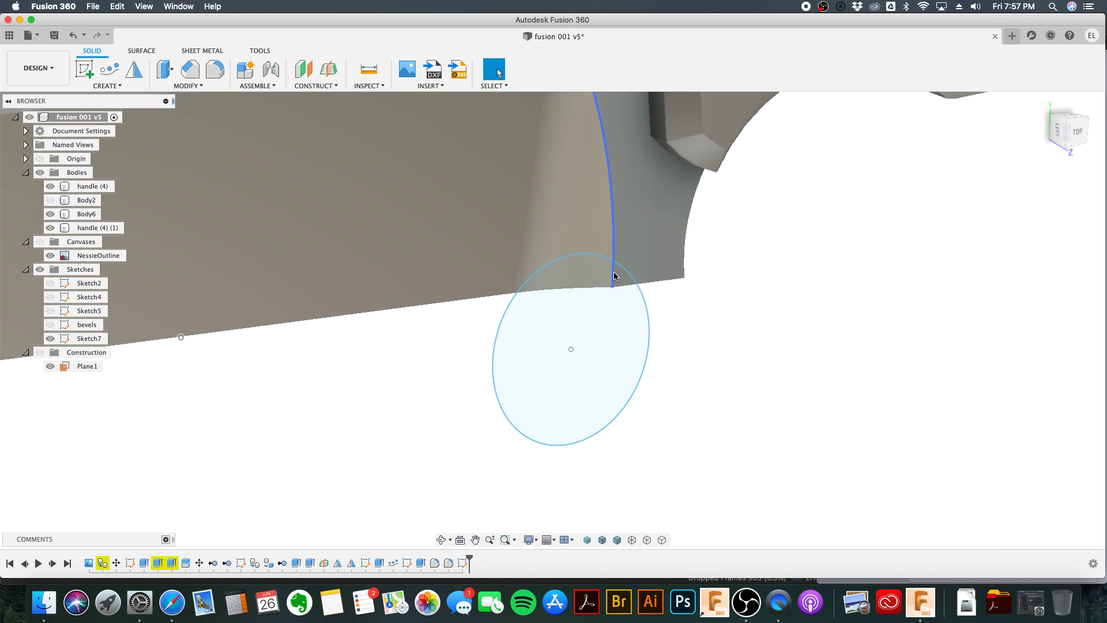
left_click(619, 279)
left_click(588, 275)
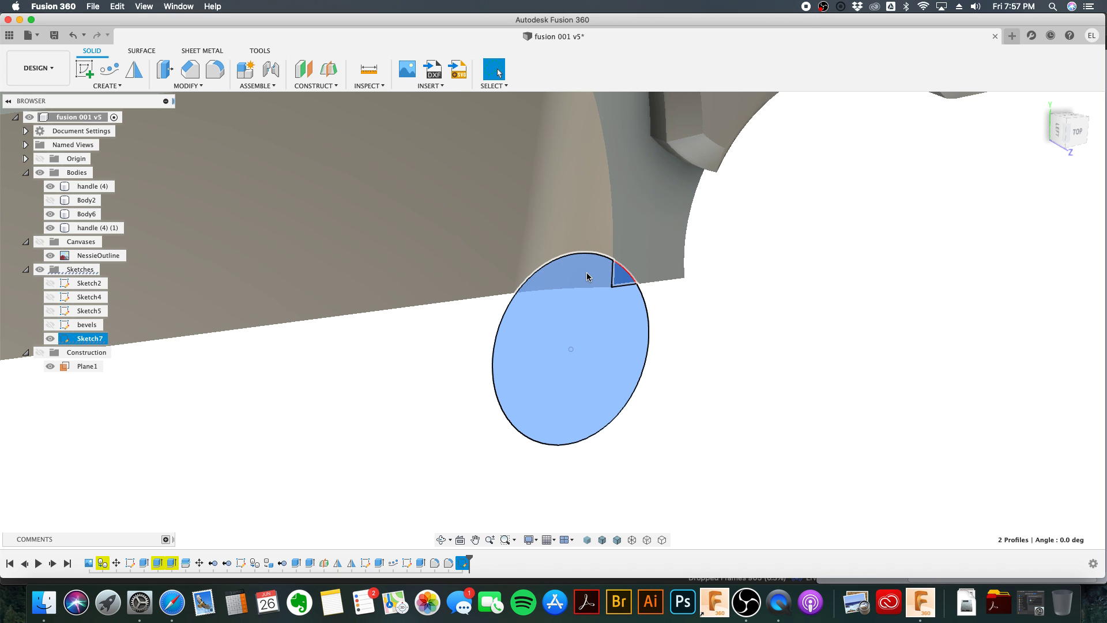
right_click(587, 277)
left_click(630, 254)
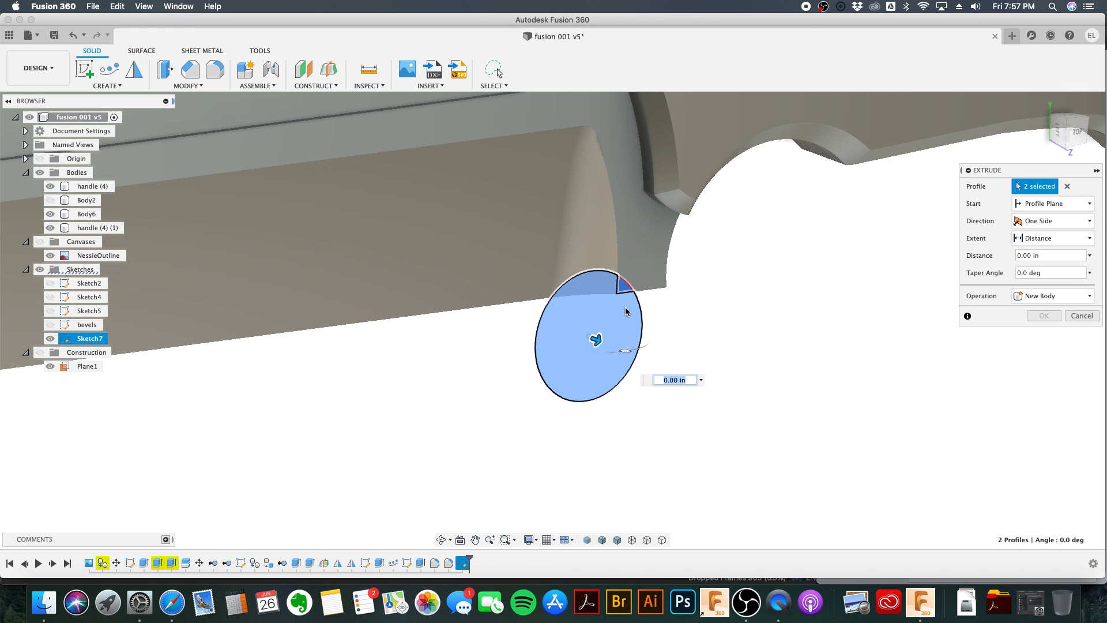
scroll(624, 317, "down", 3)
left_click_drag(606, 330, 557, 318)
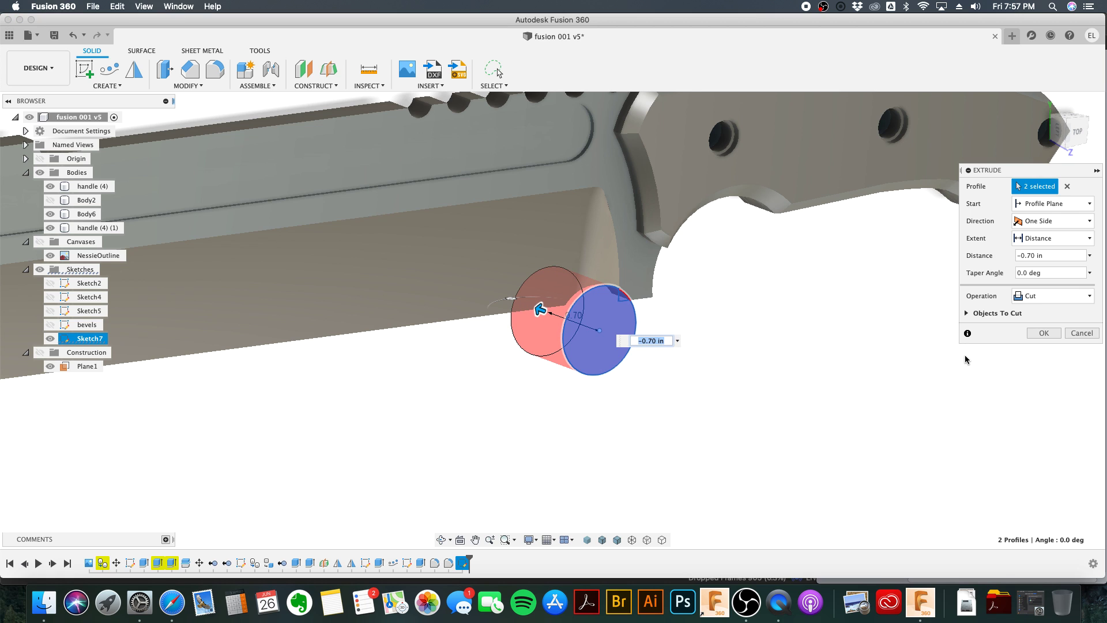
left_click(1040, 333)
scroll(818, 392, "down", 2)
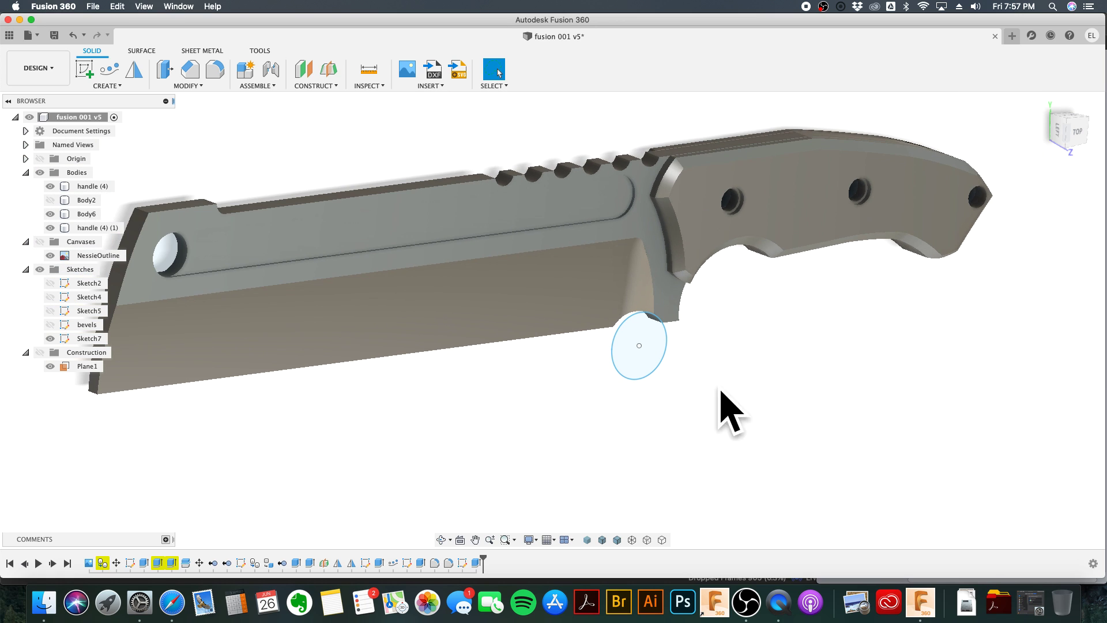
left_click(50, 339)
Step: Save the design as version v6 and show the construction plane Plane1
left_click(54, 35)
left_click(559, 299)
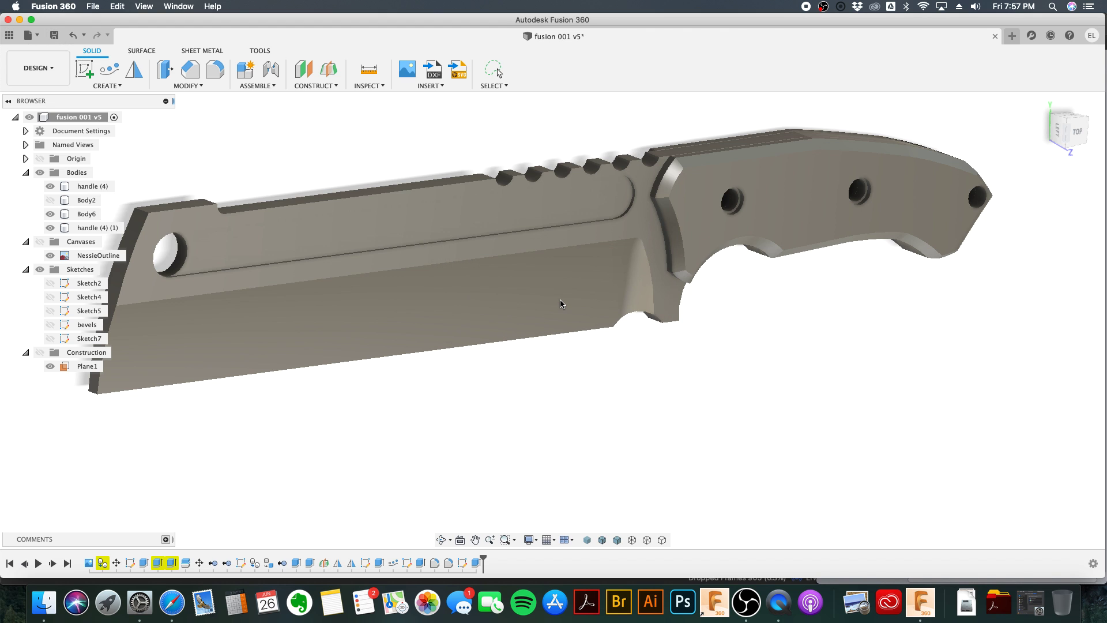
middle_click_drag(618, 388, 588, 351, "shift")
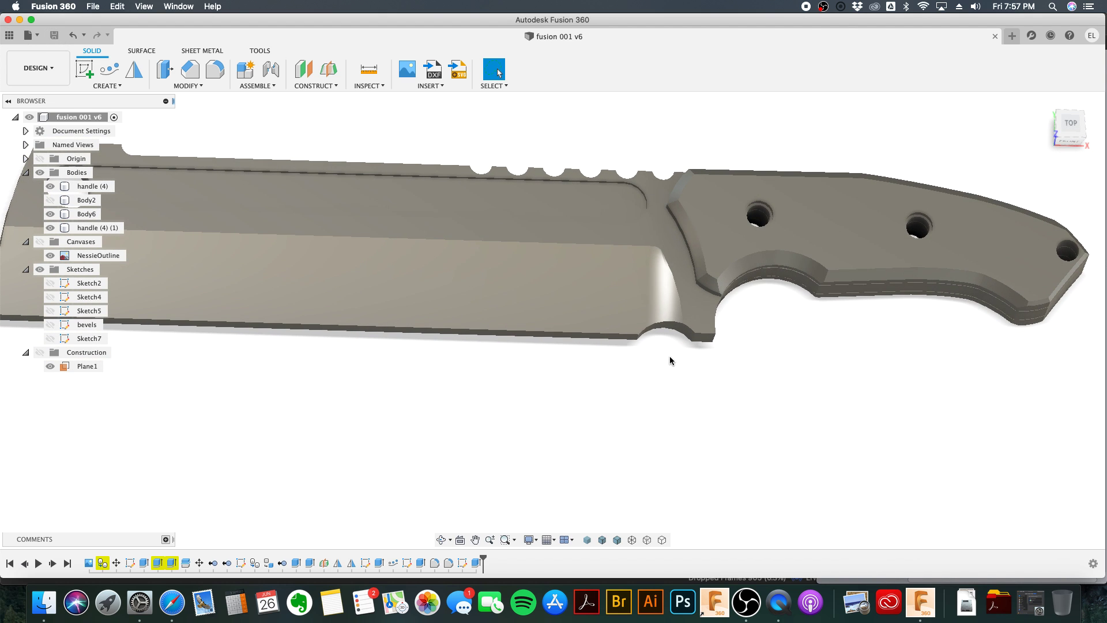
scroll(668, 354, "down", 3)
scroll(665, 345, "up", 8)
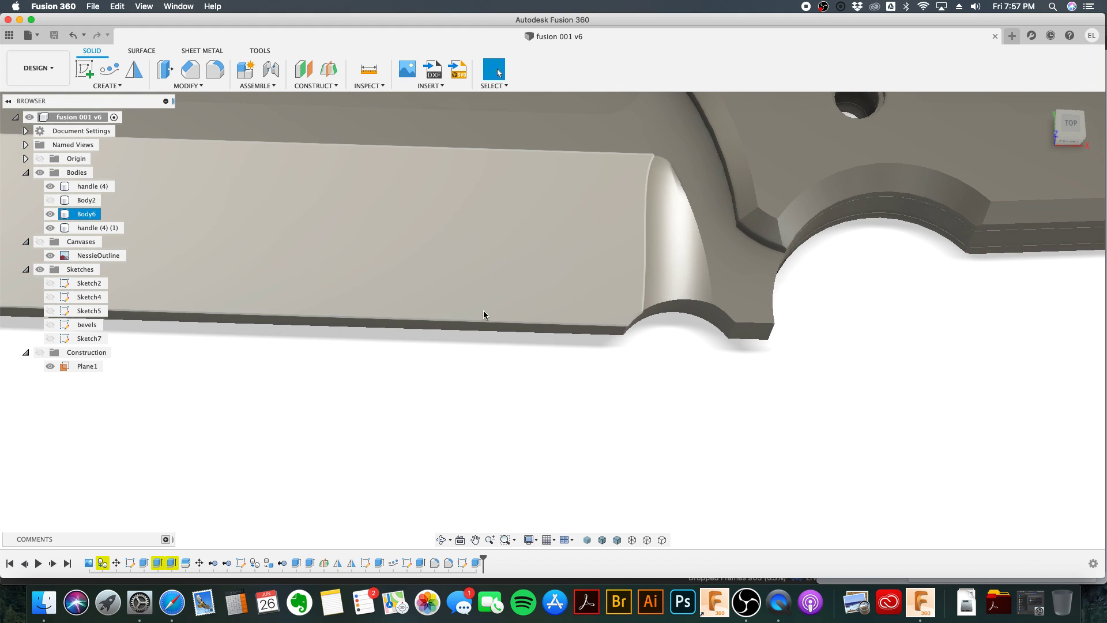
scroll(641, 346, "down", 2)
scroll(641, 346, "down", 3)
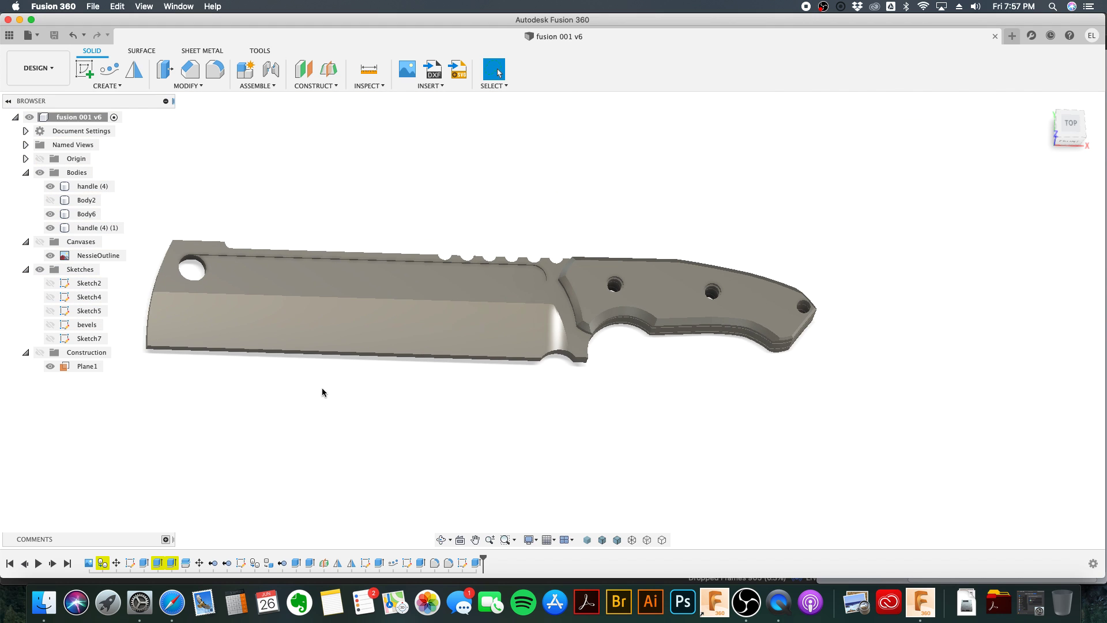
left_click(39, 353)
middle_click_drag(376, 195, 277, 149, "shift")
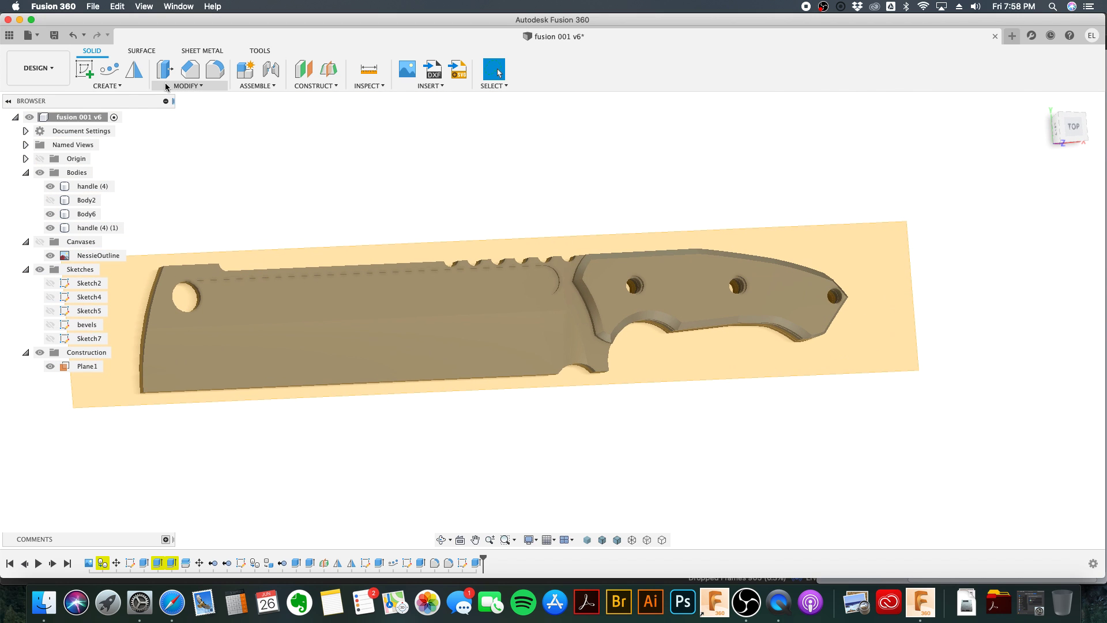
Step: Mirror the two blade bevel faces across Plane1
left_click(134, 69)
left_click(500, 345)
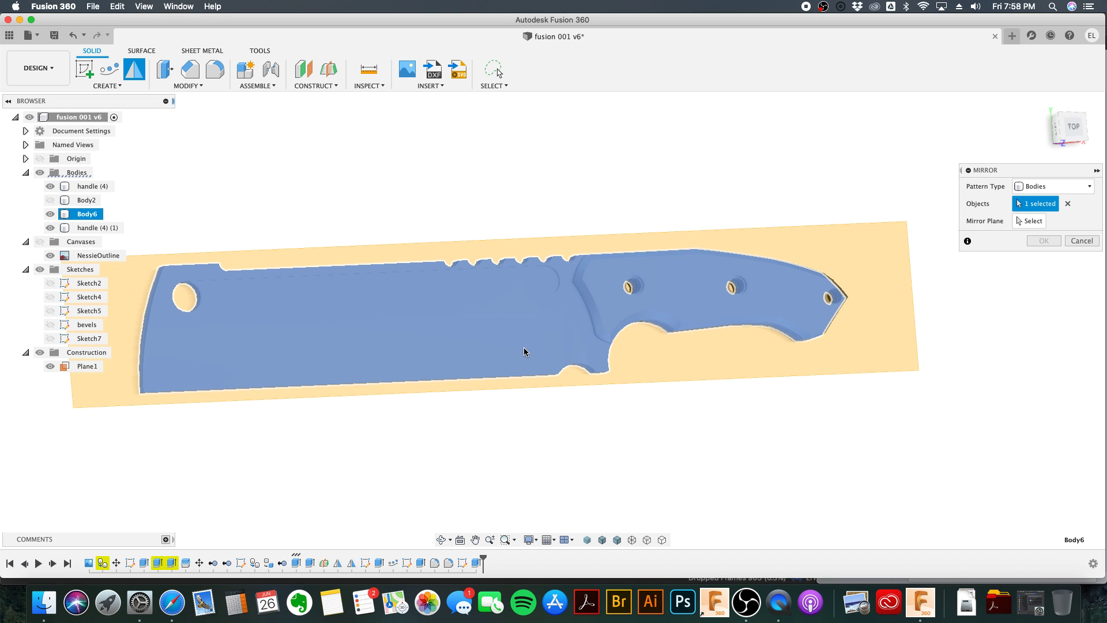
left_click(1067, 204)
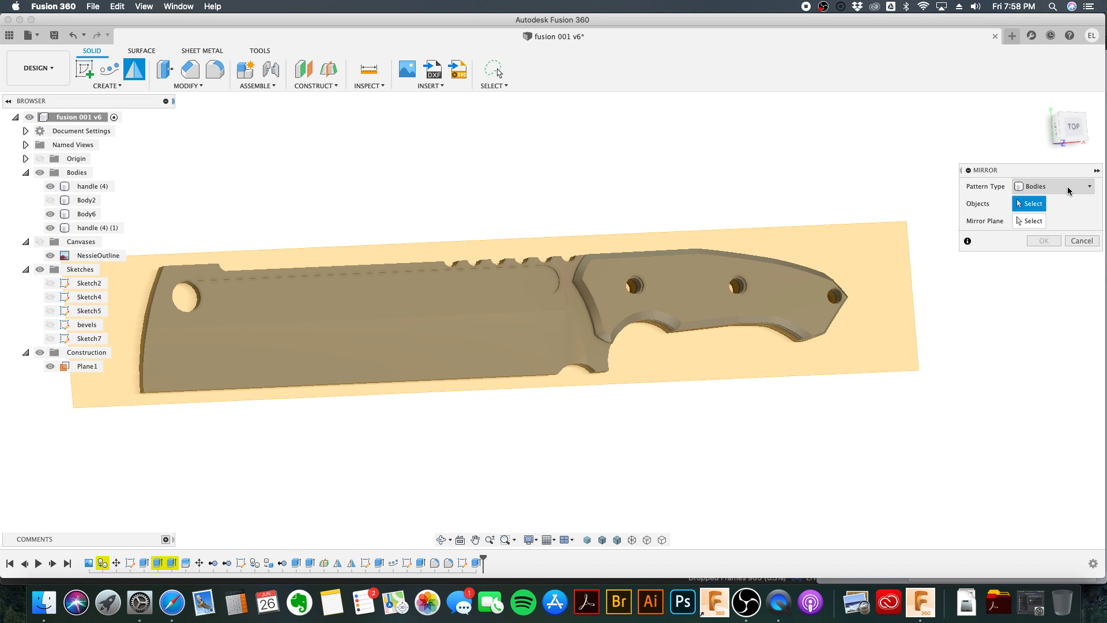
left_click(1066, 186)
left_click(1062, 203)
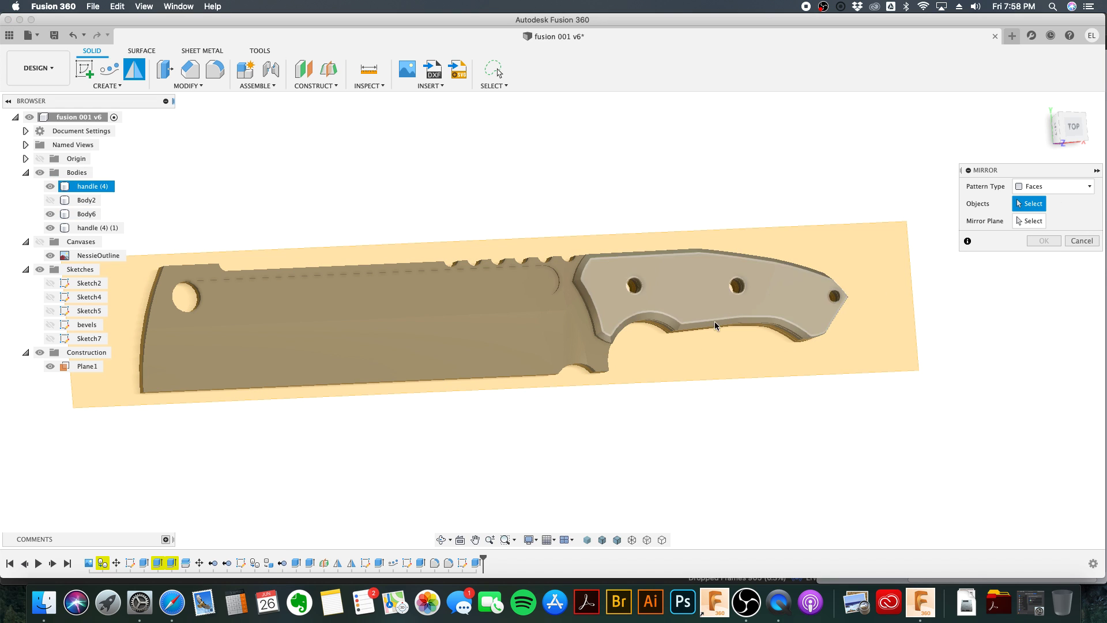
left_click(572, 345)
left_click(552, 343)
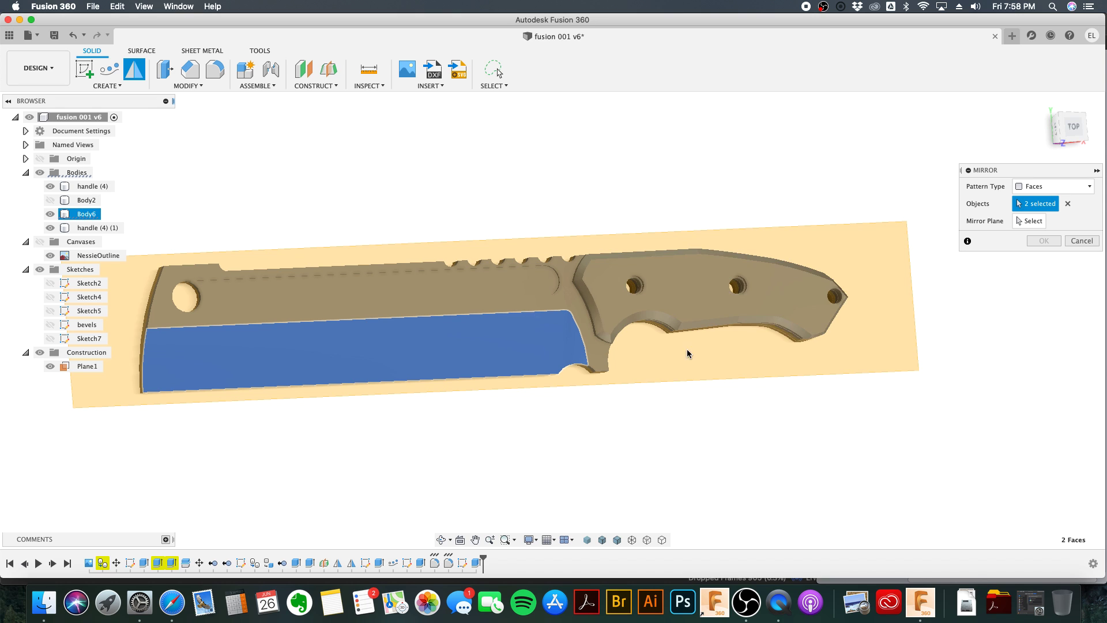
left_click(1024, 222)
left_click(893, 241)
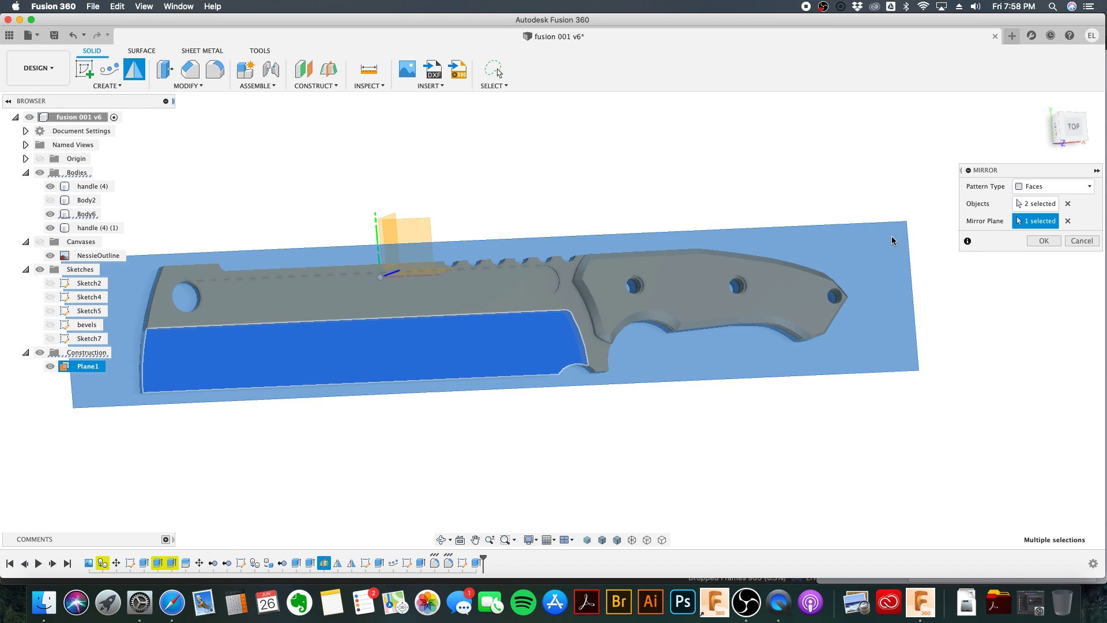
left_click(1035, 241)
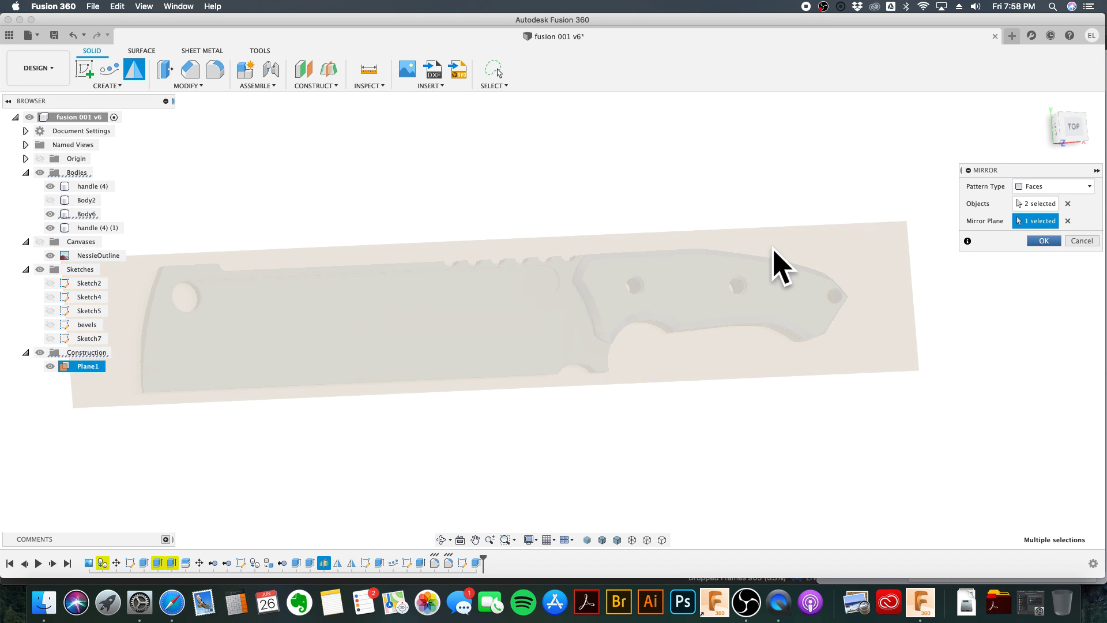
Step: Hide the construction plane and look at the knife's underside
left_click(40, 352)
left_click(182, 313)
middle_click_drag(182, 313, 403, 216, "shift")
key("Escape")
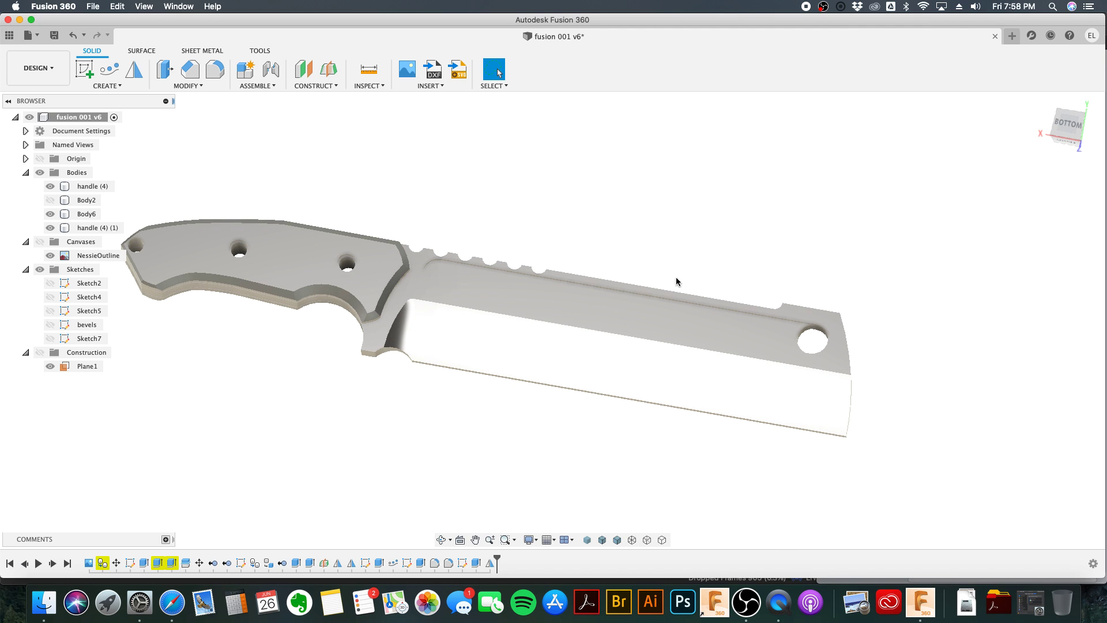
Step: Chamfer the blade's front-end edge by 0.09 in
middle_click_drag(753, 197, 605, 178, "shift")
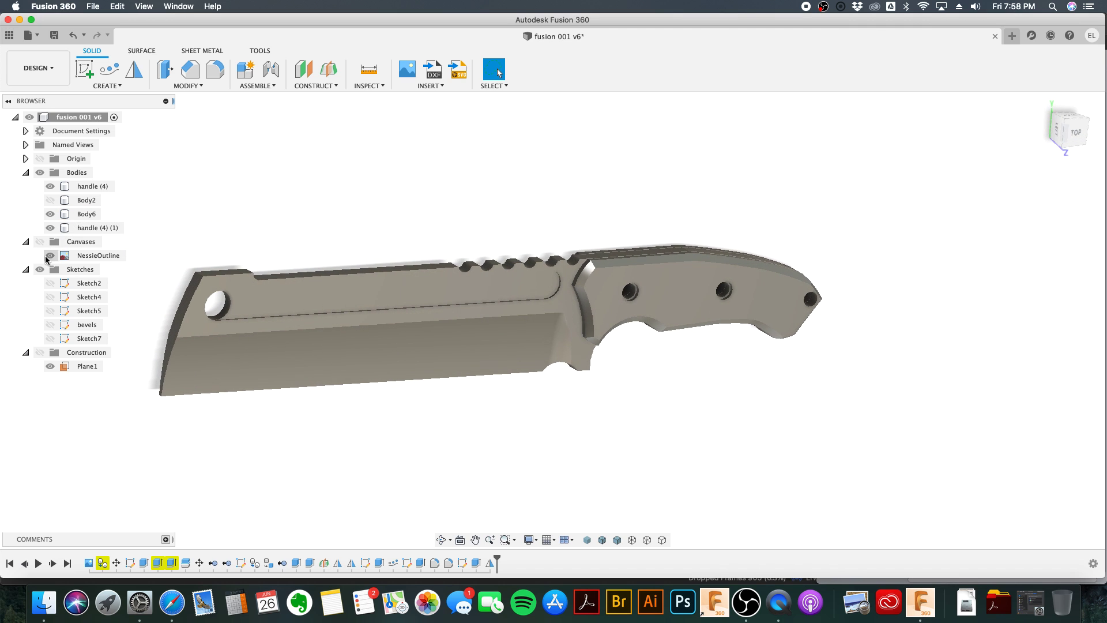
scroll(209, 309, "up", 5)
left_click(206, 306)
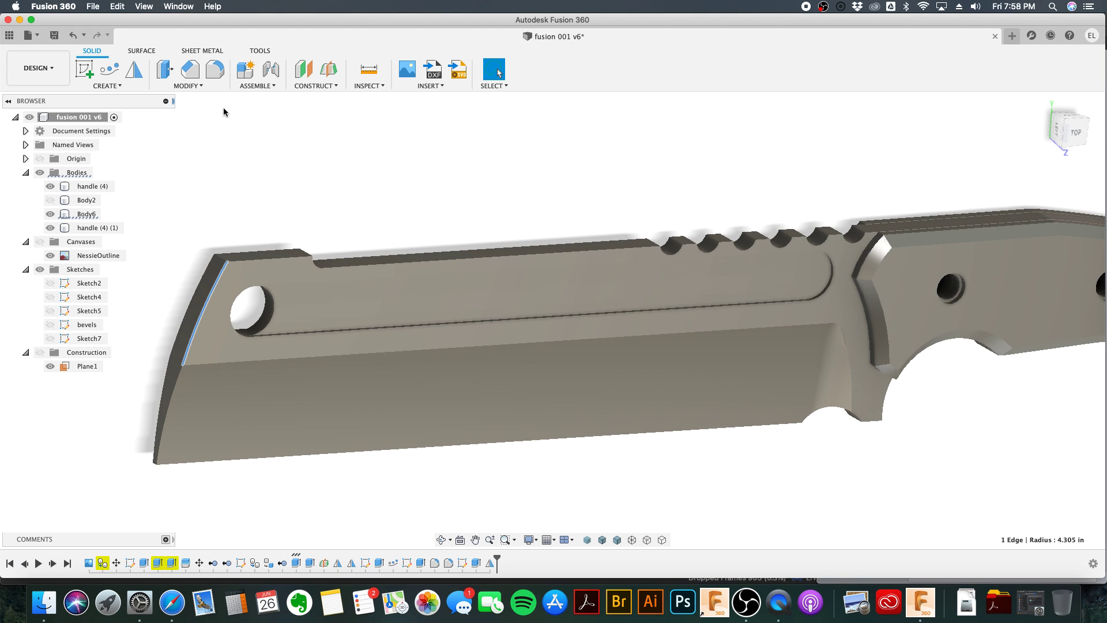
left_click(190, 70)
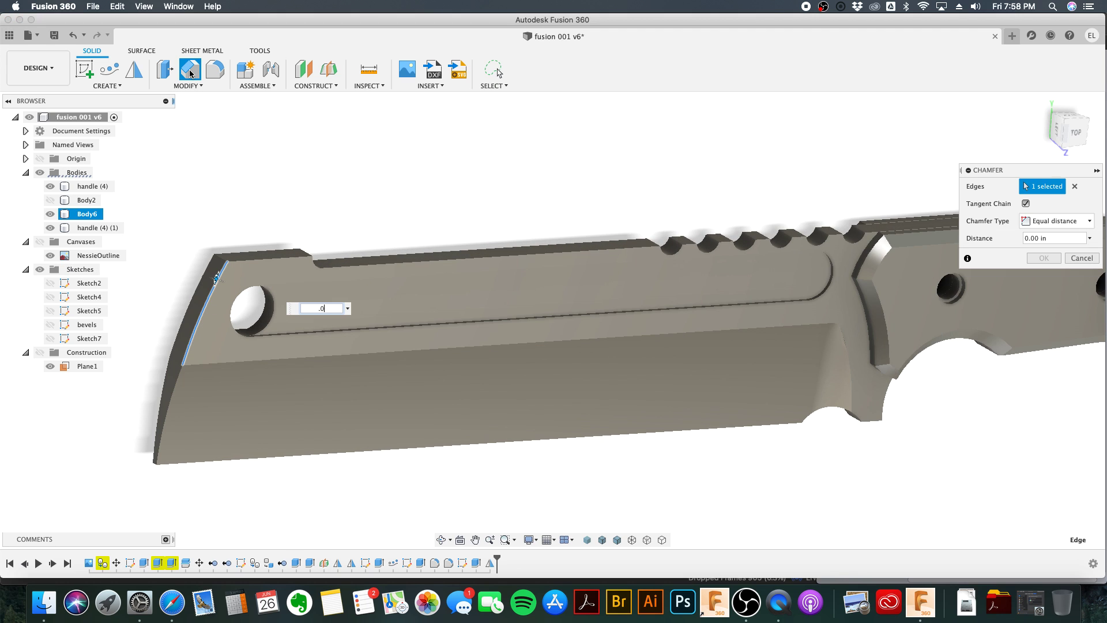
key("Return")
Step: Chamfer the matching front edge on the opposite side by 0.09 in
left_click(185, 363)
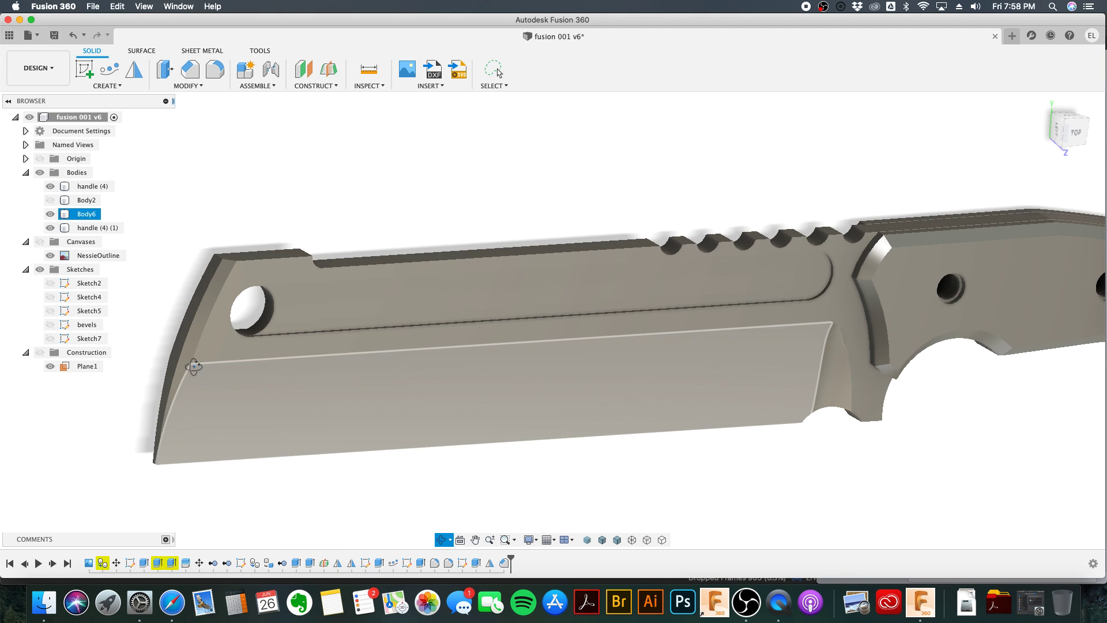
middle_click_drag(185, 363, 190, 327, "shift")
middle_click_drag(180, 248, 316, 181, "shift")
left_click(285, 165)
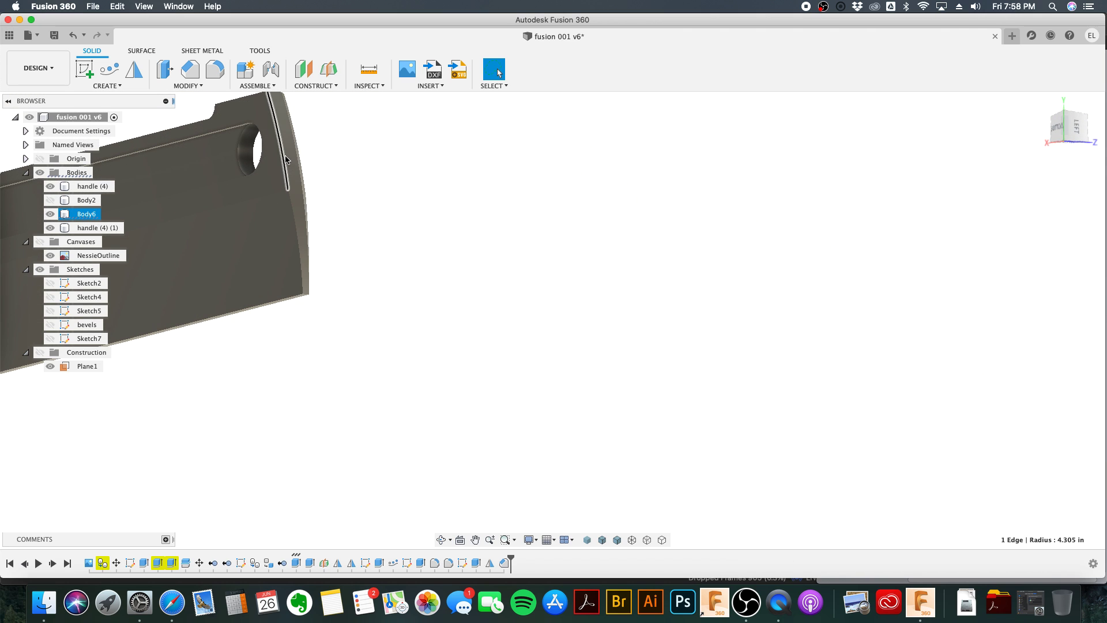
left_click(197, 72)
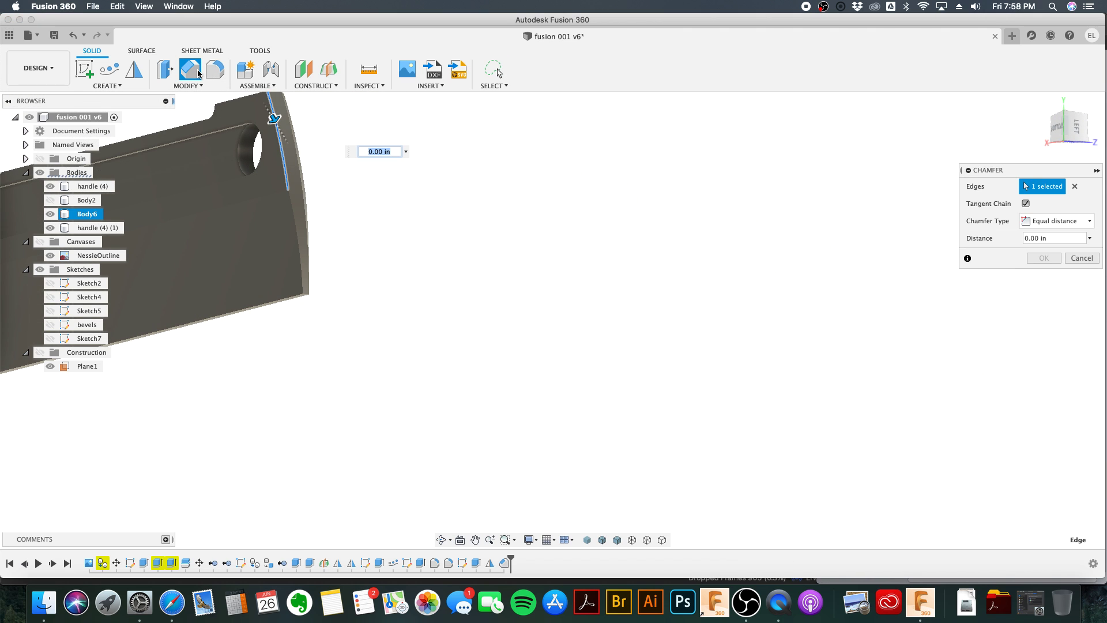
key("Return")
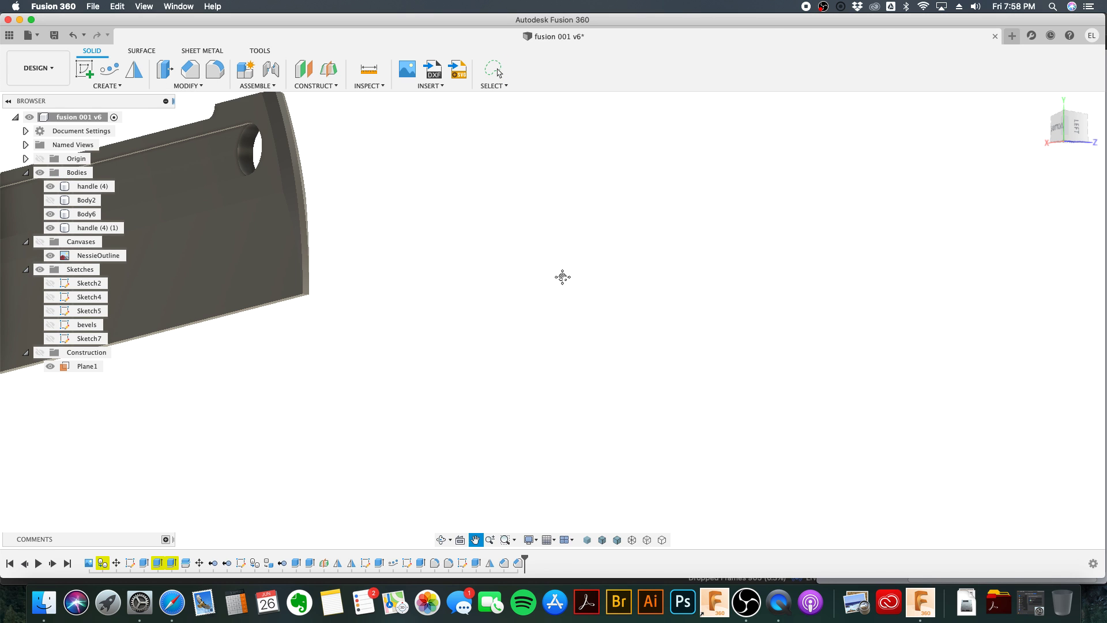
middle_click_drag(564, 276, 821, 363)
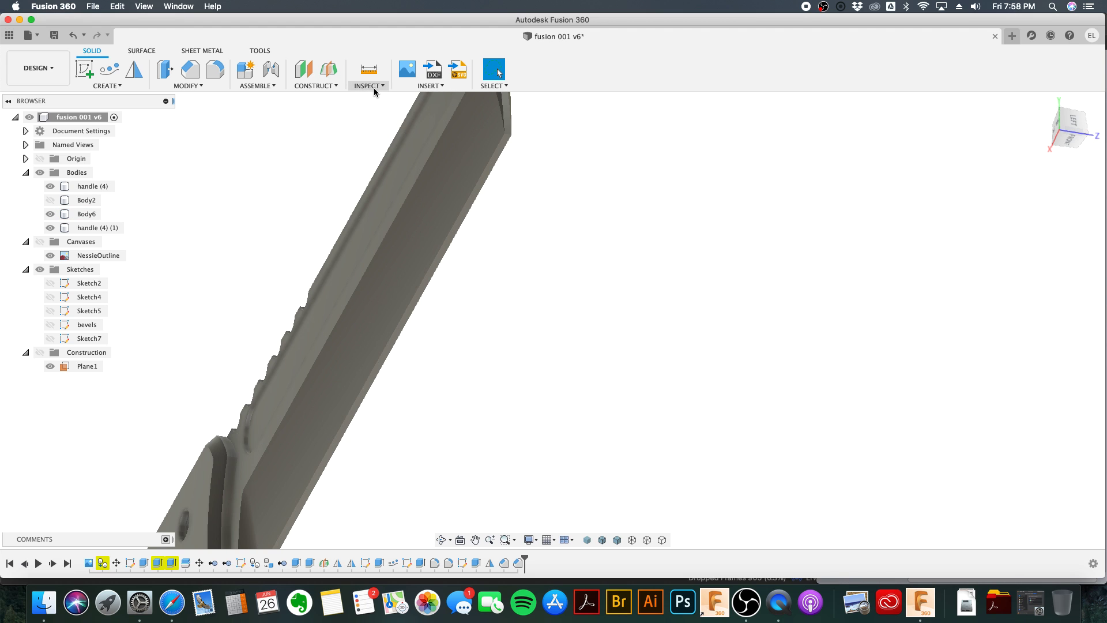
left_click(367, 72)
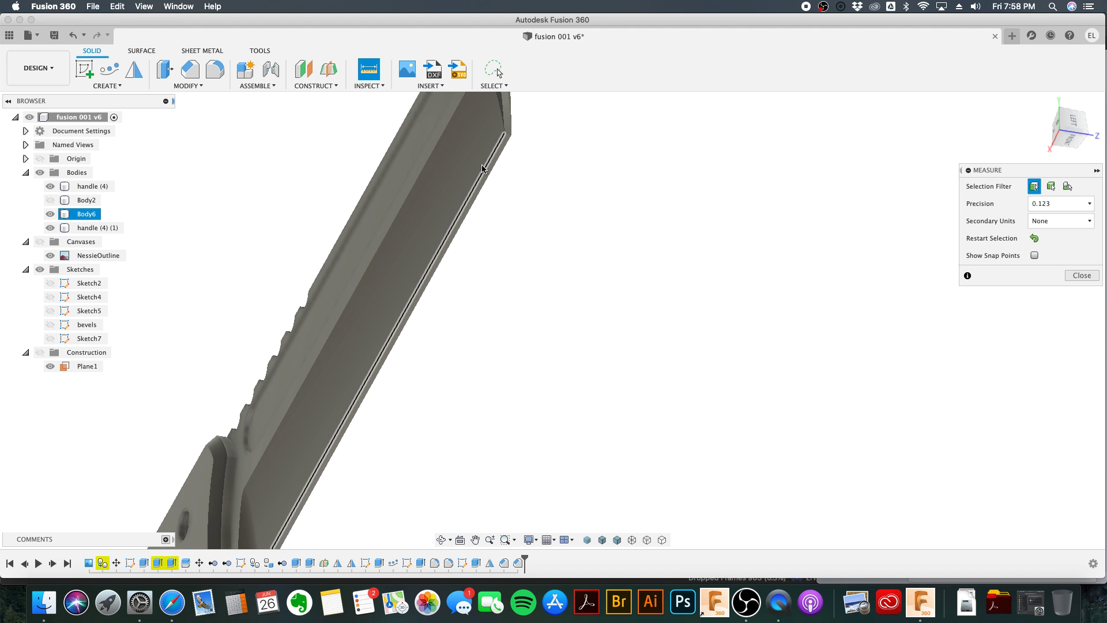
left_click(503, 164)
left_click(506, 162)
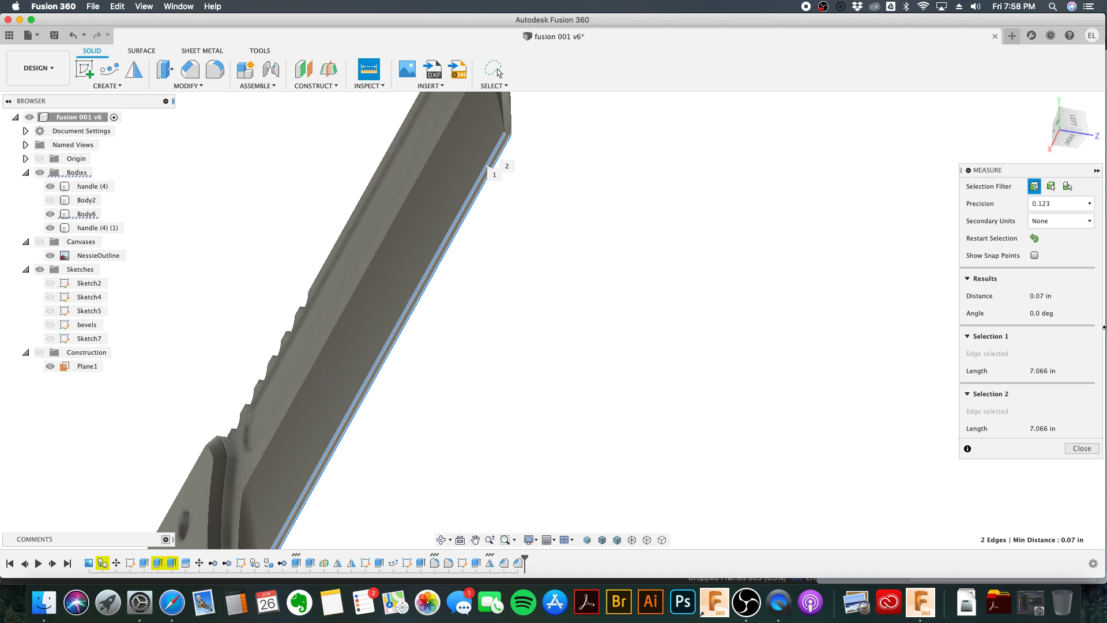
left_click(1081, 448)
scroll(554, 271, "down", 2)
middle_click_drag(590, 241, 535, 222, "shift")
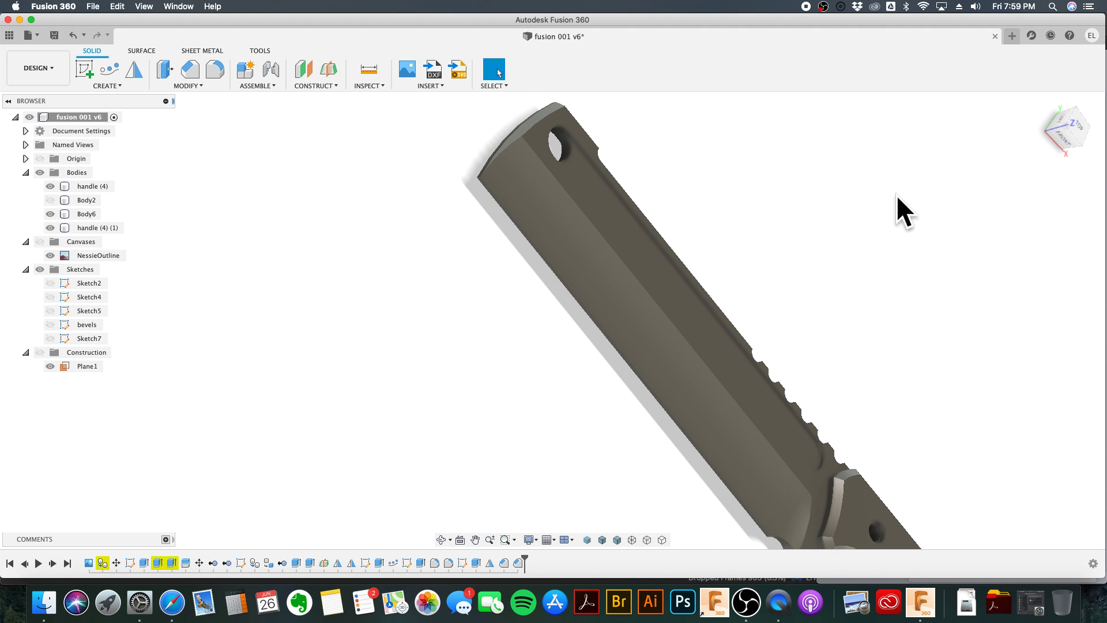
left_click(1076, 114)
left_click(1045, 102)
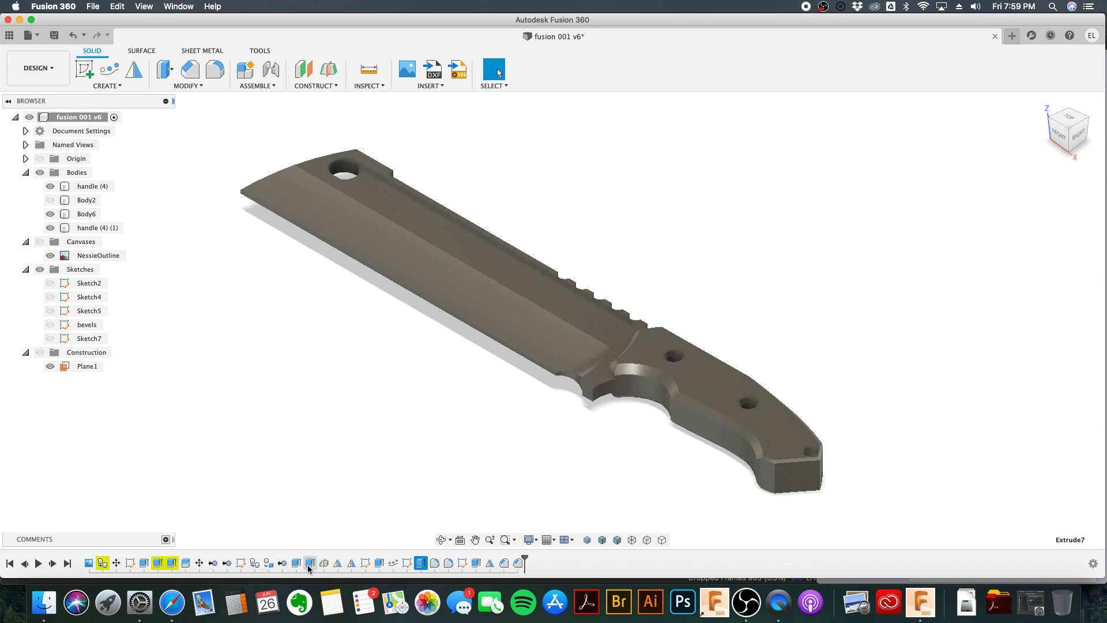
left_click(245, 599)
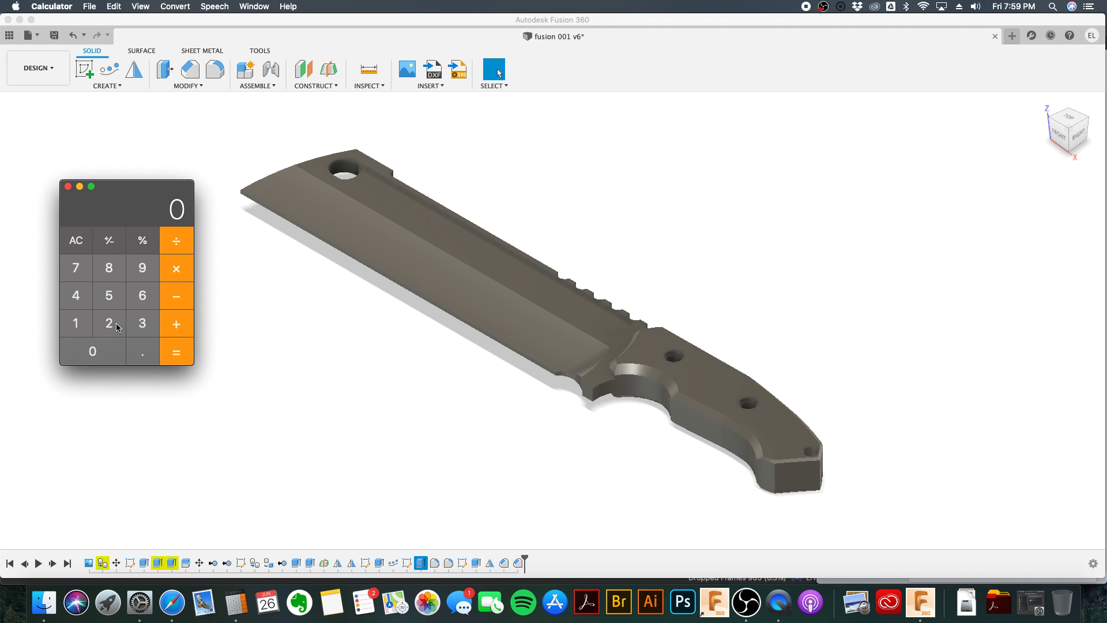
Step: Minimize Calculator and reopen the bevel cut extrude to change its depth to -0.115 in
left_click(80, 188)
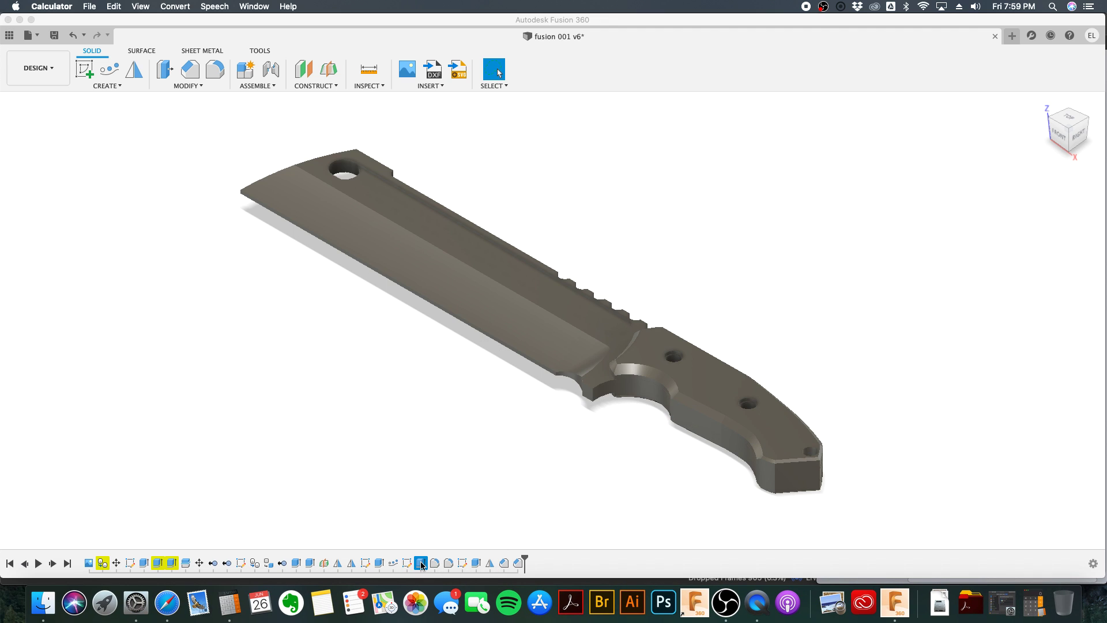
right_click(420, 563)
left_click(454, 448)
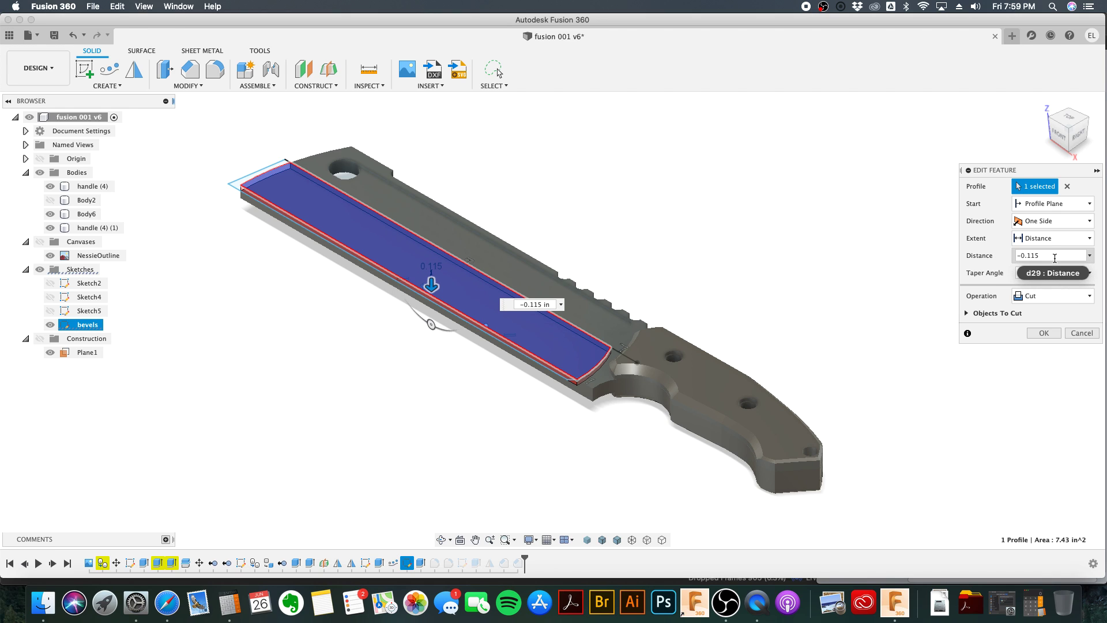
Step: Apply the -0.115 in bevel cut depth and orbit to a low front view of the blade
key("Return")
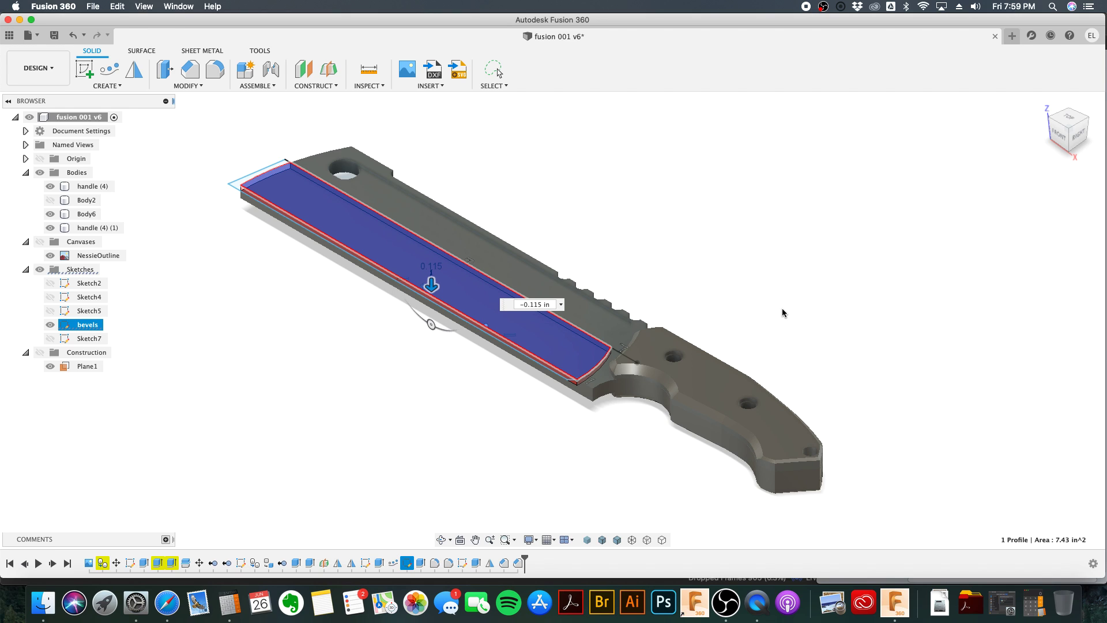
left_click(421, 248)
mouse_move(420, 247)
middle_mouse_down("shift")
mouse_move(444, 201)
mouse_move(463, 202)
middle_mouse_up("shift")
scroll(520, 330, "up", 5)
key("Escape")
scroll(729, 349, "up", 2)
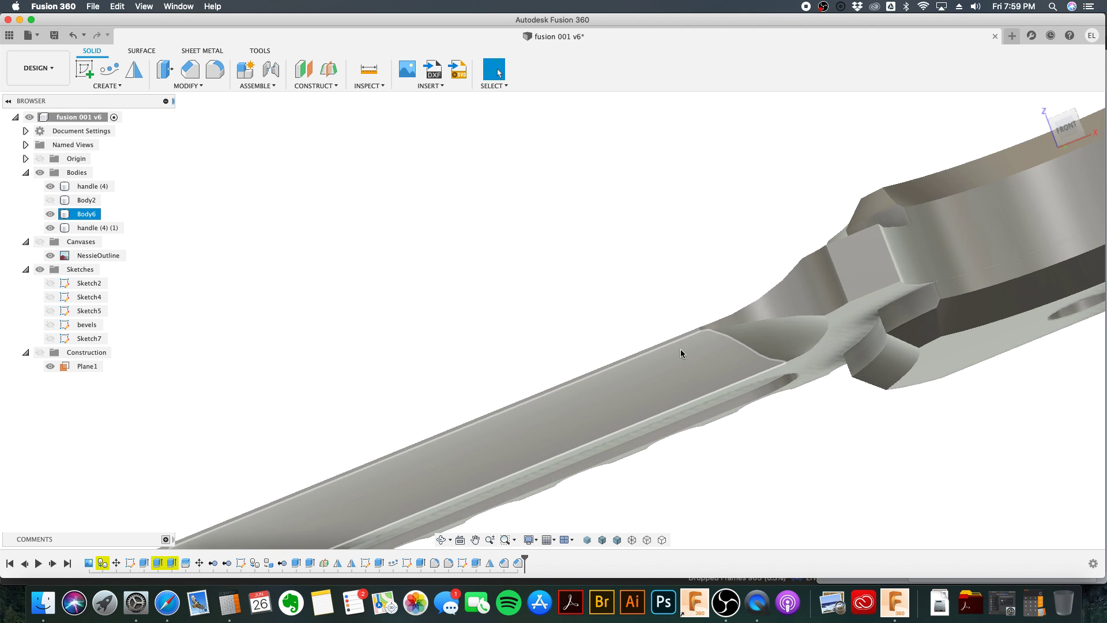
key("Escape")
Step: Measure the blade's edge flat between its two edges, then view the whole knife
left_click(369, 70)
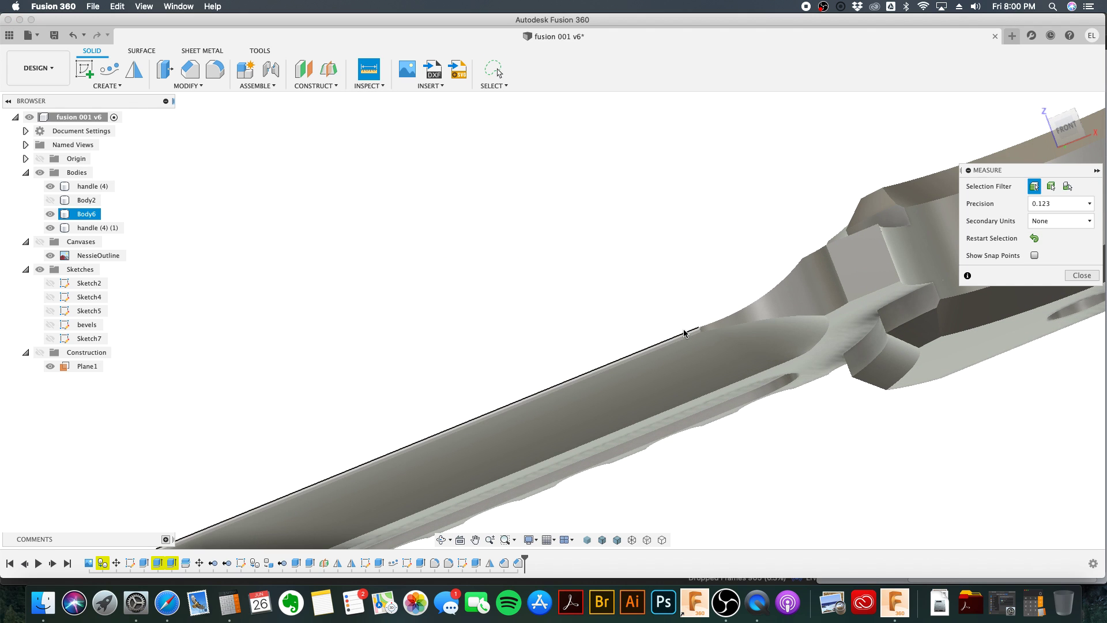
left_click(694, 332)
left_click(683, 343)
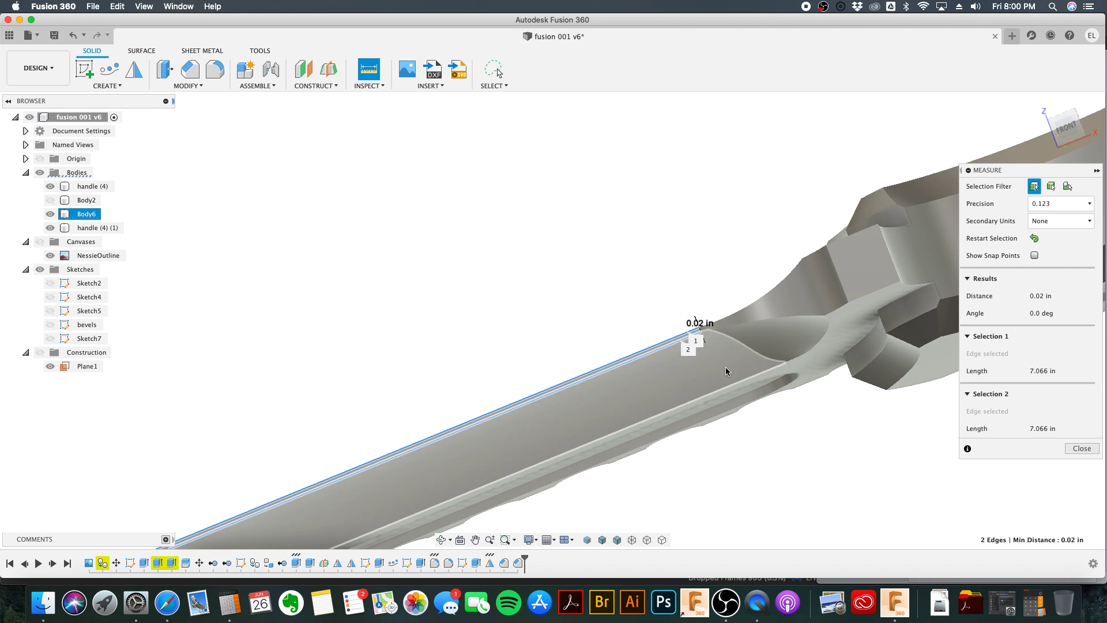
left_click(499, 73)
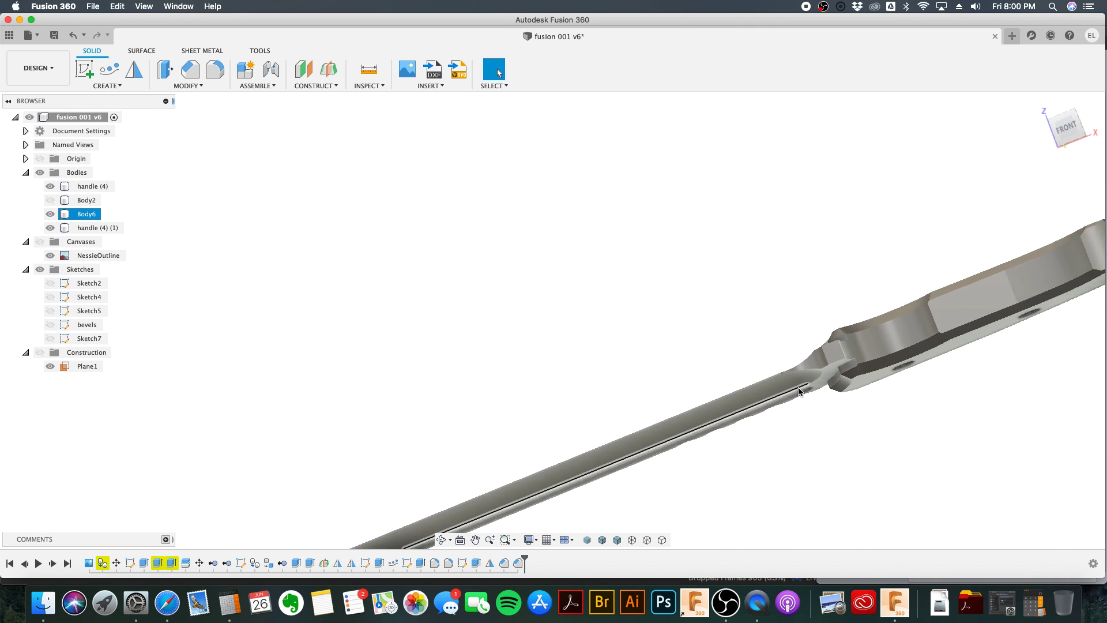
scroll(800, 392, "down", 5)
middle_click_drag(769, 291, 553, 539, "shift")
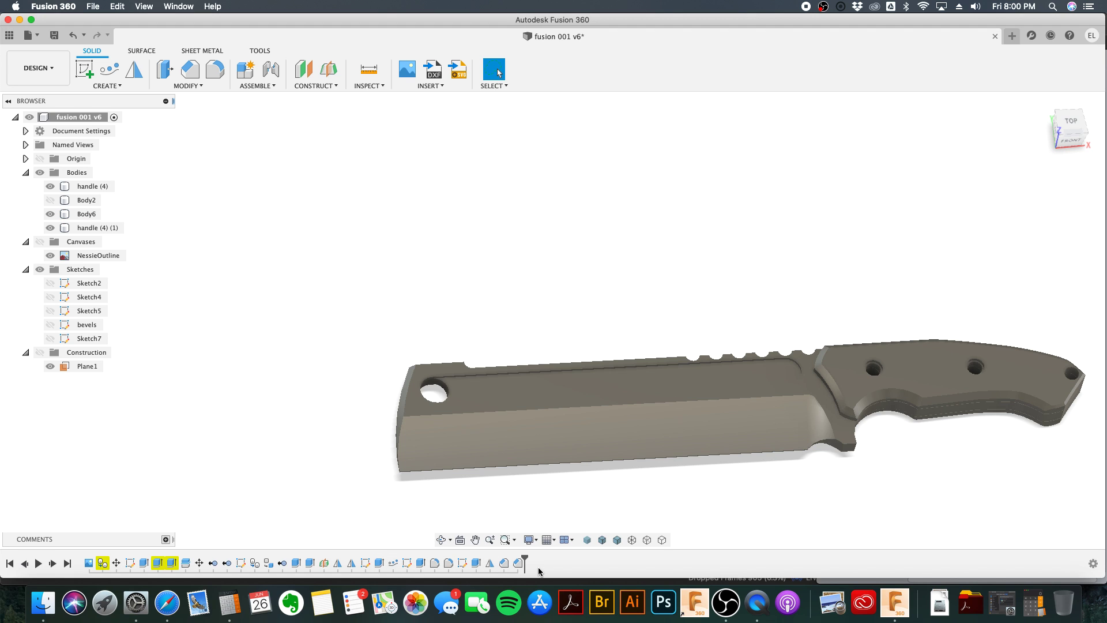
middle_click_drag(526, 363, 581, 354, "shift")
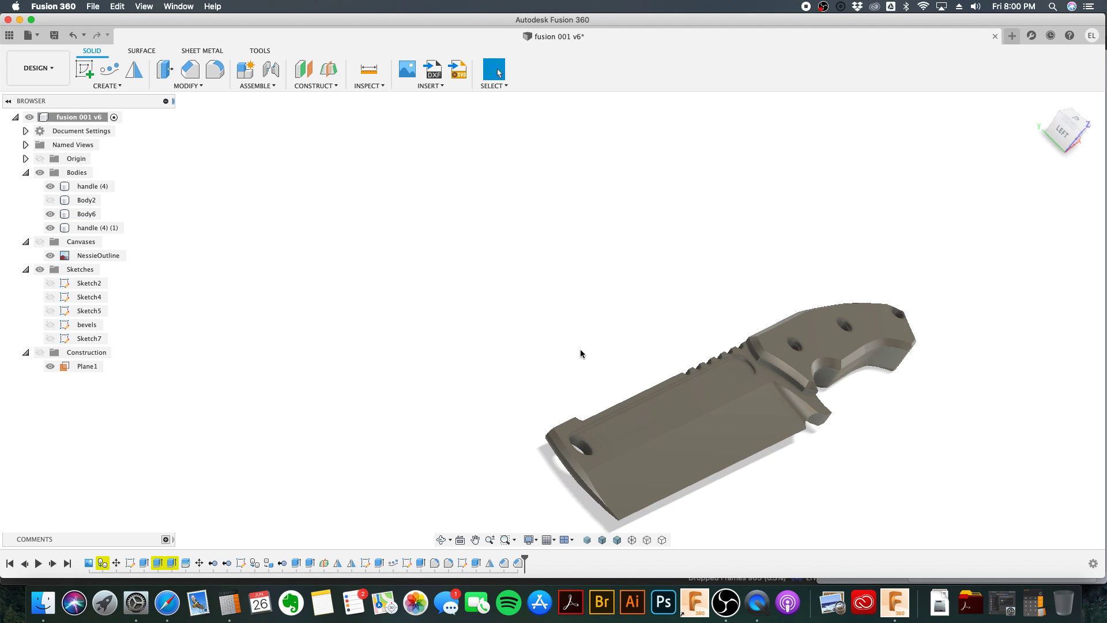
Step: Chamfer the two edges at the blade's front end at 0.04 in
middle_click_drag(978, 277, 958, 329, "shift")
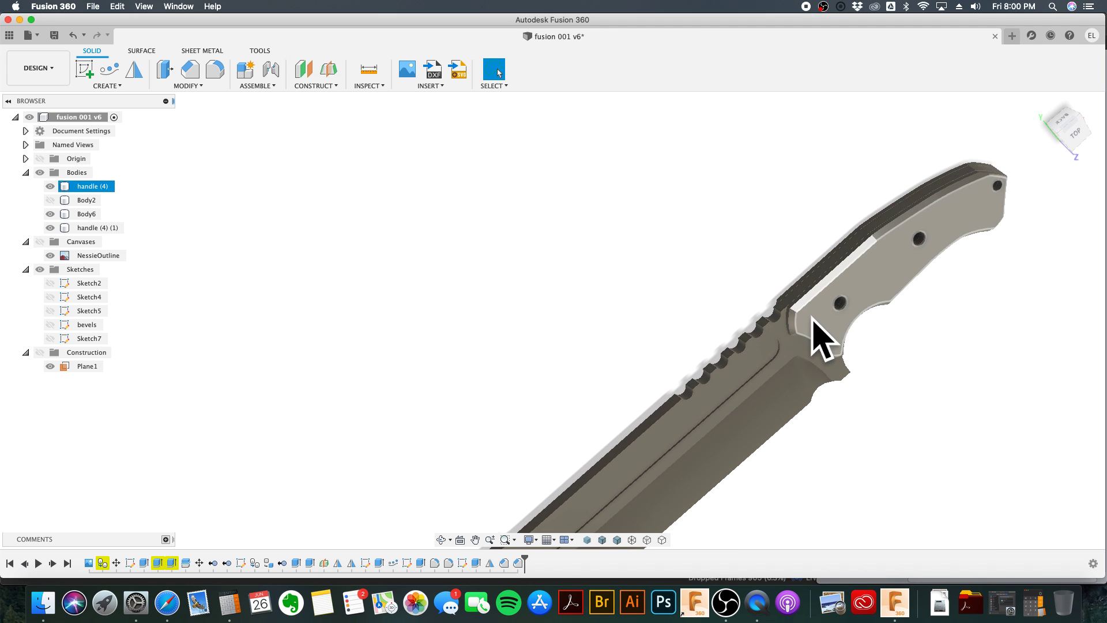
middle_click_drag(815, 334, 762, 200)
scroll(517, 330, "up", 3)
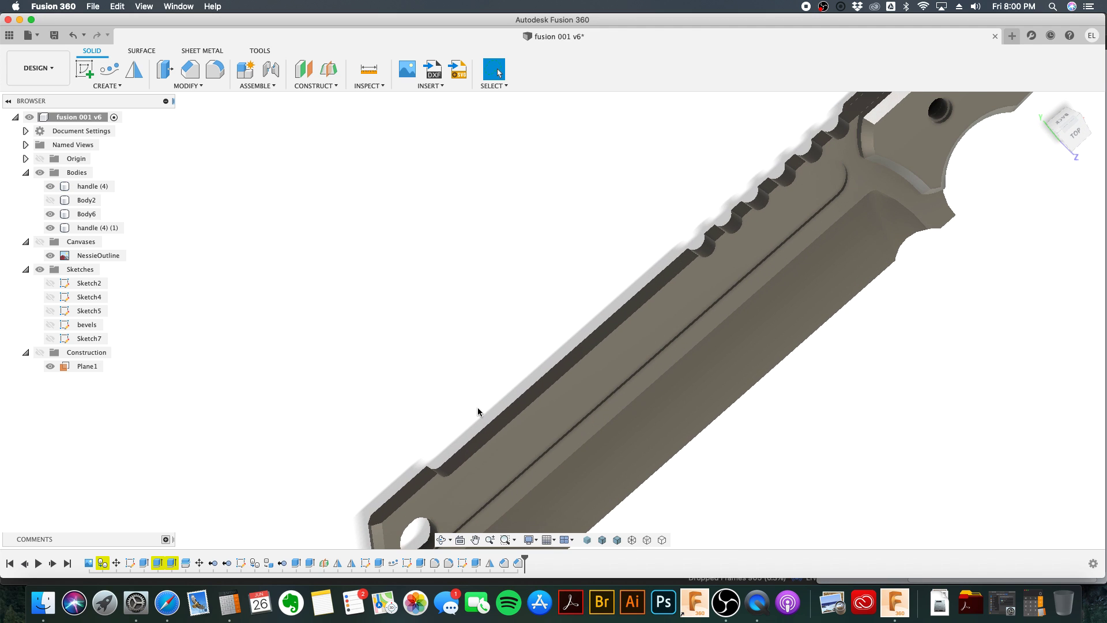
left_click(402, 504)
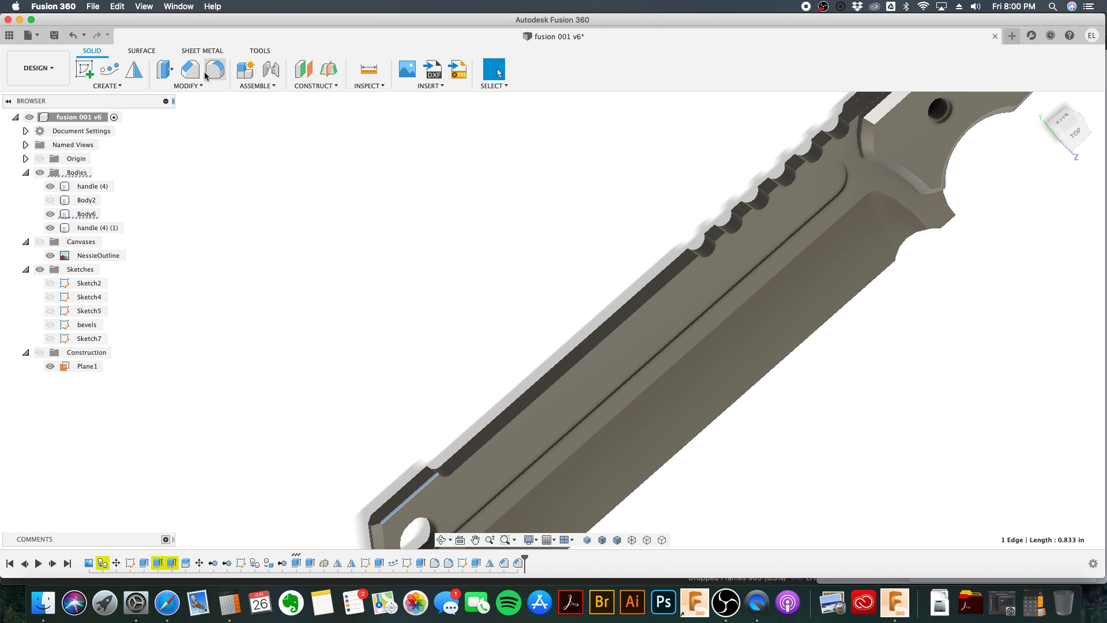
left_click(405, 487, "shift")
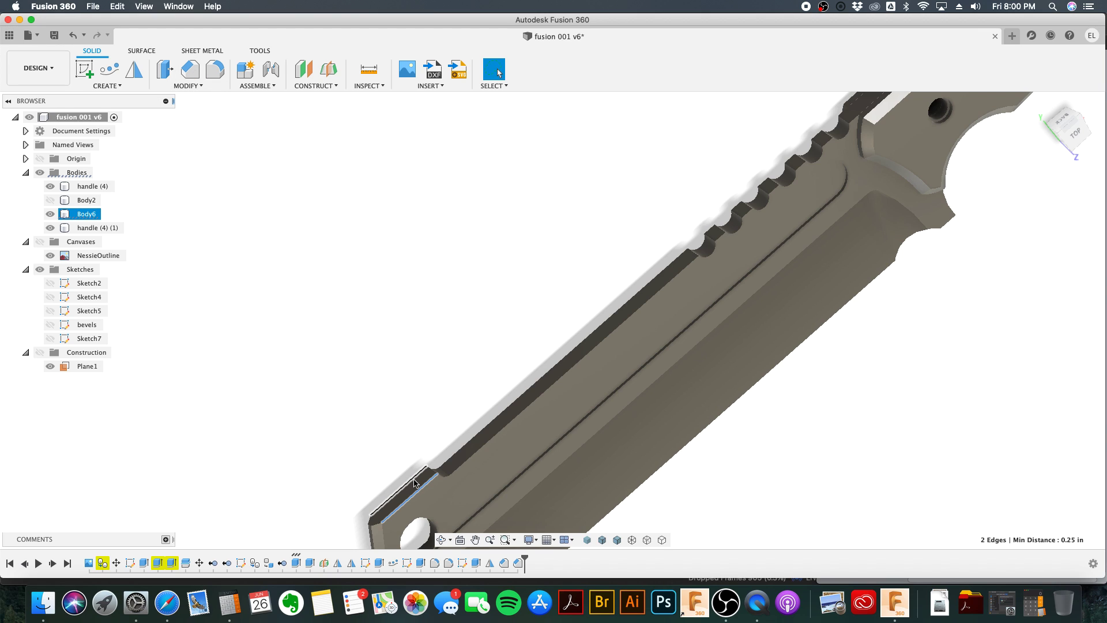
left_click(192, 70)
type(".0")
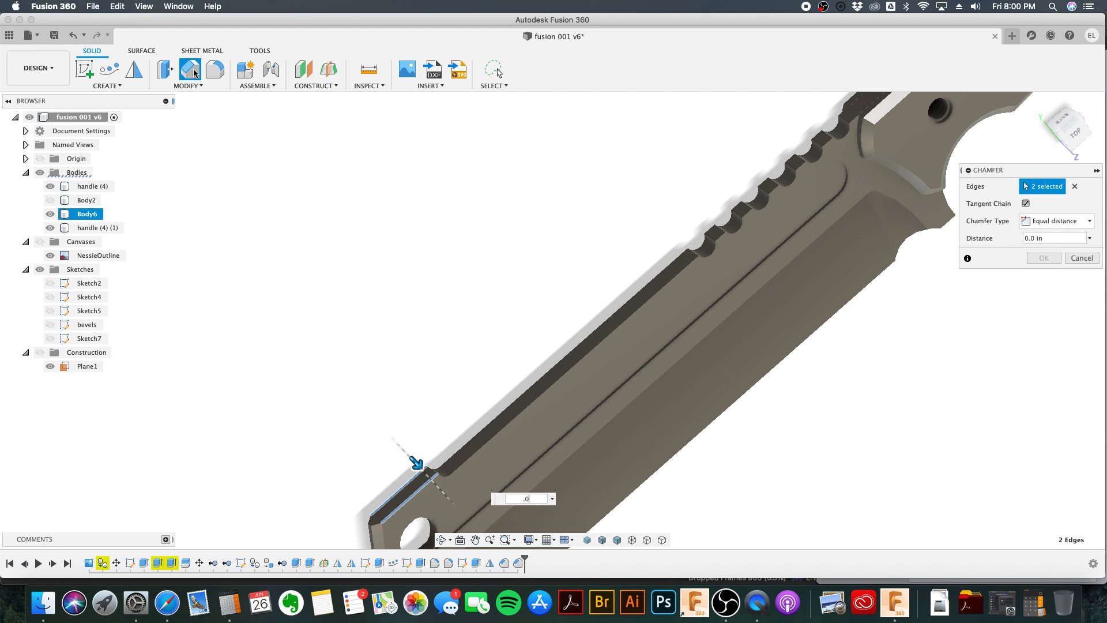
type("4")
key("Return")
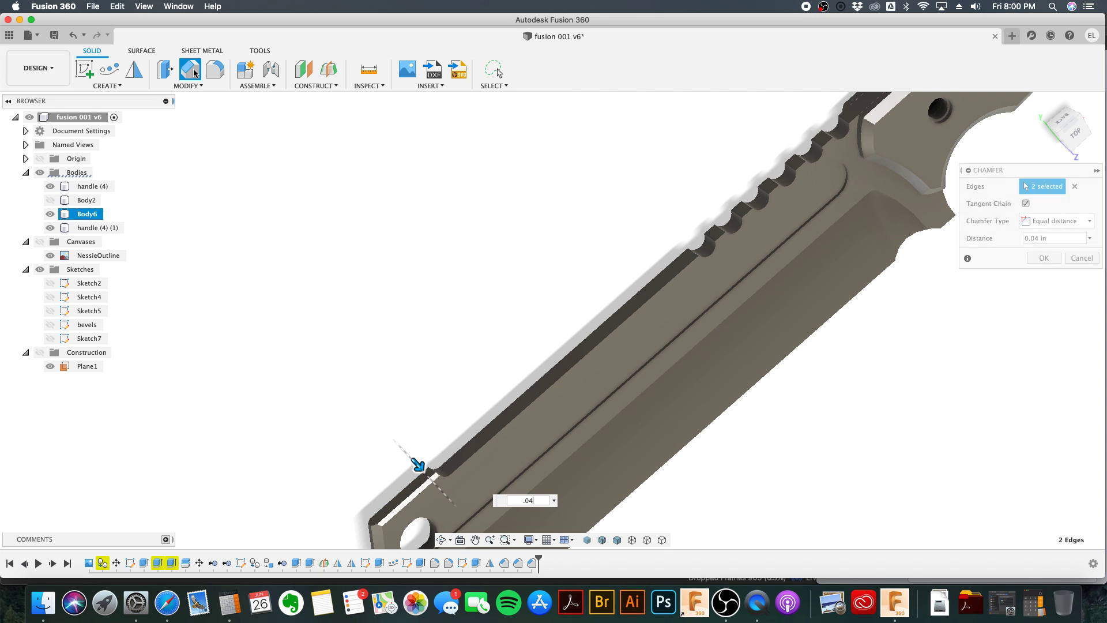
Step: Select the groove and notch edges along the blade spine
left_click(536, 396)
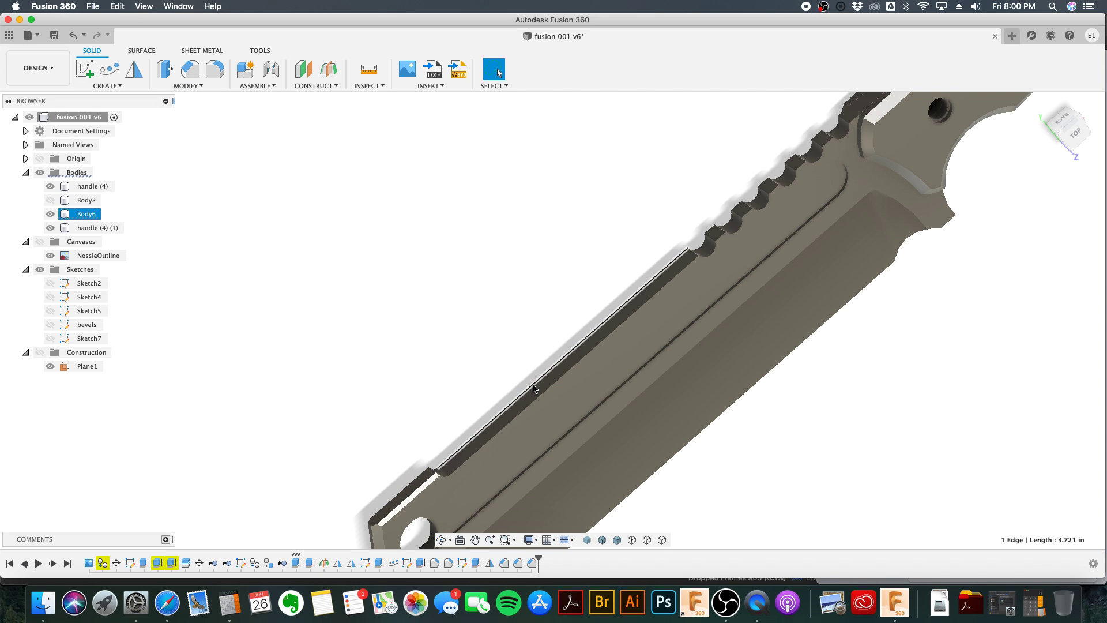
left_click(538, 398, "shift")
middle_click_drag(494, 403, 465, 442, "shift")
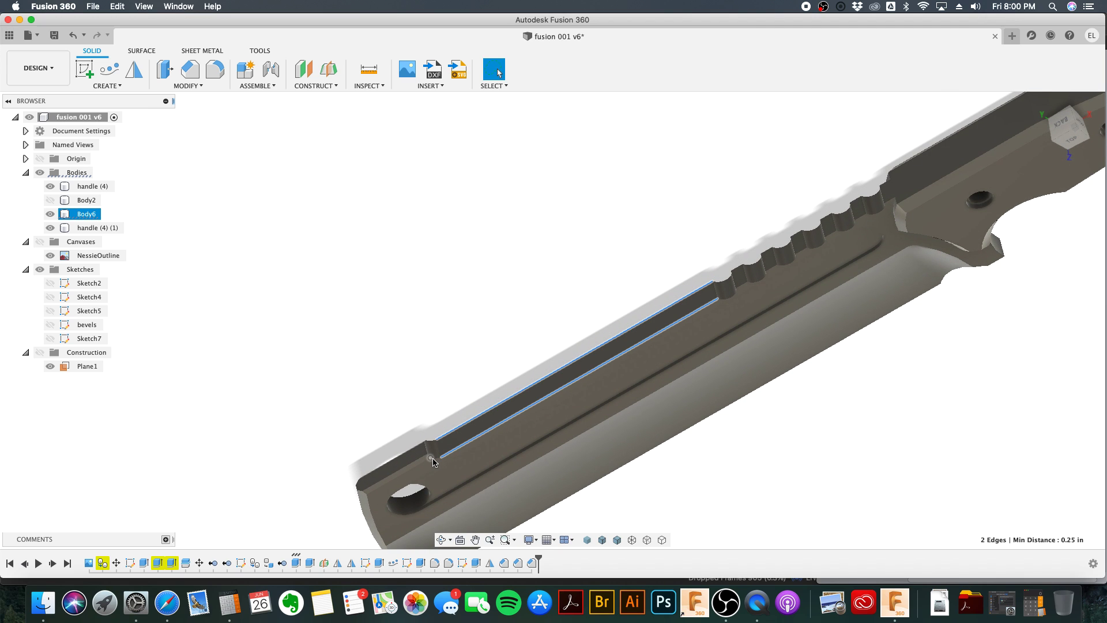
scroll(438, 460, "up", 2)
left_click(437, 444, "shift")
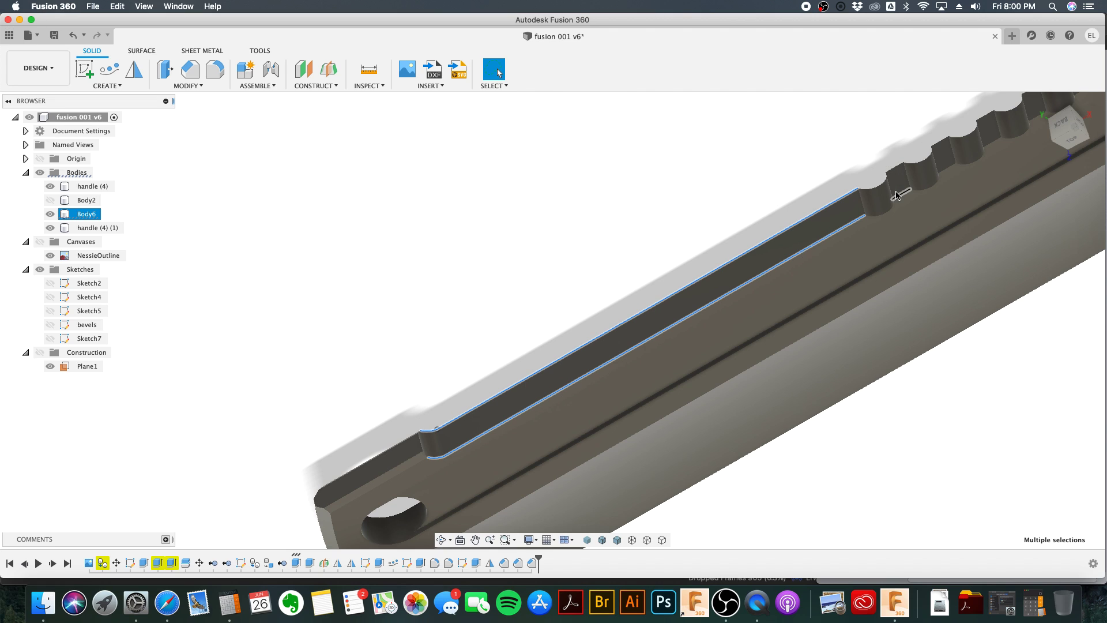
left_click(901, 166, "shift")
left_click(928, 140, "shift")
middle_click_drag(954, 163, 776, 242)
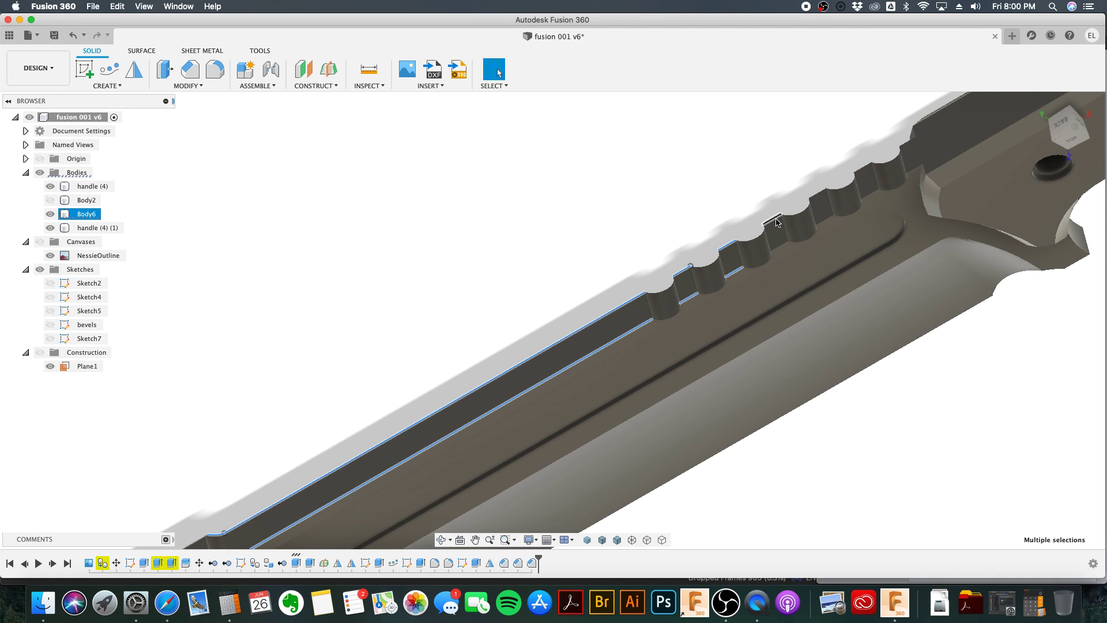
left_click(776, 242, "shift")
left_click(822, 217, "shift")
left_click(870, 186, "shift")
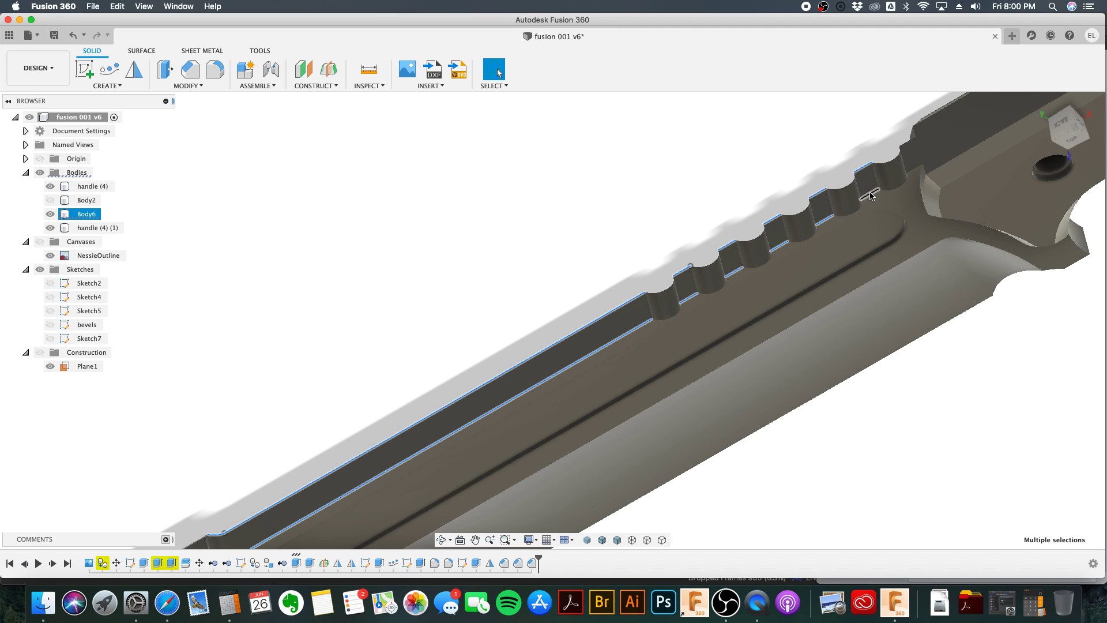
Step: Chamfer the selected spine edges at 0.04 in and view from above
left_click(193, 73)
type(".0")
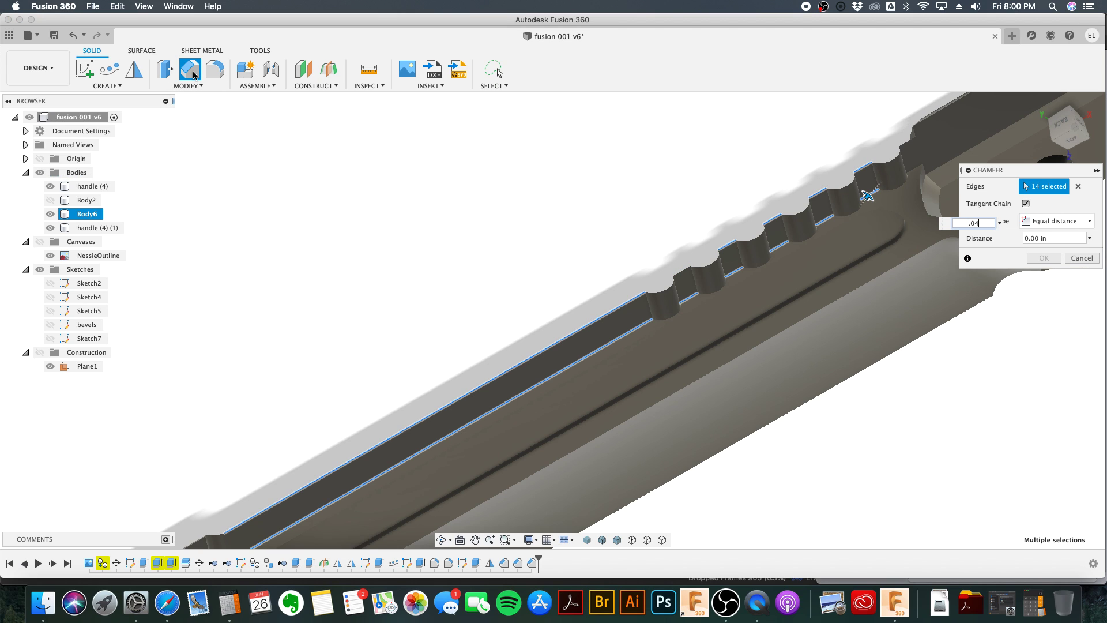
type("4")
key("Return")
middle_click_drag(551, 398, 536, 358, "shift")
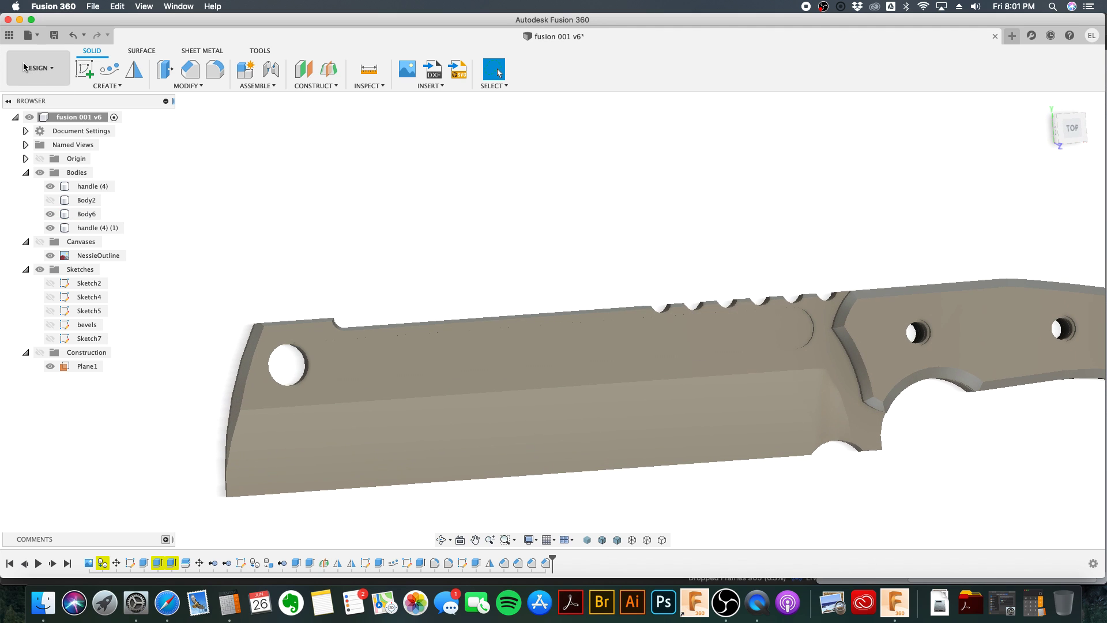
Step: Save the chamfered knife design as a new 'User Saved' version
left_click(53, 35)
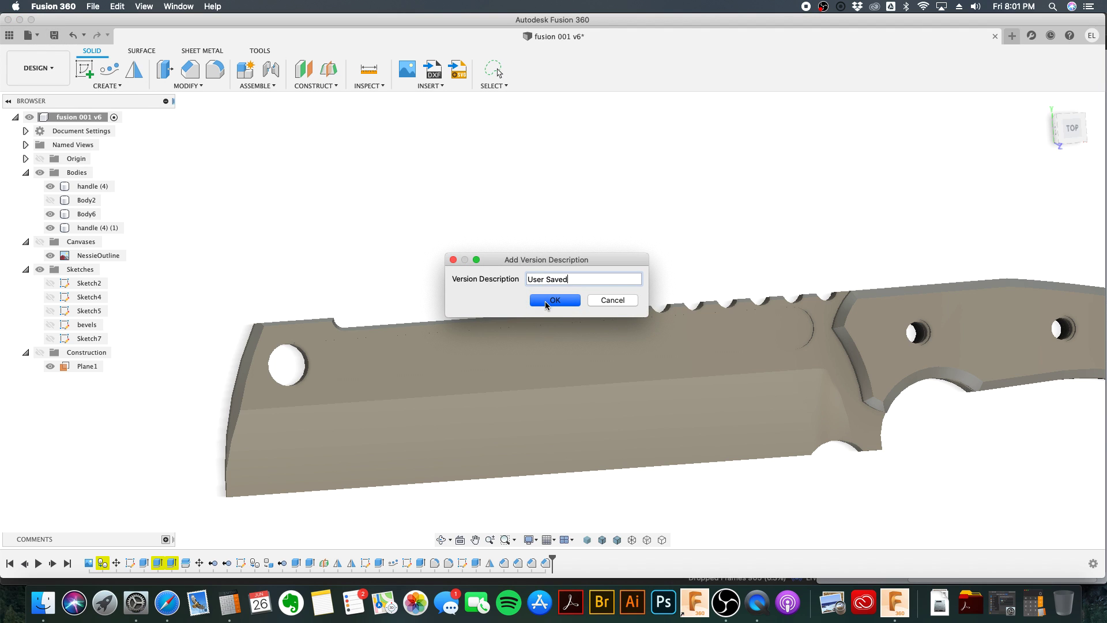
left_click(553, 300)
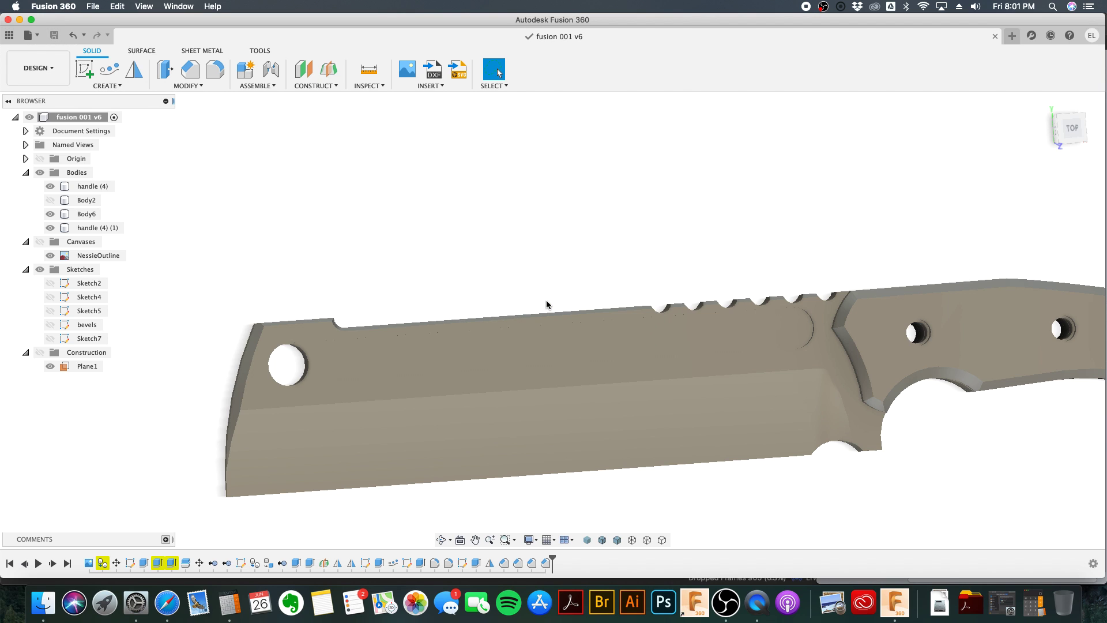
left_click(623, 320)
scroll(640, 319, "down", 5)
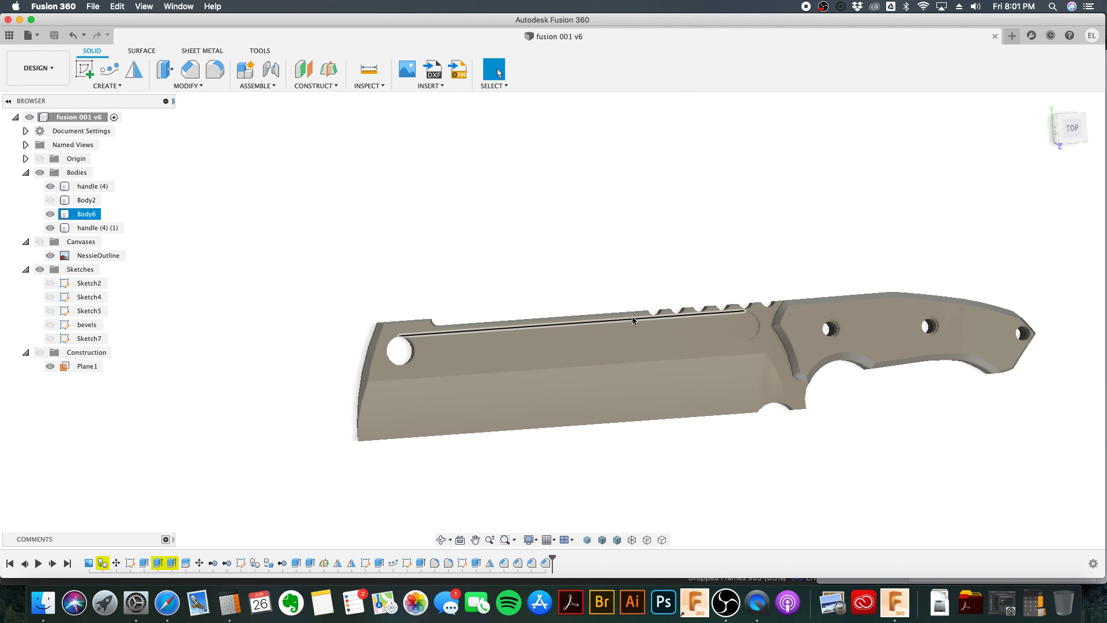
scroll(649, 320, "down", 2)
key("Escape")
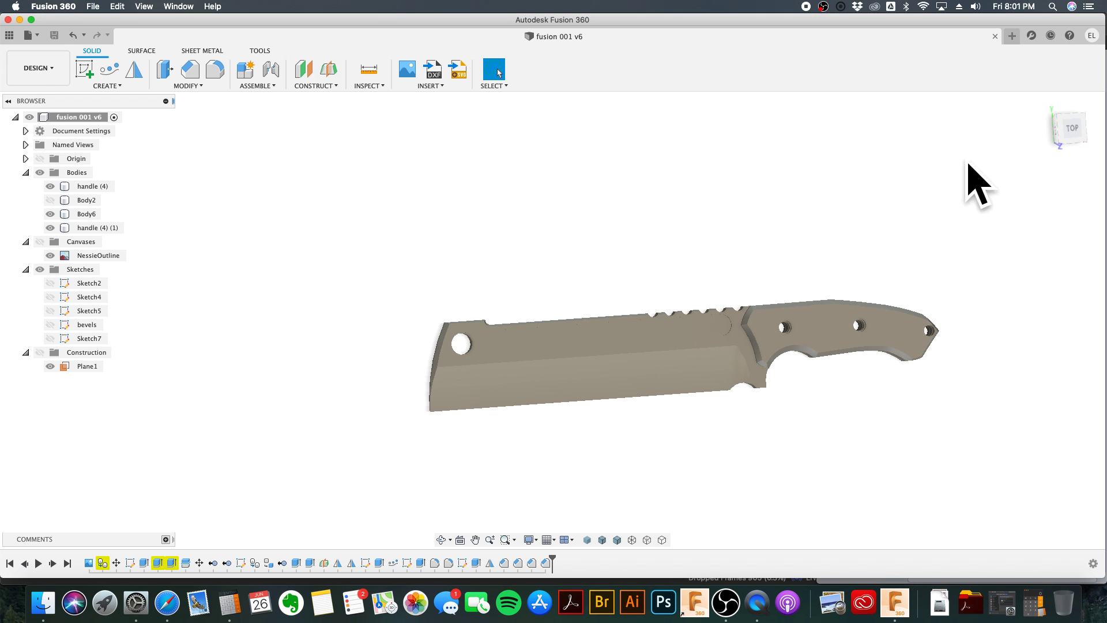
Step: Snap to the top view, frame the knife, and show the Fixed Blades project files
left_click(1074, 131)
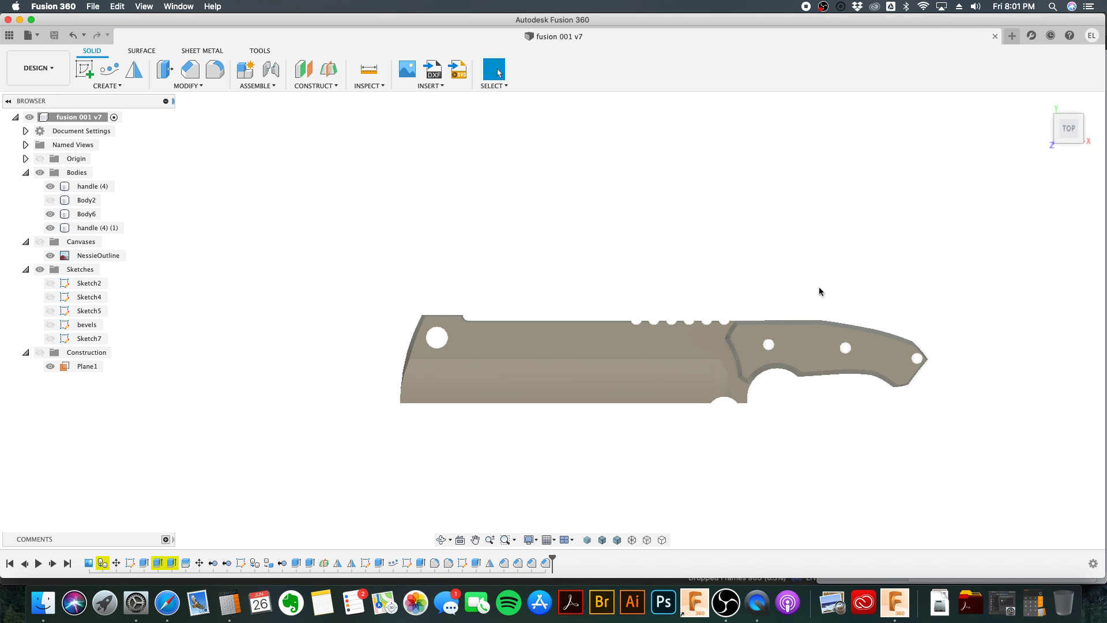
scroll(674, 287, "up", 2)
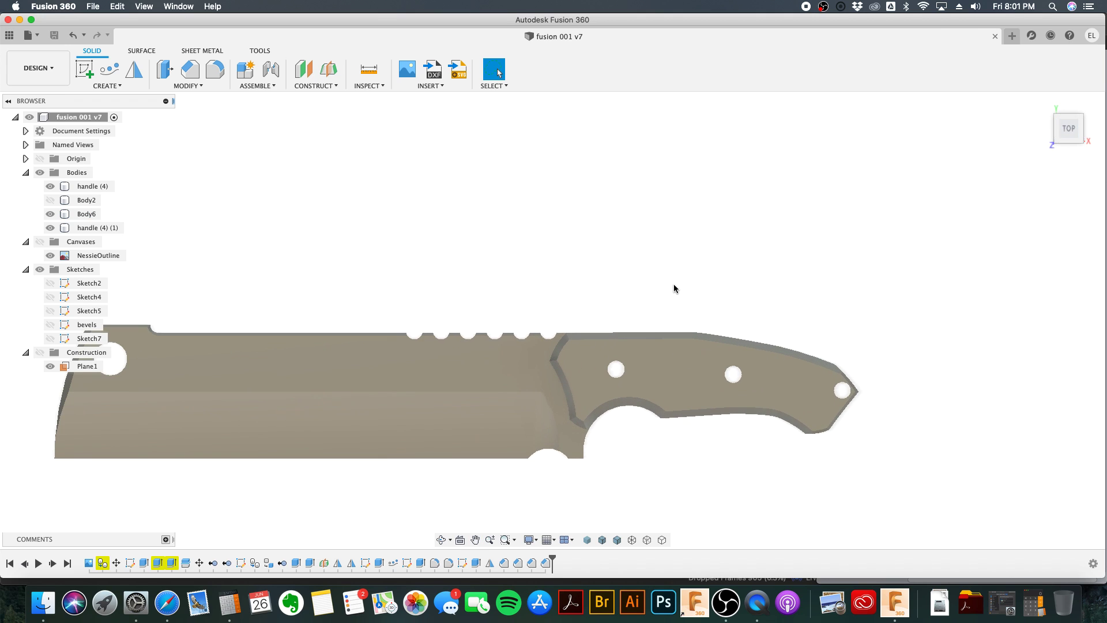
middle_click_drag(509, 292, 648, 234)
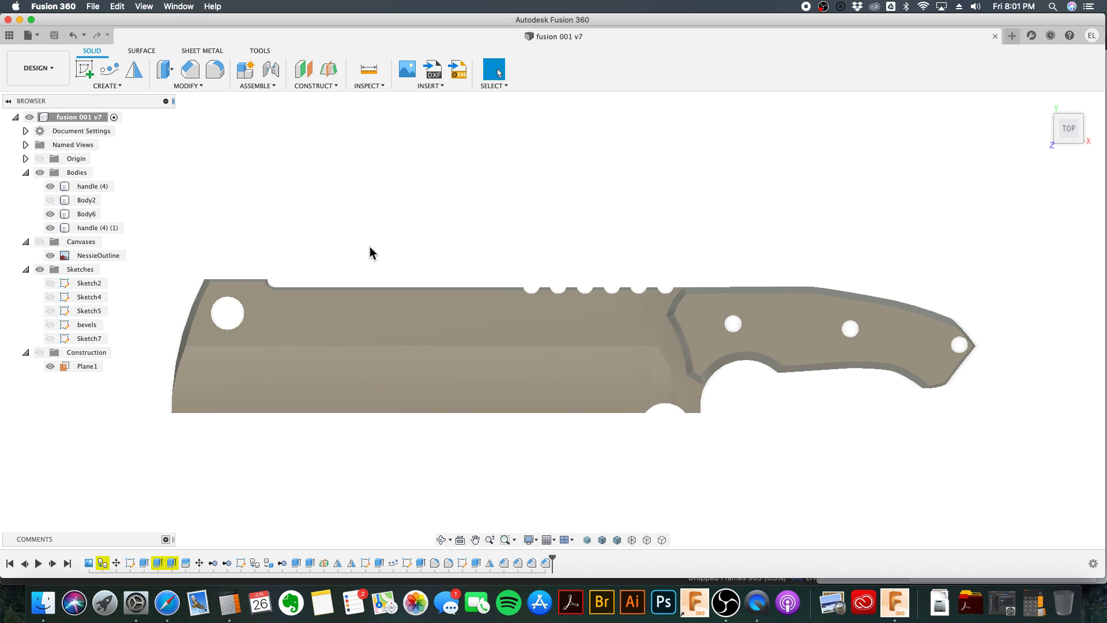
scroll(369, 250, "up", 1)
scroll(369, 250, "up", 1)
scroll(380, 257, "down", 2)
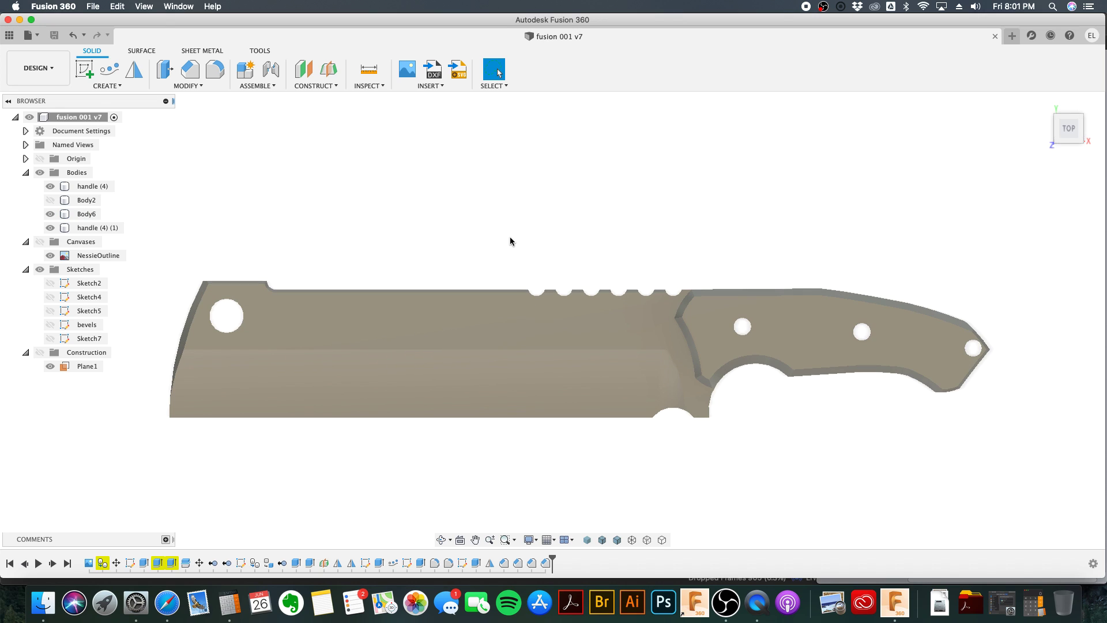
left_click(9, 35)
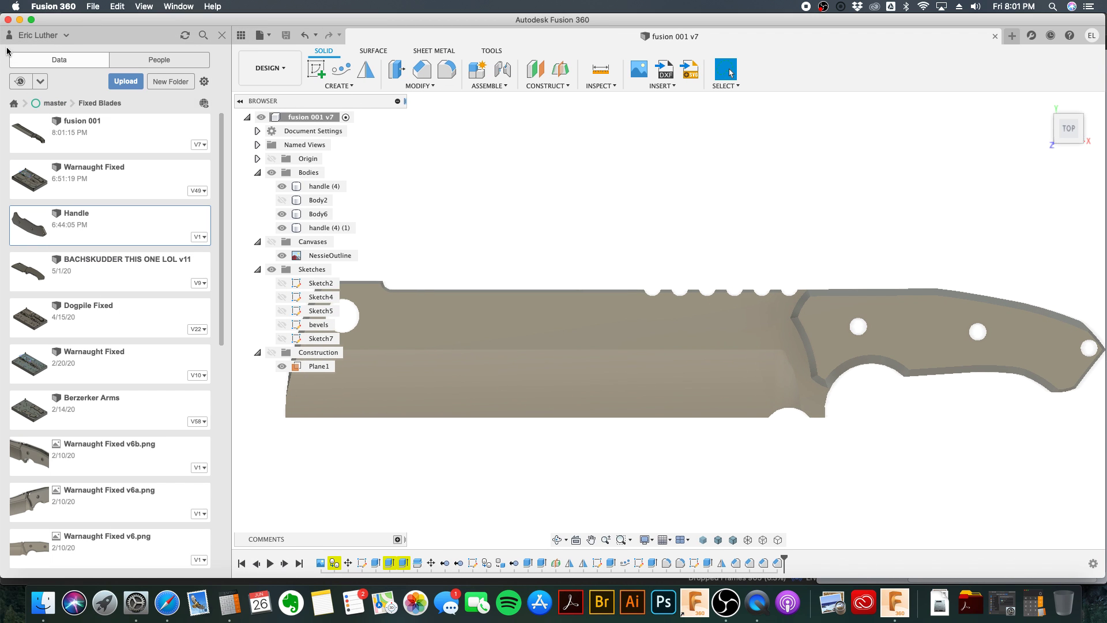
Step: Create a new project named 'FUSION 101' from the all-projects list
left_click(15, 104)
left_click(188, 69)
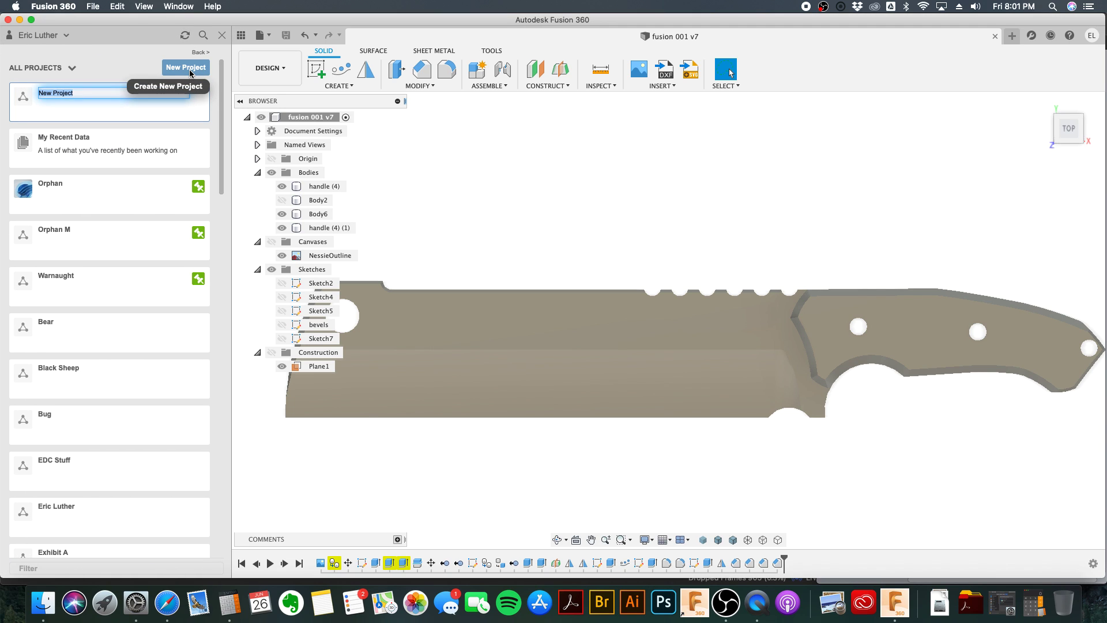
type("FUSION")
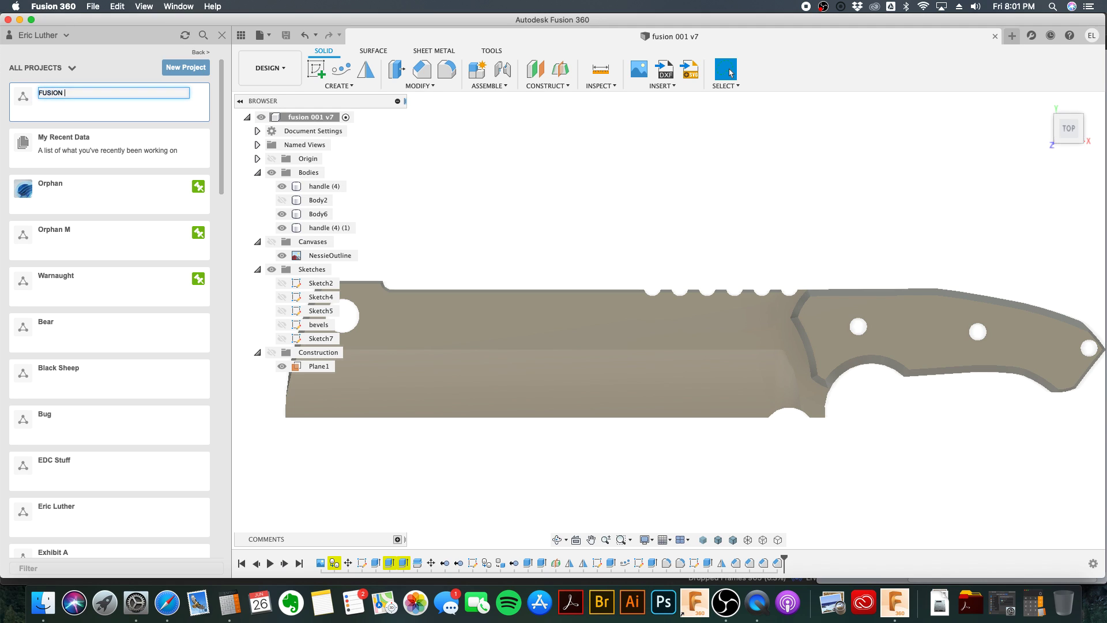
type("101")
key("Return")
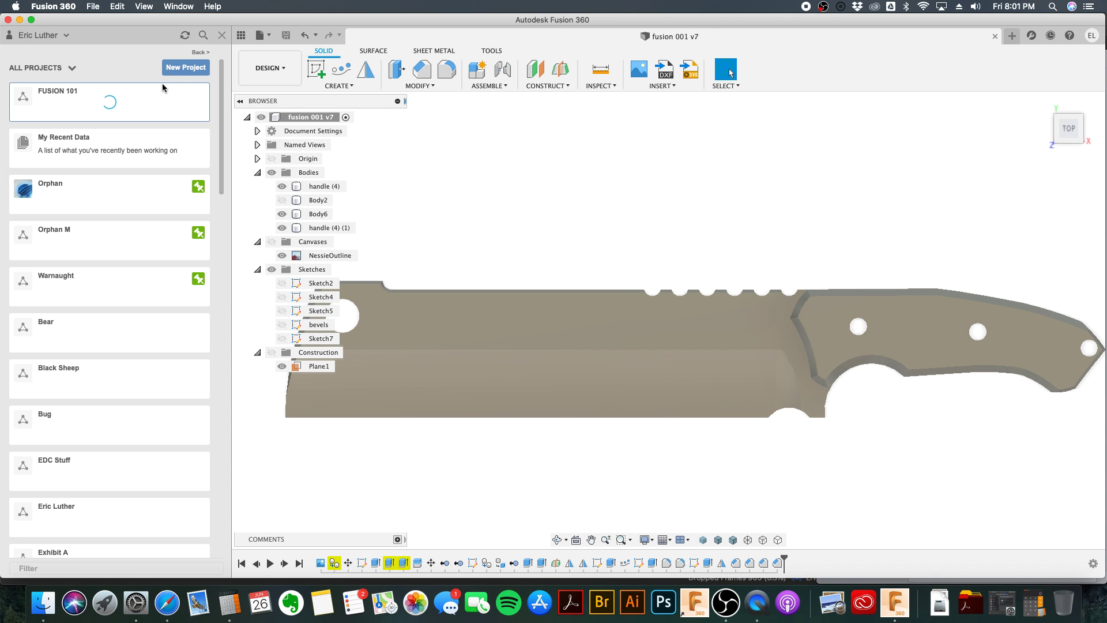
Step: Save a copy as 'fusion 001' in FUSION 101 > master and open that project
left_click(262, 36)
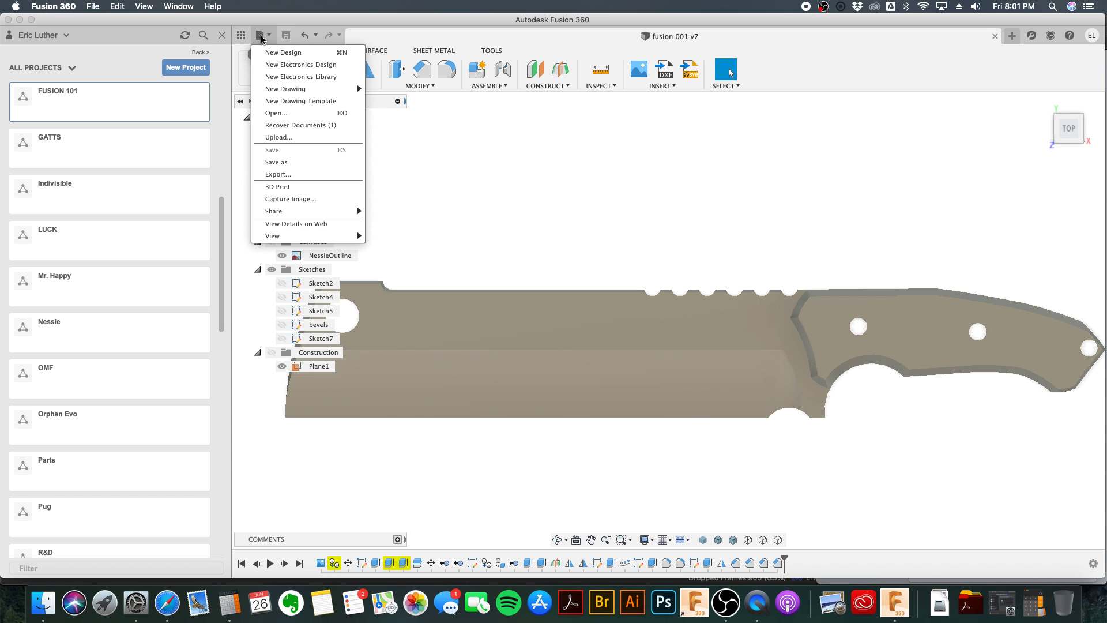
left_click(282, 162)
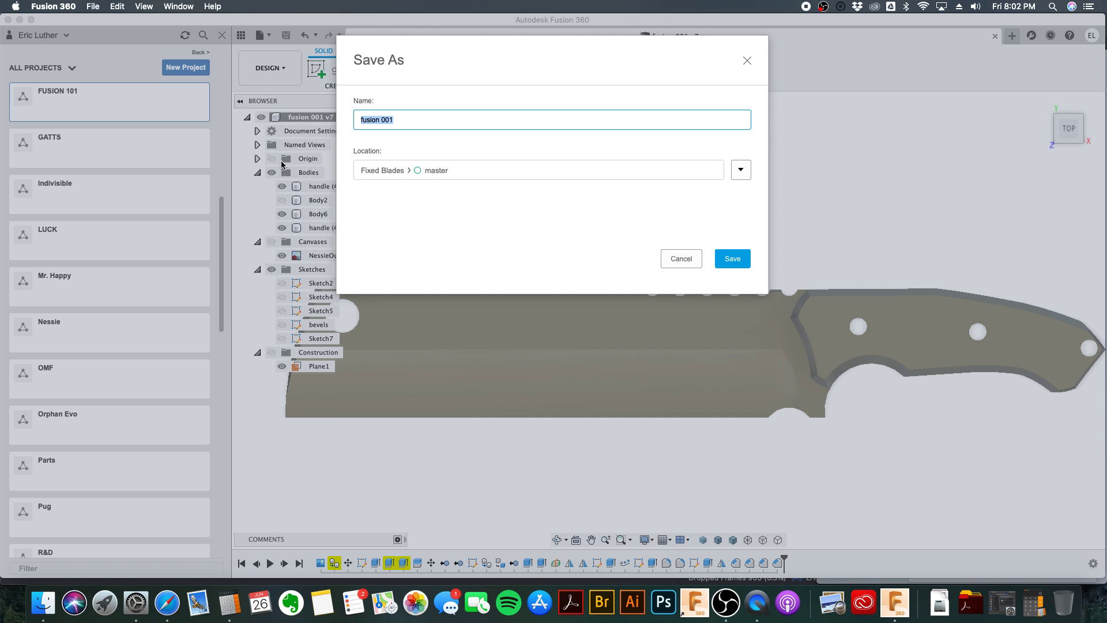
left_click(740, 169)
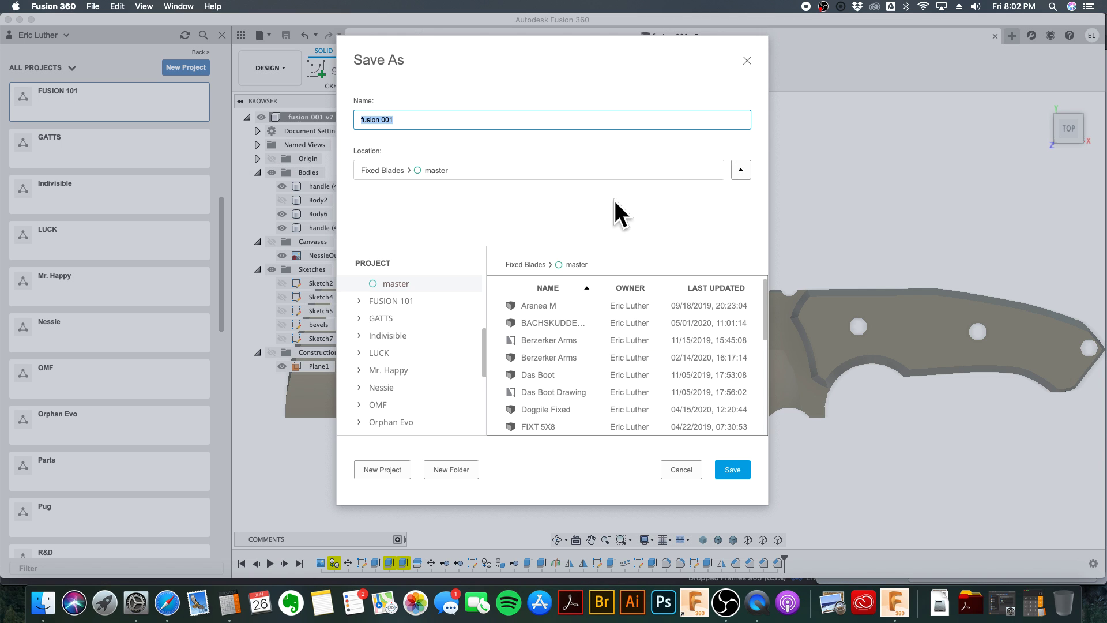
left_click(405, 300)
left_click(732, 469)
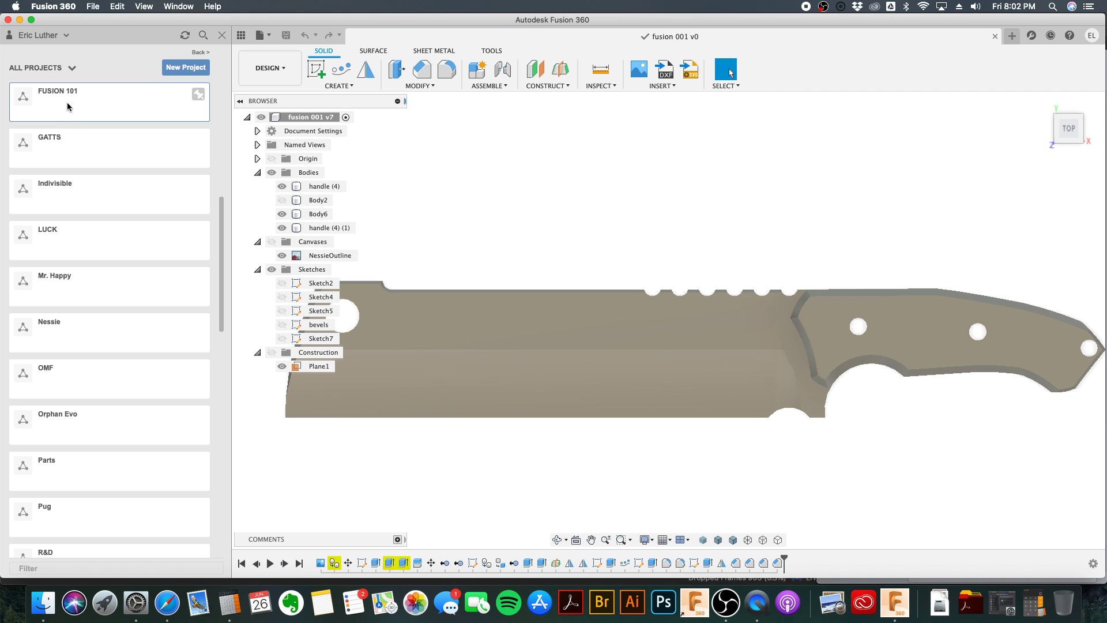
left_click(67, 106)
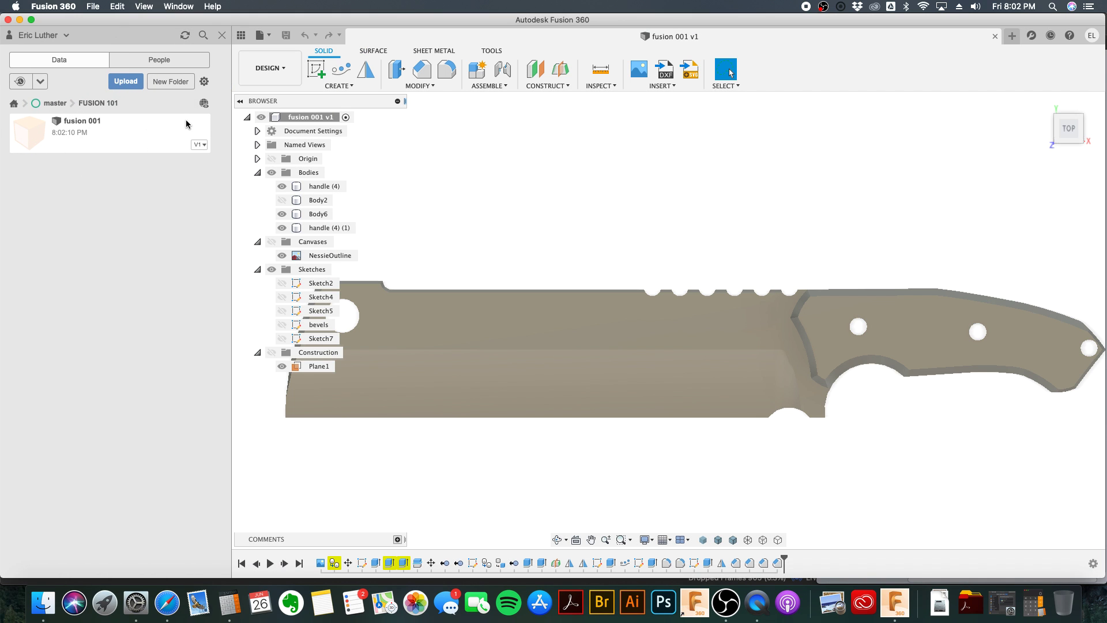
Step: Check the FUSION 101 project's members, then return to all projects
left_click(140, 60)
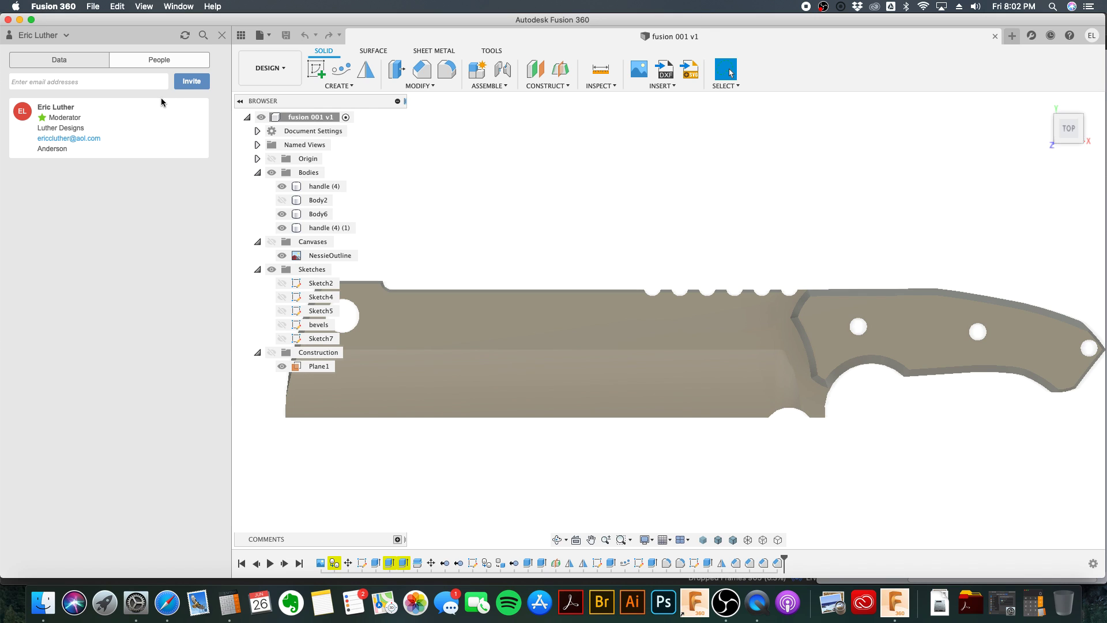
left_click(75, 64)
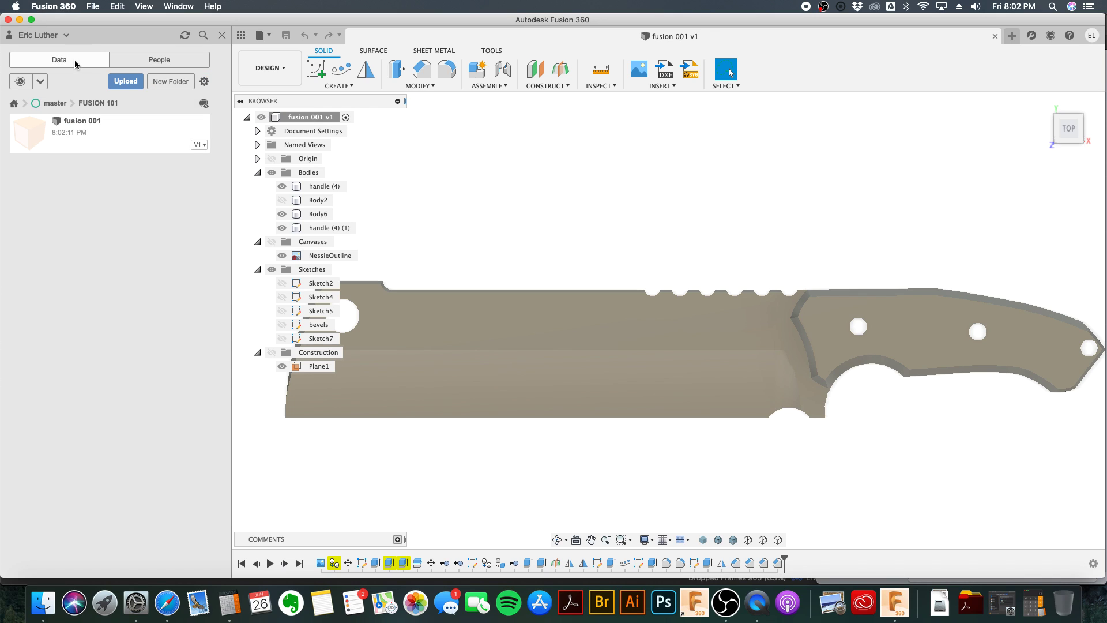
left_click(15, 104)
scroll(149, 412, "down", 3)
scroll(148, 407, "down", 5)
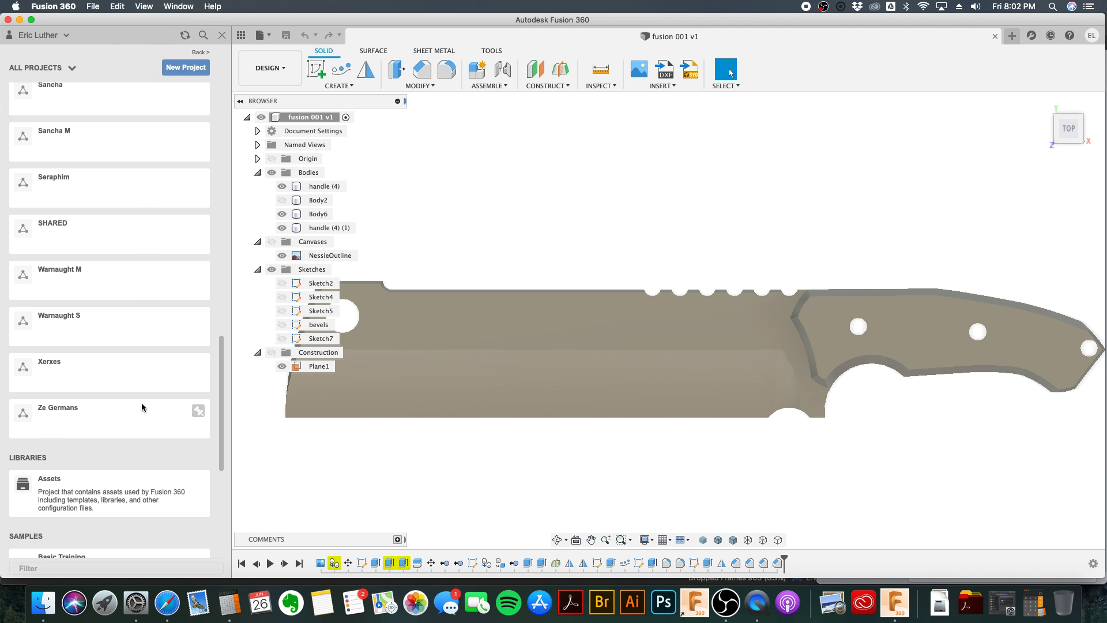
Step: Browse the Ze Germans project's members and files
left_click(81, 412)
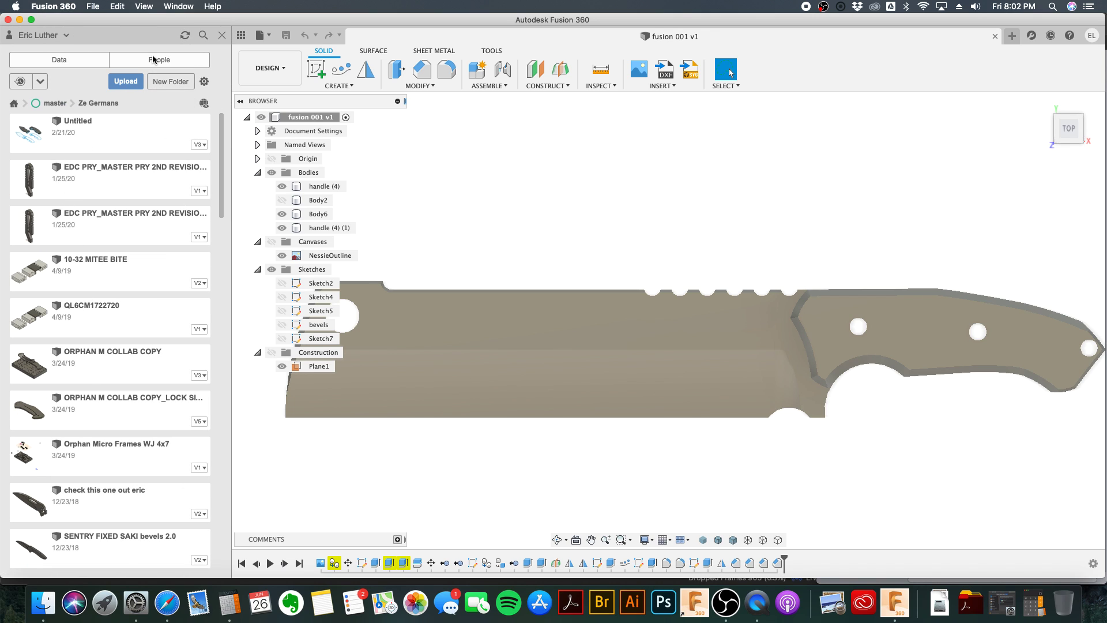
left_click(154, 60)
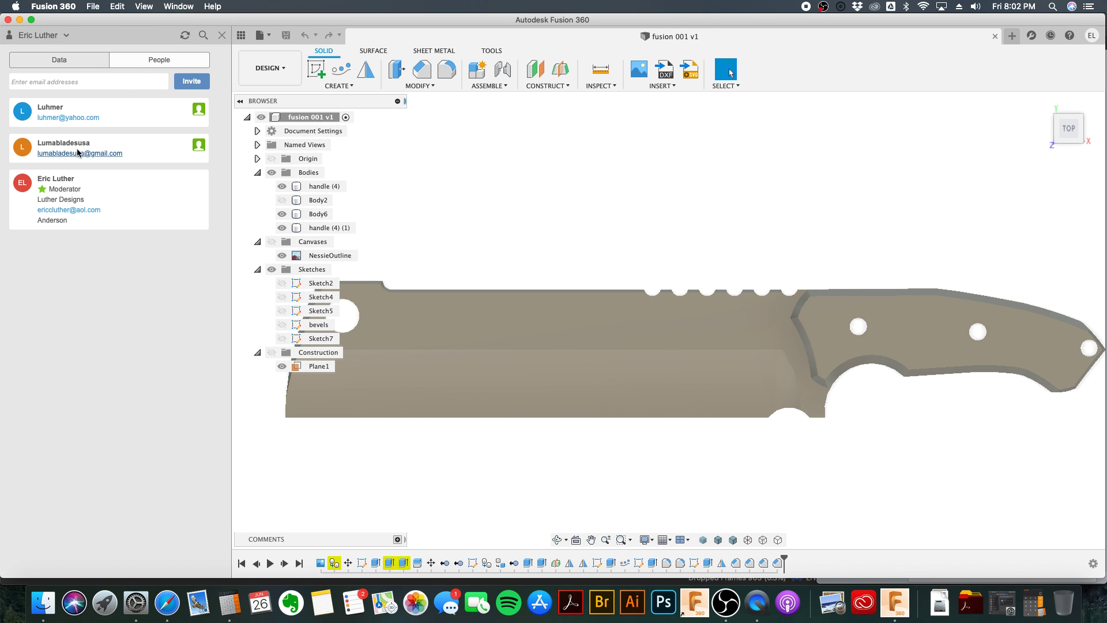
left_click(26, 65)
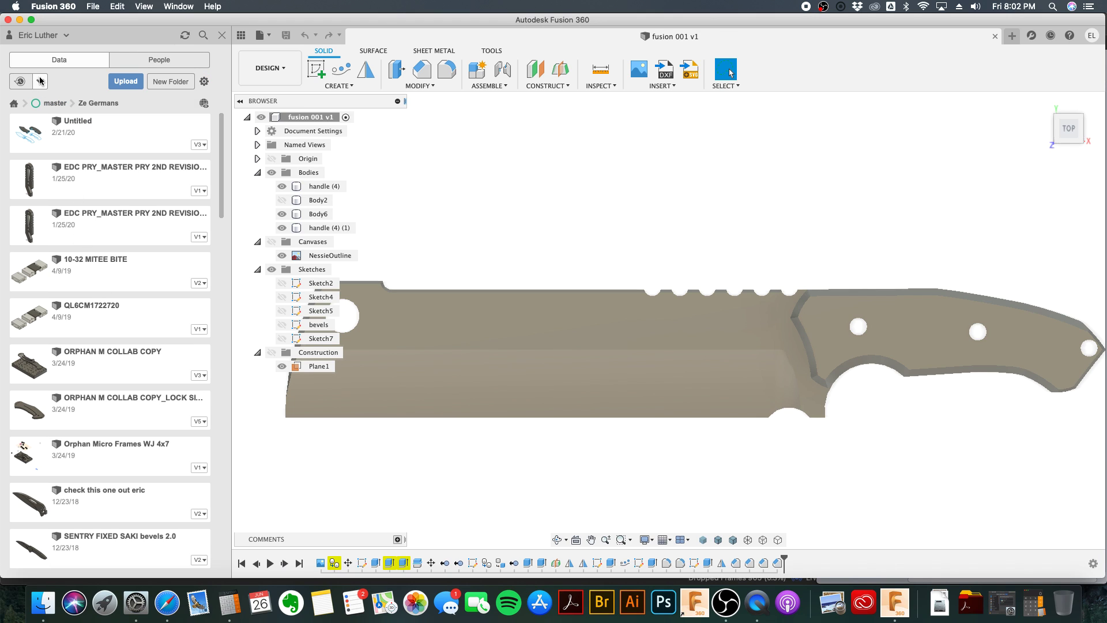
left_click(13, 103)
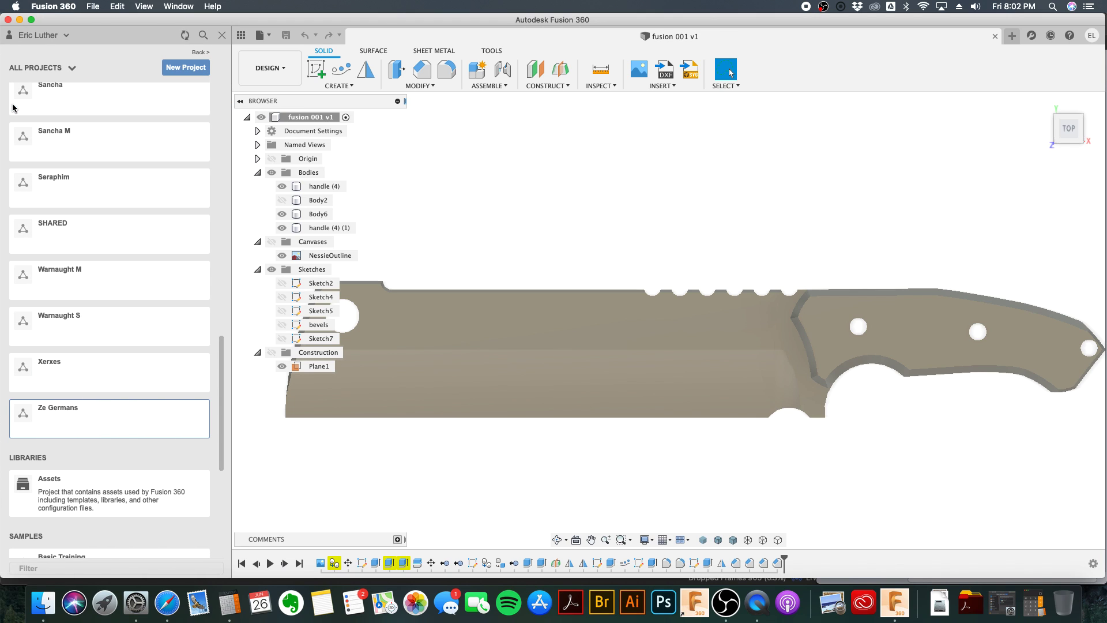
left_click(115, 432)
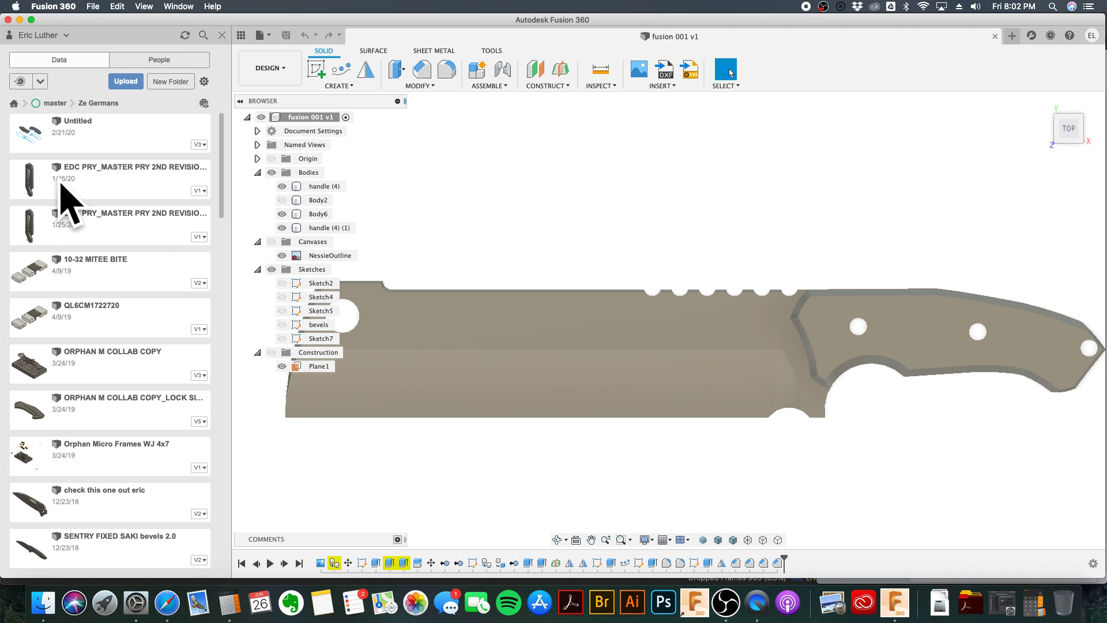
left_click(14, 104)
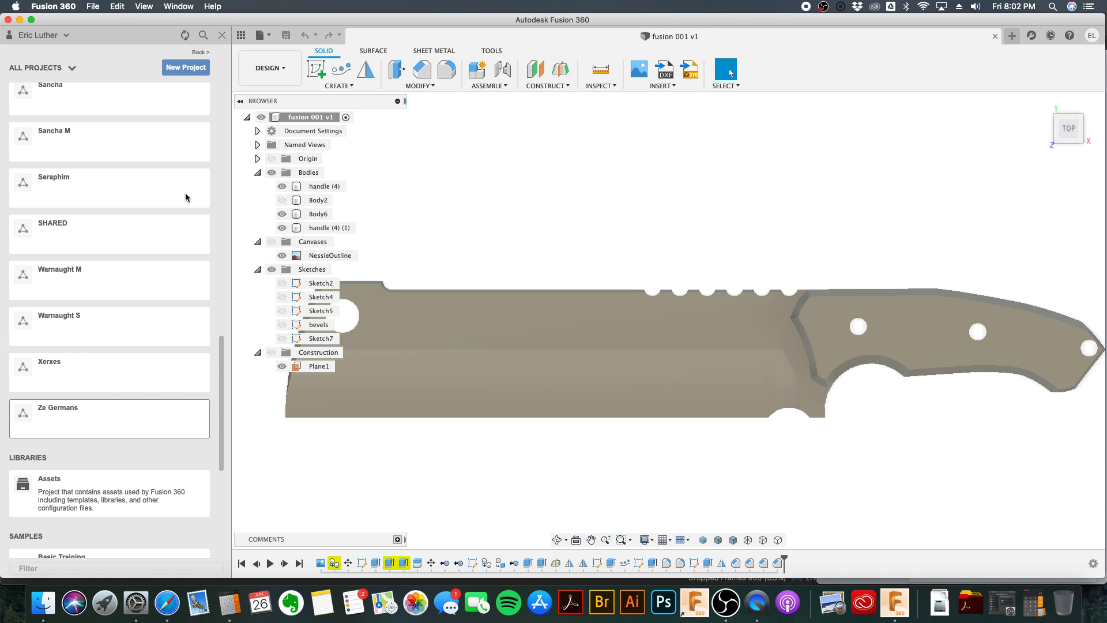
scroll(194, 327, "up", 10)
scroll(194, 327, "up", 8)
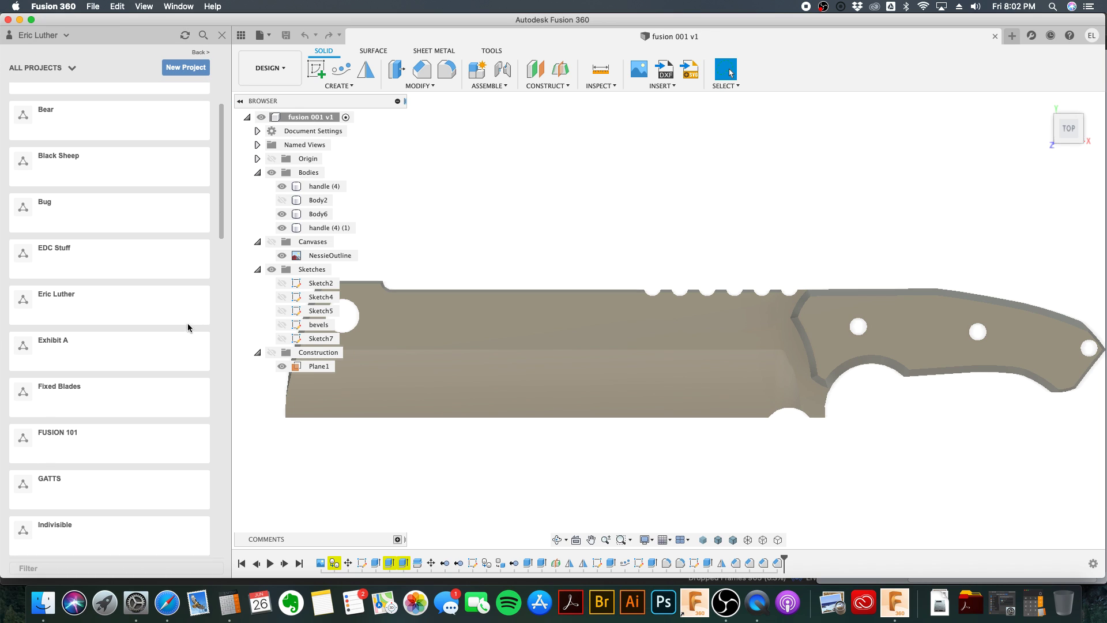
scroll(154, 457, "down", 20)
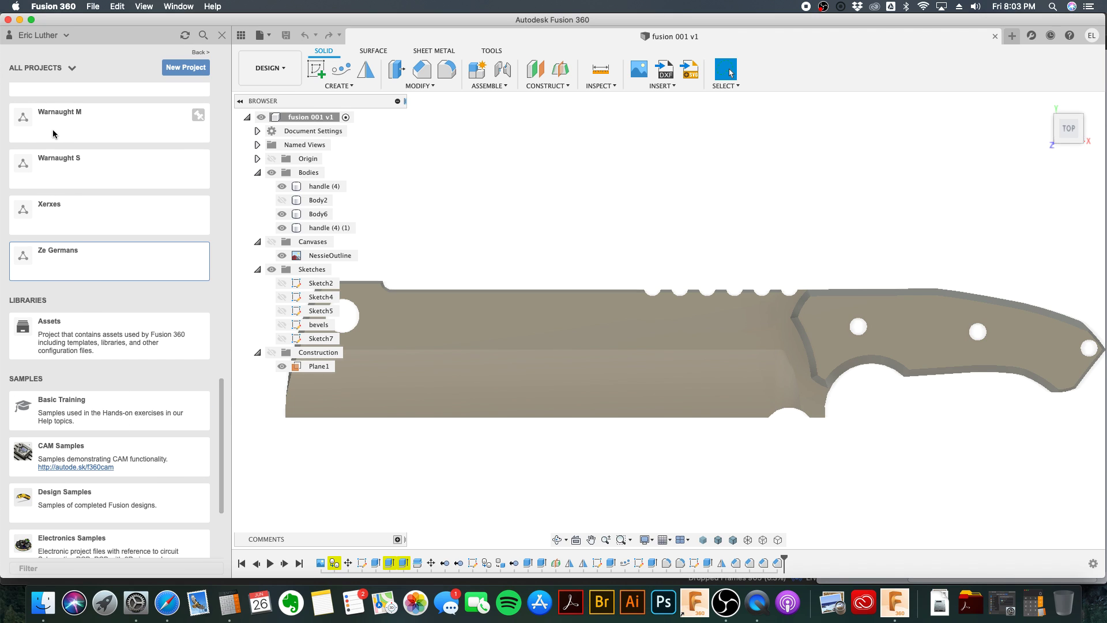
Step: Look over the Warnaught M and Ze Germans projects, then close the Data Panel
left_click(91, 134)
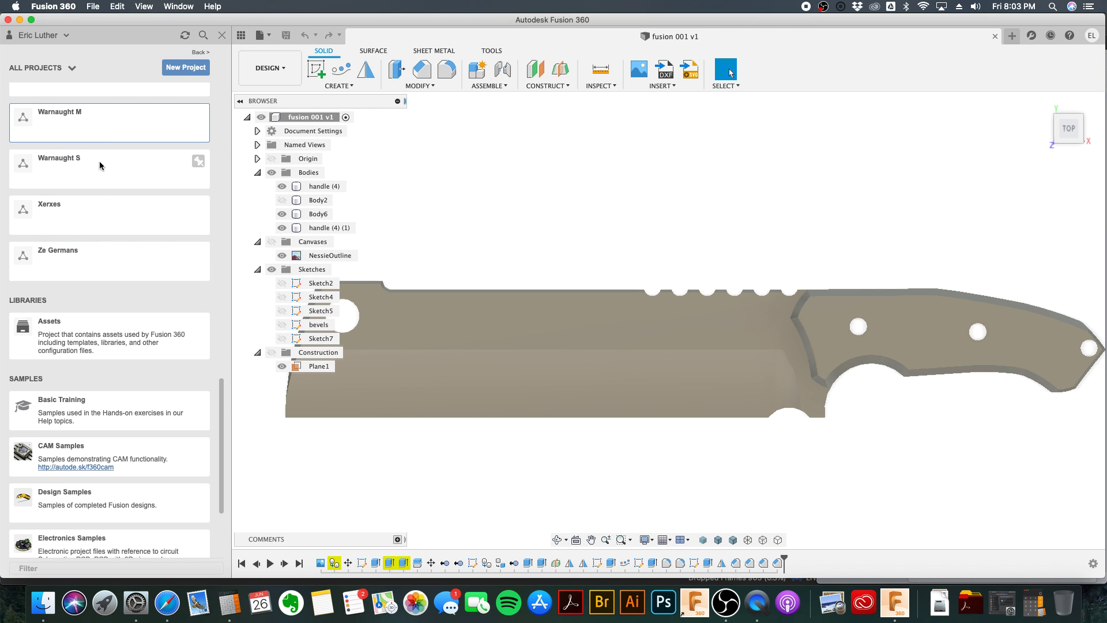
left_click(103, 270)
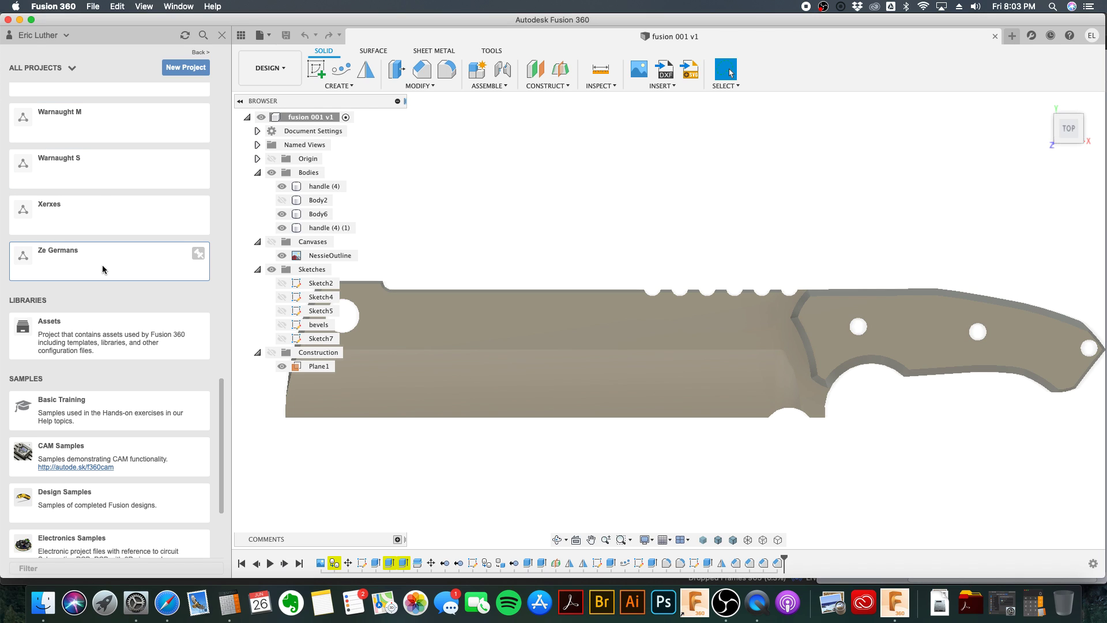
scroll(102, 270, "up", 6)
scroll(103, 269, "down", 8)
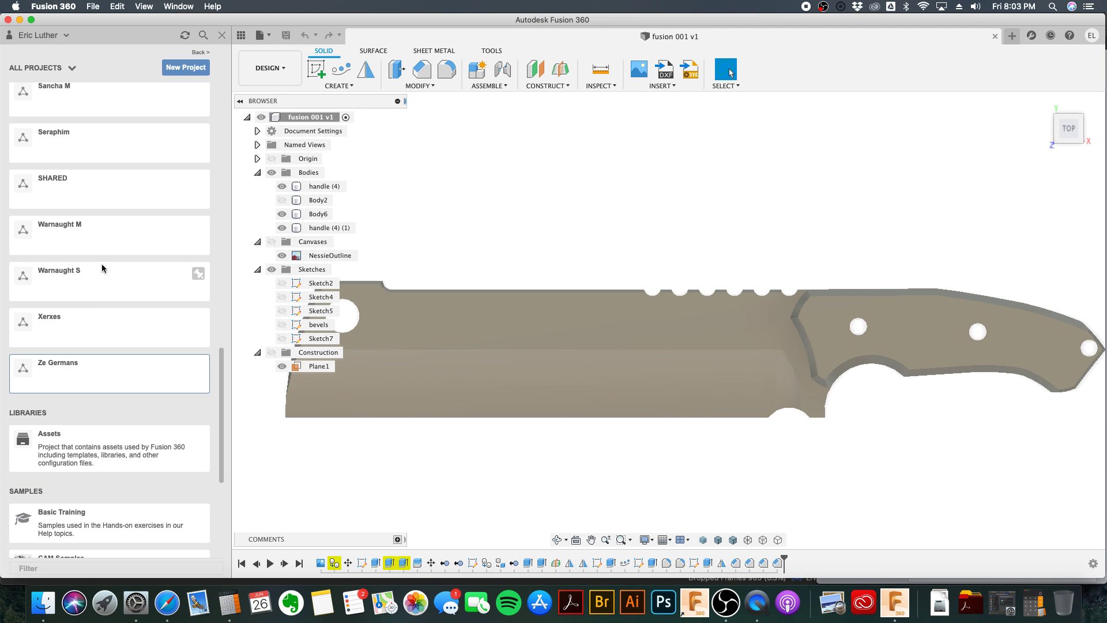
scroll(101, 269, "up", 15)
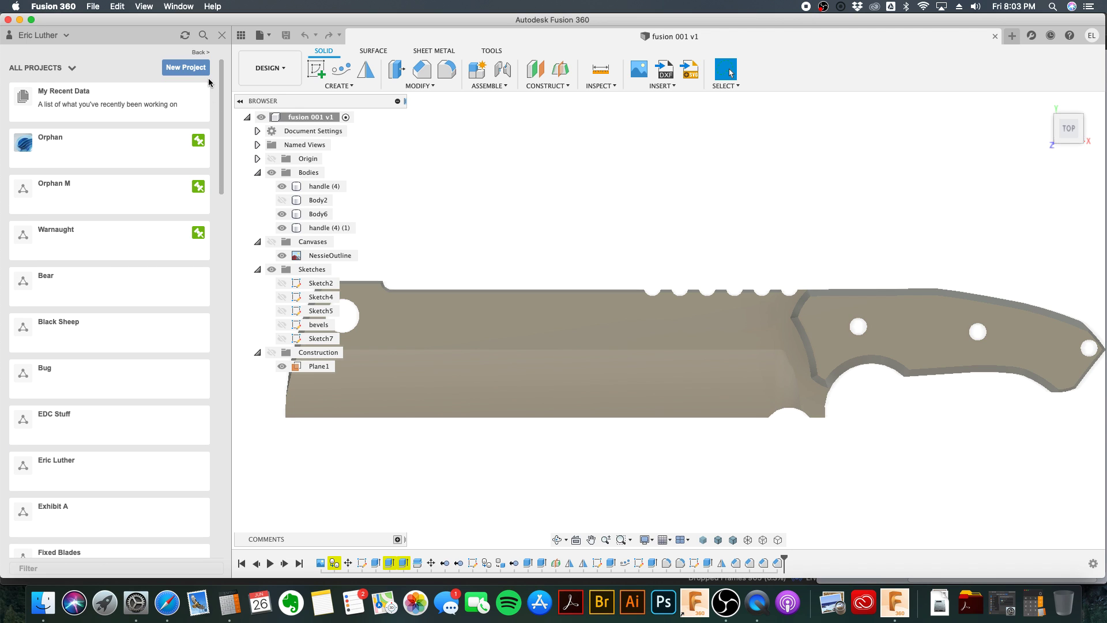
left_click(222, 36)
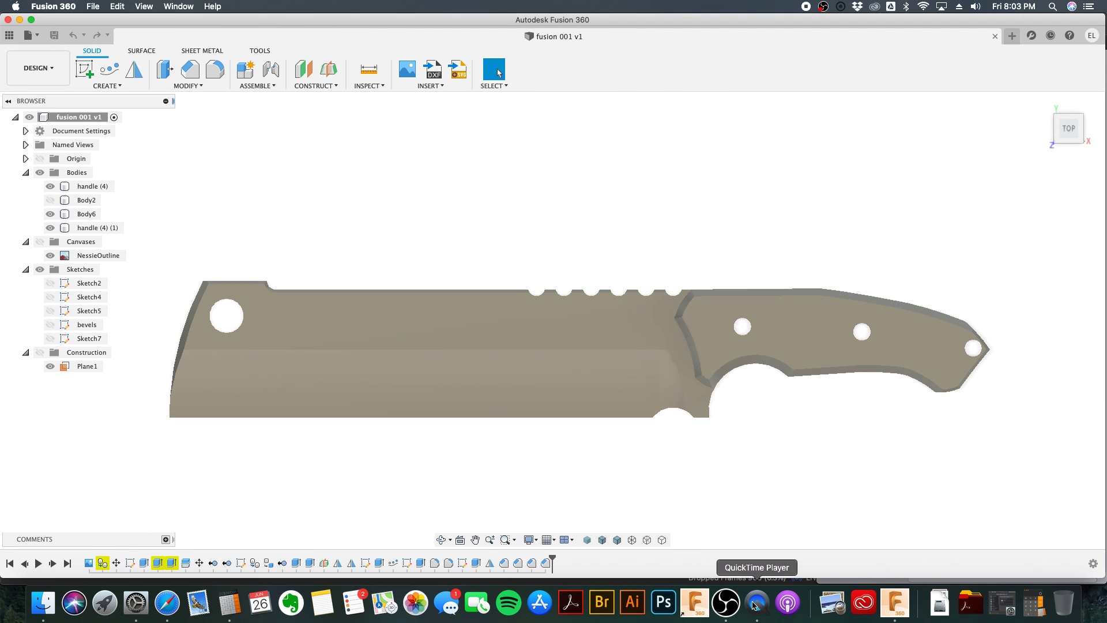
left_click(726, 602)
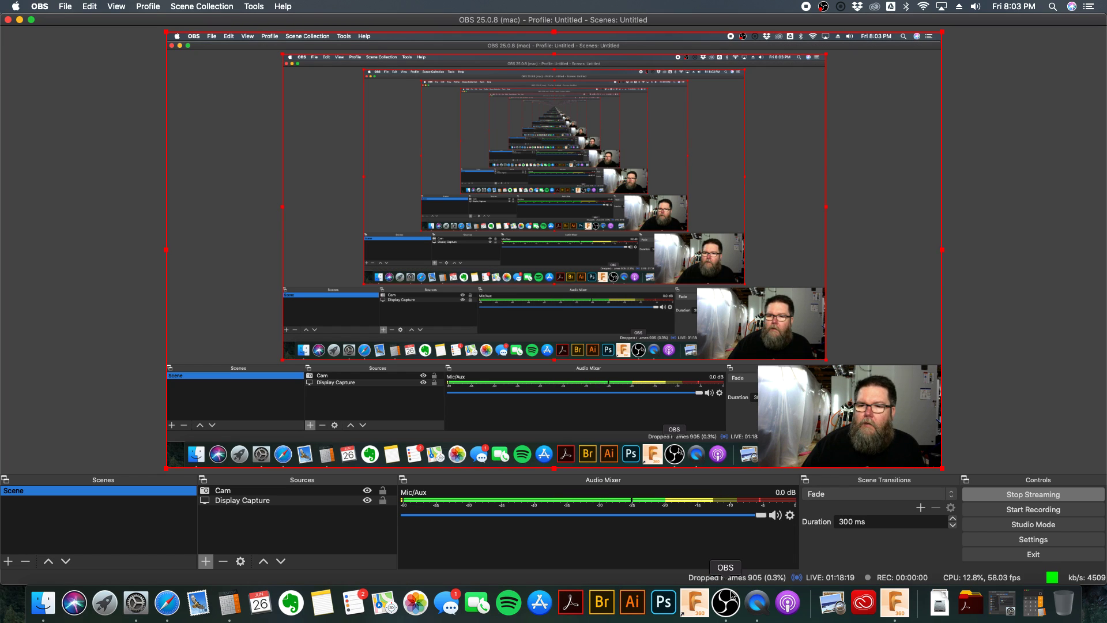
left_click(166, 602)
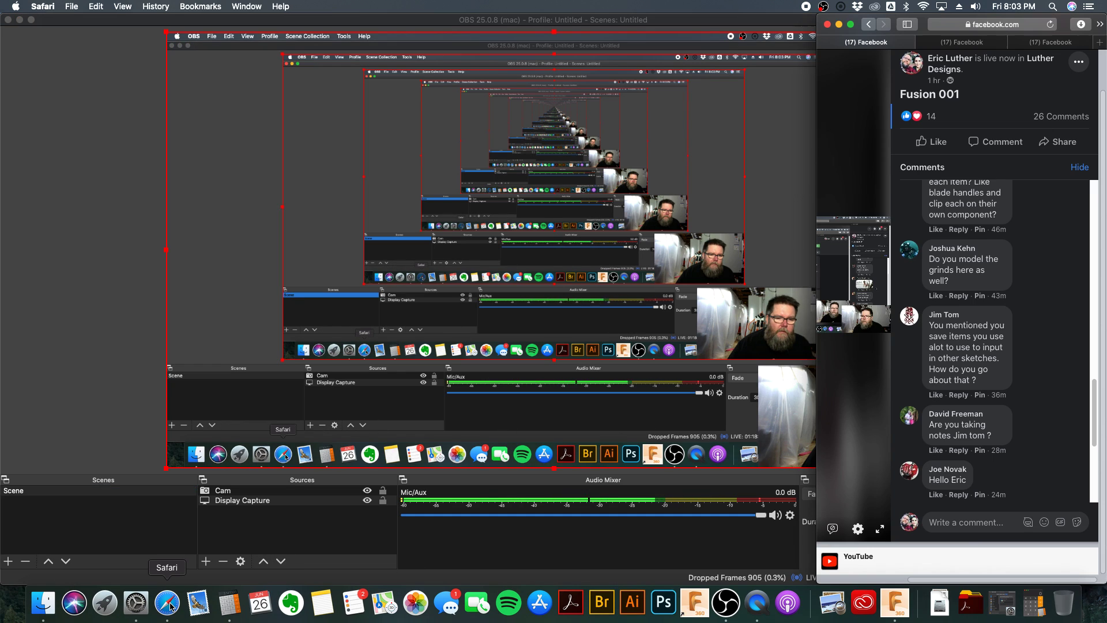
scroll(942, 403, "down", 5)
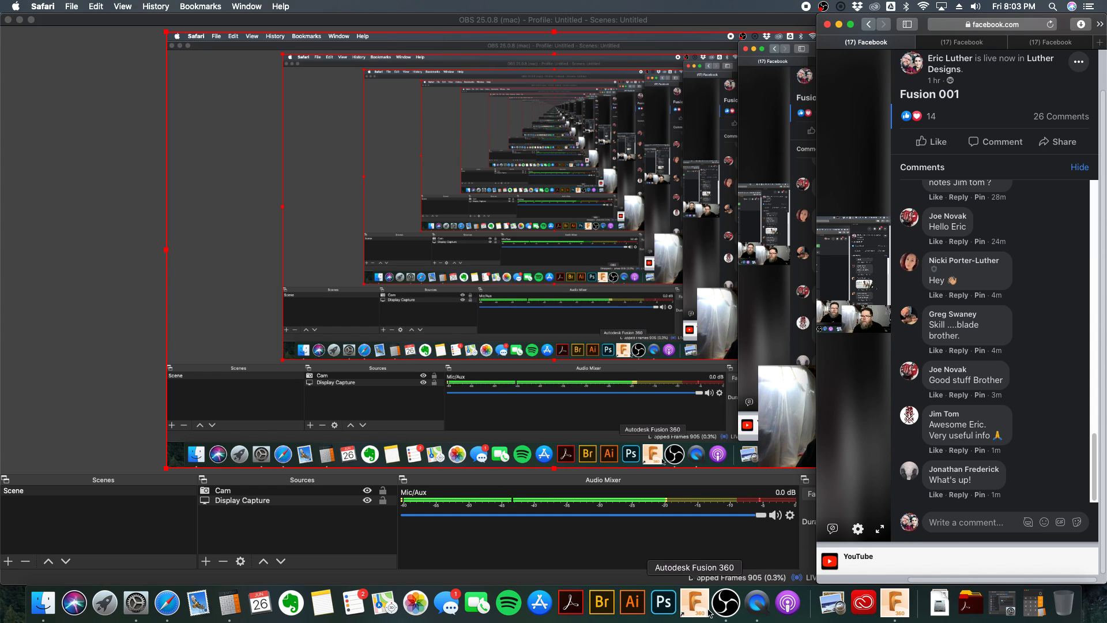
left_click(890, 615)
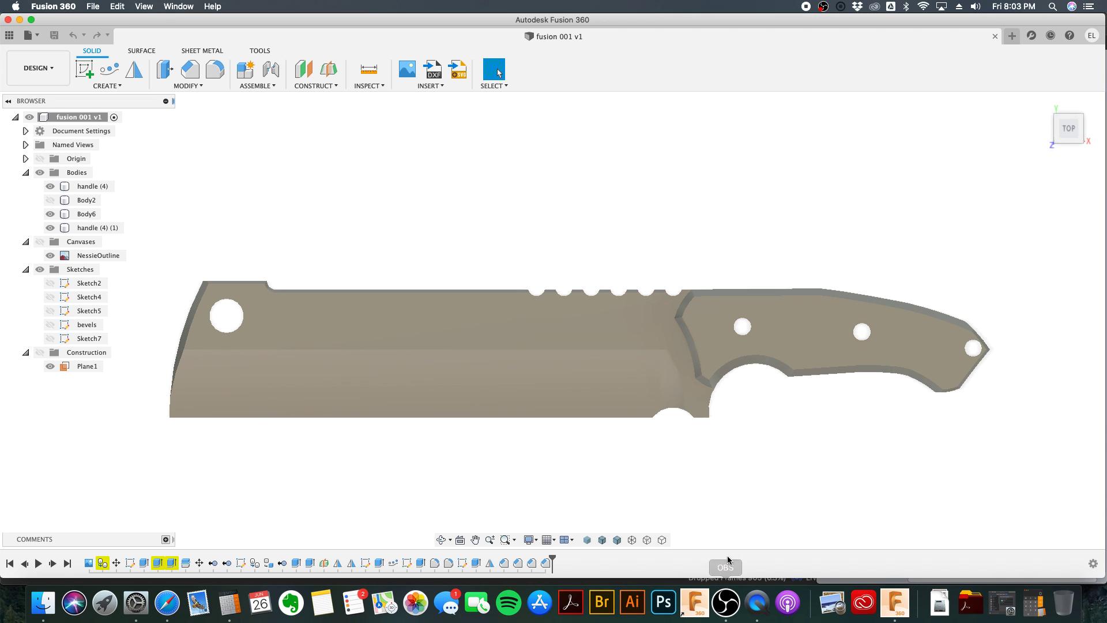
left_click(667, 414)
key("Escape")
Step: Bring up the Facebook live comments full screen in Safari and check the other Facebook tabs
left_click(726, 603)
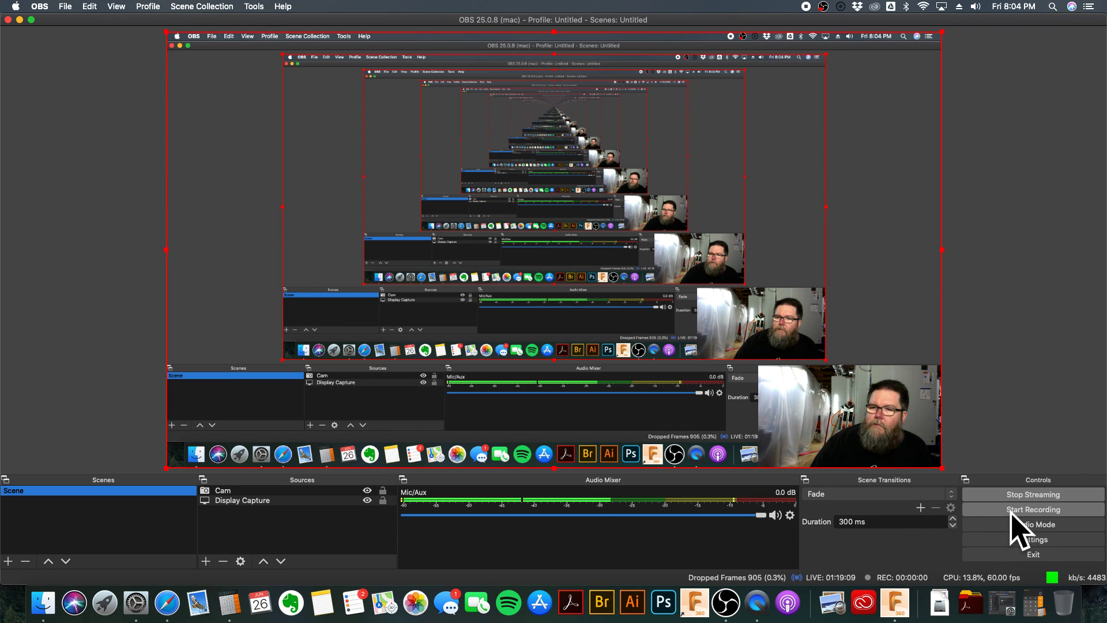
left_click(159, 604)
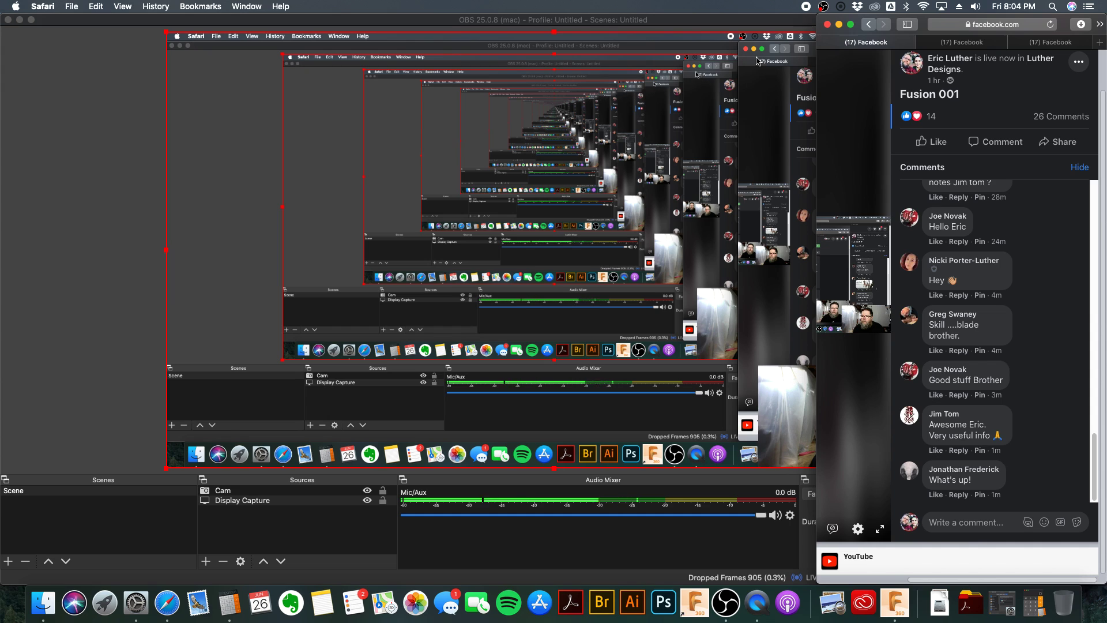
left_click(851, 26)
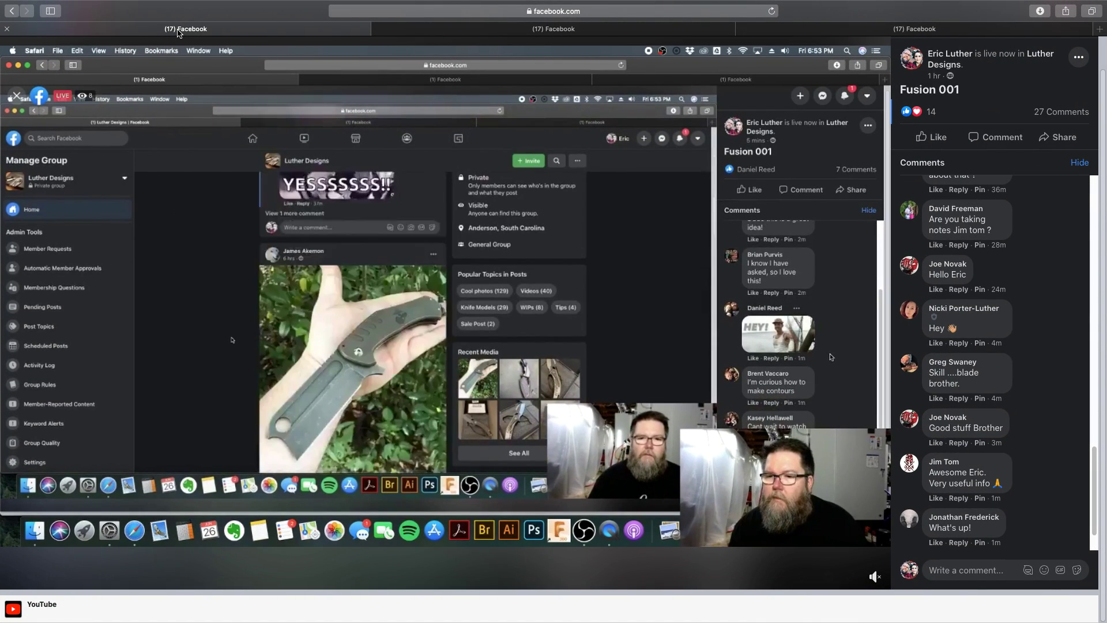
left_click(451, 33)
left_click(254, 33)
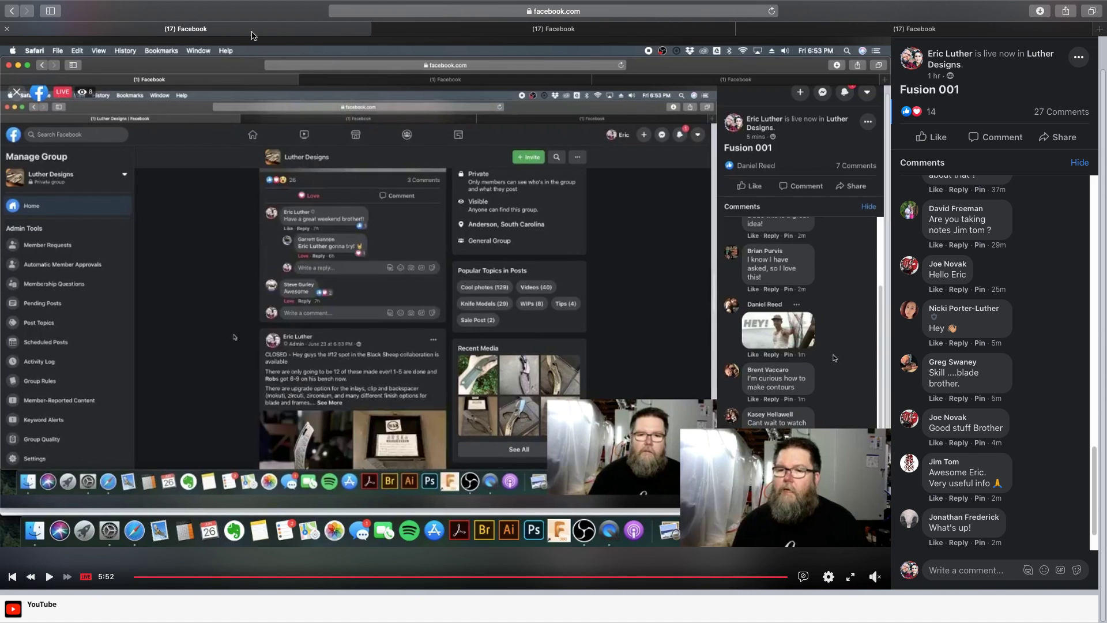
left_click(780, 33)
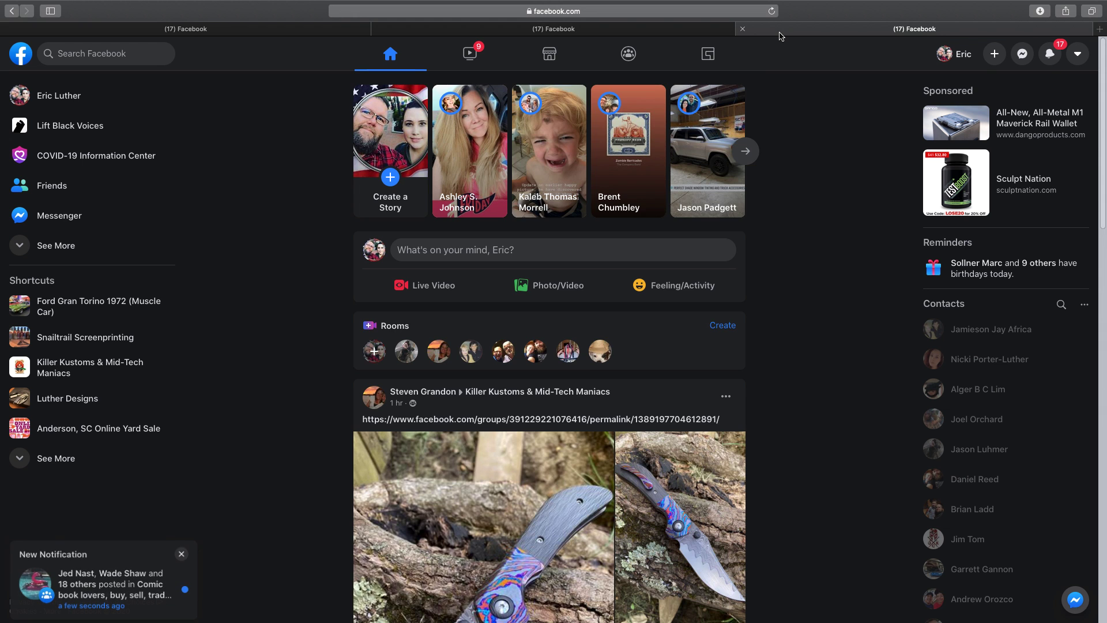
left_click(195, 35)
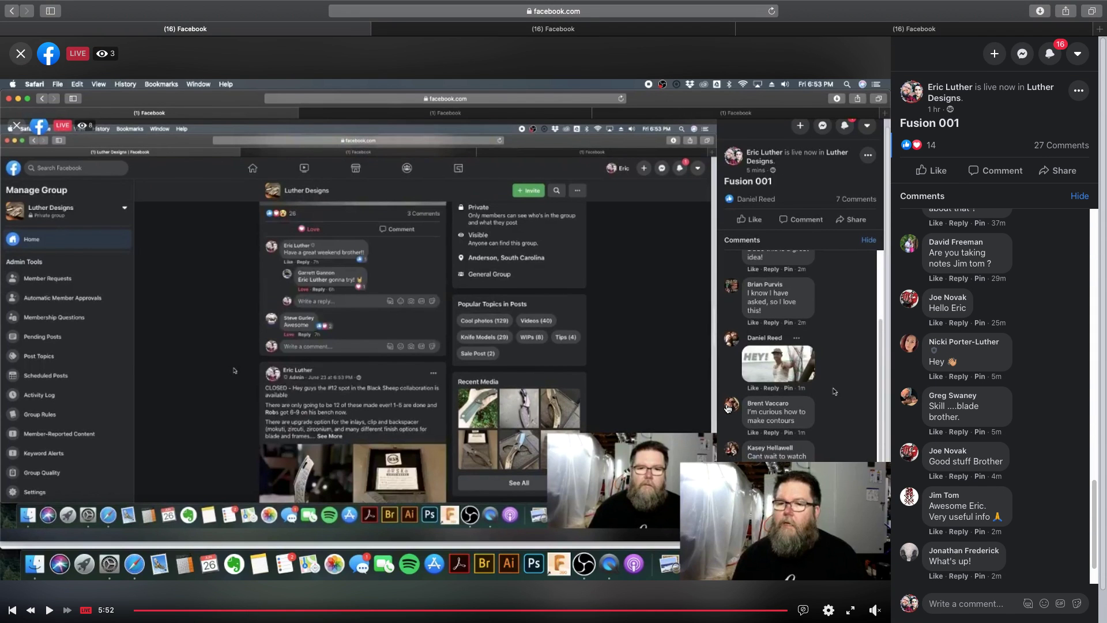
Step: Close the live video viewer, return to the top of the group page, and exit full screen
left_click(21, 55)
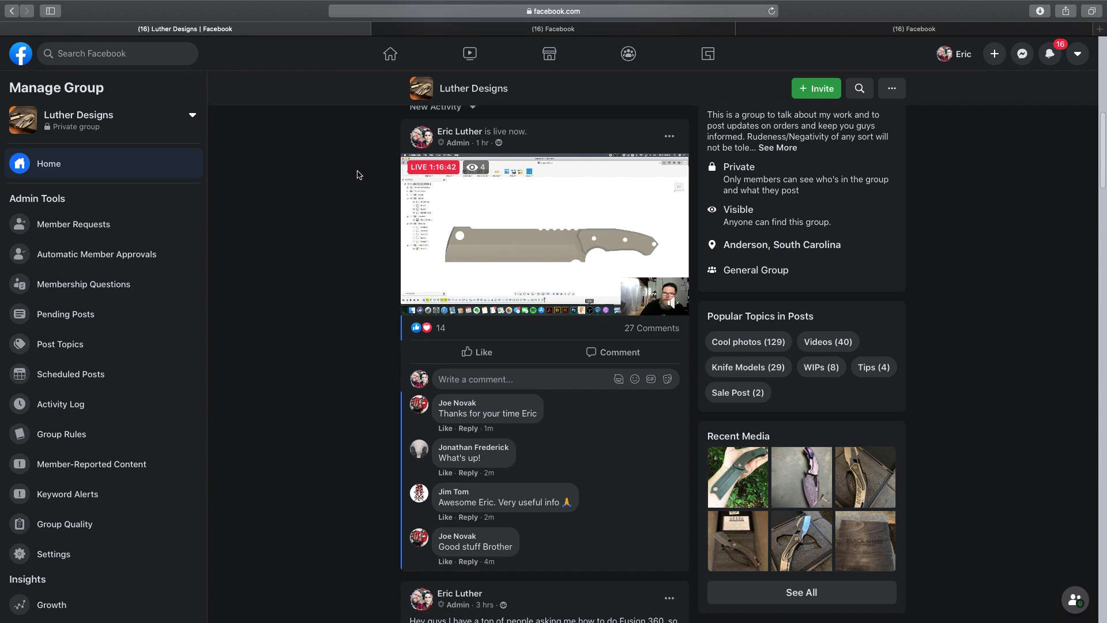
scroll(360, 276, "down", 3)
scroll(360, 277, "up", 15)
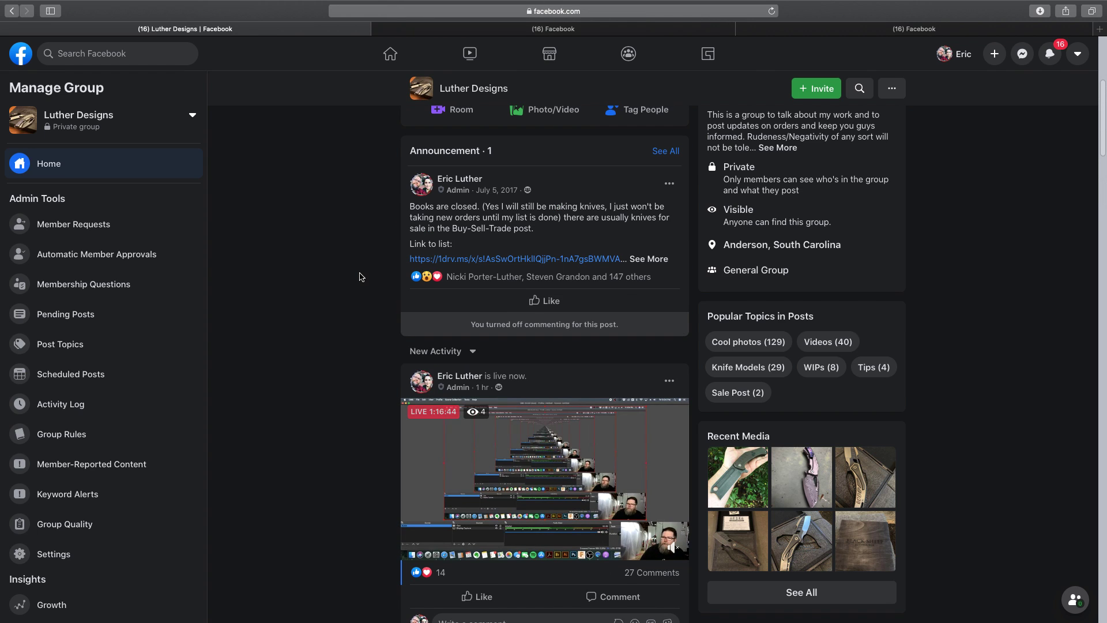
scroll(348, 270, "up", 3)
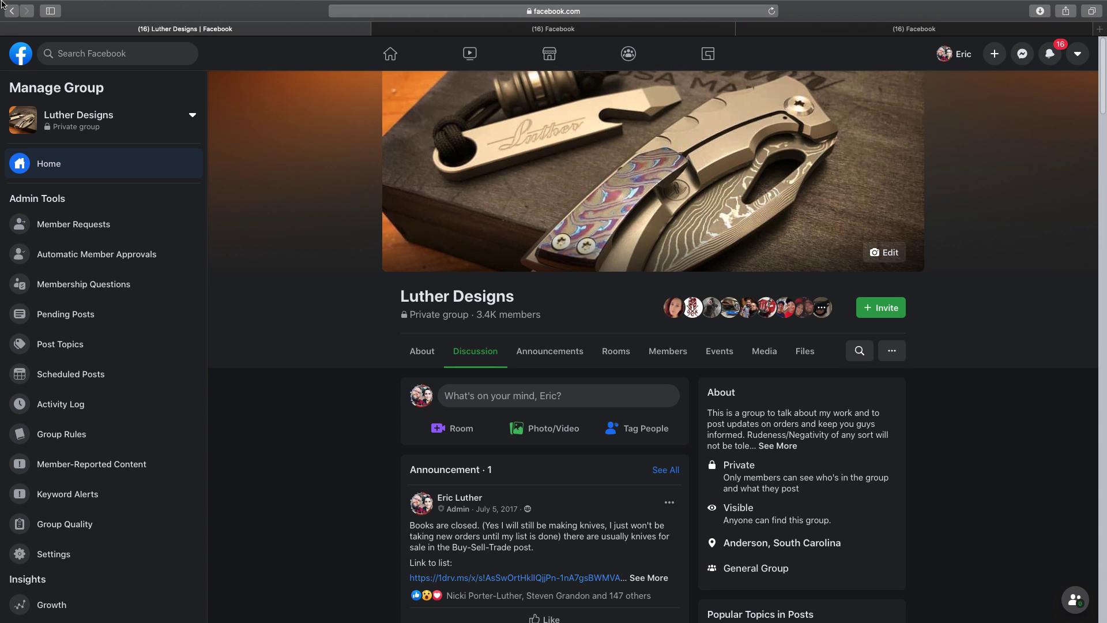
mouse_move(16, 17)
left_click(34, 24)
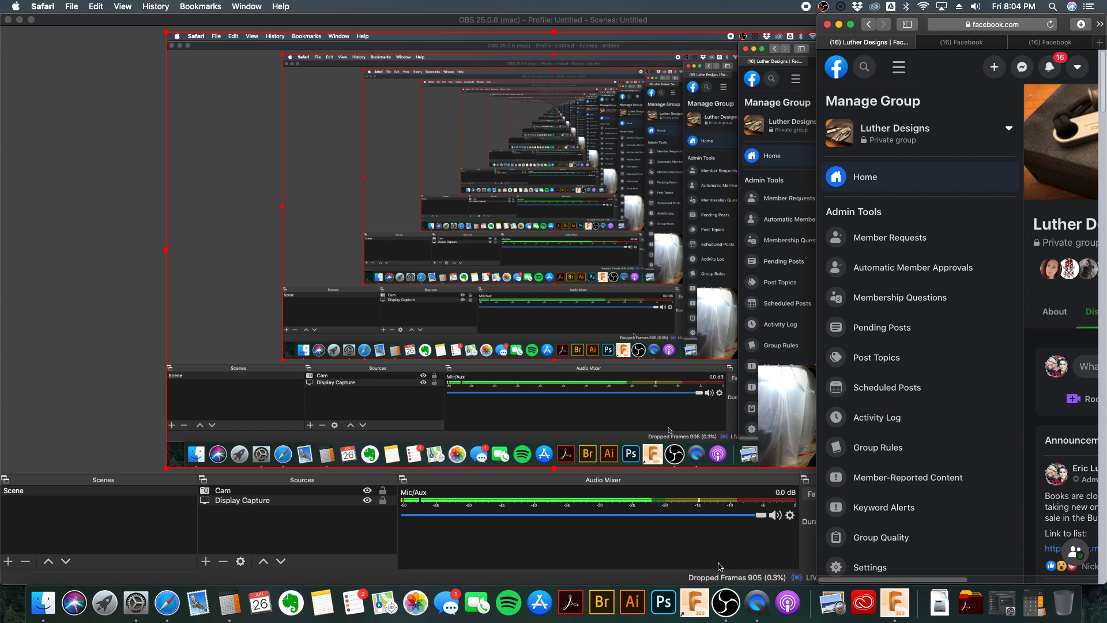
Step: Stop the OBS livestream, close OBS, and bring up QuickTime's Dock options
key("super+Tab")
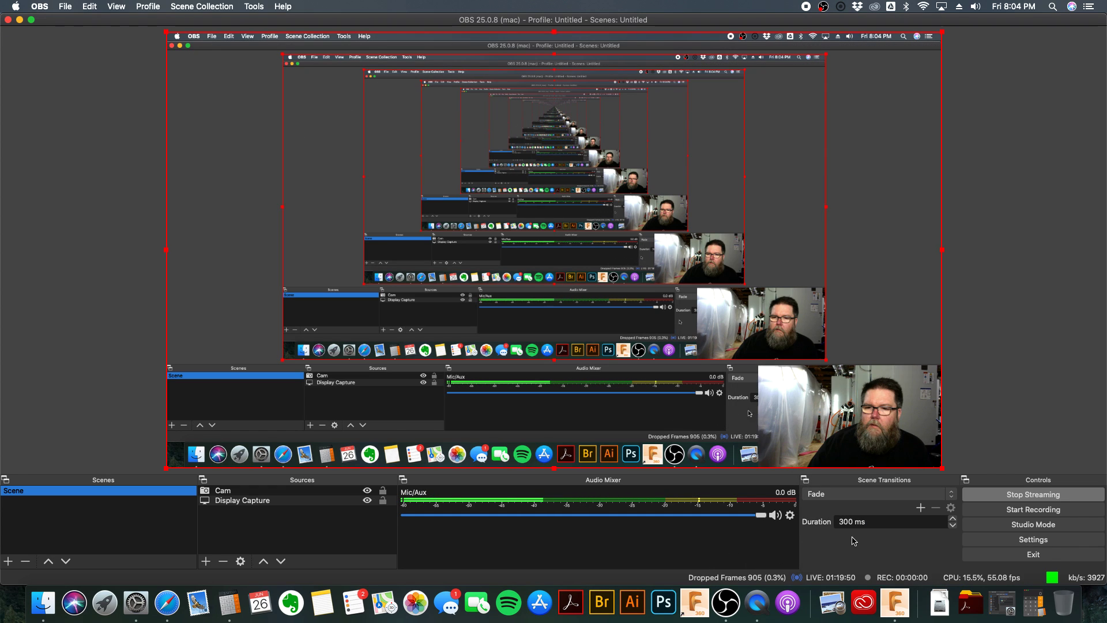
left_click(1034, 499)
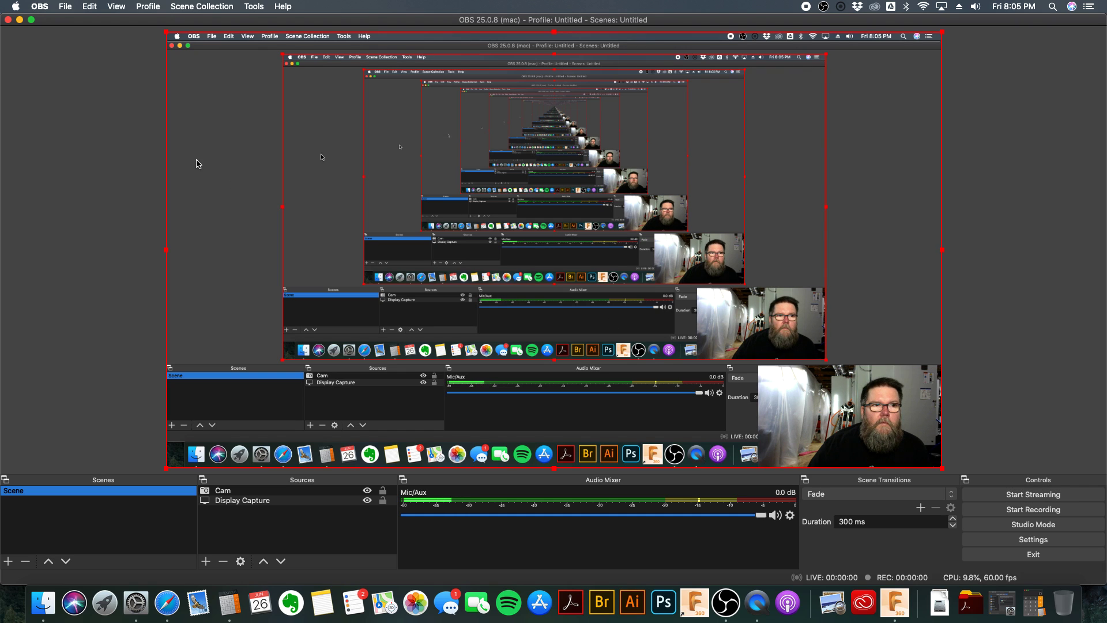
left_click(8, 21)
right_click(759, 606)
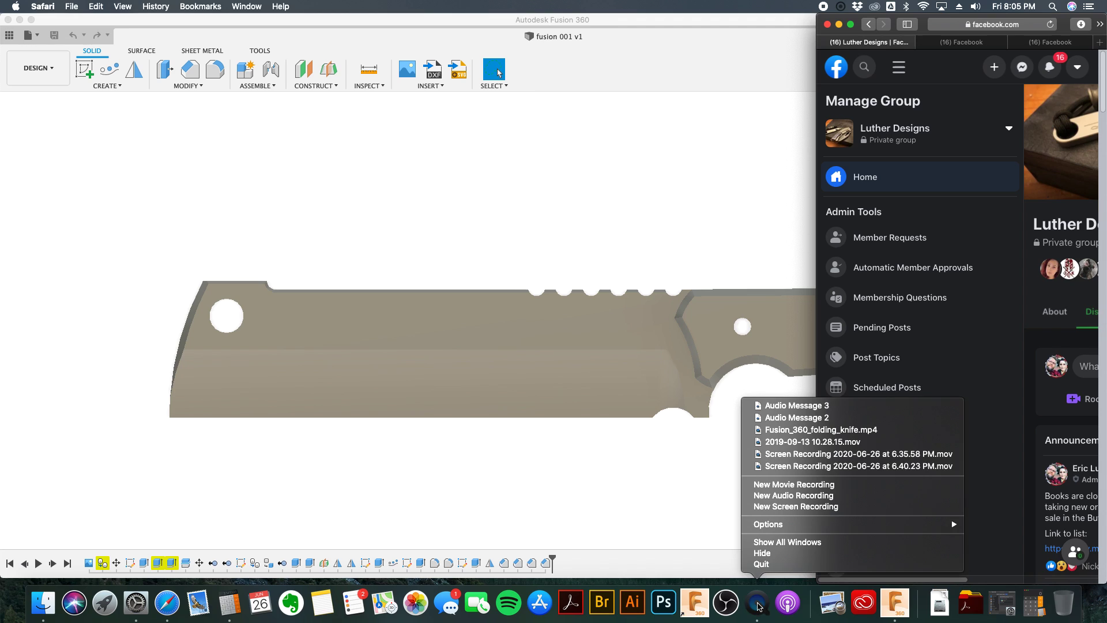